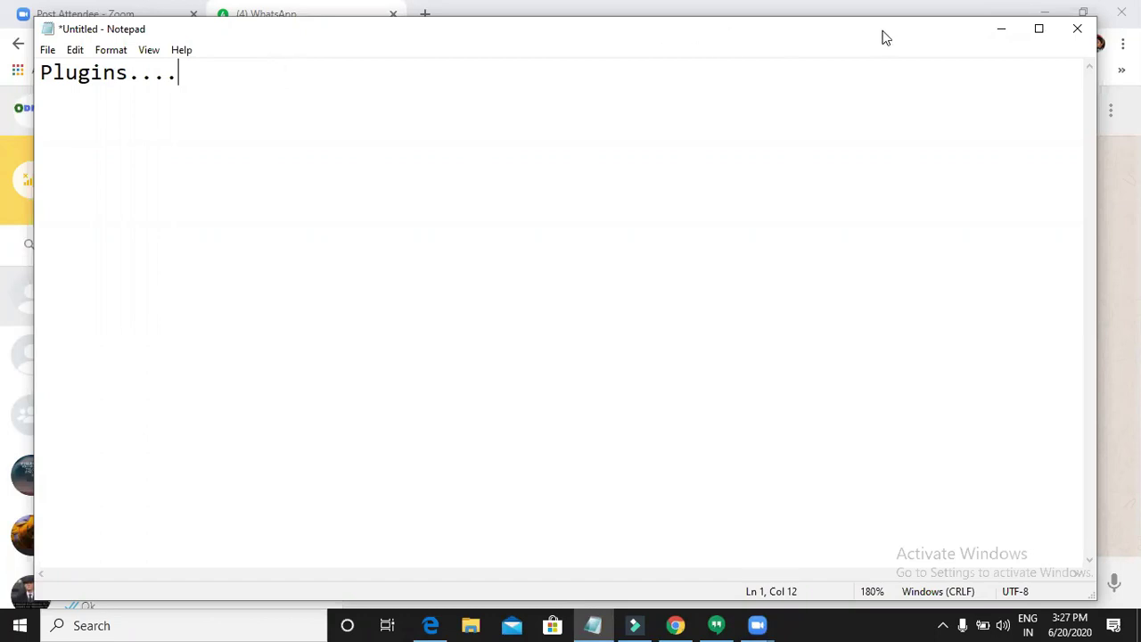
- Minimize the Plugins.... notes to bring the Chrome window with WhatsApp Web back
{"action": "left_click", "coordinate": [1002, 29]}
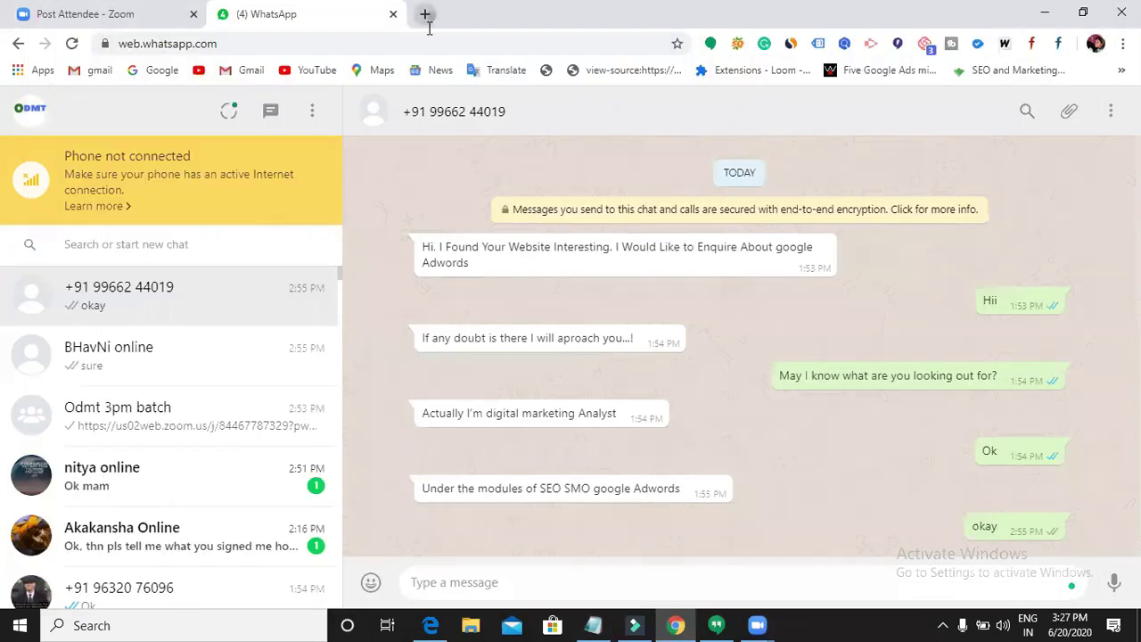
{"action": "left_click", "coordinate": [425, 14]}
- Load the digicourse.in site in the new tab
{"action": "left_click", "coordinate": [423, 44]}
{"action": "type", "text": "digi"}
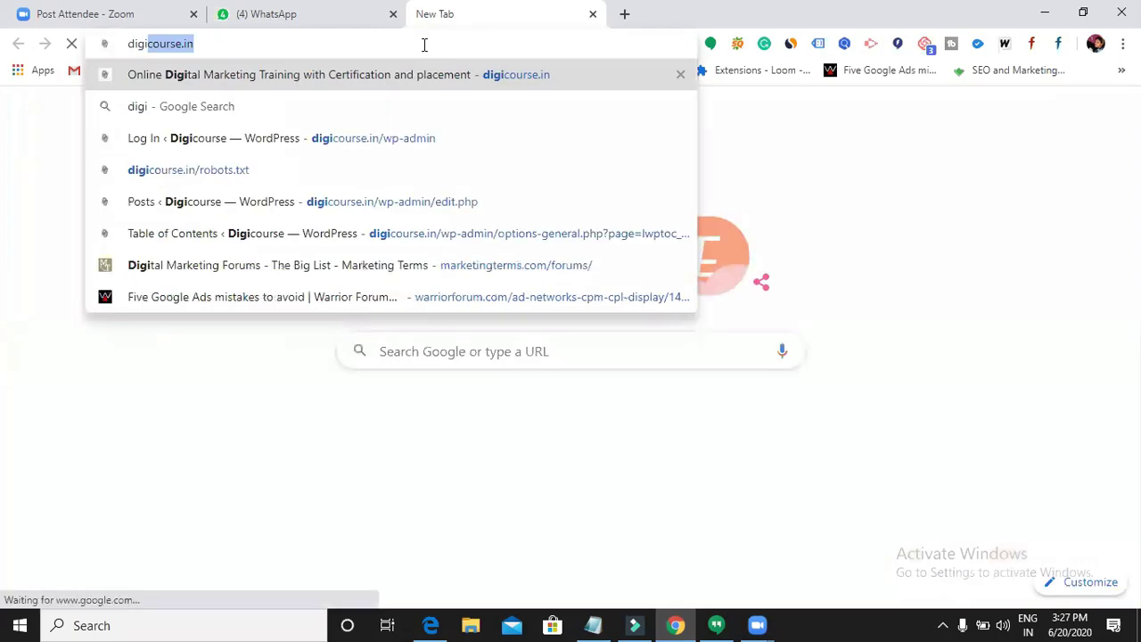
{"action": "key", "text": "Return"}
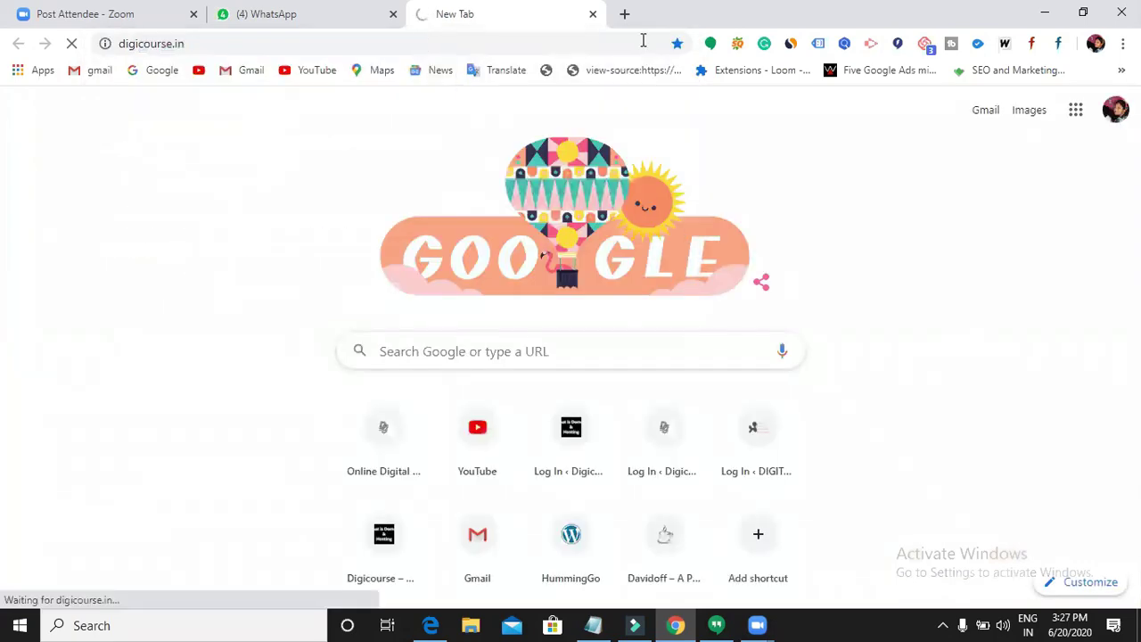
- Open odmt.in in another new tab, correcting the autocompleted address
{"action": "left_click", "coordinate": [624, 14]}
{"action": "left_click", "coordinate": [608, 50]}
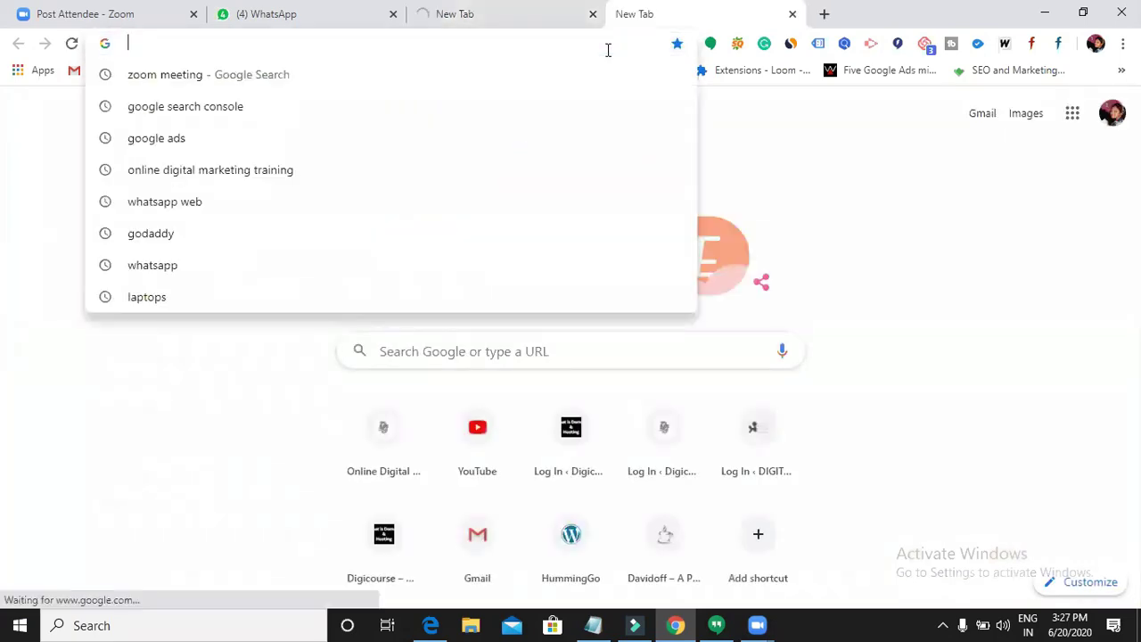
{"action": "type", "text": "odmt"}
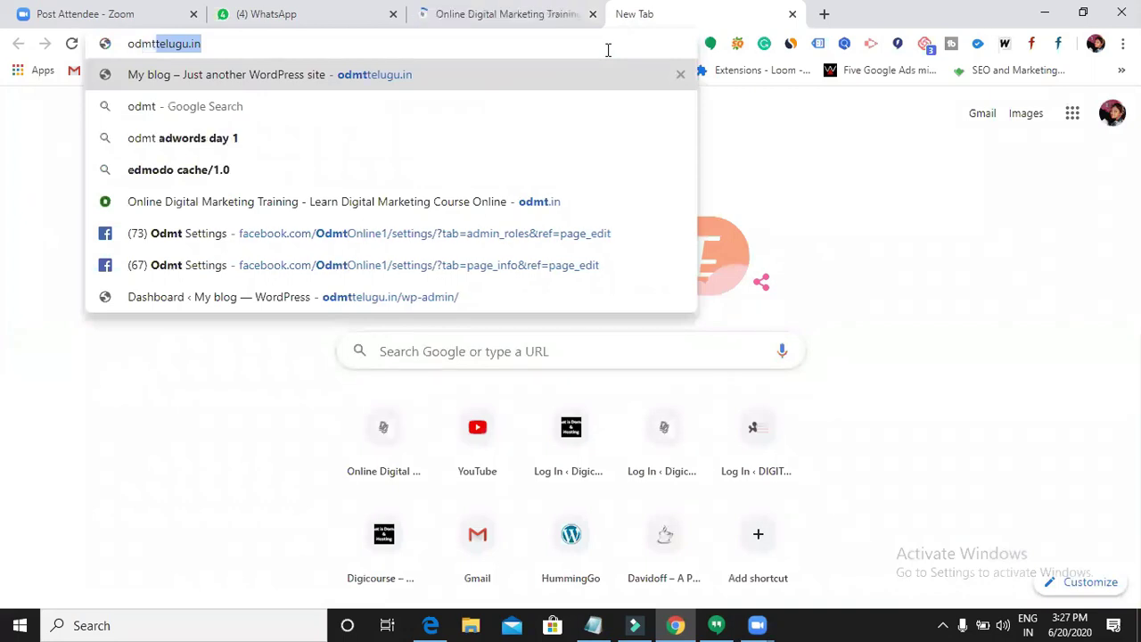
{"action": "key", "text": "Right"}
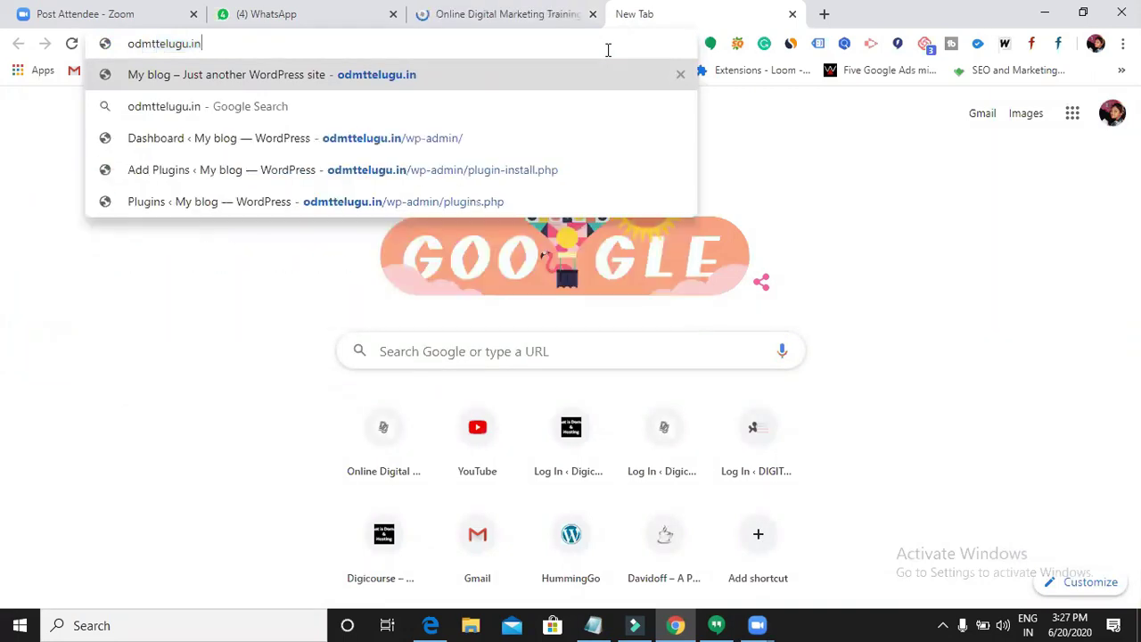
{"action": "key", "text": "BackSpace"}
{"action": "key", "text": "BackSpace"}
{"action": "key", "text": "BackSpace"}
{"action": "key", "text": "BackSpace"}
{"action": "key", "text": "BackSpace"}
{"action": "key", "text": "BackSpace"}
{"action": "key", "text": "BackSpace"}
{"action": "key", "text": "BackSpace"}
{"action": "key", "text": "BackSpace"}
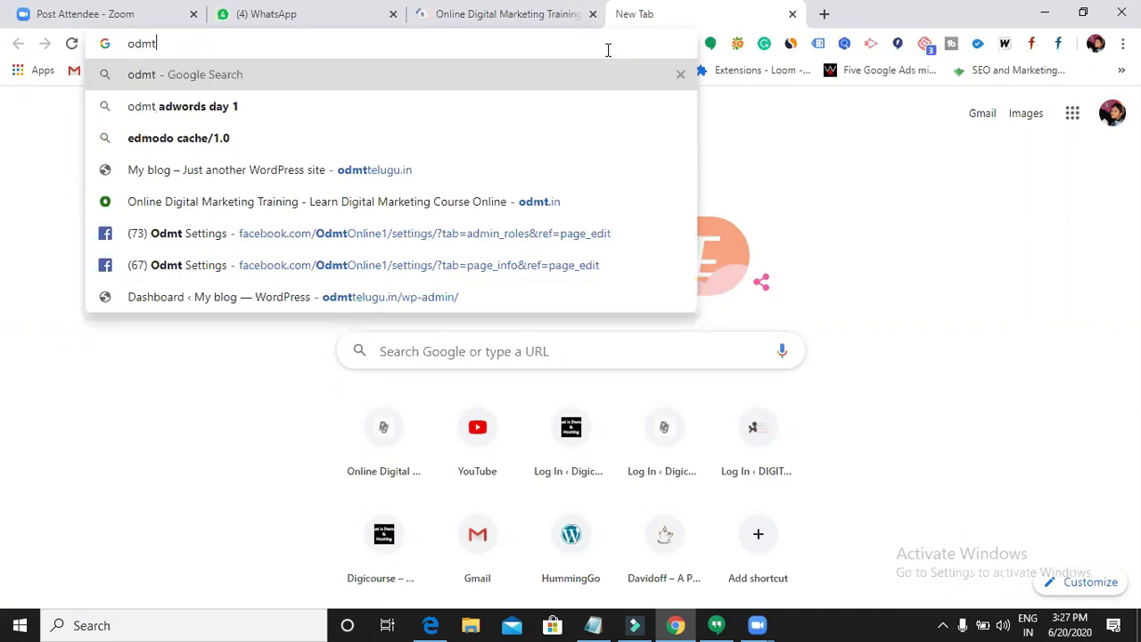
{"action": "type", "text": ".in"}
{"action": "key", "text": "Return"}
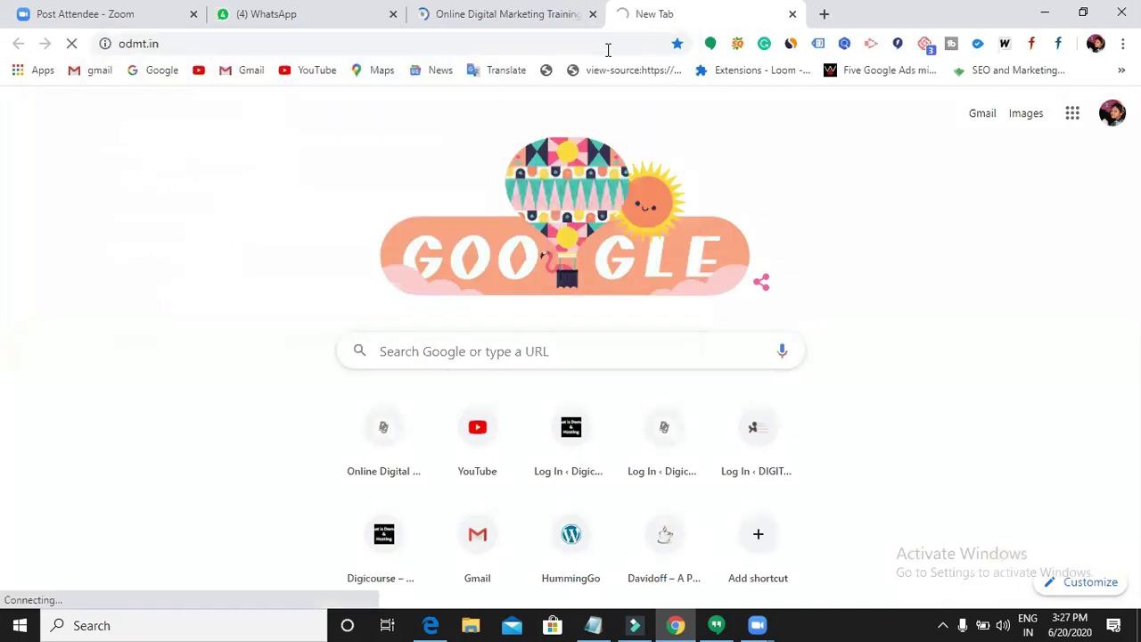
- Return to the digicourse.in tab and scroll to its contact form
{"action": "left_click", "coordinate": [535, 25]}
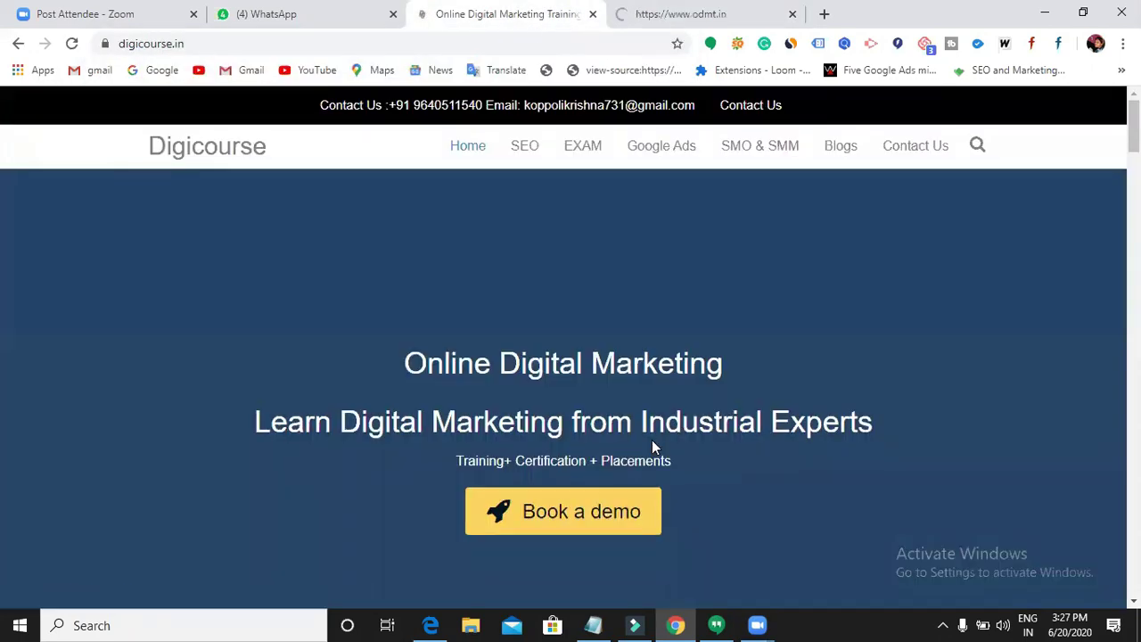
{"action": "scroll", "coordinate": [652, 440], "scroll_direction": "down", "scroll_amount": 10}
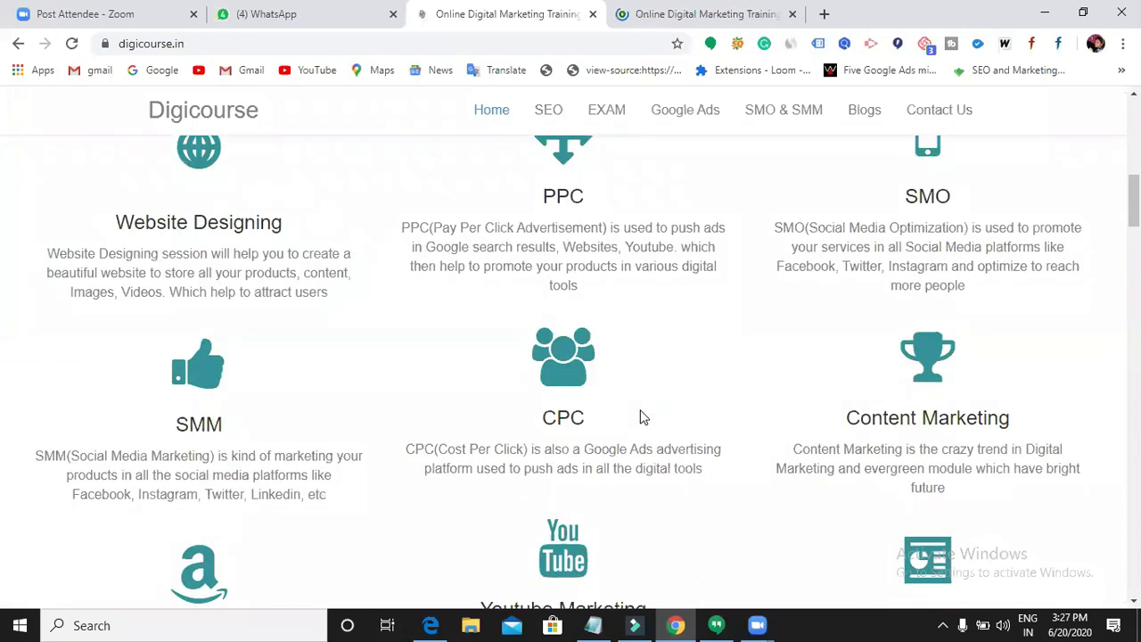
{"action": "scroll", "coordinate": [651, 419], "scroll_direction": "down", "scroll_amount": 13}
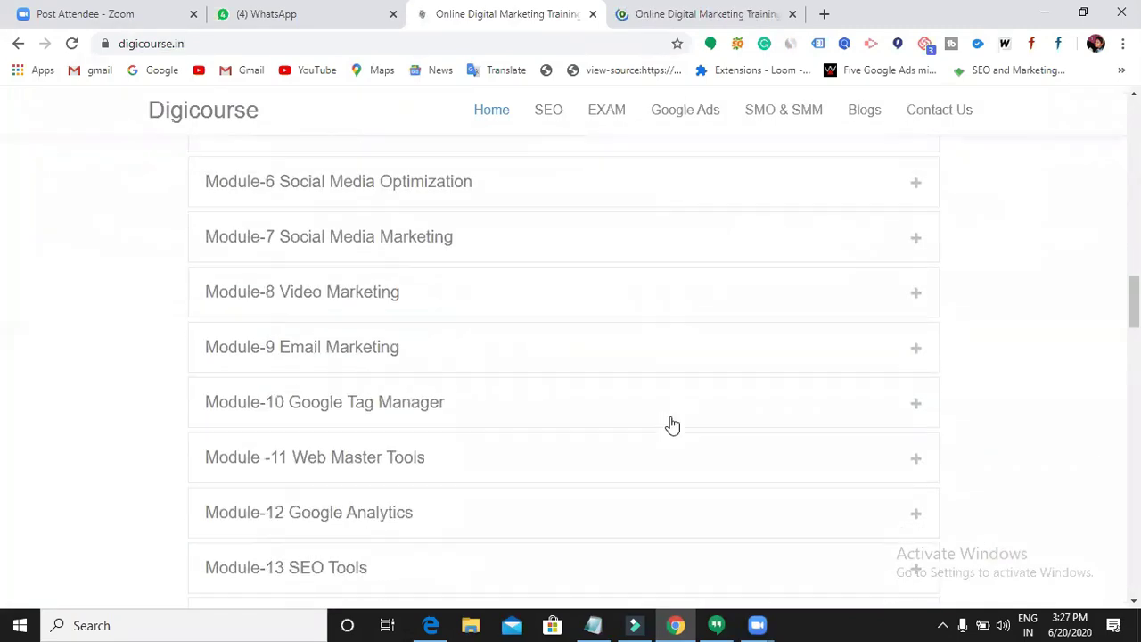
{"action": "scroll", "coordinate": [678, 410], "scroll_direction": "down", "scroll_amount": 12}
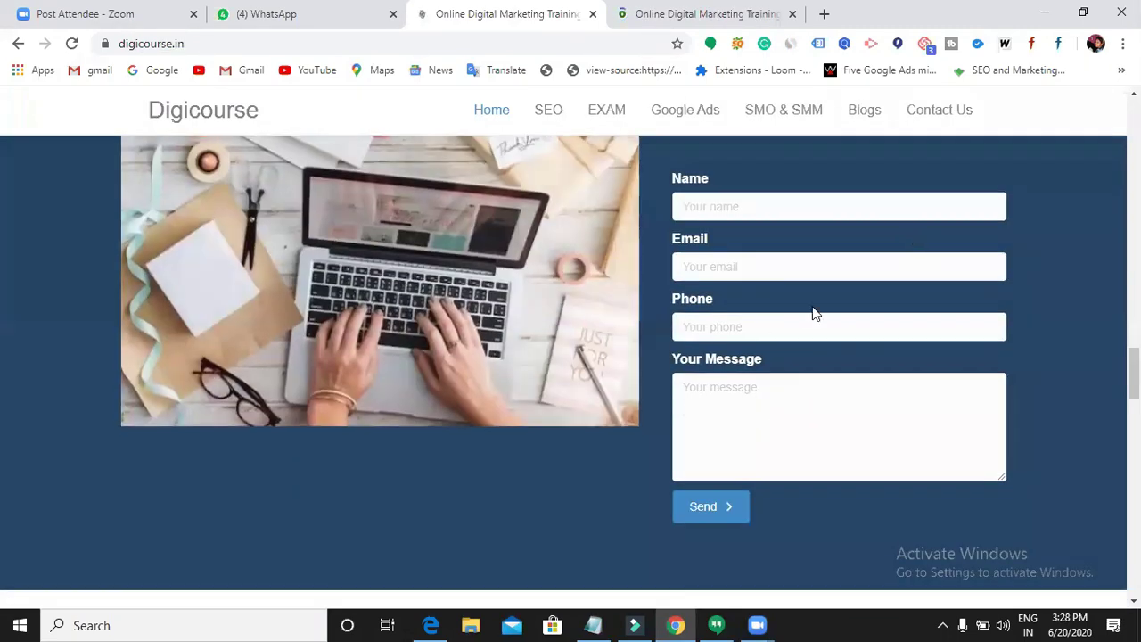
{"action": "scroll", "coordinate": [1053, 418], "scroll_direction": "up", "scroll_amount": 1}
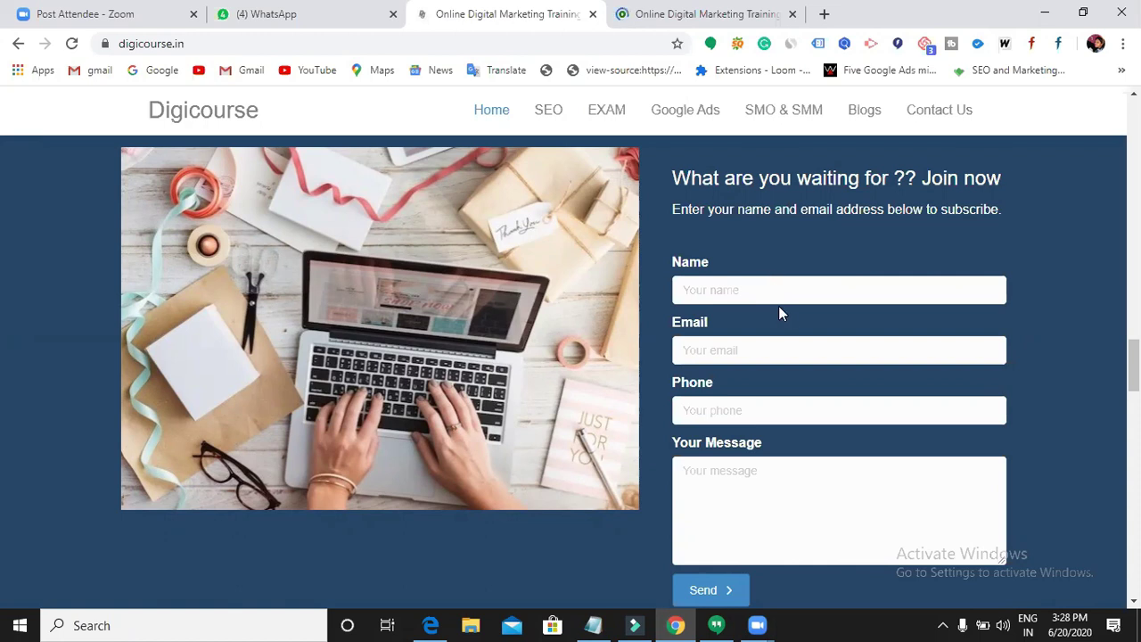
- Add a 'Contact form' line below Plugins.... in Notepad and minimize the notes
{"action": "key", "text": "alt+Tab"}
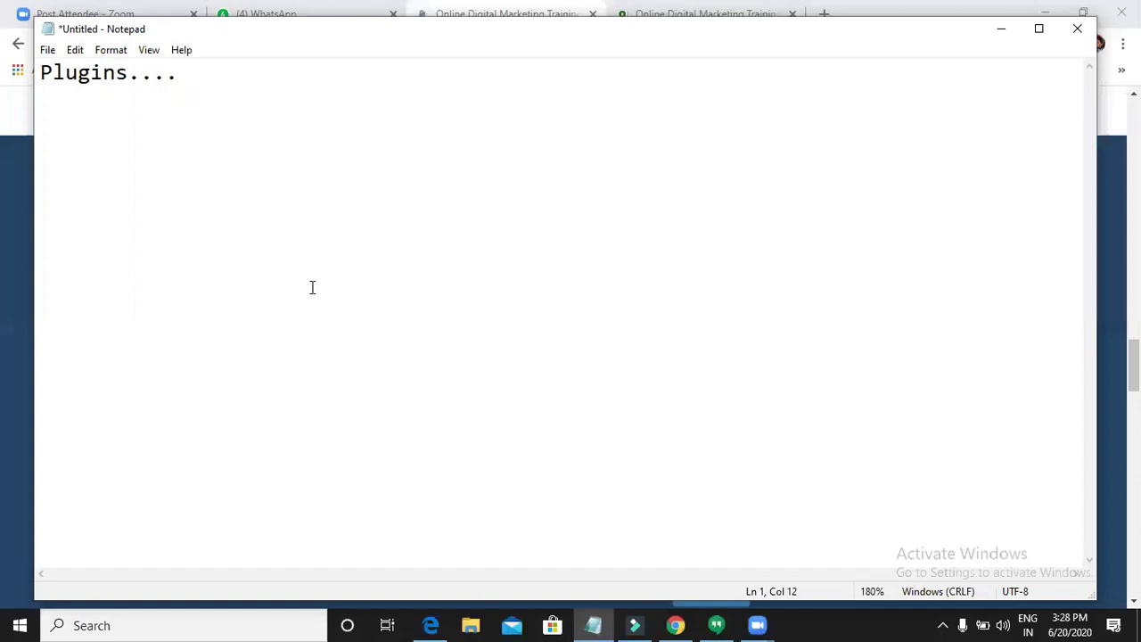
{"action": "key", "text": "Return"}
{"action": "type", "text": "Contact form"}
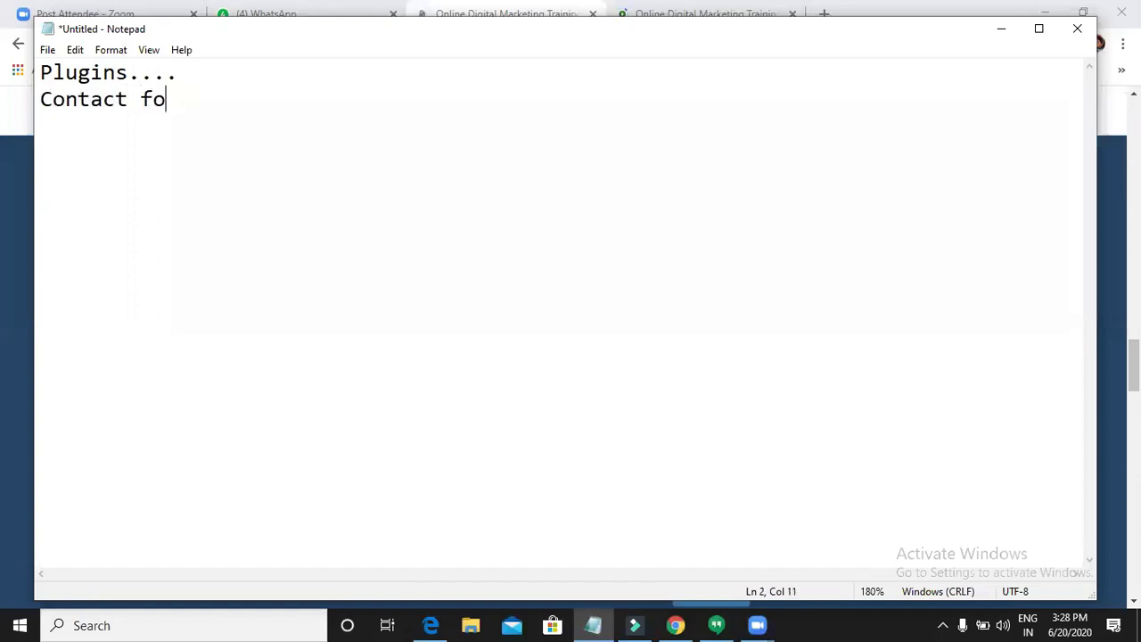
{"action": "key", "text": "Return"}
{"action": "left_click", "coordinate": [296, 110]}
{"action": "left_click", "coordinate": [1000, 31]}
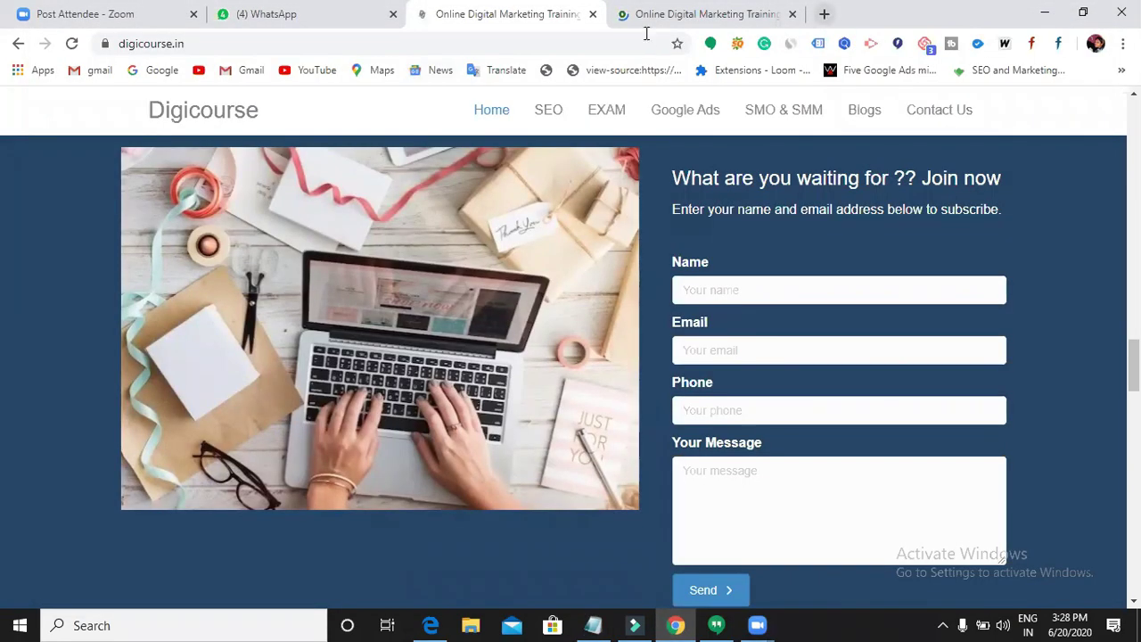
- Load krishna.thenaturehealth.in/wp-admin in a new tab to reach the WordPress login form
{"action": "left_click", "coordinate": [822, 15]}
{"action": "type", "text": "krish"}
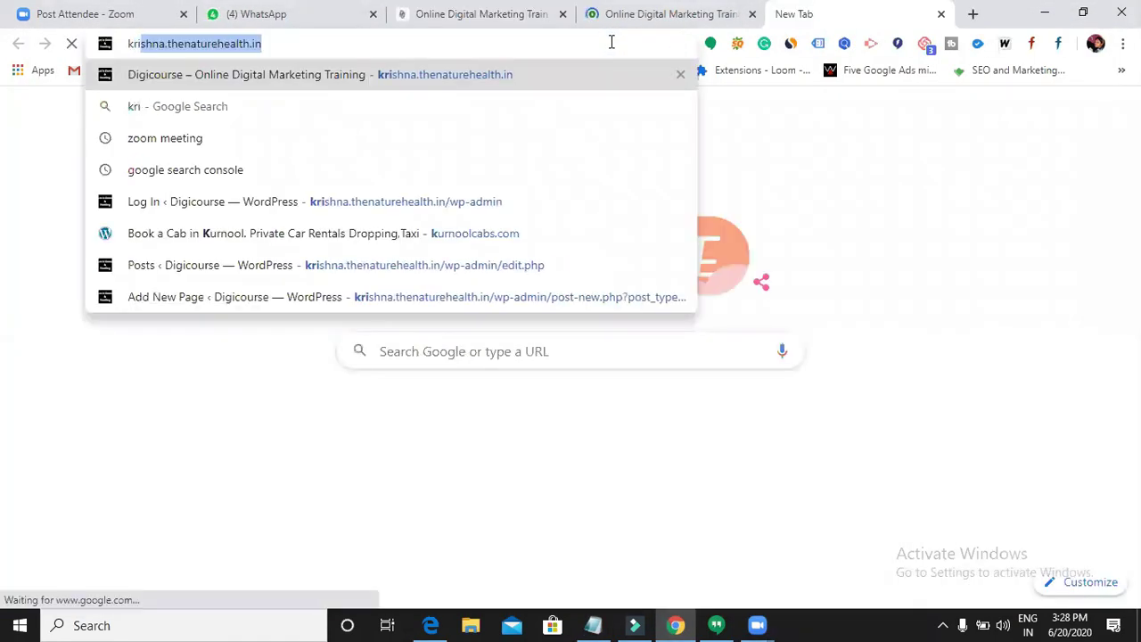
{"action": "type", "text": "na.thenaturehealth.in/"}
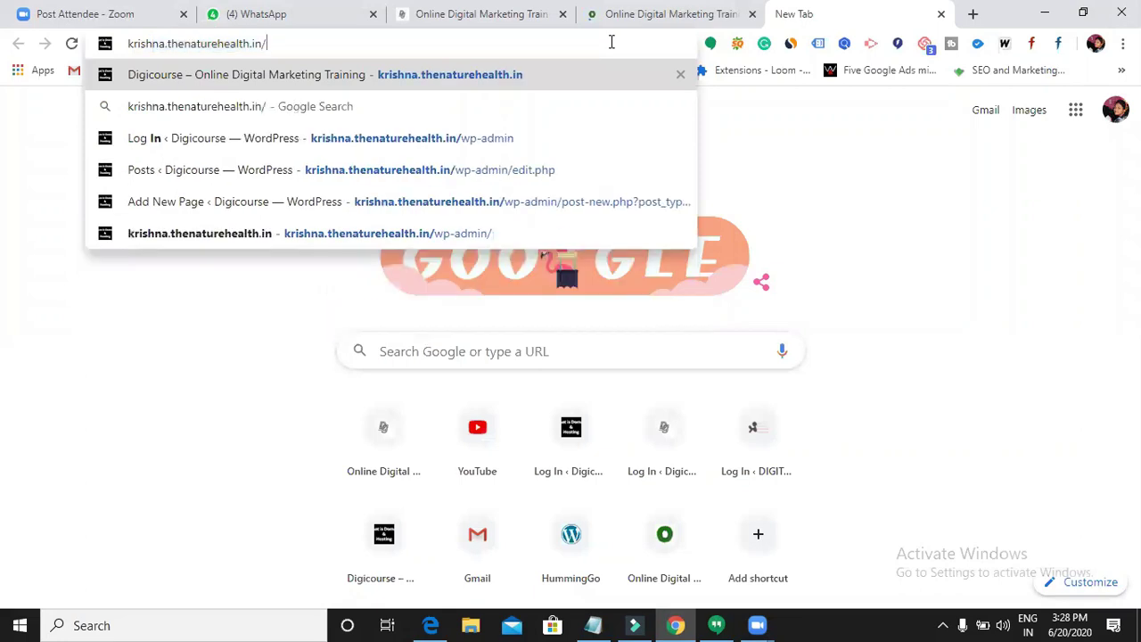
{"action": "type", "text": "wp-admin"}
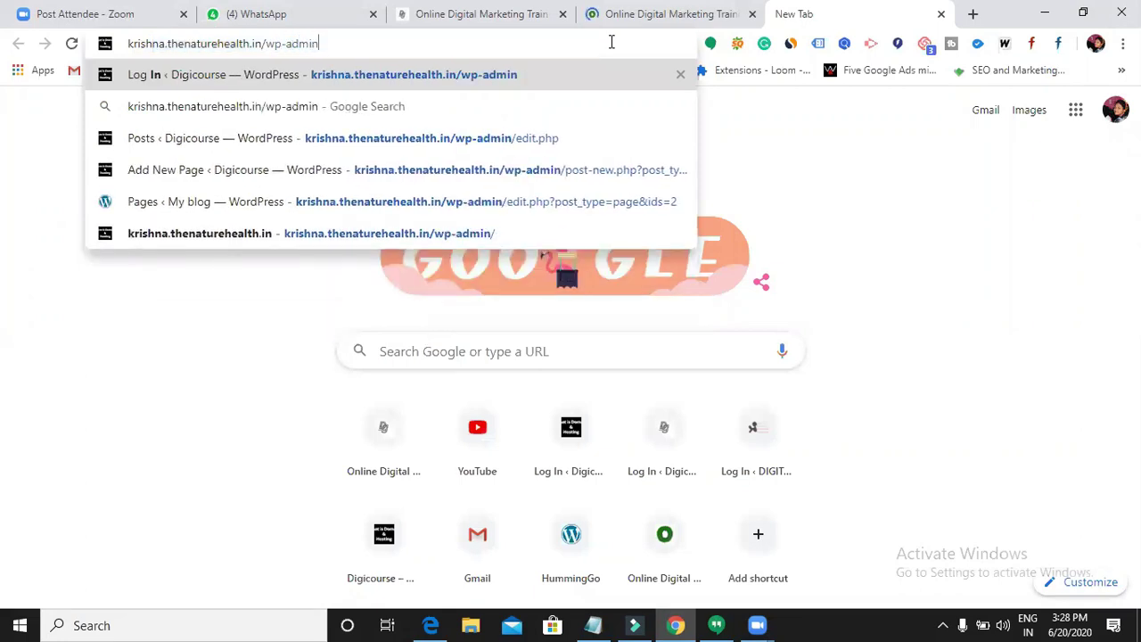
{"action": "key", "text": "Return"}
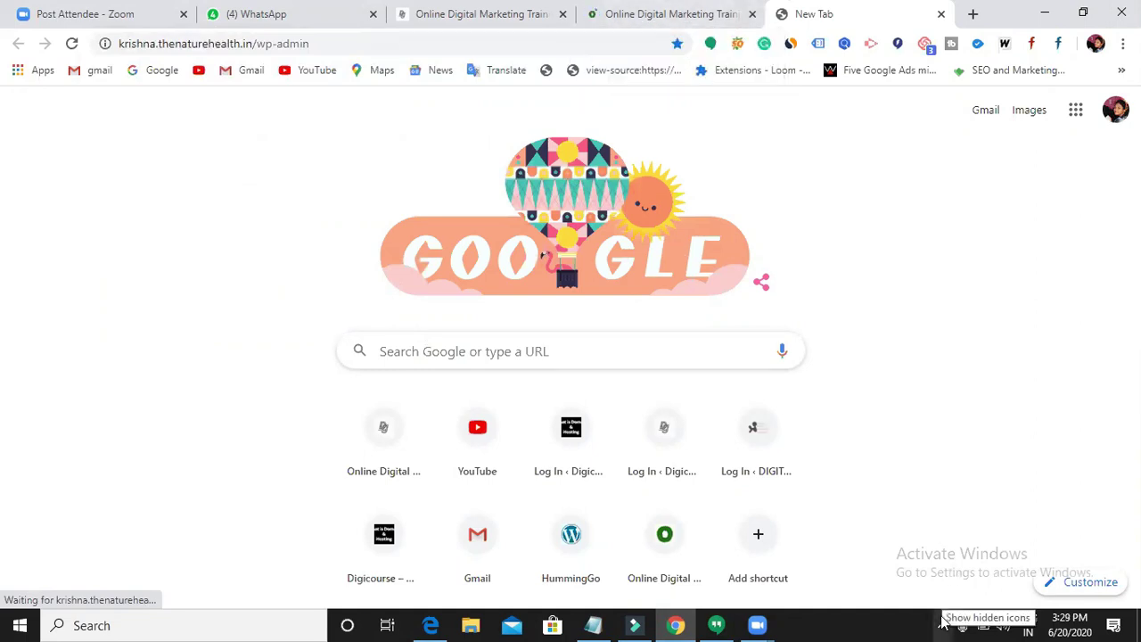
{"action": "left_click", "coordinate": [337, 43]}
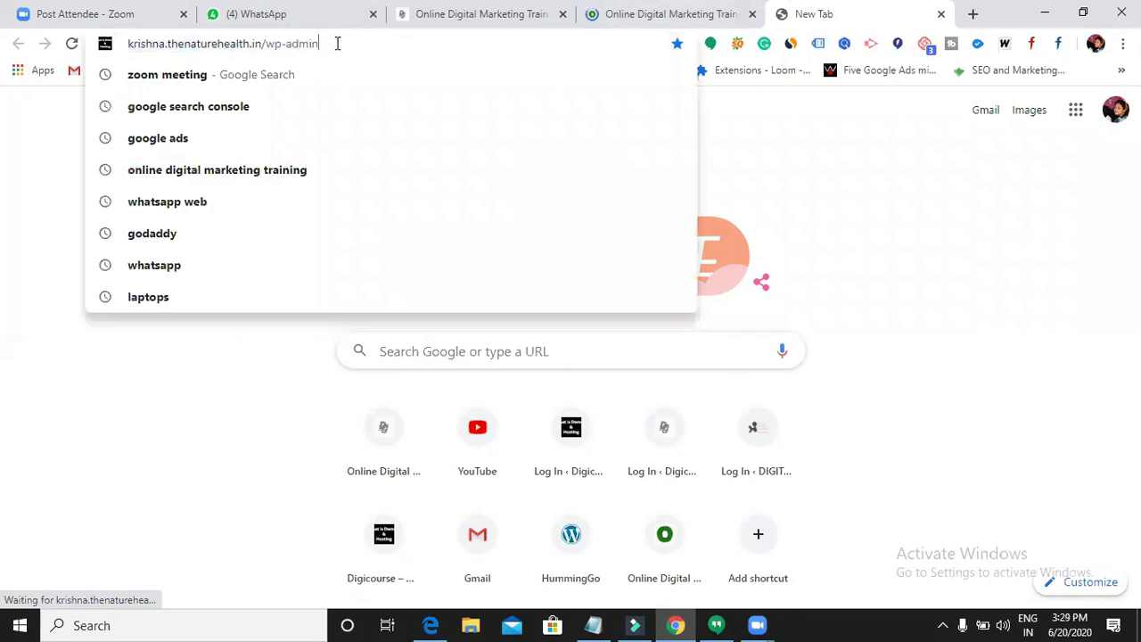
{"action": "key", "text": "Return"}
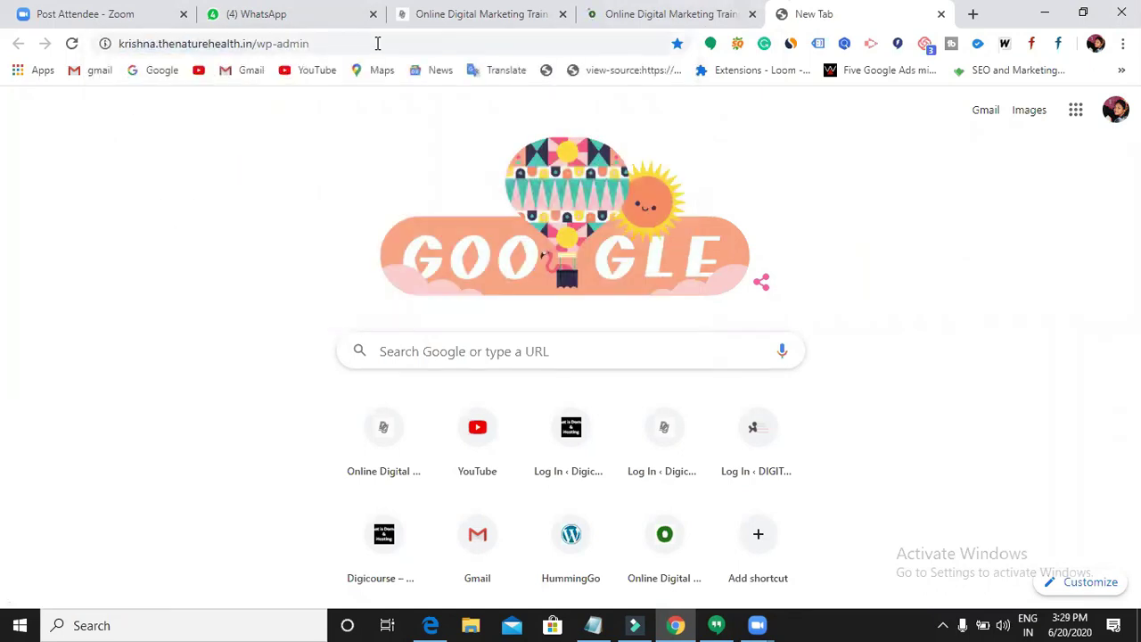
{"action": "left_click", "coordinate": [669, 20]}
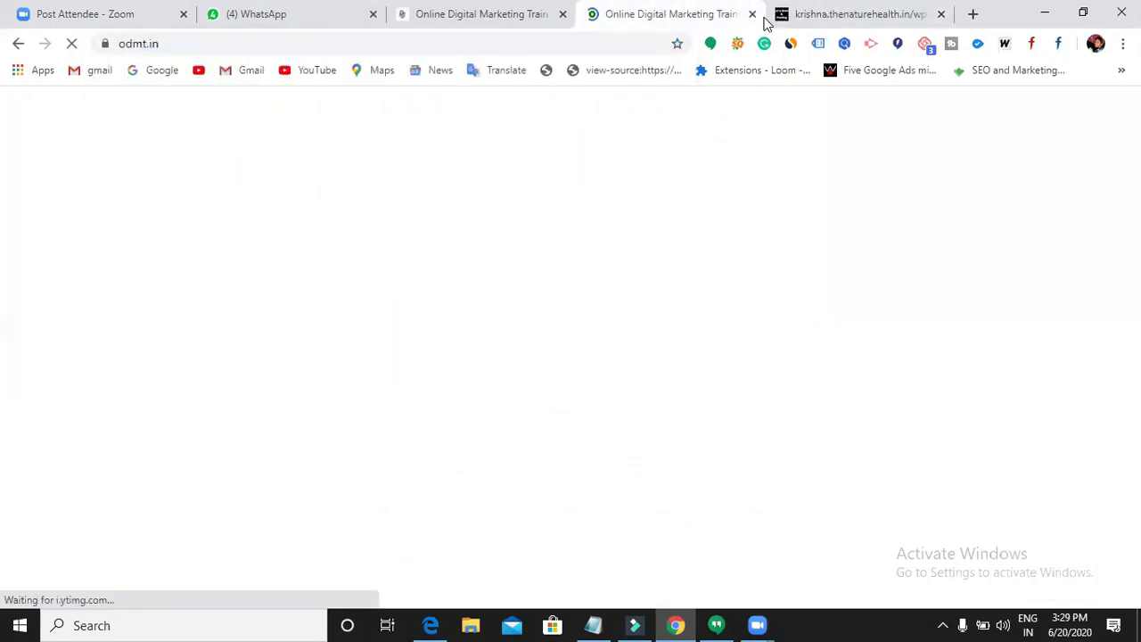
{"action": "left_click", "coordinate": [827, 20]}
{"action": "left_click", "coordinate": [559, 329]}
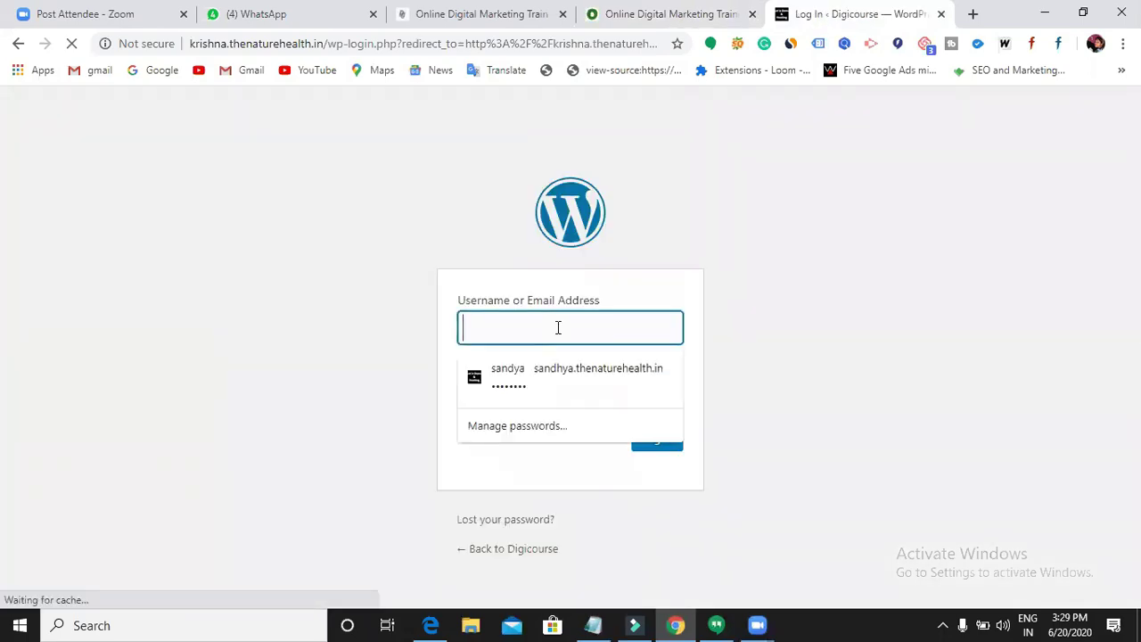
- Log in to the Digicourse WordPress admin with the site's username and password
{"action": "type", "text": "krishna"}
{"action": "left_click", "coordinate": [647, 402]}
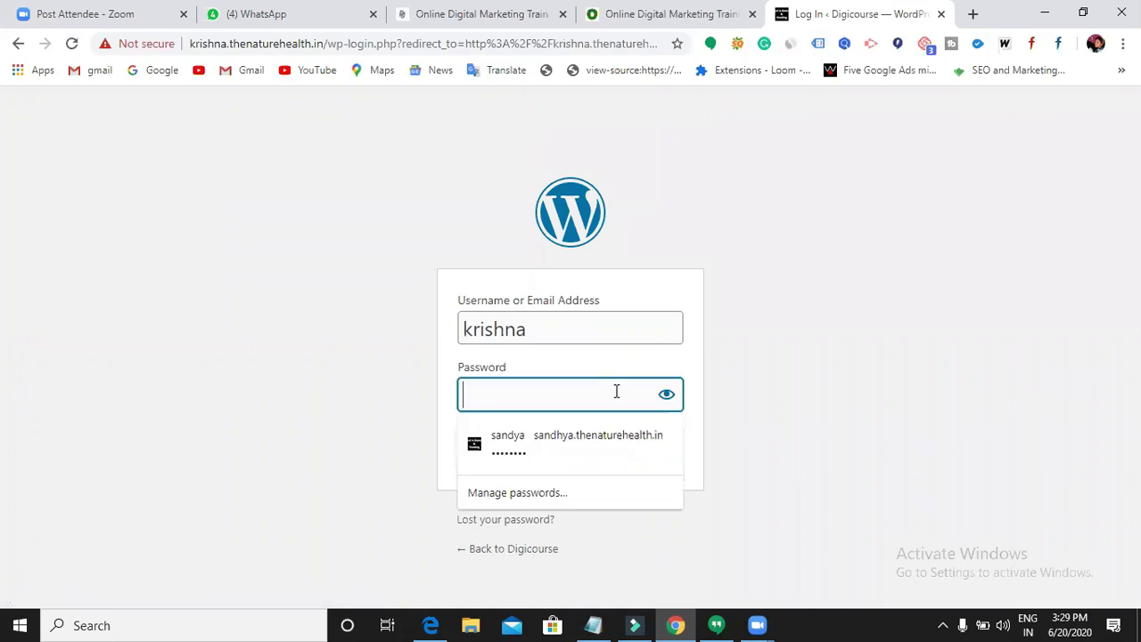
{"action": "type", "text": "•••••••••"}
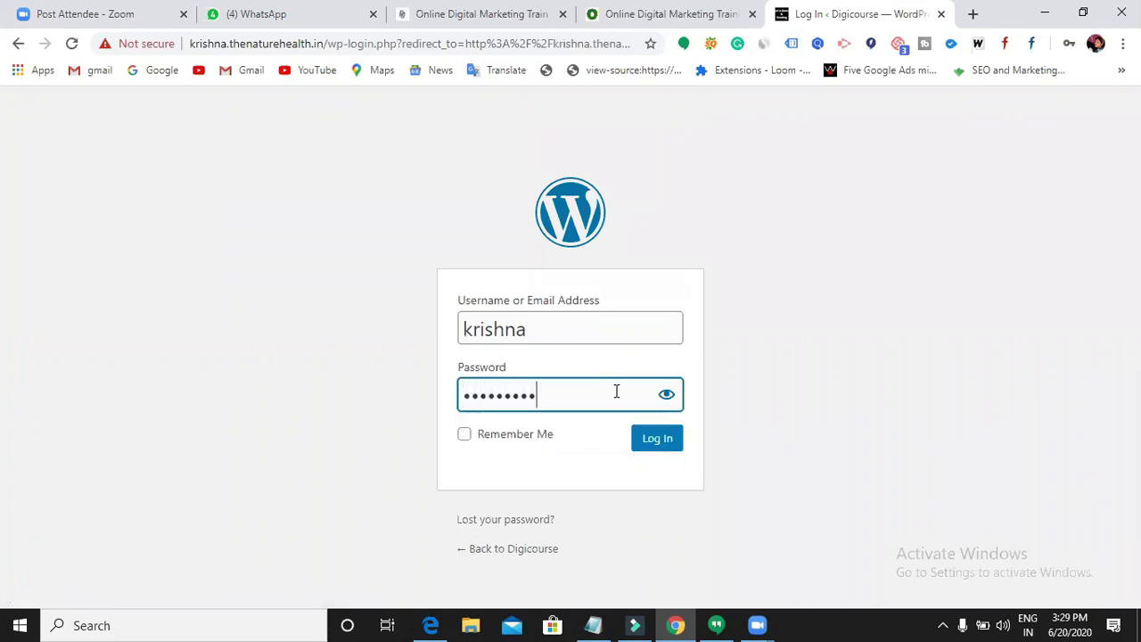
{"action": "left_click", "coordinate": [657, 444]}
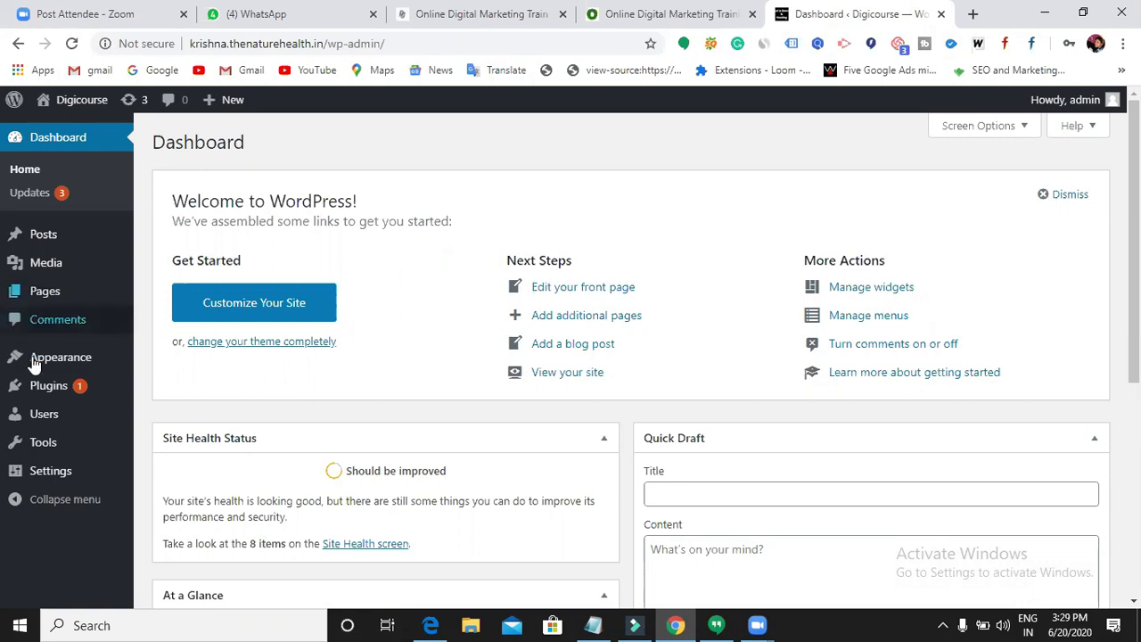
- Go to Plugins, then Add New to reach the Add Plugins page
{"action": "mouse_move", "coordinate": [47, 385]}
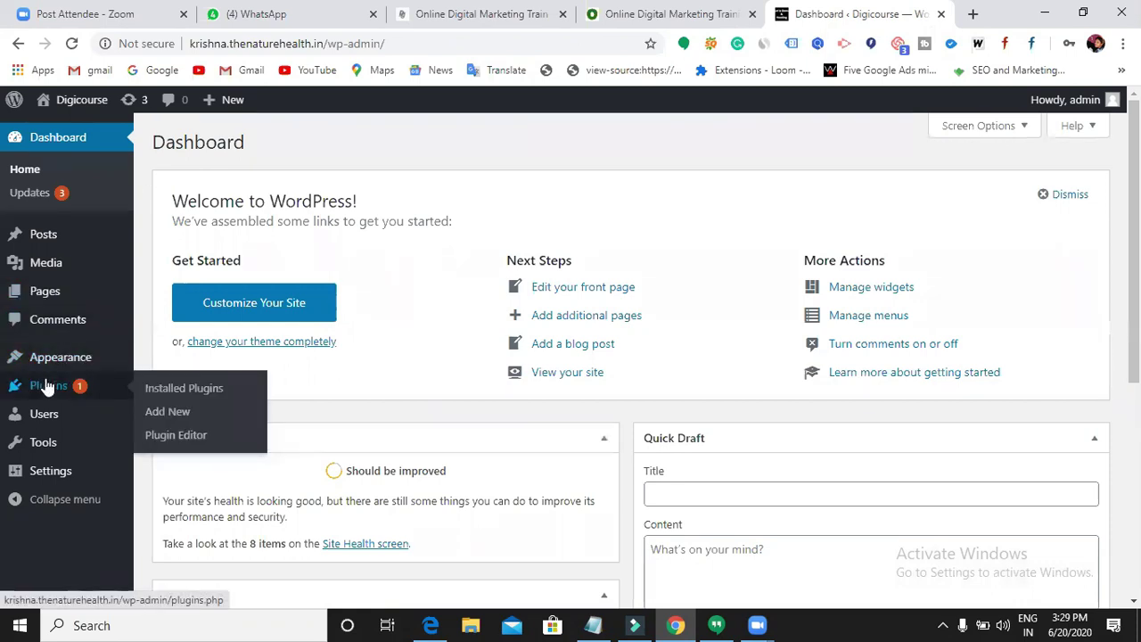
{"action": "left_click", "coordinate": [47, 386]}
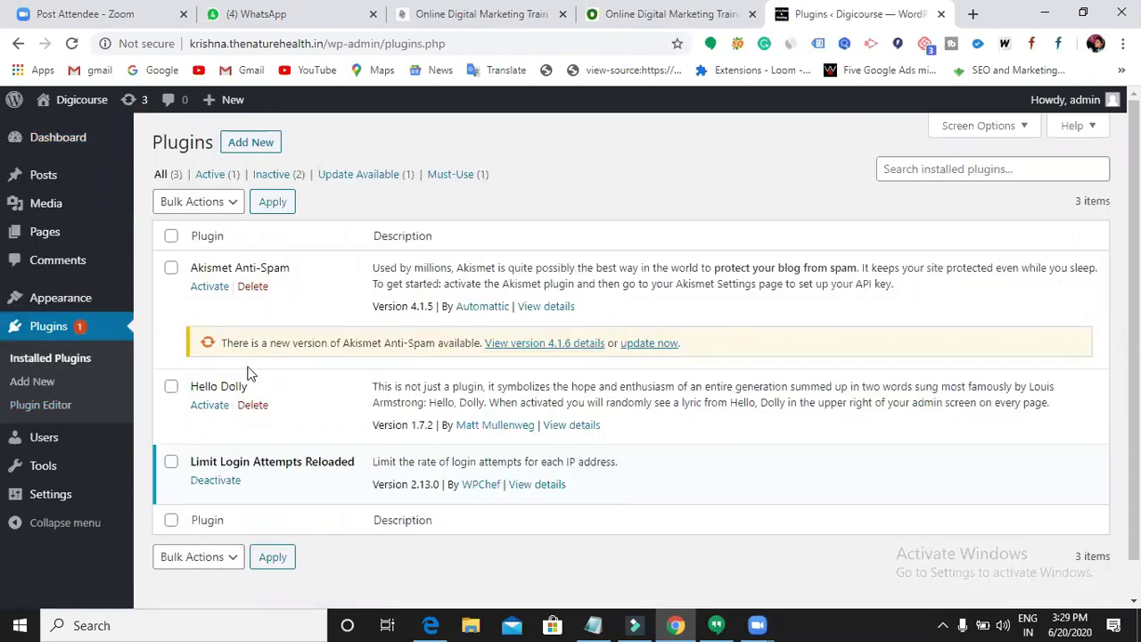
{"action": "left_click", "coordinate": [260, 146]}
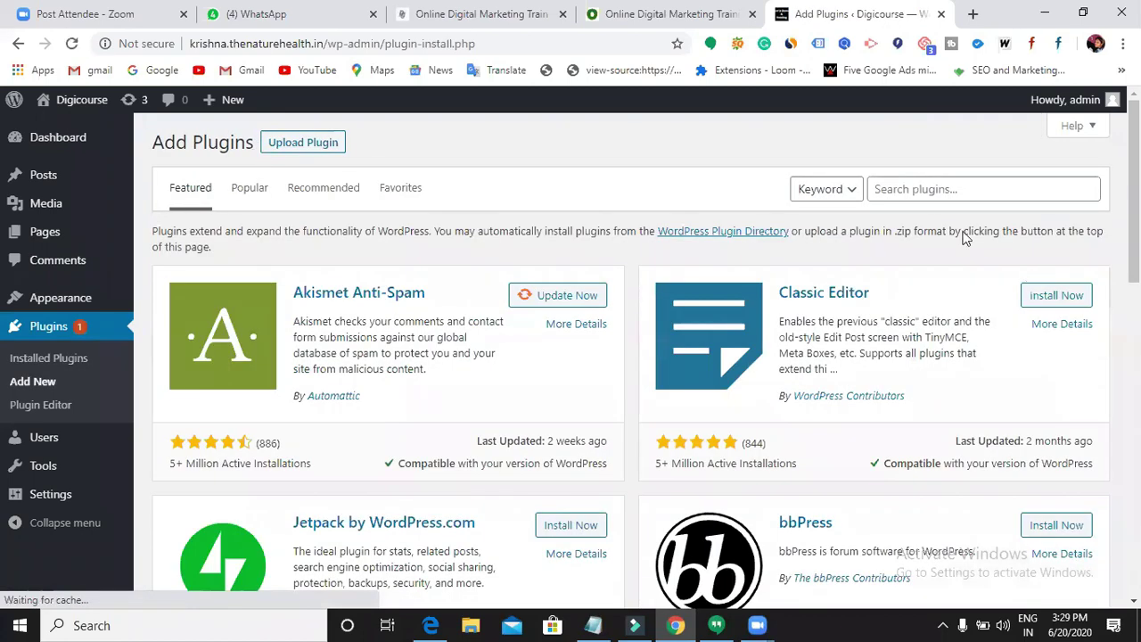
{"action": "left_click", "coordinate": [910, 185]}
- Search plugins for 'contact form' and scroll the results down to Contact Form by Supsystic
{"action": "left_click", "coordinate": [909, 186]}
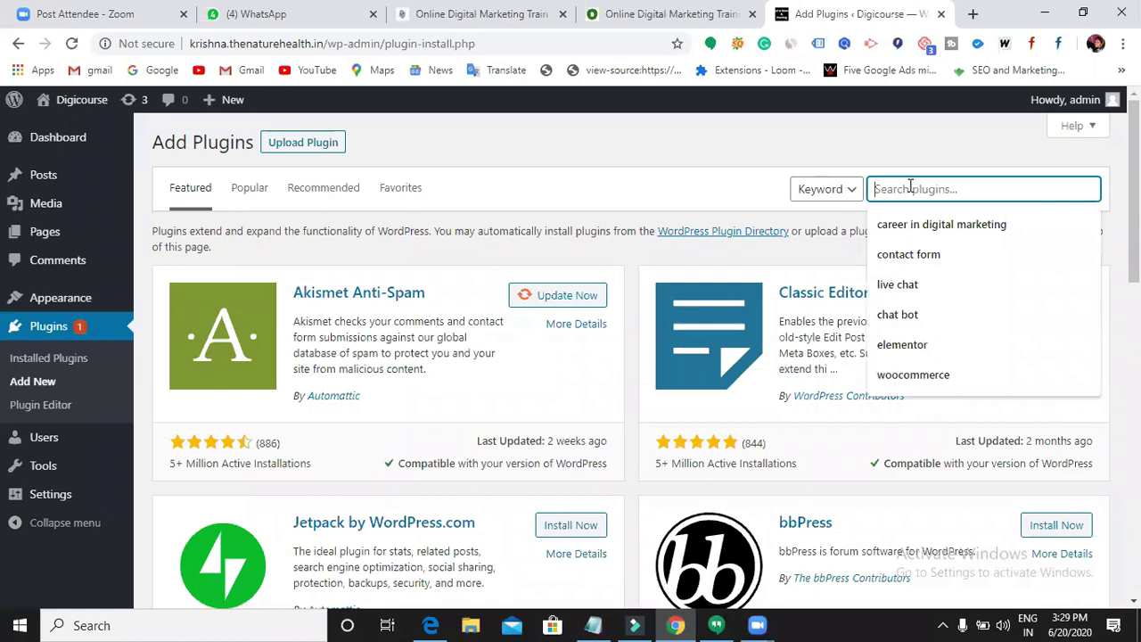
{"action": "type", "text": "contac"}
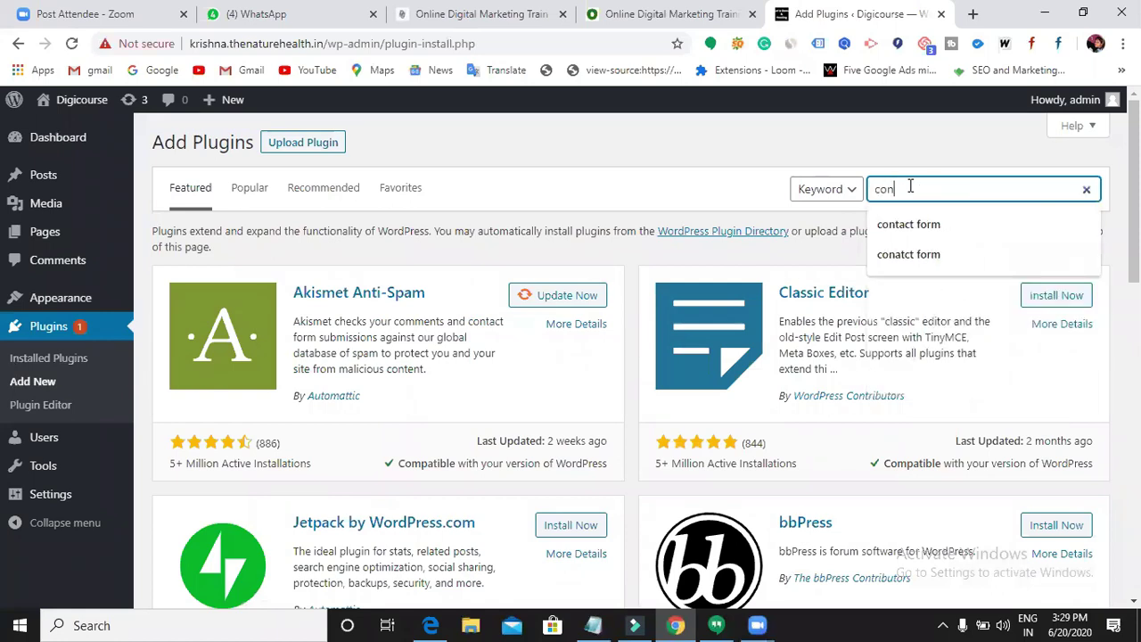
{"action": "type", "text": "t form"}
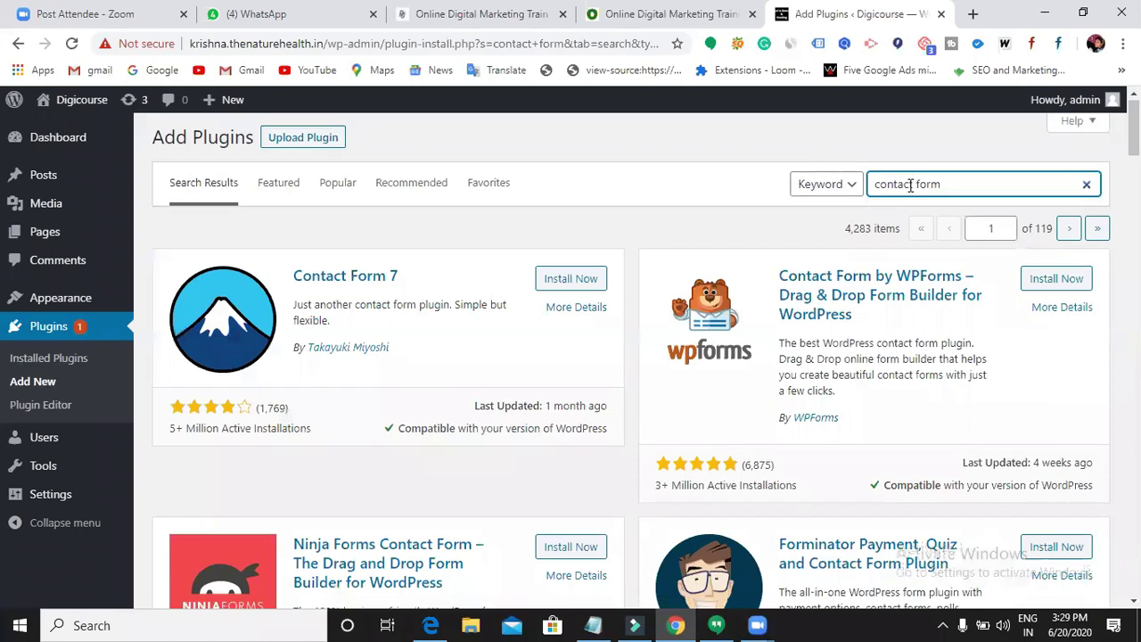
{"action": "scroll", "coordinate": [763, 294], "scroll_direction": "down", "scroll_amount": 2}
{"action": "scroll", "coordinate": [763, 296], "scroll_direction": "down", "scroll_amount": 1}
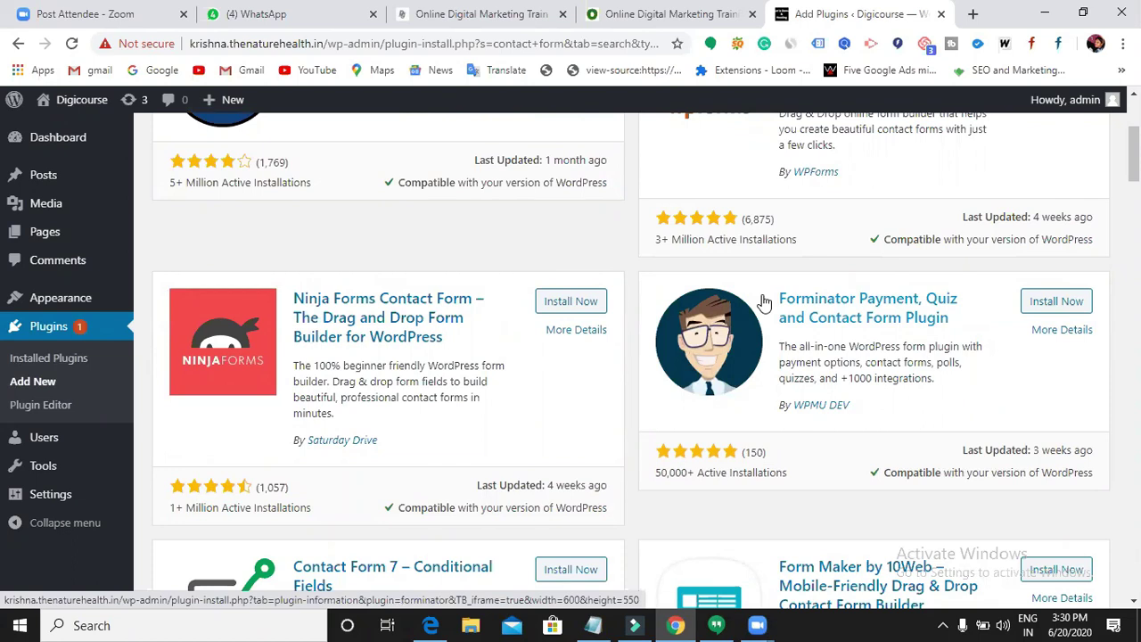
{"action": "scroll", "coordinate": [762, 302], "scroll_direction": "down", "scroll_amount": 1}
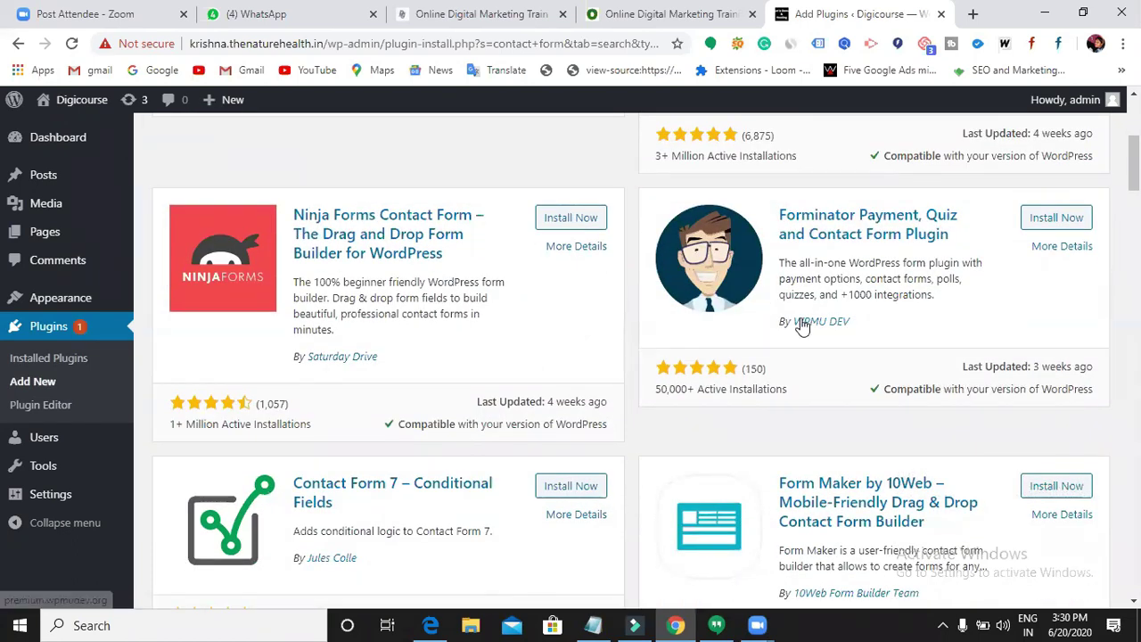
{"action": "scroll", "coordinate": [803, 326], "scroll_direction": "down", "scroll_amount": 2}
{"action": "scroll", "coordinate": [803, 326], "scroll_direction": "down", "scroll_amount": 8}
{"action": "scroll", "coordinate": [803, 327], "scroll_direction": "down", "scroll_amount": 5}
{"action": "scroll", "coordinate": [806, 328], "scroll_direction": "down", "scroll_amount": 6}
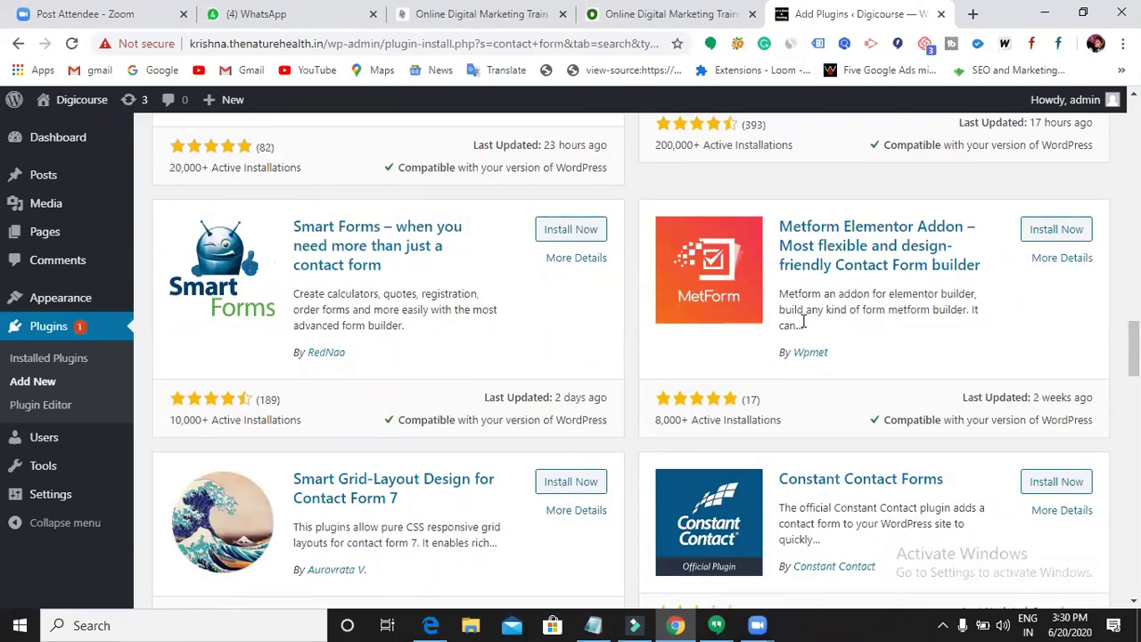
{"action": "scroll", "coordinate": [805, 321], "scroll_direction": "down", "scroll_amount": 4}
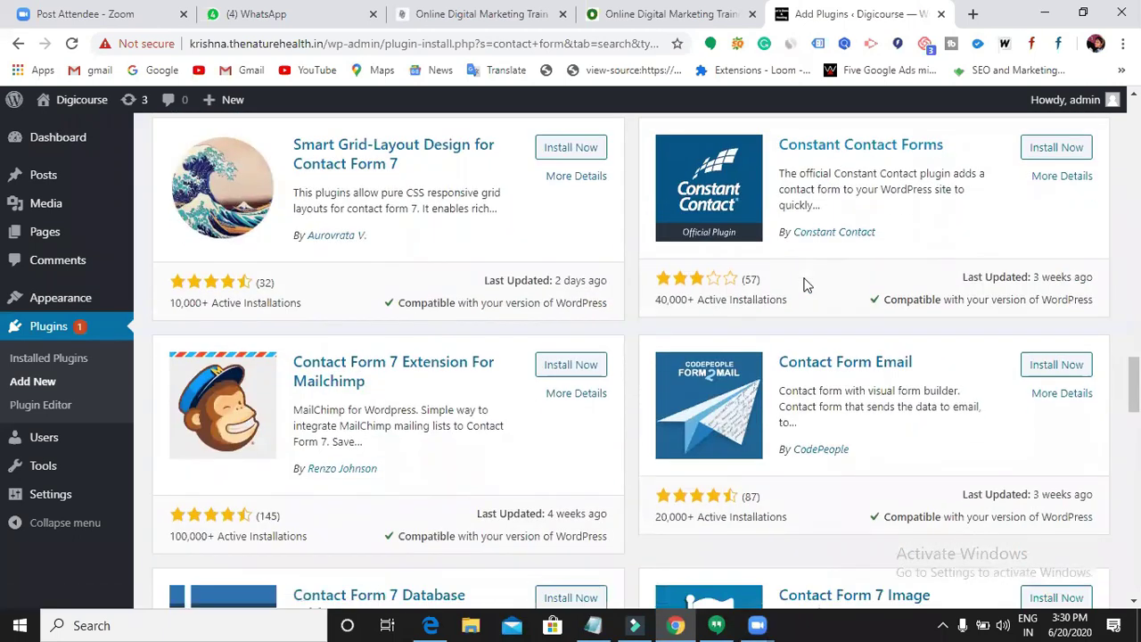
{"action": "scroll", "coordinate": [806, 299], "scroll_direction": "down", "scroll_amount": 1}
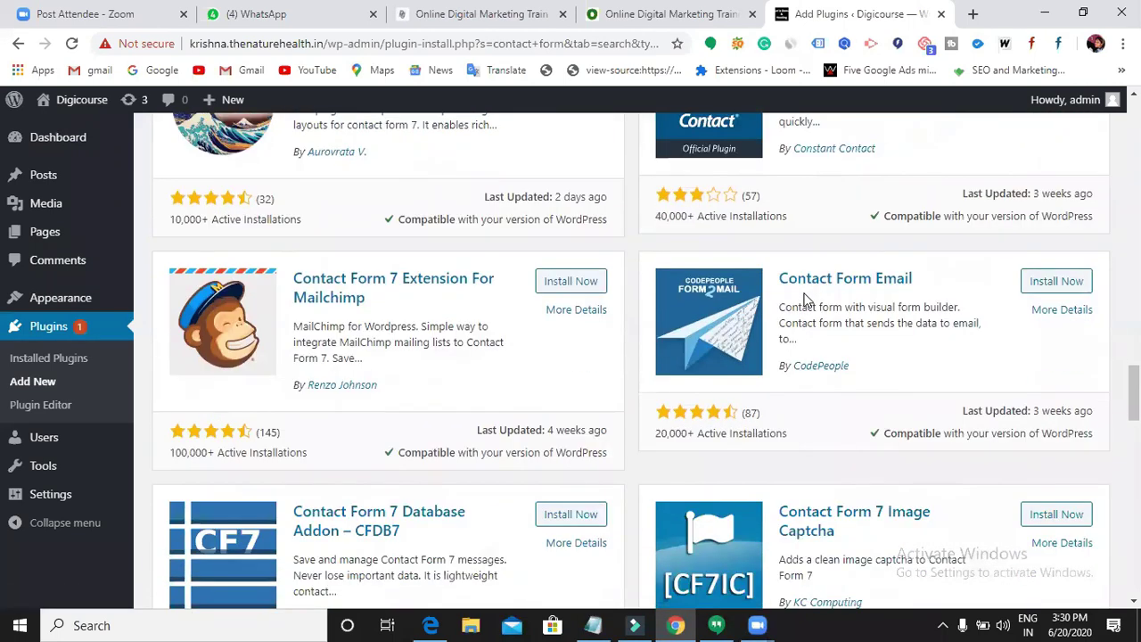
{"action": "scroll", "coordinate": [805, 300], "scroll_direction": "down", "scroll_amount": 3}
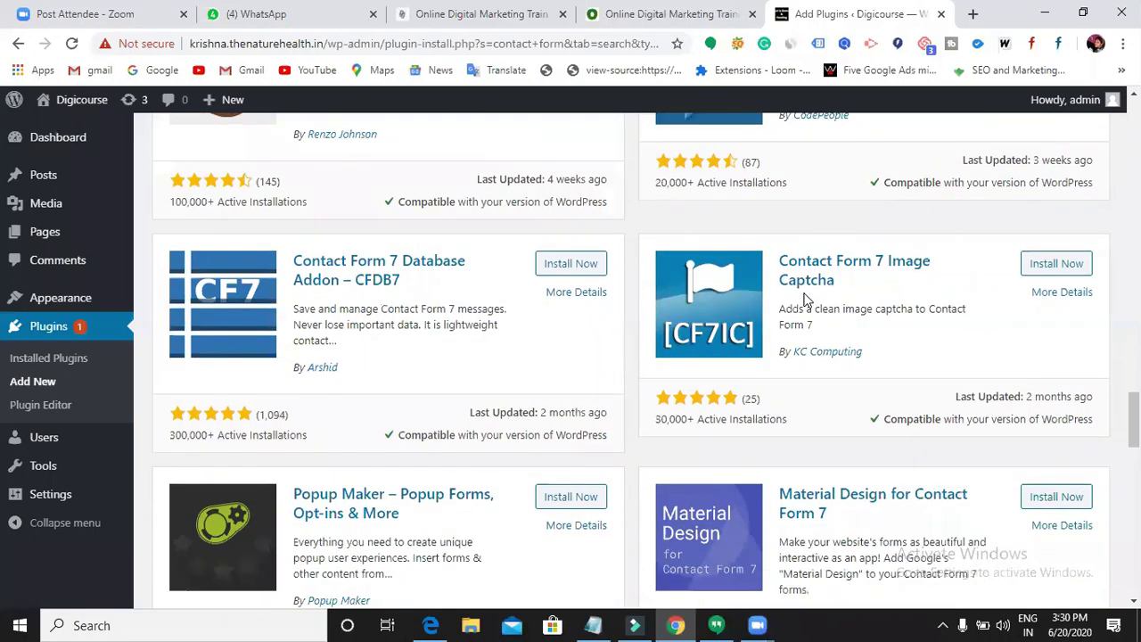
{"action": "scroll", "coordinate": [806, 301], "scroll_direction": "down", "scroll_amount": 4}
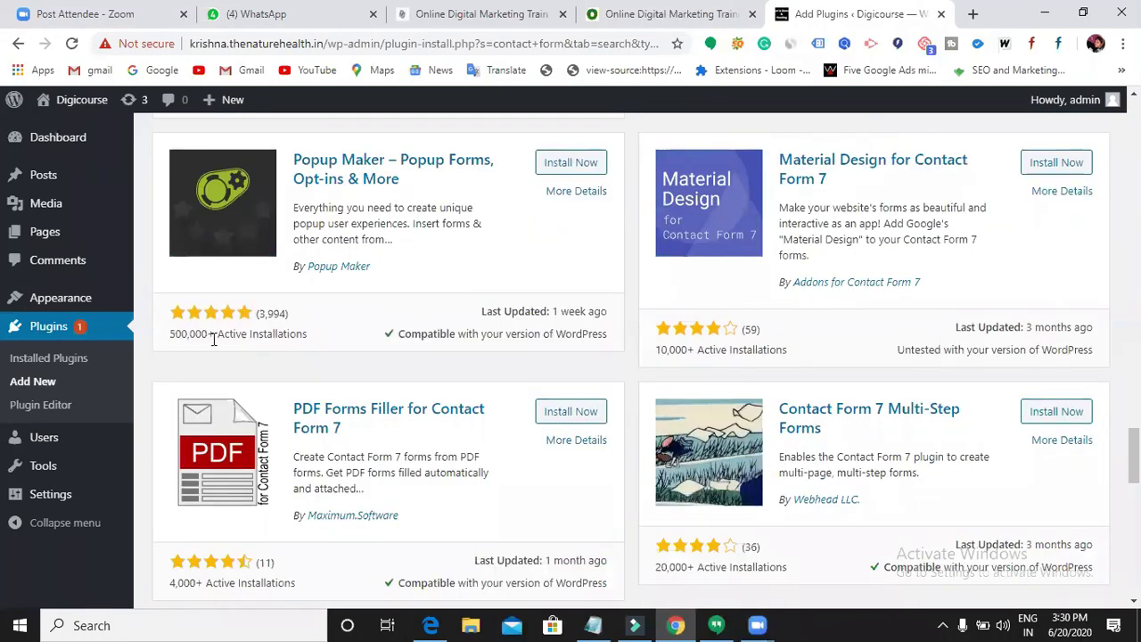
{"action": "scroll", "coordinate": [647, 339], "scroll_direction": "down", "scroll_amount": 3}
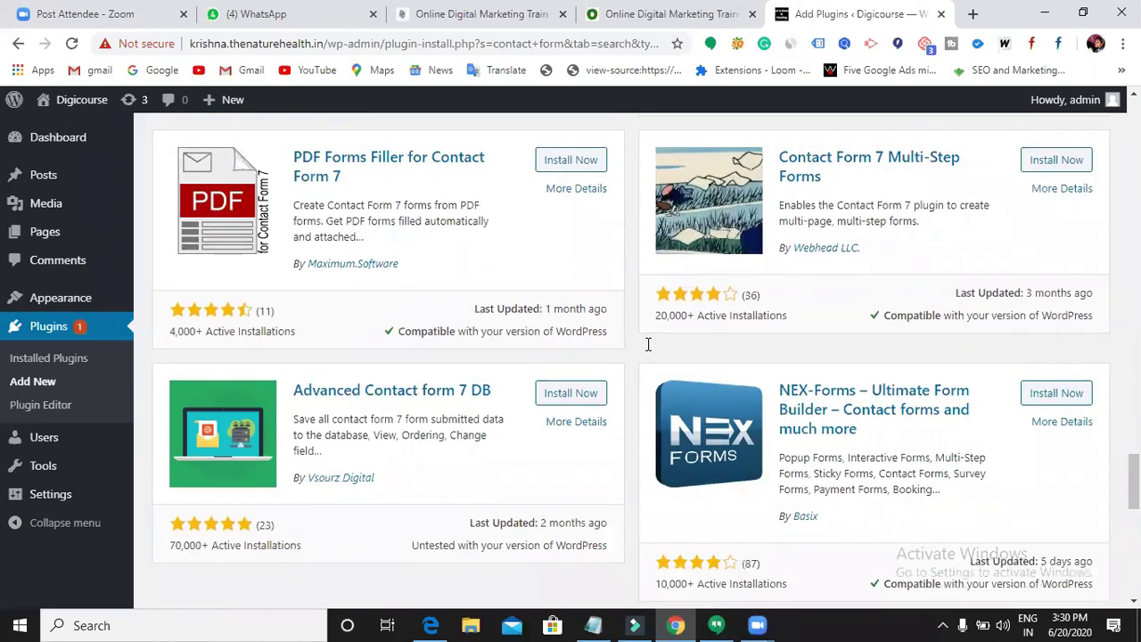
{"action": "scroll", "coordinate": [648, 344], "scroll_direction": "down", "scroll_amount": 4}
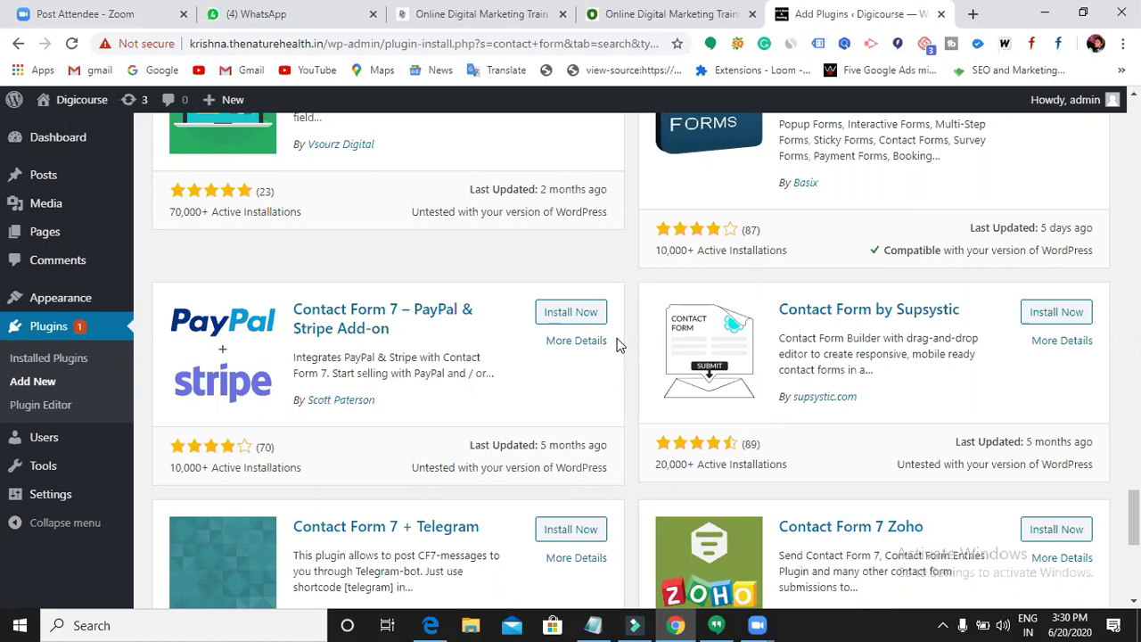
- Install Contact Form by Supsystic and, once installed, activate it
{"action": "left_click", "coordinate": [1055, 320]}
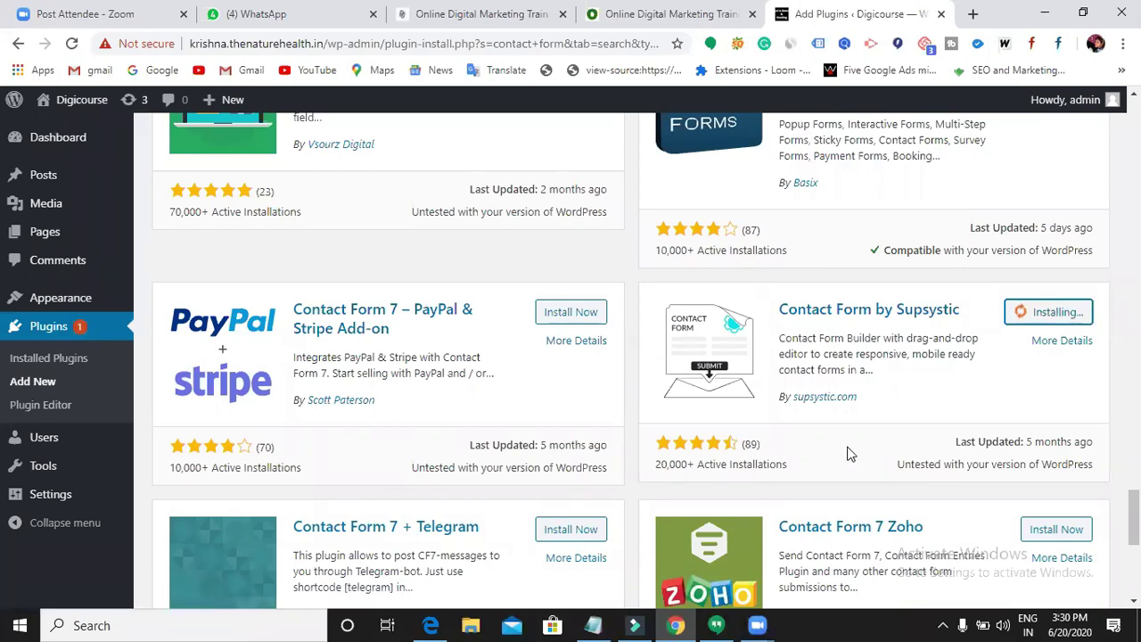
{"action": "scroll", "coordinate": [849, 455], "scroll_direction": "up", "scroll_amount": 5}
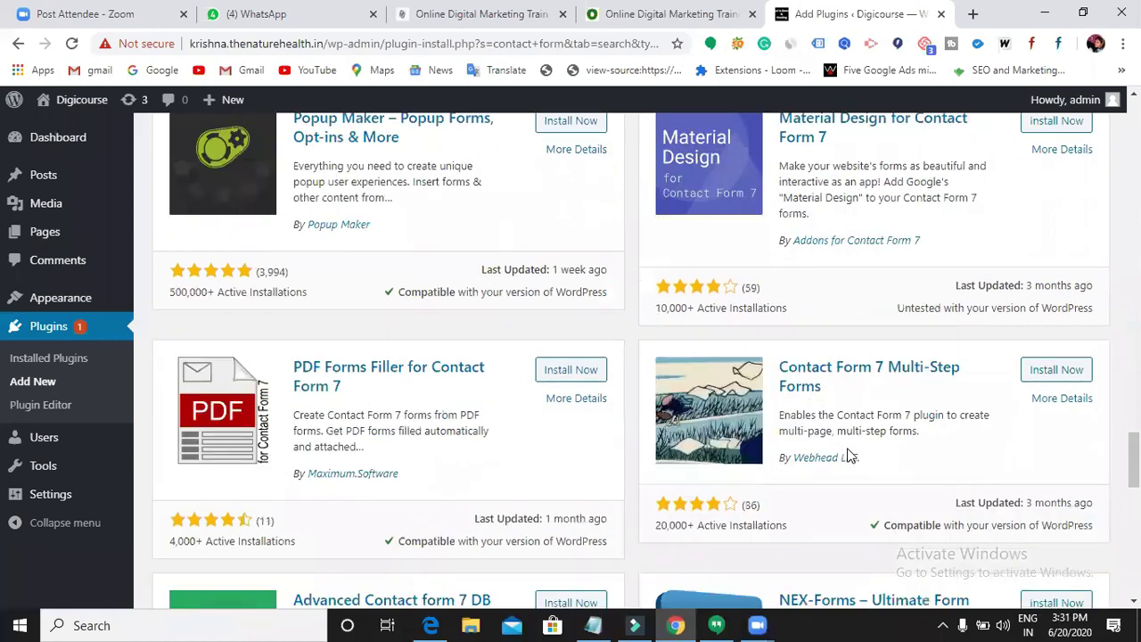
{"action": "scroll", "coordinate": [849, 455], "scroll_direction": "down", "scroll_amount": 8}
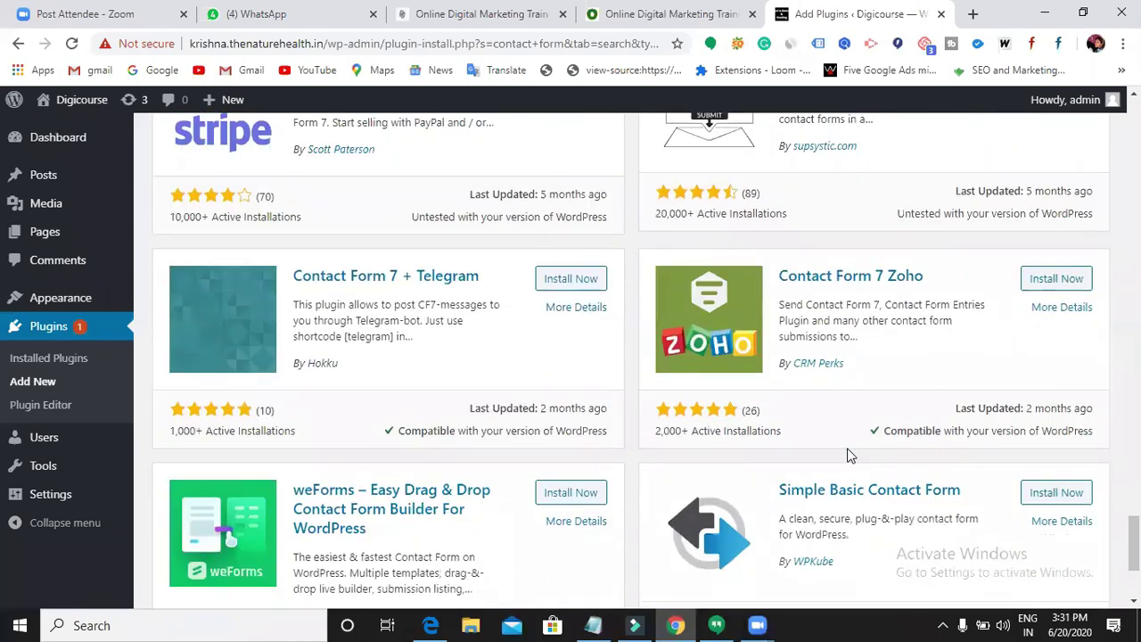
{"action": "scroll", "coordinate": [849, 455], "scroll_direction": "up", "scroll_amount": 2}
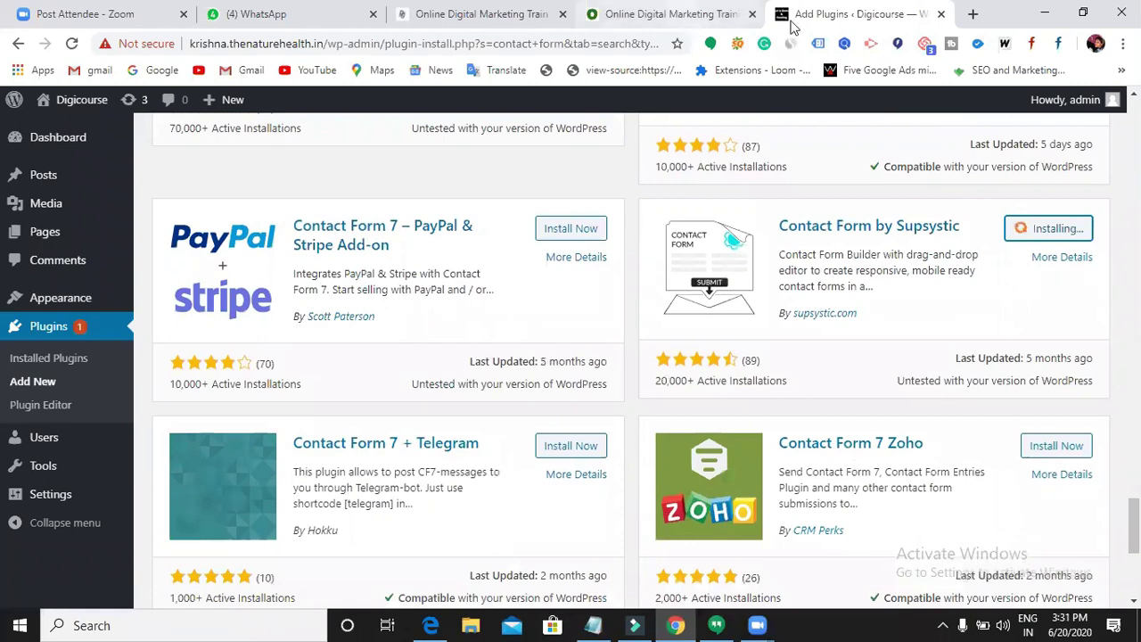
{"action": "left_click", "coordinate": [677, 15]}
{"action": "left_click", "coordinate": [475, 18]}
{"action": "left_click", "coordinate": [652, 20]}
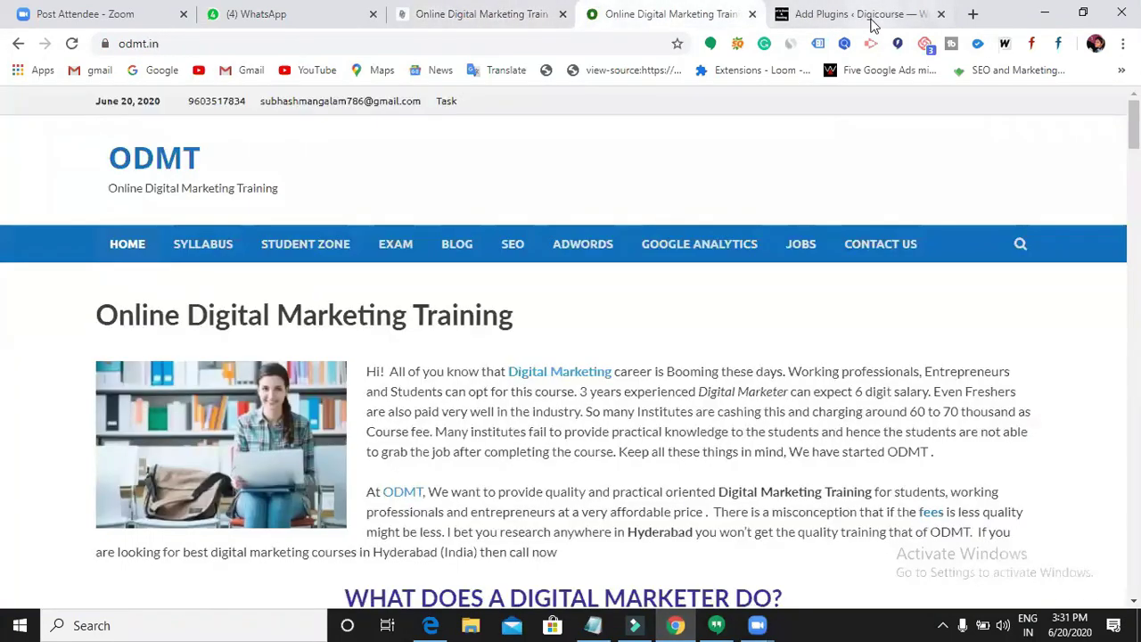
{"action": "left_click", "coordinate": [871, 20]}
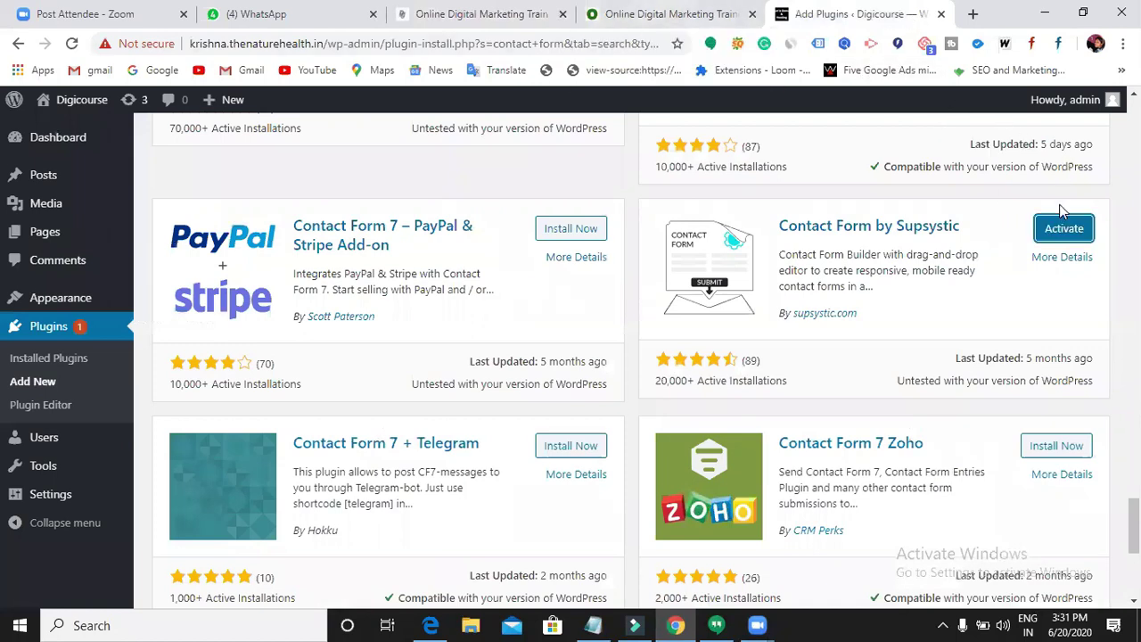
{"action": "left_click", "coordinate": [1063, 231]}
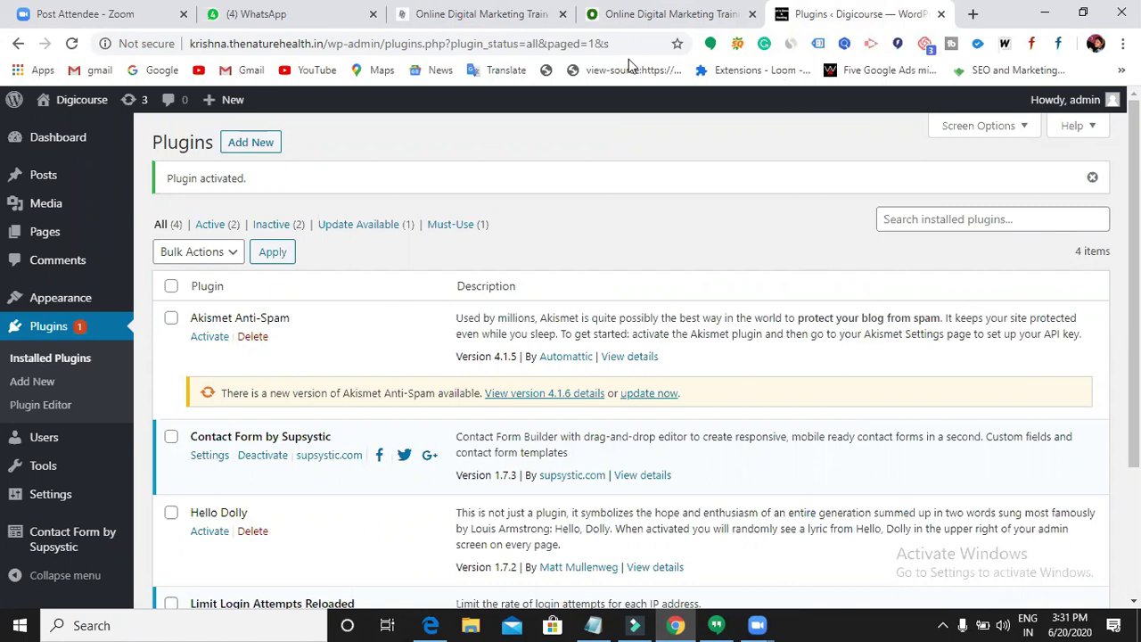
- Open krishna.thenaturehealth.in in a new tab and scroll through its About Us page
{"action": "left_click", "coordinate": [974, 15]}
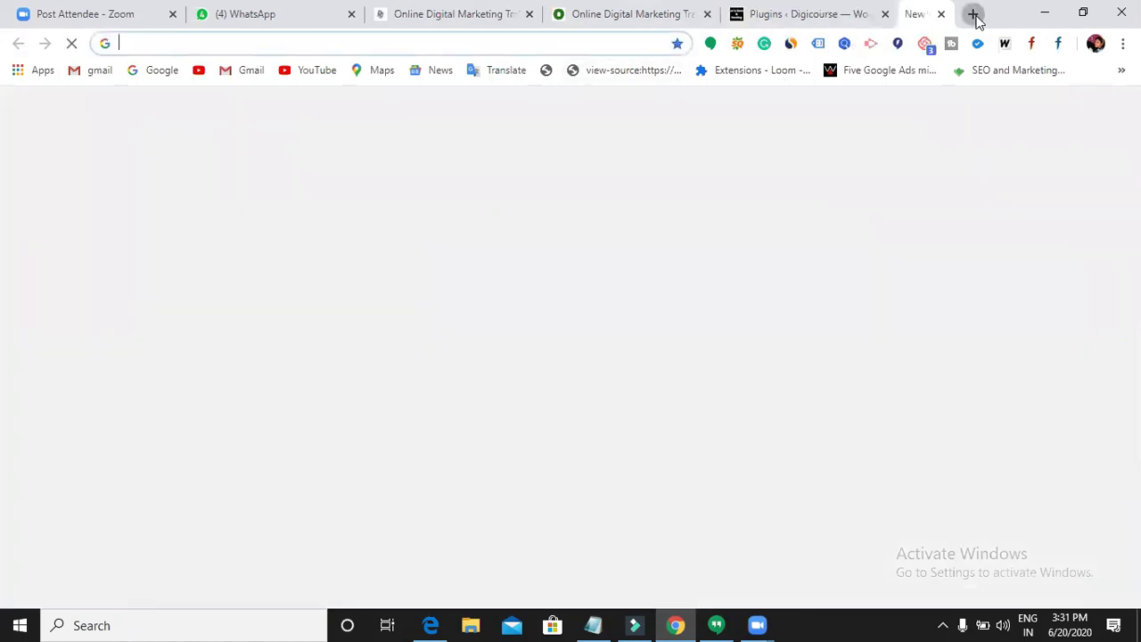
{"action": "left_click", "coordinate": [606, 43]}
{"action": "type", "text": "kr"}
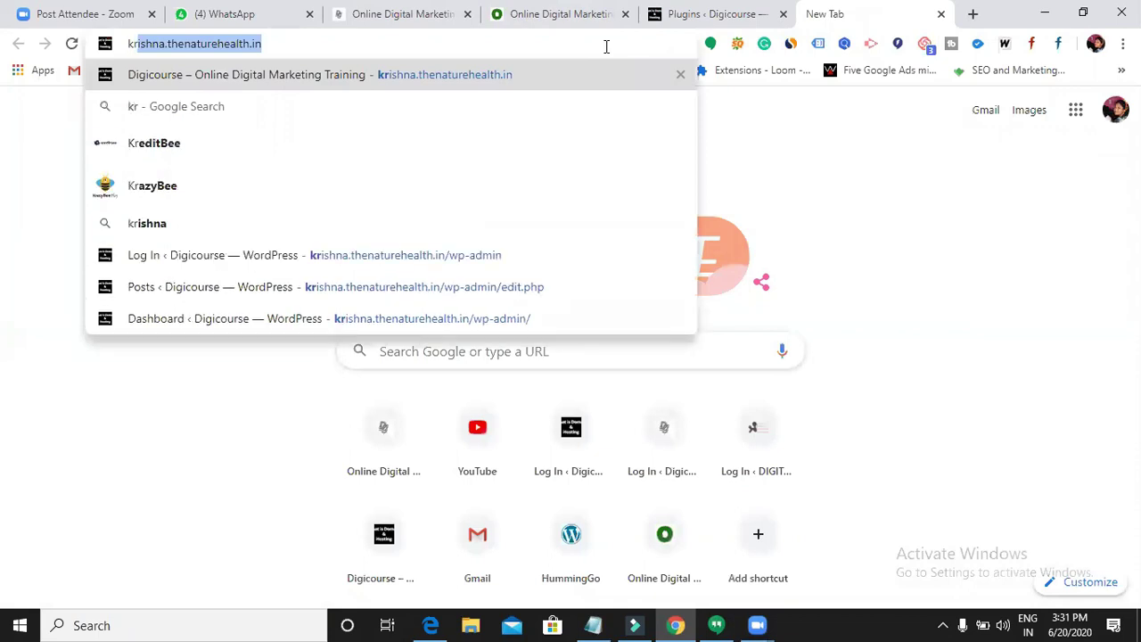
{"action": "key", "text": "Return"}
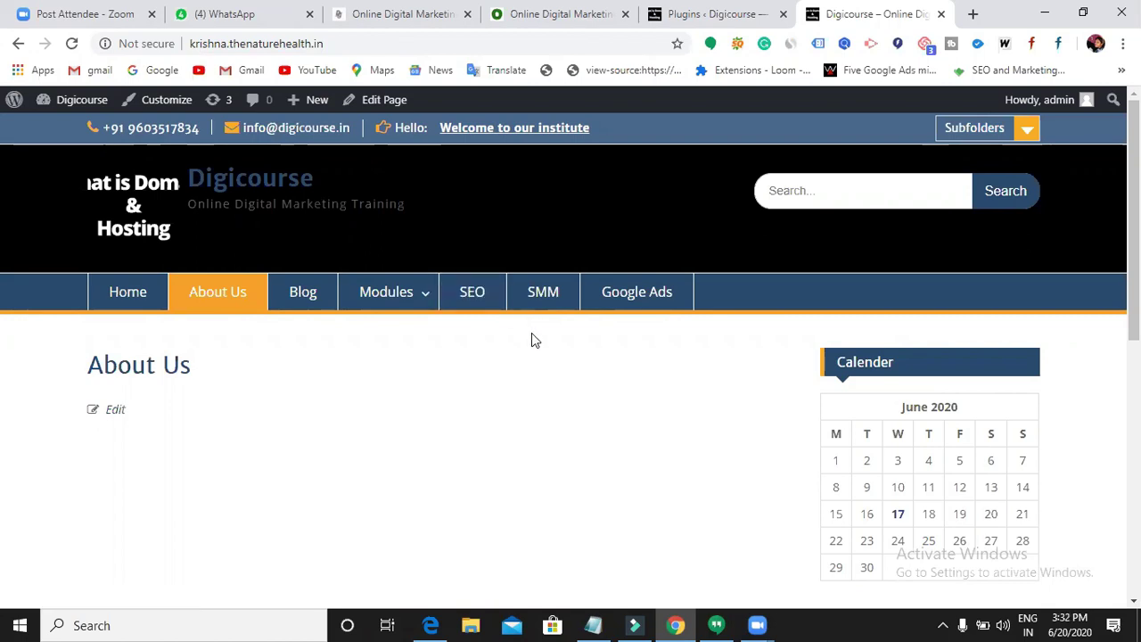
{"action": "scroll", "coordinate": [573, 389], "scroll_direction": "down", "scroll_amount": 7}
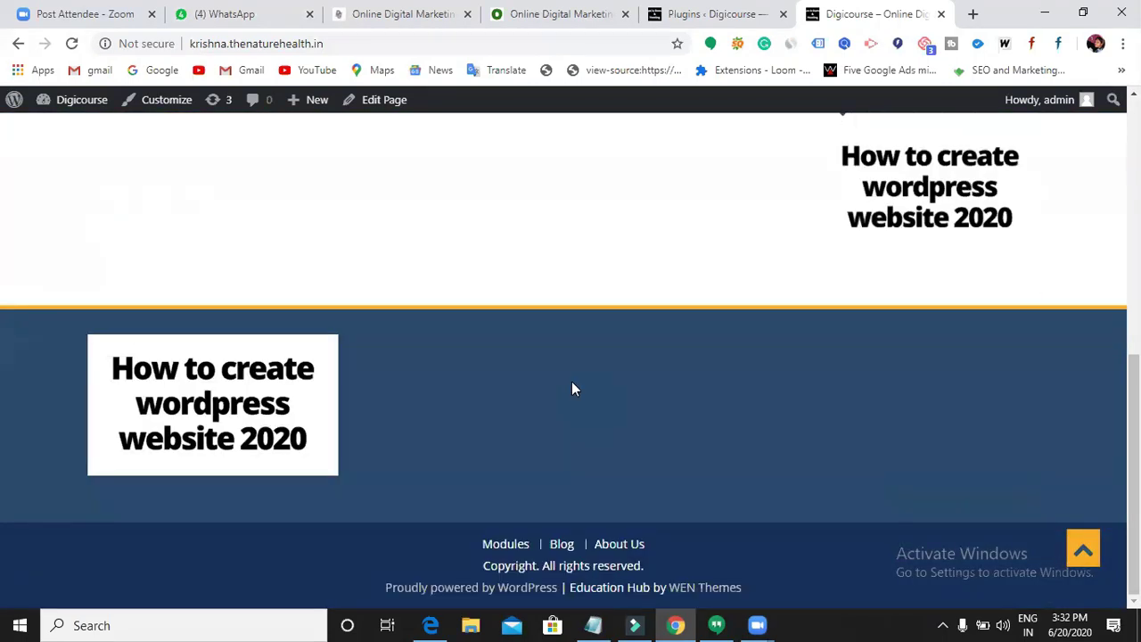
{"action": "scroll", "coordinate": [573, 389], "scroll_direction": "up", "scroll_amount": 7}
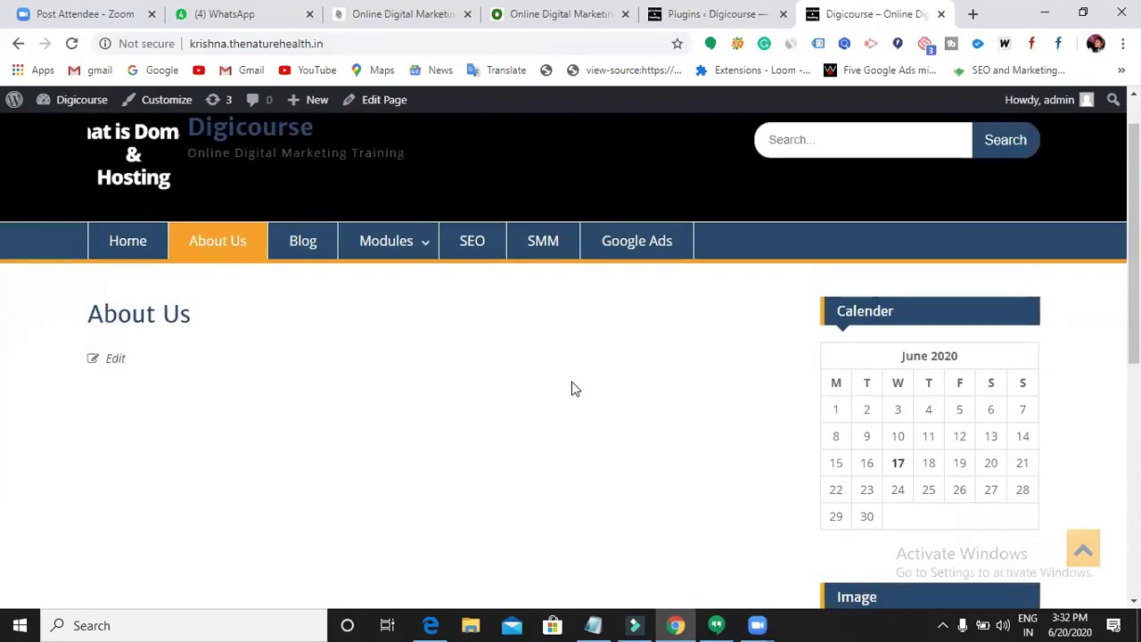
{"action": "scroll", "coordinate": [573, 389], "scroll_direction": "up", "scroll_amount": 1}
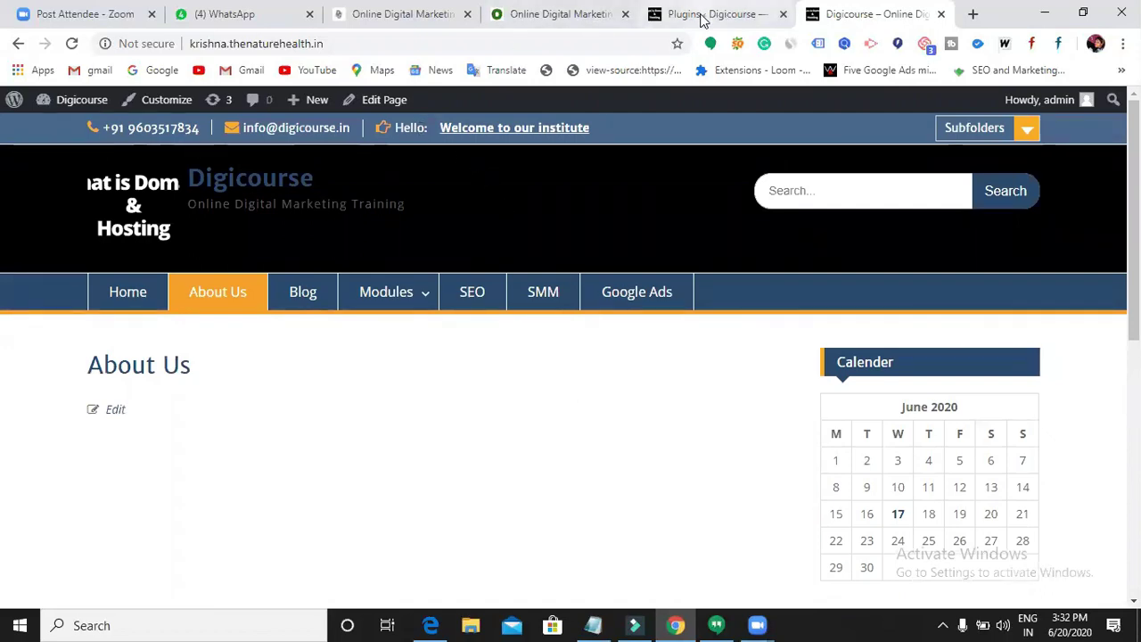
- Return to the Plugins admin tab showing Supsystic 1.7.3 active
{"action": "left_click", "coordinate": [713, 17]}
{"action": "left_click", "coordinate": [843, 18]}
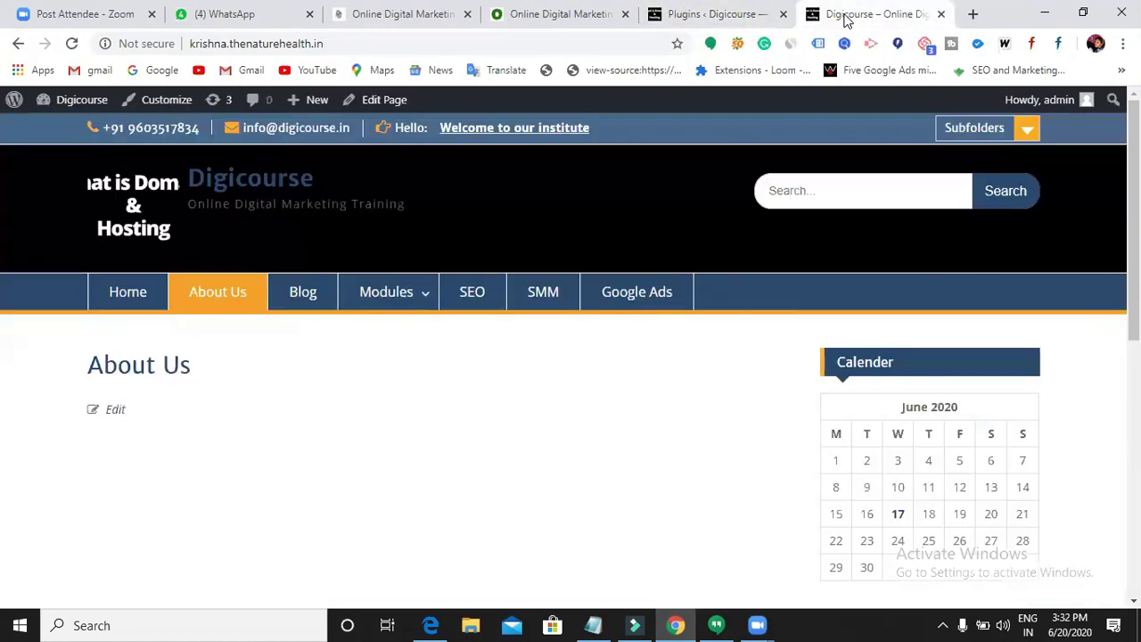
{"action": "left_click", "coordinate": [714, 19]}
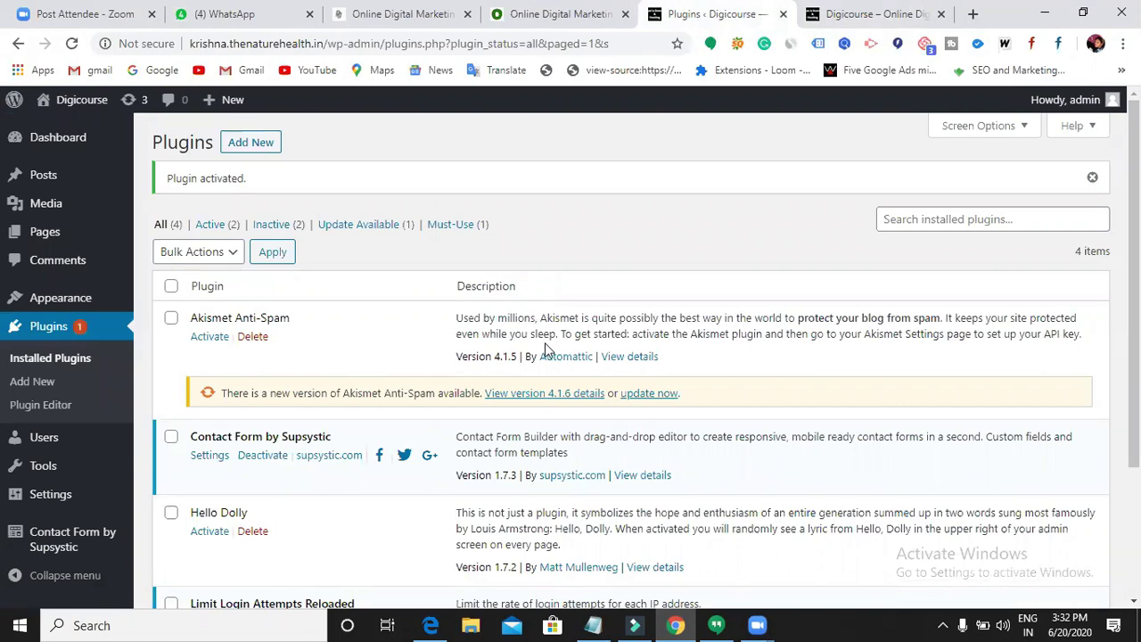
- Switch back to the Plugins tab and show Contact Form by Supsystic's sidebar submenu
{"action": "left_click", "coordinate": [439, 25]}
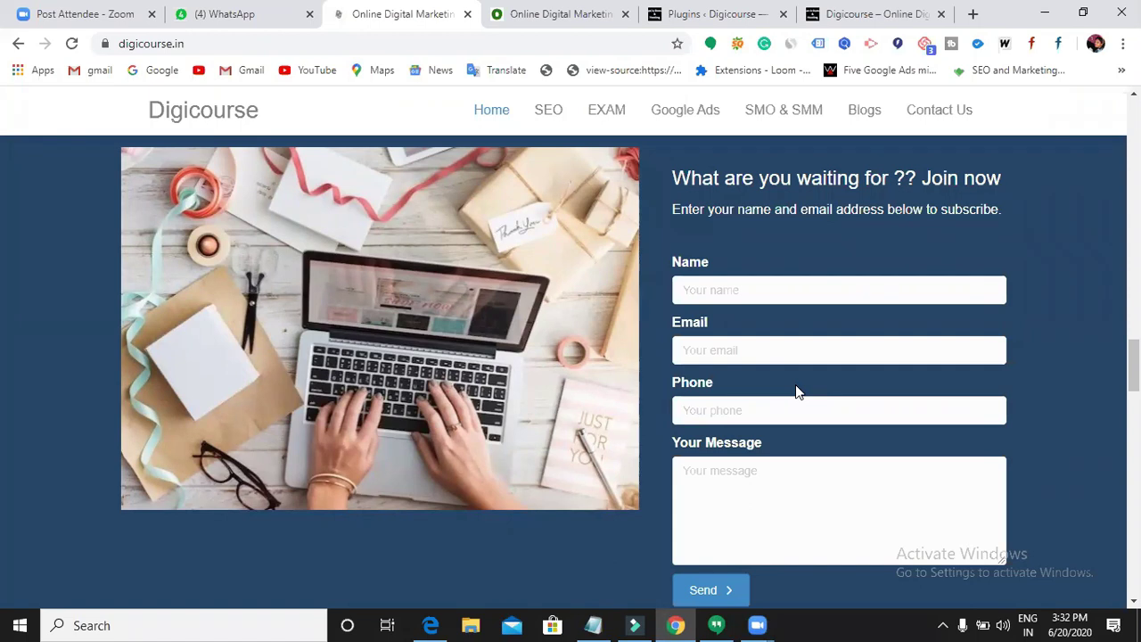
{"action": "left_click", "coordinate": [874, 23]}
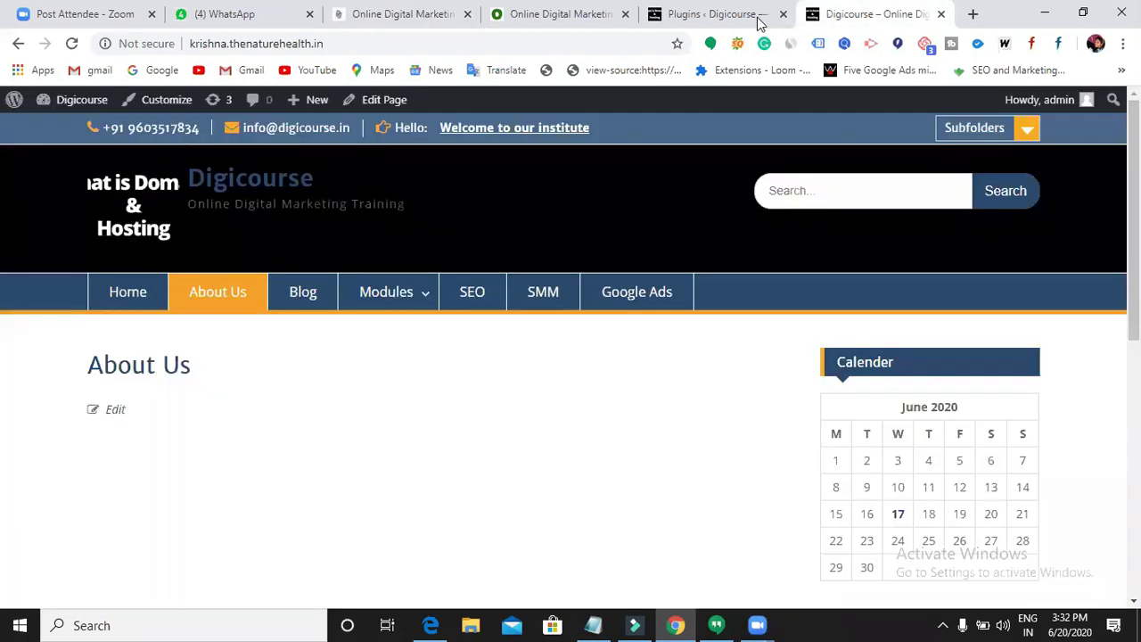
{"action": "left_click", "coordinate": [718, 14]}
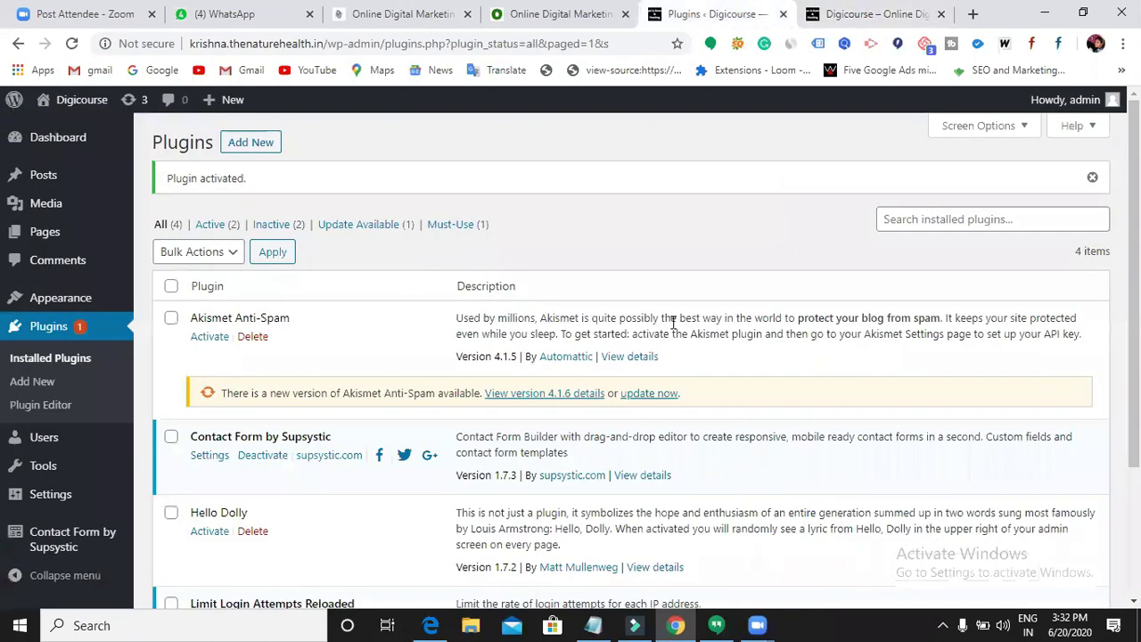
{"action": "mouse_move", "coordinate": [79, 539]}
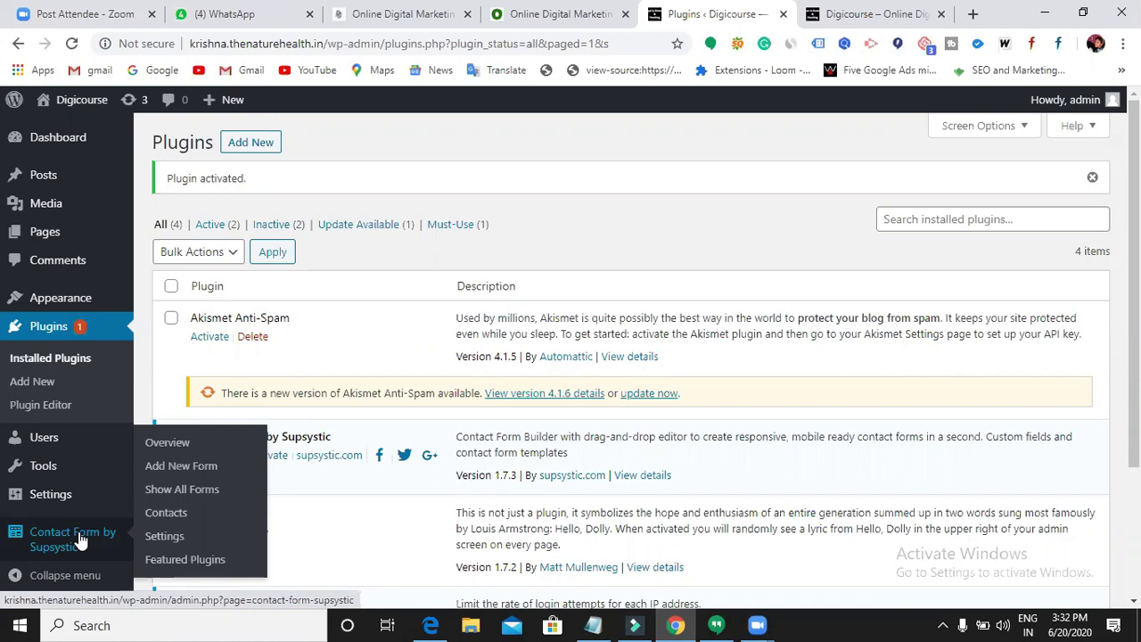
- Start a new Supsystic form and browse the template gallery to the Time for tea template
{"action": "left_click", "coordinate": [181, 466]}
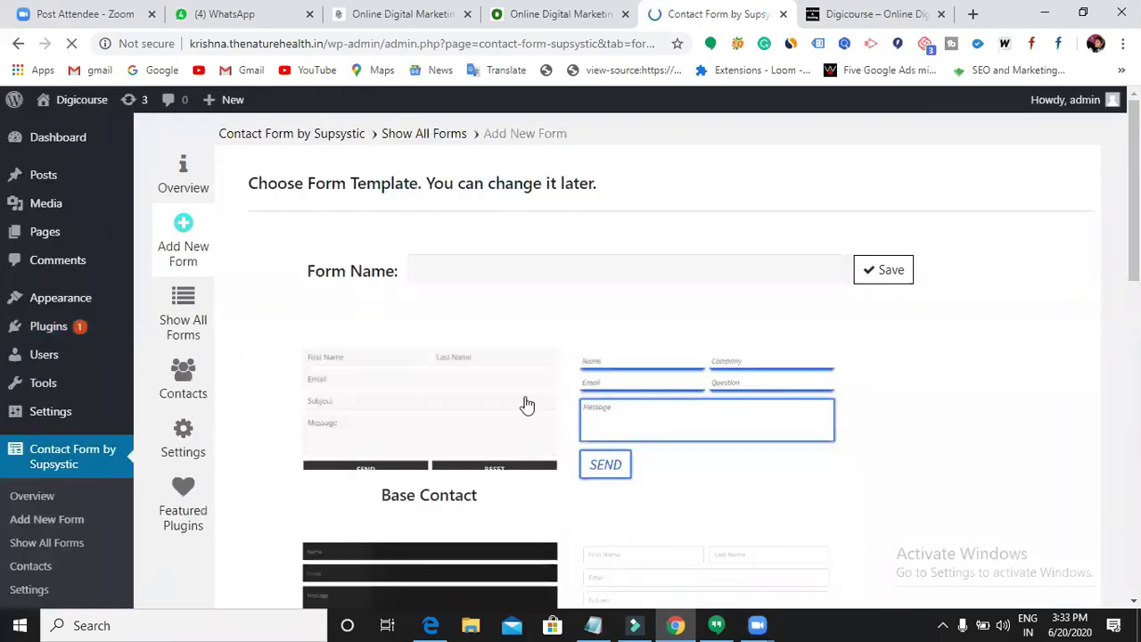
{"action": "scroll", "coordinate": [527, 405], "scroll_direction": "down", "scroll_amount": 5}
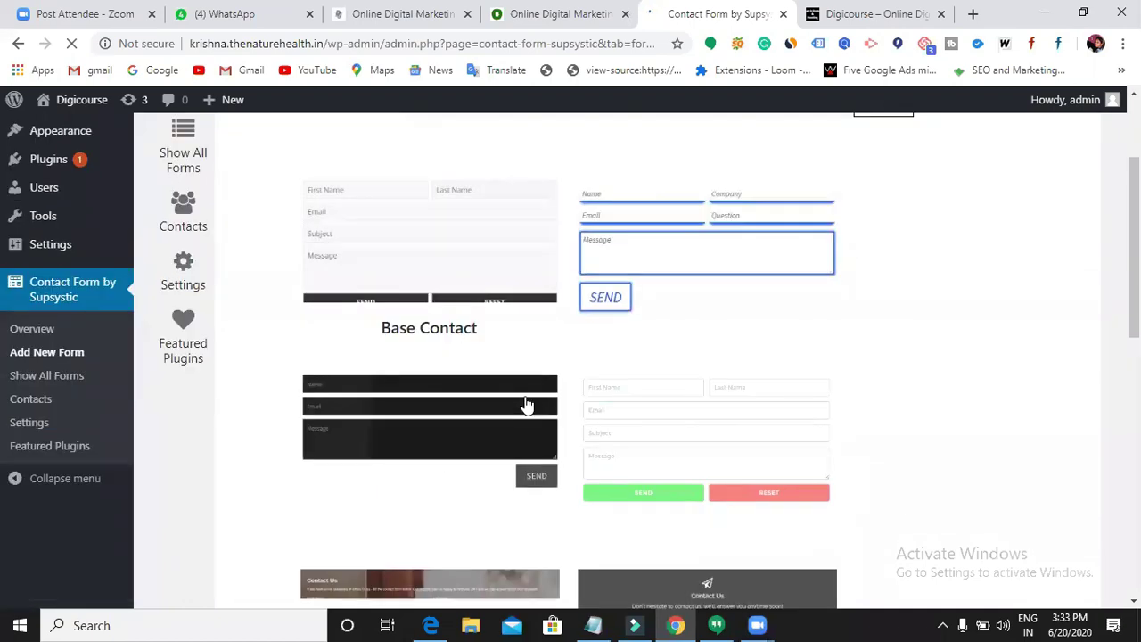
{"action": "scroll", "coordinate": [527, 406], "scroll_direction": "up", "scroll_amount": 5}
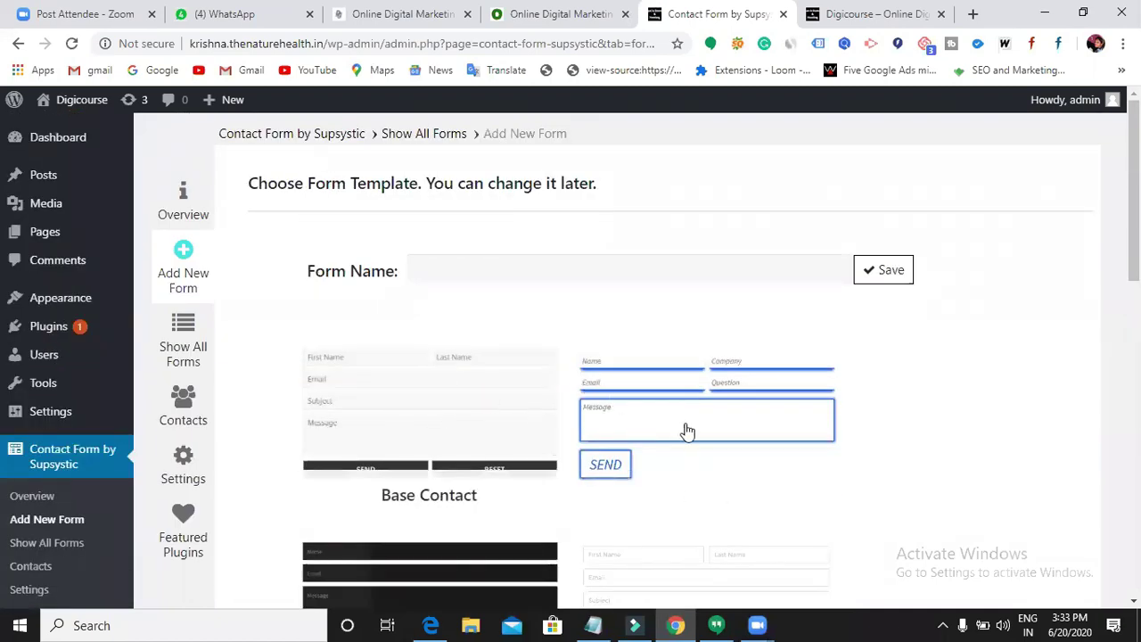
{"action": "scroll", "coordinate": [527, 438], "scroll_direction": "down", "scroll_amount": 4}
{"action": "scroll", "coordinate": [505, 418], "scroll_direction": "down", "scroll_amount": 5}
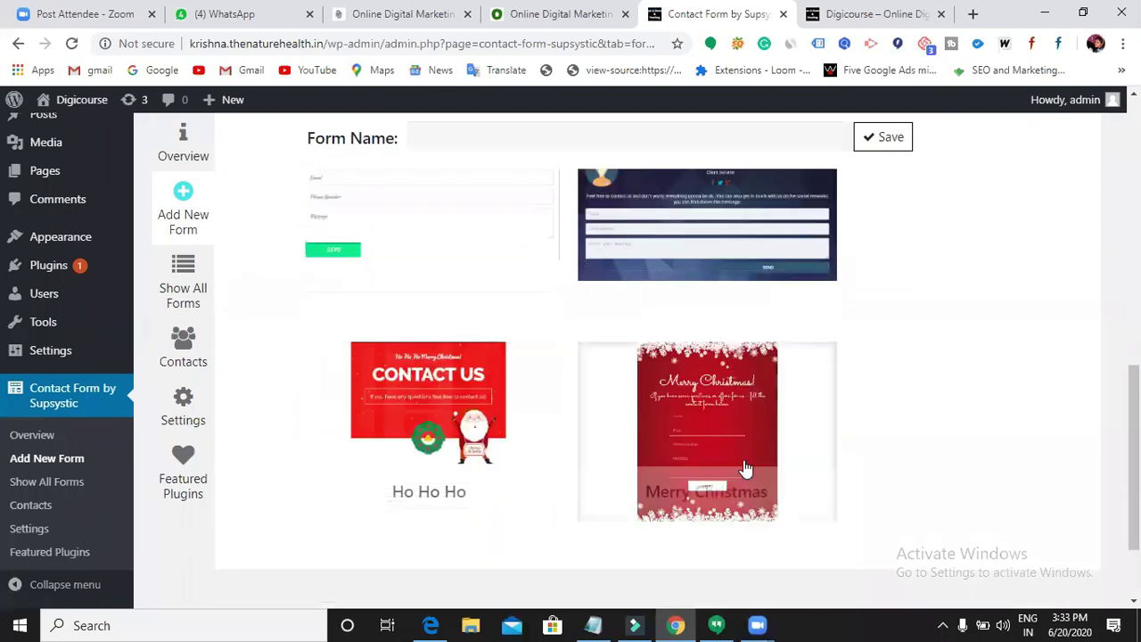
{"action": "scroll", "coordinate": [624, 463], "scroll_direction": "down", "scroll_amount": 2}
{"action": "scroll", "coordinate": [677, 473], "scroll_direction": "up", "scroll_amount": 2}
{"action": "scroll", "coordinate": [677, 475], "scroll_direction": "up", "scroll_amount": 5}
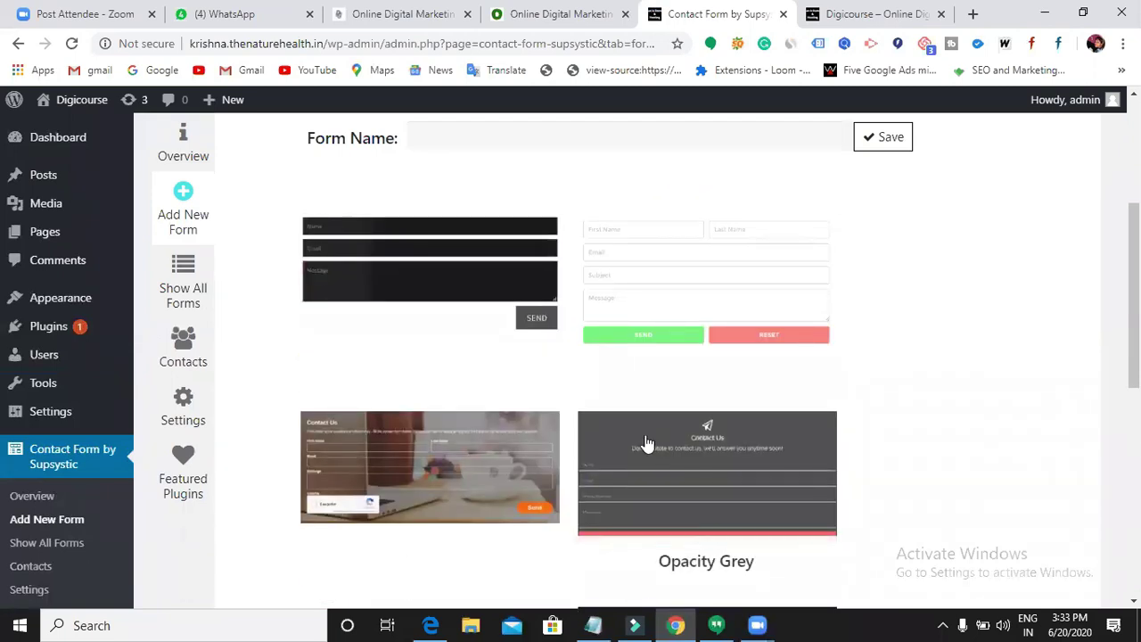
{"action": "scroll", "coordinate": [535, 419], "scroll_direction": "up", "scroll_amount": 3}
{"action": "scroll", "coordinate": [521, 502], "scroll_direction": "down", "scroll_amount": 2}
{"action": "scroll", "coordinate": [521, 504], "scroll_direction": "down", "scroll_amount": 3}
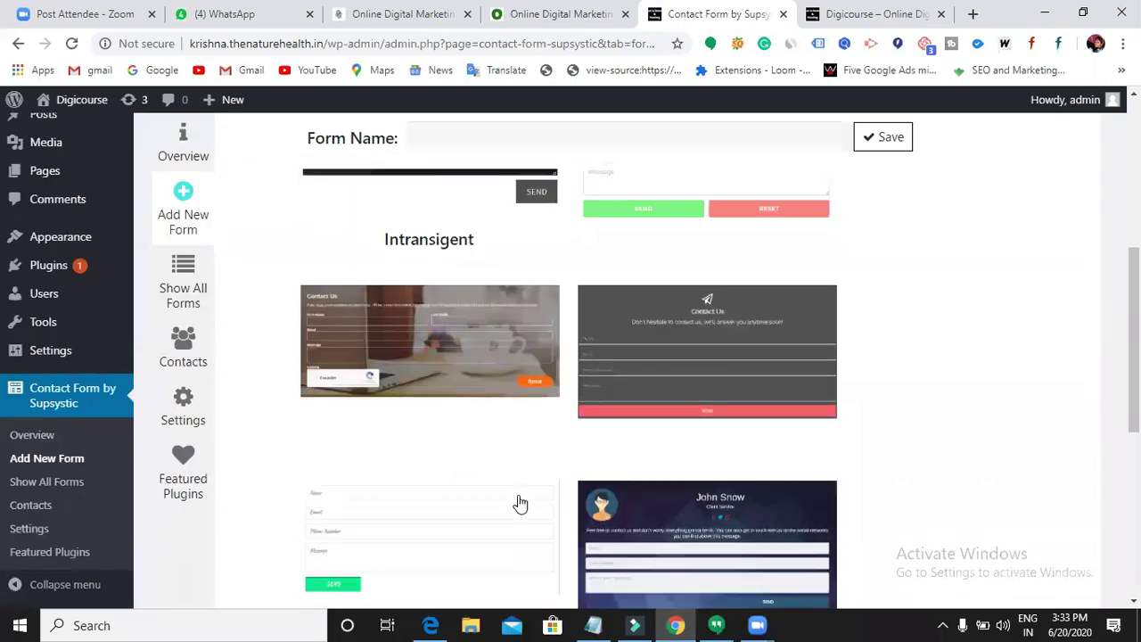
{"action": "scroll", "coordinate": [474, 379], "scroll_direction": "down", "scroll_amount": 1}
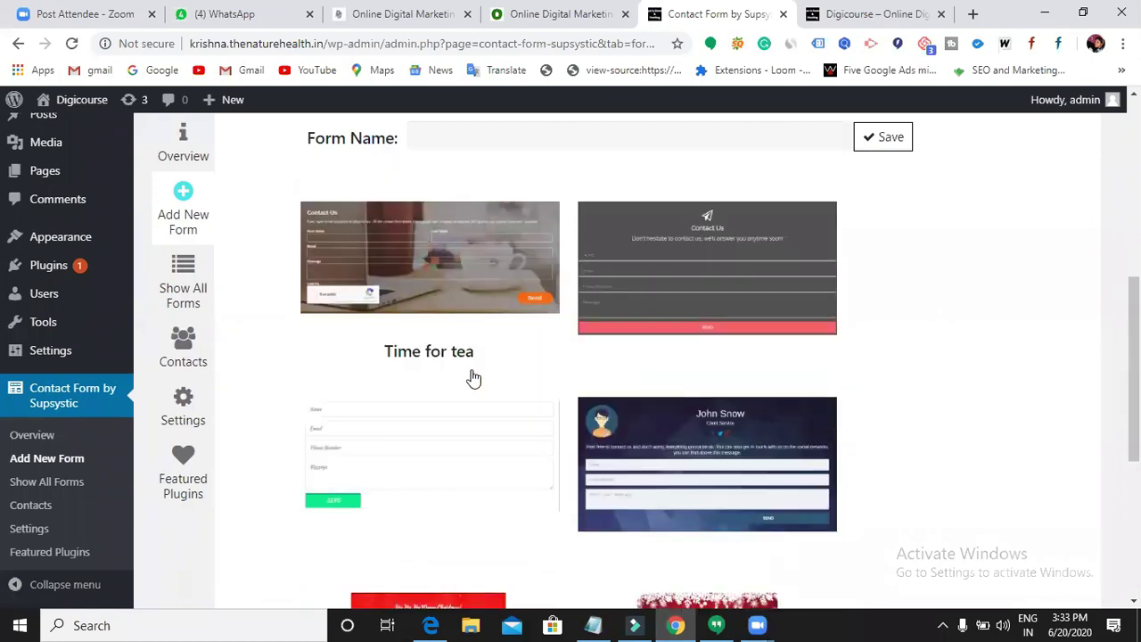
{"action": "scroll", "coordinate": [472, 378], "scroll_direction": "down", "scroll_amount": 3}
{"action": "scroll", "coordinate": [471, 366], "scroll_direction": "up", "scroll_amount": 4}
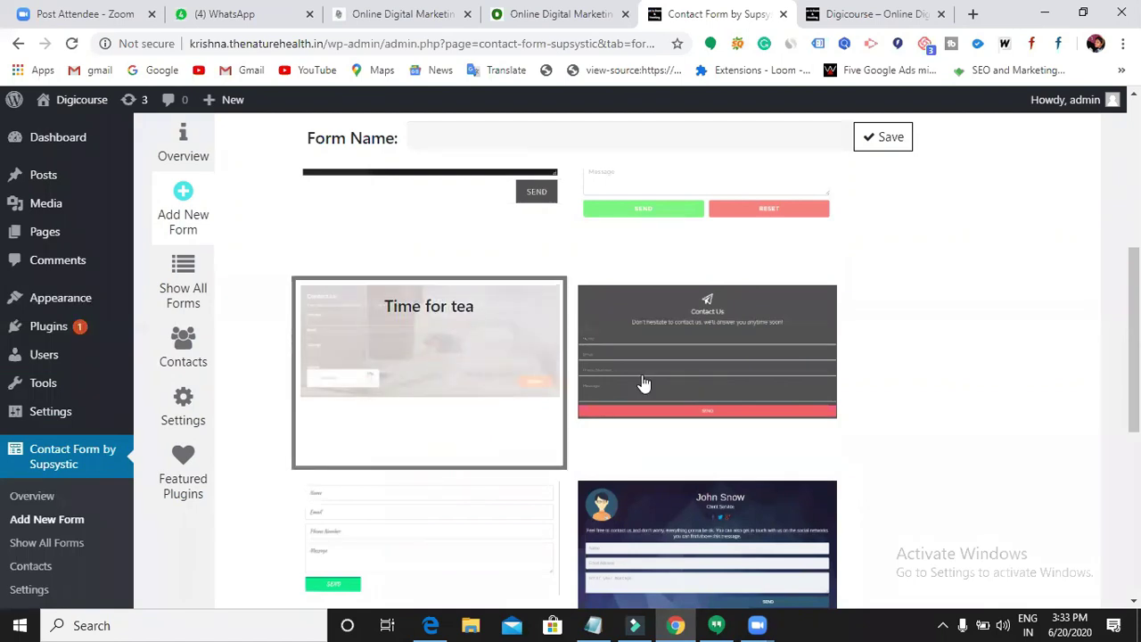
{"action": "scroll", "coordinate": [675, 402], "scroll_direction": "up", "scroll_amount": 5}
- Name the new form '3pm' and save it
{"action": "left_click", "coordinate": [890, 276]}
{"action": "left_click", "coordinate": [603, 270]}
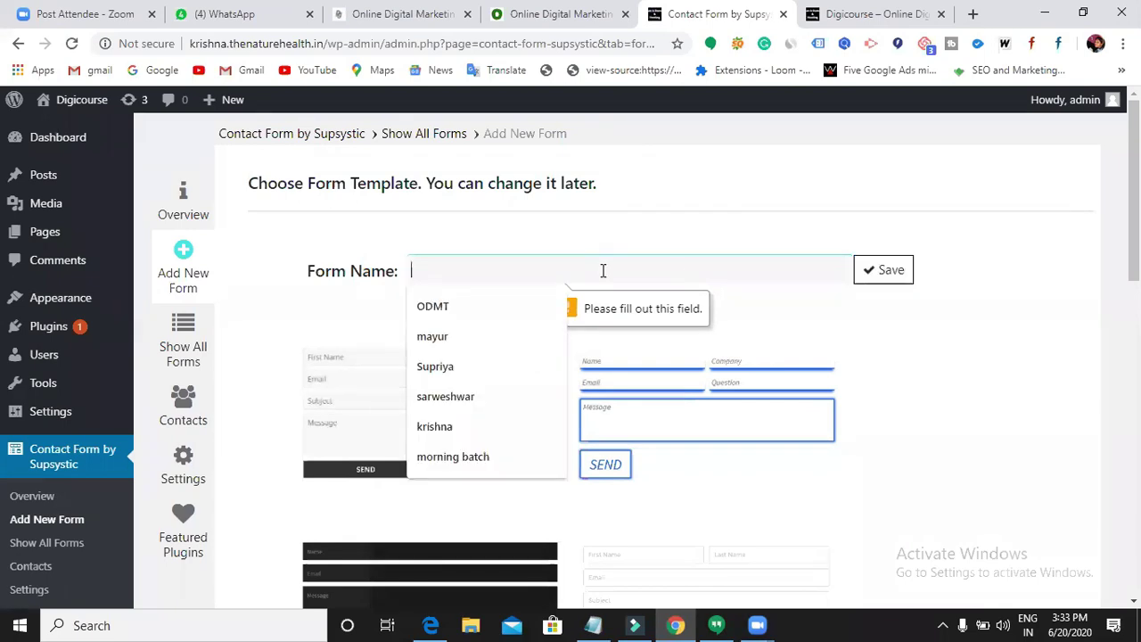
{"action": "type", "text": "3pm"}
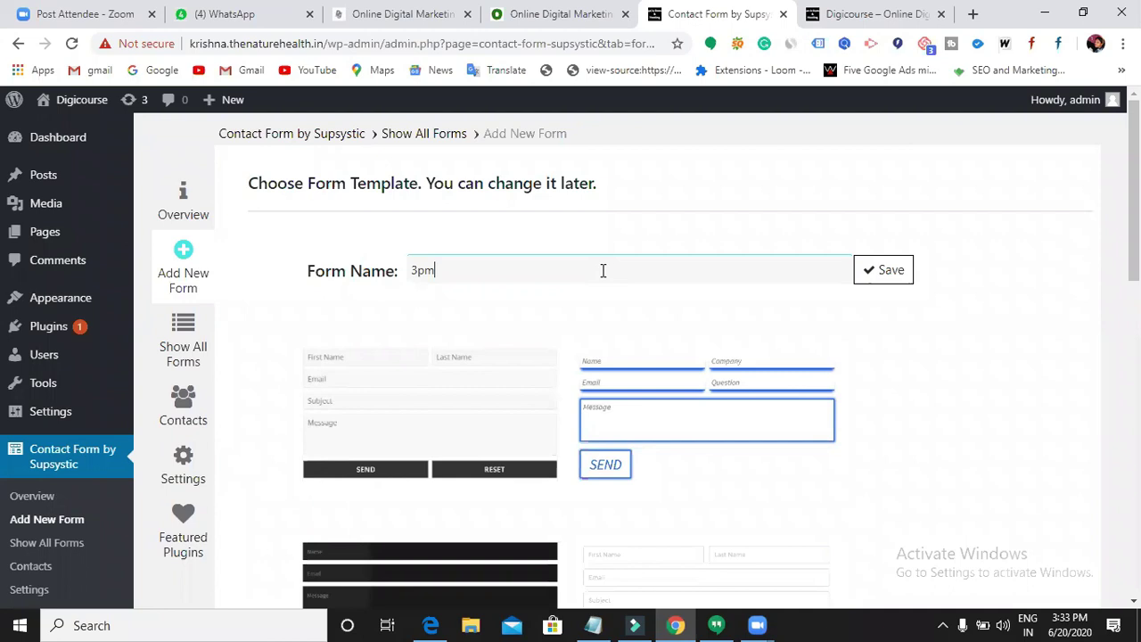
{"action": "left_click", "coordinate": [890, 275]}
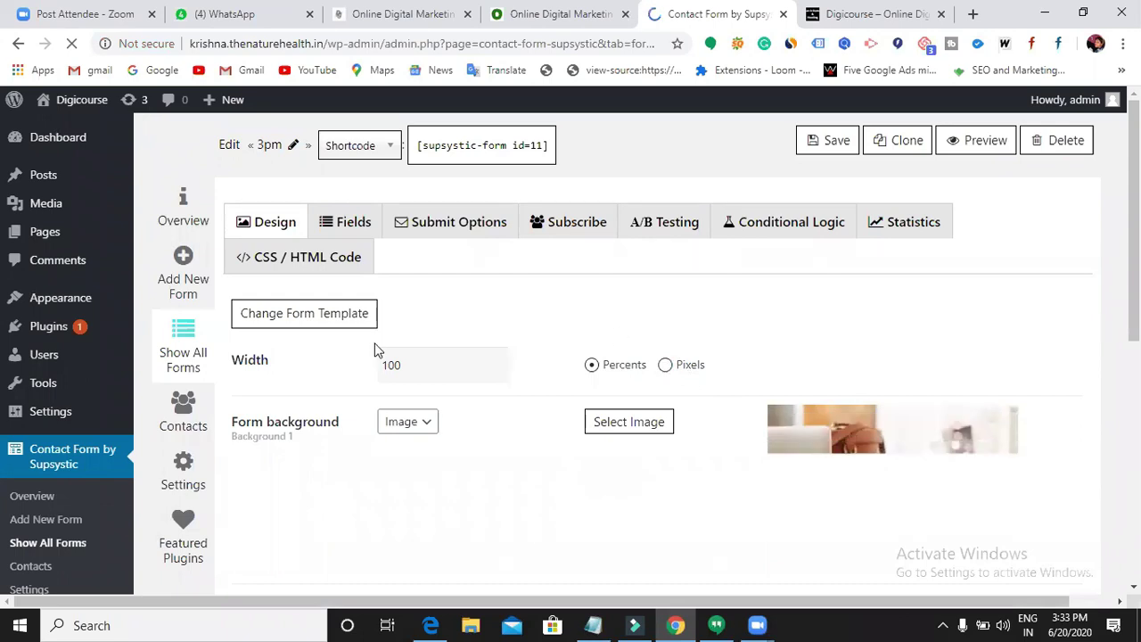
- Change the form's Width value to 50 percent and save the form
{"action": "scroll", "coordinate": [419, 378], "scroll_direction": "down", "scroll_amount": 1}
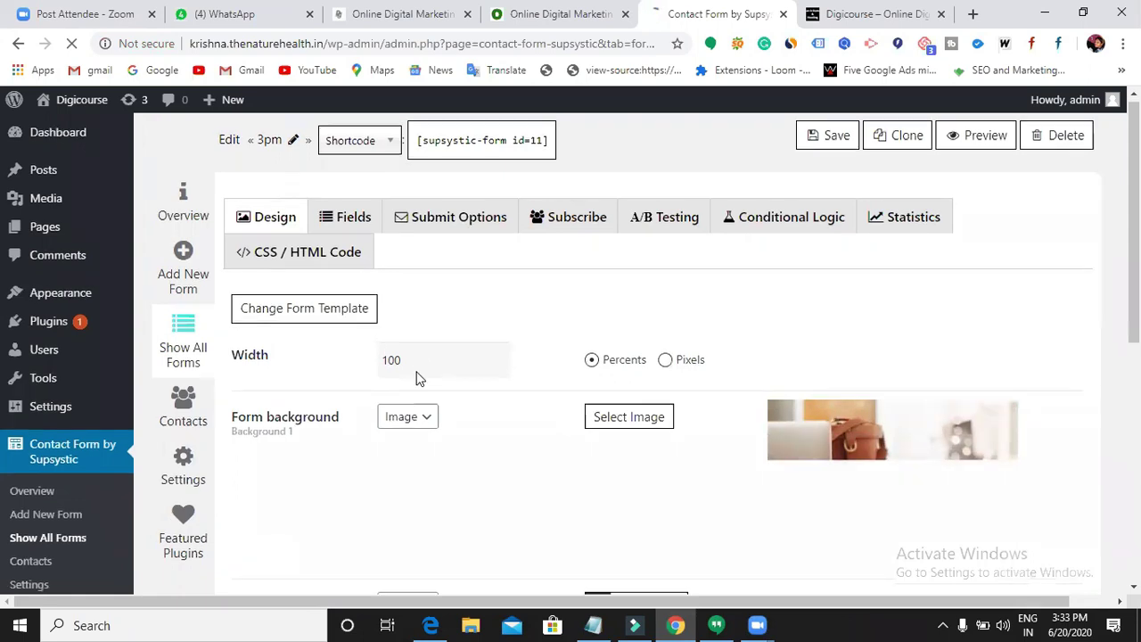
{"action": "scroll", "coordinate": [419, 378], "scroll_direction": "down", "scroll_amount": 1}
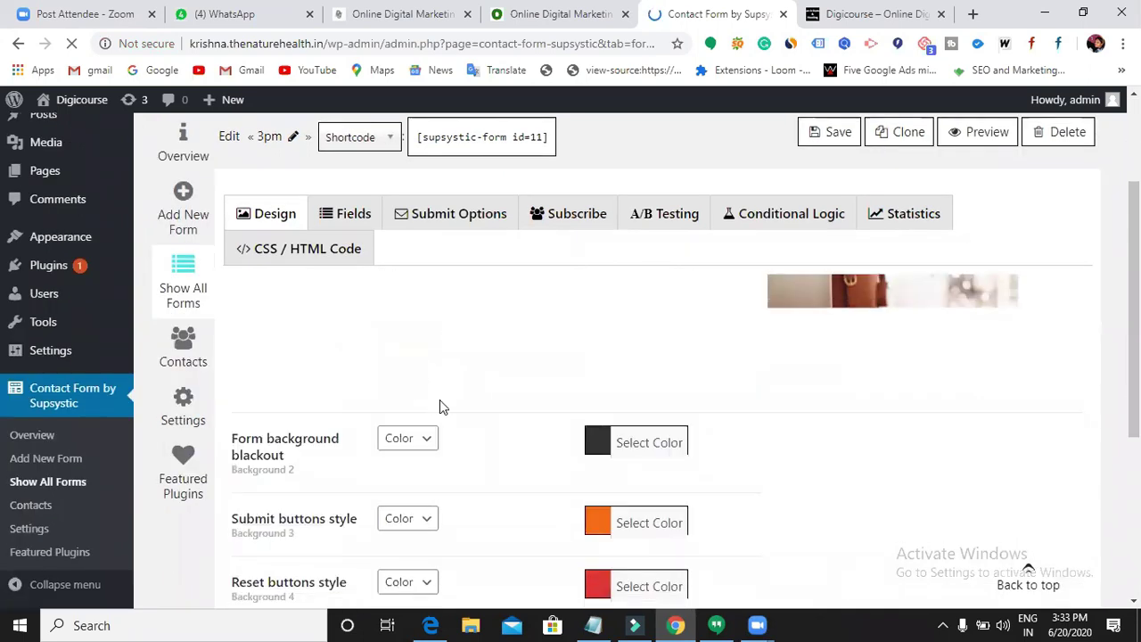
{"action": "scroll", "coordinate": [562, 406], "scroll_direction": "down", "scroll_amount": 3}
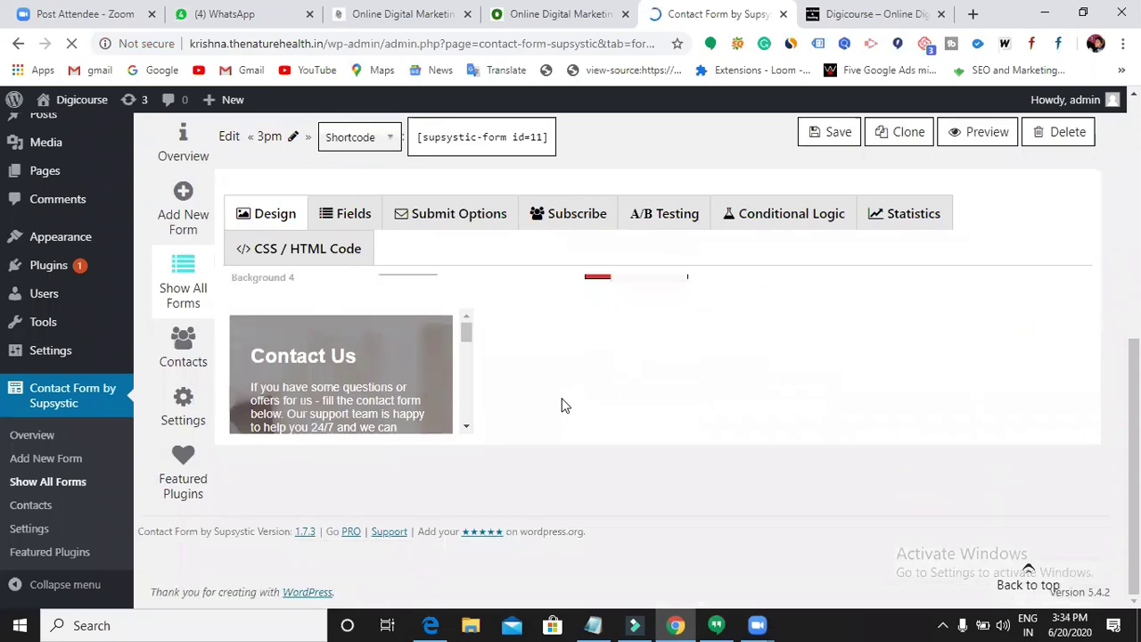
{"action": "scroll", "coordinate": [562, 405], "scroll_direction": "up", "scroll_amount": 1}
{"action": "scroll", "coordinate": [562, 404], "scroll_direction": "up", "scroll_amount": 3}
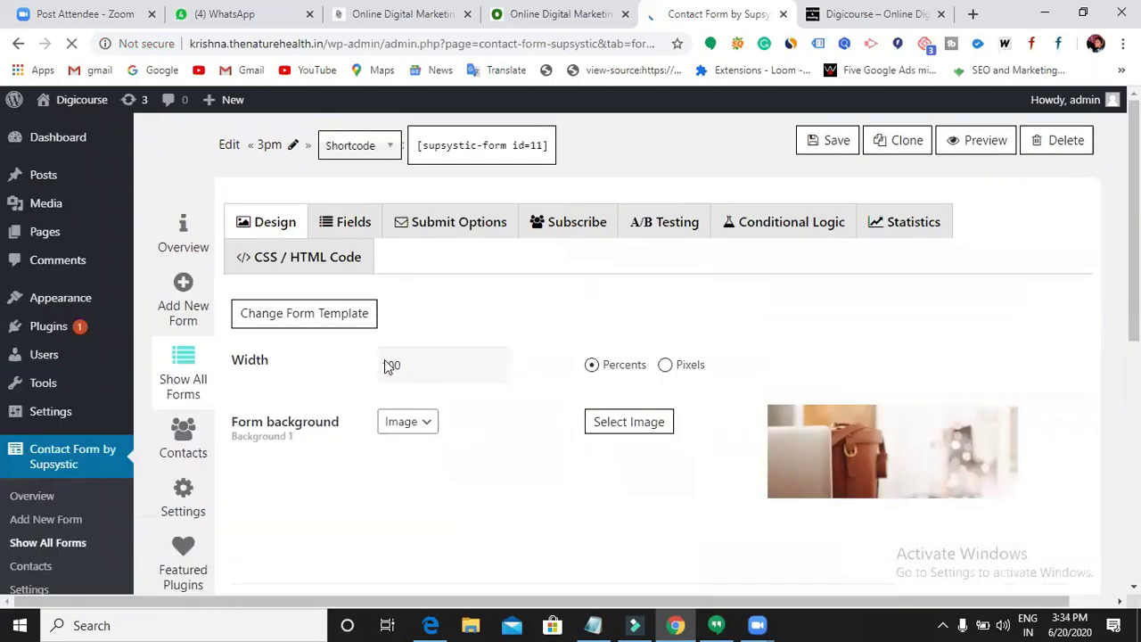
{"action": "left_click", "coordinate": [410, 365]}
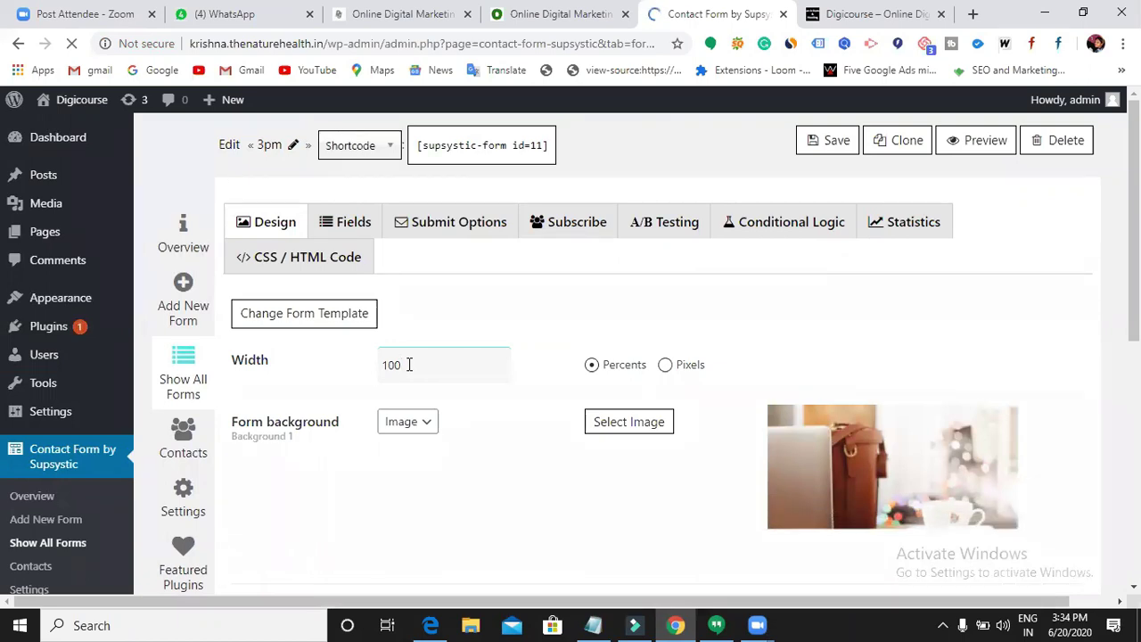
{"action": "key", "text": "BackSpace"}
{"action": "key", "text": "BackSpace"}
{"action": "key", "text": "BackSpace"}
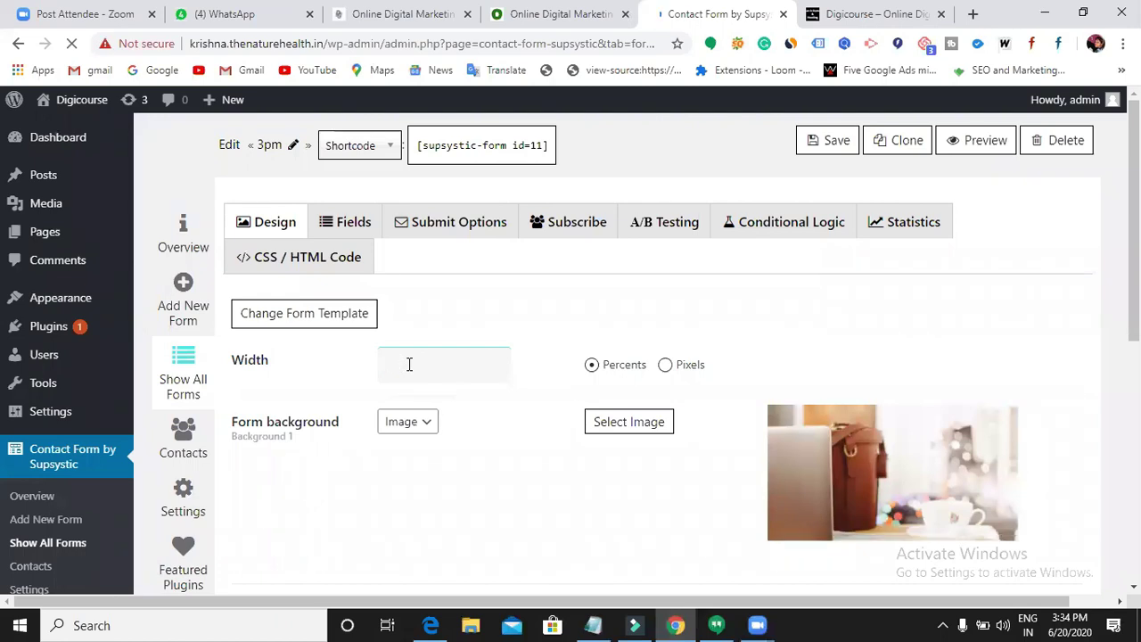
{"action": "type", "text": "100"}
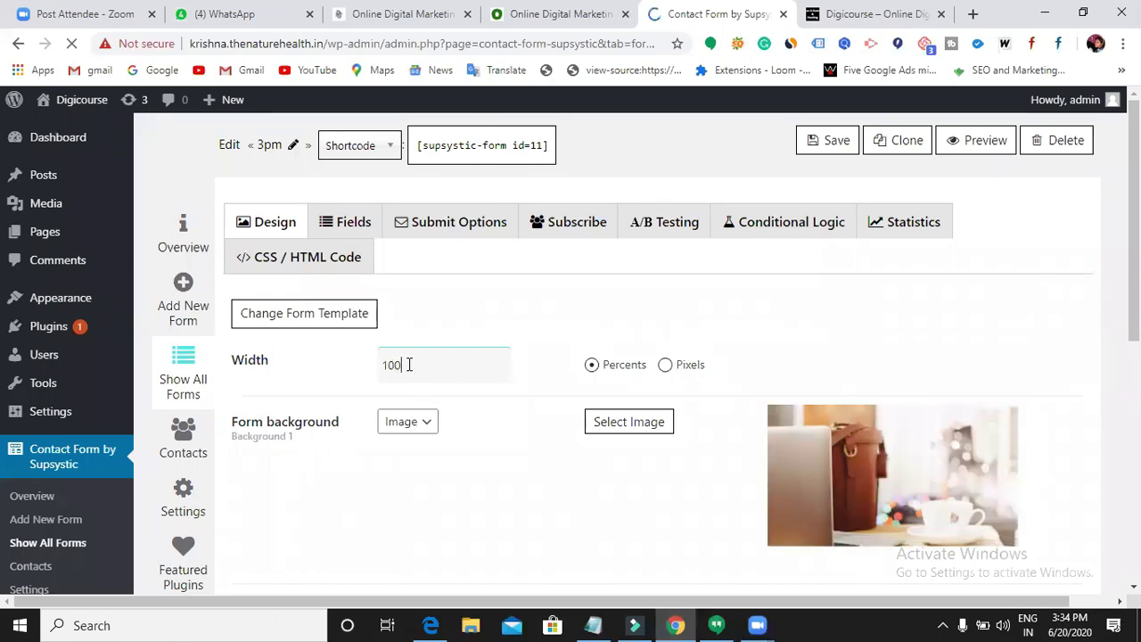
{"action": "key", "text": "BackSpace"}
{"action": "key", "text": "BackSpace"}
{"action": "key", "text": "BackSpace"}
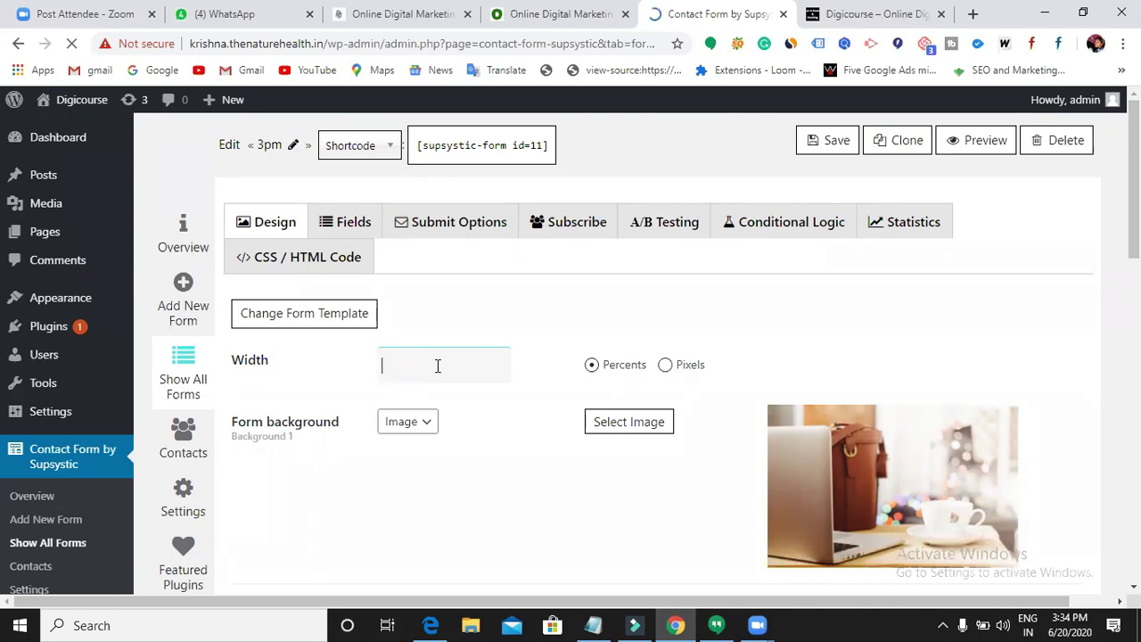
{"action": "type", "text": "70"}
{"action": "scroll", "coordinate": [612, 411], "scroll_direction": "down", "scroll_amount": 5}
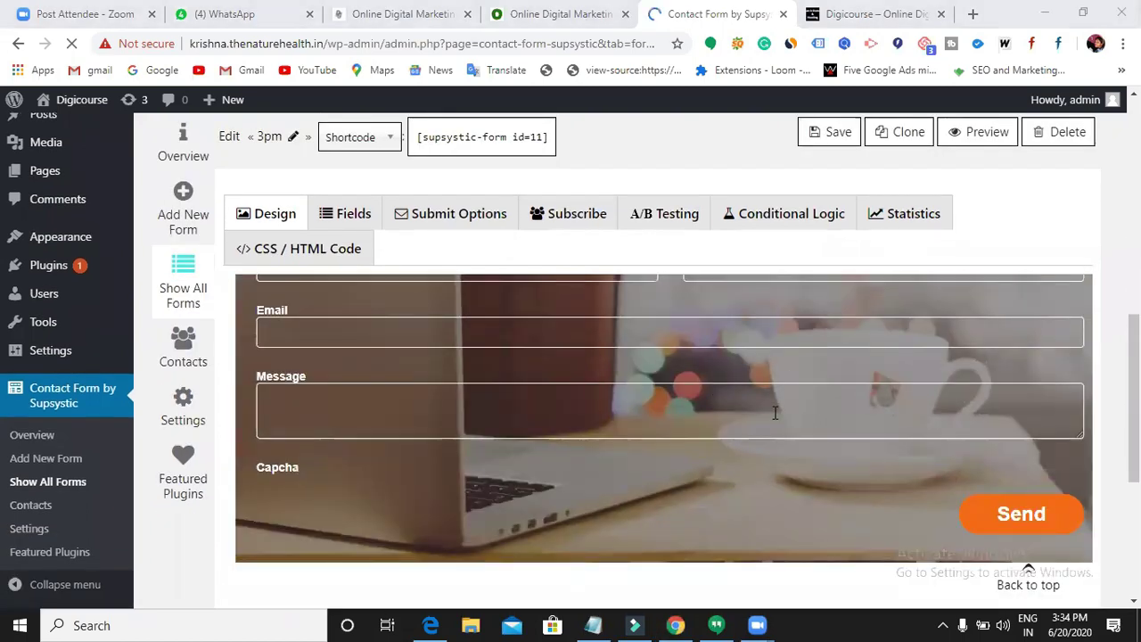
{"action": "scroll", "coordinate": [775, 413], "scroll_direction": "up", "scroll_amount": 4}
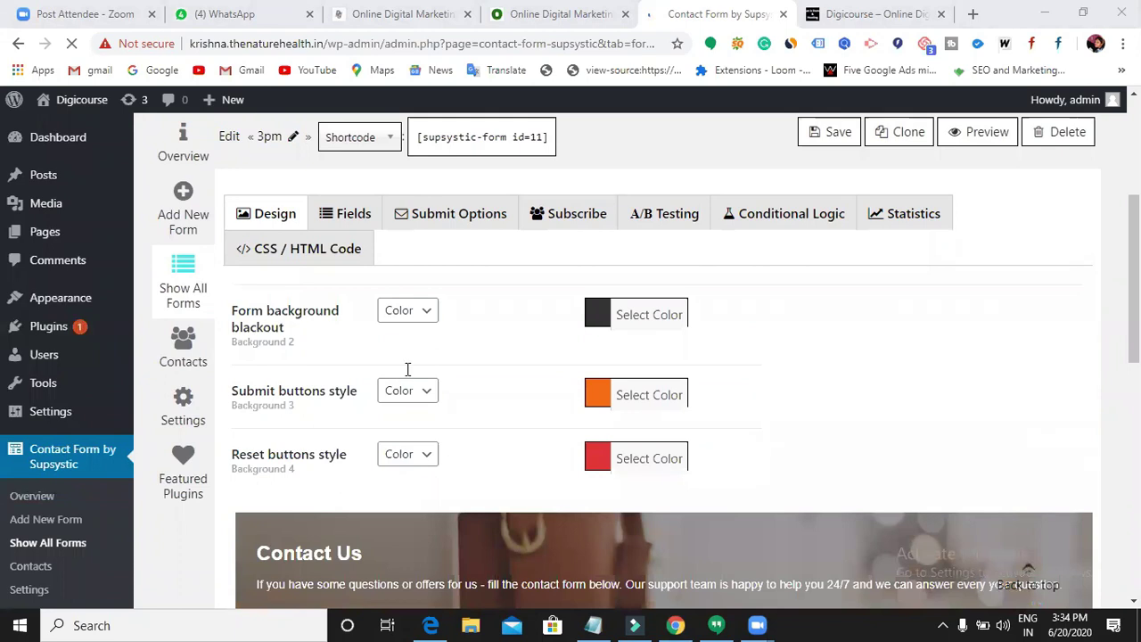
{"action": "scroll", "coordinate": [408, 368], "scroll_direction": "up", "scroll_amount": 4}
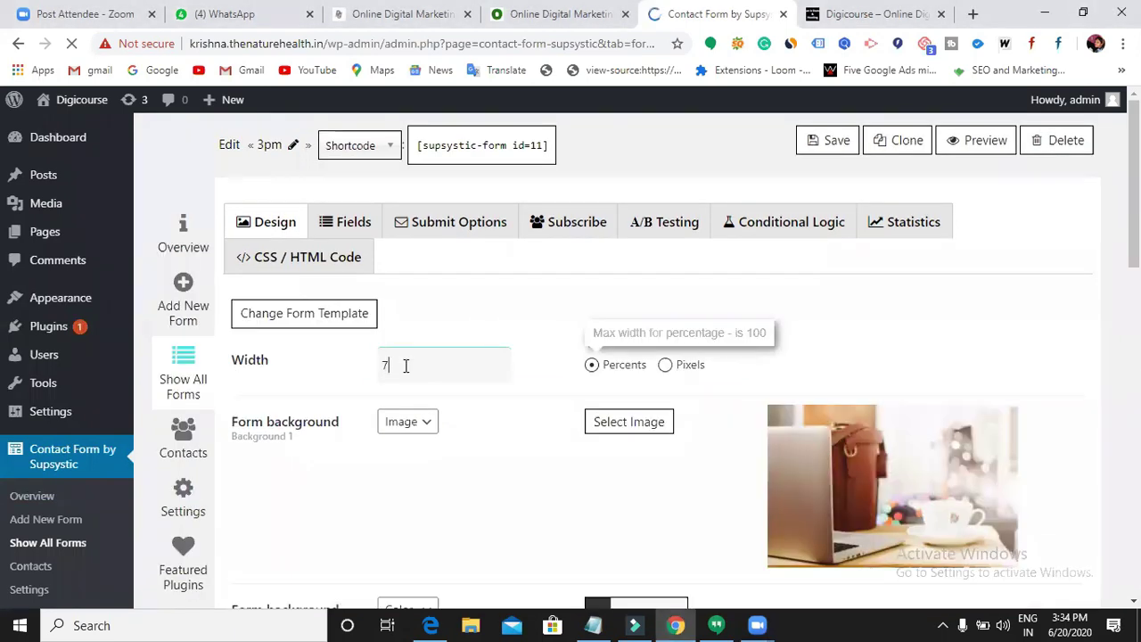
{"action": "type", "text": "0"}
{"action": "left_click", "coordinate": [832, 145]}
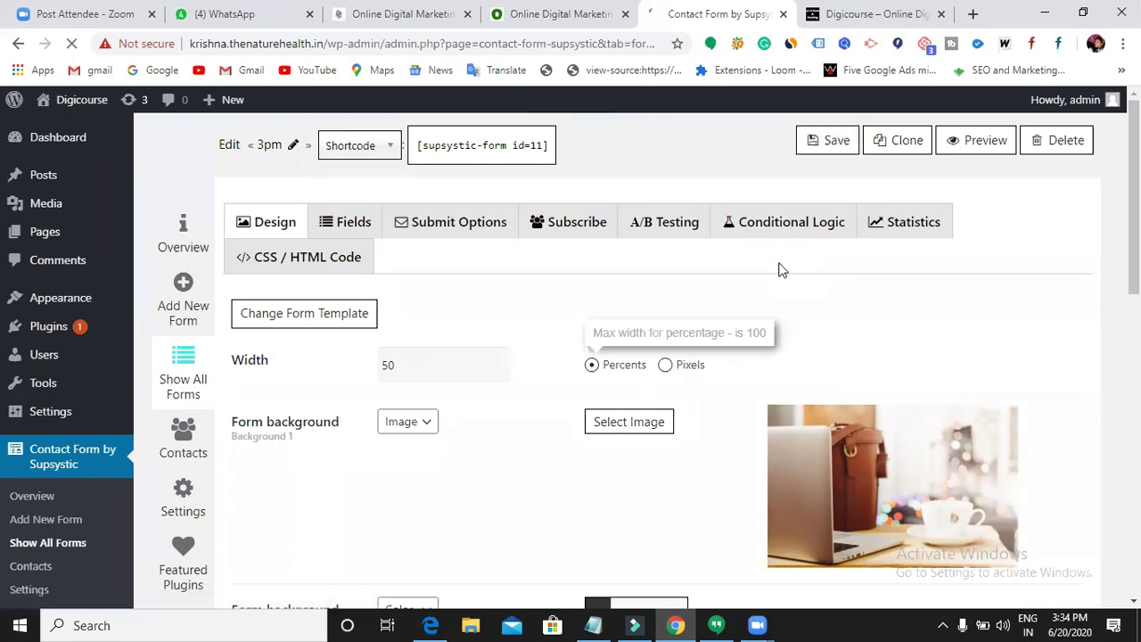
{"action": "scroll", "coordinate": [782, 272], "scroll_direction": "down", "scroll_amount": 1}
{"action": "scroll", "coordinate": [778, 272], "scroll_direction": "down", "scroll_amount": 6}
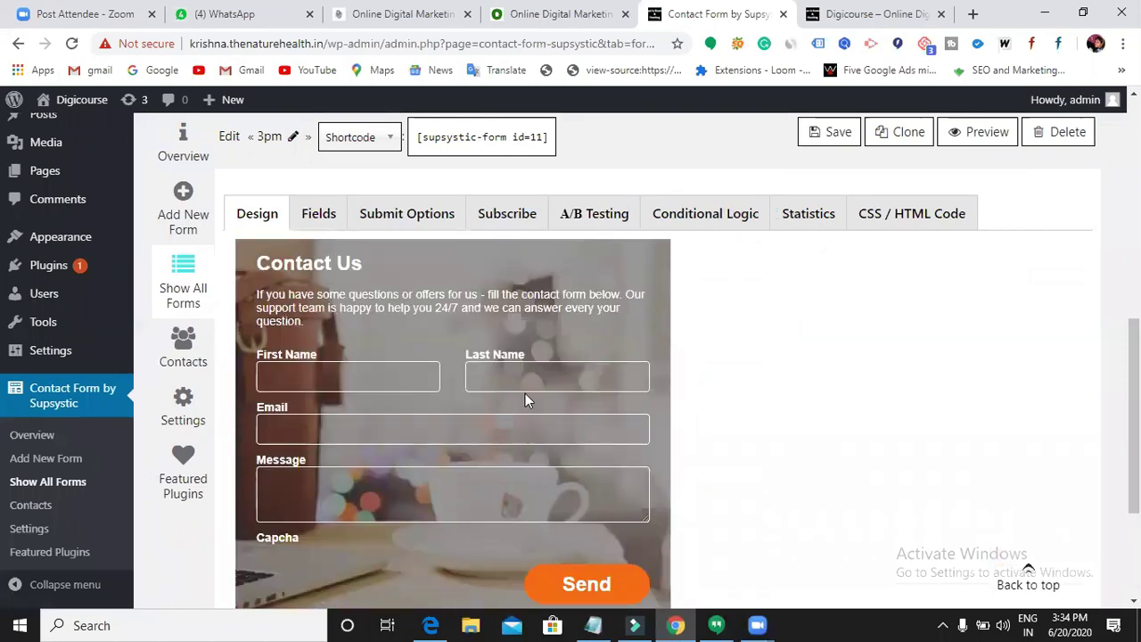
{"action": "scroll", "coordinate": [604, 425], "scroll_direction": "up", "scroll_amount": 6}
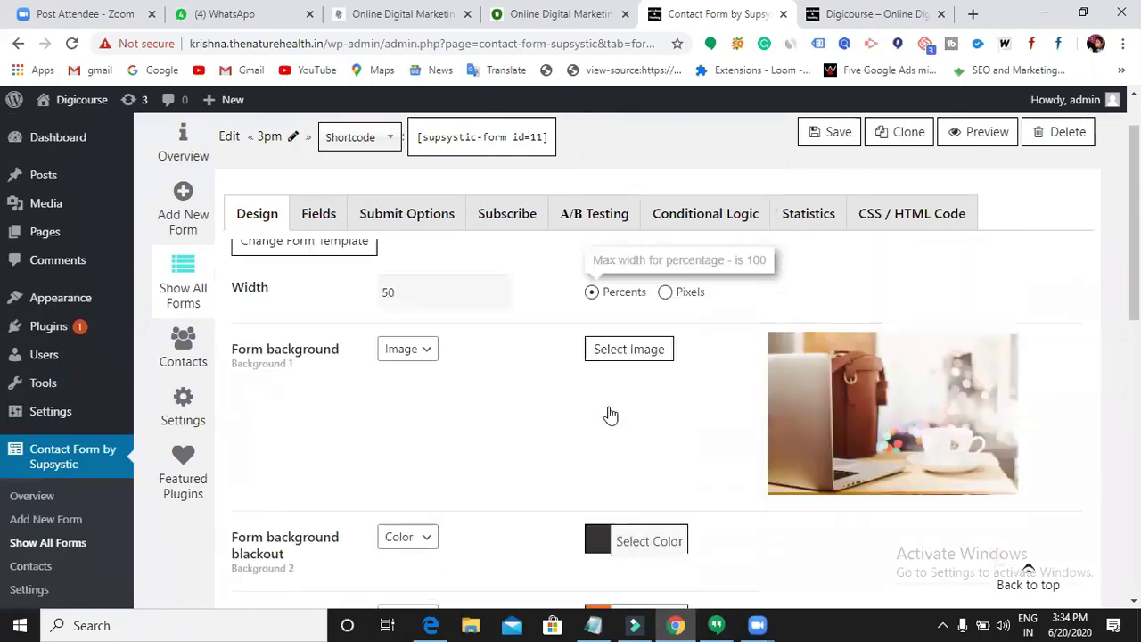
{"action": "scroll", "coordinate": [611, 415], "scroll_direction": "up", "scroll_amount": 1}
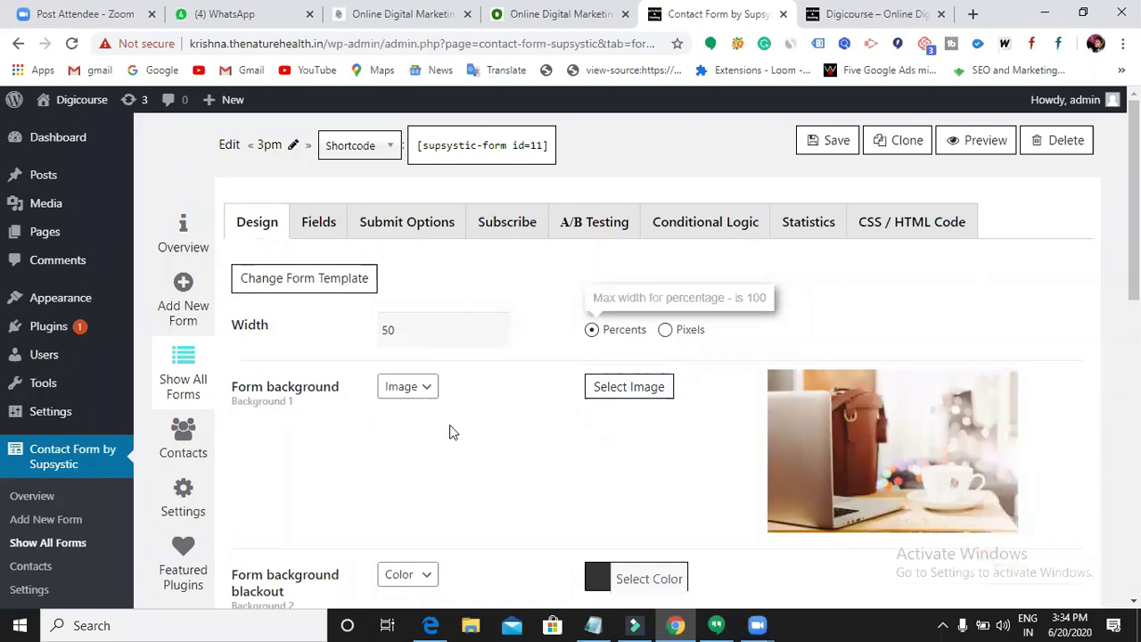
{"action": "scroll", "coordinate": [450, 433], "scroll_direction": "down", "scroll_amount": 4}
{"action": "scroll", "coordinate": [872, 326], "scroll_direction": "up", "scroll_amount": 3}
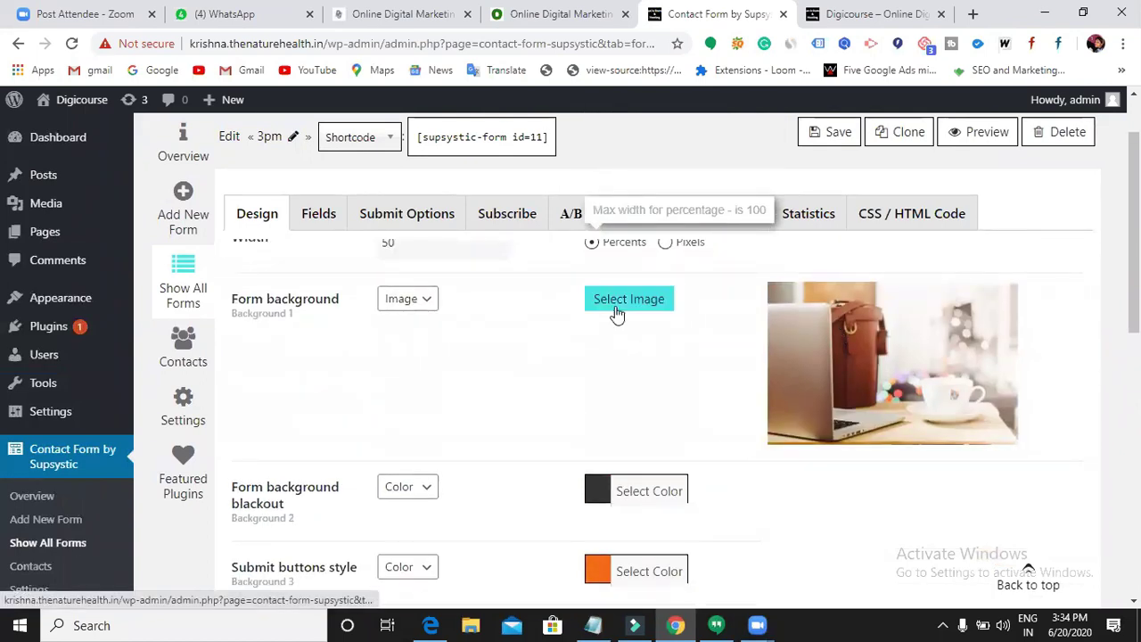
- Remove the laptop-and-coffee photo from the form background and save
{"action": "left_click", "coordinate": [425, 303]}
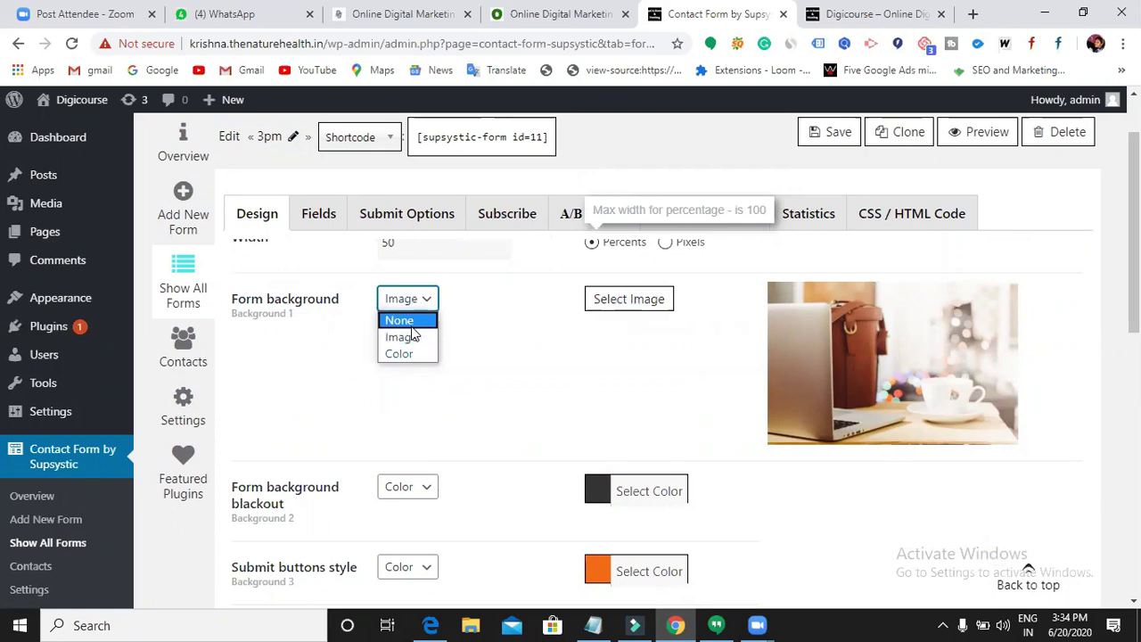
{"action": "left_click", "coordinate": [399, 320]}
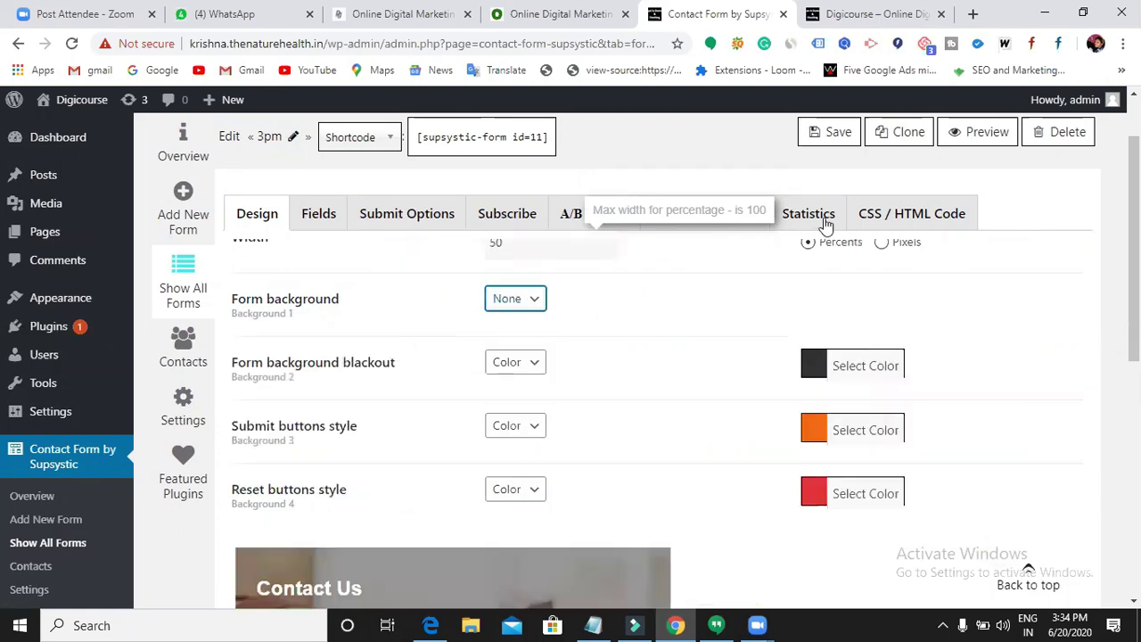
{"action": "left_click", "coordinate": [832, 132]}
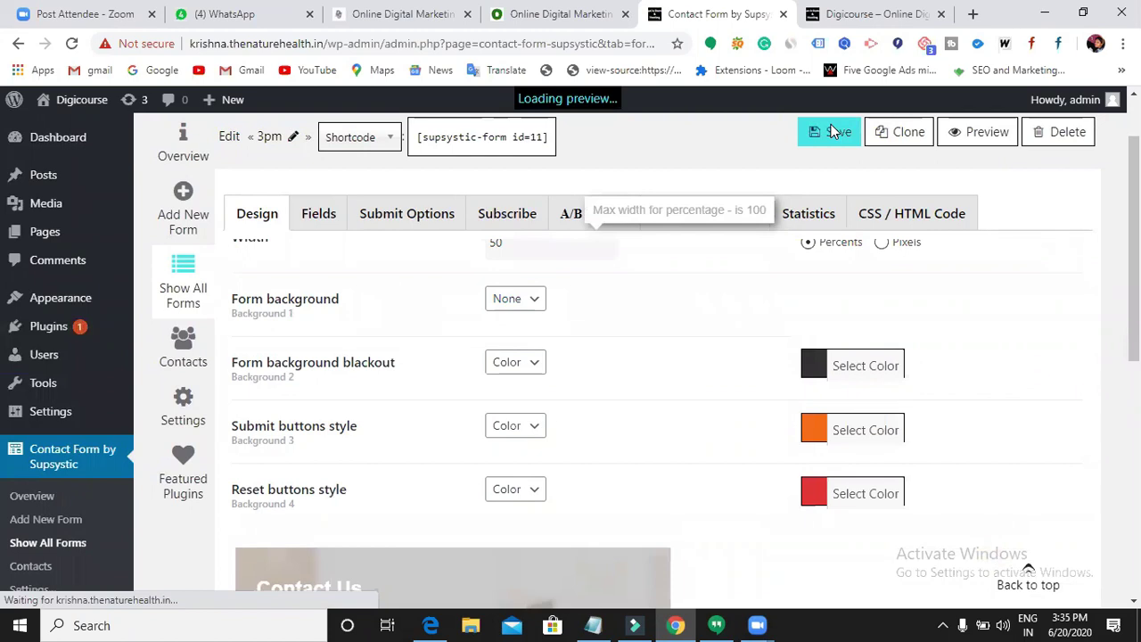
- Set the form background to solid color red (#dd3333) and save the form
{"action": "scroll", "coordinate": [660, 414], "scroll_direction": "down", "scroll_amount": 5}
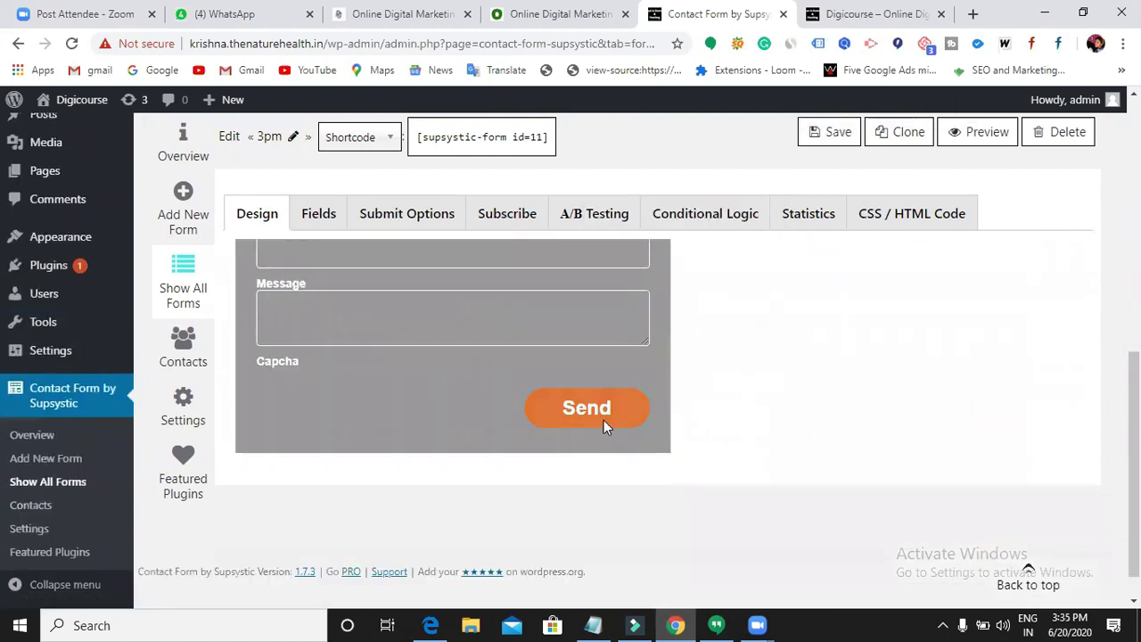
{"action": "scroll", "coordinate": [588, 392], "scroll_direction": "up", "scroll_amount": 3}
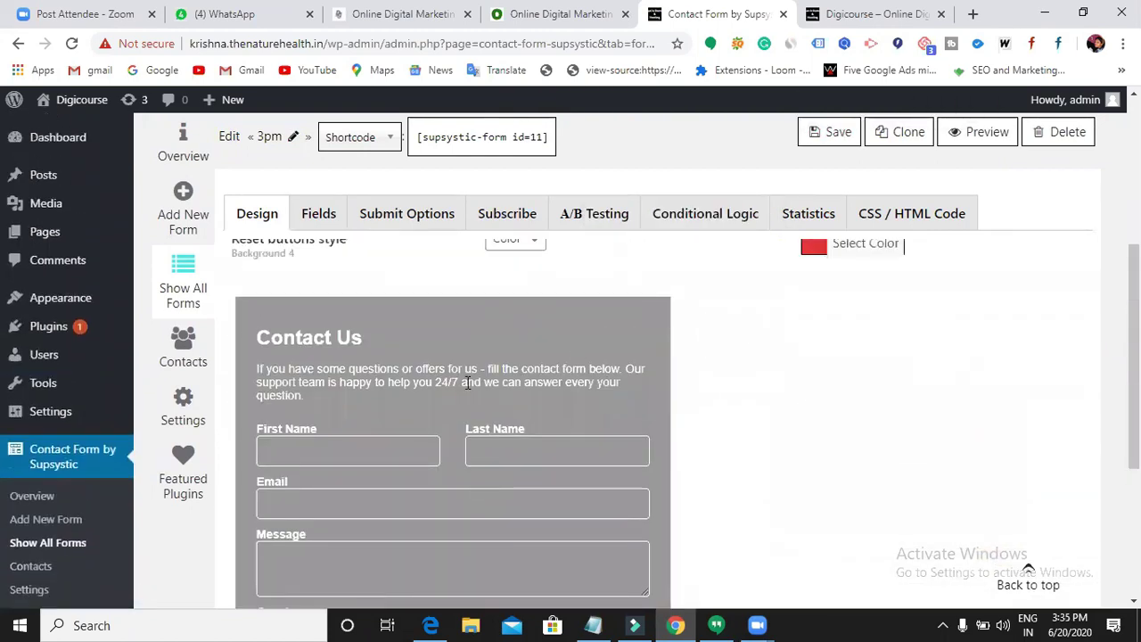
{"action": "scroll", "coordinate": [639, 399], "scroll_direction": "up", "scroll_amount": 4}
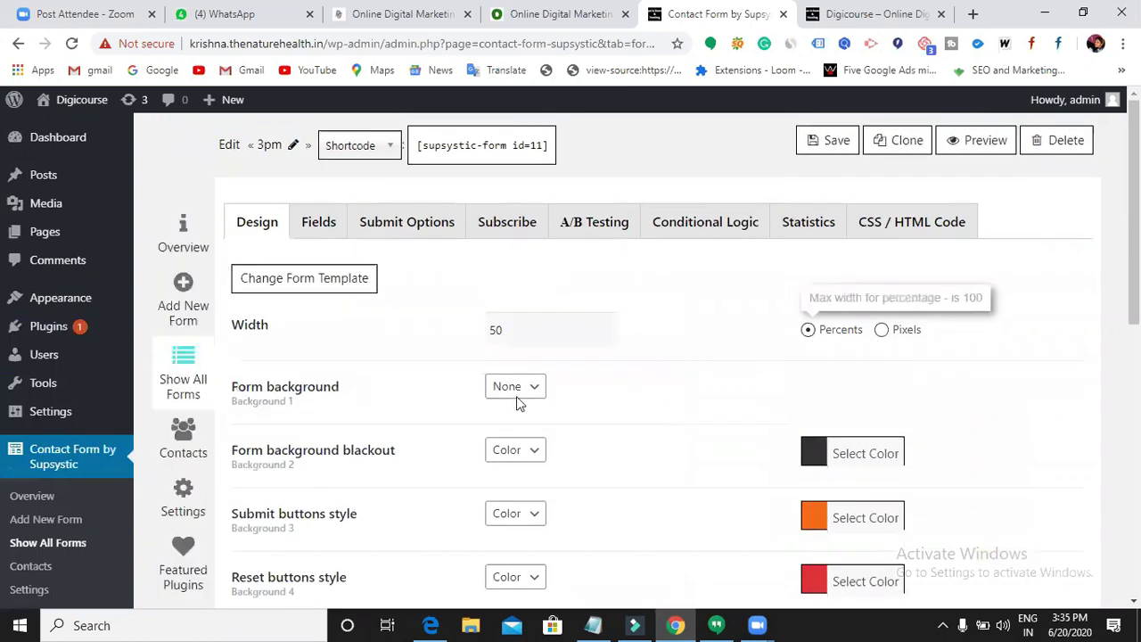
{"action": "left_click", "coordinate": [526, 391]}
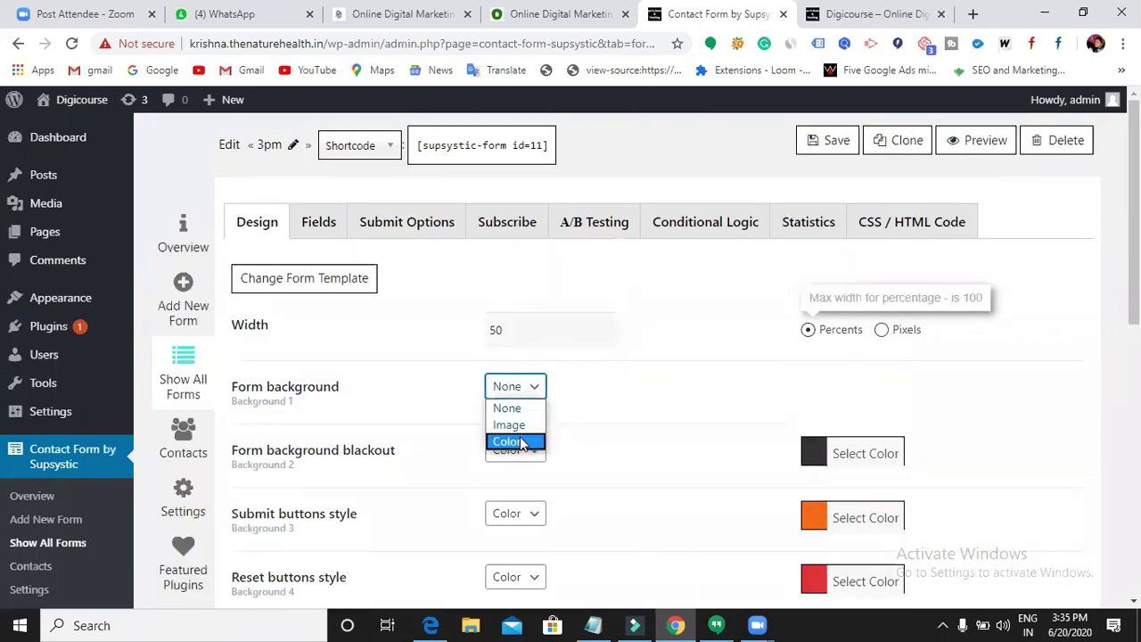
{"action": "left_click", "coordinate": [522, 440]}
{"action": "left_click", "coordinate": [814, 400]}
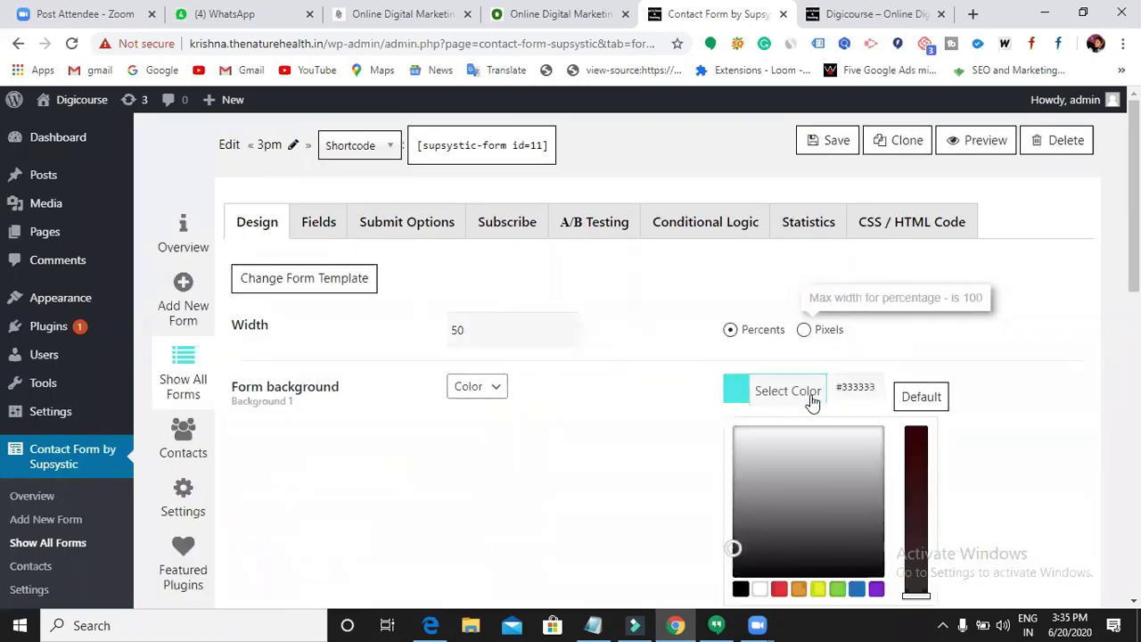
{"action": "scroll", "coordinate": [803, 410], "scroll_direction": "down", "scroll_amount": 2}
{"action": "left_click", "coordinate": [780, 419]}
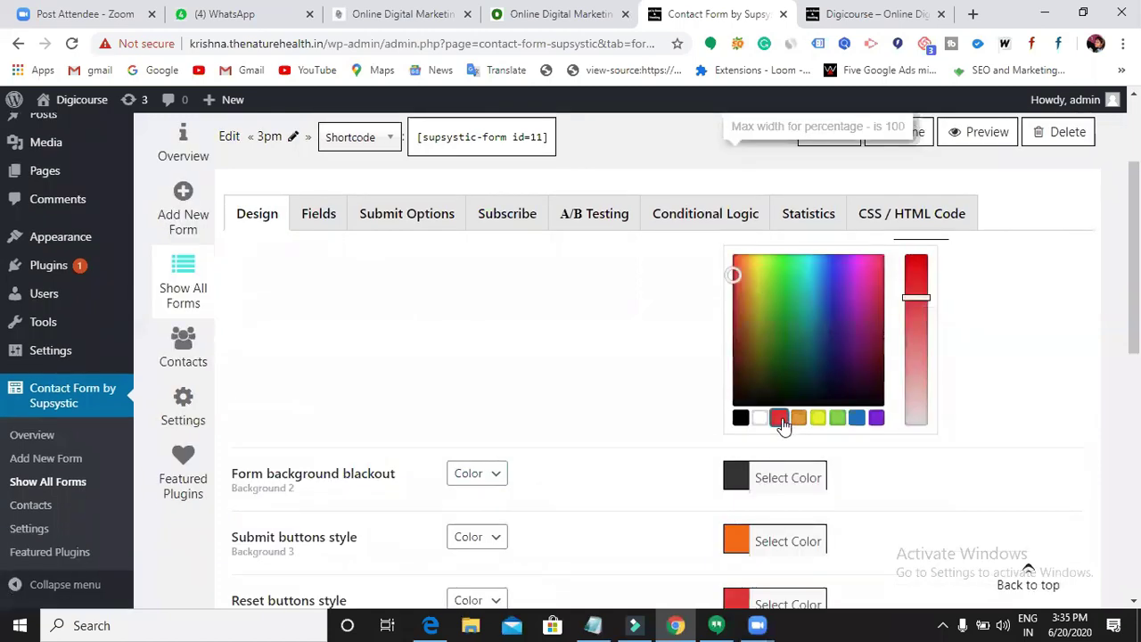
{"action": "scroll", "coordinate": [984, 374], "scroll_direction": "up", "scroll_amount": 2}
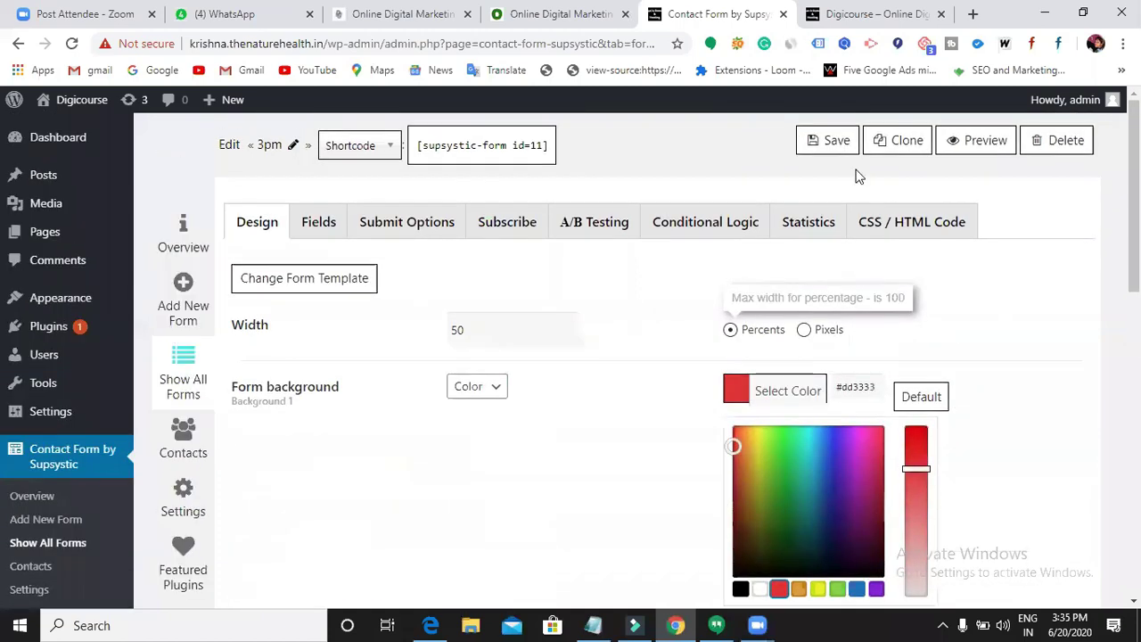
{"action": "left_click", "coordinate": [833, 152]}
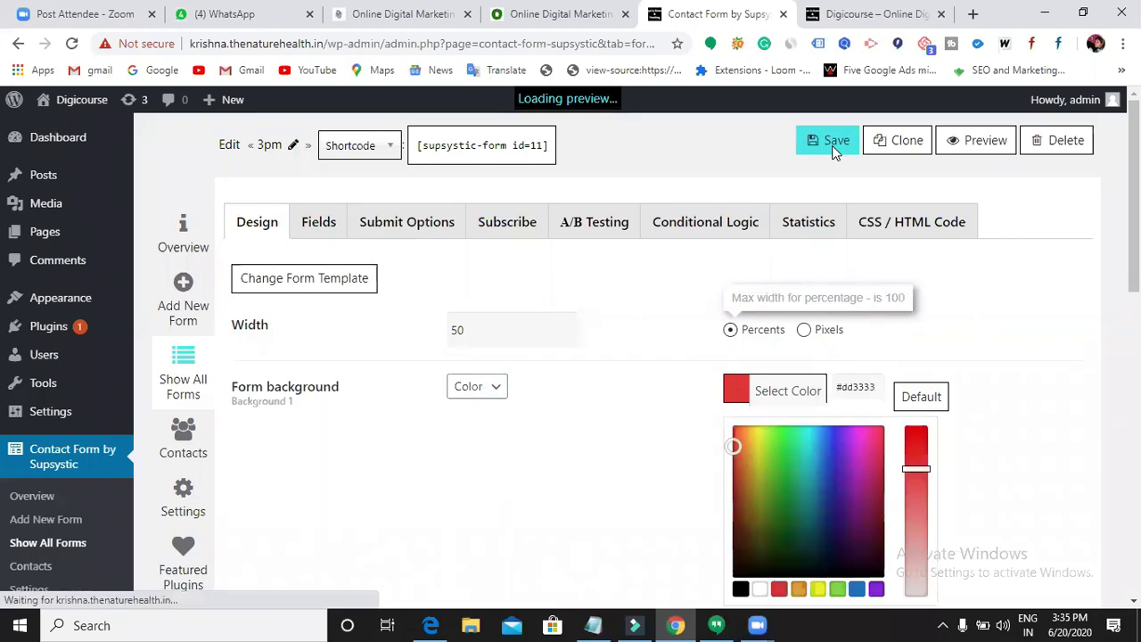
{"action": "scroll", "coordinate": [810, 363], "scroll_direction": "down", "scroll_amount": 8}
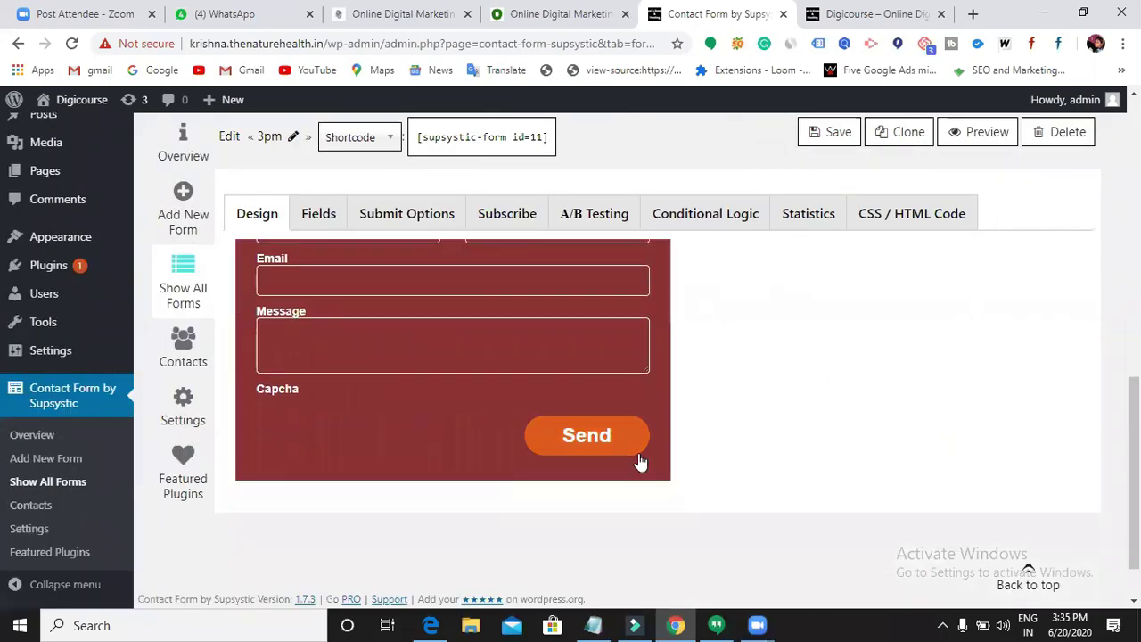
{"action": "scroll", "coordinate": [535, 535], "scroll_direction": "up", "scroll_amount": 3}
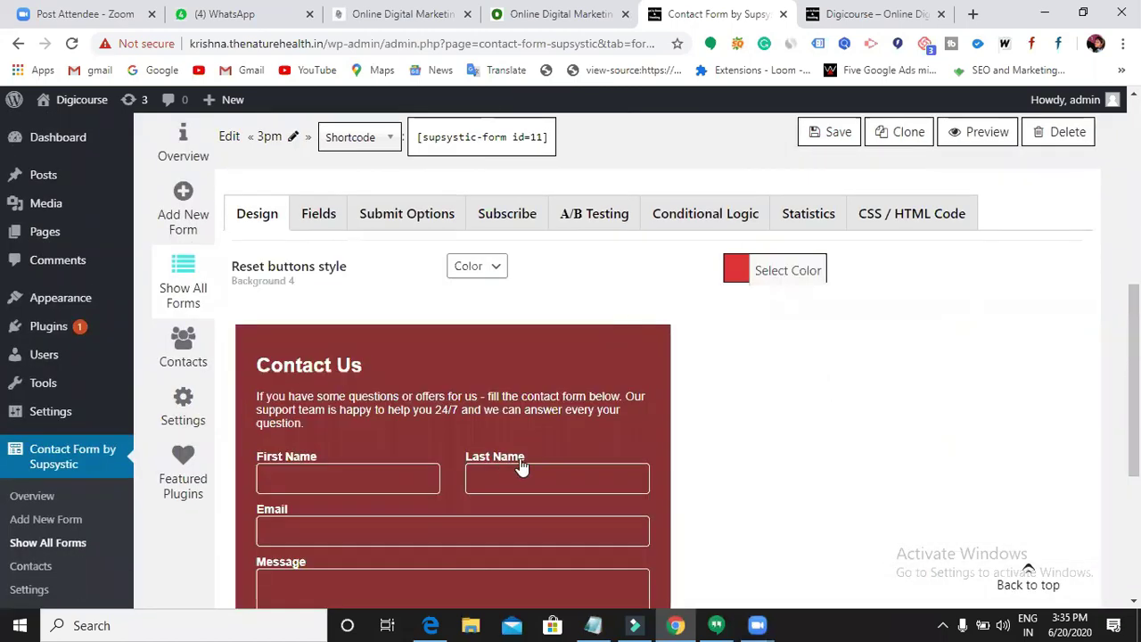
{"action": "scroll", "coordinate": [662, 476], "scroll_direction": "up", "scroll_amount": 4}
{"action": "scroll", "coordinate": [447, 427], "scroll_direction": "down", "scroll_amount": 1}
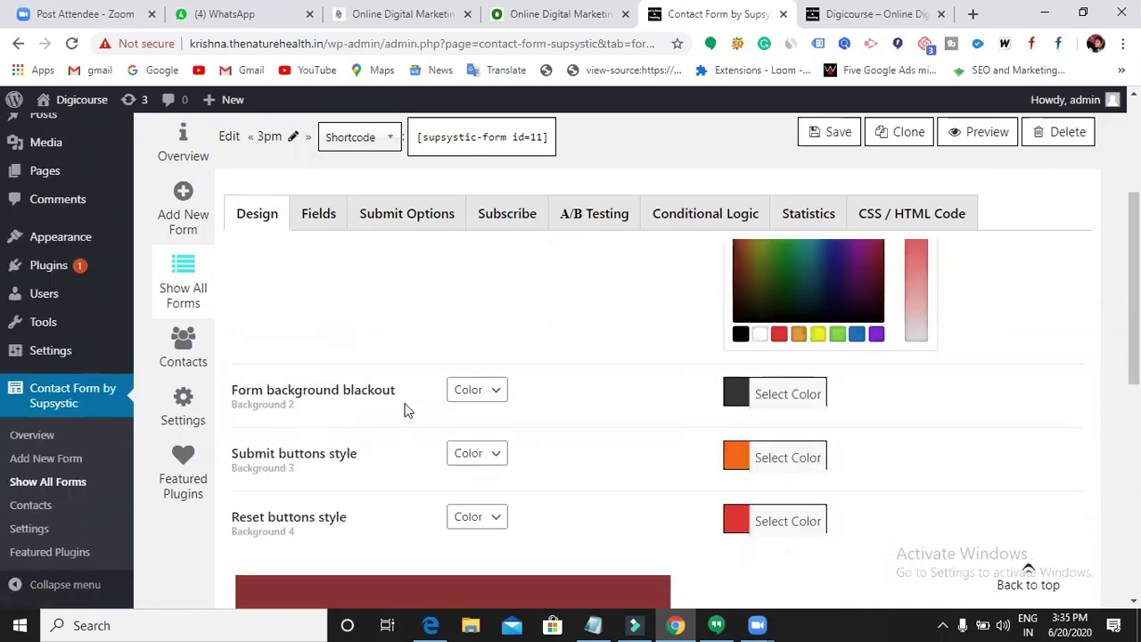
{"action": "scroll", "coordinate": [451, 467], "scroll_direction": "down", "scroll_amount": 2}
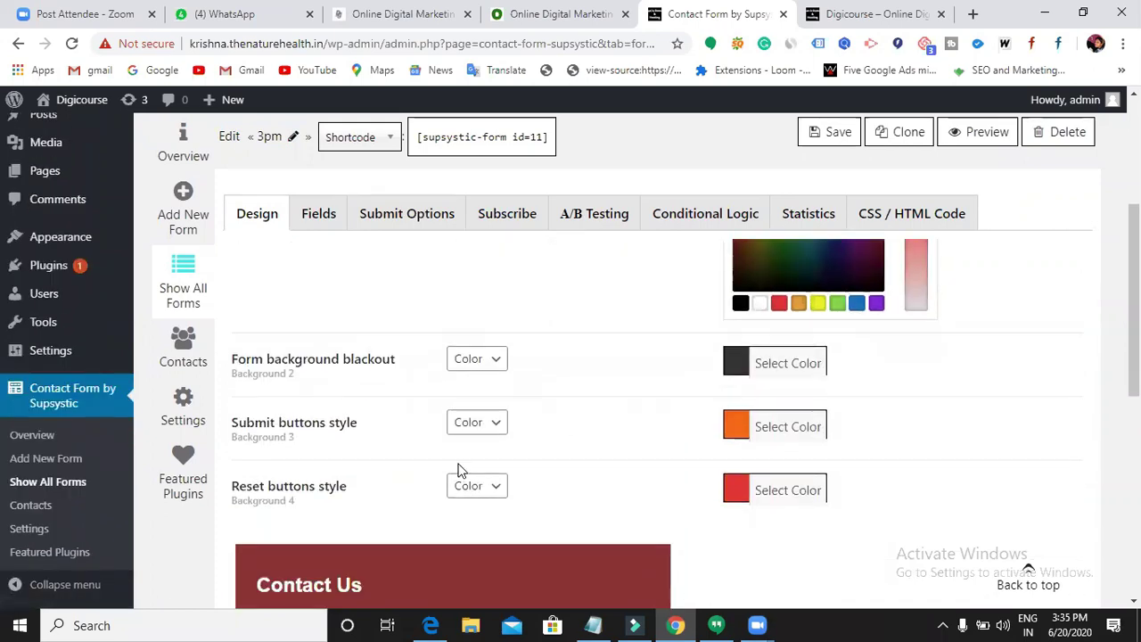
{"action": "scroll", "coordinate": [498, 493], "scroll_direction": "down", "scroll_amount": 4}
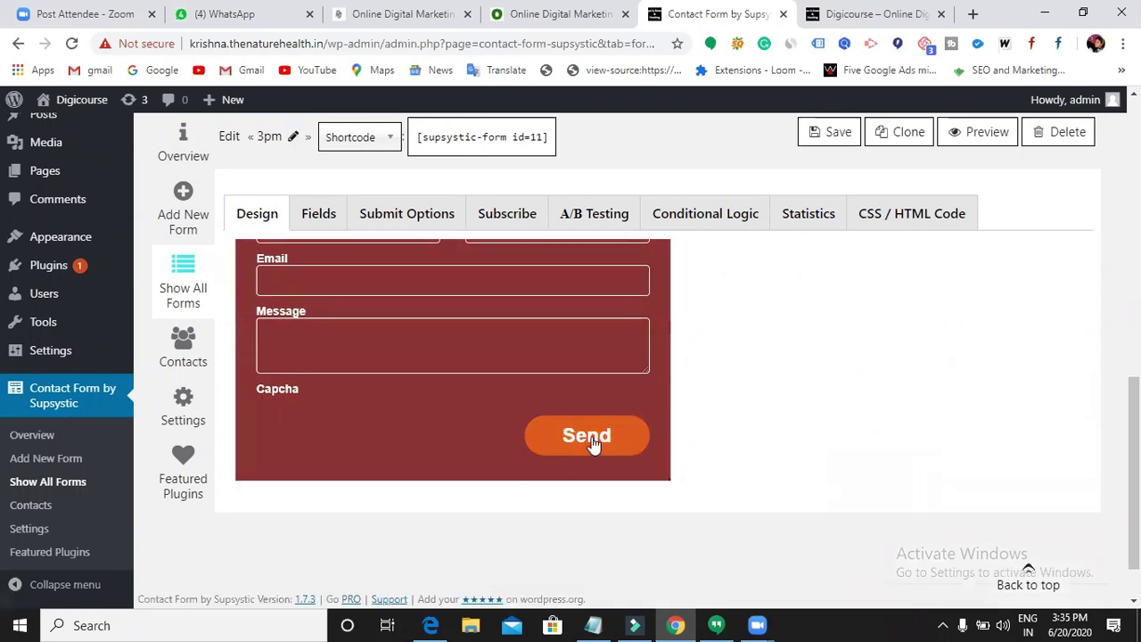
{"action": "scroll", "coordinate": [589, 437], "scroll_direction": "up", "scroll_amount": 3}
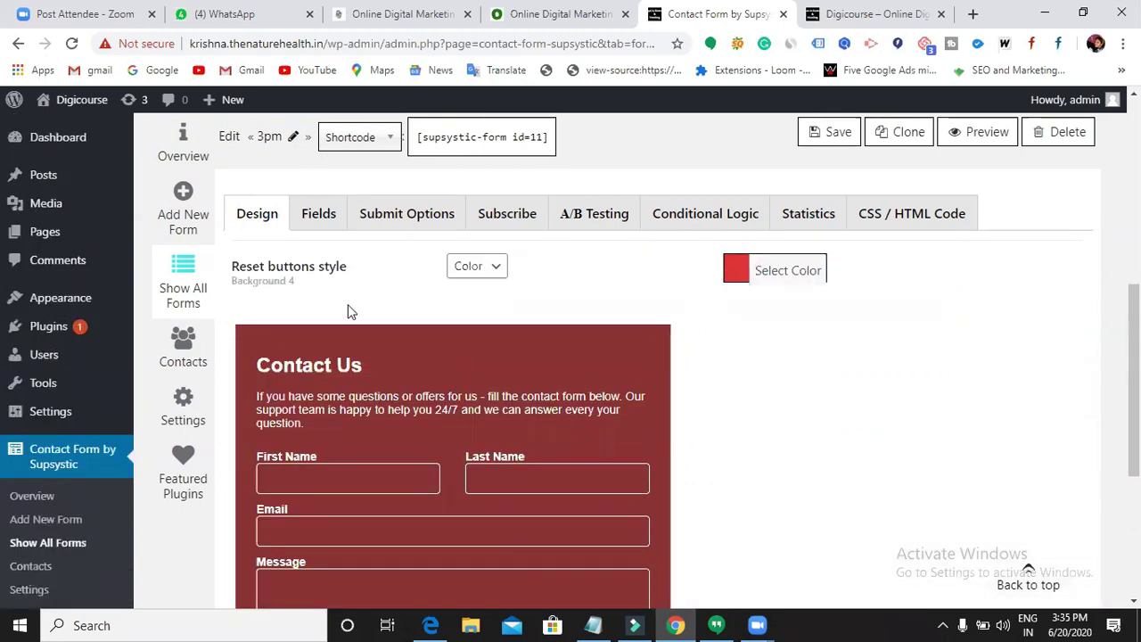
{"action": "scroll", "coordinate": [350, 311], "scroll_direction": "up", "scroll_amount": 3}
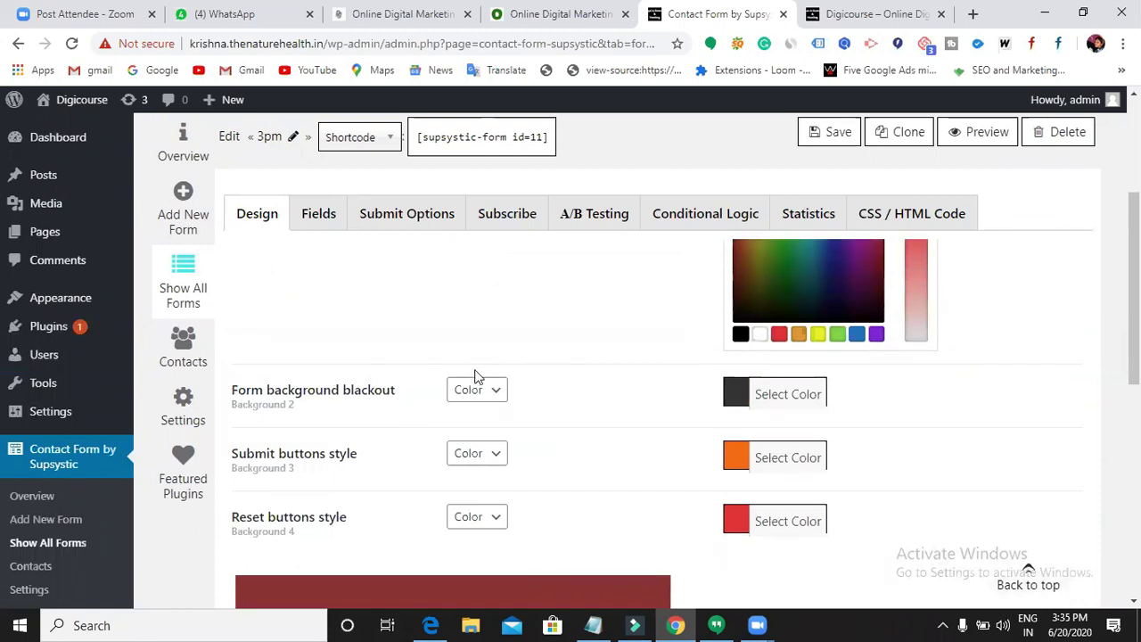
{"action": "scroll", "coordinate": [496, 408], "scroll_direction": "up", "scroll_amount": 3}
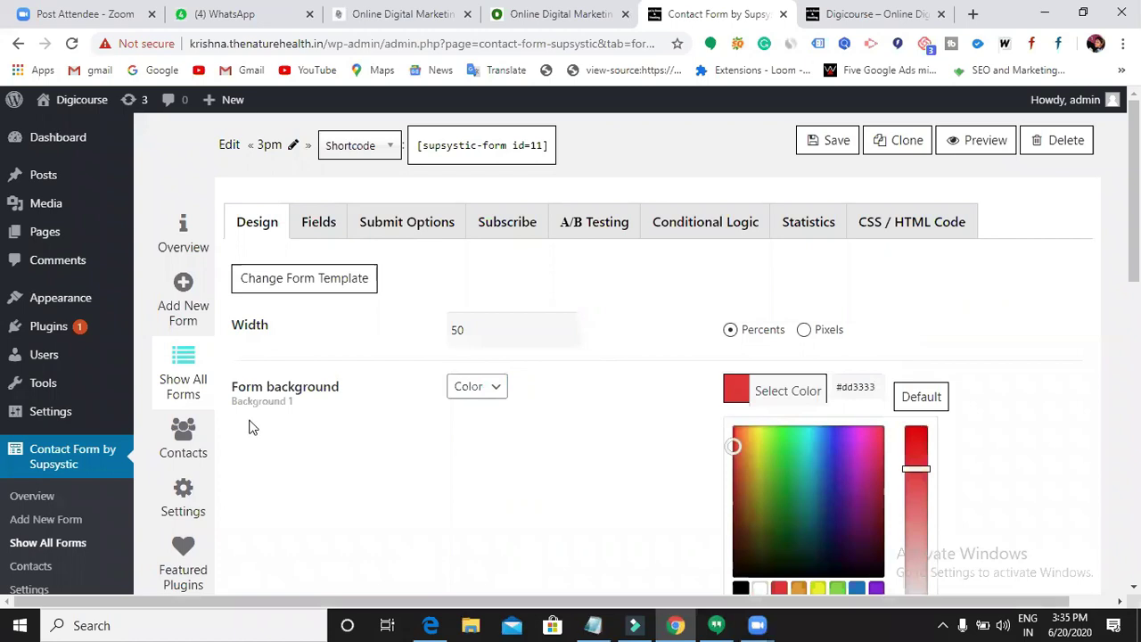
{"action": "scroll", "coordinate": [530, 422], "scroll_direction": "down", "scroll_amount": 2}
{"action": "scroll", "coordinate": [526, 424], "scroll_direction": "down", "scroll_amount": 2}
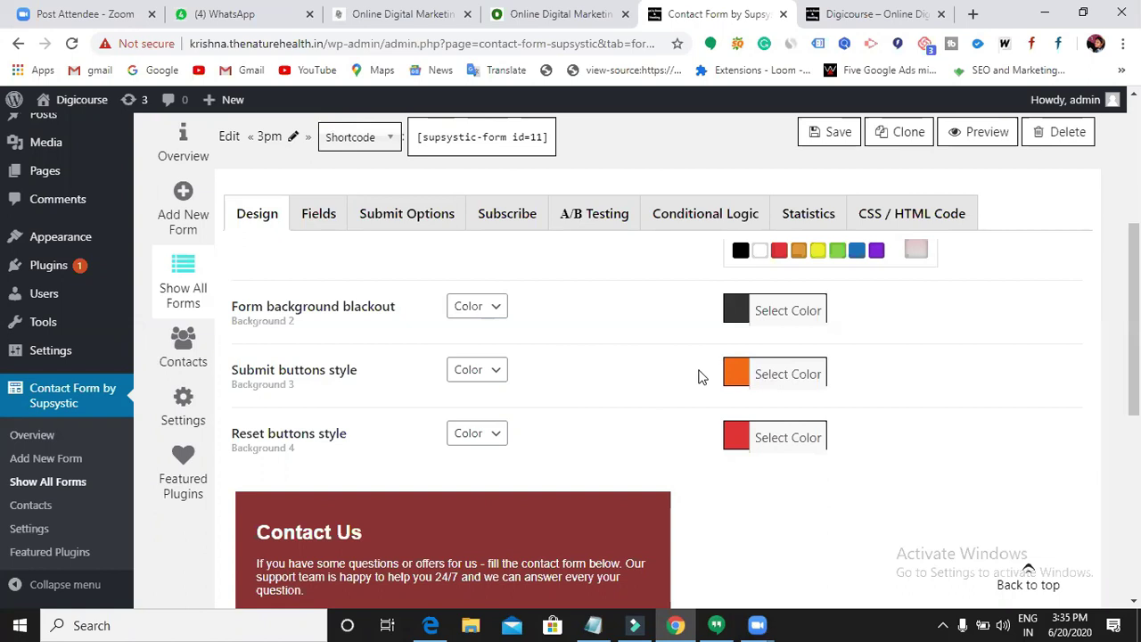
- Change the Submit button style color to the black swatch and save the 3pm form
{"action": "left_click", "coordinate": [739, 379]}
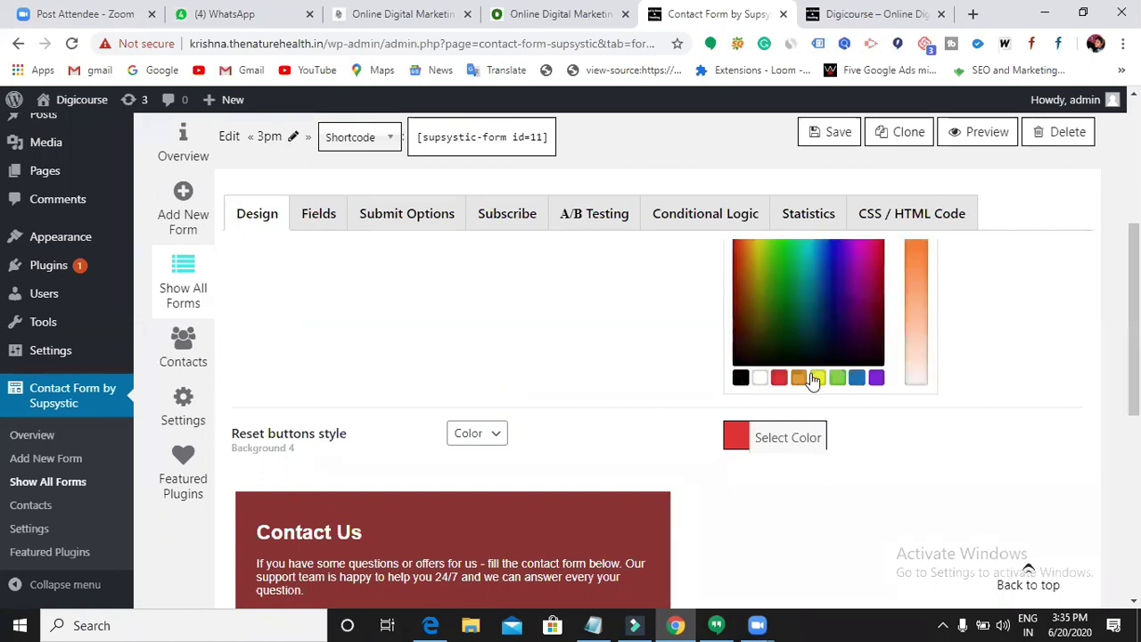
{"action": "left_click", "coordinate": [740, 379]}
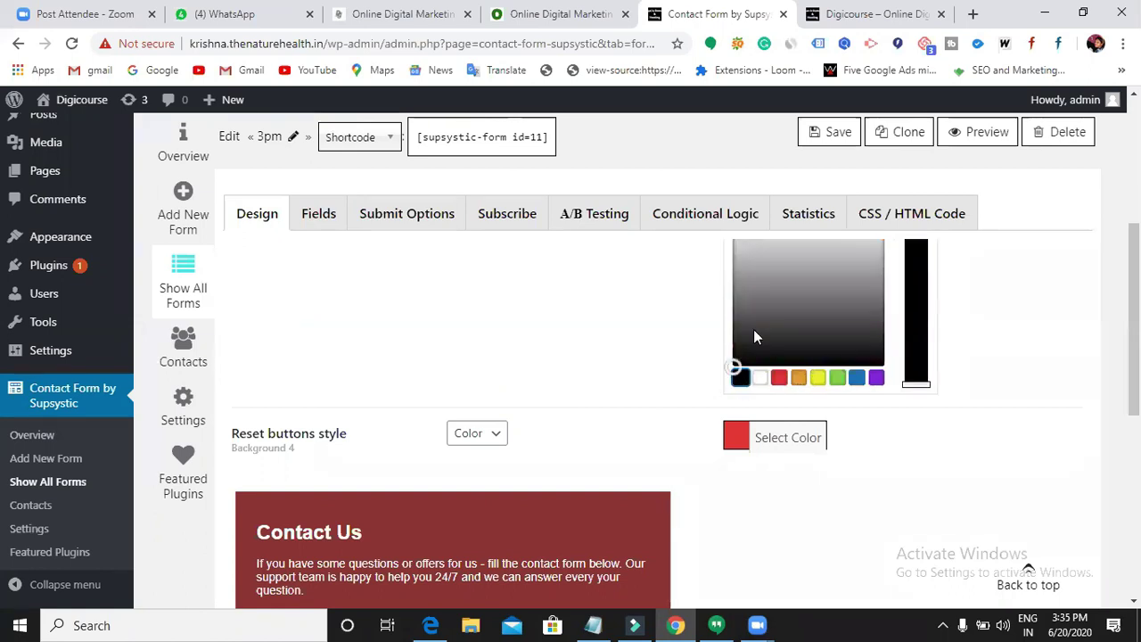
{"action": "left_click", "coordinate": [808, 141]}
{"action": "scroll", "coordinate": [650, 351], "scroll_direction": "down", "scroll_amount": 5}
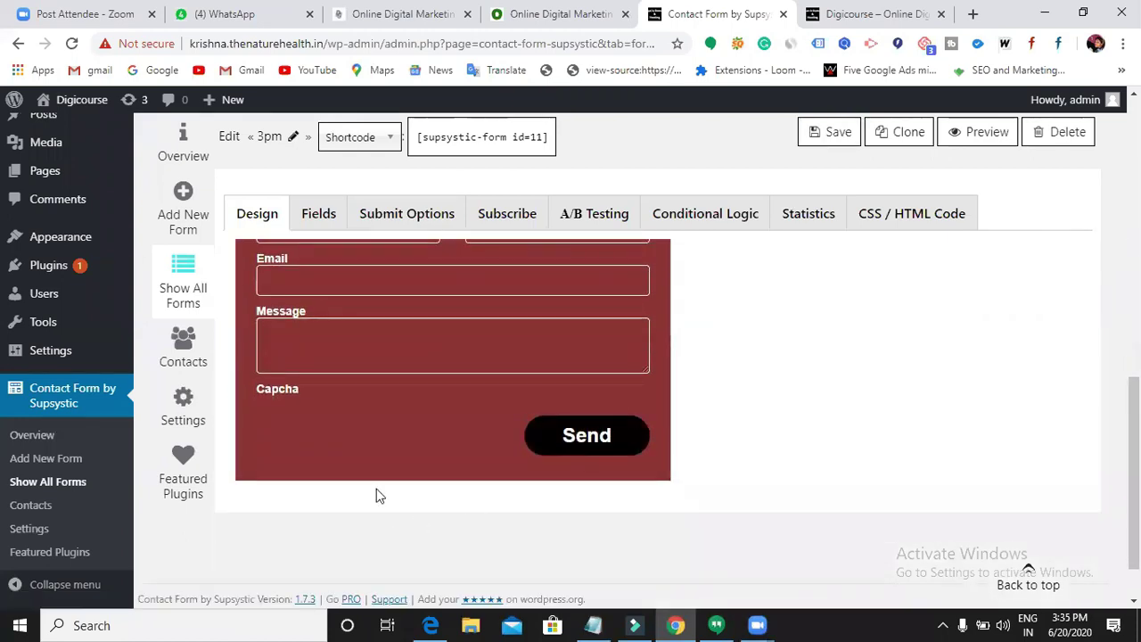
{"action": "scroll", "coordinate": [373, 453], "scroll_direction": "up", "scroll_amount": 1}
{"action": "scroll", "coordinate": [373, 453], "scroll_direction": "up", "scroll_amount": 1}
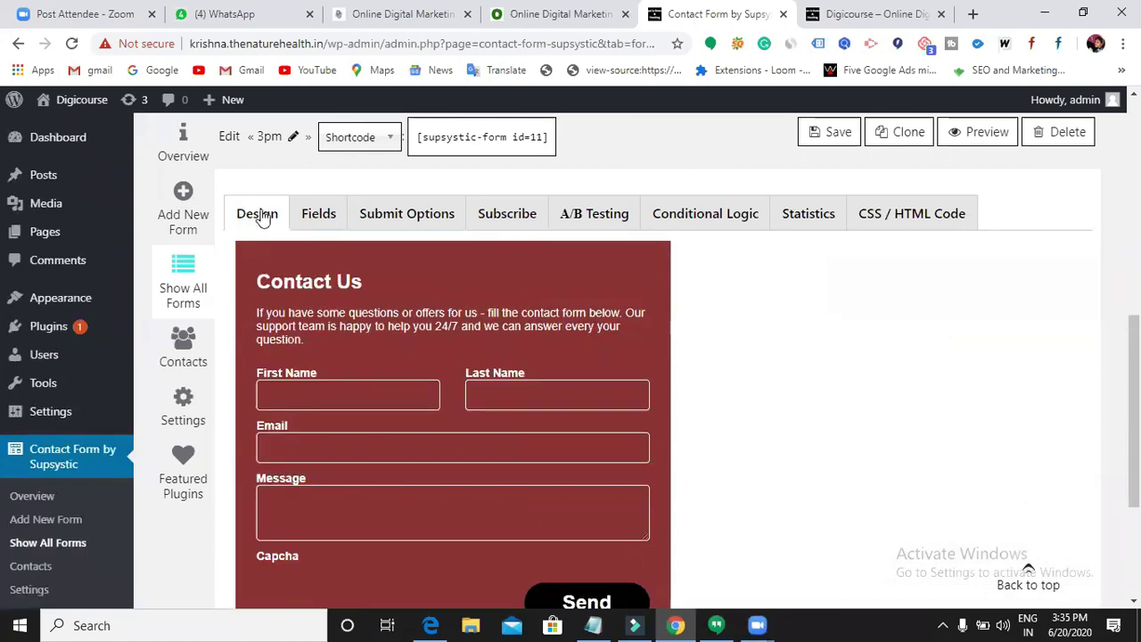
{"action": "scroll", "coordinate": [316, 227], "scroll_direction": "down", "scroll_amount": 3}
{"action": "left_click", "coordinate": [318, 219]}
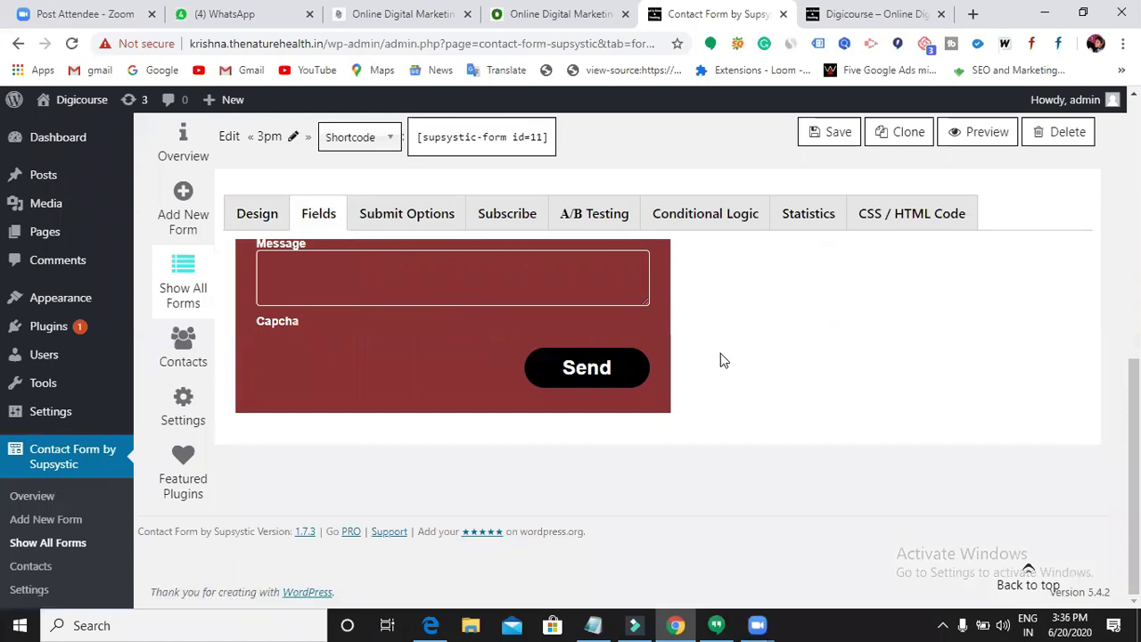
{"action": "scroll", "coordinate": [720, 354], "scroll_direction": "up", "scroll_amount": 2}
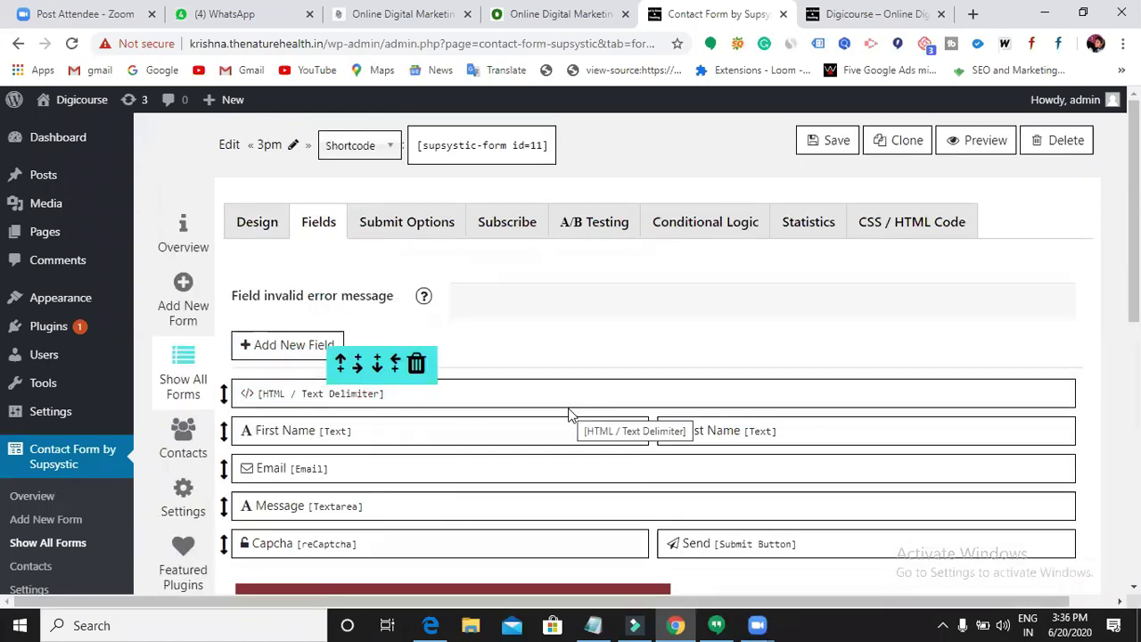
{"action": "scroll", "coordinate": [553, 440], "scroll_direction": "down", "scroll_amount": 3}
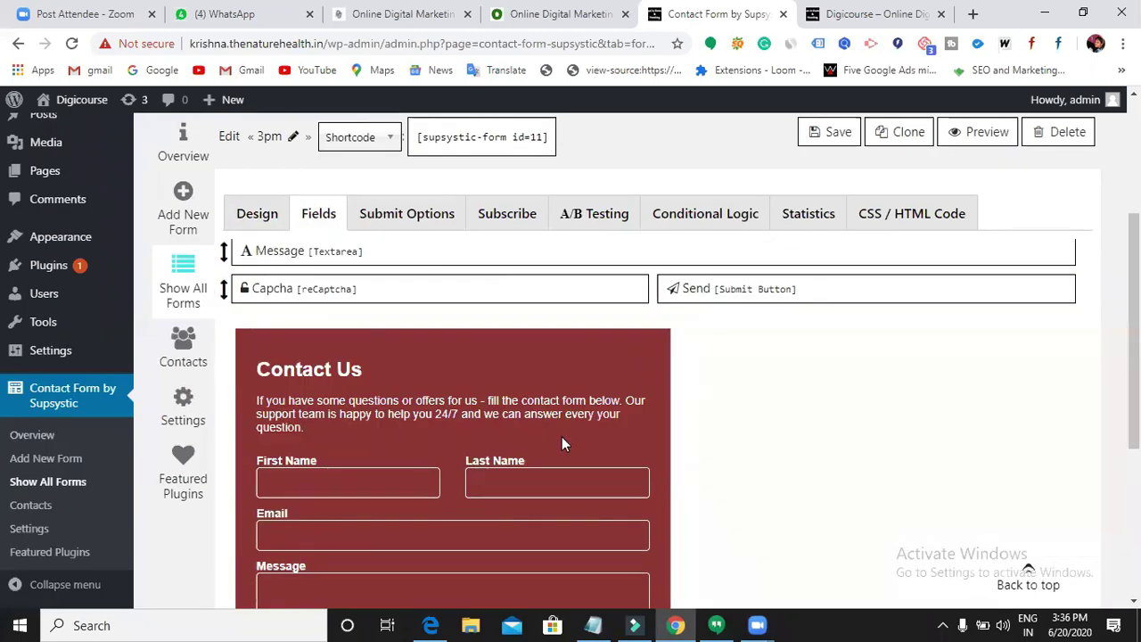
{"action": "scroll", "coordinate": [562, 438], "scroll_direction": "up", "scroll_amount": 2}
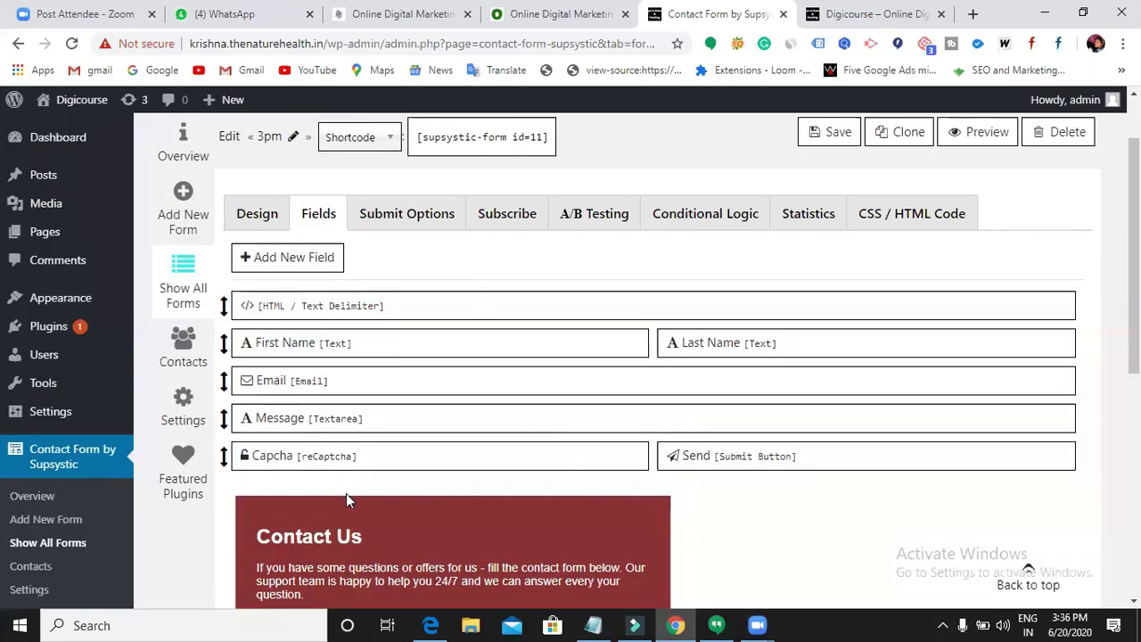
{"action": "scroll", "coordinate": [346, 493], "scroll_direction": "down", "scroll_amount": 2}
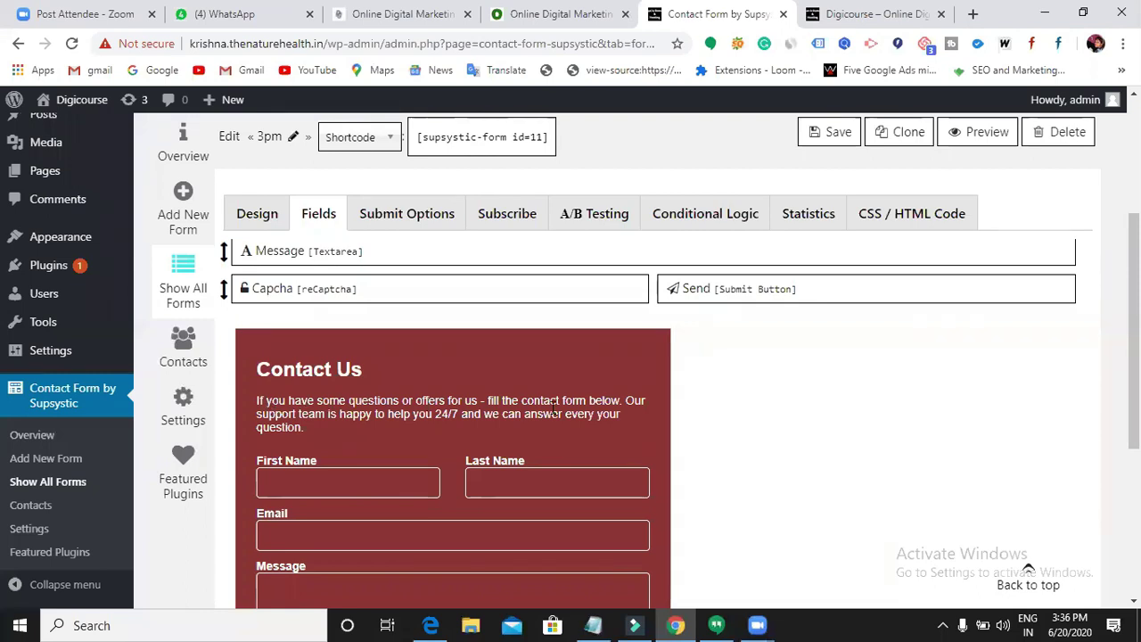
{"action": "scroll", "coordinate": [610, 438], "scroll_direction": "up", "scroll_amount": 3}
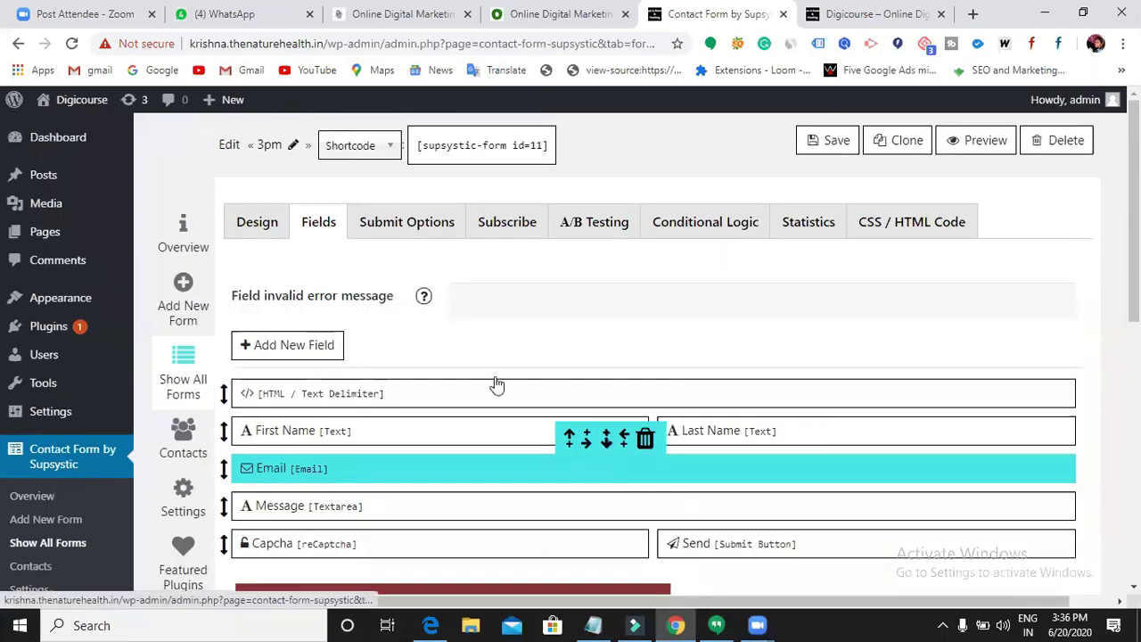
- Replace the HTML/Text Delimiter paragraph with 'Reach out for more information'
{"action": "left_click", "coordinate": [418, 403]}
{"action": "scroll", "coordinate": [499, 360], "scroll_direction": "down", "scroll_amount": 1}
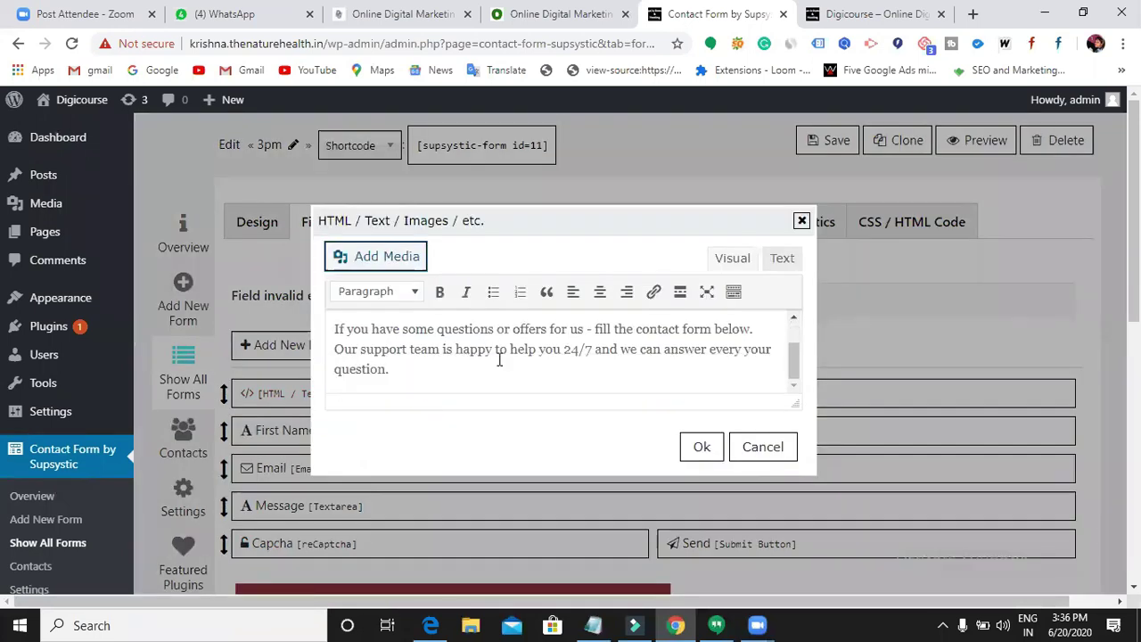
{"action": "scroll", "coordinate": [499, 366], "scroll_direction": "down", "scroll_amount": 1}
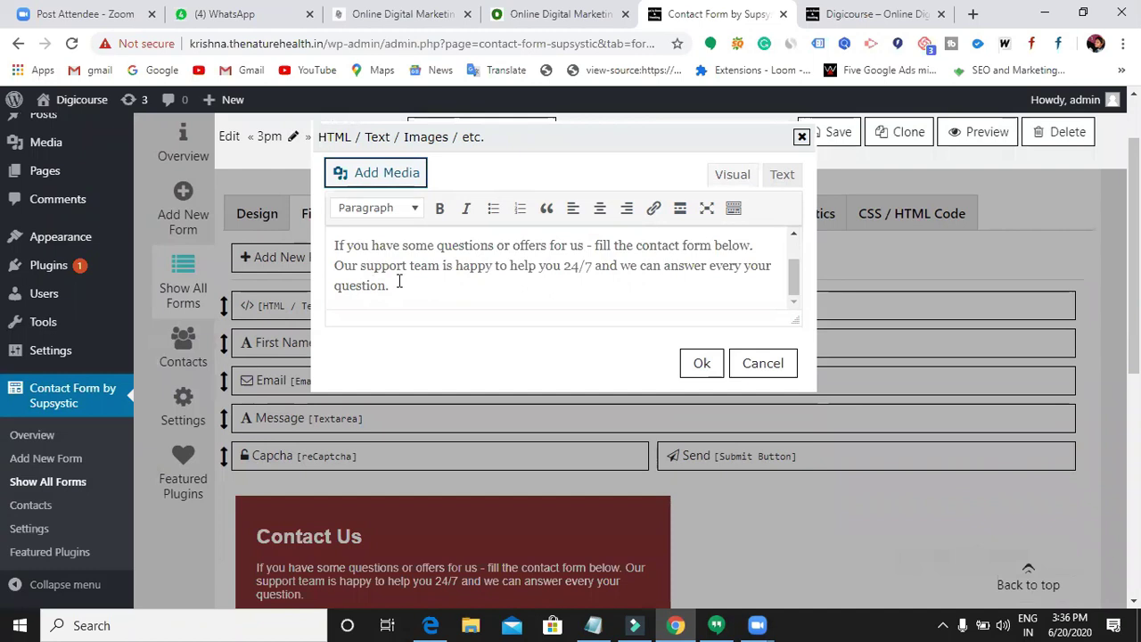
{"action": "scroll", "coordinate": [401, 263], "scroll_direction": "up", "scroll_amount": 1}
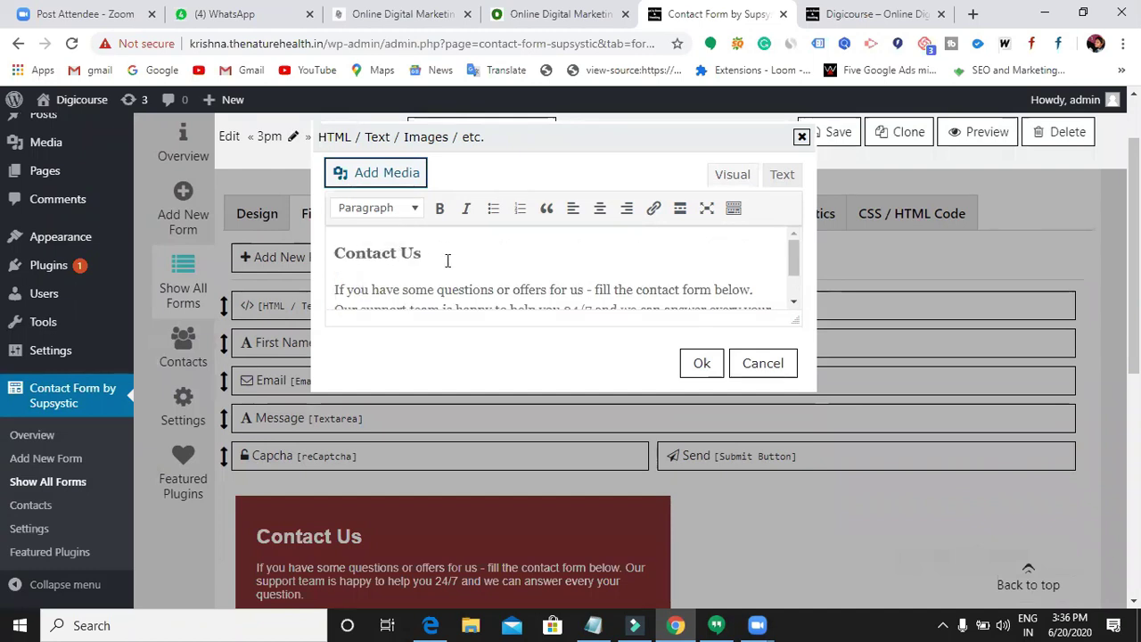
{"action": "scroll", "coordinate": [374, 283], "scroll_direction": "down", "scroll_amount": 1}
{"action": "left_click", "coordinate": [398, 284]}
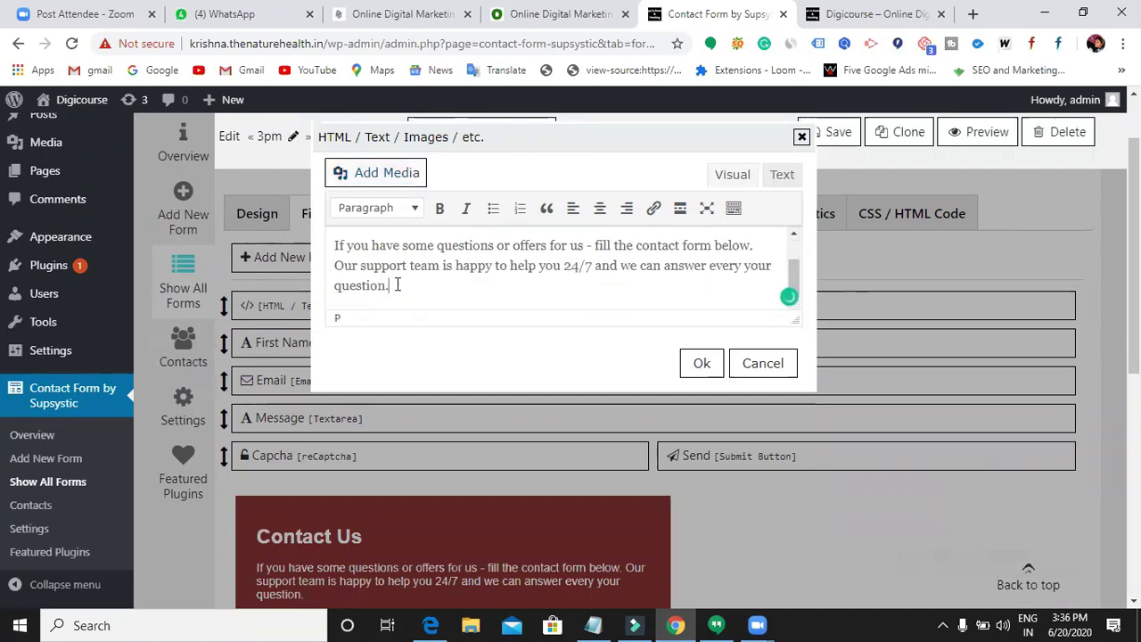
{"action": "key", "text": "BackSpace"}
{"action": "key", "text": "BackSpace"}
{"action": "key", "text": "BackSpace"}
{"action": "key", "text": "BackSpace"}
{"action": "key", "text": "BackSpace"}
{"action": "key", "text": "BackSpace"}
{"action": "key", "text": "BackSpace"}
{"action": "key", "text": "BackSpace"}
{"action": "key", "text": "BackSpace"}
{"action": "key", "text": "BackSpace"}
{"action": "key", "text": "BackSpace"}
{"action": "key", "text": "BackSpace"}
{"action": "key", "text": "BackSpace"}
{"action": "key", "text": "BackSpace"}
{"action": "key", "text": "BackSpace"}
{"action": "key", "text": "BackSpace"}
{"action": "key", "text": "BackSpace"}
{"action": "key", "text": "BackSpace"}
{"action": "key", "text": "BackSpace"}
{"action": "key", "text": "BackSpace"}
{"action": "key", "text": "BackSpace"}
{"action": "key", "text": "BackSpace"}
{"action": "key", "text": "BackSpace"}
{"action": "key", "text": "BackSpace"}
{"action": "key", "text": "BackSpace"}
{"action": "key", "text": "BackSpace"}
{"action": "key", "text": "BackSpace"}
{"action": "key", "text": "BackSpace"}
{"action": "key", "text": "BackSpace"}
{"action": "key", "text": "BackSpace"}
{"action": "key", "text": "BackSpace"}
{"action": "key", "text": "BackSpace"}
{"action": "key", "text": "BackSpace"}
{"action": "key", "text": "BackSpace"}
{"action": "key", "text": "BackSpace"}
{"action": "key", "text": "BackSpace"}
{"action": "key", "text": "BackSpace"}
{"action": "key", "text": "BackSpace"}
{"action": "key", "text": "BackSpace"}
{"action": "key", "text": "BackSpace"}
{"action": "key", "text": "BackSpace"}
{"action": "key", "text": "BackSpace"}
{"action": "key", "text": "BackSpace"}
{"action": "key", "text": "BackSpace"}
{"action": "key", "text": "BackSpace"}
{"action": "key", "text": "BackSpace"}
{"action": "key", "text": "BackSpace"}
{"action": "key", "text": "BackSpace"}
{"action": "key", "text": "BackSpace"}
{"action": "key", "text": "BackSpace"}
{"action": "key", "text": "BackSpace"}
{"action": "key", "text": "BackSpace"}
{"action": "key", "text": "BackSpace"}
{"action": "key", "text": "BackSpace"}
{"action": "key", "text": "BackSpace"}
{"action": "key", "text": "BackSpace"}
{"action": "key", "text": "BackSpace"}
{"action": "key", "text": "BackSpace"}
{"action": "key", "text": "BackSpace"}
{"action": "key", "text": "BackSpace"}
{"action": "key", "text": "BackSpace"}
{"action": "key", "text": "BackSpace"}
{"action": "key", "text": "BackSpace"}
{"action": "key", "text": "BackSpace"}
{"action": "key", "text": "BackSpace"}
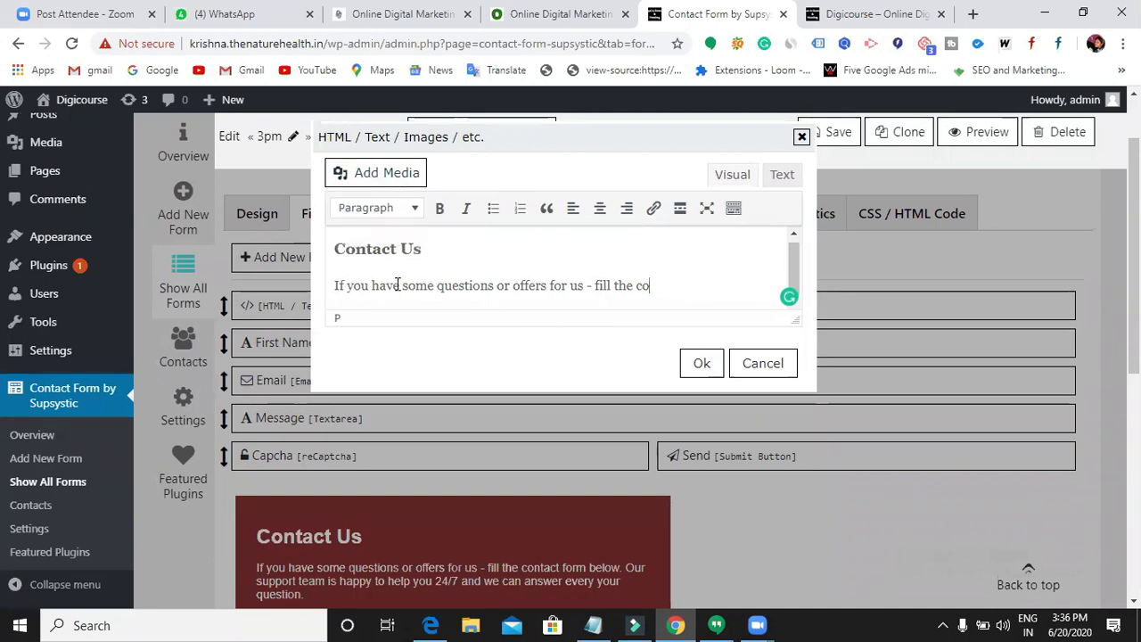
{"action": "key", "text": "BackSpace"}
{"action": "key", "text": "BackSpace"}
{"action": "key", "text": "BackSpace"}
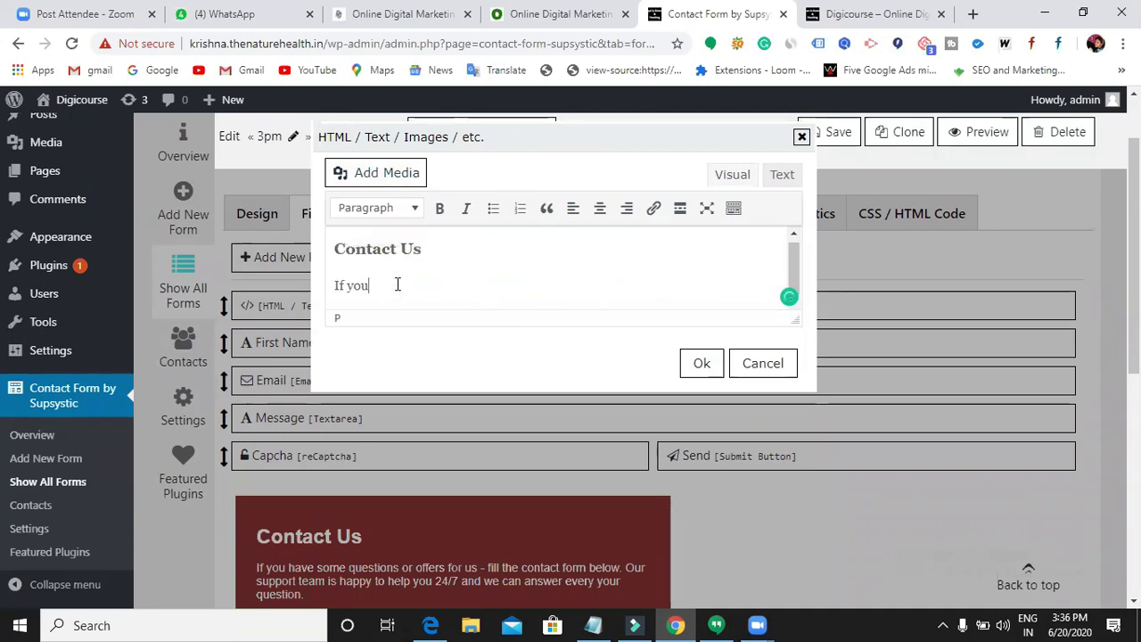
{"action": "key", "text": "BackSpace"}
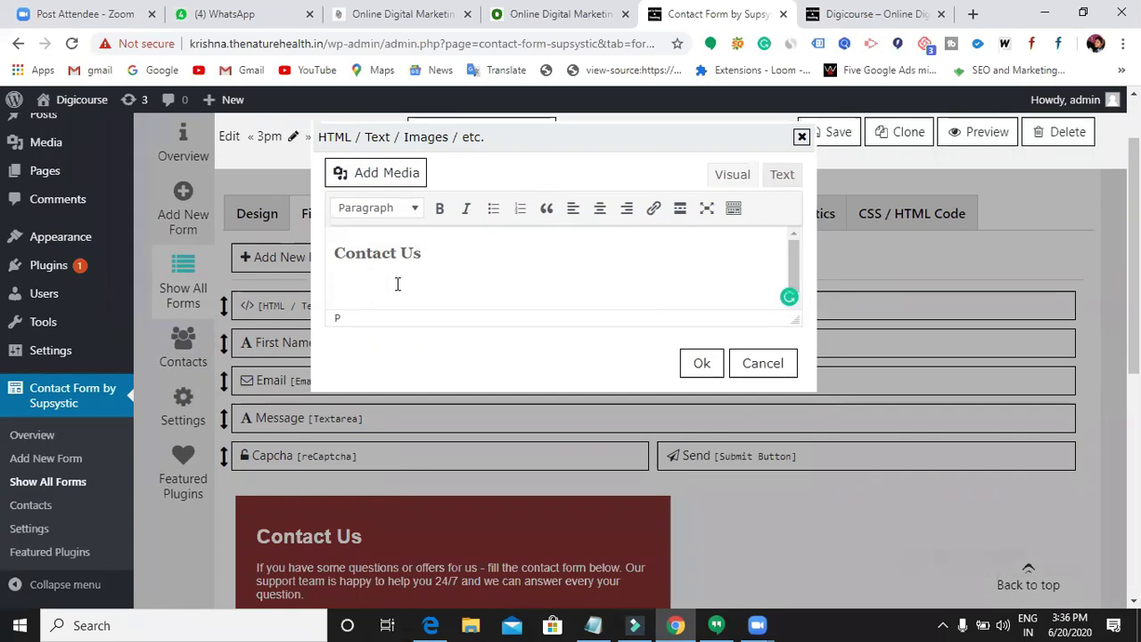
{"action": "type", "text": "Reach out for "}
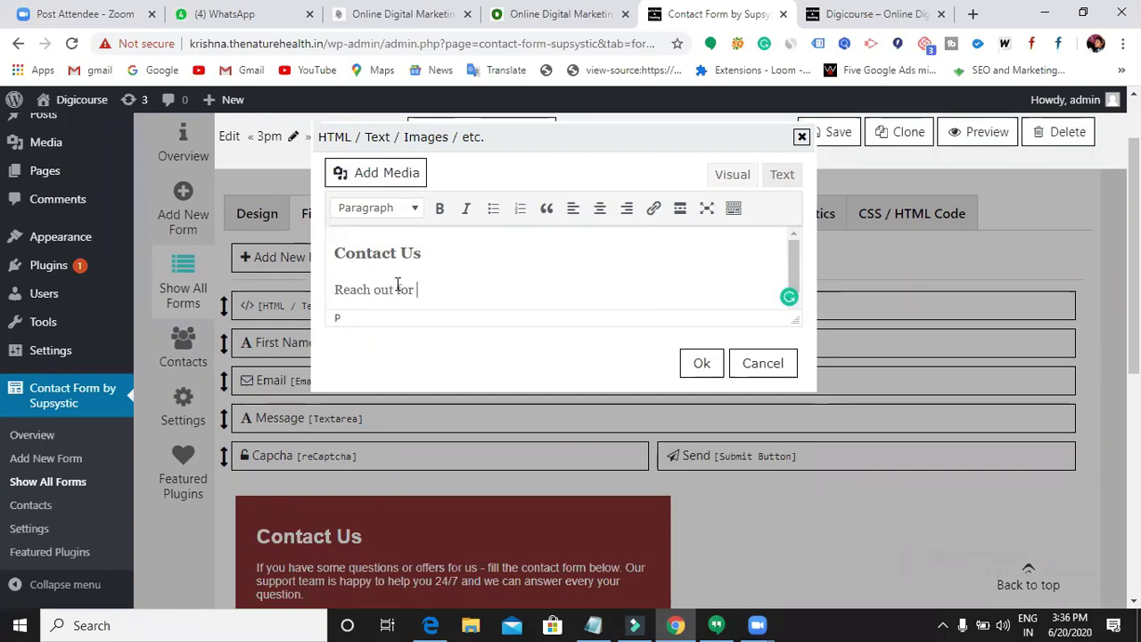
{"action": "type", "text": "inf"}
{"action": "type", "text": "informa"}
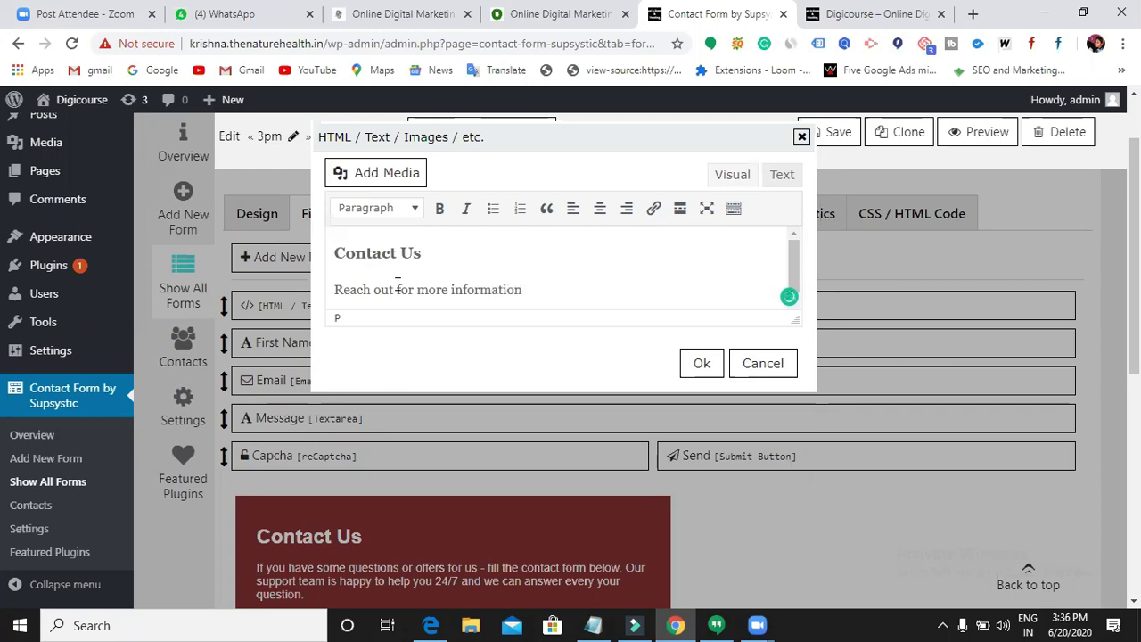
- Make the new intro line bold and italic, confirm it, and save the form
{"action": "left_click_drag", "start_coordinate": [538, 294], "coordinate": [332, 293]}
{"action": "left_click", "coordinate": [439, 212]}
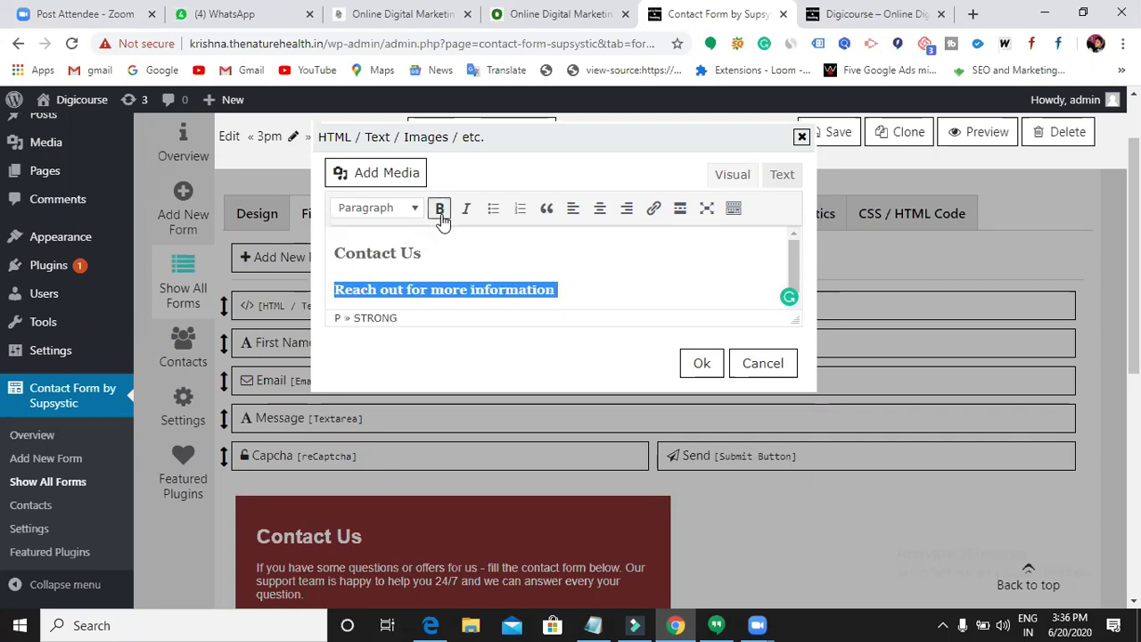
{"action": "left_click", "coordinate": [467, 211]}
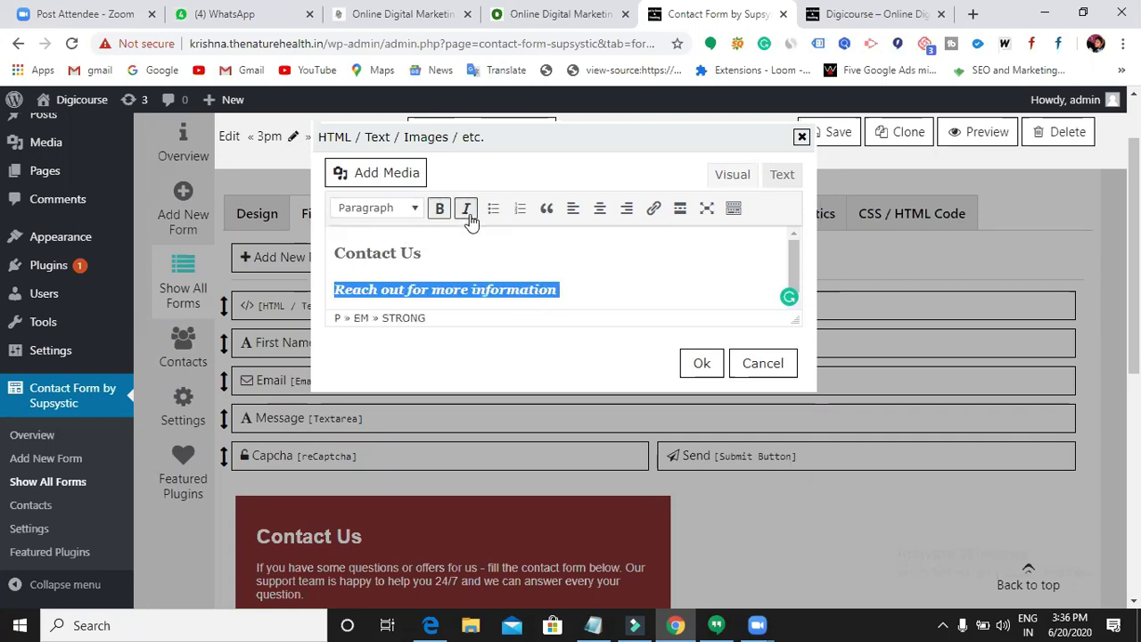
{"action": "left_click", "coordinate": [579, 287]}
{"action": "left_click", "coordinate": [705, 361]}
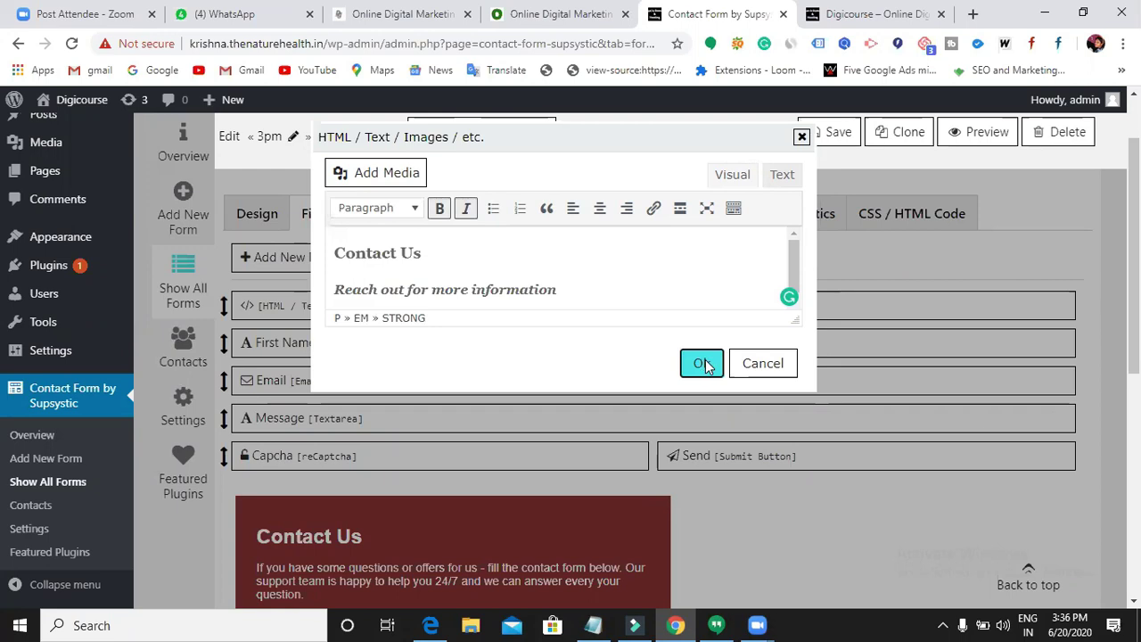
{"action": "left_click", "coordinate": [824, 132]}
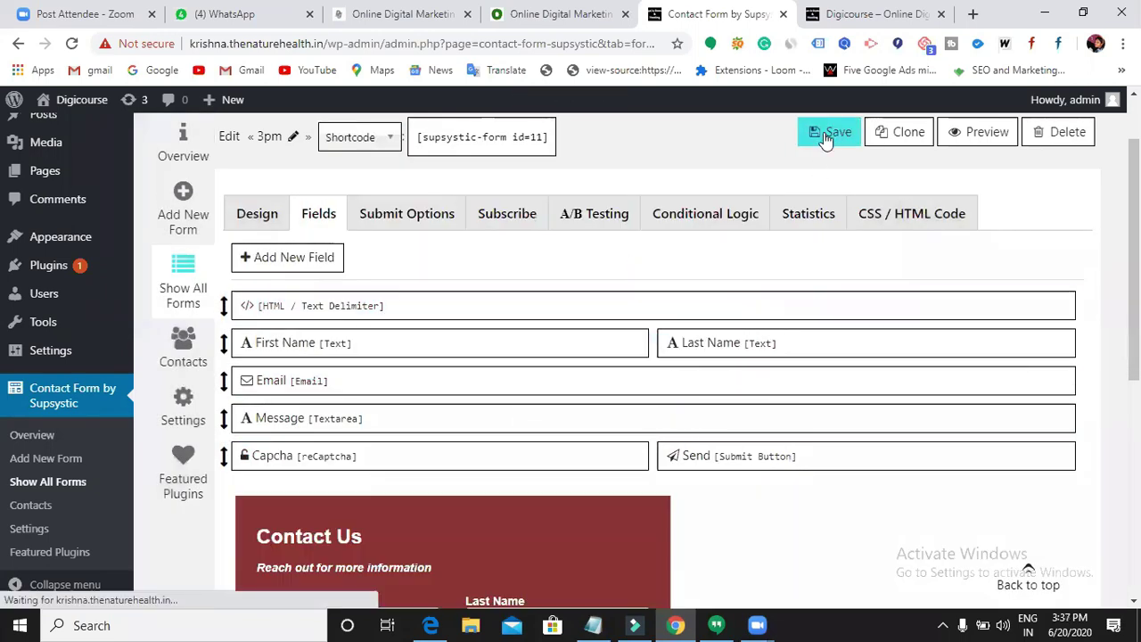
{"action": "scroll", "coordinate": [358, 437], "scroll_direction": "down", "scroll_amount": 2}
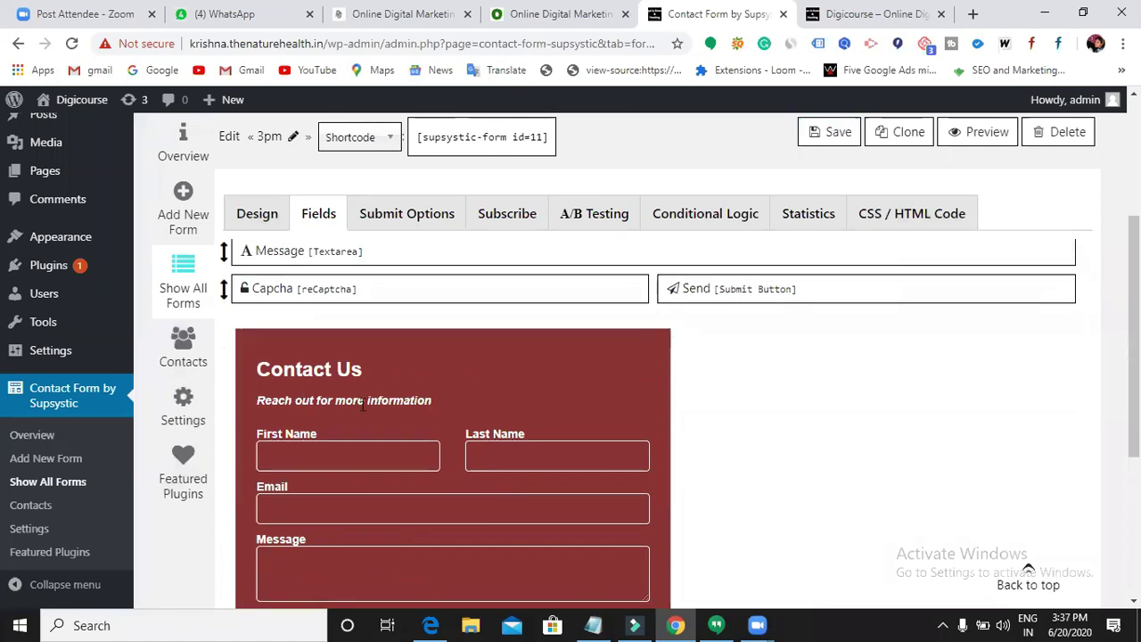
{"action": "scroll", "coordinate": [396, 407], "scroll_direction": "up", "scroll_amount": 1}
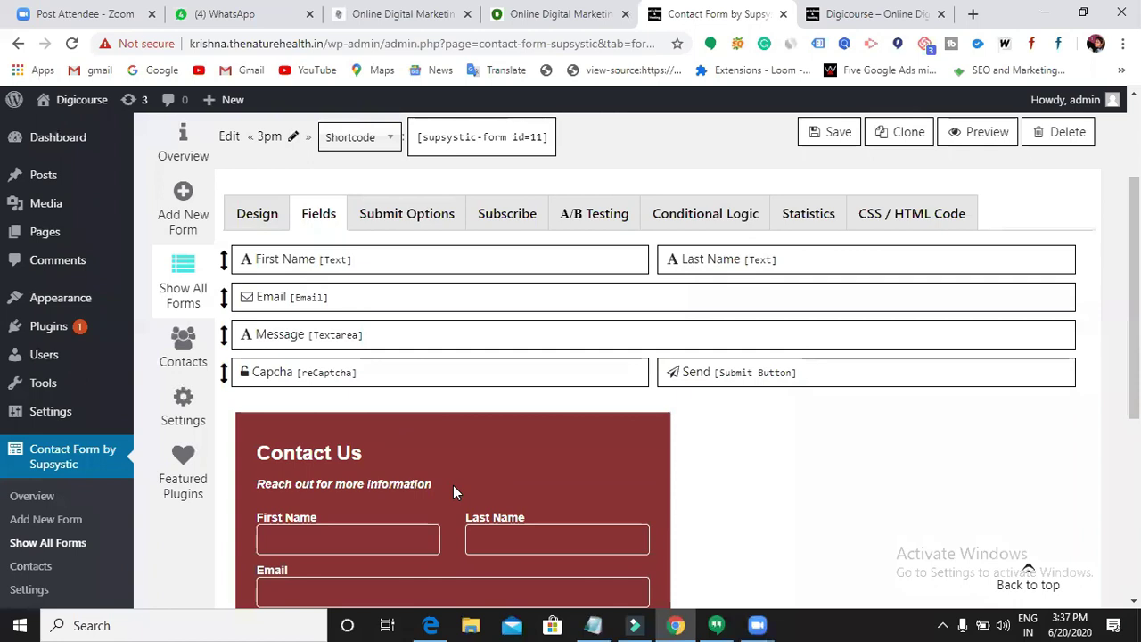
{"action": "scroll", "coordinate": [453, 492], "scroll_direction": "up", "scroll_amount": 1}
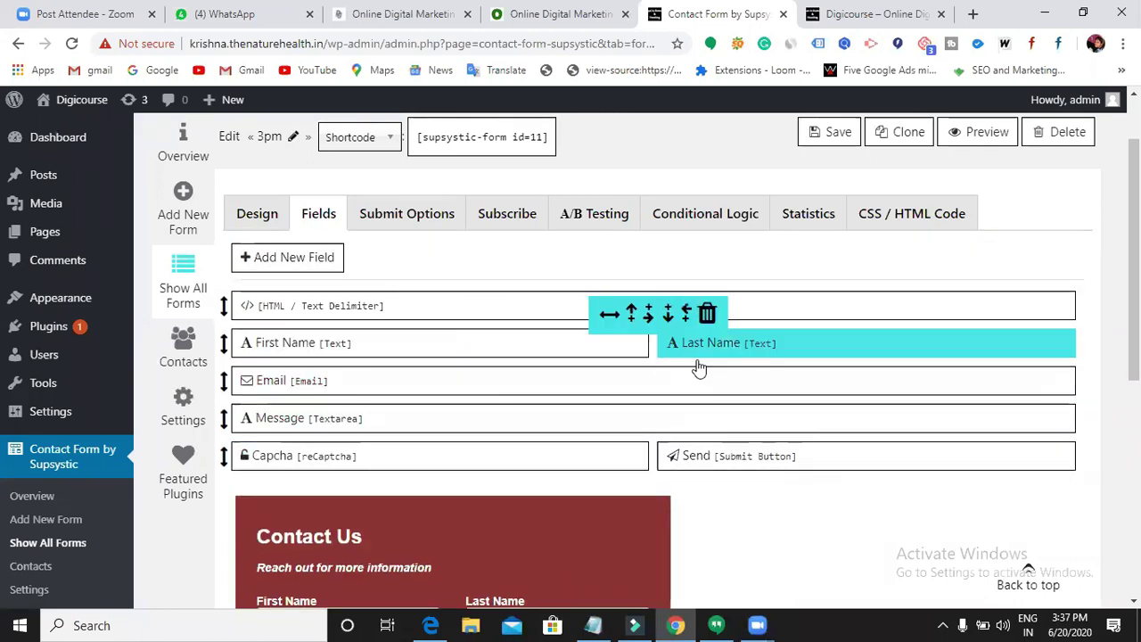
{"action": "scroll", "coordinate": [426, 461], "scroll_direction": "down", "scroll_amount": 2}
{"action": "scroll", "coordinate": [425, 461], "scroll_direction": "up", "scroll_amount": 2}
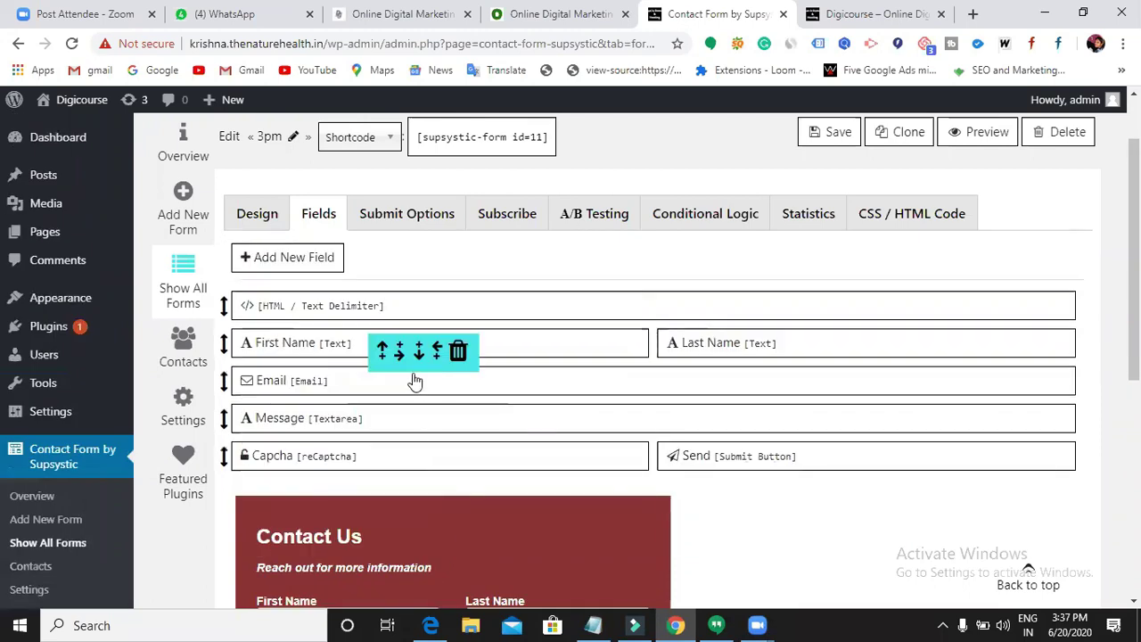
{"action": "left_click", "coordinate": [337, 343]}
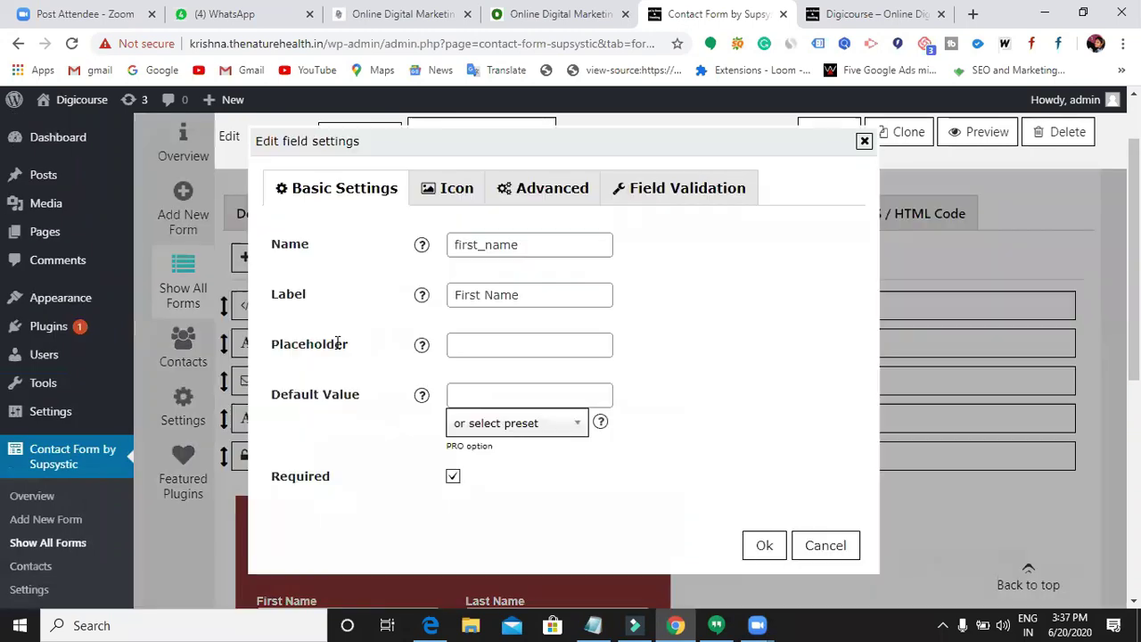
{"action": "left_click", "coordinate": [524, 244]}
{"action": "left_click", "coordinate": [536, 295]}
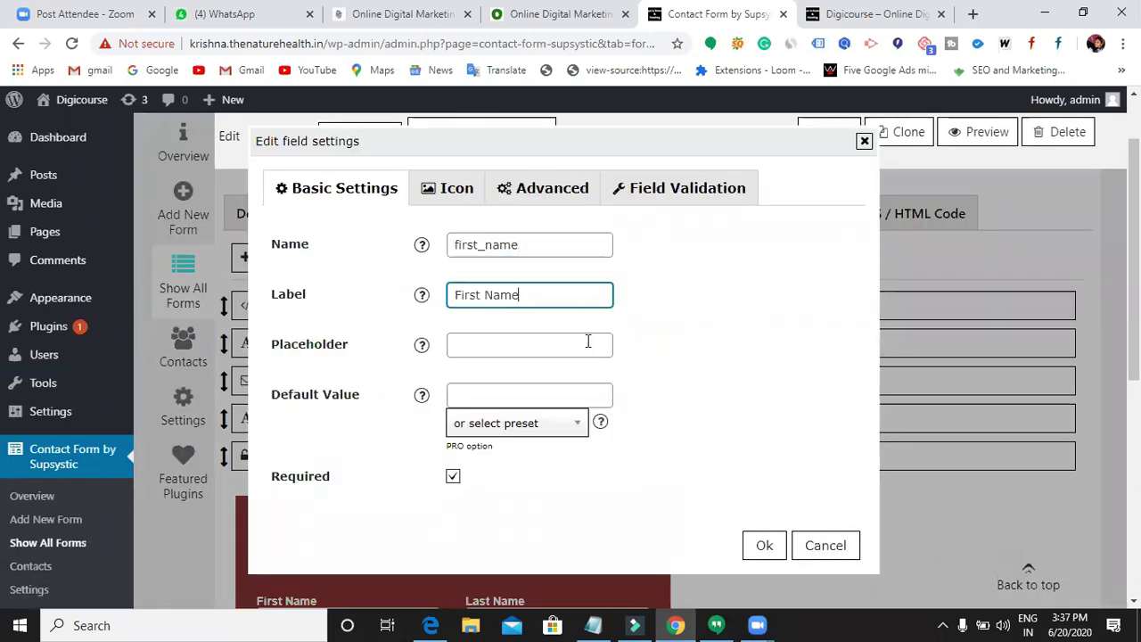
{"action": "left_click", "coordinate": [765, 547]}
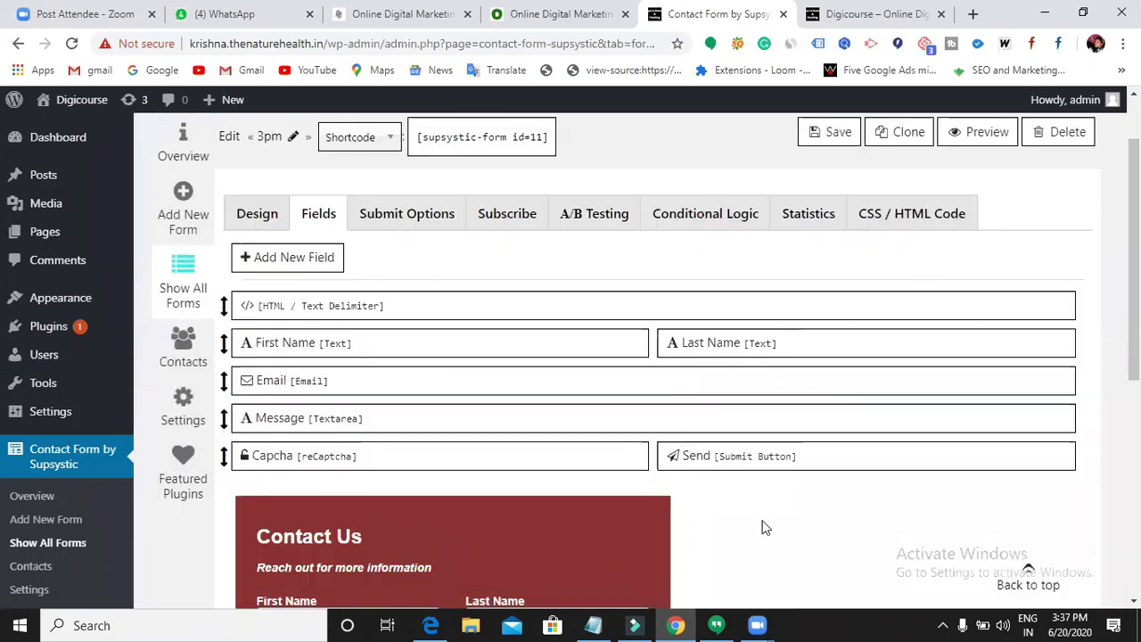
{"action": "left_click", "coordinate": [746, 351]}
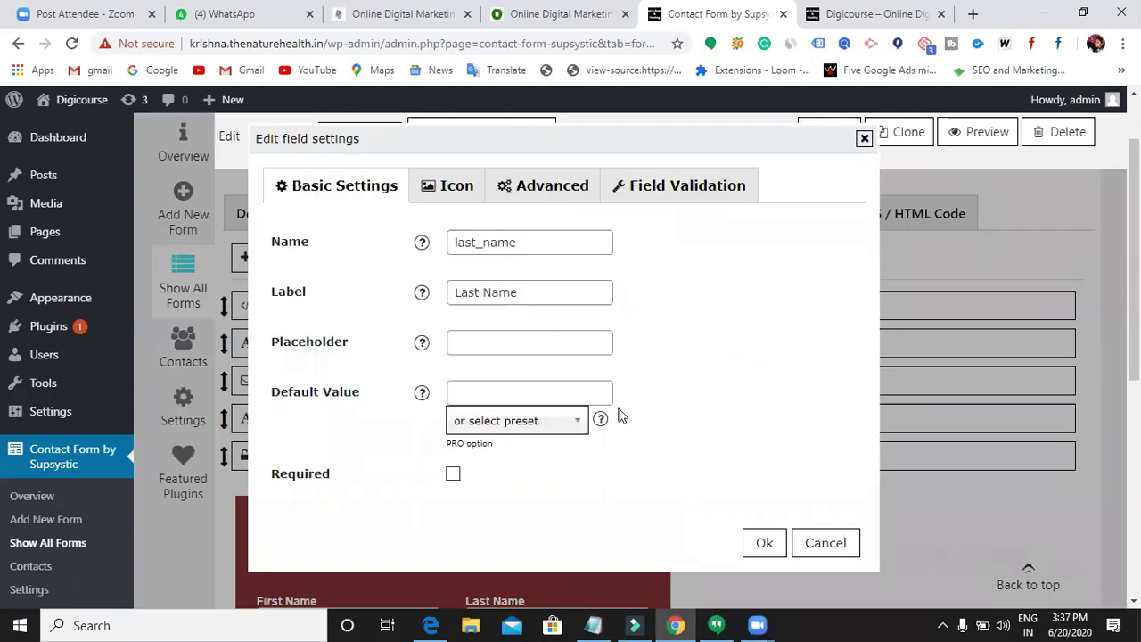
{"action": "left_click", "coordinate": [764, 546]}
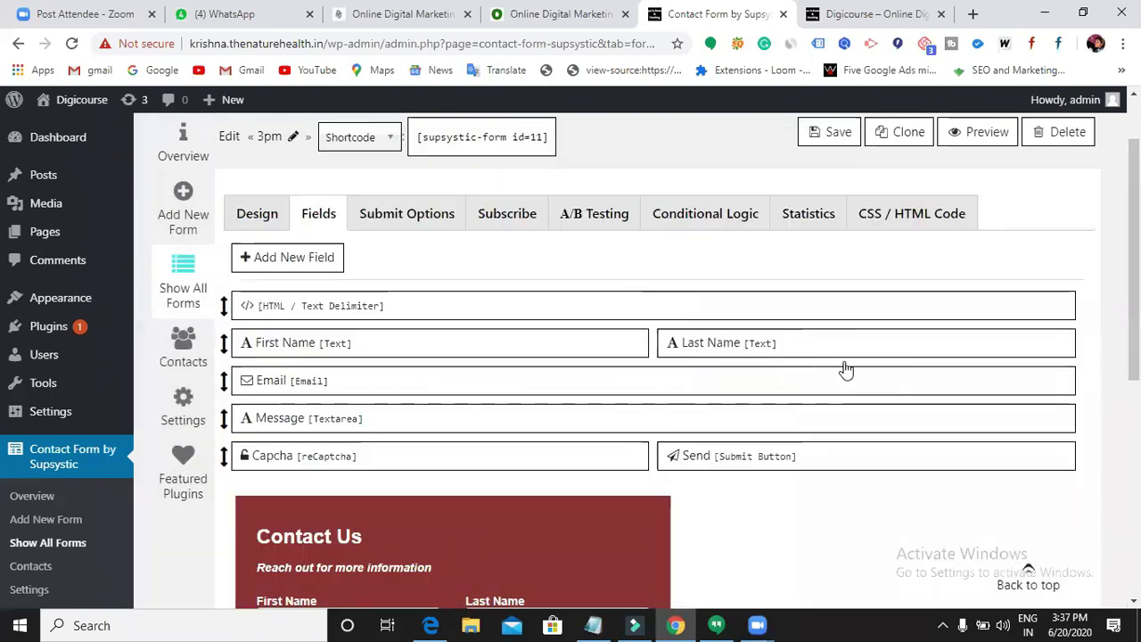
{"action": "mouse_move", "coordinate": [751, 341]}
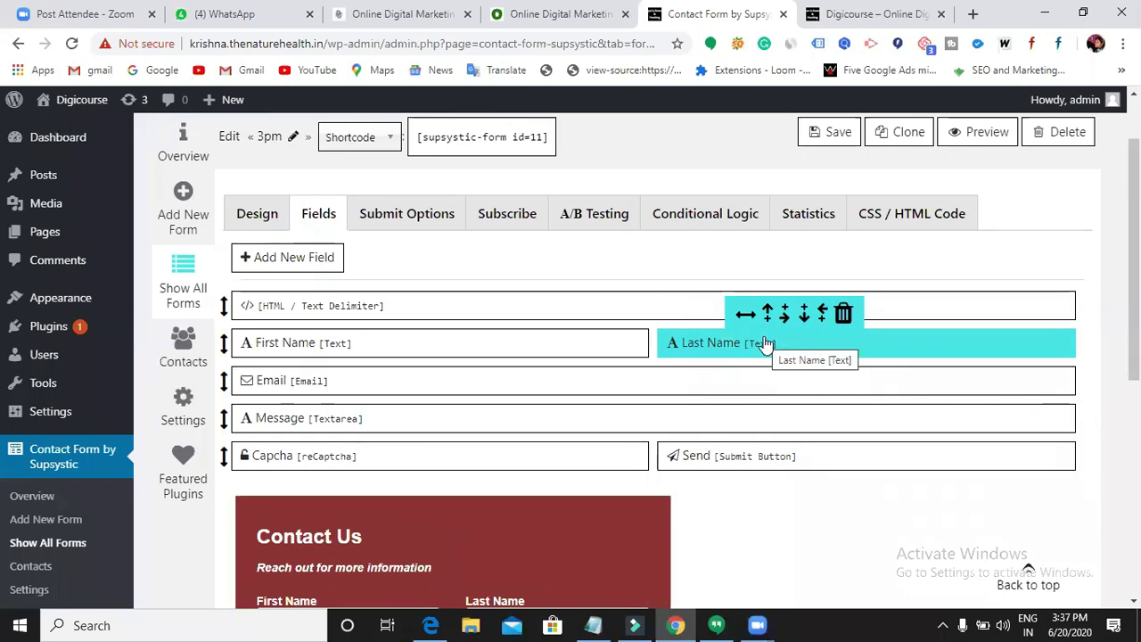
- Delete the Last Name field from the form
{"action": "left_click", "coordinate": [844, 315]}
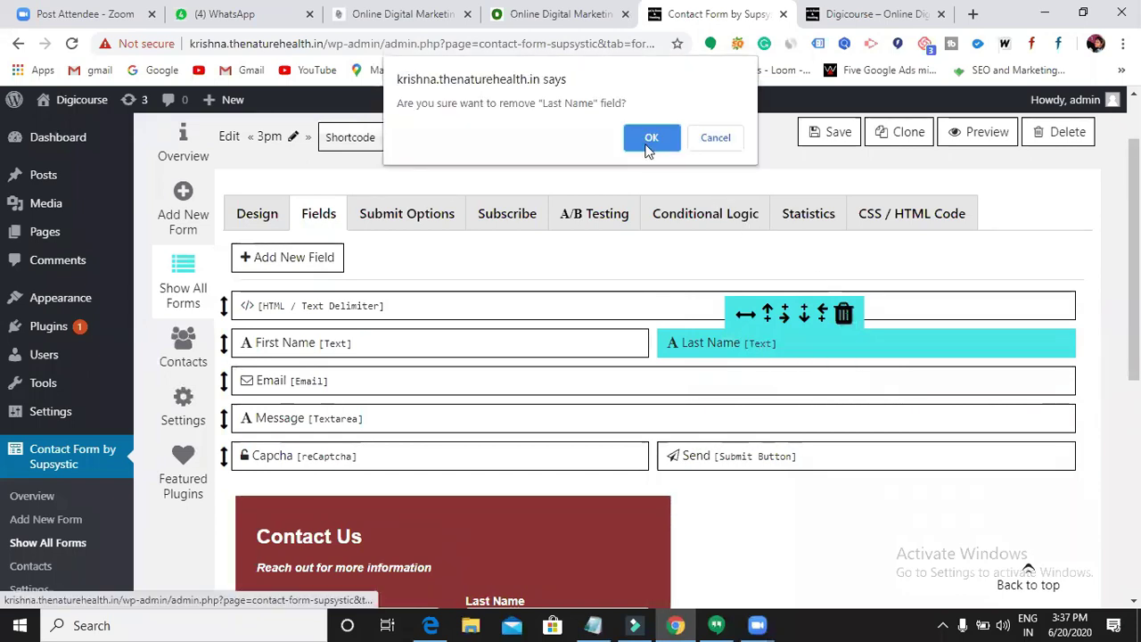
{"action": "left_click", "coordinate": [646, 143]}
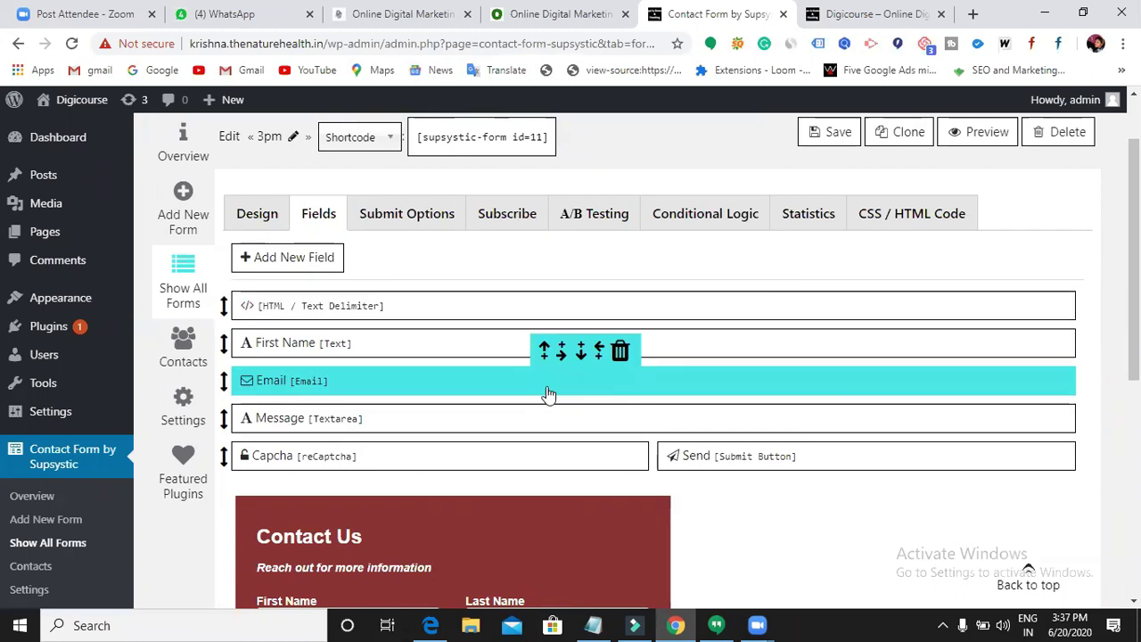
{"action": "scroll", "coordinate": [547, 392], "scroll_direction": "down", "scroll_amount": 1}
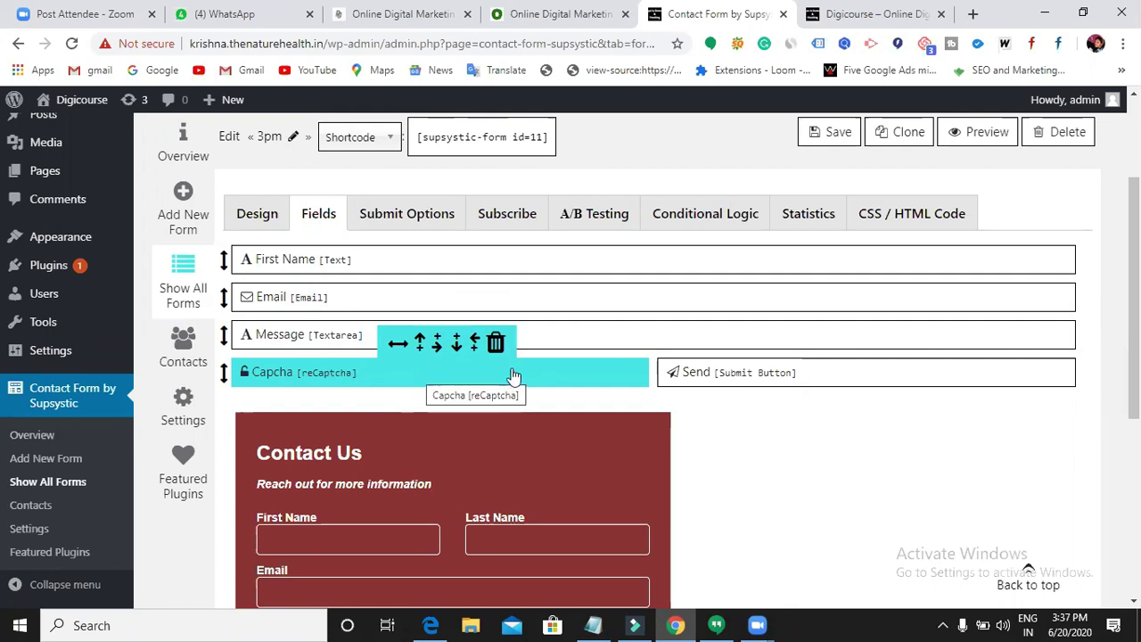
- Delete the Capcha field and save the form
{"action": "left_click", "coordinate": [496, 342]}
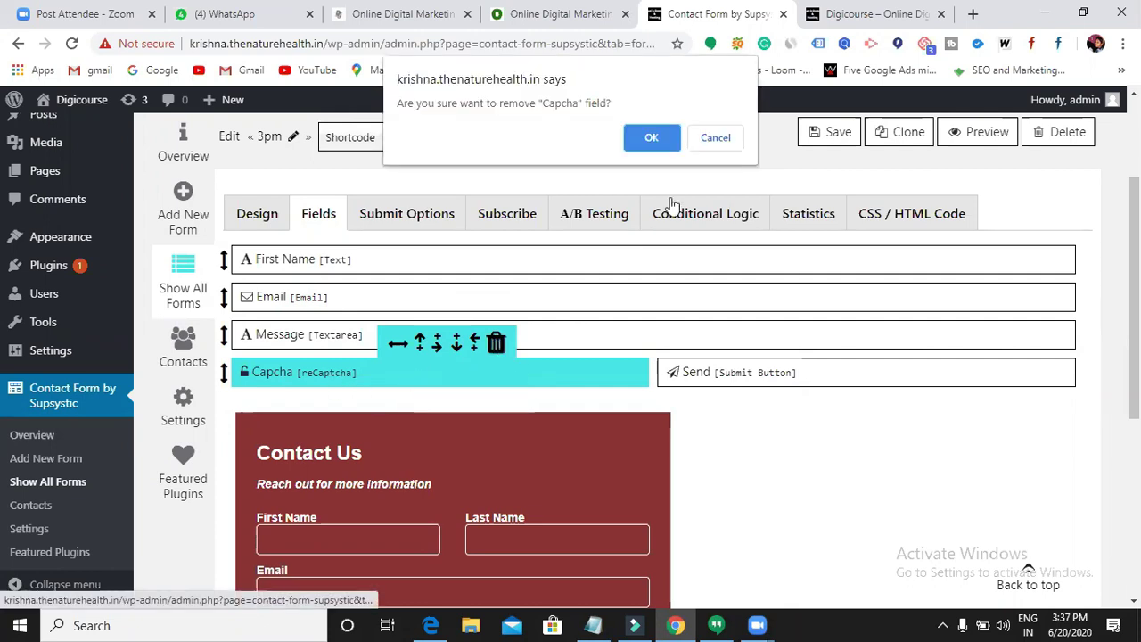
{"action": "left_click", "coordinate": [652, 139]}
{"action": "scroll", "coordinate": [580, 520], "scroll_direction": "down", "scroll_amount": 3}
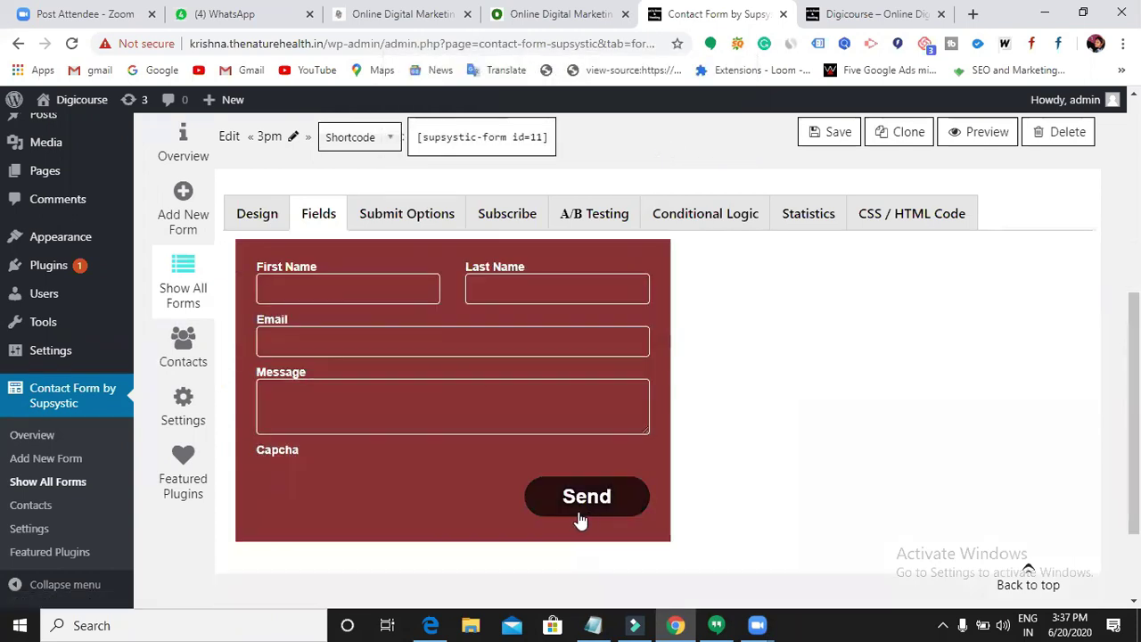
{"action": "scroll", "coordinate": [579, 520], "scroll_direction": "up", "scroll_amount": 3}
{"action": "left_click", "coordinate": [830, 132]}
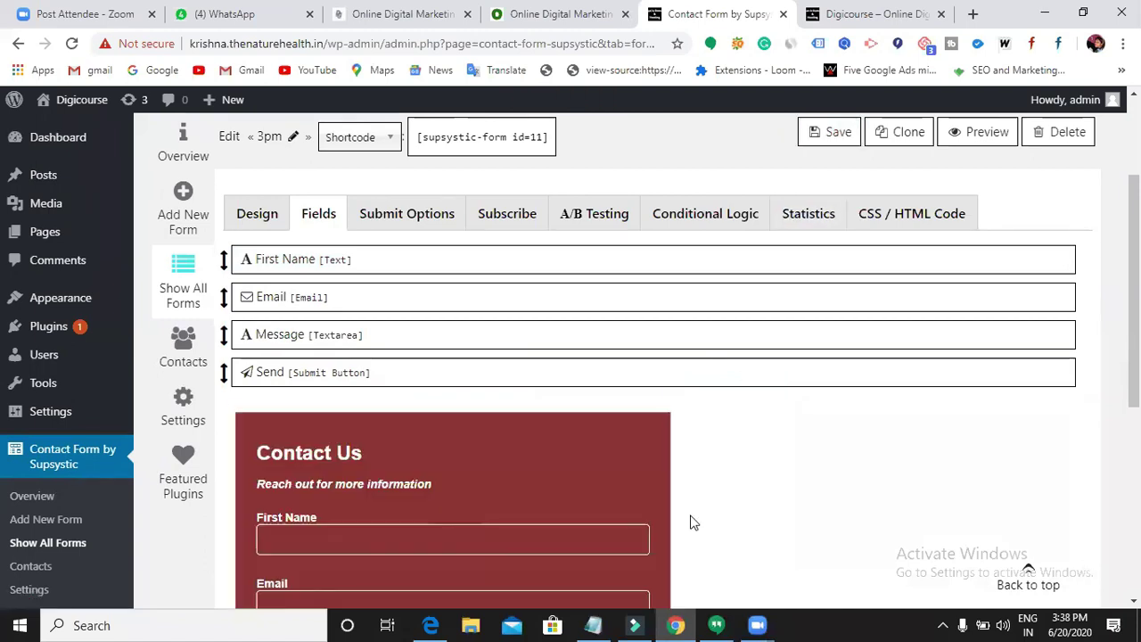
- Bring up the new-field type list (Text, Email, Date, reCaptcha) from the Fields list
{"action": "scroll", "coordinate": [694, 523], "scroll_direction": "down", "scroll_amount": 3}
{"action": "scroll", "coordinate": [428, 457], "scroll_direction": "up", "scroll_amount": 2}
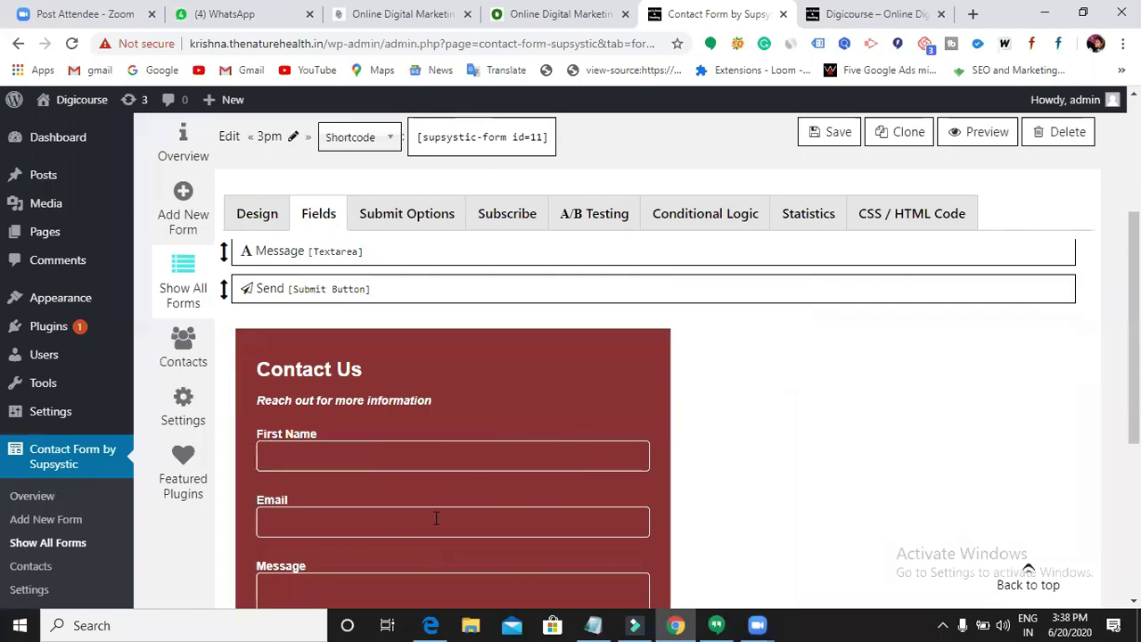
{"action": "scroll", "coordinate": [451, 509], "scroll_direction": "down", "scroll_amount": 1}
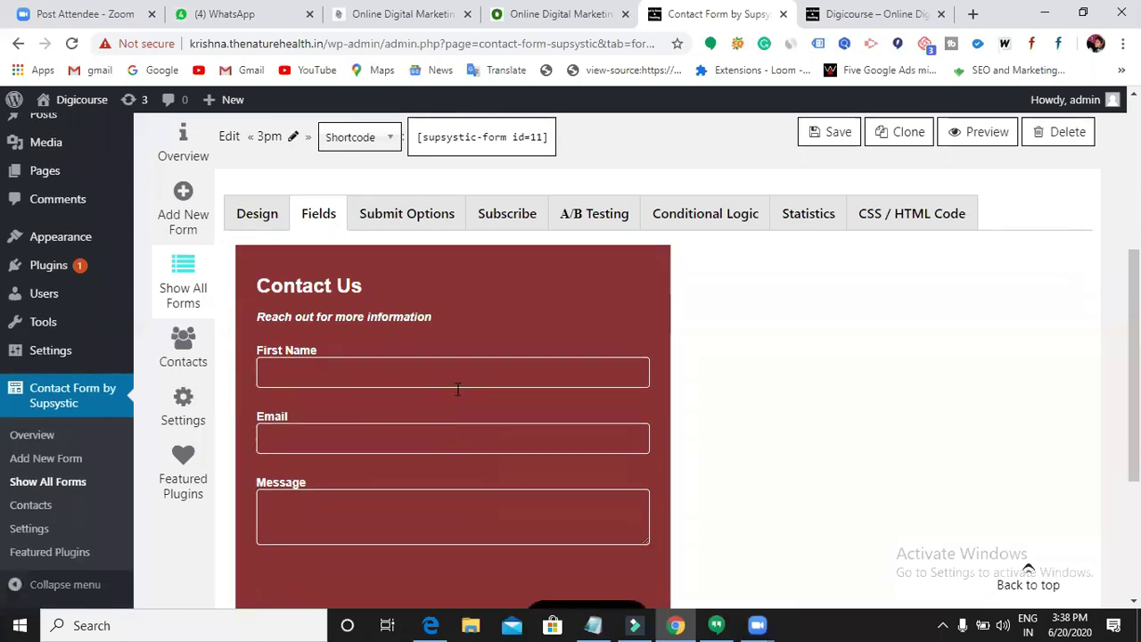
{"action": "scroll", "coordinate": [448, 428], "scroll_direction": "up", "scroll_amount": 4}
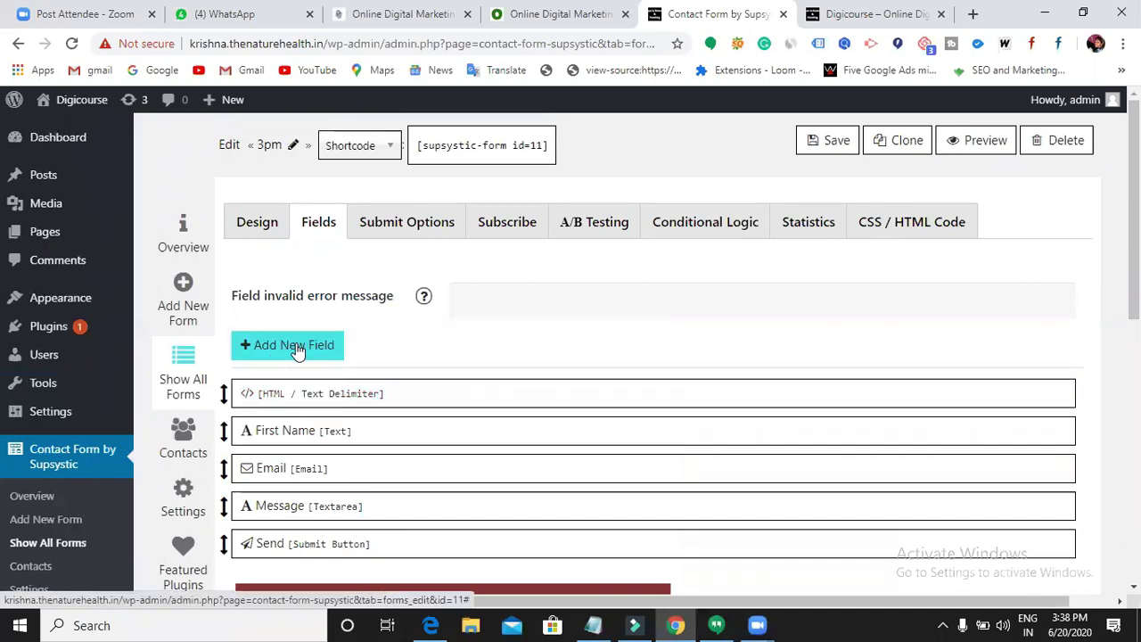
{"action": "mouse_move", "coordinate": [449, 438]}
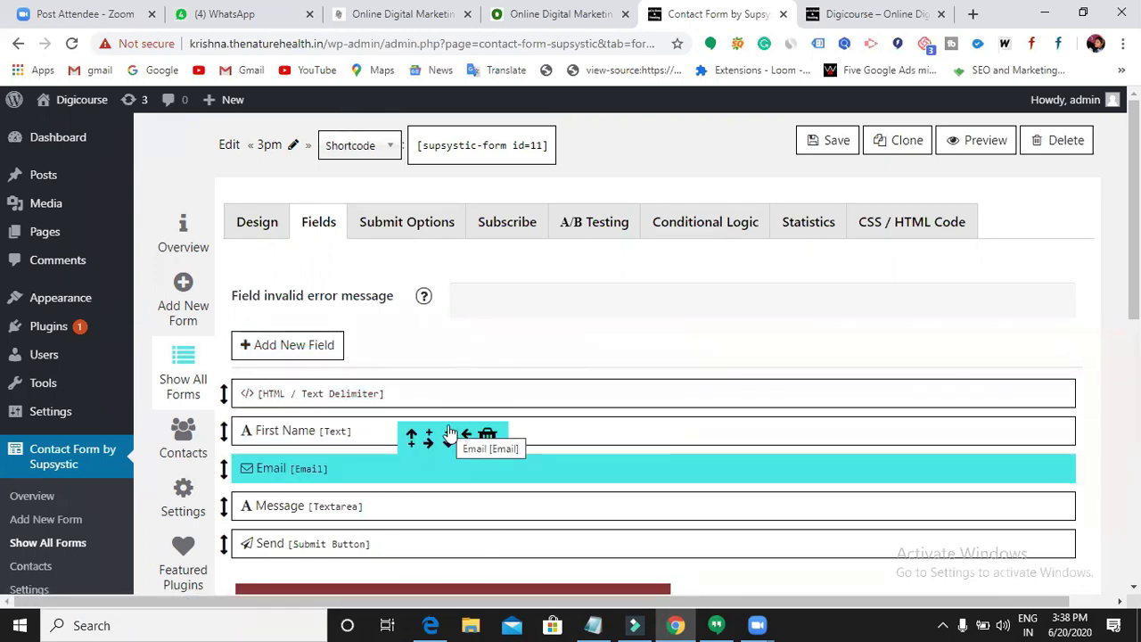
{"action": "left_click", "coordinate": [294, 345]}
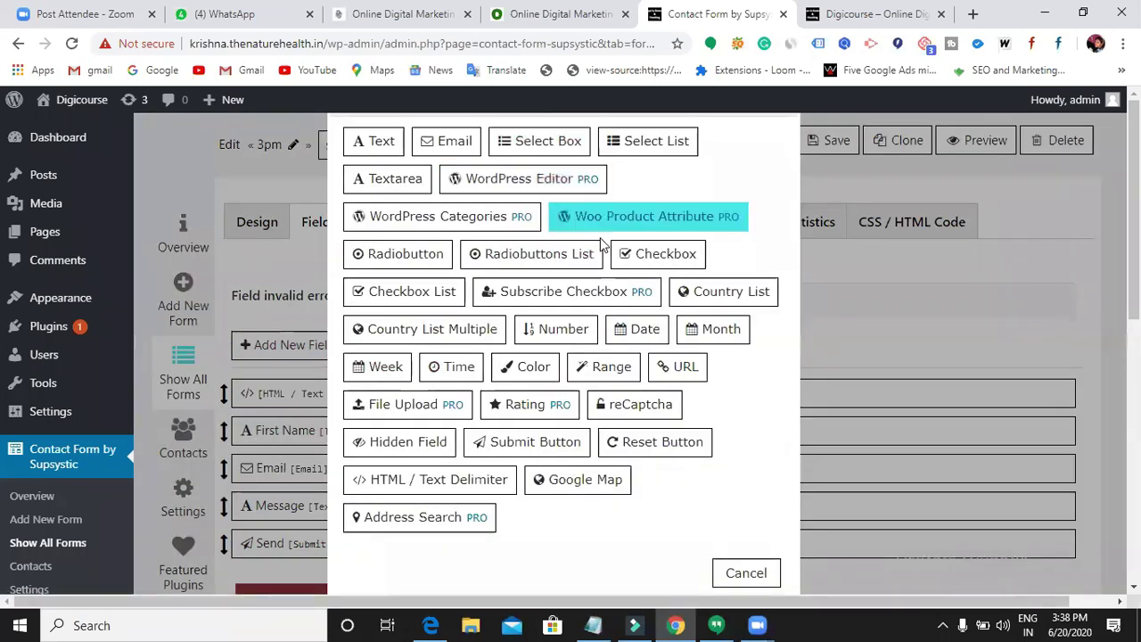
- Add a Number field with Name 'Number' and placeholder 'Number'
{"action": "left_click", "coordinate": [567, 330]}
{"action": "left_click", "coordinate": [515, 229]}
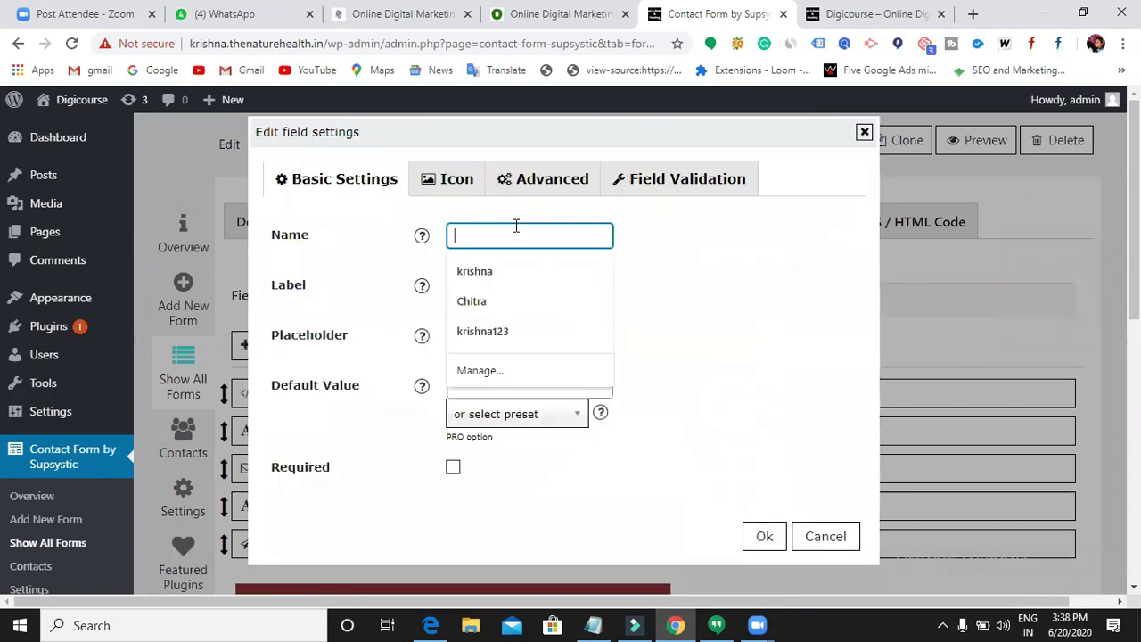
{"action": "left_click", "coordinate": [770, 318]}
{"action": "left_click", "coordinate": [526, 237]}
{"action": "type", "text": "Number"}
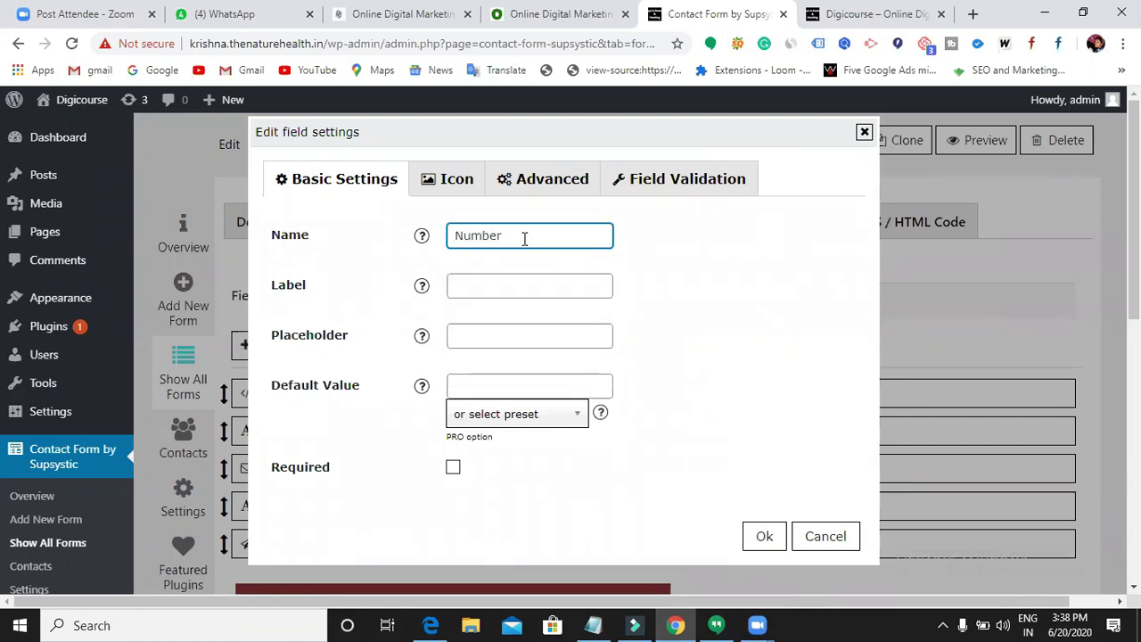
{"action": "left_click", "coordinate": [518, 335]}
{"action": "type", "text": "Number"}
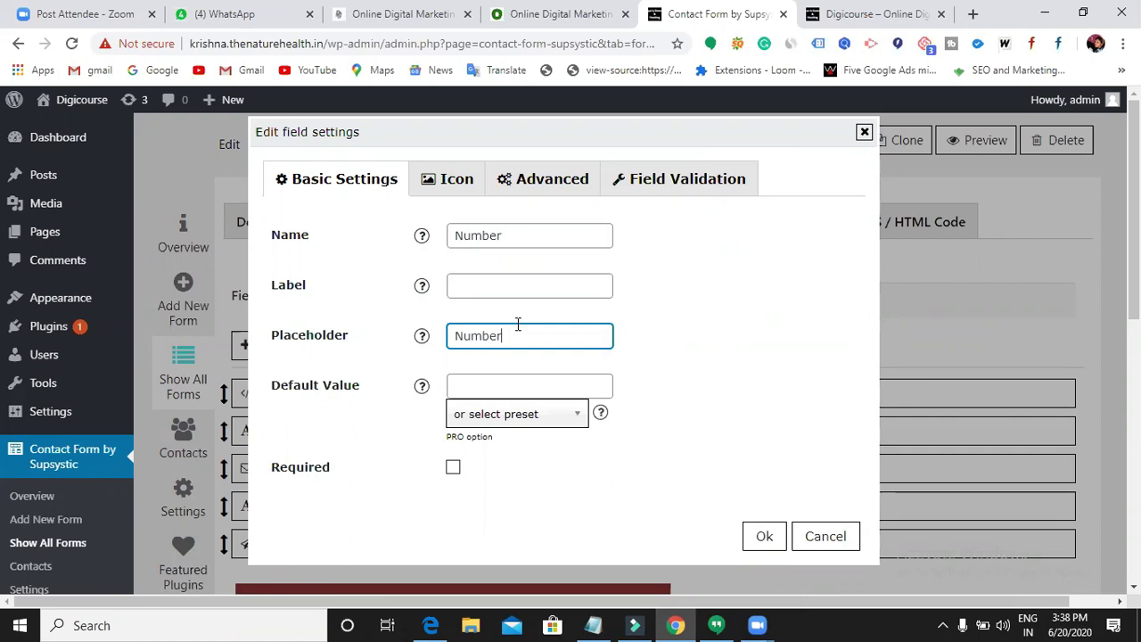
{"action": "left_click", "coordinate": [767, 537]}
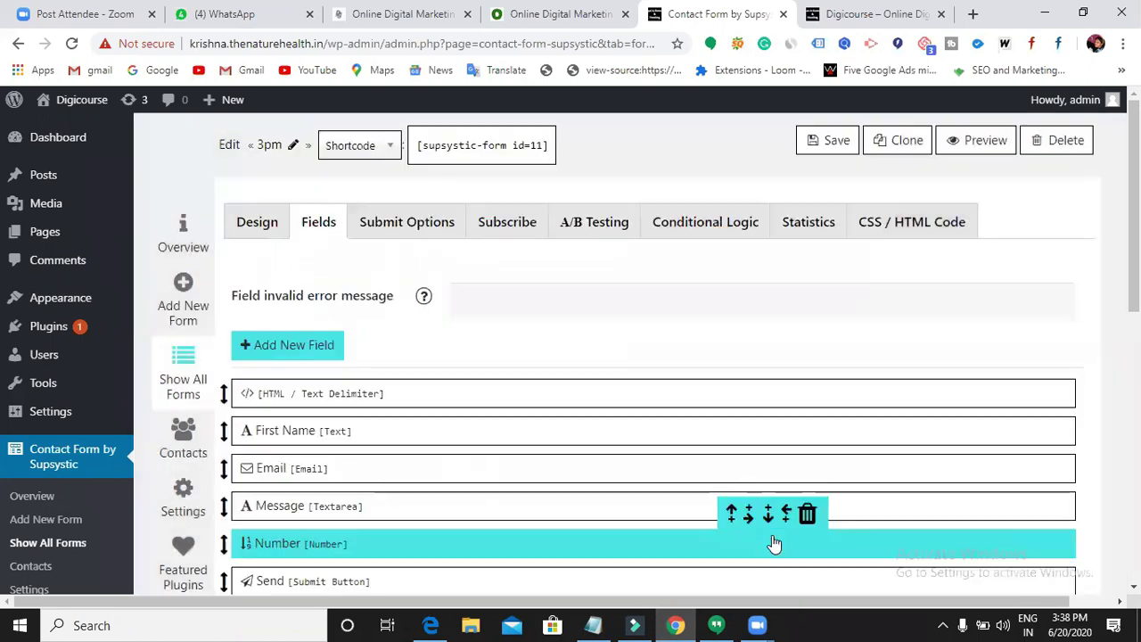
- Move the Number field up above Email, right after First Name, and save
{"action": "scroll", "coordinate": [494, 466], "scroll_direction": "down", "scroll_amount": 2}
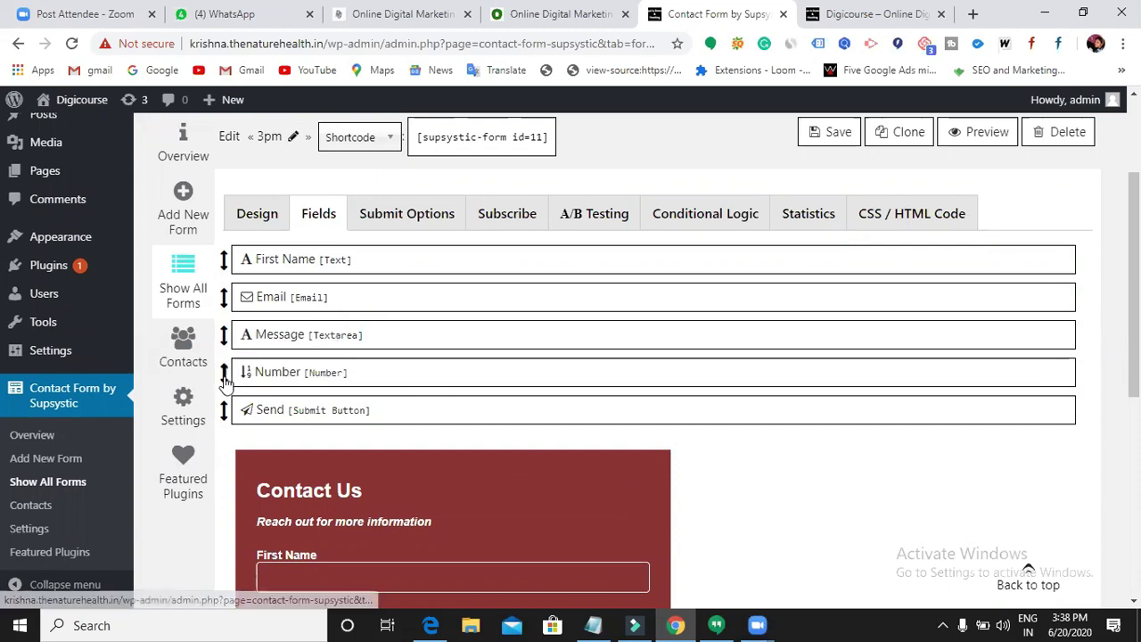
{"action": "left_click_drag", "start_coordinate": [227, 380], "coordinate": [224, 332]}
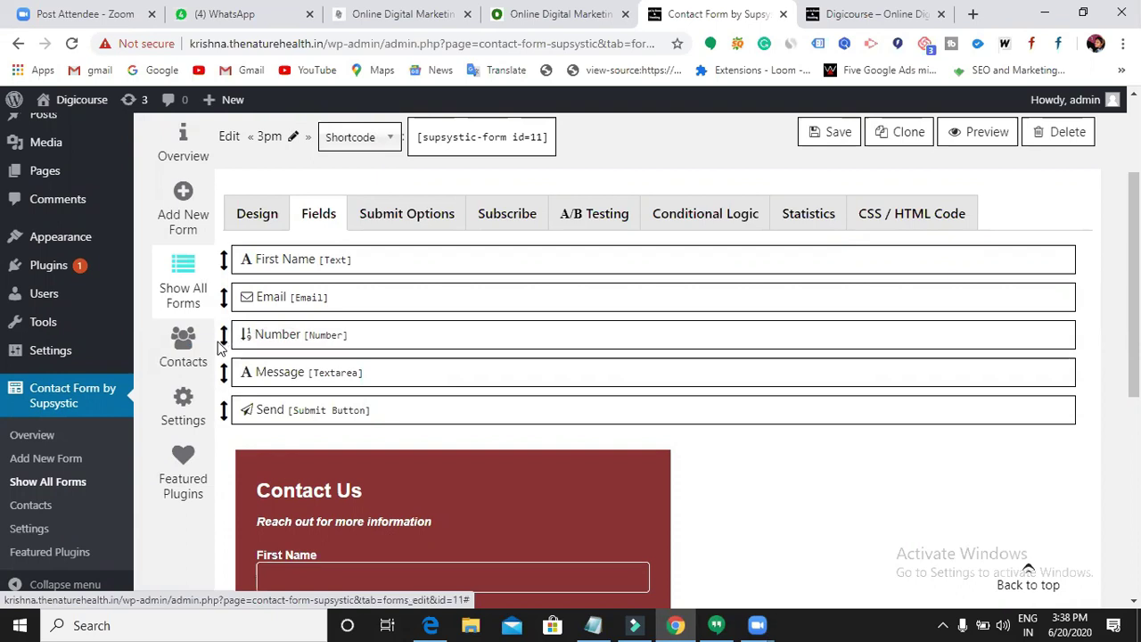
{"action": "left_click_drag", "start_coordinate": [225, 333], "coordinate": [225, 287]}
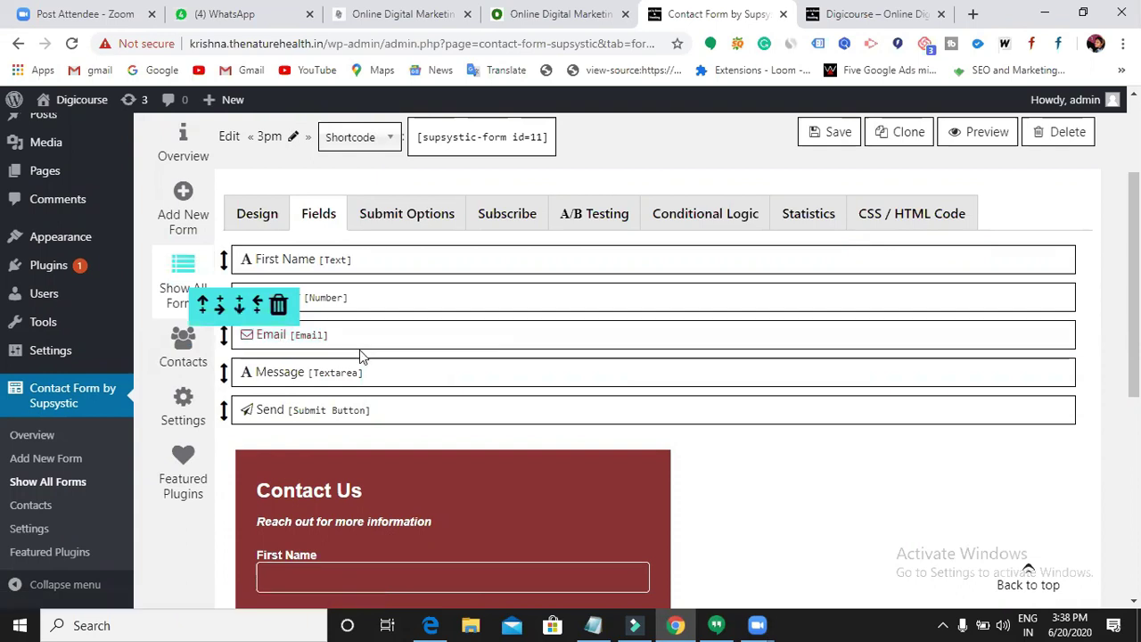
{"action": "left_click", "coordinate": [830, 136]}
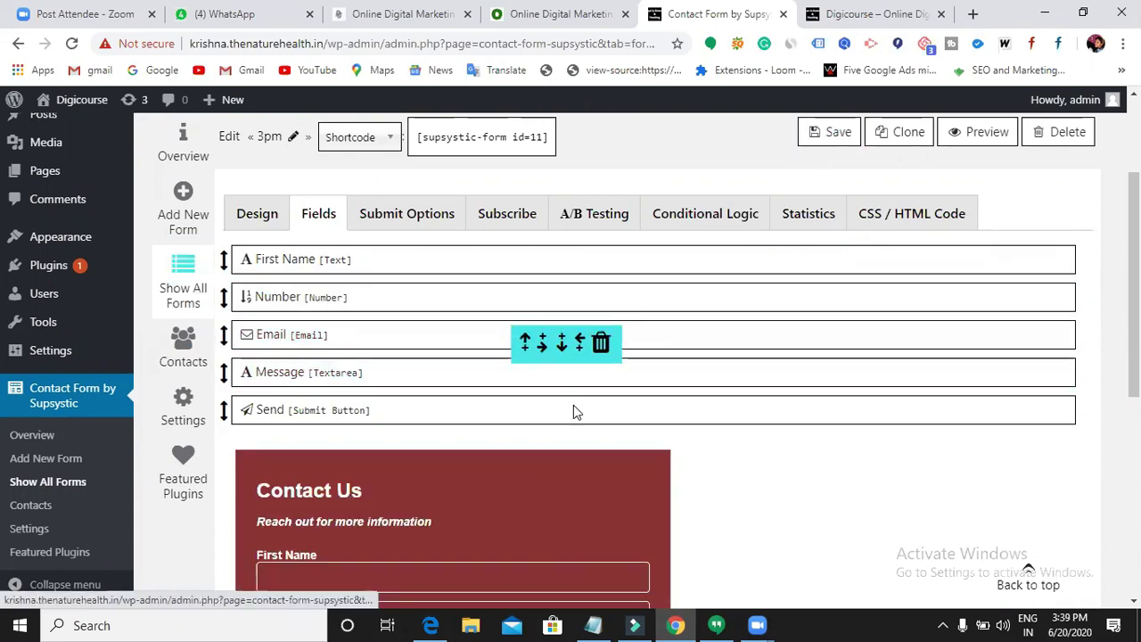
- Try the Number, Email and Message inputs in the form preview
{"action": "scroll", "coordinate": [438, 447], "scroll_direction": "down", "scroll_amount": 4}
{"action": "scroll", "coordinate": [438, 450], "scroll_direction": "up", "scroll_amount": 2}
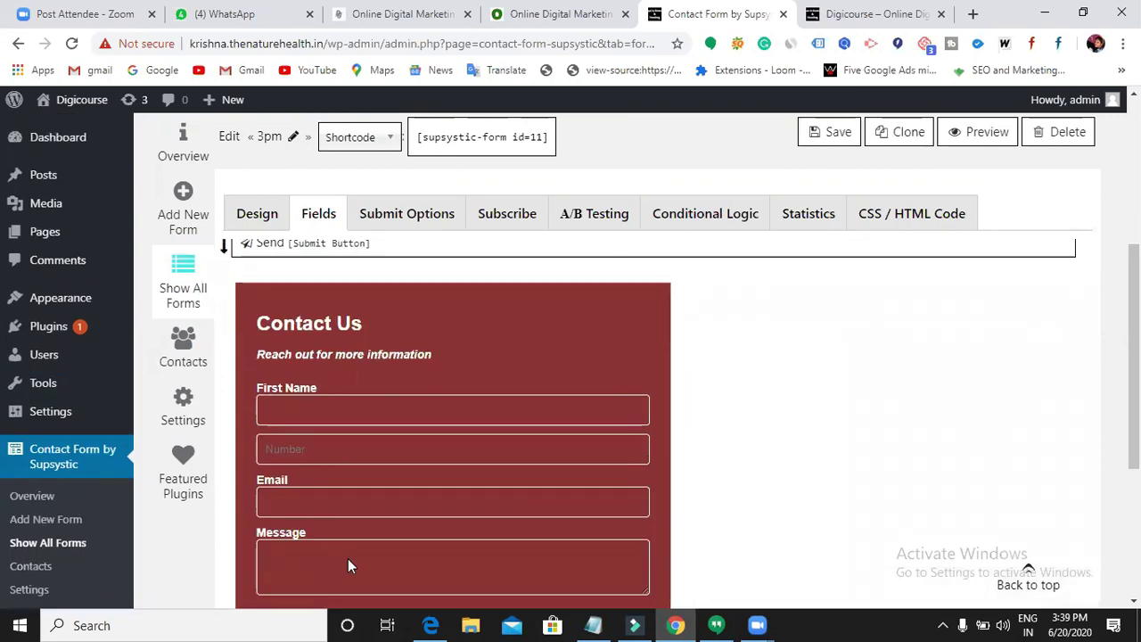
{"action": "scroll", "coordinate": [348, 558], "scroll_direction": "down", "scroll_amount": 1}
{"action": "left_click", "coordinate": [288, 366]}
{"action": "left_click", "coordinate": [310, 417]}
{"action": "left_click", "coordinate": [385, 480]}
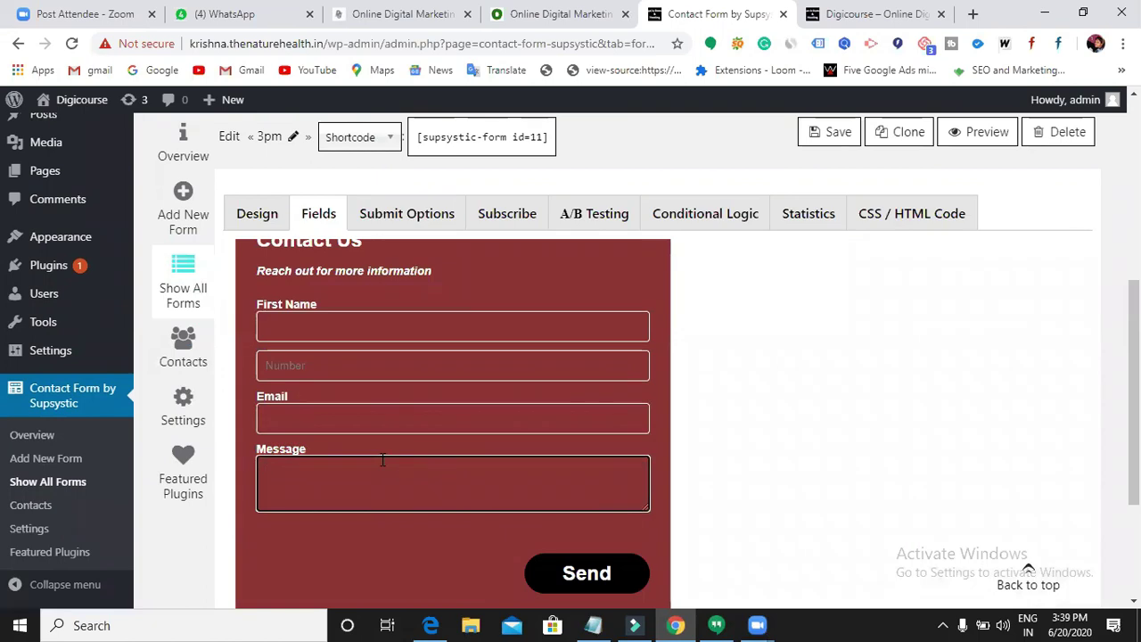
{"action": "left_click", "coordinate": [326, 368]}
{"action": "left_click", "coordinate": [390, 299]}
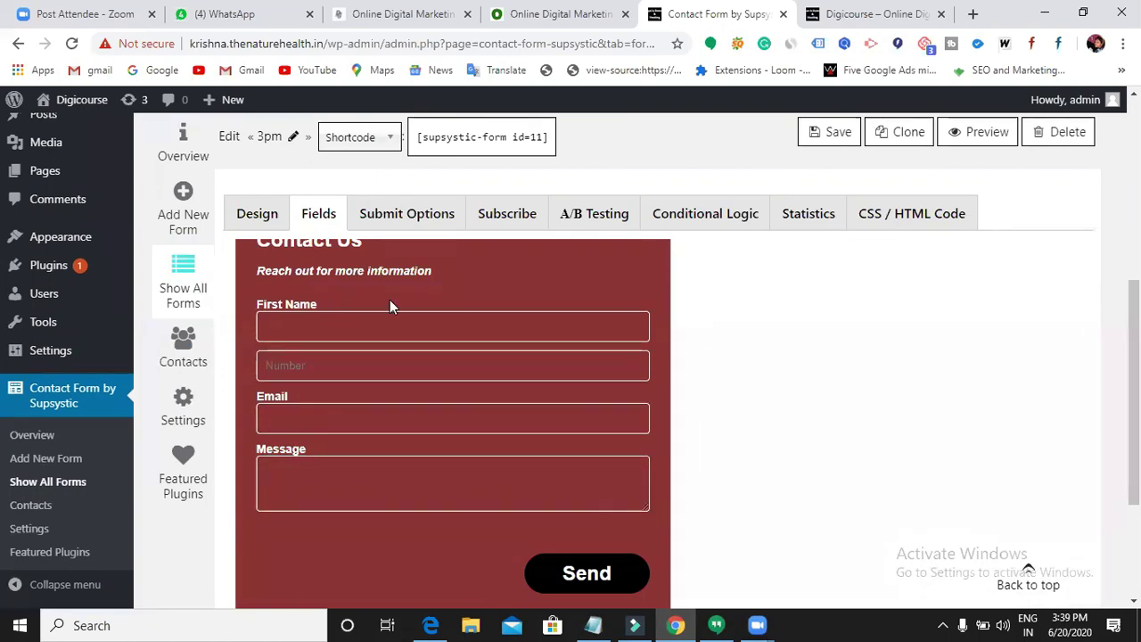
{"action": "left_click", "coordinate": [516, 358]}
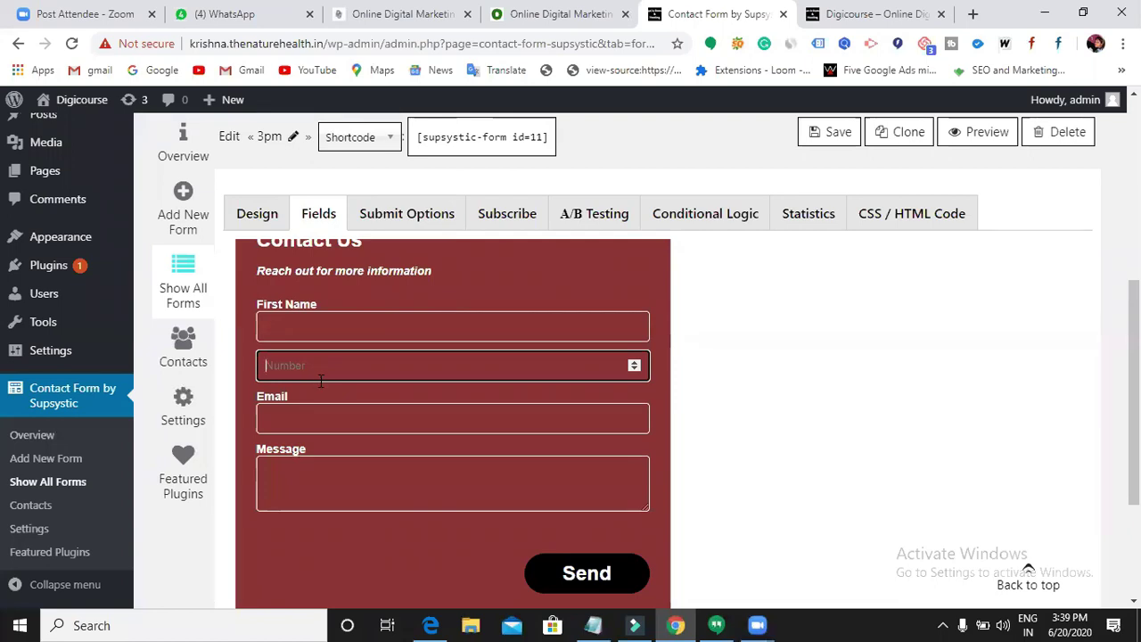
{"action": "scroll", "coordinate": [378, 434], "scroll_direction": "up", "scroll_amount": 5}
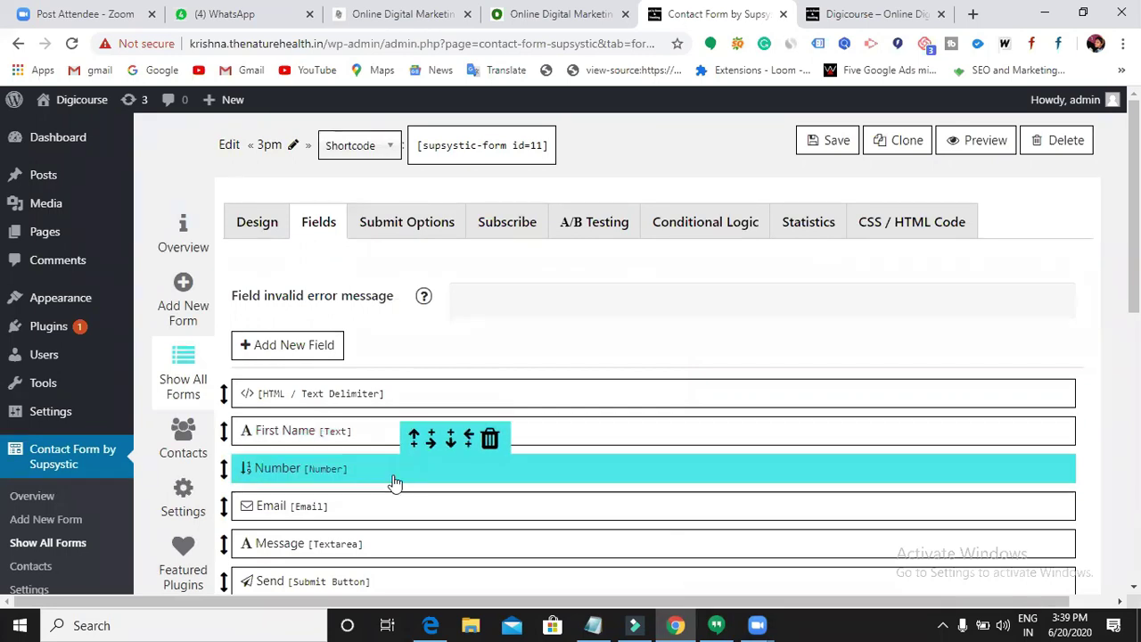
{"action": "left_click", "coordinate": [356, 439]}
{"action": "left_click", "coordinate": [560, 233]}
{"action": "left_click", "coordinate": [558, 282]}
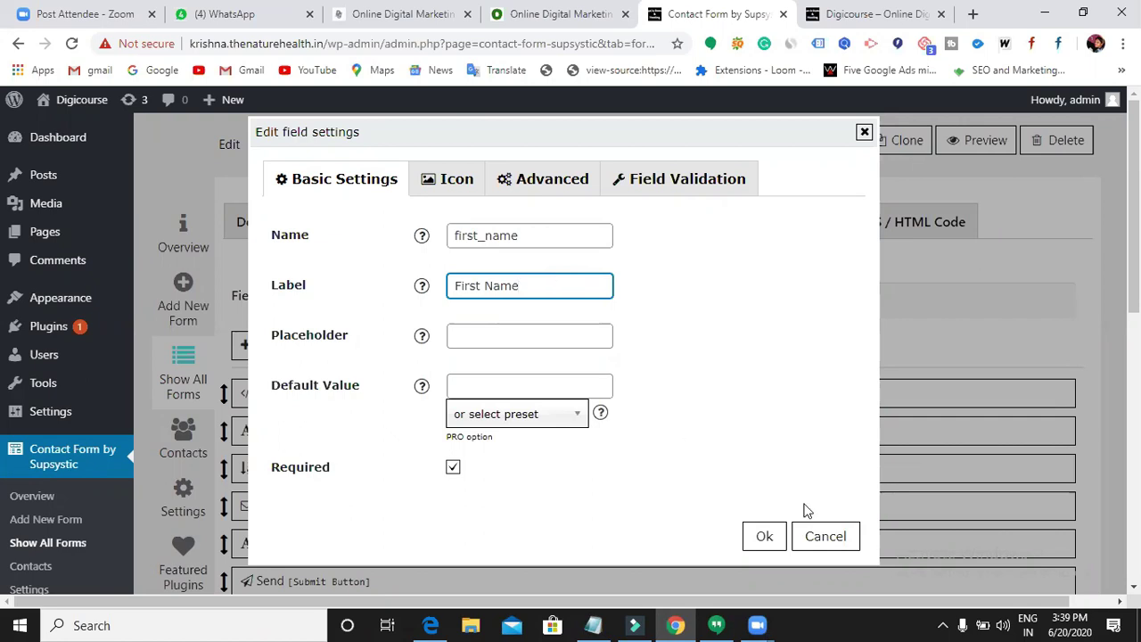
{"action": "left_click", "coordinate": [836, 541]}
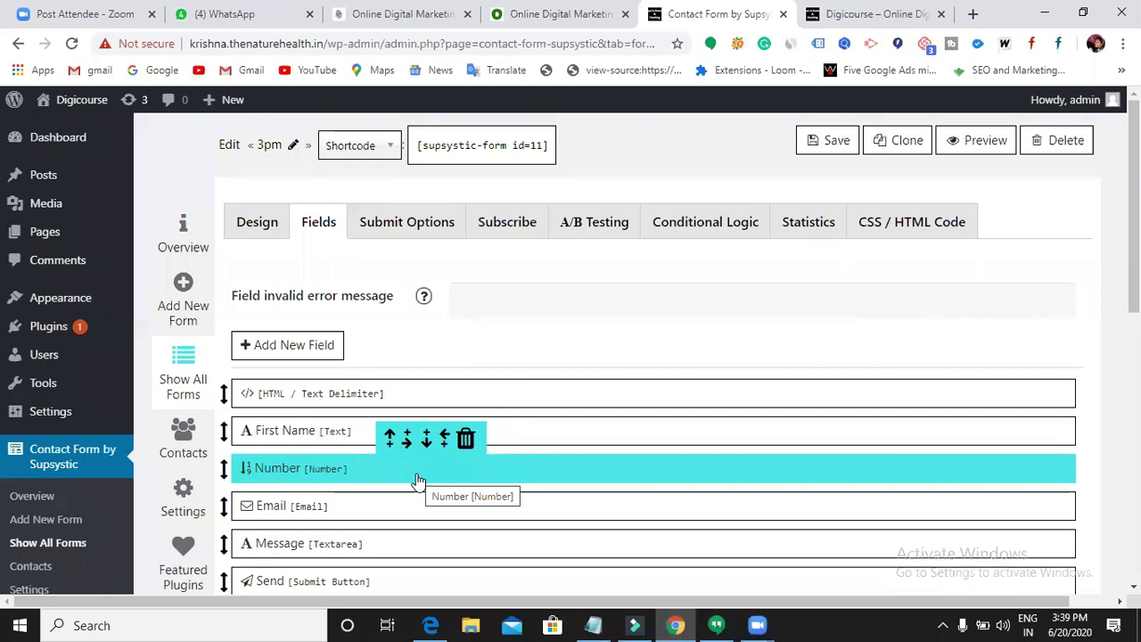
{"action": "scroll", "coordinate": [418, 483], "scroll_direction": "down", "scroll_amount": 1}
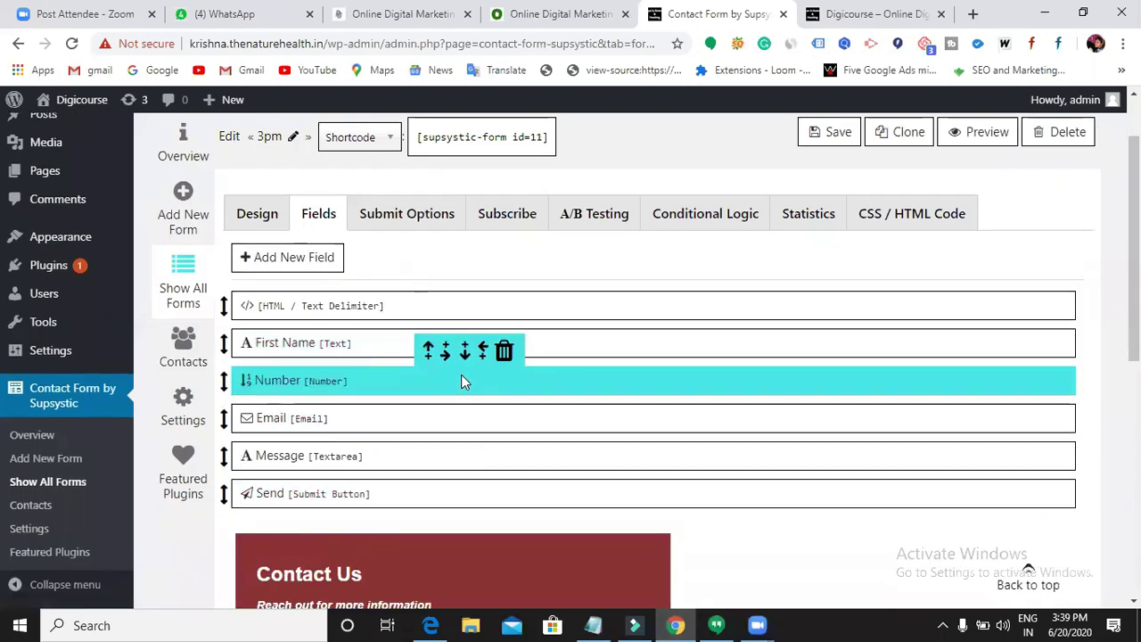
- Give the Number field name Contact_Number, label Contact Number, and an empty placeholder
{"action": "left_click", "coordinate": [462, 379]}
{"action": "left_click", "coordinate": [501, 293]}
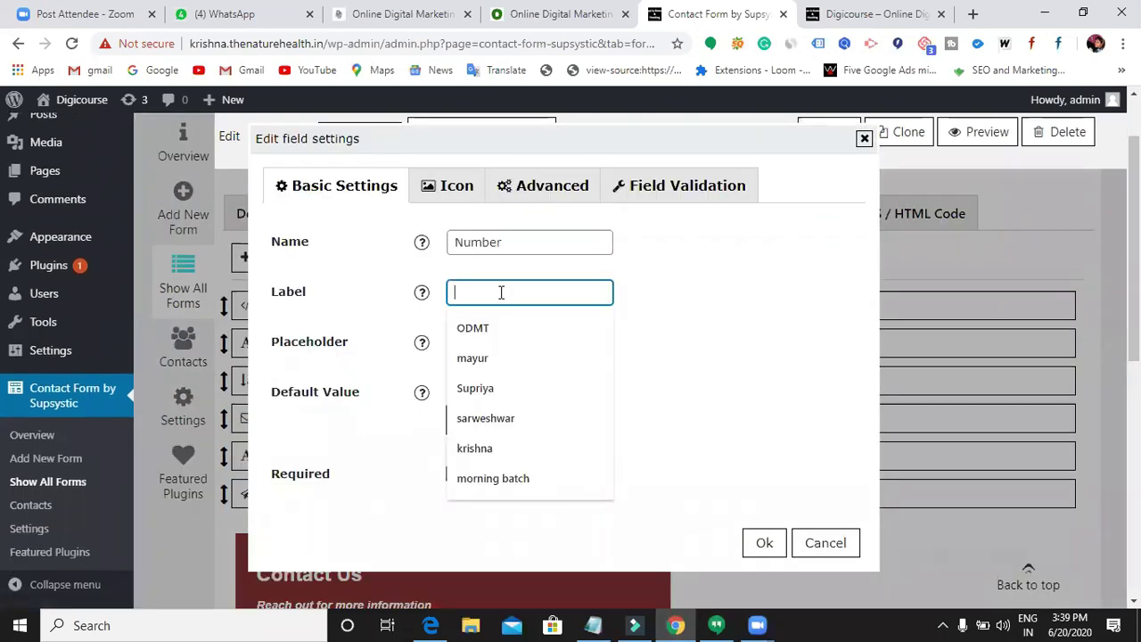
{"action": "type", "text": "Contact Num"}
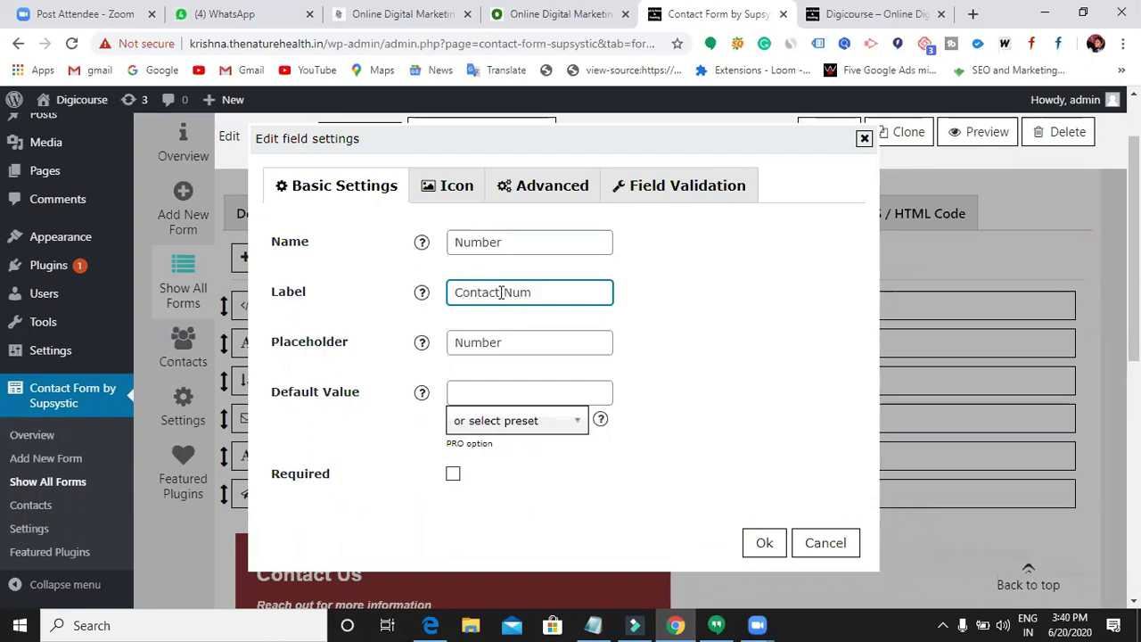
{"action": "left_click", "coordinate": [522, 342]}
{"action": "key", "text": "BackSpace"}
{"action": "key", "text": "BackSpace"}
{"action": "key", "text": "BackSpace"}
{"action": "key", "text": "BackSpace"}
{"action": "key", "text": "BackSpace"}
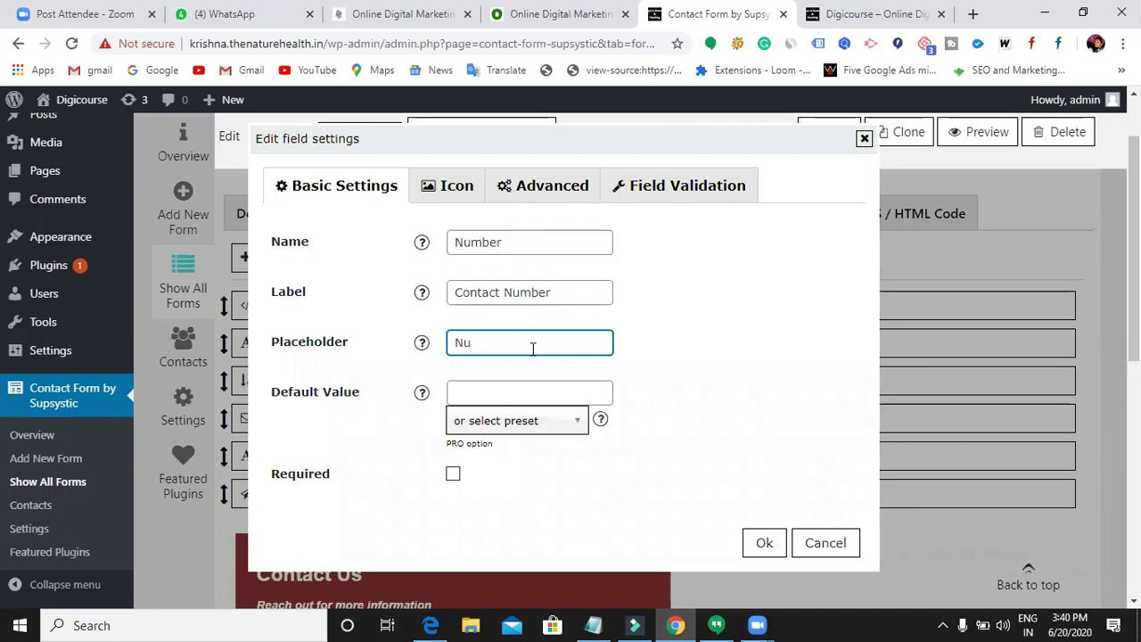
{"action": "left_click", "coordinate": [456, 241]}
{"action": "type", "text": "Con"}
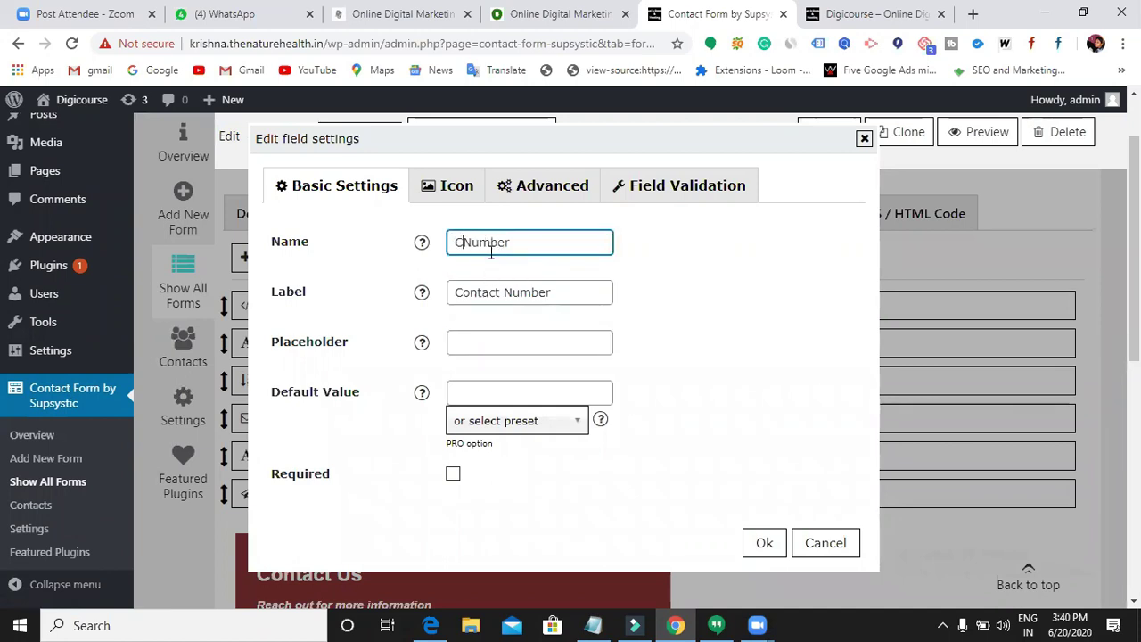
{"action": "type", "text": "tact"}
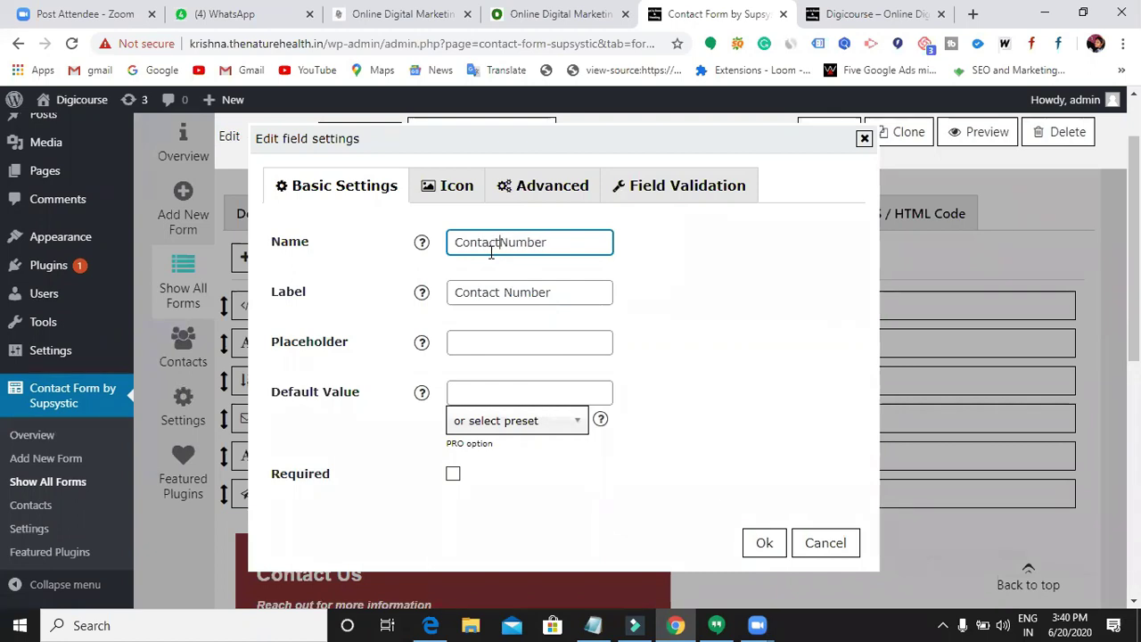
{"action": "type", "text": "_"}
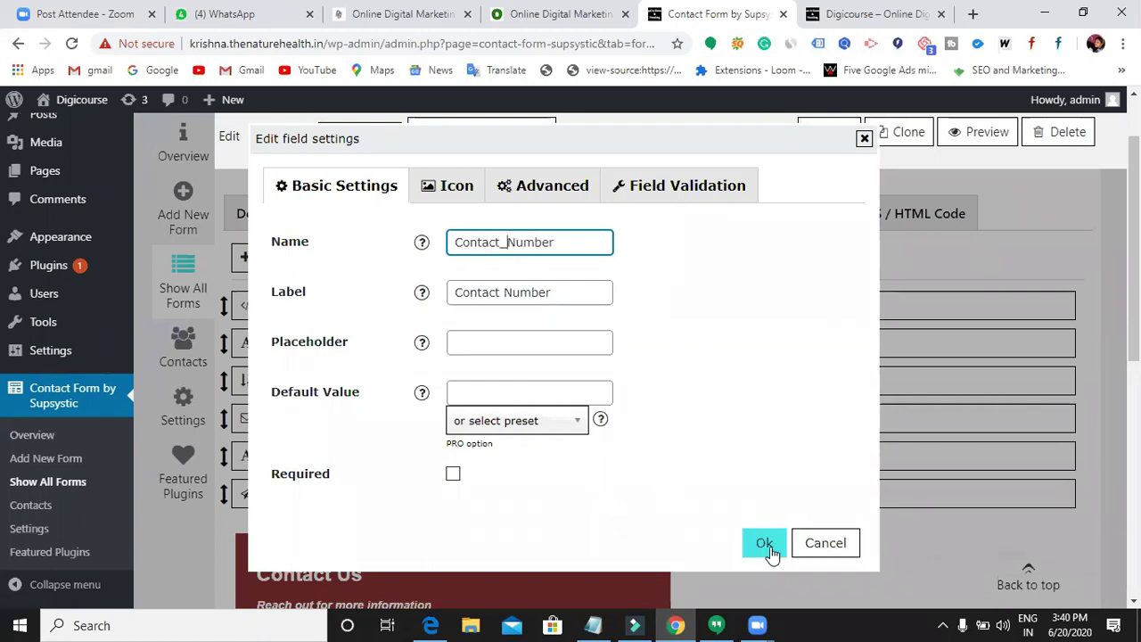
{"action": "left_click", "coordinate": [767, 546]}
- Save the Supsystic form with its new Contact Number field, then switch to the live About Us page
{"action": "scroll", "coordinate": [377, 477], "scroll_direction": "down", "scroll_amount": 3}
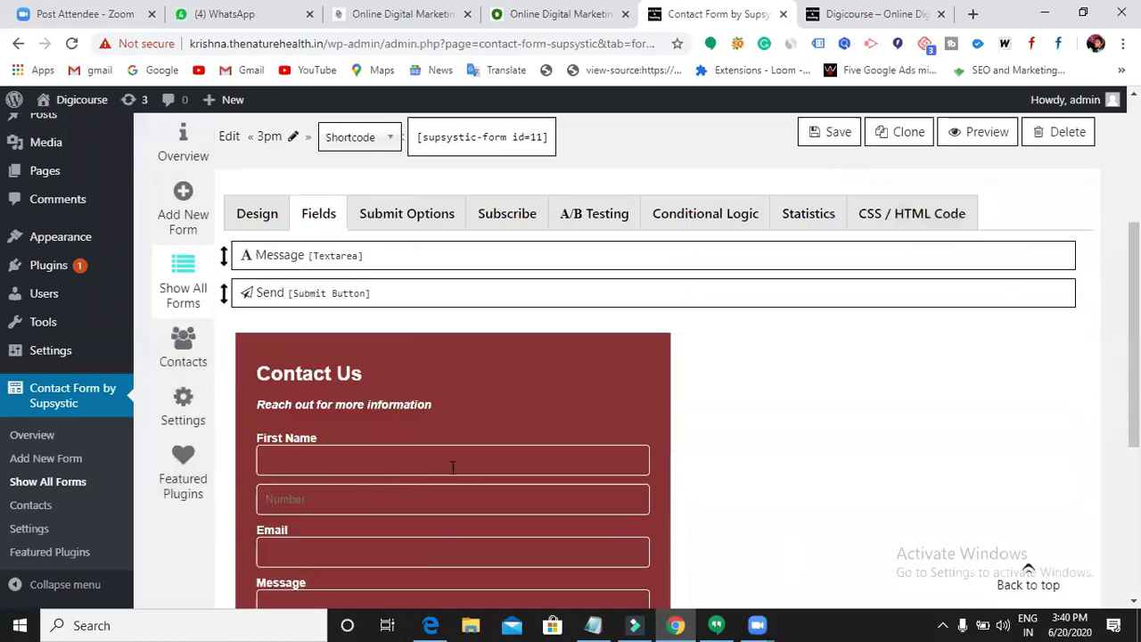
{"action": "left_click", "coordinate": [829, 132]}
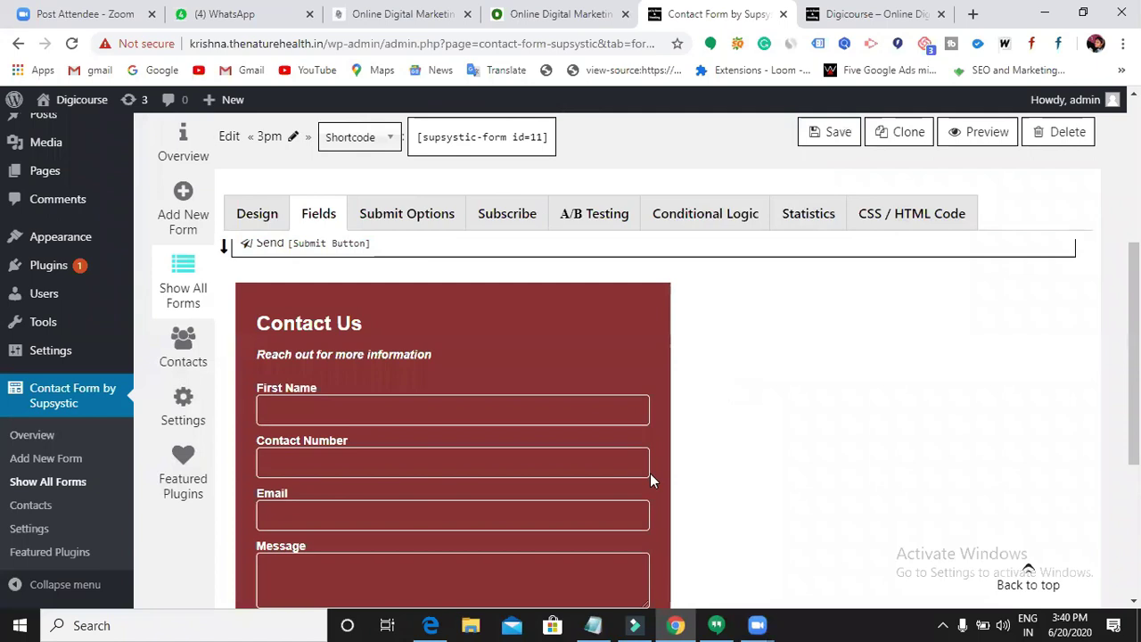
{"action": "scroll", "coordinate": [442, 479], "scroll_direction": "down", "scroll_amount": 2}
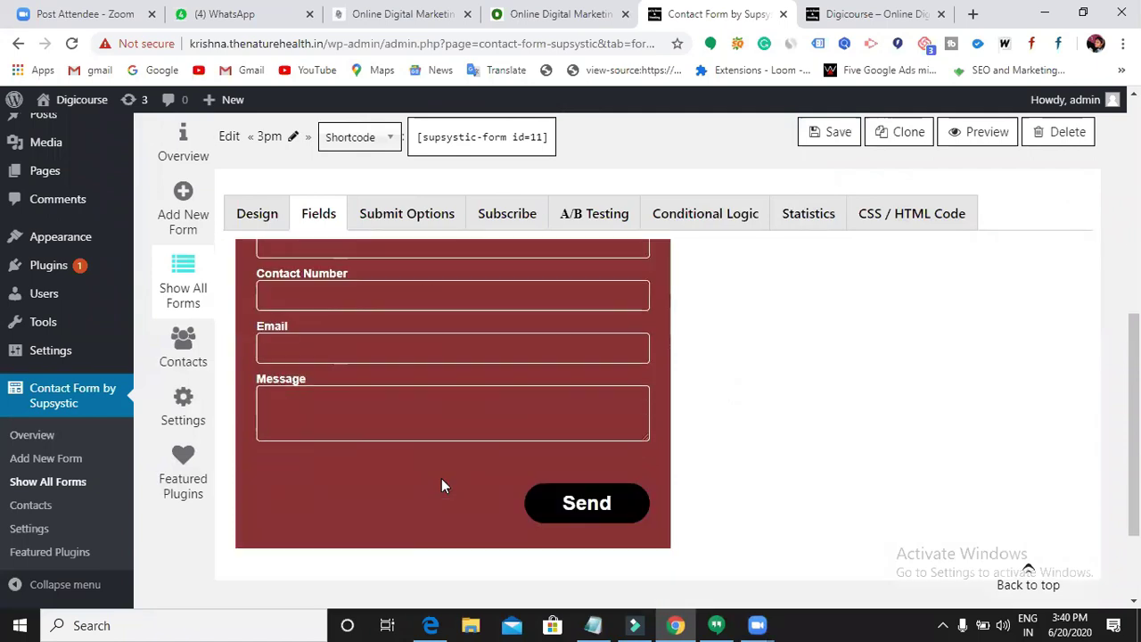
{"action": "scroll", "coordinate": [481, 479], "scroll_direction": "down", "scroll_amount": 1}
{"action": "scroll", "coordinate": [598, 477], "scroll_direction": "up", "scroll_amount": 4}
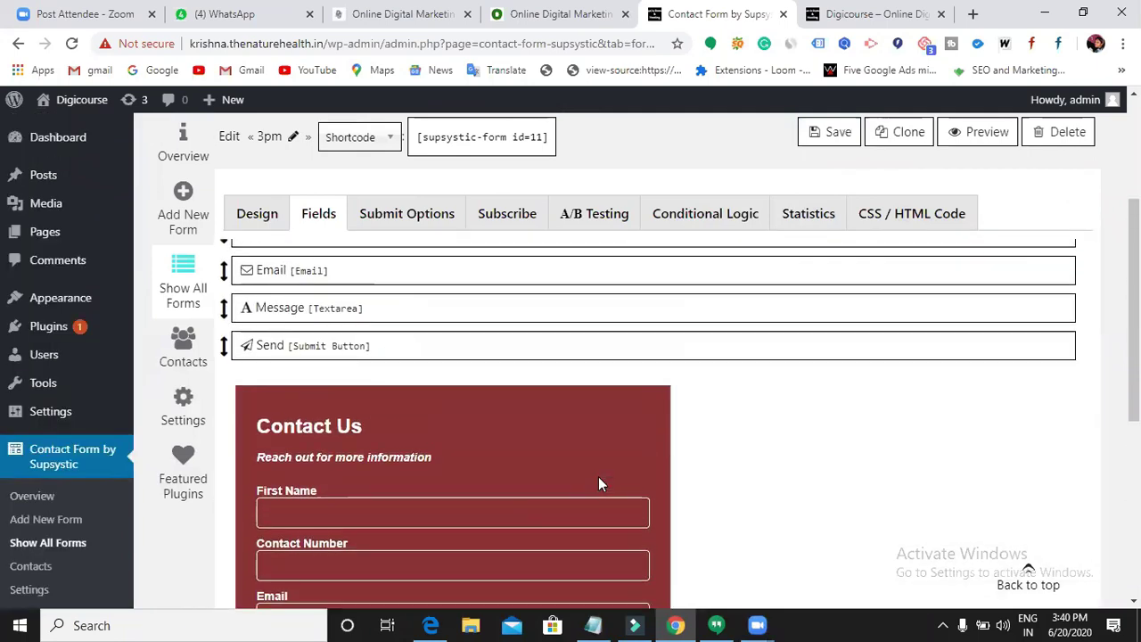
{"action": "scroll", "coordinate": [598, 484], "scroll_direction": "up", "scroll_amount": 3}
{"action": "left_click", "coordinate": [837, 143]}
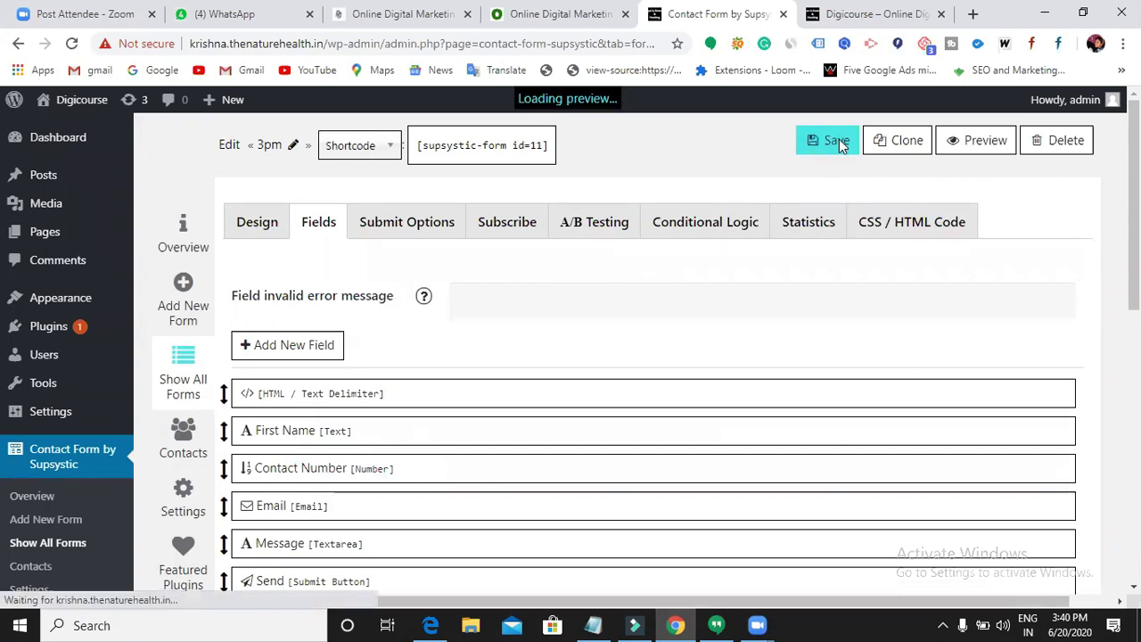
{"action": "scroll", "coordinate": [809, 100], "scroll_direction": "down", "scroll_amount": 1}
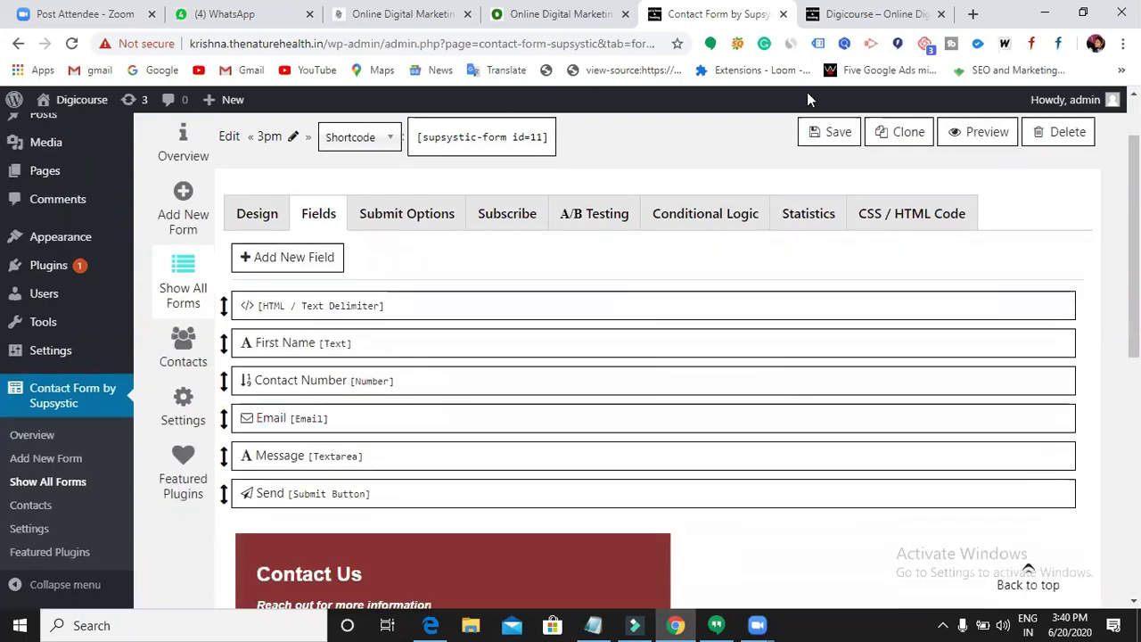
{"action": "left_click", "coordinate": [877, 14]}
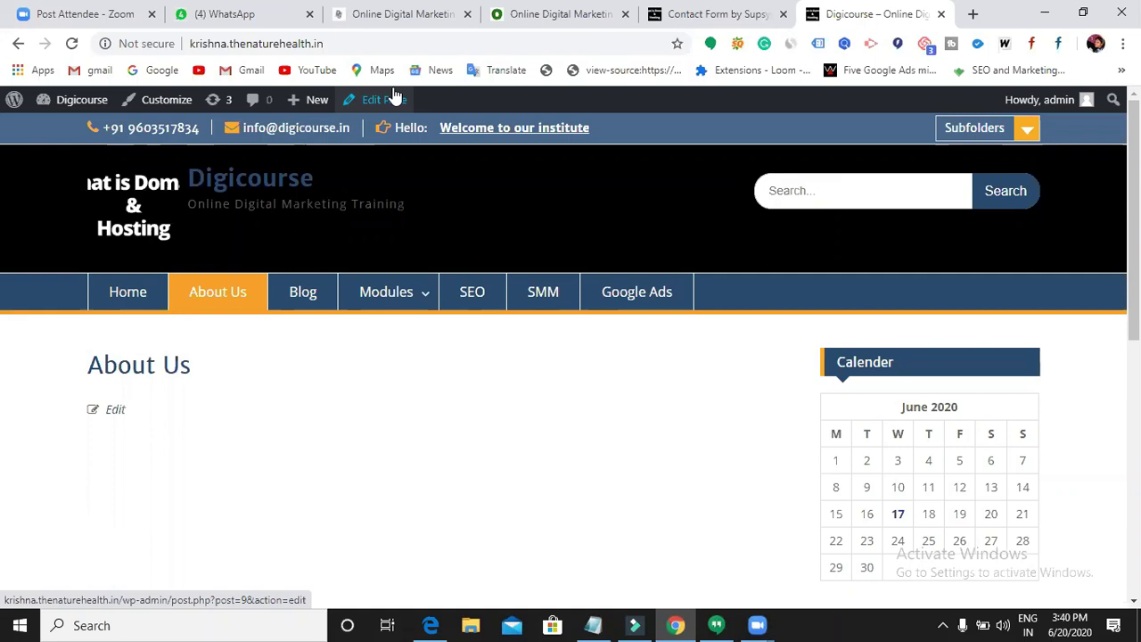
- Glance at the digicourse.in subscribe form, then go back to the Supsystic form editor
{"action": "left_click", "coordinate": [398, 15]}
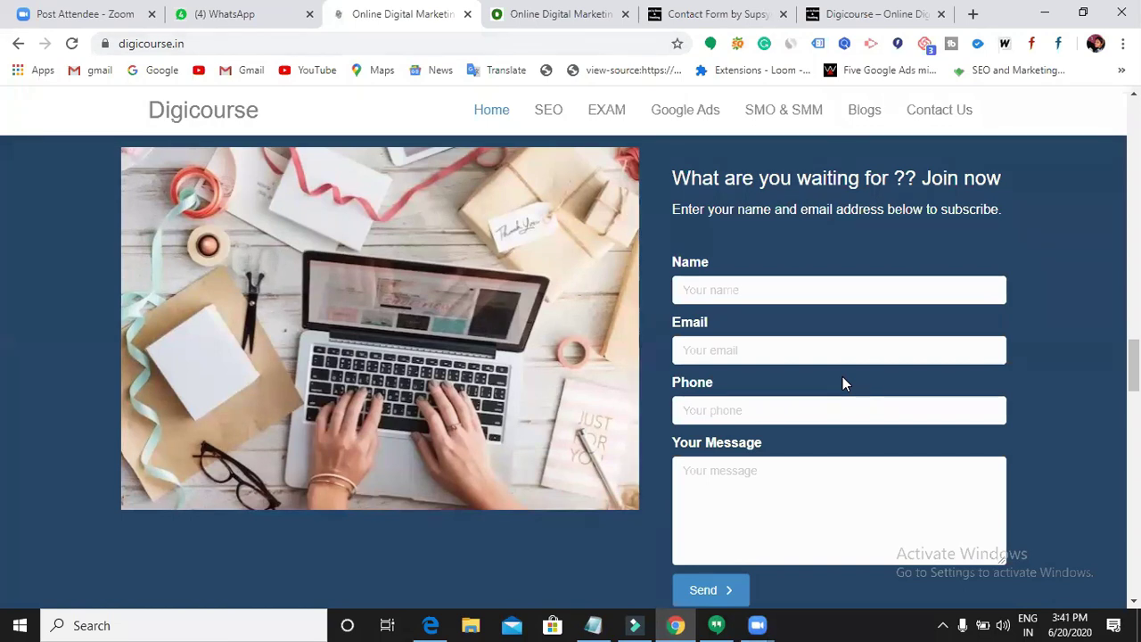
{"action": "left_click", "coordinate": [734, 18]}
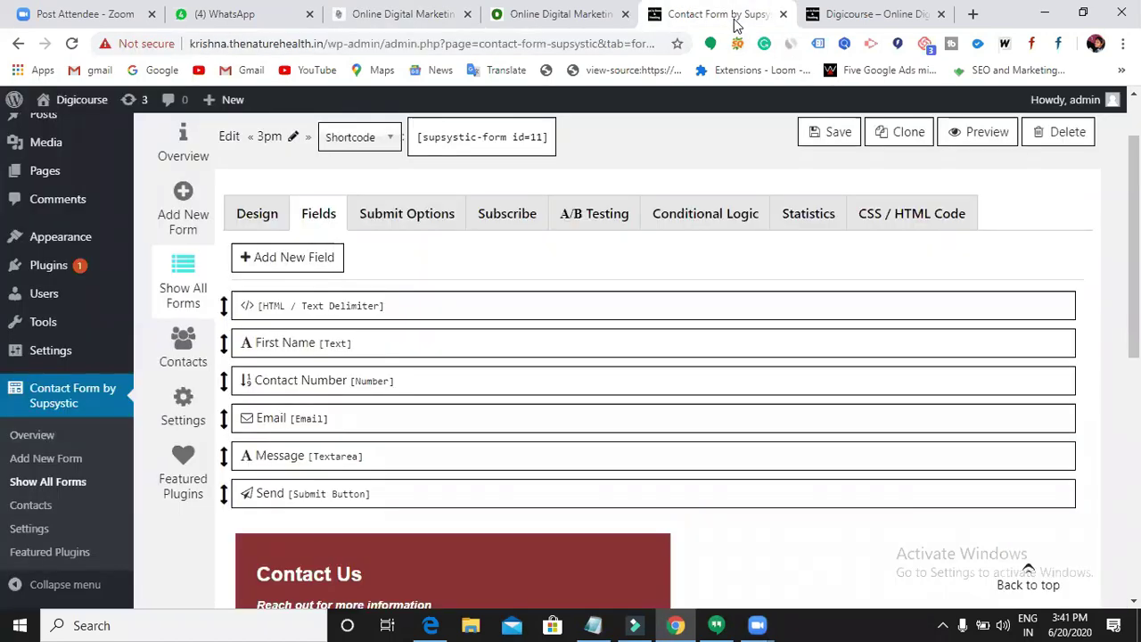
- Copy the [supsystic-form id=11] shortcode and go to the All Pages list
{"action": "scroll", "coordinate": [477, 158], "scroll_direction": "up", "scroll_amount": 1}
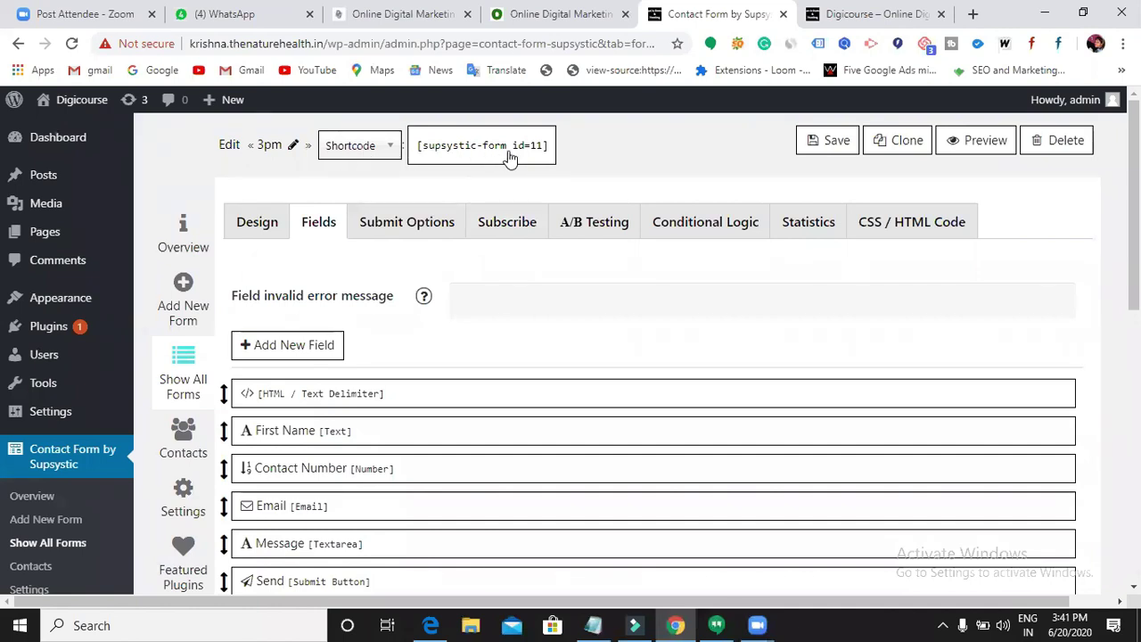
{"action": "left_click", "coordinate": [522, 155]}
{"action": "key", "text": "ctrl+c"}
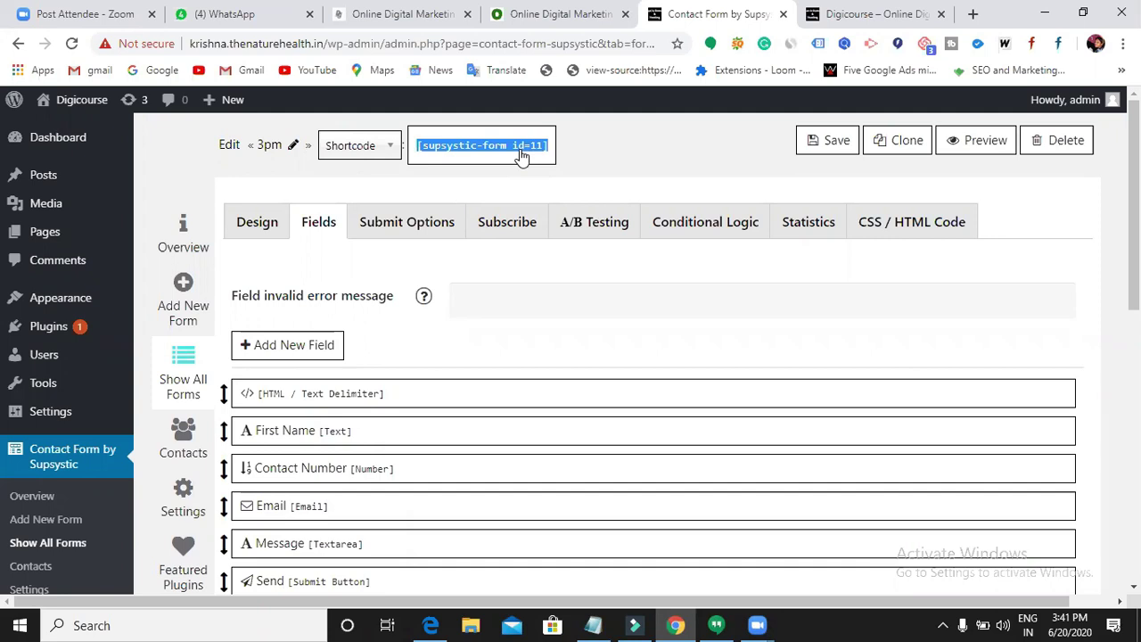
{"action": "left_click", "coordinate": [51, 231]}
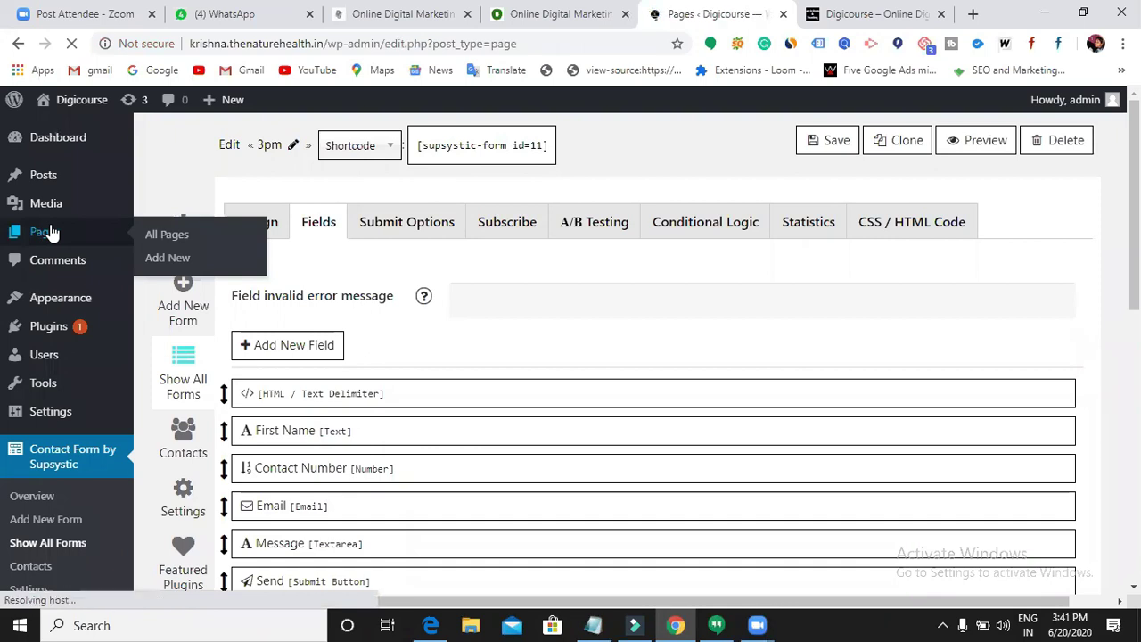
- Open About Us in the block editor, place the cursor in its empty paragraph, and view the digicourse.in form
{"action": "scroll", "coordinate": [325, 381], "scroll_direction": "down", "scroll_amount": 1}
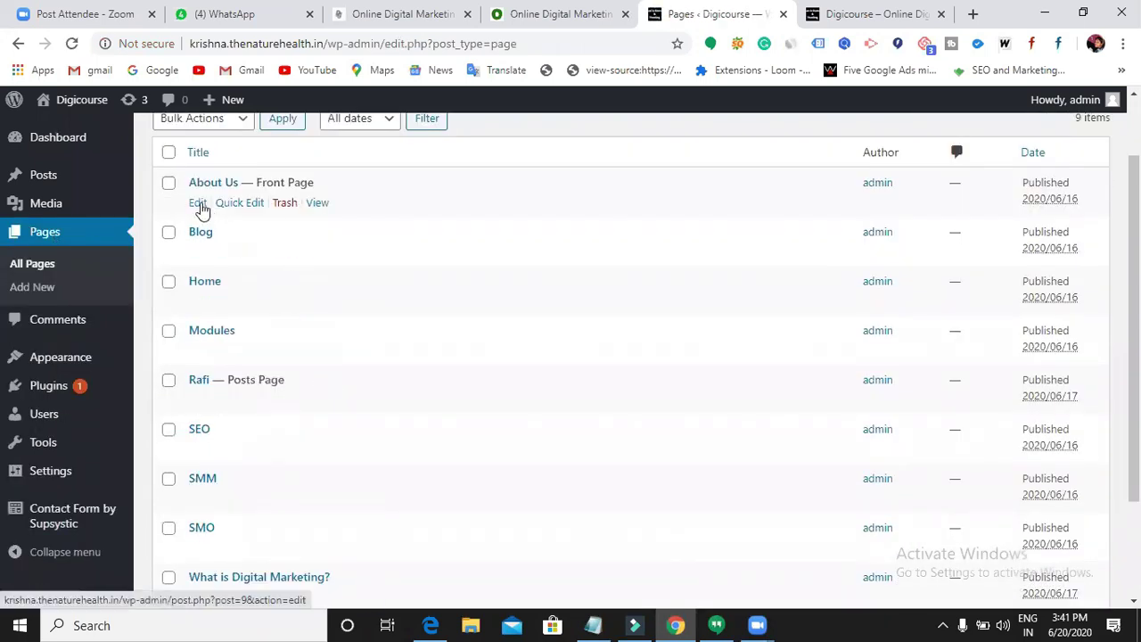
{"action": "left_click", "coordinate": [198, 203]}
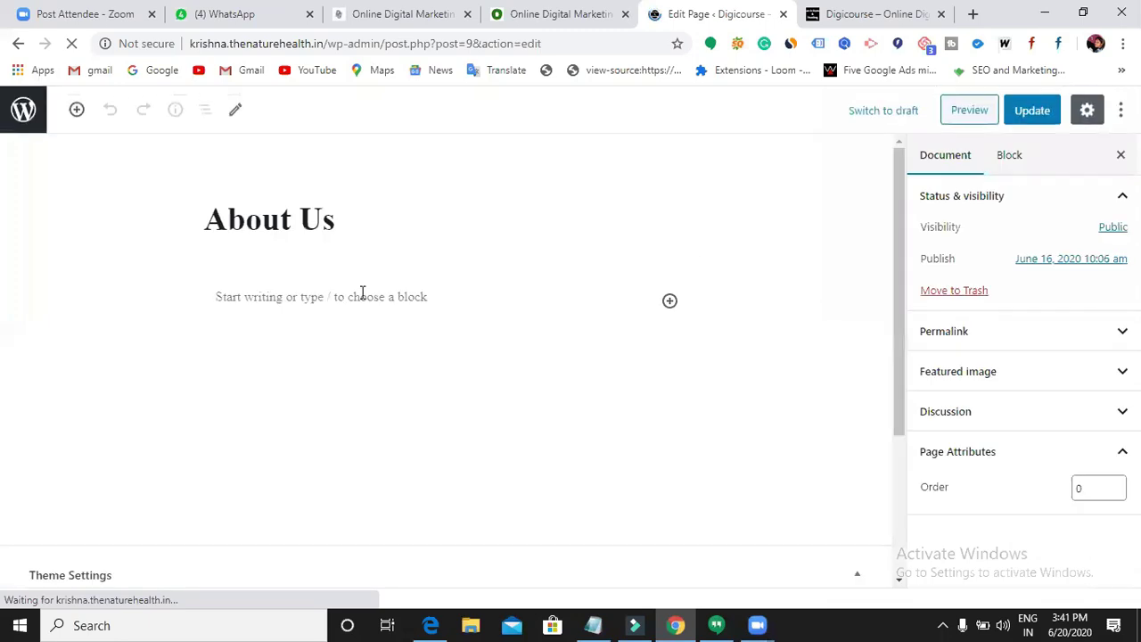
{"action": "left_click", "coordinate": [366, 304]}
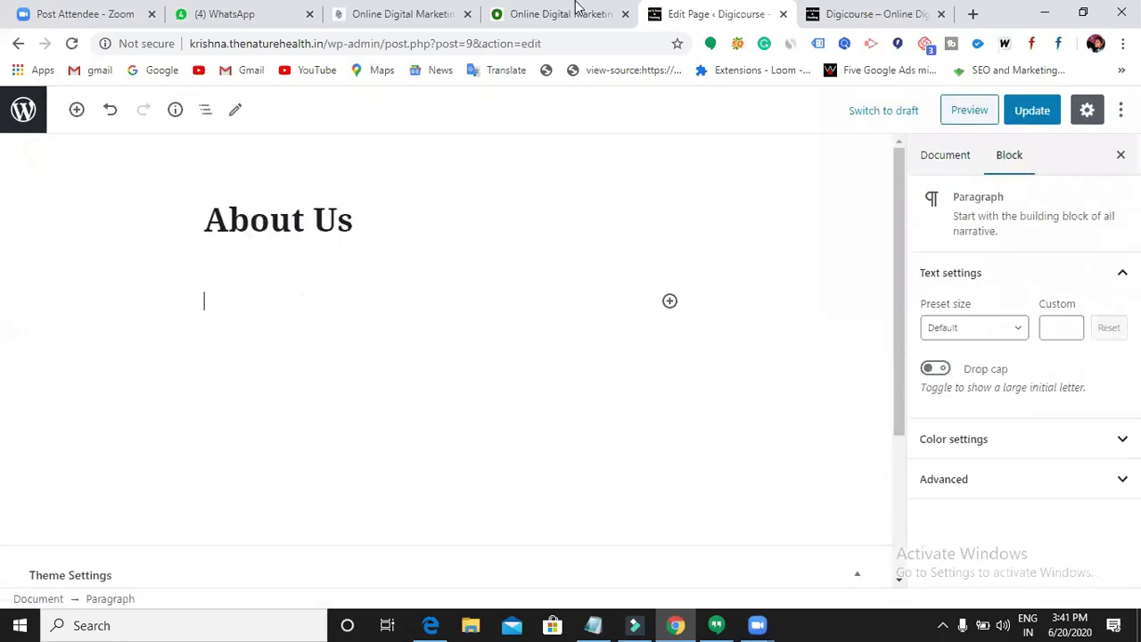
{"action": "left_click", "coordinate": [437, 18]}
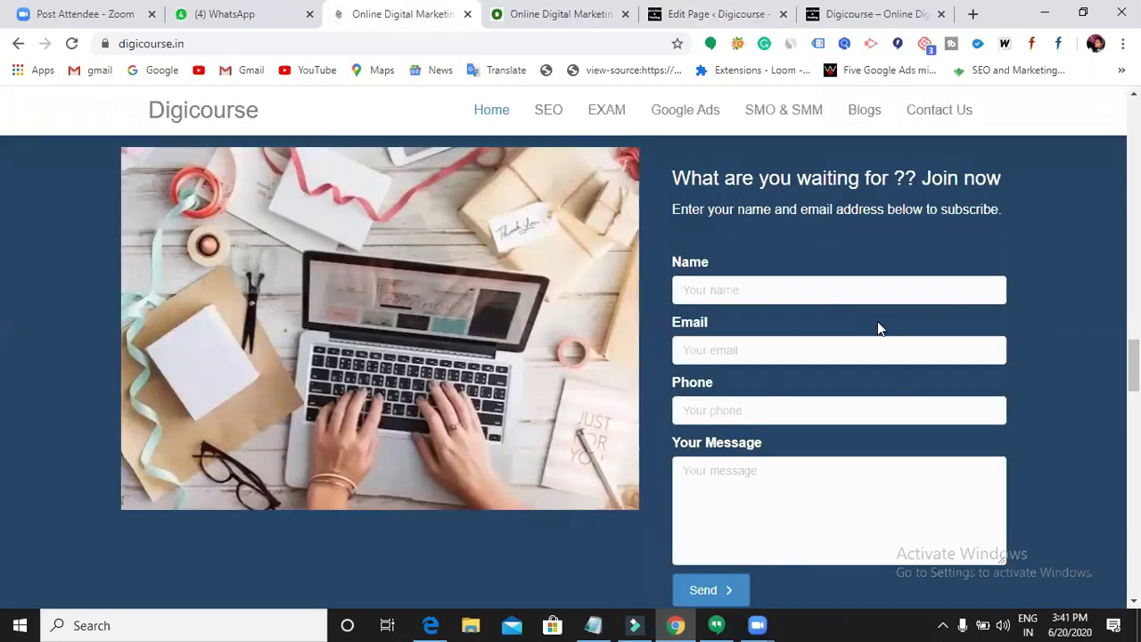
- Switch back to the About Us page in the block editor
{"action": "left_click", "coordinate": [754, 27]}
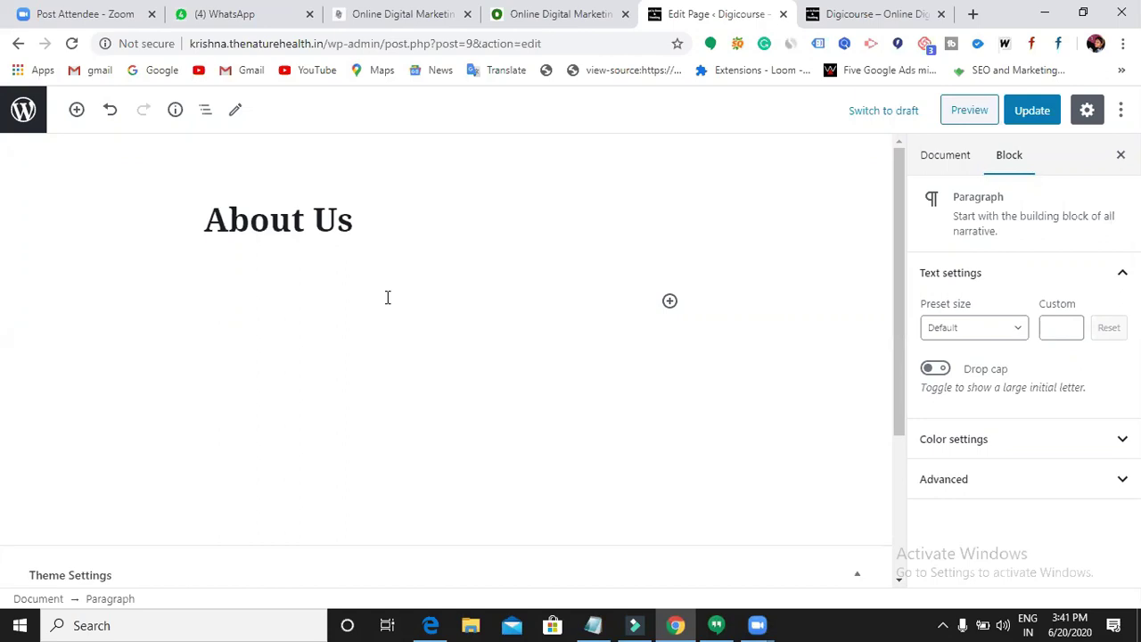
- Add a Shortcode block containing [supsystic-form id=11] to About Us, update the page, and view it live
{"action": "left_click", "coordinate": [670, 303]}
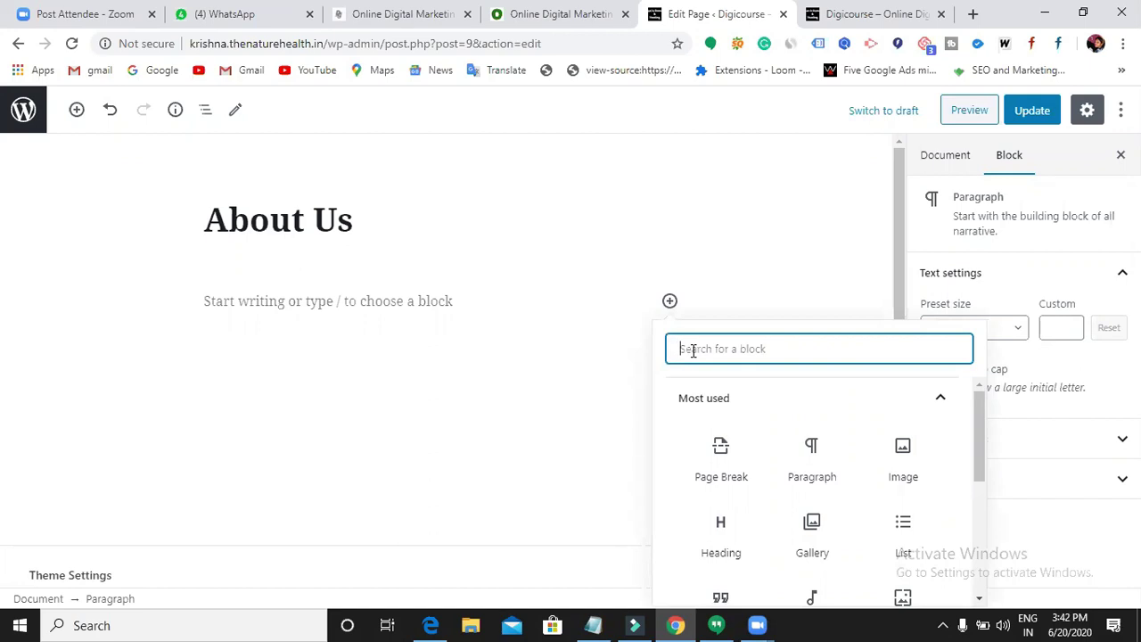
{"action": "type", "text": "short"}
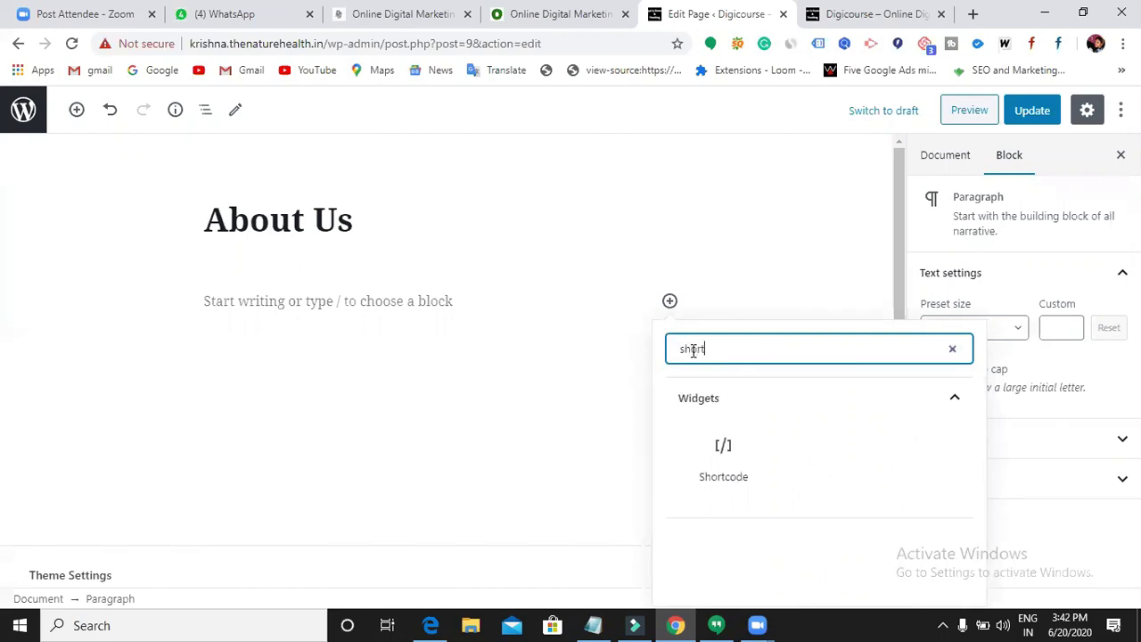
{"action": "left_click", "coordinate": [736, 469]}
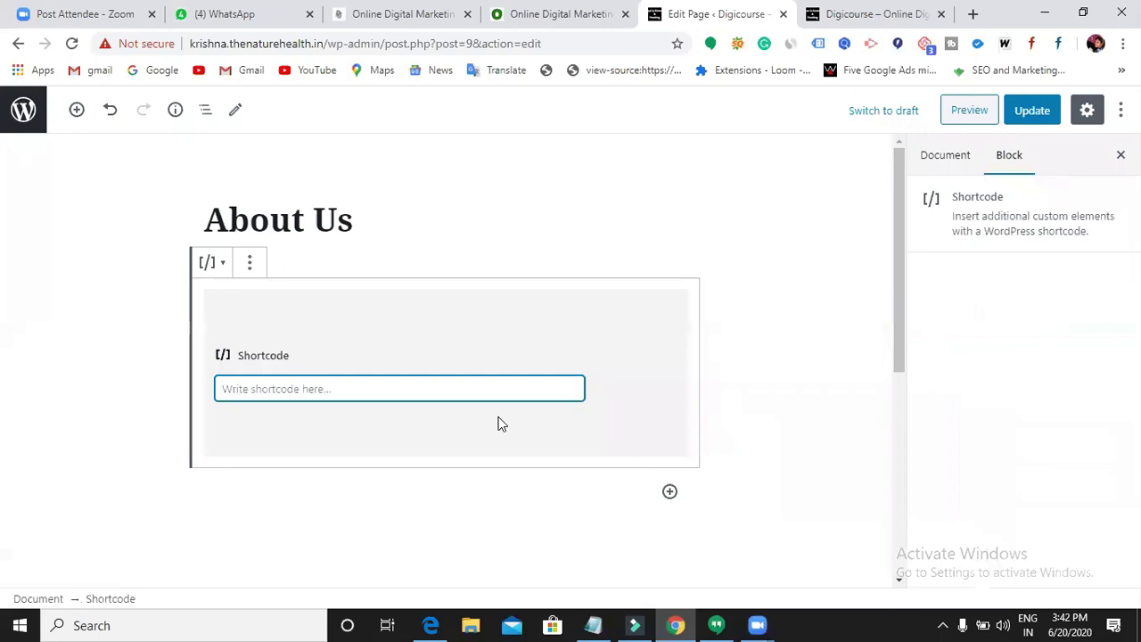
{"action": "key", "text": "ctrl+v"}
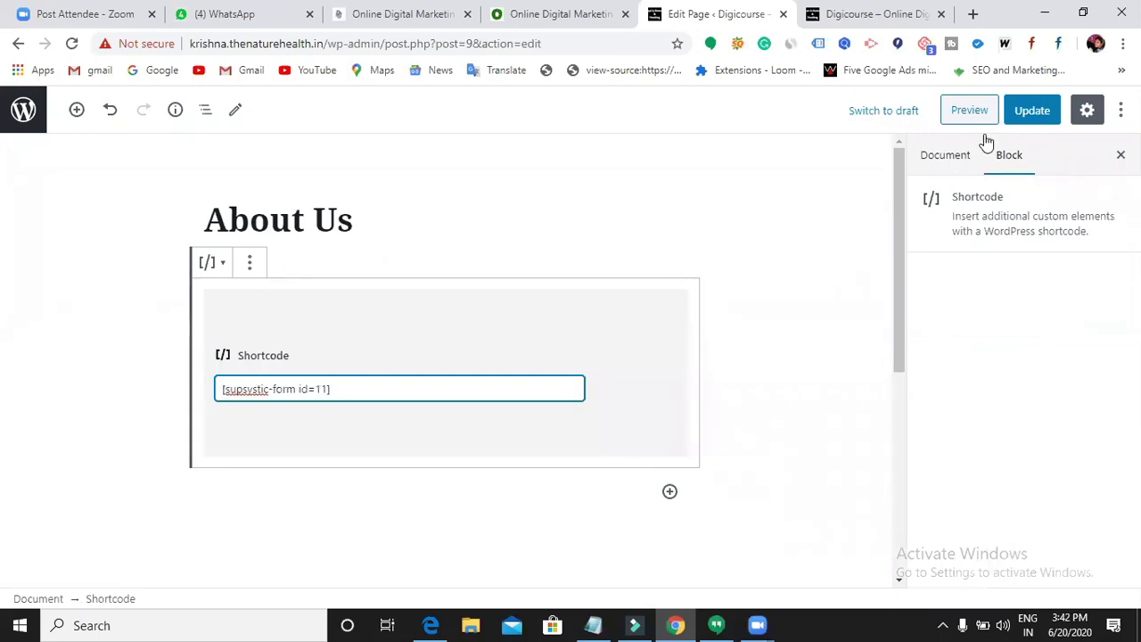
{"action": "left_click", "coordinate": [1026, 116]}
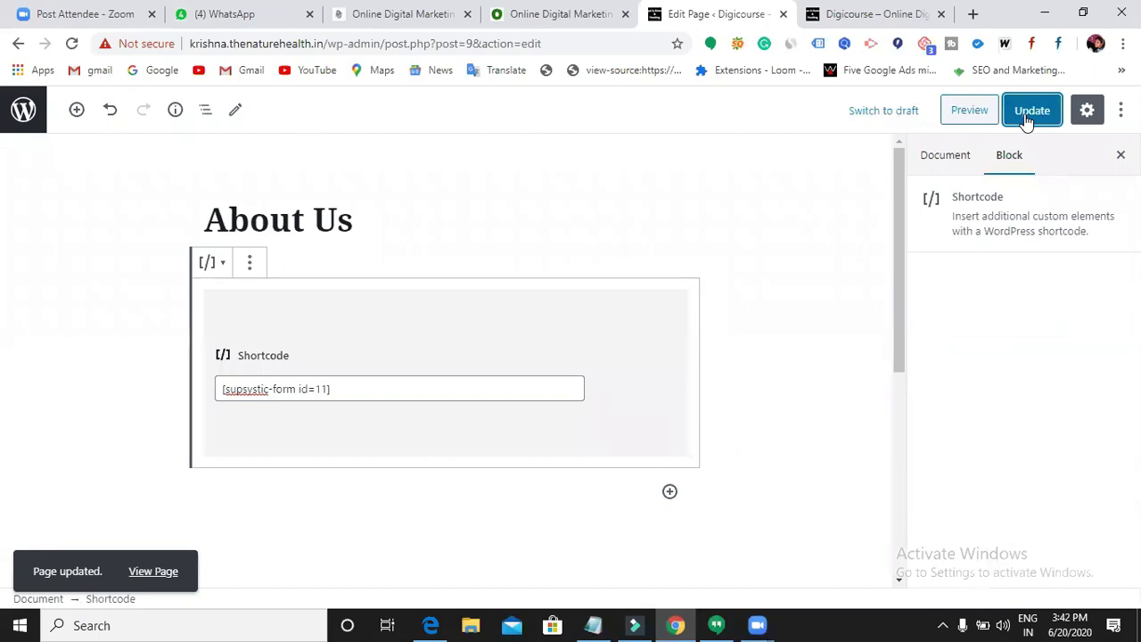
{"action": "left_click", "coordinate": [846, 23]}
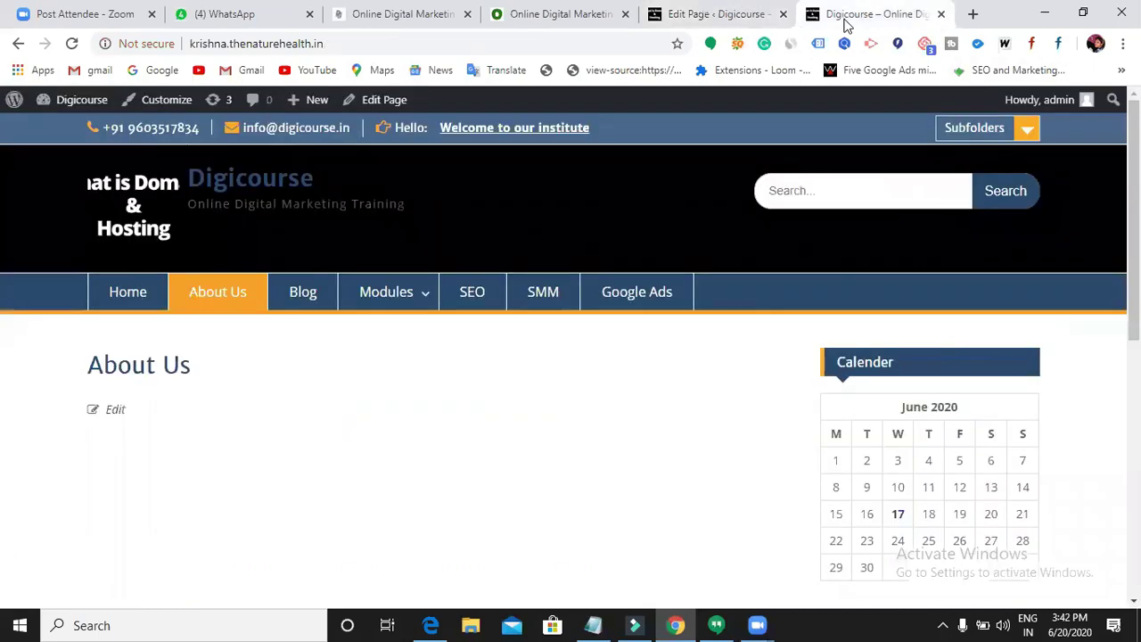
- Reload the live About Us page and scroll through it to check the contact form
{"action": "left_click", "coordinate": [73, 45]}
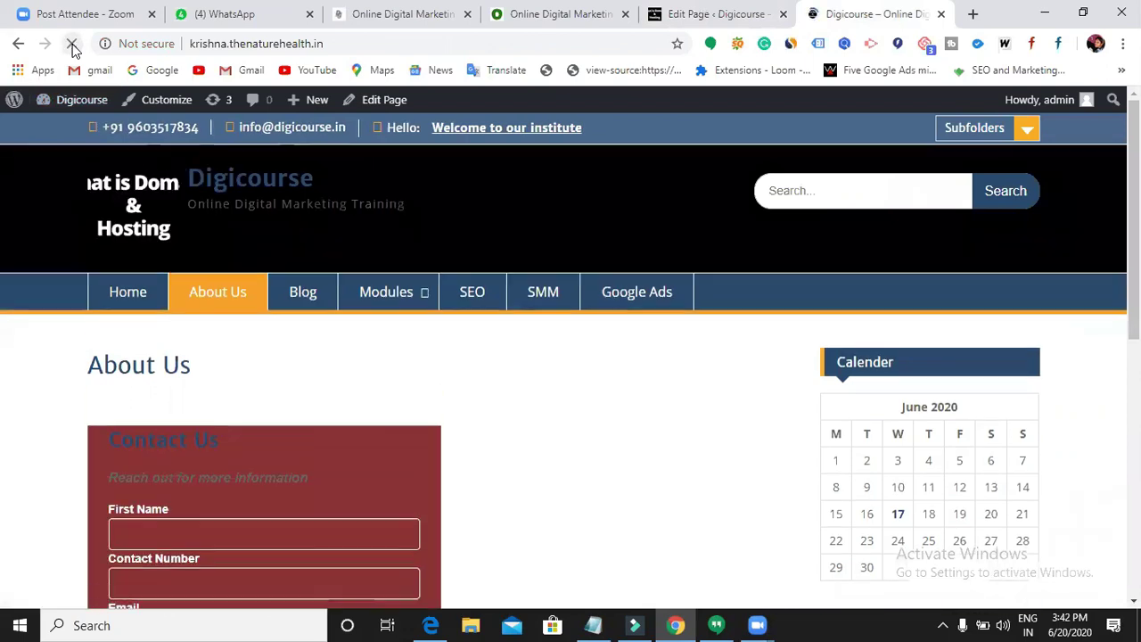
{"action": "scroll", "coordinate": [224, 316], "scroll_direction": "down", "scroll_amount": 4}
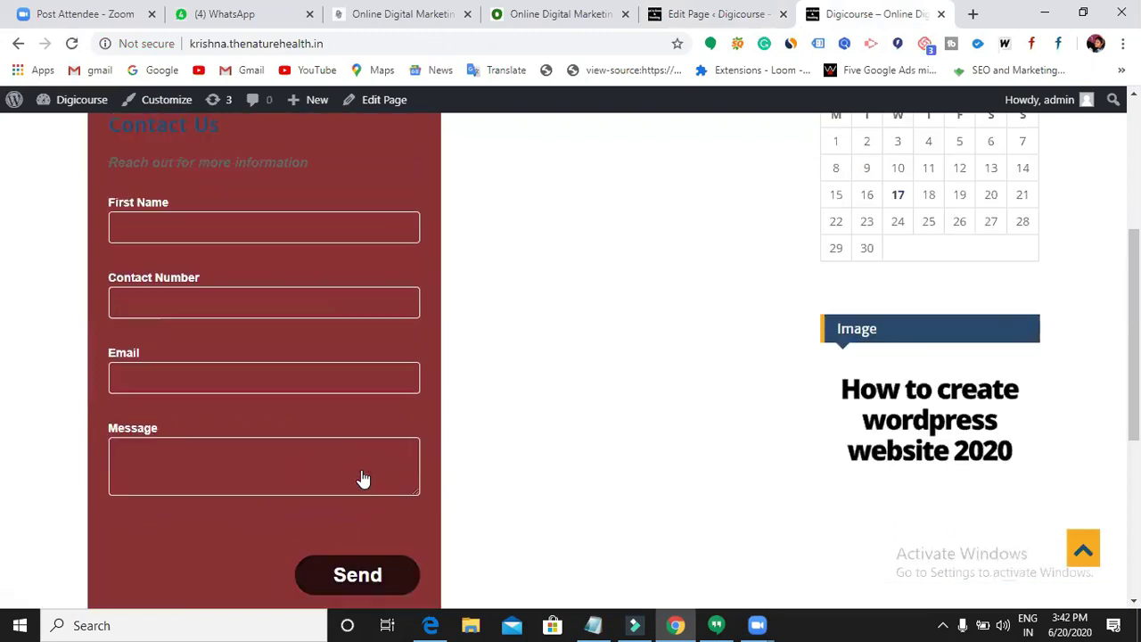
{"action": "scroll", "coordinate": [363, 479], "scroll_direction": "up", "scroll_amount": 3}
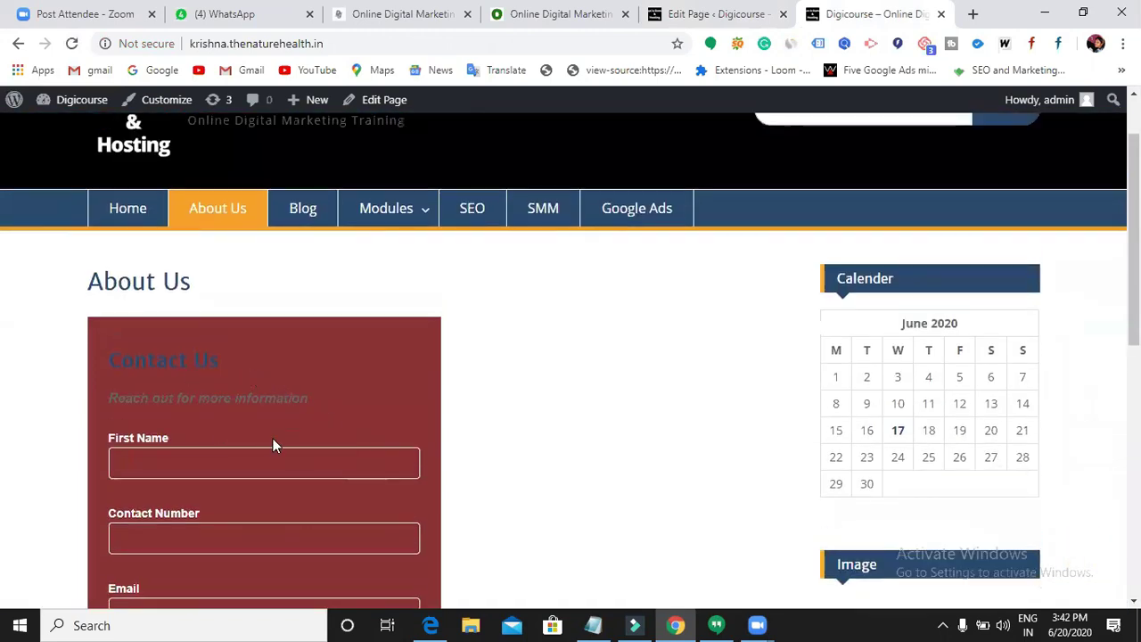
{"action": "scroll", "coordinate": [274, 446], "scroll_direction": "down", "scroll_amount": 3}
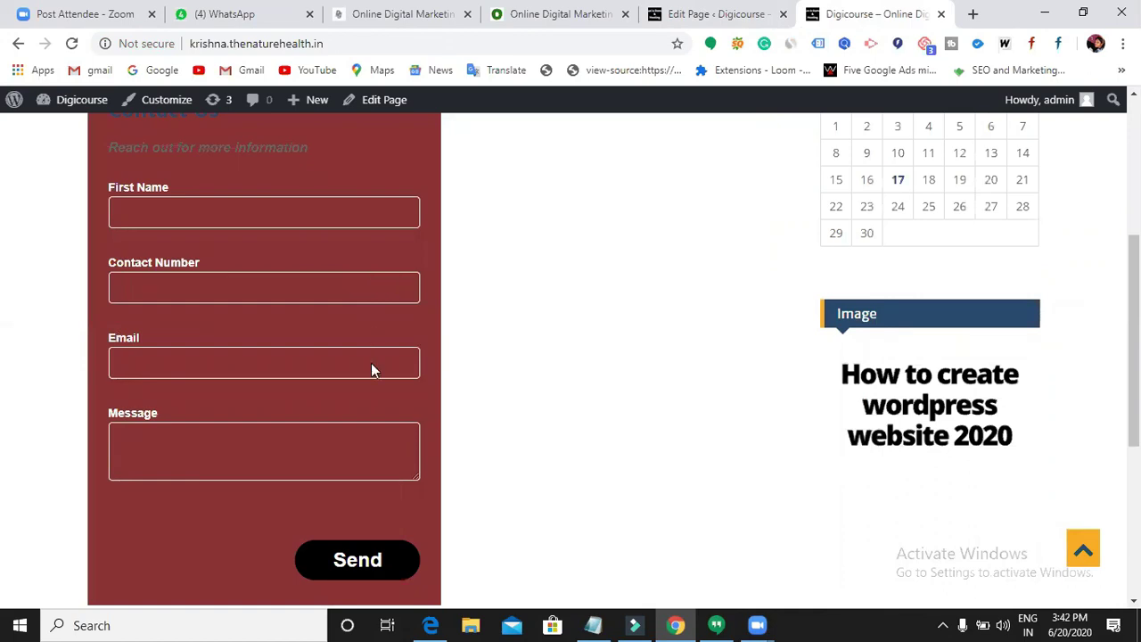
{"action": "scroll", "coordinate": [372, 368], "scroll_direction": "down", "scroll_amount": 1}
{"action": "scroll", "coordinate": [372, 364], "scroll_direction": "up", "scroll_amount": 3}
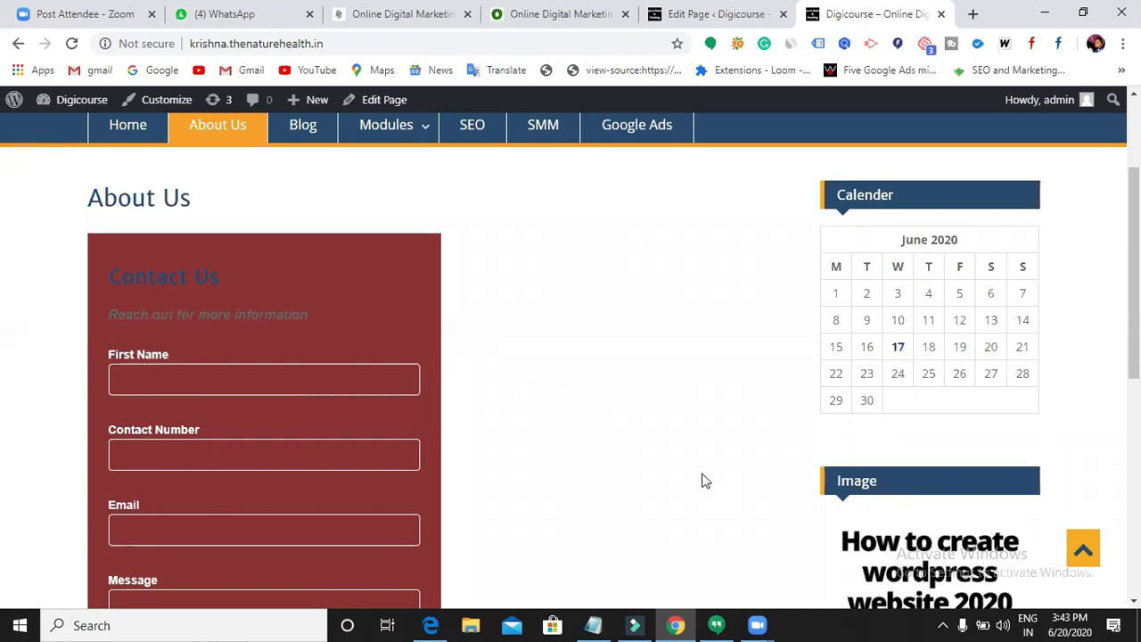
{"action": "scroll", "coordinate": [703, 476], "scroll_direction": "up", "scroll_amount": 2}
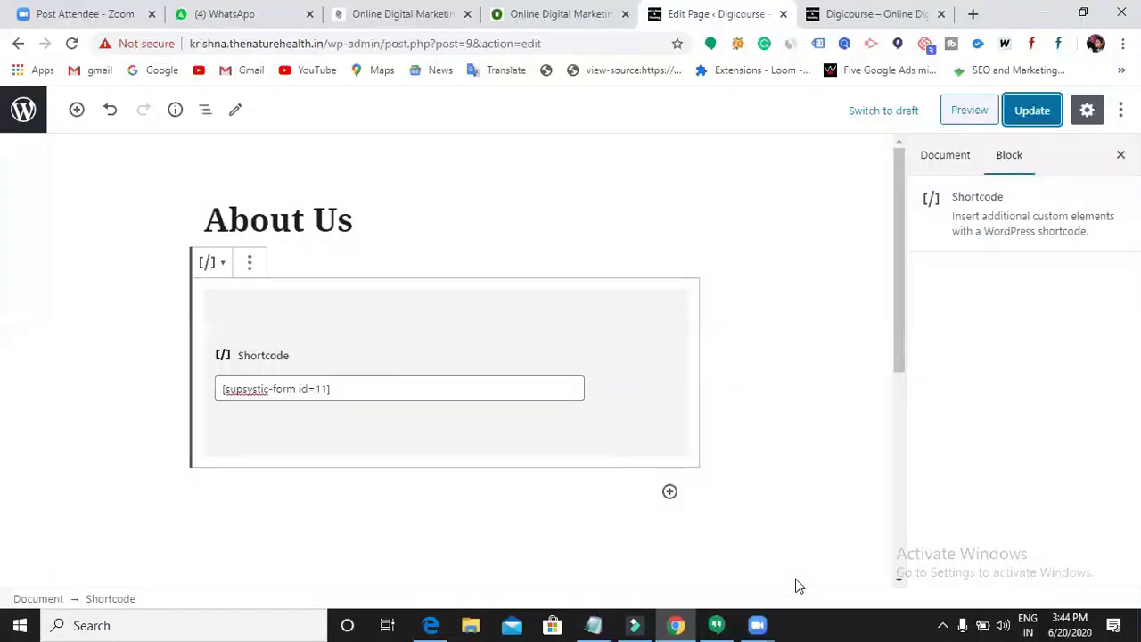
- Minimize the Notepad notes and scroll the live About Us page down to the Contact Us form
{"action": "key", "text": "alt+Tab"}
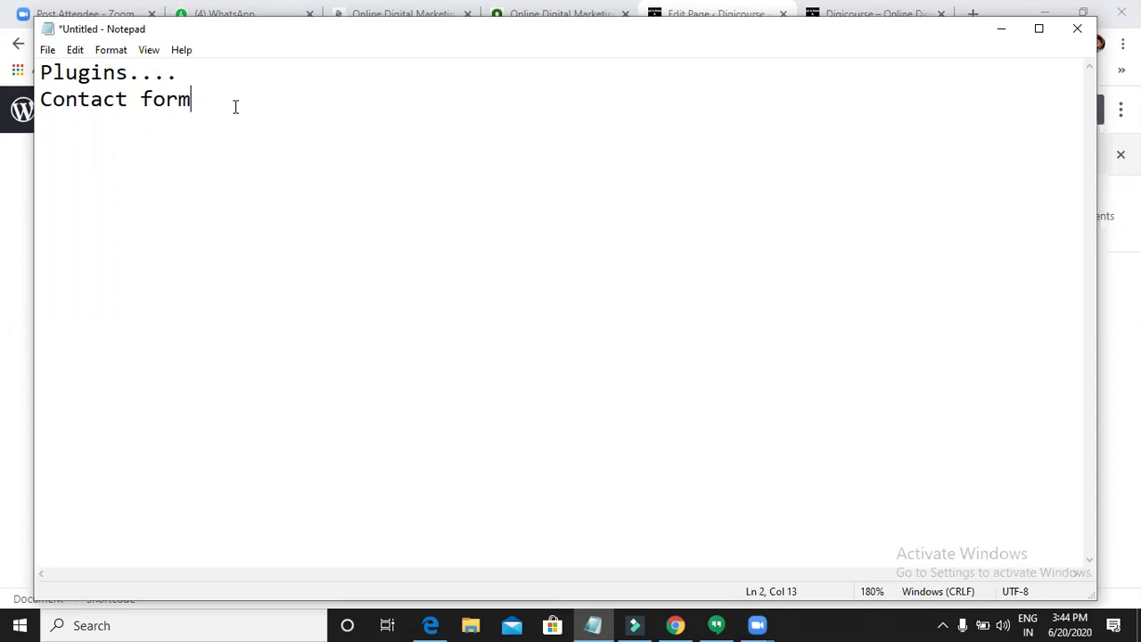
{"action": "left_click", "coordinate": [1003, 34]}
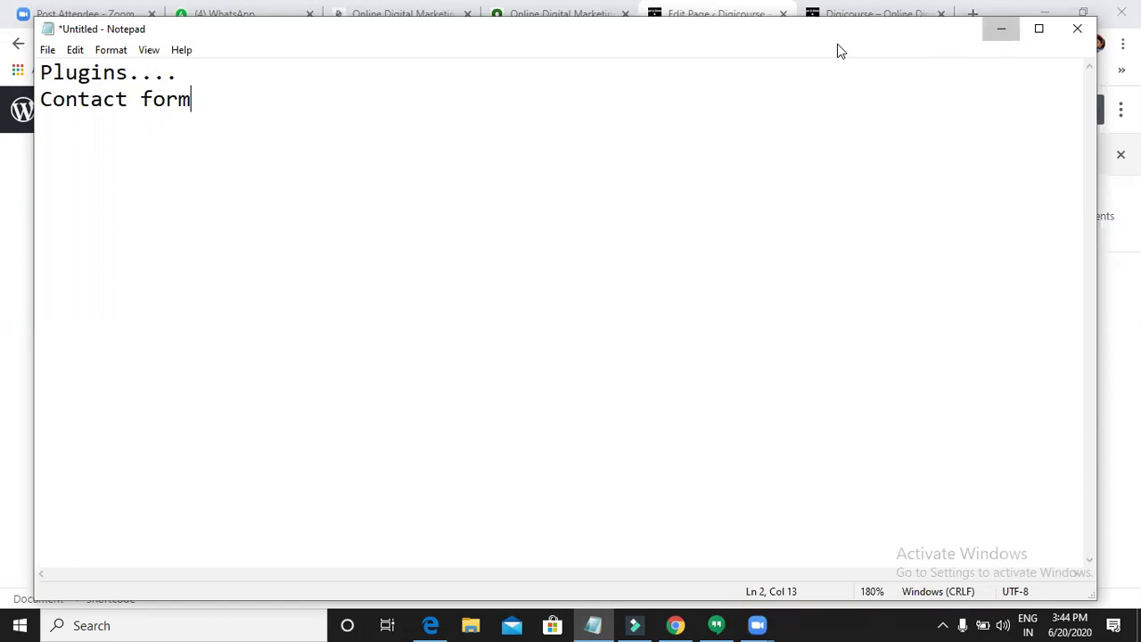
{"action": "left_click", "coordinate": [856, 16]}
{"action": "scroll", "coordinate": [463, 375], "scroll_direction": "down", "scroll_amount": 2}
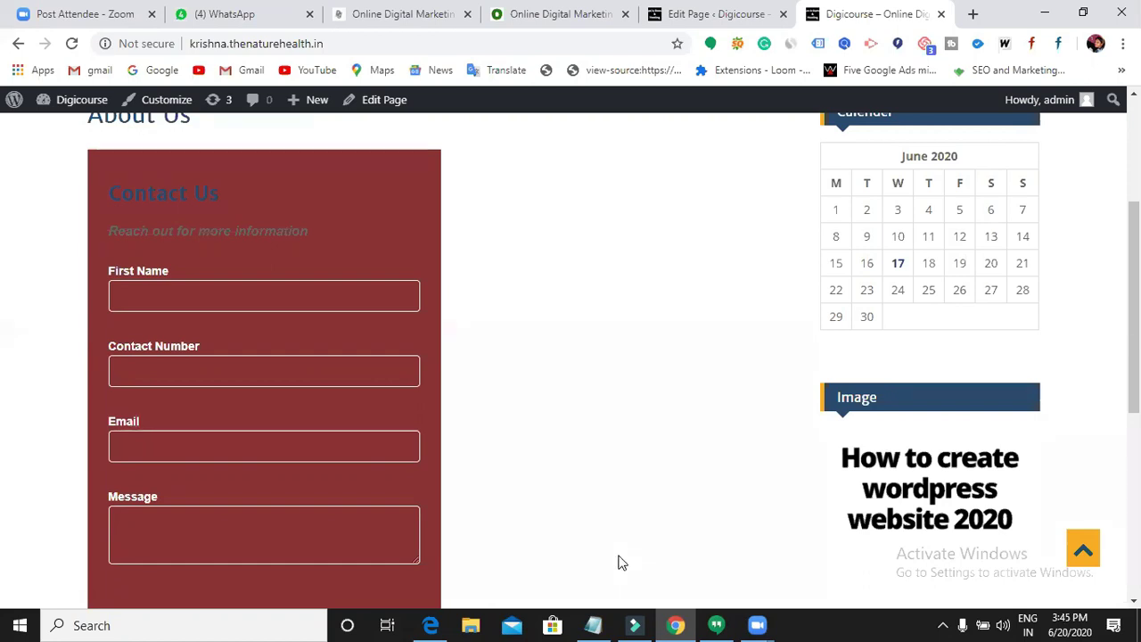
- Minimize the Notepad notes again and scroll the About Us page to review the Contact Us form
{"action": "left_click", "coordinate": [594, 624]}
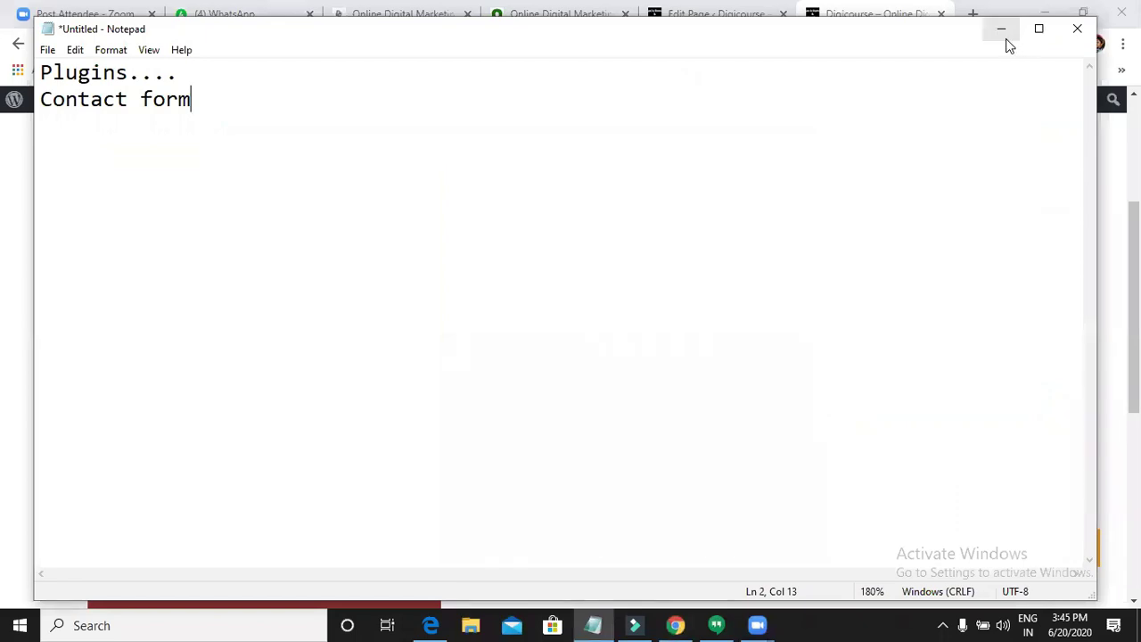
{"action": "left_click", "coordinate": [1004, 36]}
{"action": "scroll", "coordinate": [723, 362], "scroll_direction": "up", "scroll_amount": 3}
{"action": "mouse_move", "coordinate": [433, 396]}
{"action": "scroll", "coordinate": [267, 392], "scroll_direction": "down", "scroll_amount": 3}
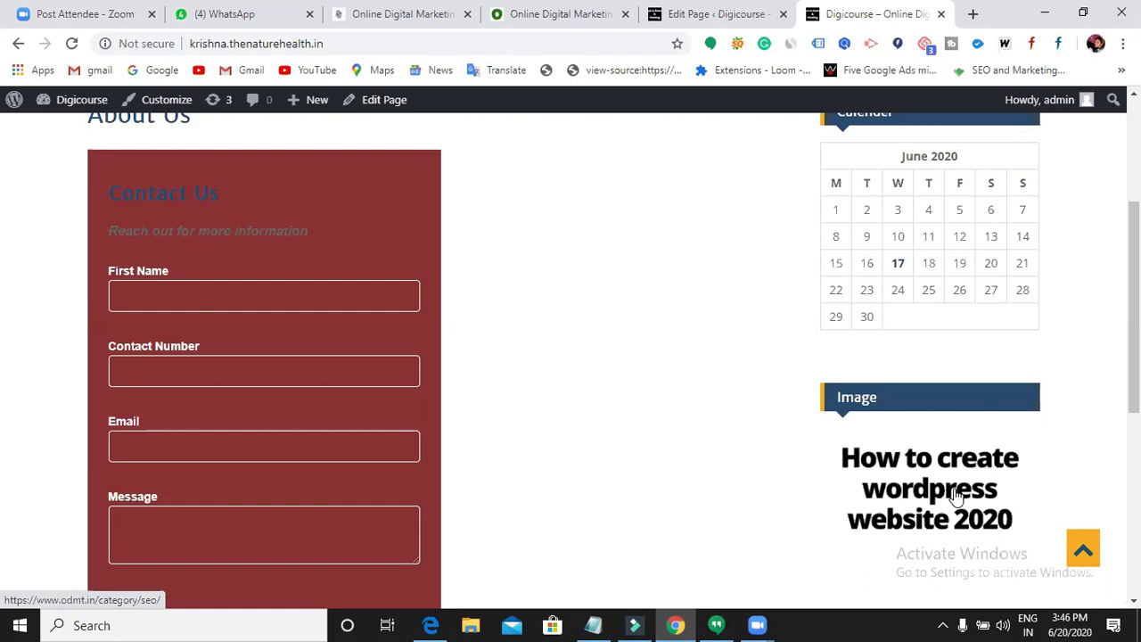
- Leave the About Us editor and go to Plugins > Add New
{"action": "left_click", "coordinate": [707, 15]}
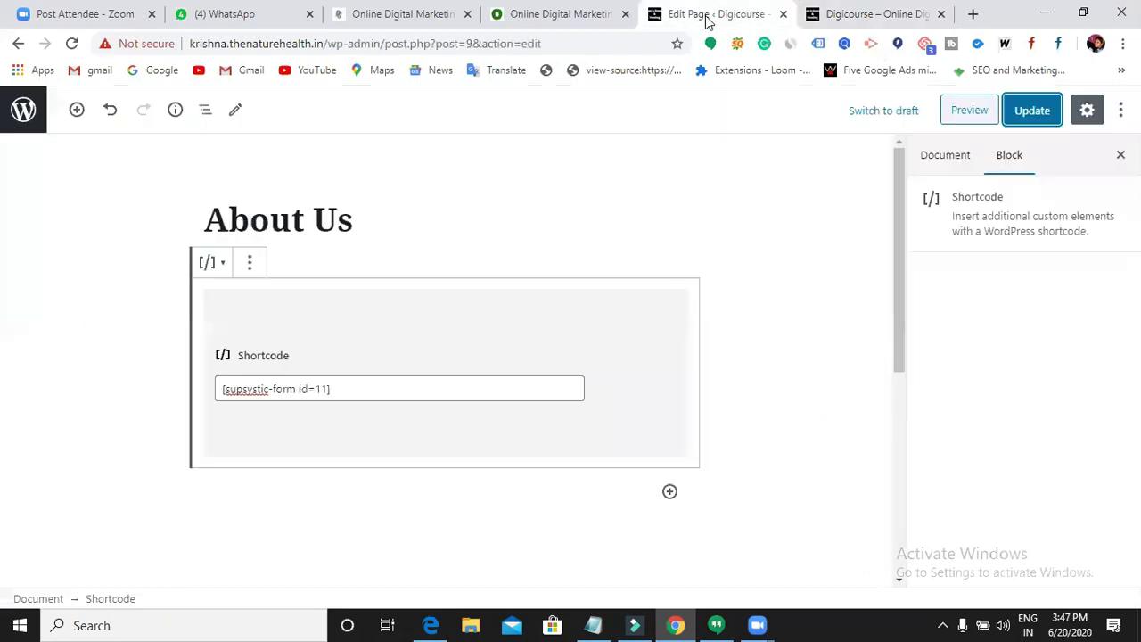
{"action": "left_click", "coordinate": [16, 49]}
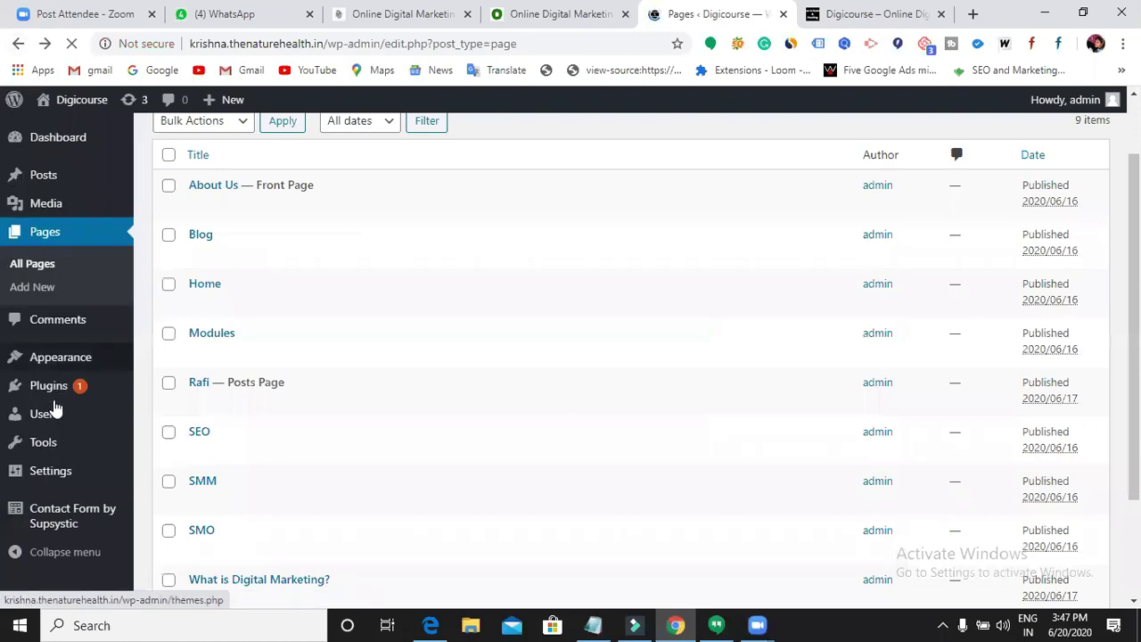
{"action": "left_click", "coordinate": [64, 389]}
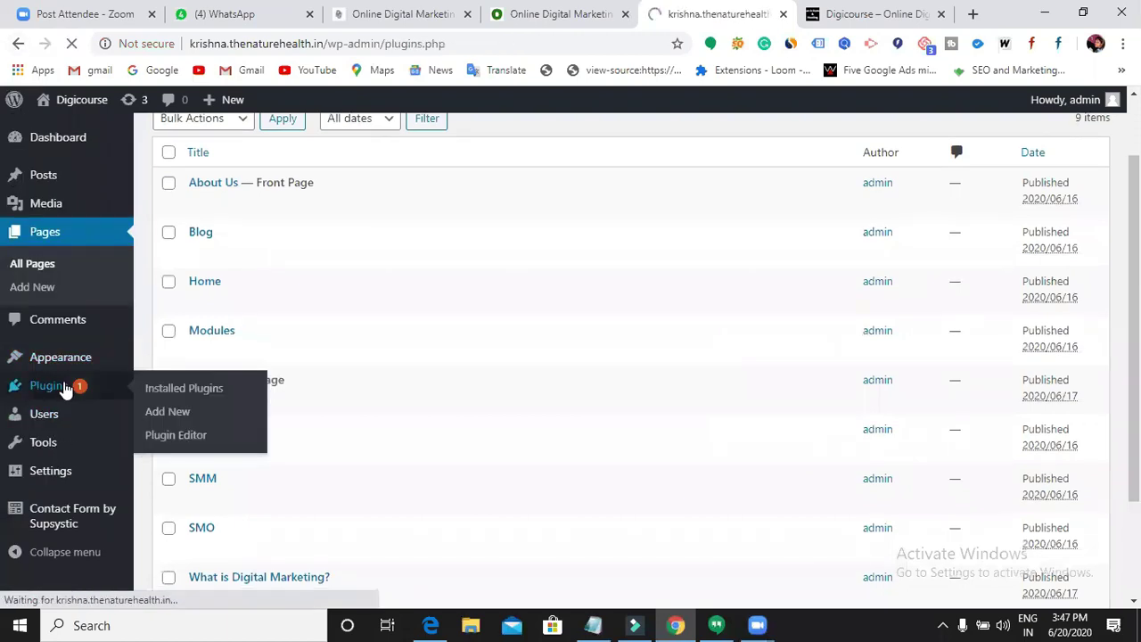
{"action": "left_click", "coordinate": [253, 144]}
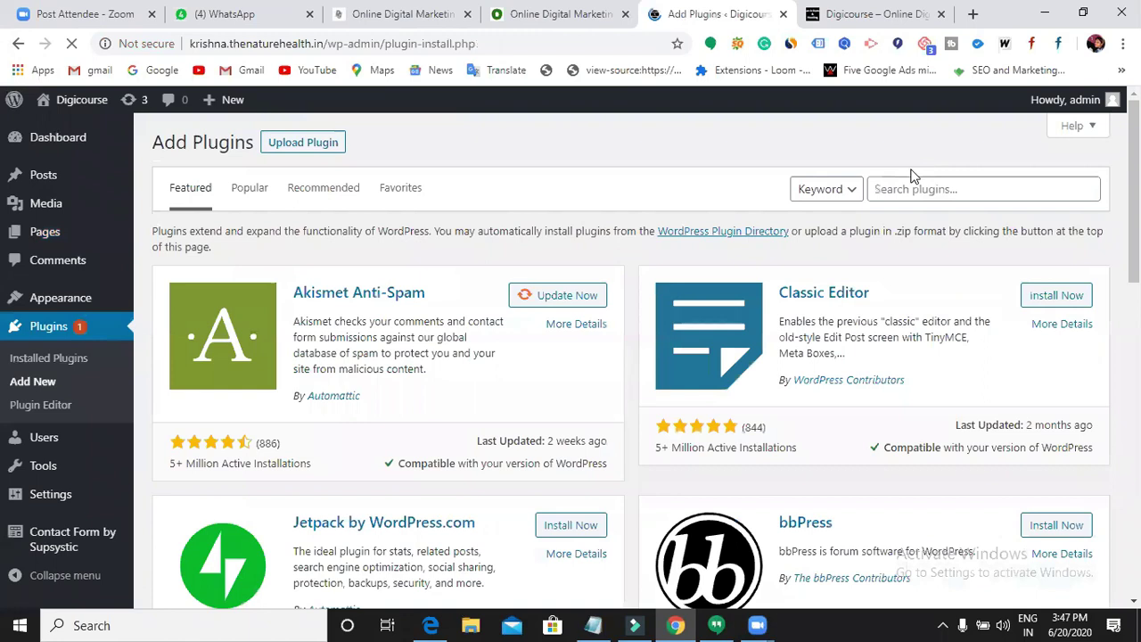
- Search the plugin directory for 'live chat'
{"action": "left_click", "coordinate": [858, 195]}
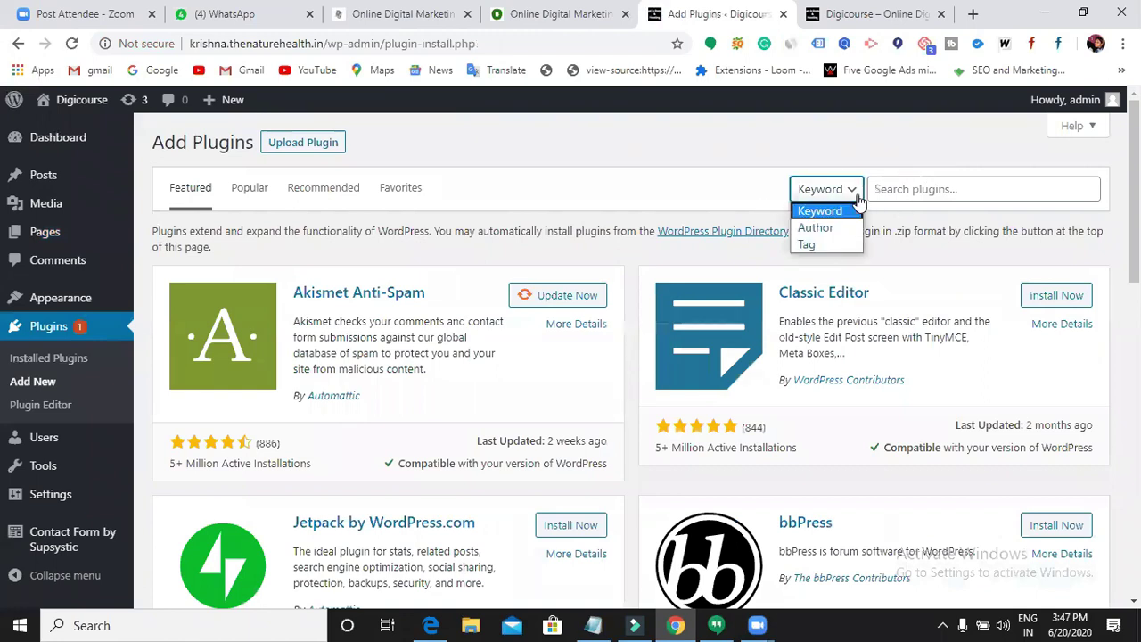
{"action": "left_click", "coordinate": [897, 189]}
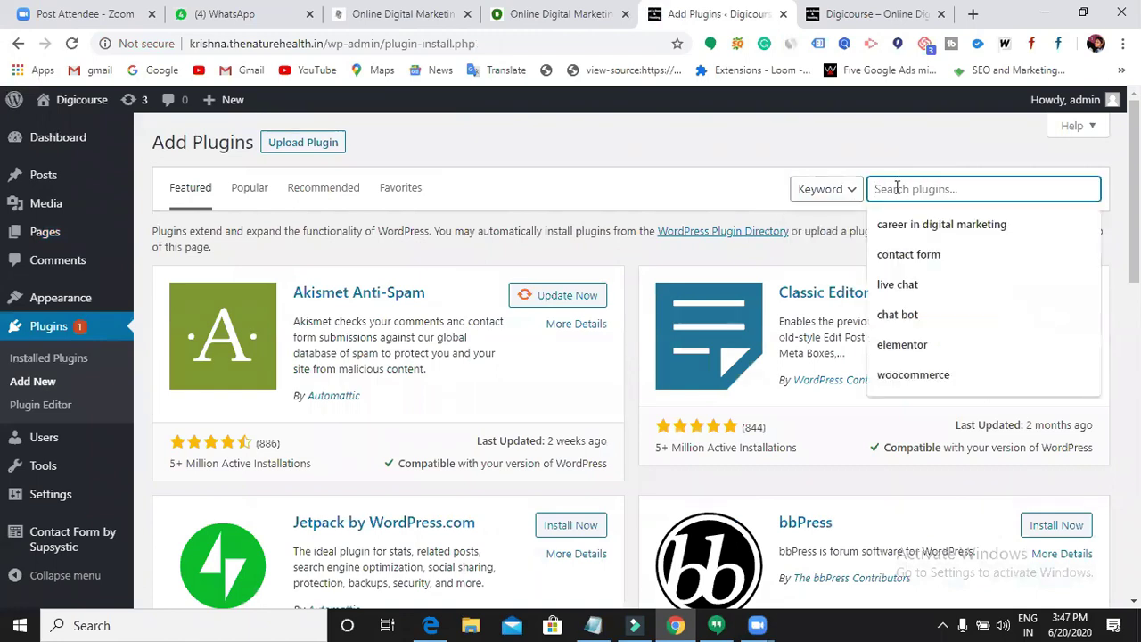
{"action": "type", "text": "live ch"}
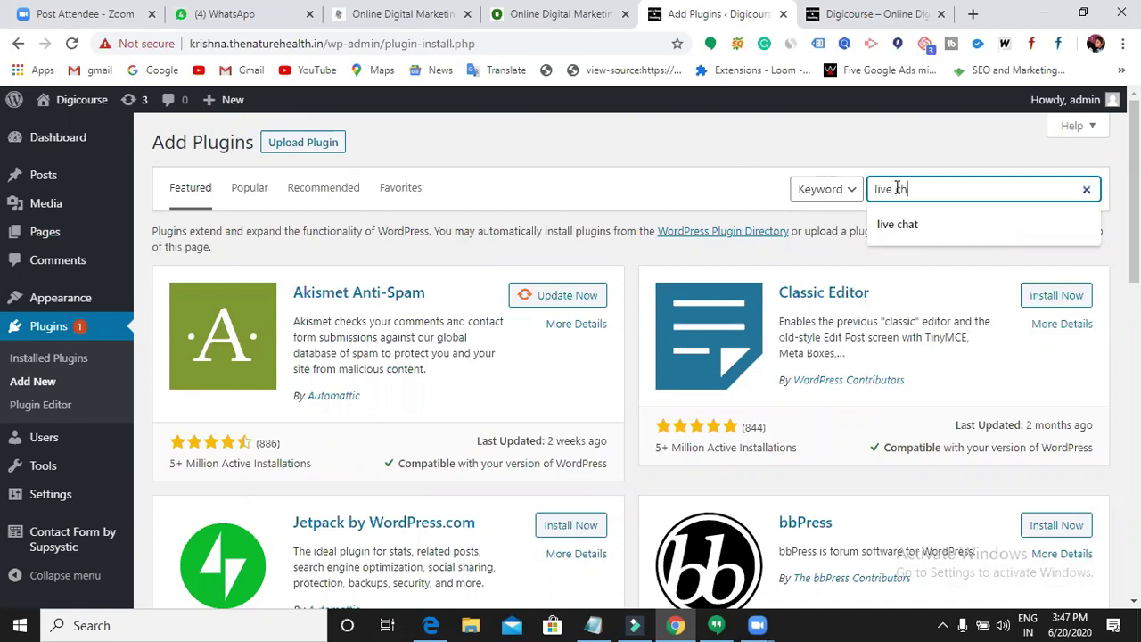
{"action": "type", "text": "at"}
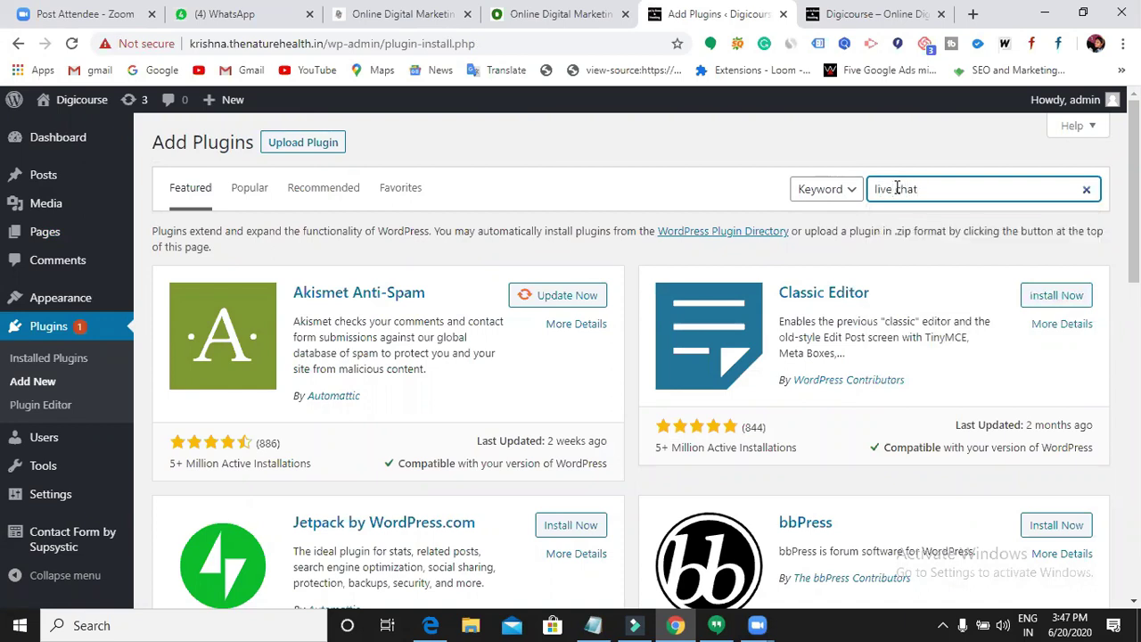
{"action": "key", "text": "Return"}
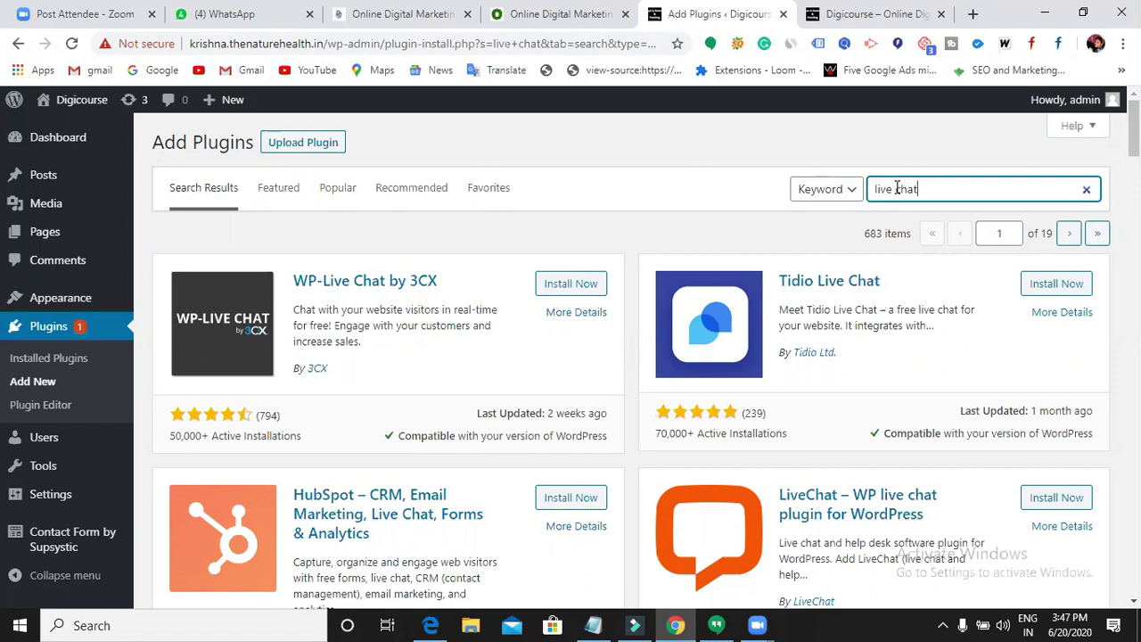
- Install the 'LiveChat – WP live chat' plugin from the search results and activate it
{"action": "scroll", "coordinate": [895, 223], "scroll_direction": "down", "scroll_amount": 3}
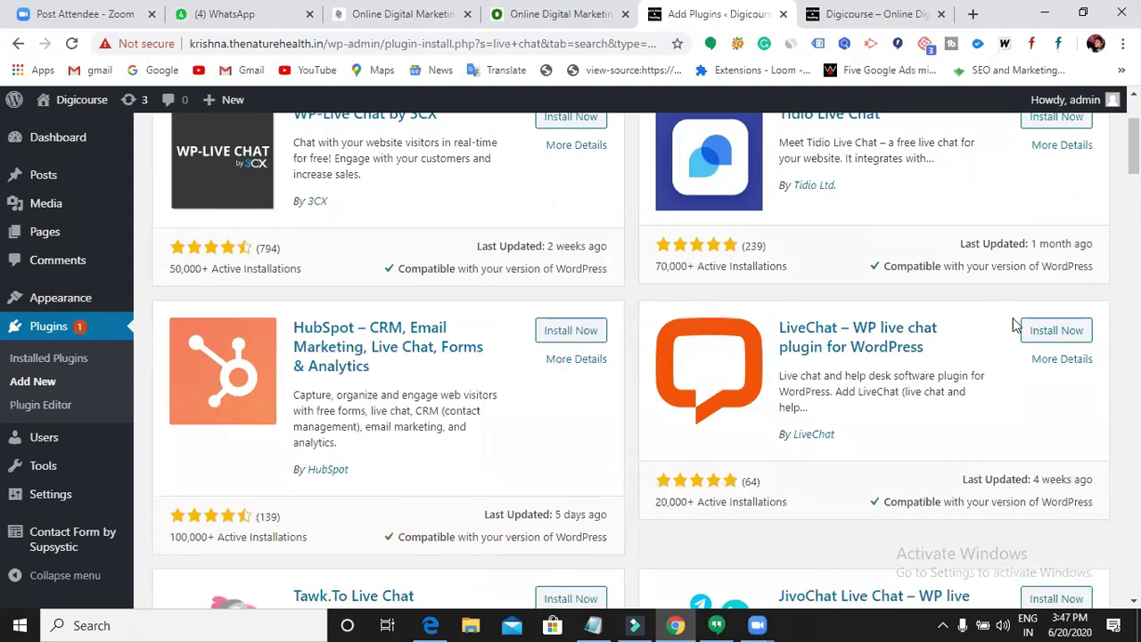
{"action": "left_click", "coordinate": [1037, 335]}
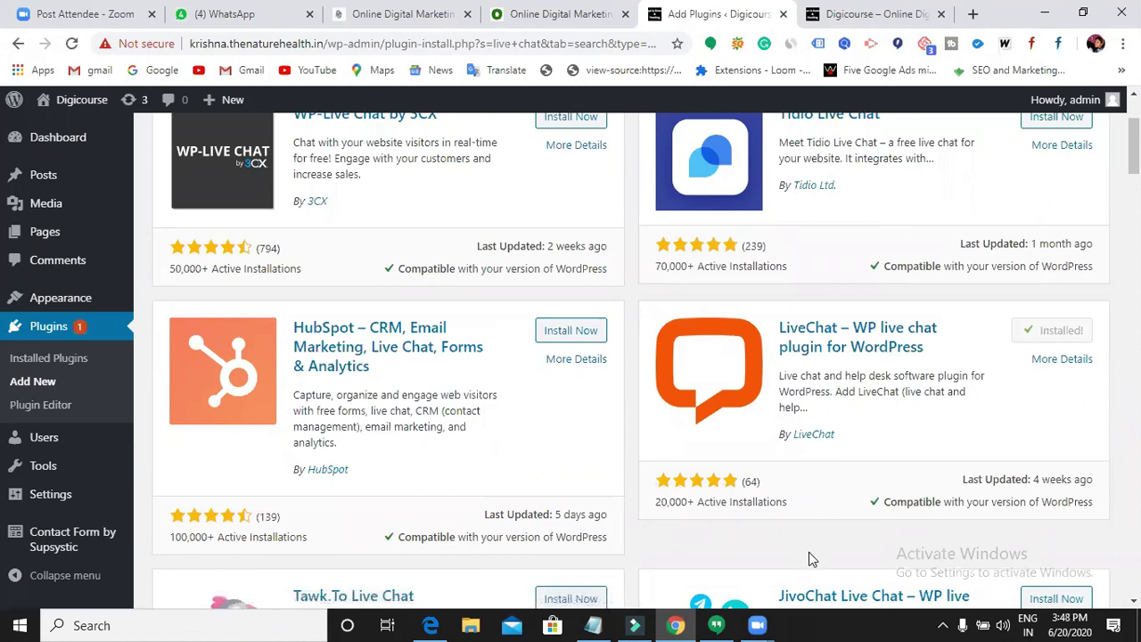
{"action": "left_click", "coordinate": [1063, 332]}
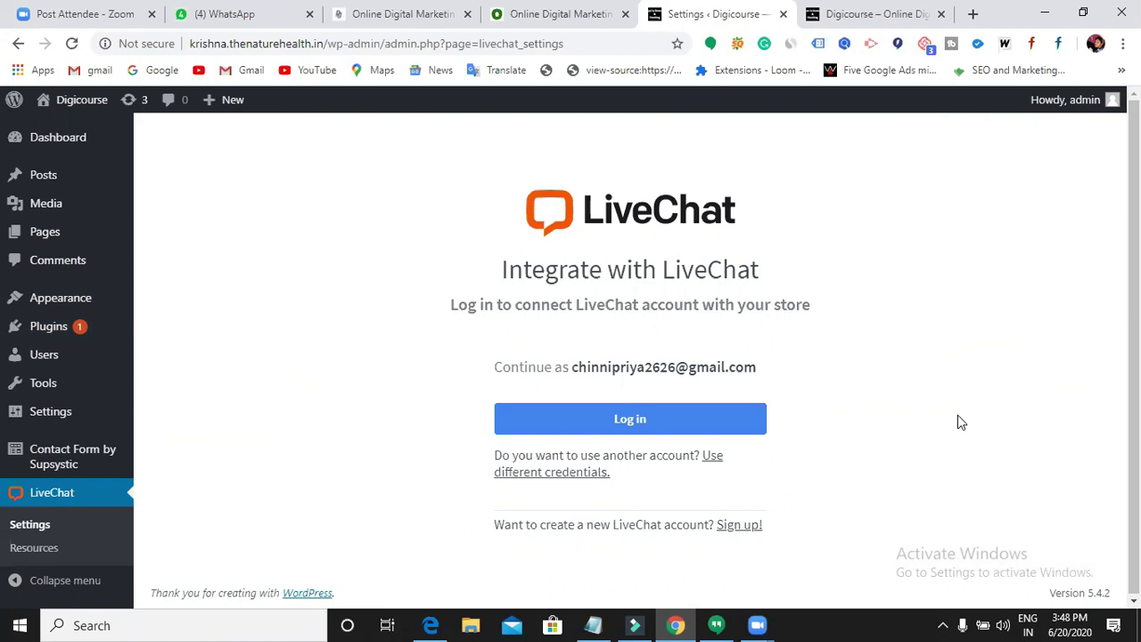
- Sign up for a new LiveChat account, replacing the prefilled business email and submitting
{"action": "left_click", "coordinate": [746, 526]}
{"action": "left_click", "coordinate": [645, 334]}
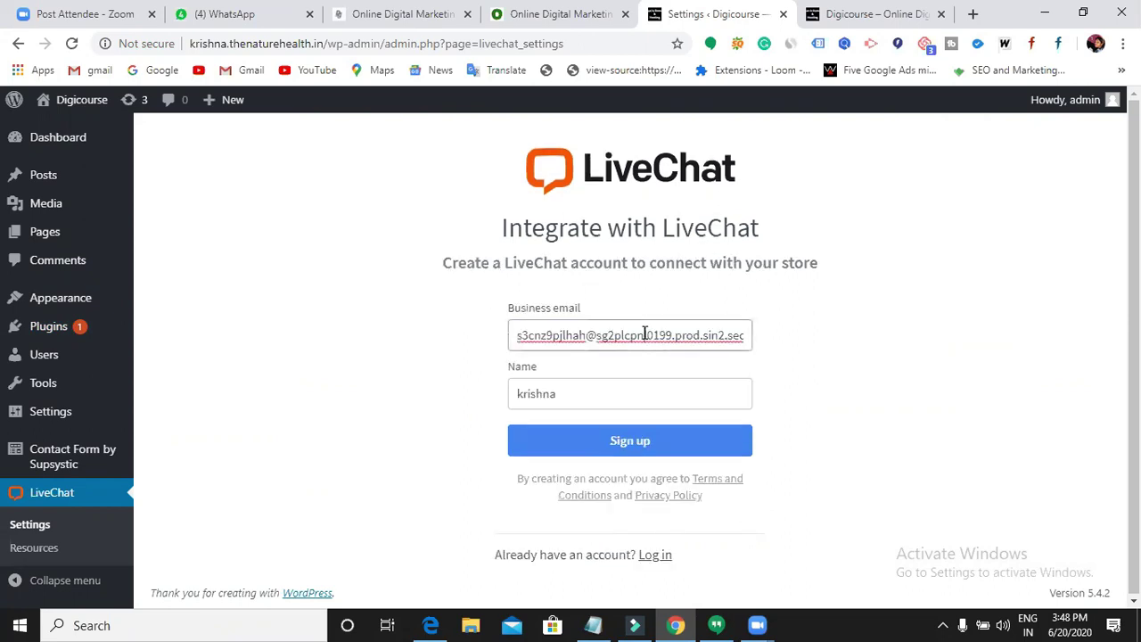
{"action": "key", "text": "Right"}
{"action": "key", "text": "Right"}
{"action": "key", "text": "Right"}
{"action": "key", "text": "Right"}
{"action": "key", "text": "Right"}
{"action": "key", "text": "Right"}
{"action": "key", "text": "Right"}
{"action": "key", "text": "Right"}
{"action": "key", "text": "Right"}
{"action": "key", "text": "Right"}
{"action": "key", "text": "Right"}
{"action": "key", "text": "Right"}
{"action": "key", "text": "Right"}
{"action": "key", "text": "Right"}
{"action": "key", "text": "Right"}
{"action": "key", "text": "Right"}
{"action": "key", "text": "Right"}
{"action": "key", "text": "Right"}
{"action": "key", "text": "Right"}
{"action": "key", "text": "Right"}
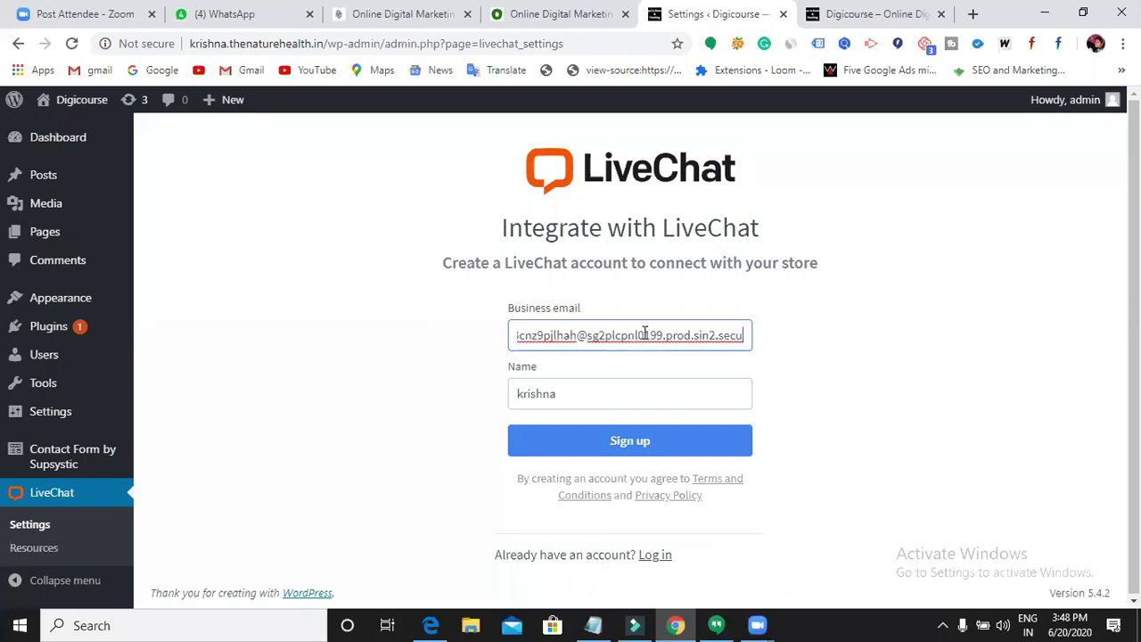
{"action": "key", "text": "BackSpace"}
{"action": "key", "text": "BackSpace"}
{"action": "key", "text": "BackSpace"}
{"action": "key", "text": "BackSpace"}
{"action": "key", "text": "BackSpace"}
{"action": "key", "text": "BackSpace"}
{"action": "key", "text": "BackSpace"}
{"action": "key", "text": "BackSpace"}
{"action": "key", "text": "BackSpace"}
{"action": "key", "text": "BackSpace"}
{"action": "key", "text": "BackSpace"}
{"action": "key", "text": "BackSpace"}
{"action": "key", "text": "BackSpace"}
{"action": "key", "text": "BackSpace"}
{"action": "key", "text": "BackSpace"}
{"action": "key", "text": "BackSpace"}
{"action": "key", "text": "BackSpace"}
{"action": "key", "text": "BackSpace"}
{"action": "key", "text": "BackSpace"}
{"action": "key", "text": "BackSpace"}
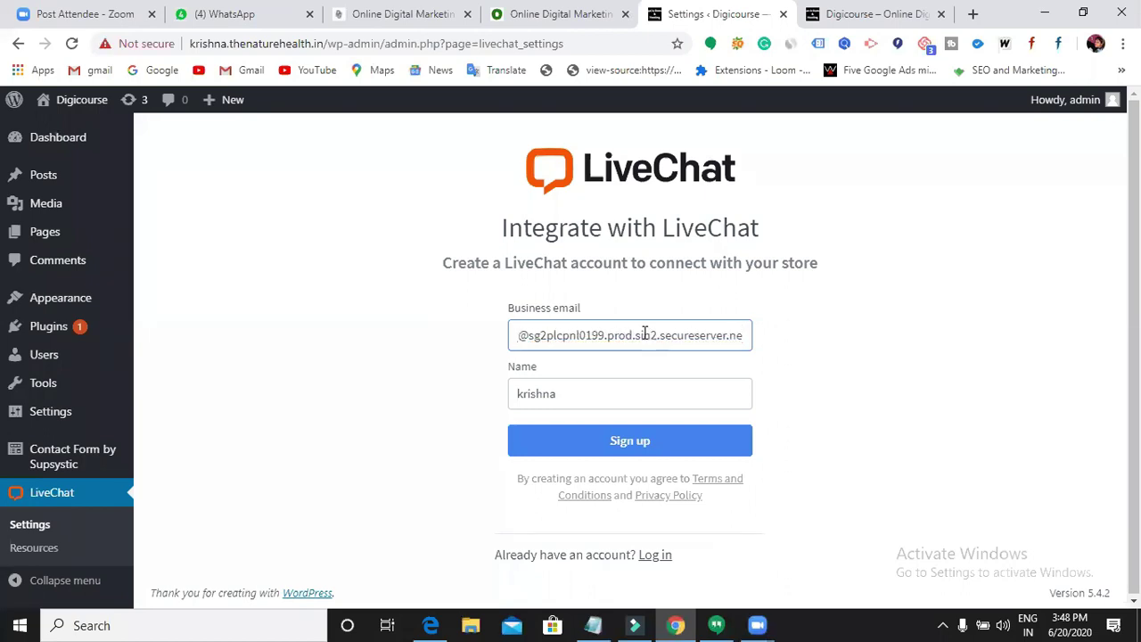
{"action": "key", "text": "BackSpace"}
{"action": "key", "text": "BackSpace"}
{"action": "key", "text": "BackSpace"}
{"action": "key", "text": "BackSpace"}
{"action": "key", "text": "BackSpace"}
{"action": "key", "text": "BackSpace"}
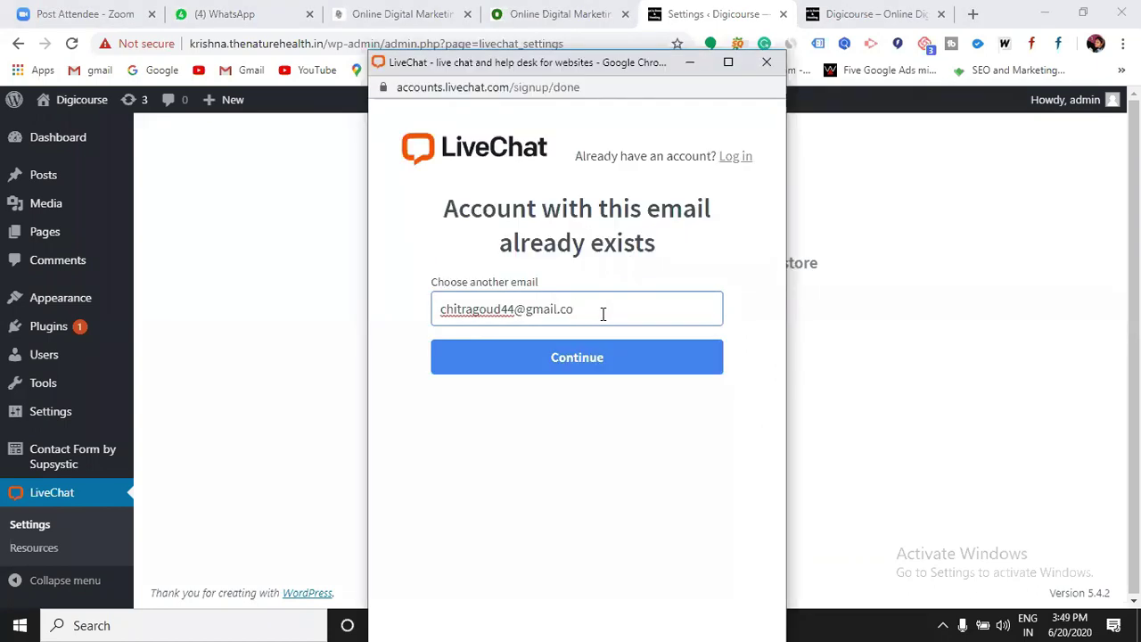
{"action": "key", "text": "Return"}
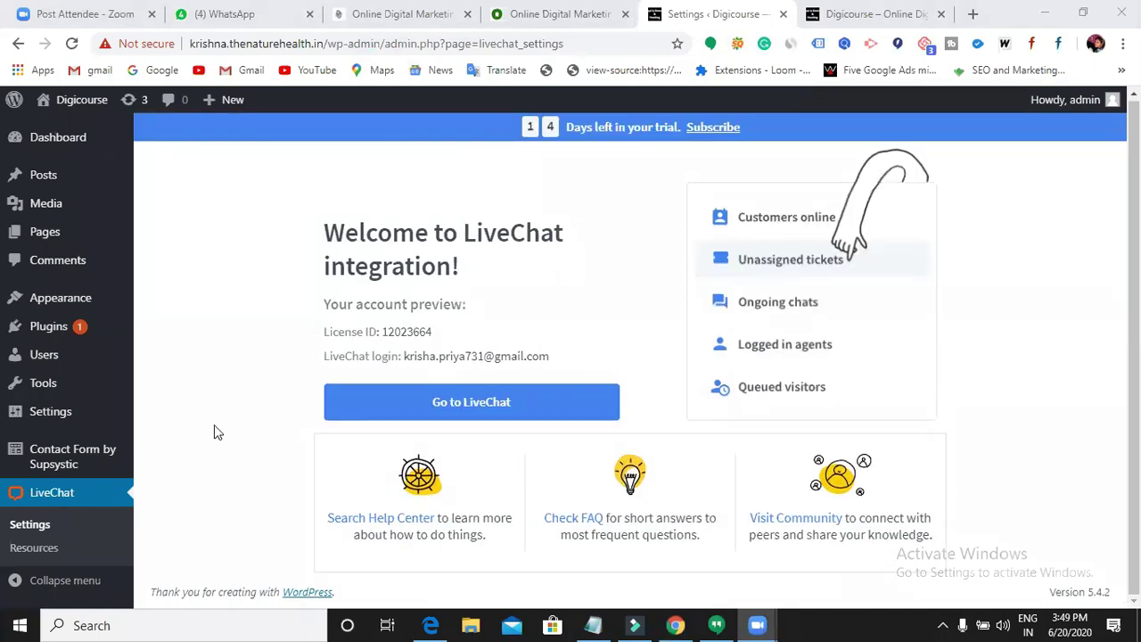
- From the Welcome to LiveChat integration page, go to the LiveChat dashboard
{"action": "left_click", "coordinate": [486, 406]}
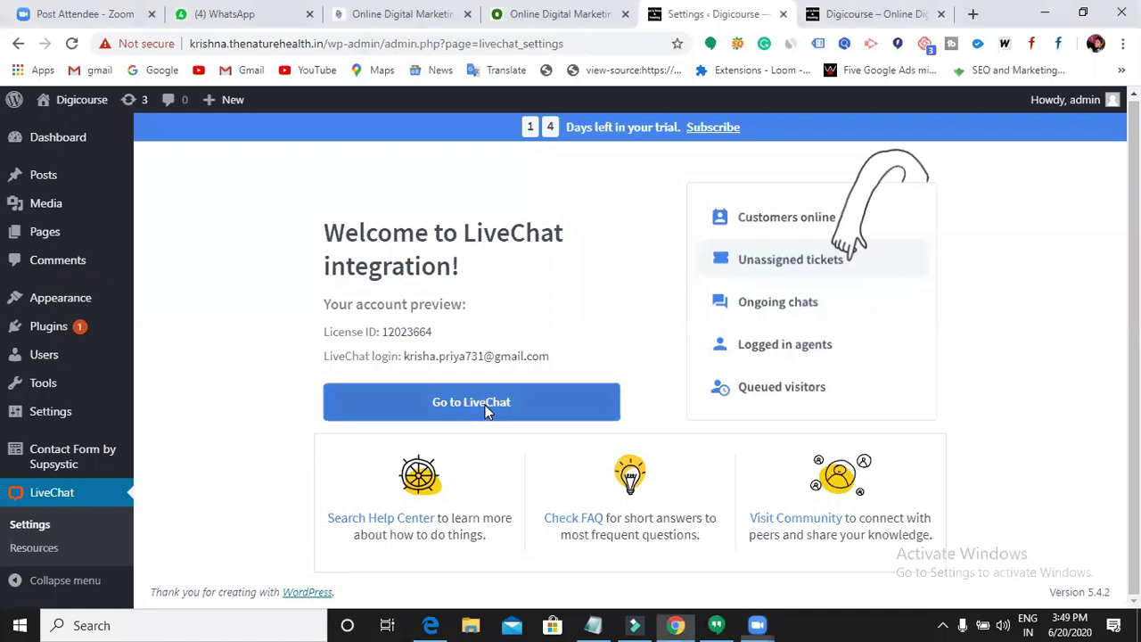
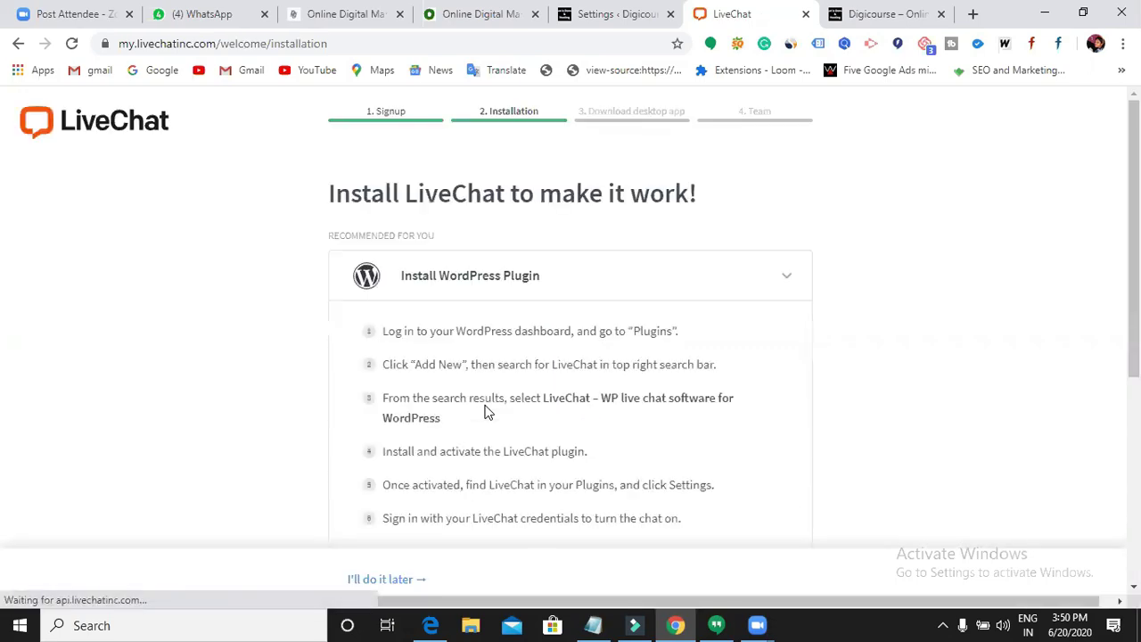
- Skip LiveChat's installation and desktop app steps, then continue without a team to reach Home
{"action": "scroll", "coordinate": [522, 446], "scroll_direction": "down", "scroll_amount": 4}
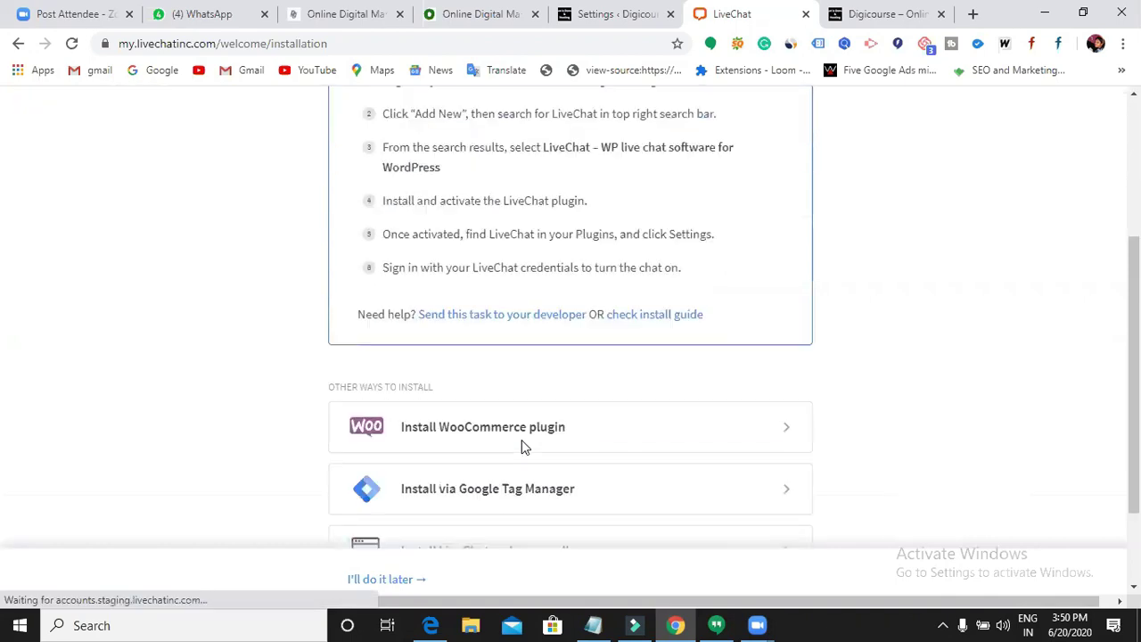
{"action": "left_click", "coordinate": [406, 581]}
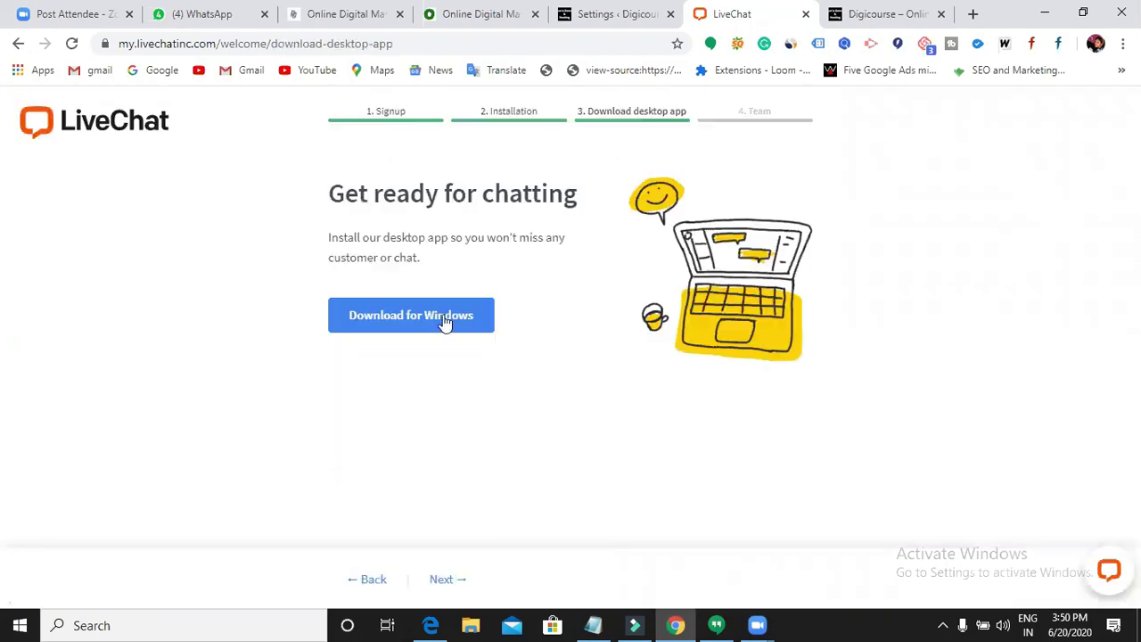
{"action": "left_click", "coordinate": [373, 580]}
{"action": "scroll", "coordinate": [450, 560], "scroll_direction": "down", "scroll_amount": 3}
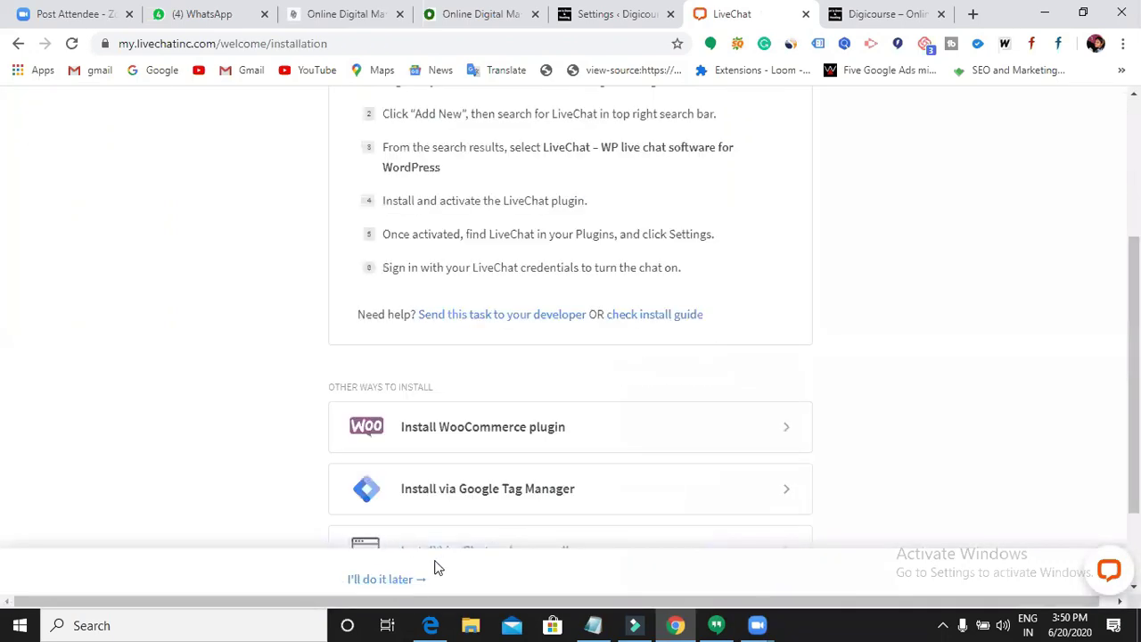
{"action": "scroll", "coordinate": [420, 541], "scroll_direction": "down", "scroll_amount": 2}
{"action": "left_click", "coordinate": [383, 581]}
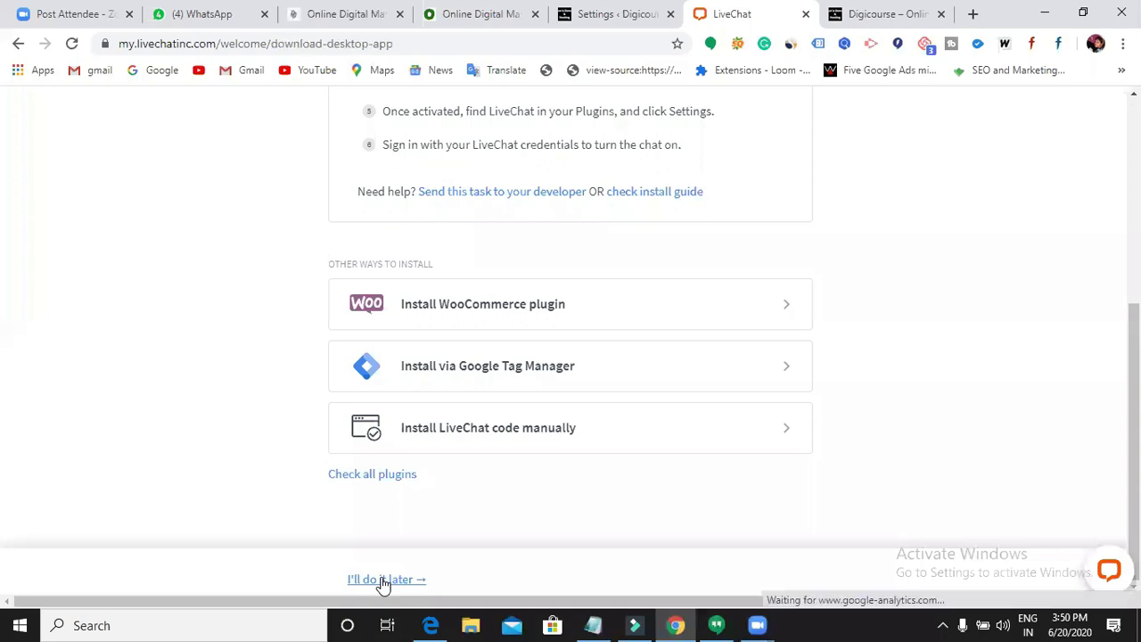
{"action": "left_click", "coordinate": [441, 581]}
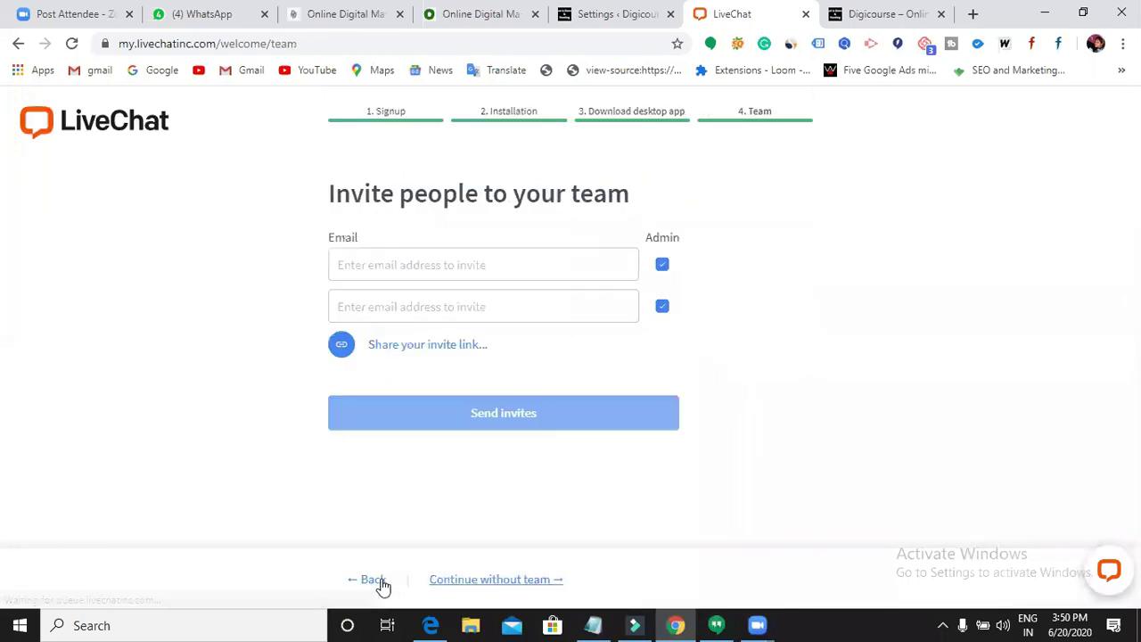
{"action": "left_click", "coordinate": [468, 580]}
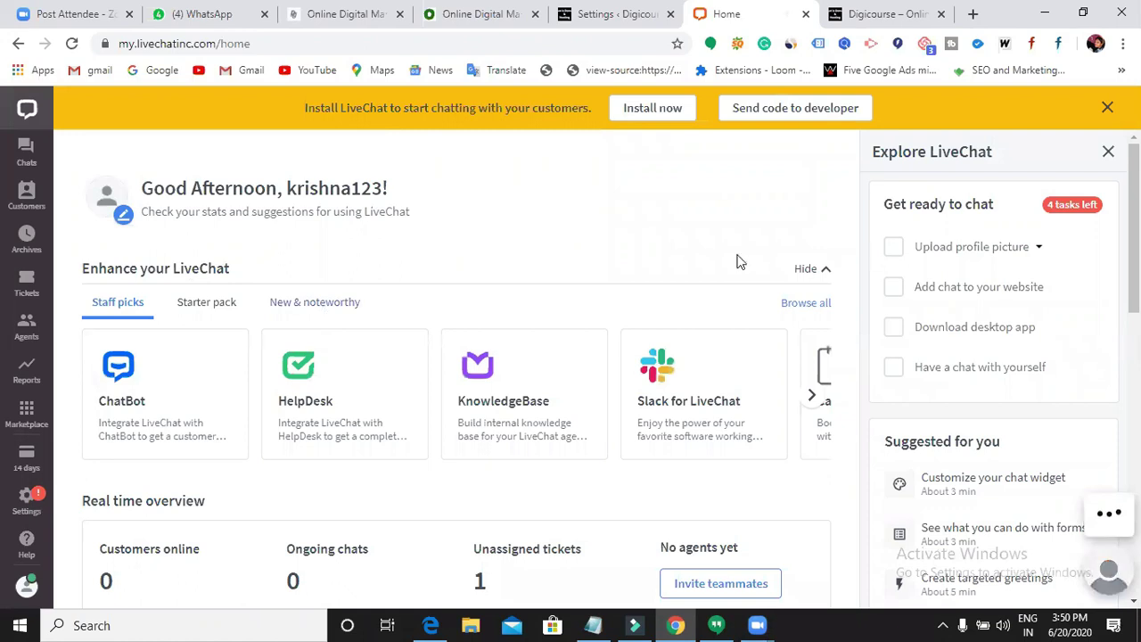
- Reload the Digicourse site, confirm the 'Need Help?' widget in the footer, and go back to LiveChat
{"action": "left_click", "coordinate": [887, 18]}
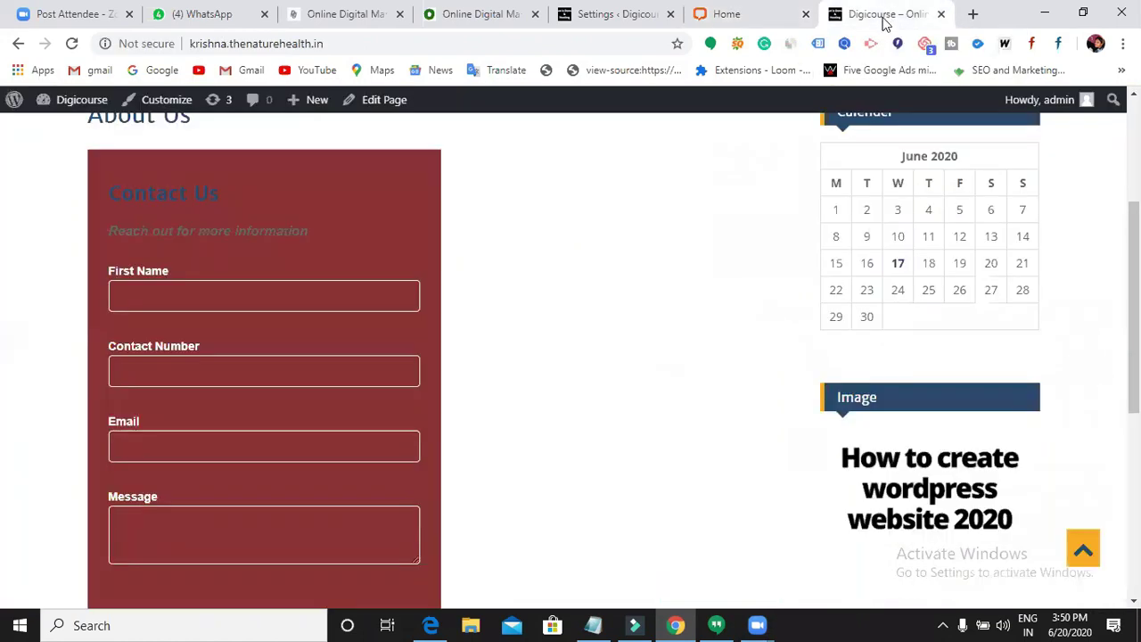
{"action": "left_click", "coordinate": [72, 44]}
{"action": "scroll", "coordinate": [367, 375], "scroll_direction": "down", "scroll_amount": 5}
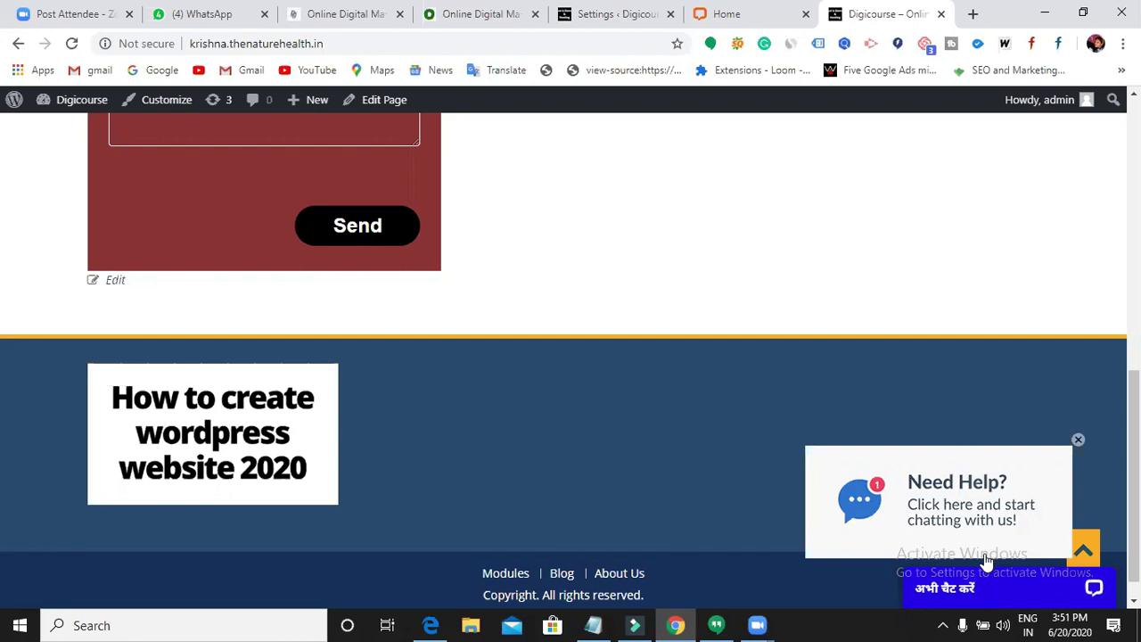
{"action": "left_click", "coordinate": [740, 25]}
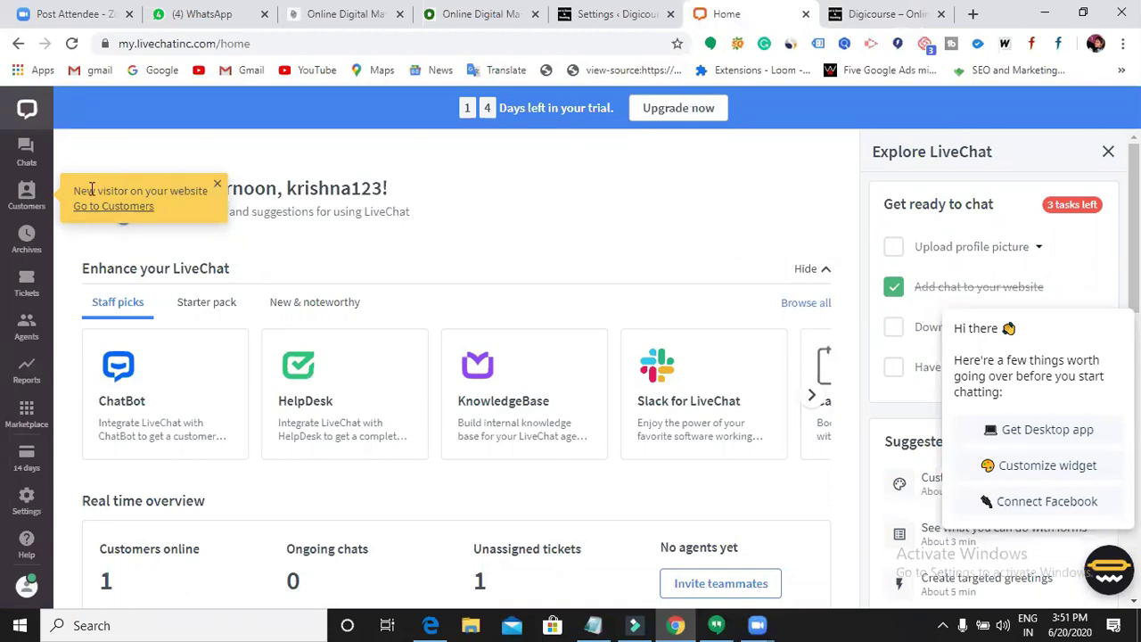
- Glance at the Digicourse widget, check LiveChat Customers, then open the Settings page
{"action": "left_click", "coordinate": [877, 16]}
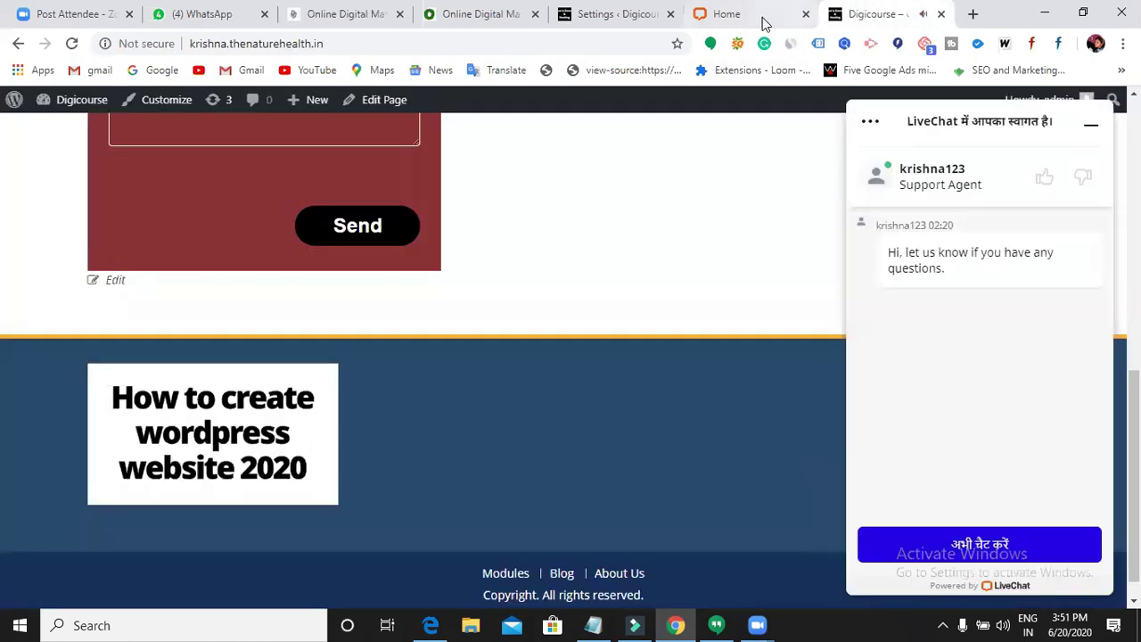
{"action": "left_click", "coordinate": [695, 16]}
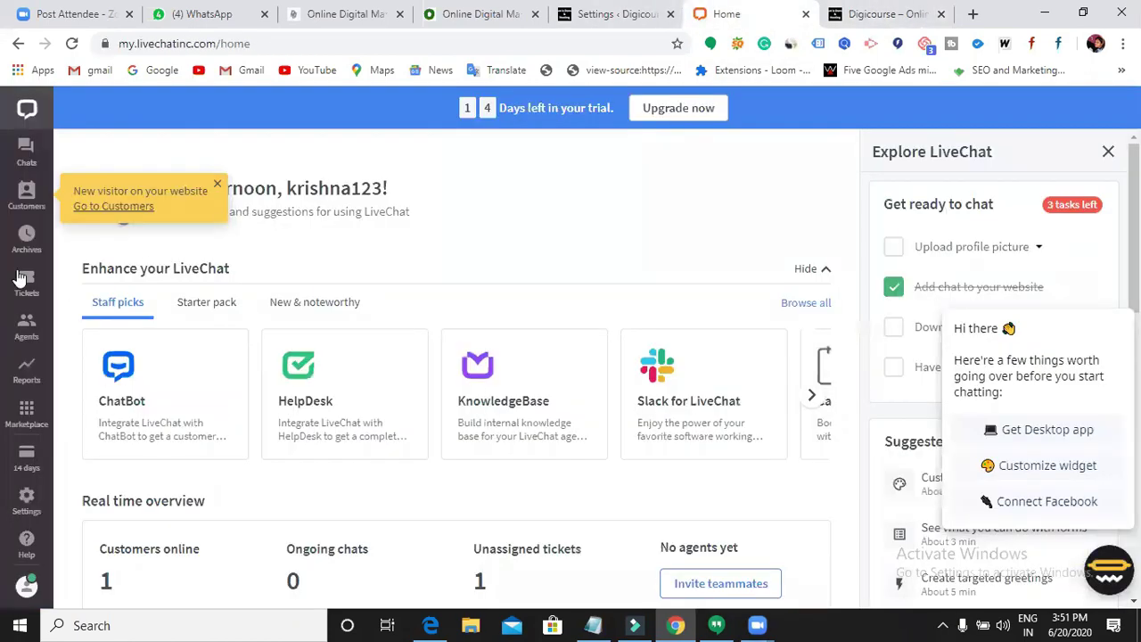
{"action": "left_click", "coordinate": [18, 204]}
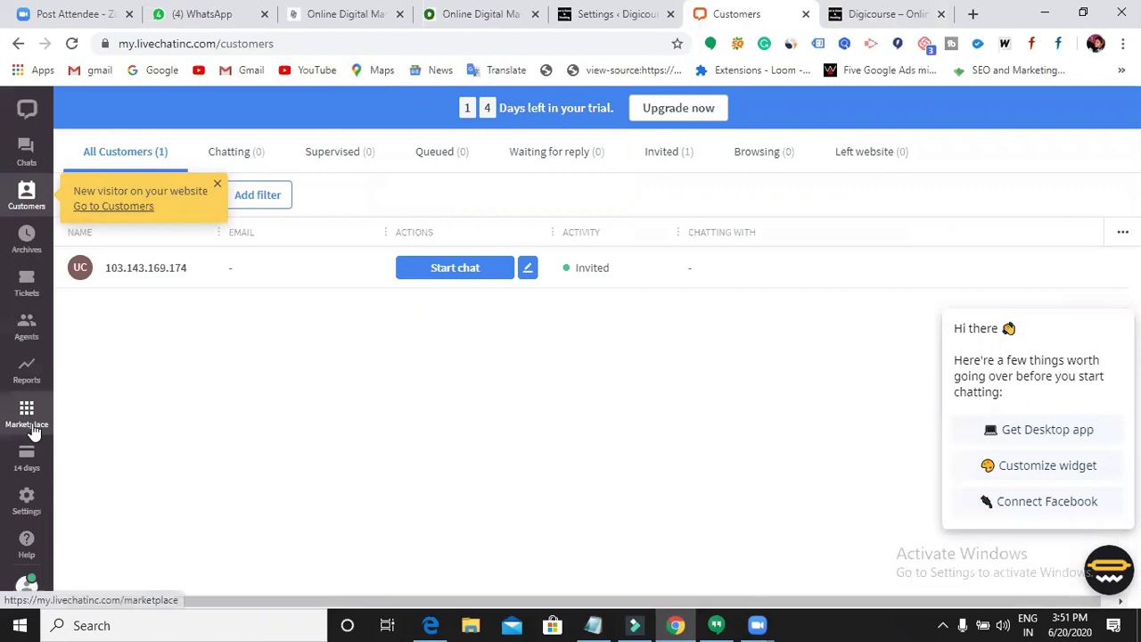
{"action": "left_click", "coordinate": [21, 511]}
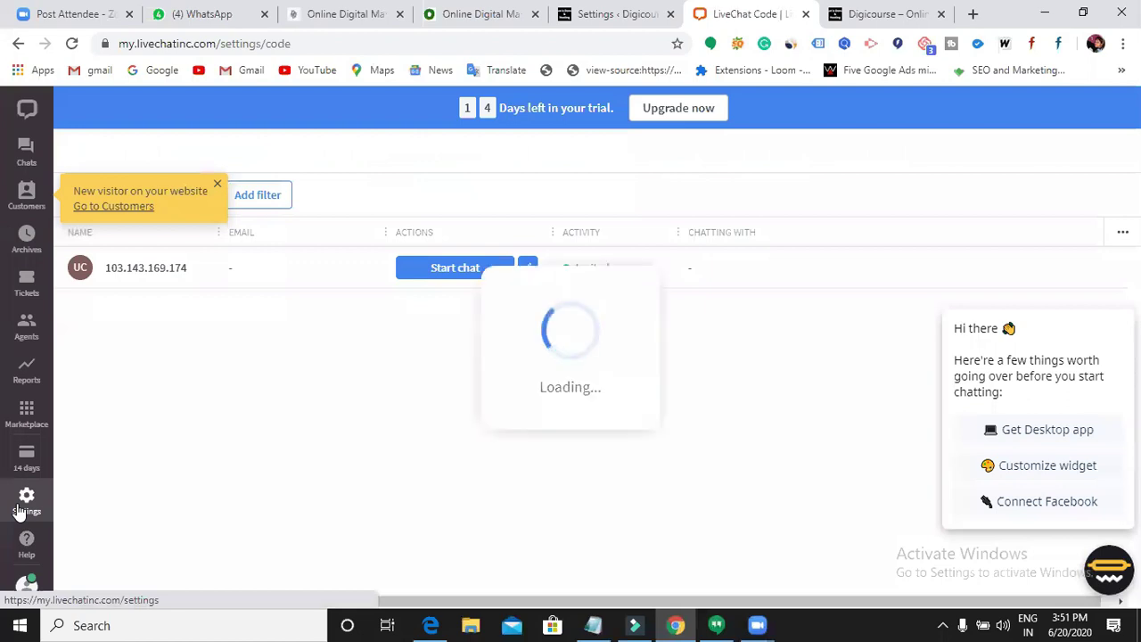
- In Chat widget Customization, try the Modern maximized window style, then revert to Smooth
{"action": "left_click", "coordinate": [217, 188]}
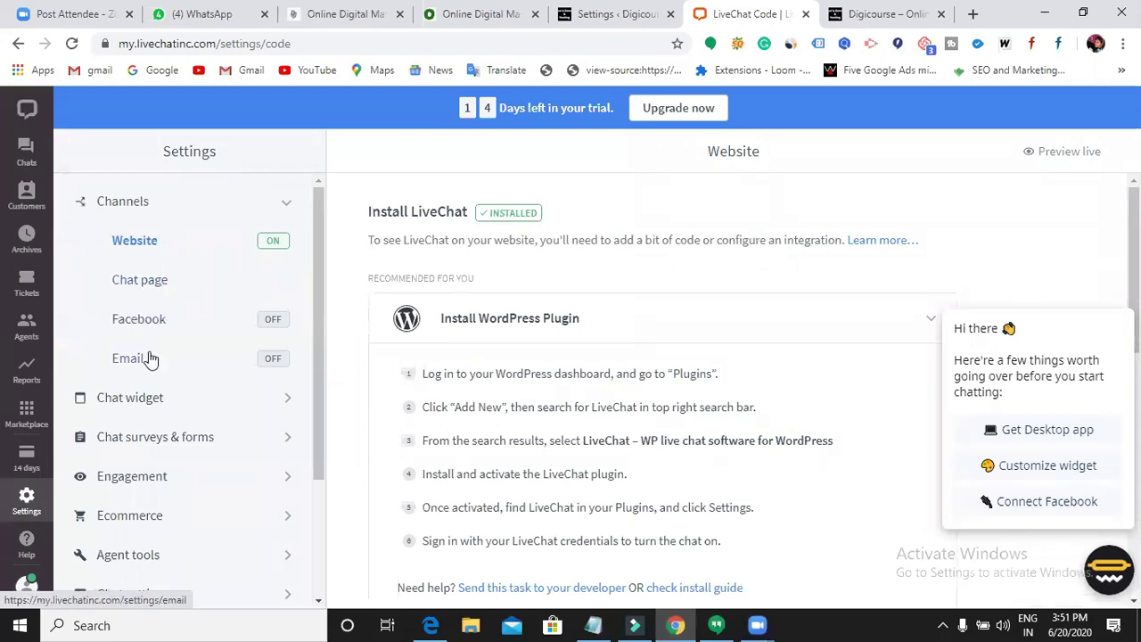
{"action": "scroll", "coordinate": [153, 339], "scroll_direction": "down", "scroll_amount": 1}
{"action": "left_click", "coordinate": [157, 320]}
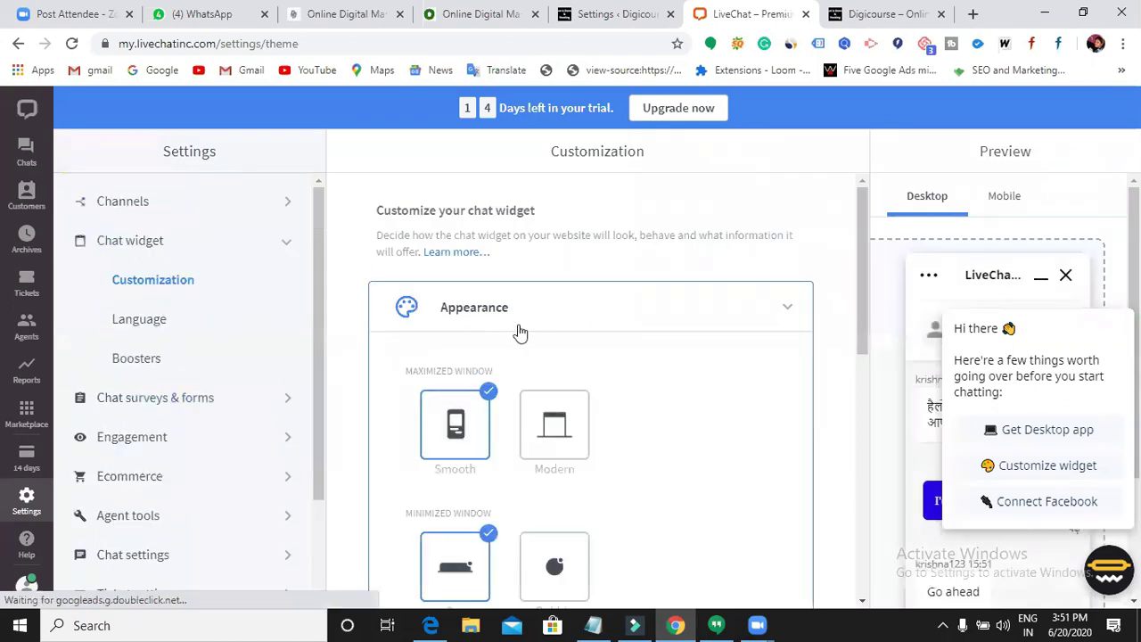
{"action": "scroll", "coordinate": [520, 333], "scroll_direction": "down", "scroll_amount": 1}
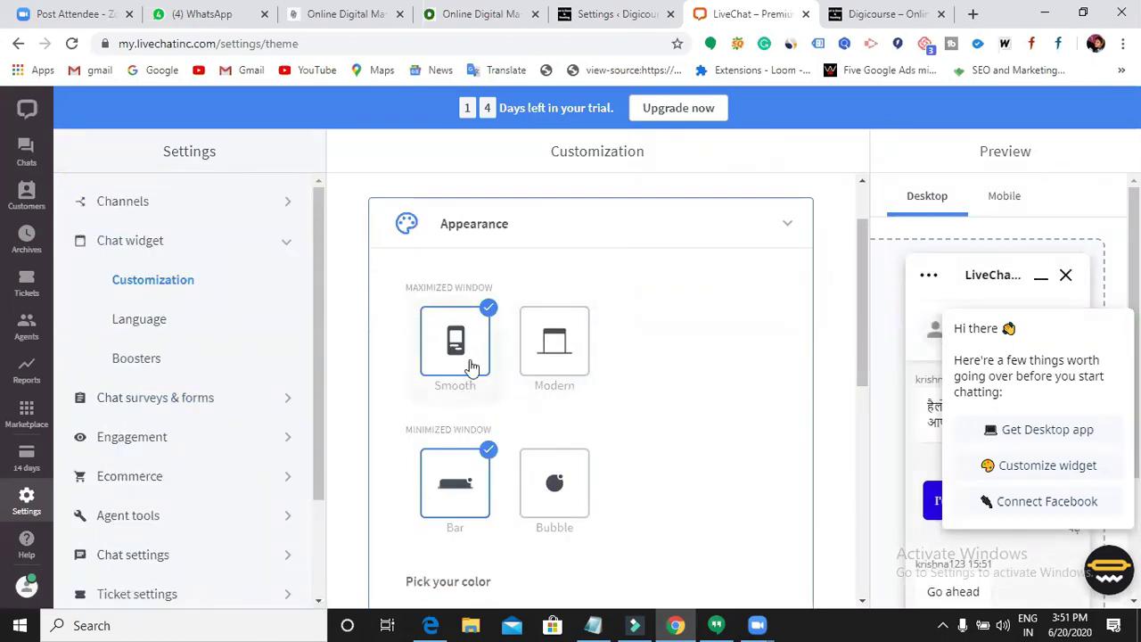
{"action": "left_click", "coordinate": [542, 394]}
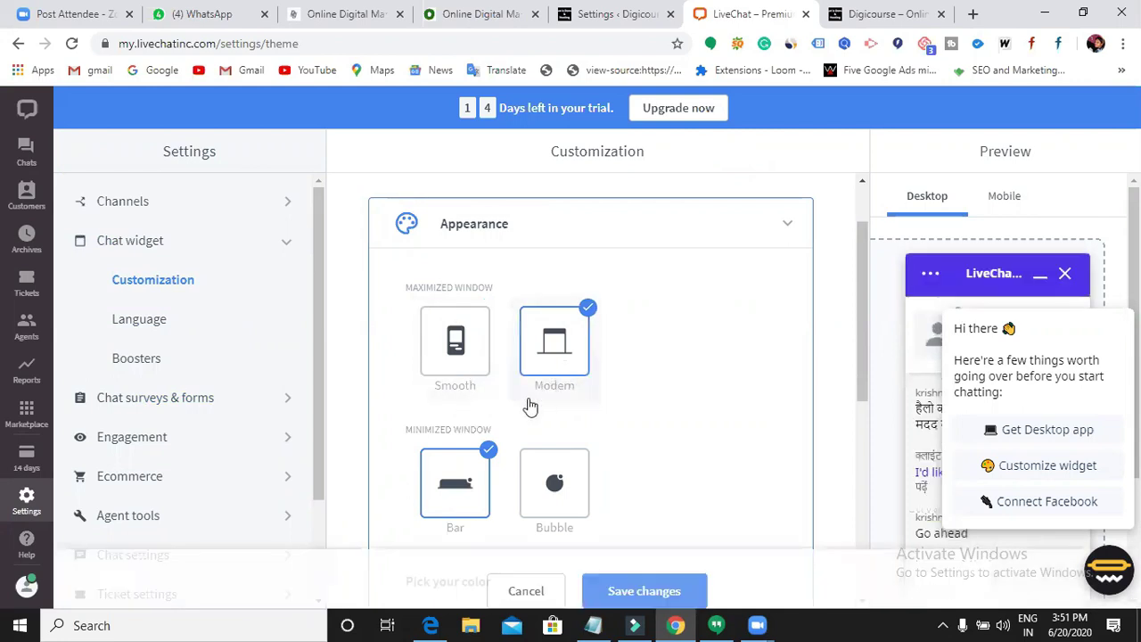
{"action": "scroll", "coordinate": [477, 428], "scroll_direction": "down", "scroll_amount": 1}
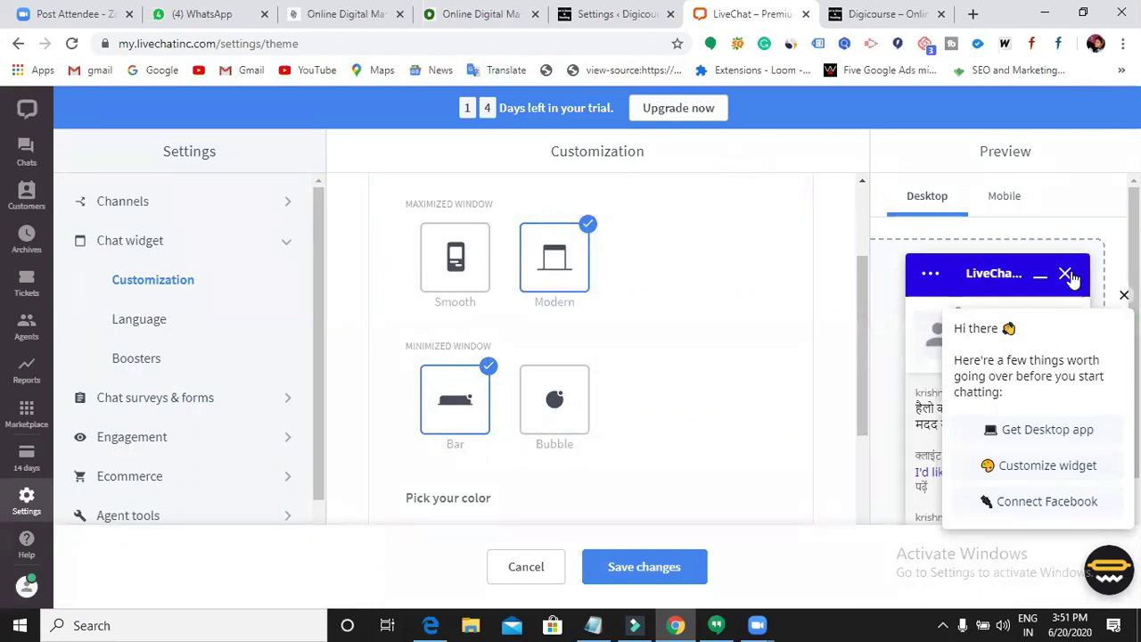
{"action": "left_click", "coordinate": [463, 292]}
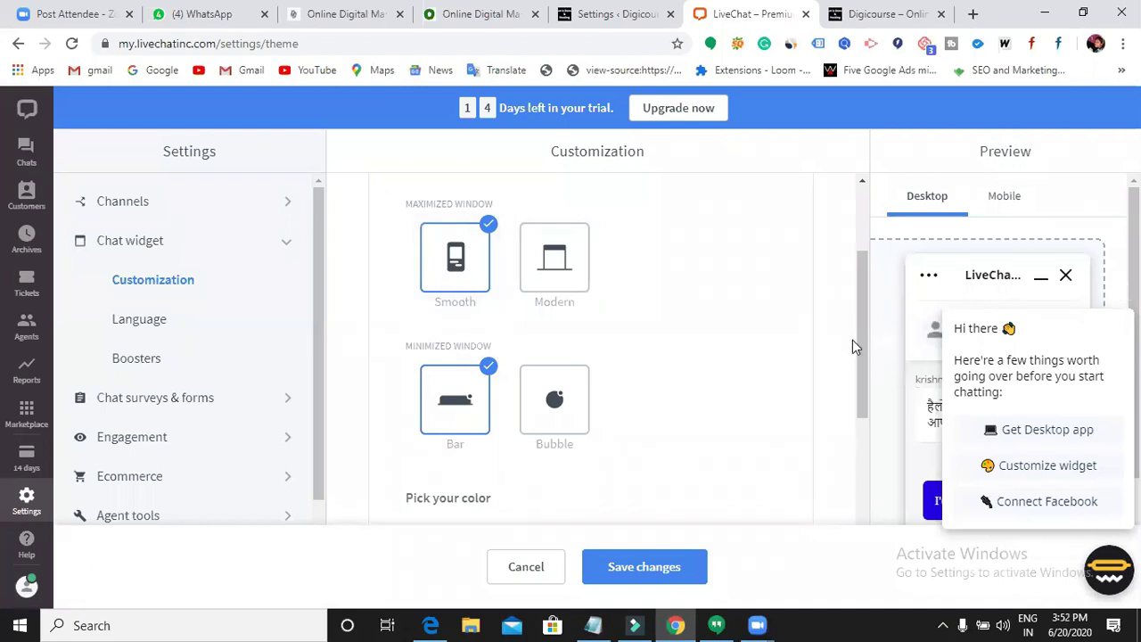
- Preview the widget on mobile, pick the orange theme colour, and expand Position settings
{"action": "left_click", "coordinate": [1021, 209]}
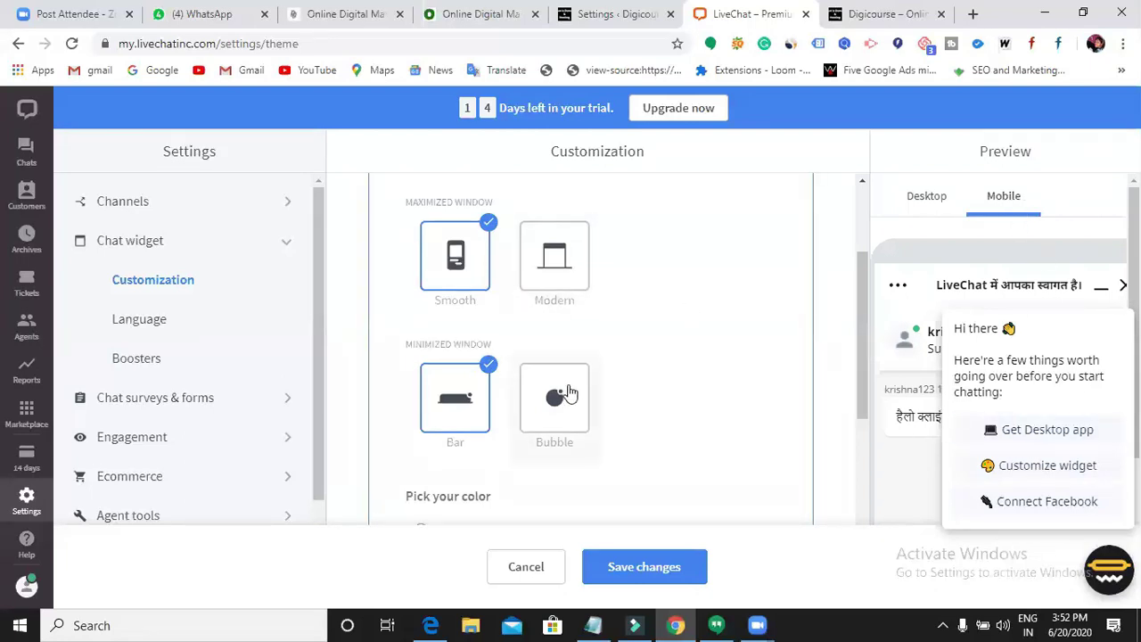
{"action": "scroll", "coordinate": [553, 393], "scroll_direction": "down", "scroll_amount": 2}
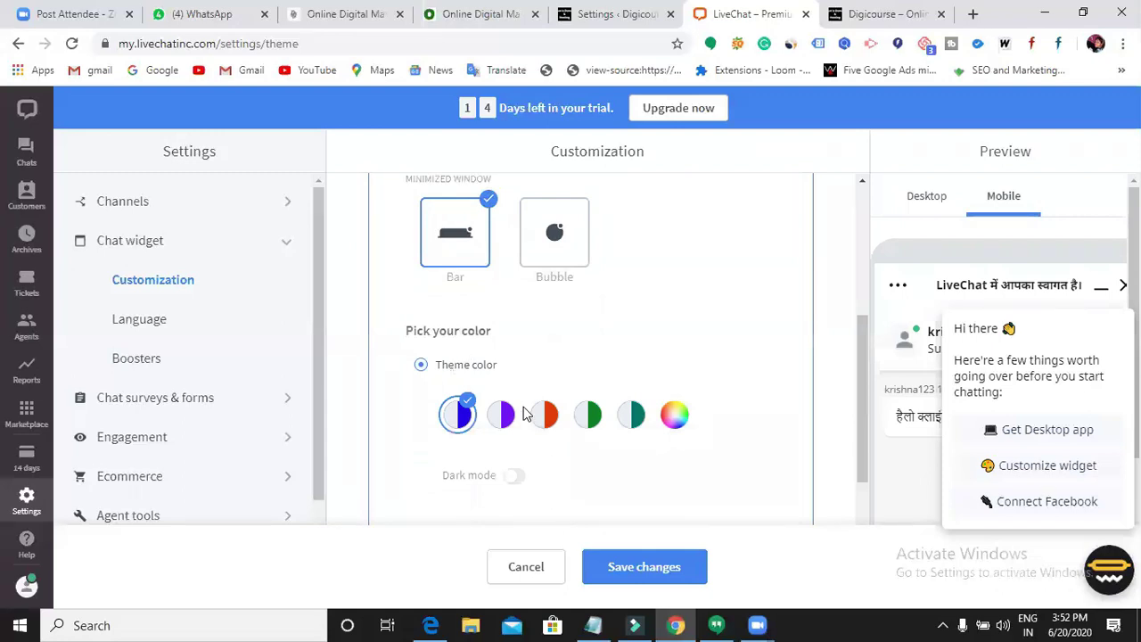
{"action": "scroll", "coordinate": [461, 413], "scroll_direction": "down", "scroll_amount": 1}
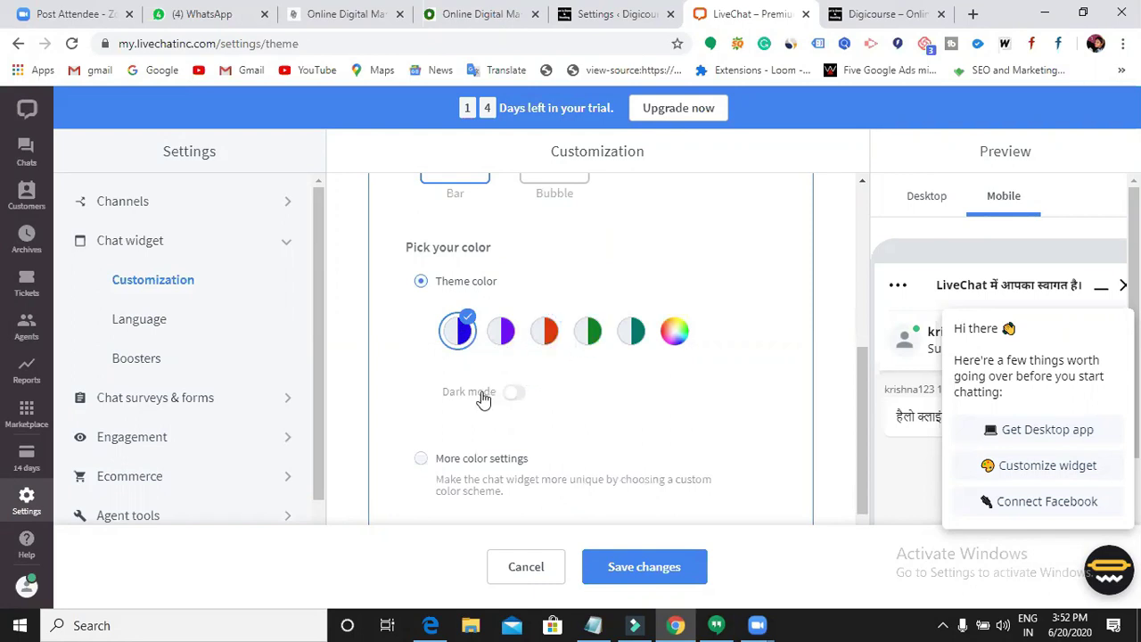
{"action": "left_click", "coordinate": [542, 331]}
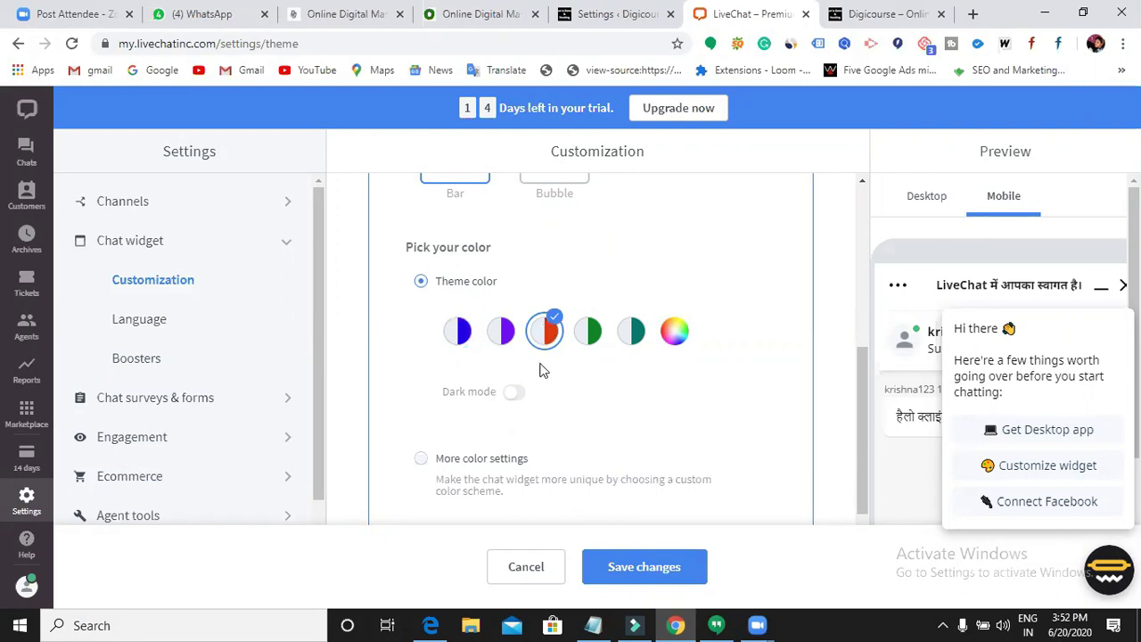
{"action": "scroll", "coordinate": [645, 479], "scroll_direction": "down", "scroll_amount": 2}
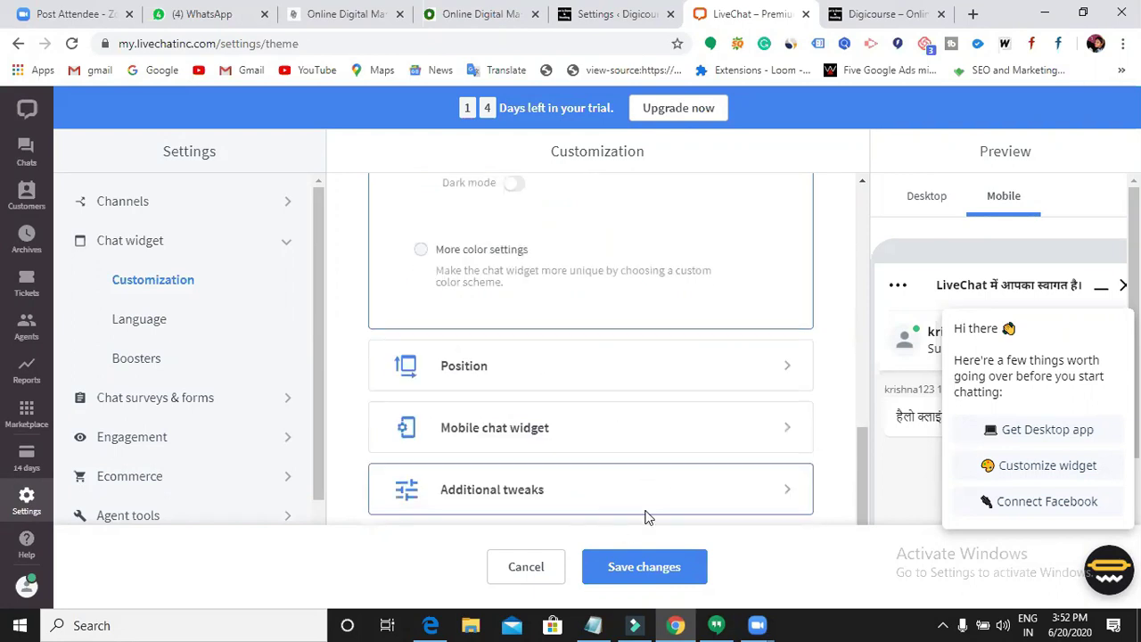
{"action": "left_click", "coordinate": [686, 367]}
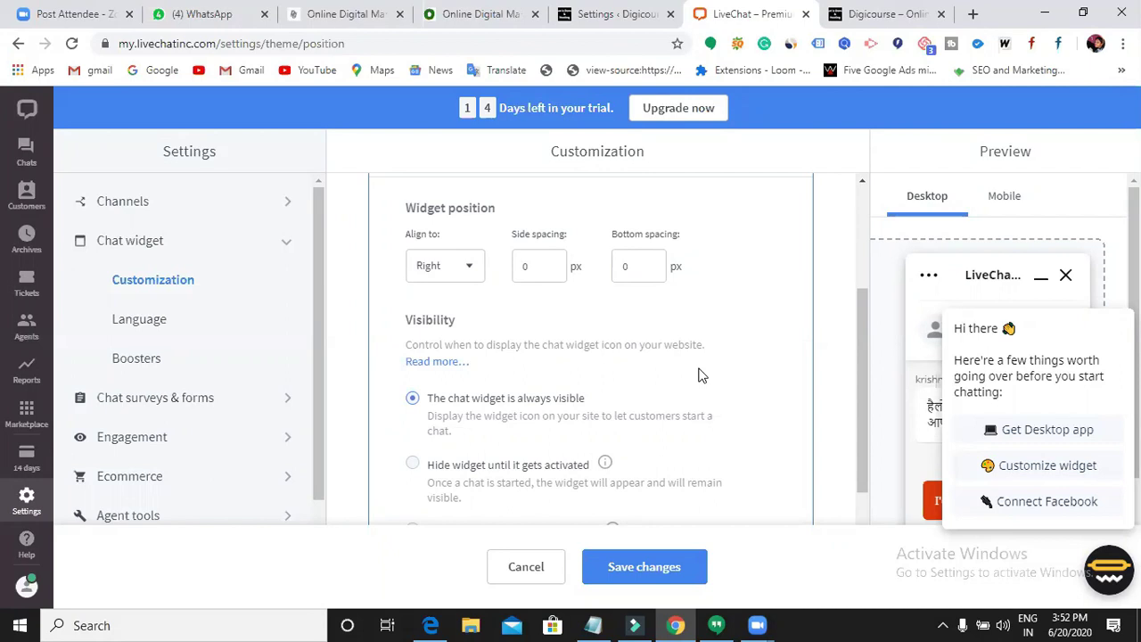
- Keep the widget aligned right with 0 px side and bottom spacing, and save the changes
{"action": "scroll", "coordinate": [550, 375], "scroll_direction": "up", "scroll_amount": 2}
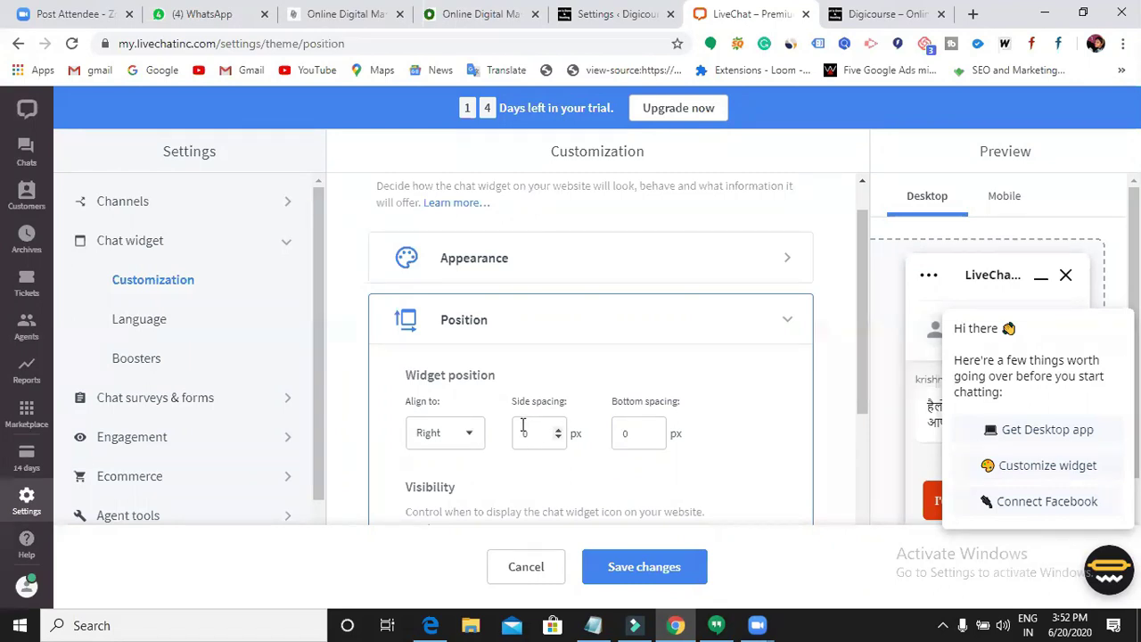
{"action": "scroll", "coordinate": [500, 401], "scroll_direction": "down", "scroll_amount": 1}
{"action": "left_click", "coordinate": [476, 355]}
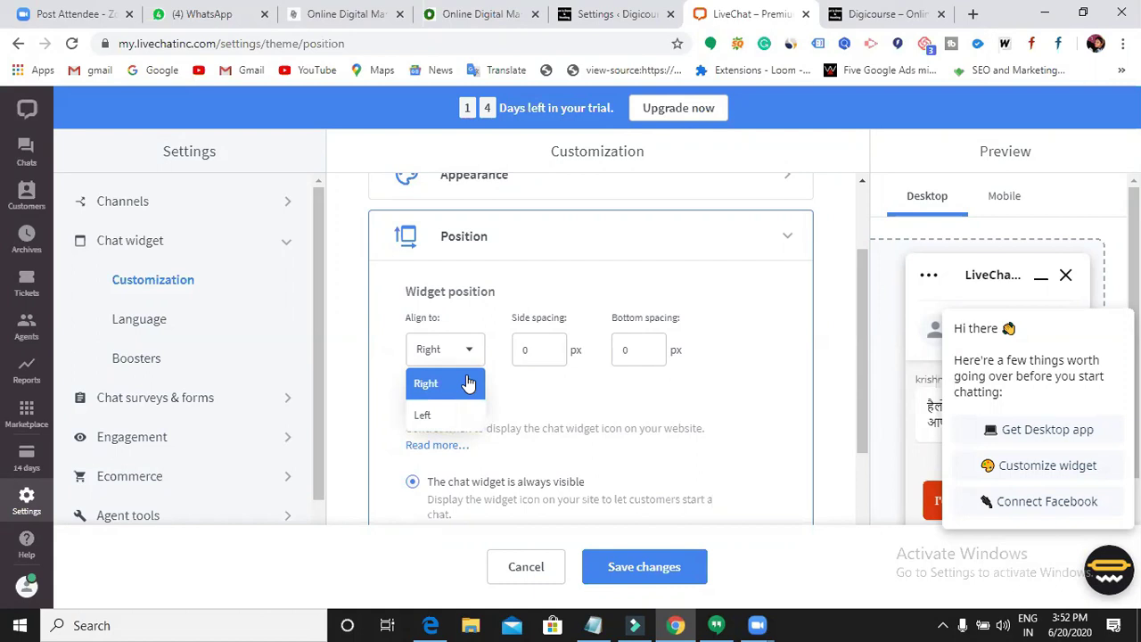
{"action": "left_click", "coordinate": [469, 383]}
{"action": "scroll", "coordinate": [507, 386], "scroll_direction": "down", "scroll_amount": 2}
{"action": "scroll", "coordinate": [508, 388], "scroll_direction": "down", "scroll_amount": 2}
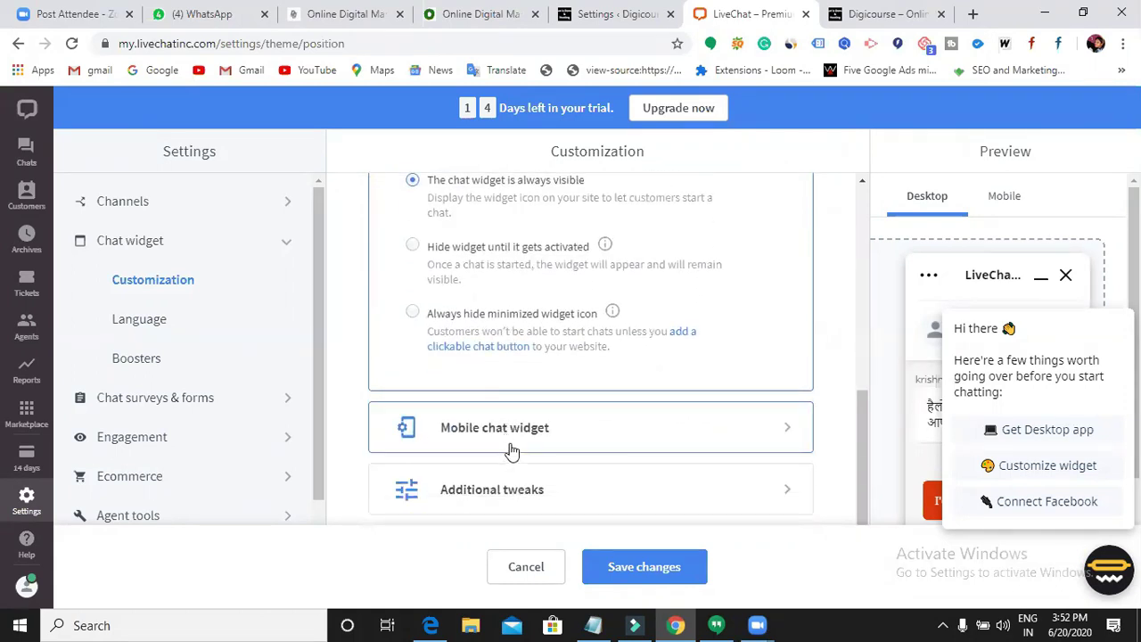
{"action": "left_click", "coordinate": [657, 567]}
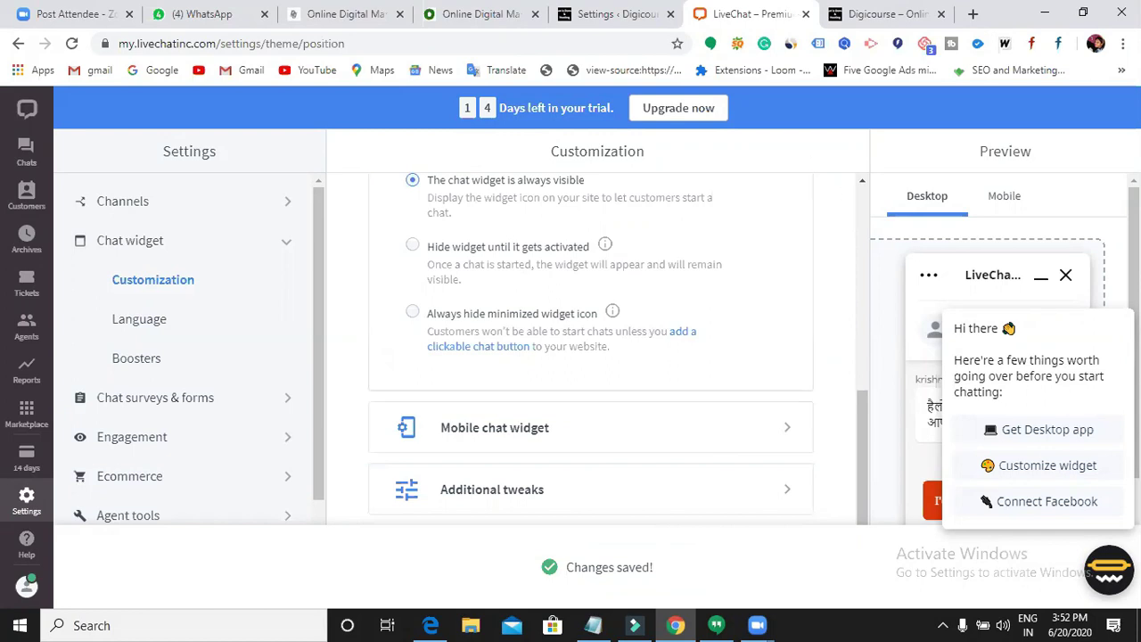
{"action": "scroll", "coordinate": [699, 358], "scroll_direction": "up", "scroll_amount": 4}
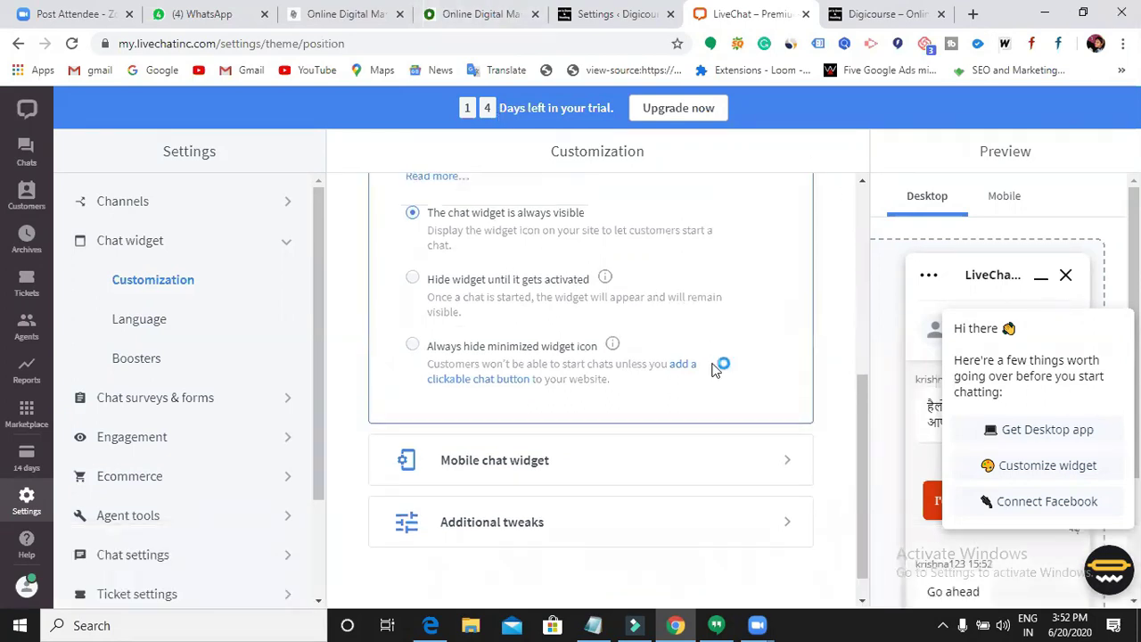
{"action": "scroll", "coordinate": [713, 370], "scroll_direction": "up", "scroll_amount": 1}
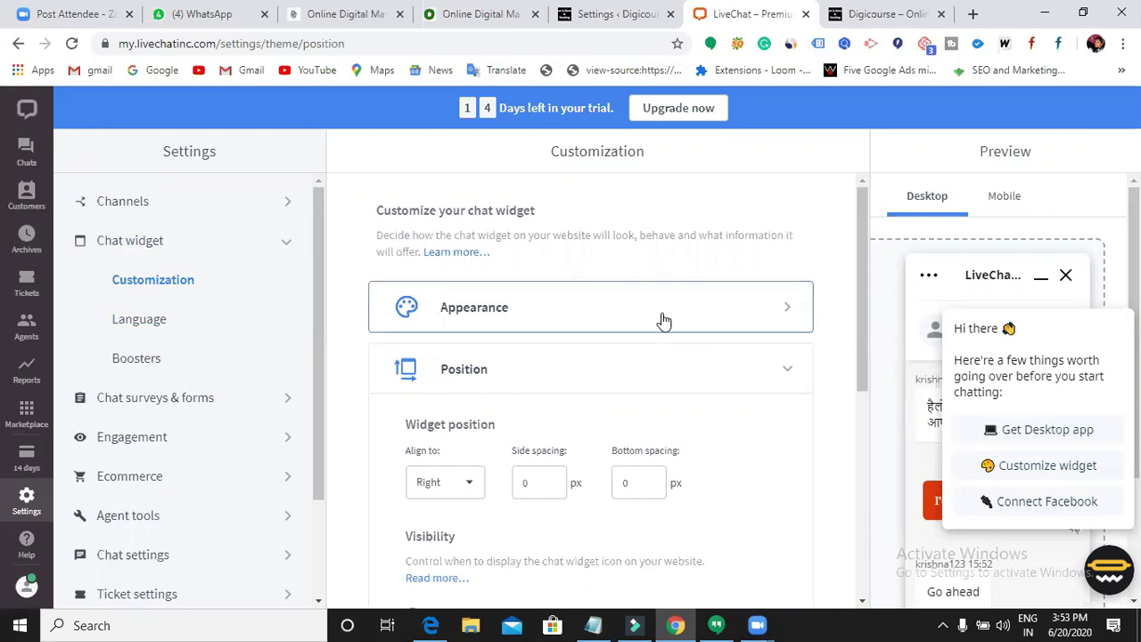
- Change the chat widget language from Hindi to English
{"action": "left_click", "coordinate": [158, 321]}
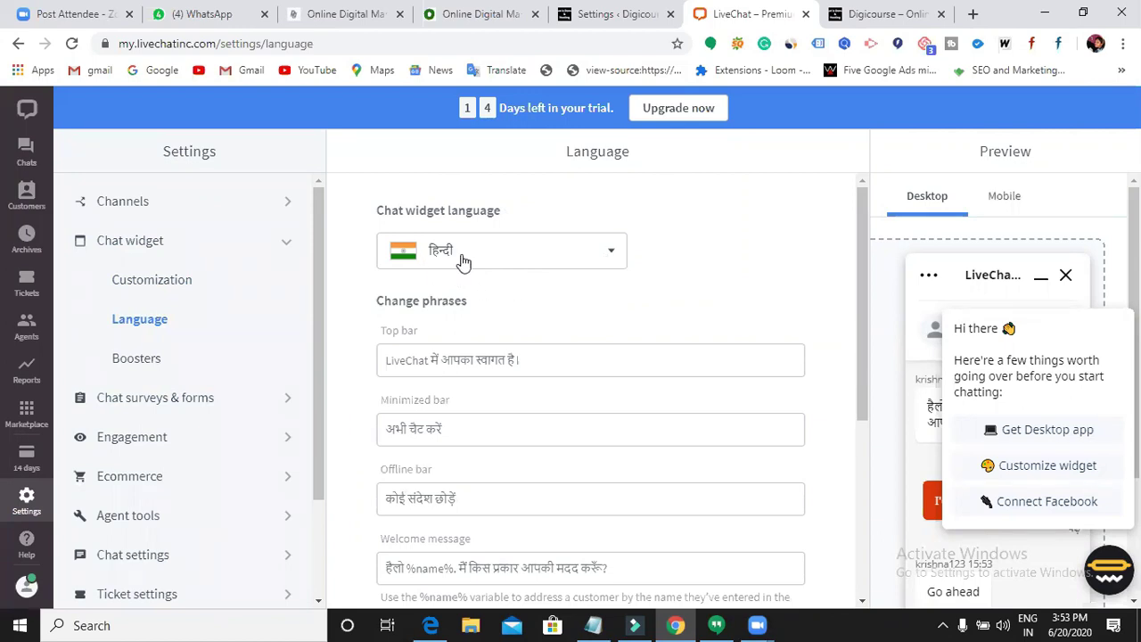
{"action": "left_click", "coordinate": [605, 257]}
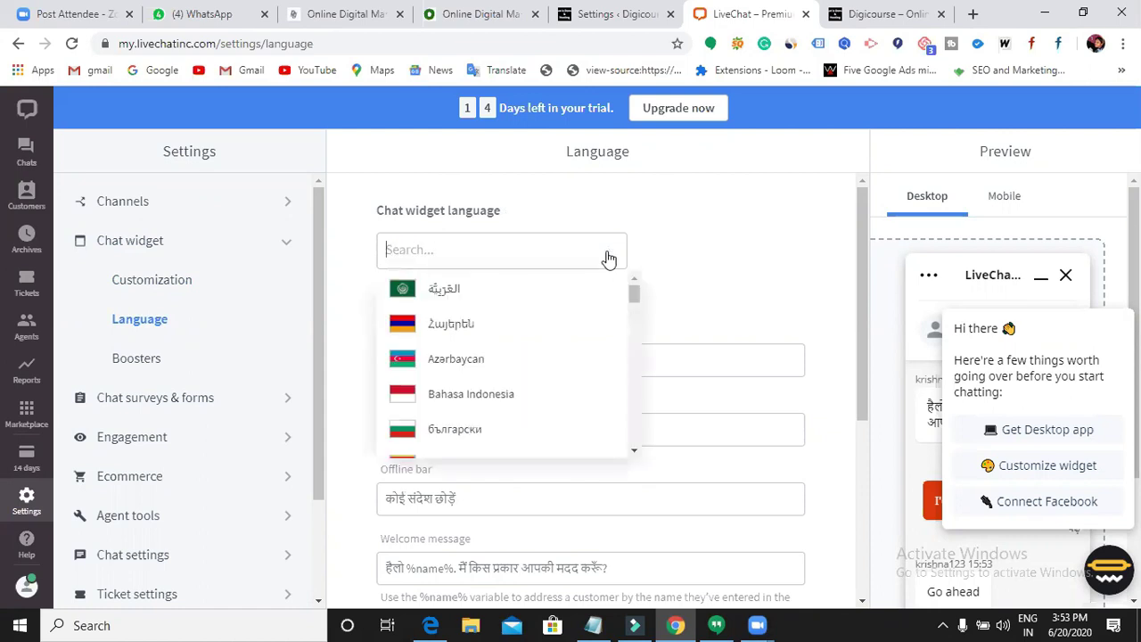
{"action": "type", "text": "en"}
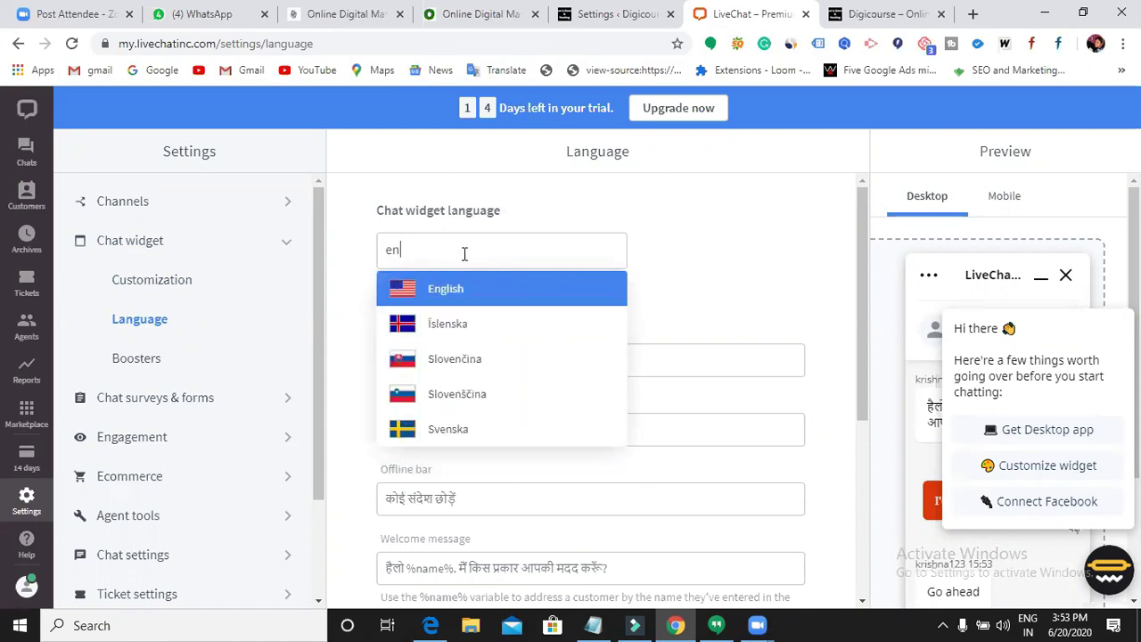
{"action": "type", "text": "glish"}
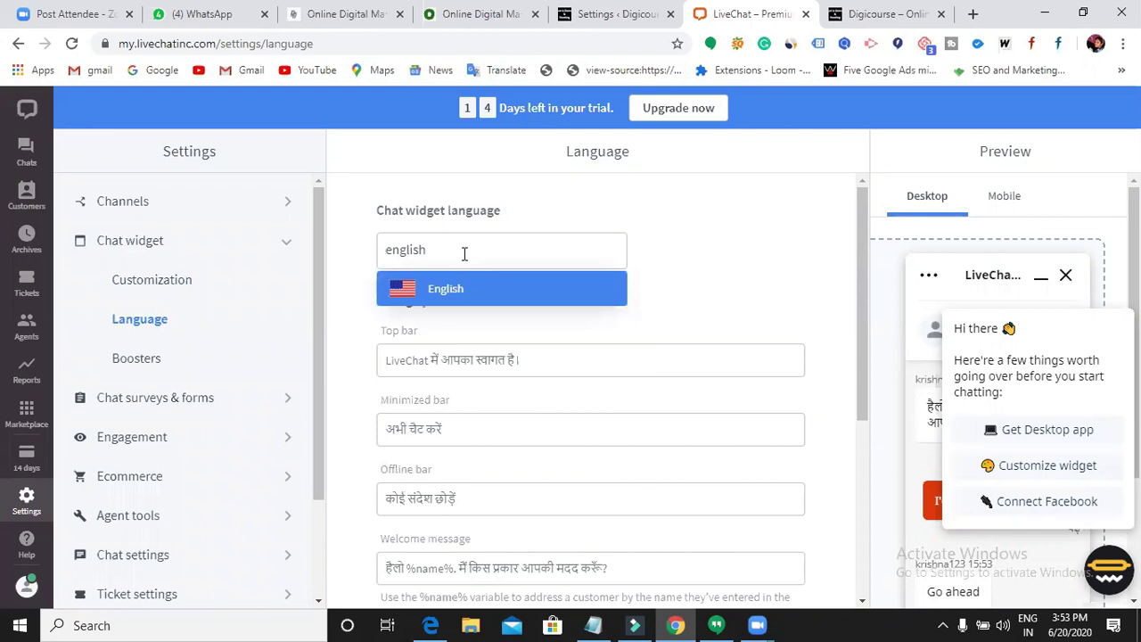
{"action": "left_click", "coordinate": [476, 288]}
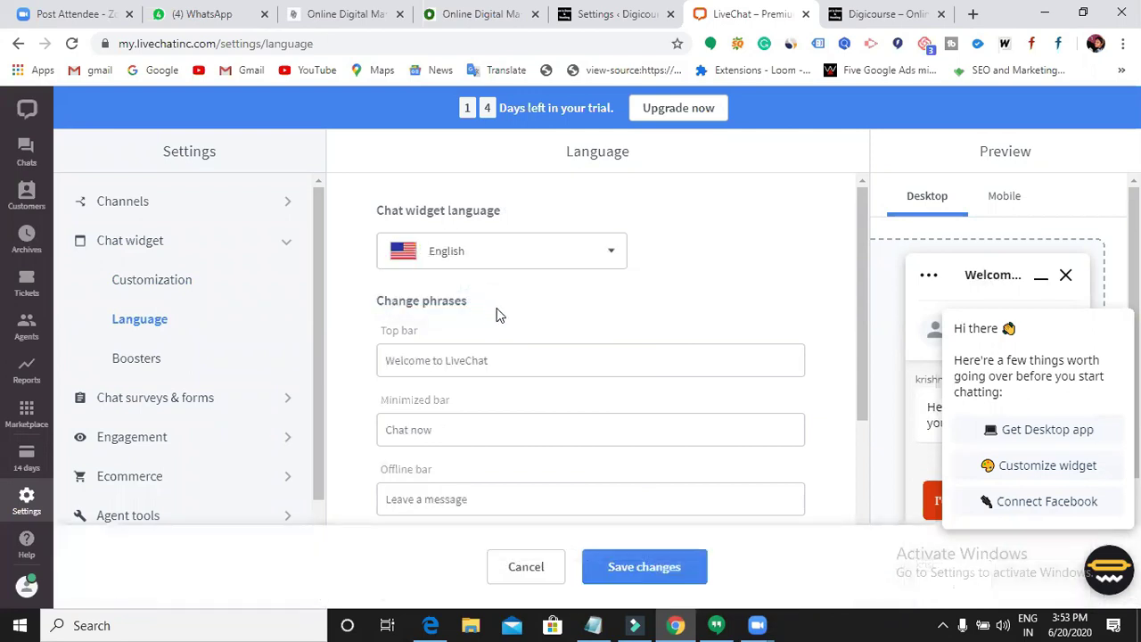
- Edit the top bar phrase to read 'Welcome to Digicourse'
{"action": "scroll", "coordinate": [515, 327], "scroll_direction": "down", "scroll_amount": 1}
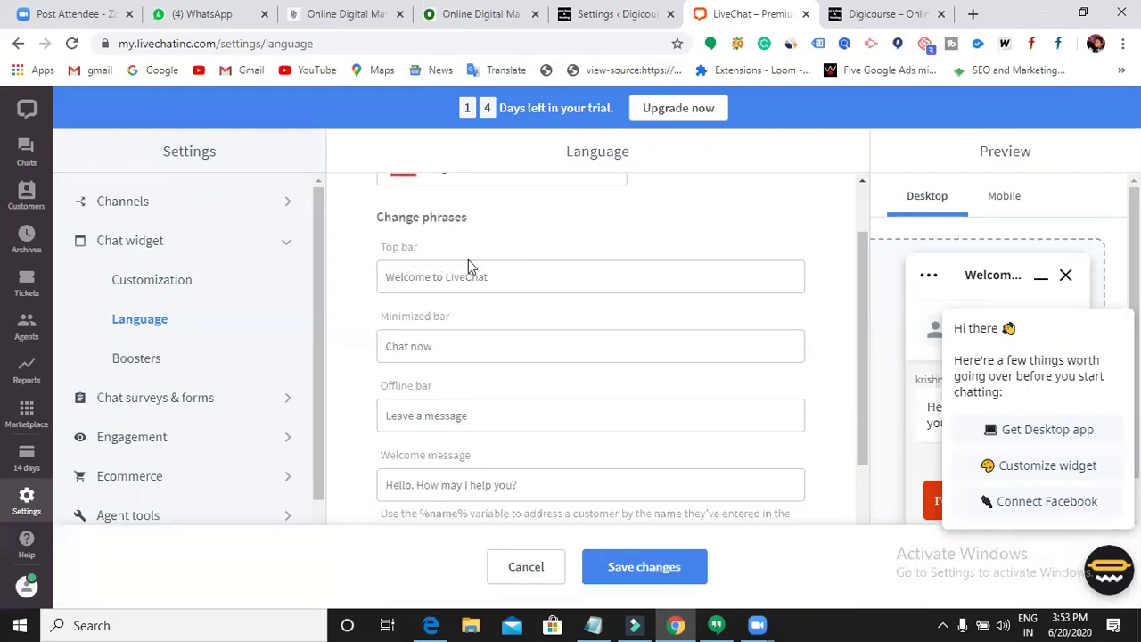
{"action": "left_click", "coordinate": [519, 277]}
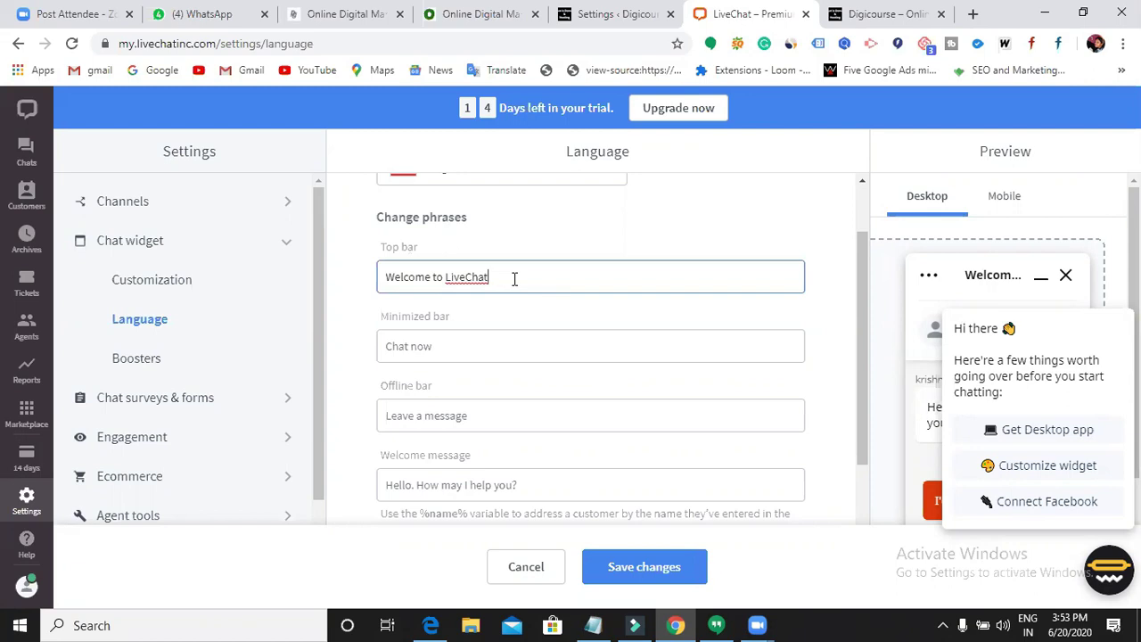
{"action": "key", "text": "BackSpace"}
{"action": "key", "text": "BackSpace"}
{"action": "key", "text": "BackSpace"}
{"action": "key", "text": "BackSpace"}
{"action": "key", "text": "BackSpace"}
{"action": "type", "text": "Digicourse"}
{"action": "left_click", "coordinate": [510, 342]}
{"action": "left_click", "coordinate": [462, 275]}
{"action": "left_click", "coordinate": [558, 268]}
- Review the welcome message, default visitor name and ticket confirmation phrases, then save changes
{"action": "scroll", "coordinate": [565, 343], "scroll_direction": "down", "scroll_amount": 2}
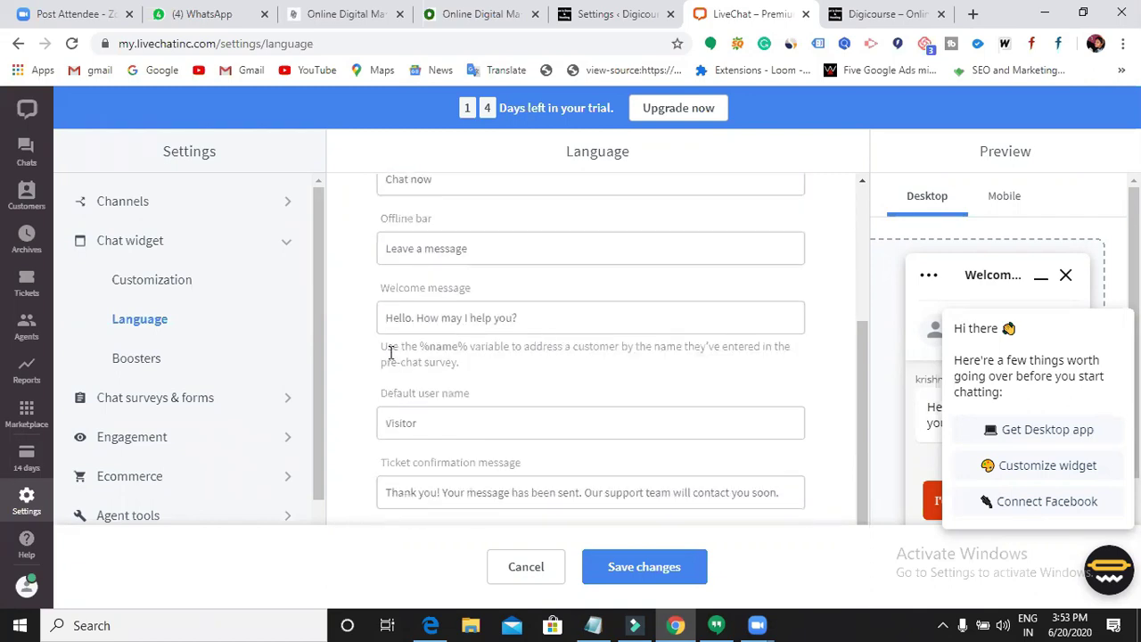
{"action": "left_click", "coordinate": [580, 319]}
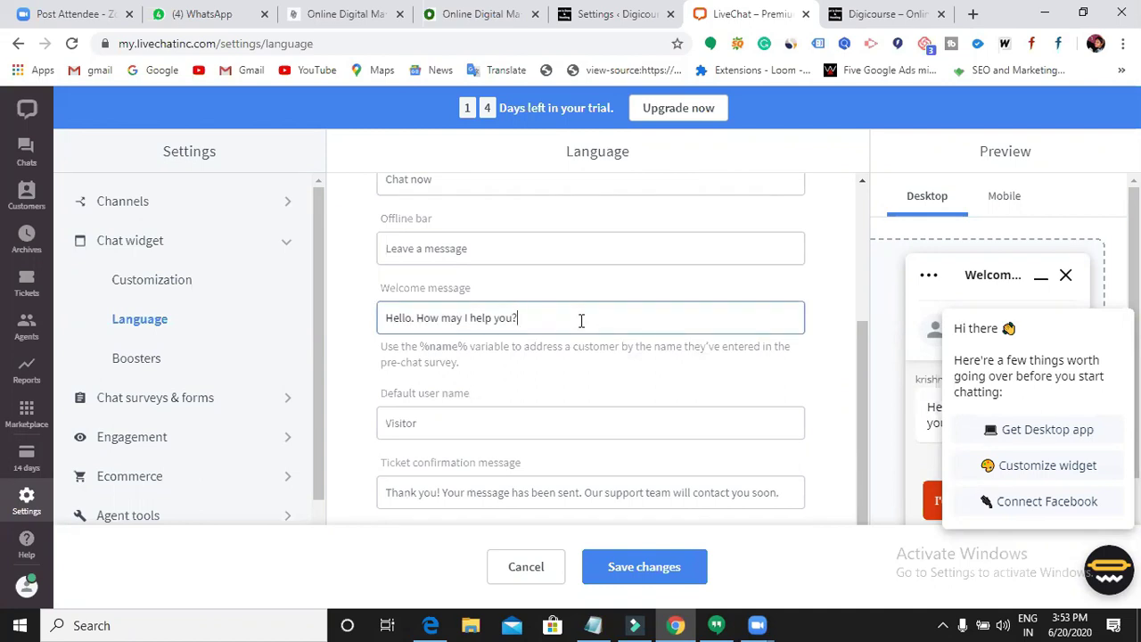
{"action": "left_click", "coordinate": [482, 421]}
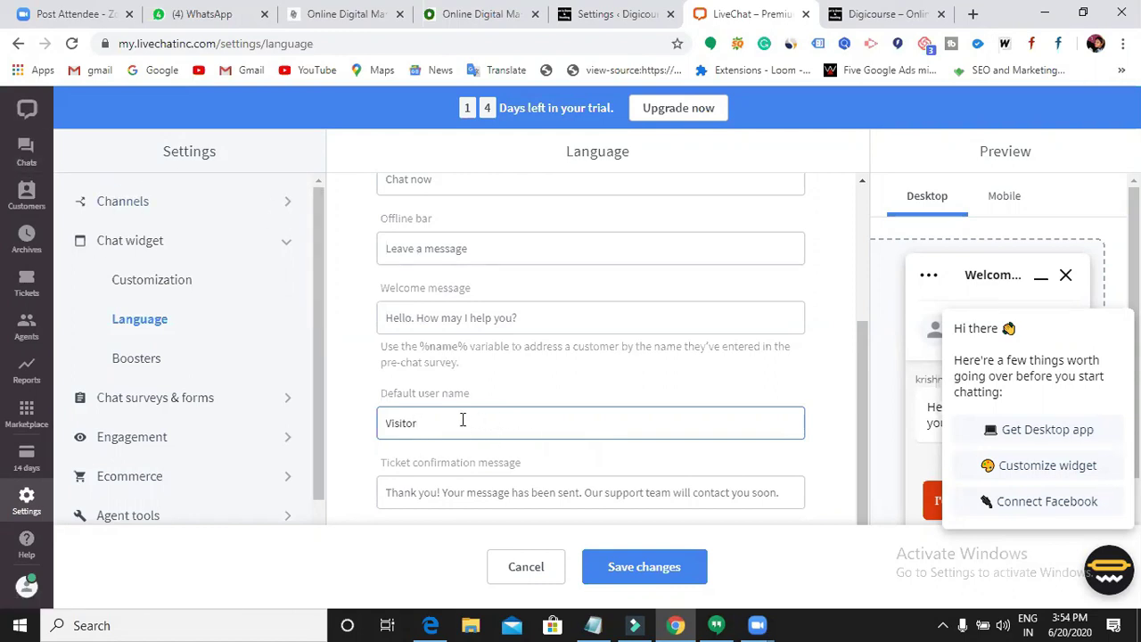
{"action": "left_click", "coordinate": [437, 497]}
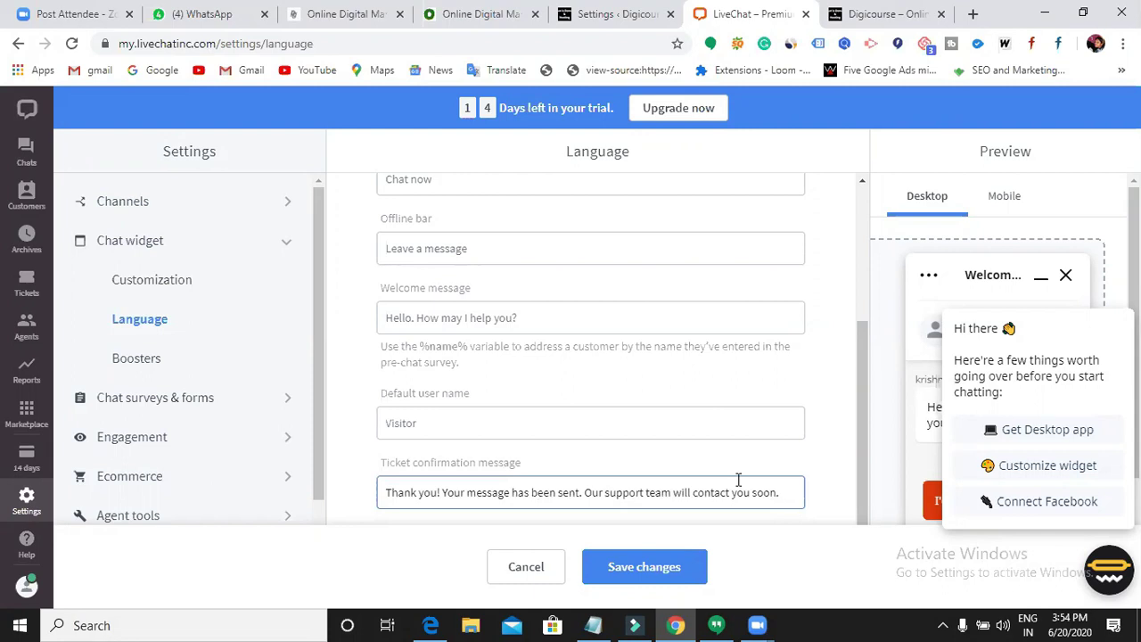
{"action": "scroll", "coordinate": [614, 499], "scroll_direction": "up", "scroll_amount": 3}
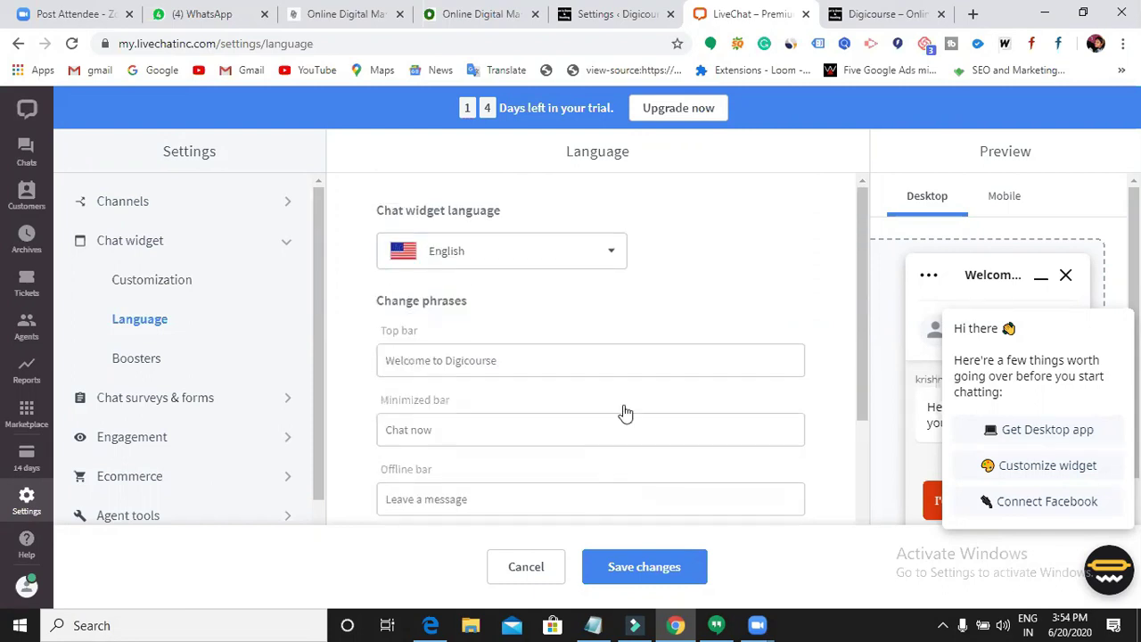
{"action": "scroll", "coordinate": [626, 413], "scroll_direction": "down", "scroll_amount": 2}
{"action": "scroll", "coordinate": [625, 404], "scroll_direction": "down", "scroll_amount": 1}
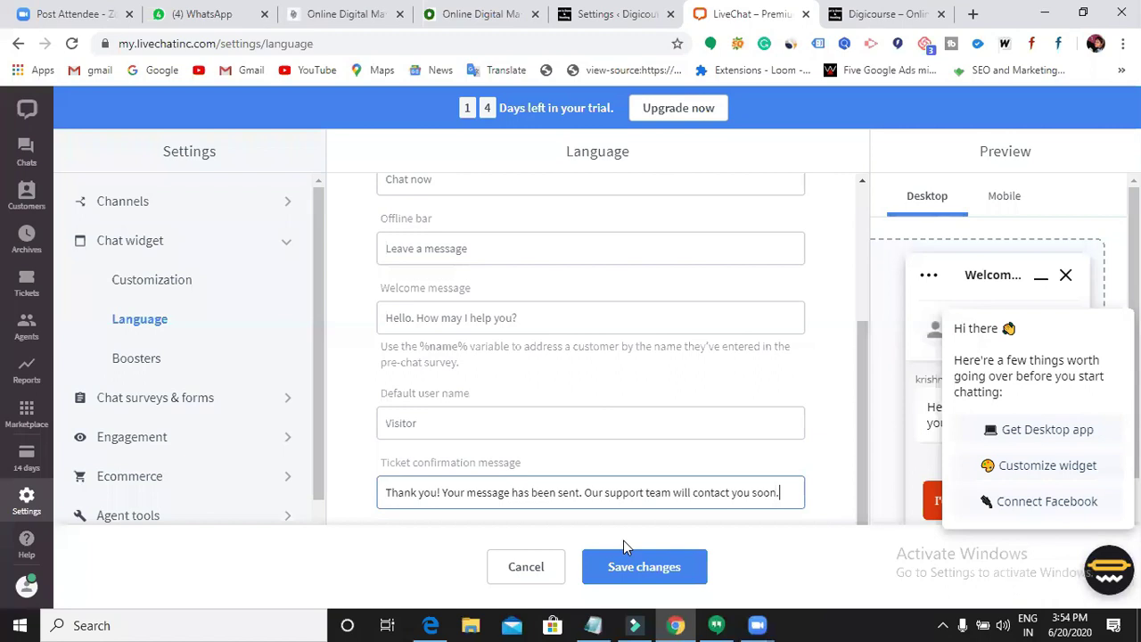
{"action": "left_click", "coordinate": [630, 564]}
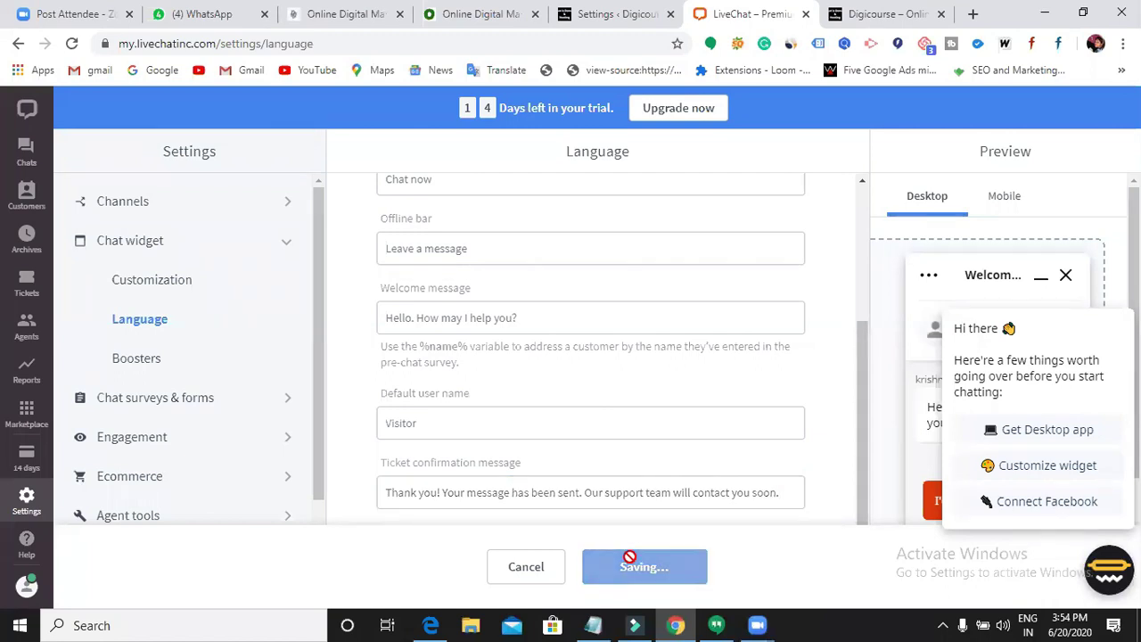
- Reload the Digicourse site, open the chat pre-chat form, and fill in the visitor's e-mail
{"action": "left_click", "coordinate": [892, 23]}
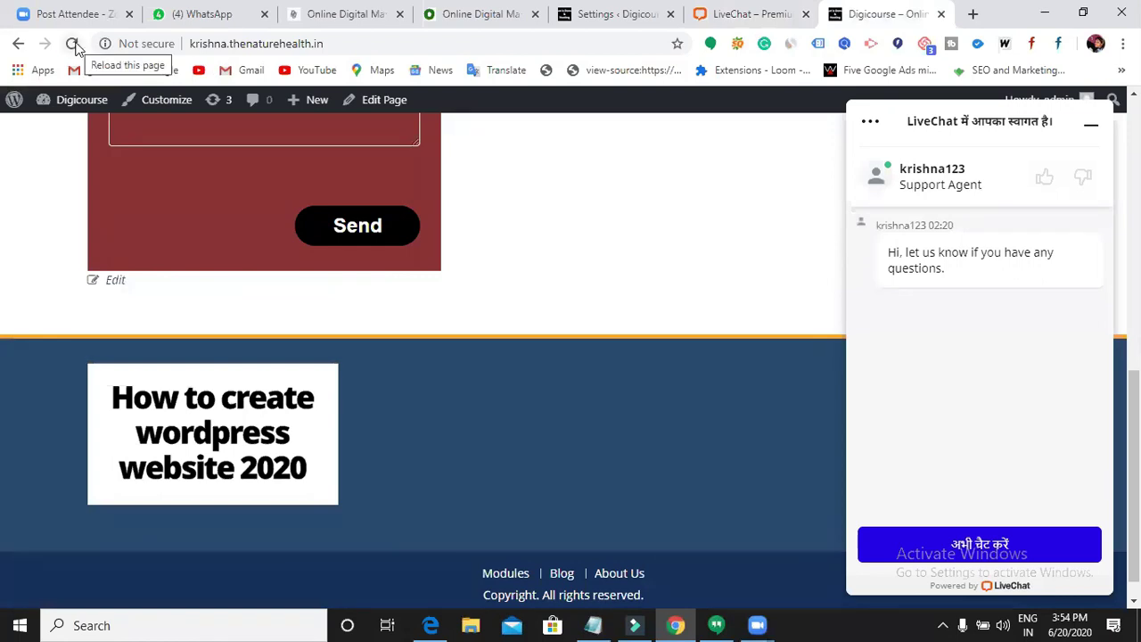
{"action": "left_click", "coordinate": [73, 44]}
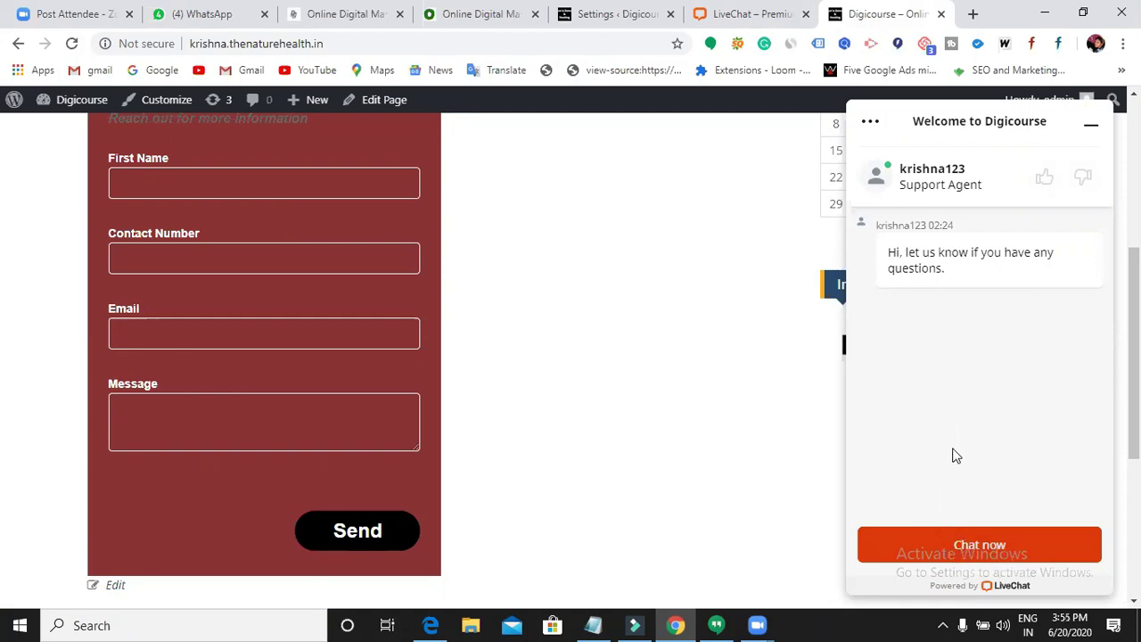
{"action": "left_click", "coordinate": [969, 550]}
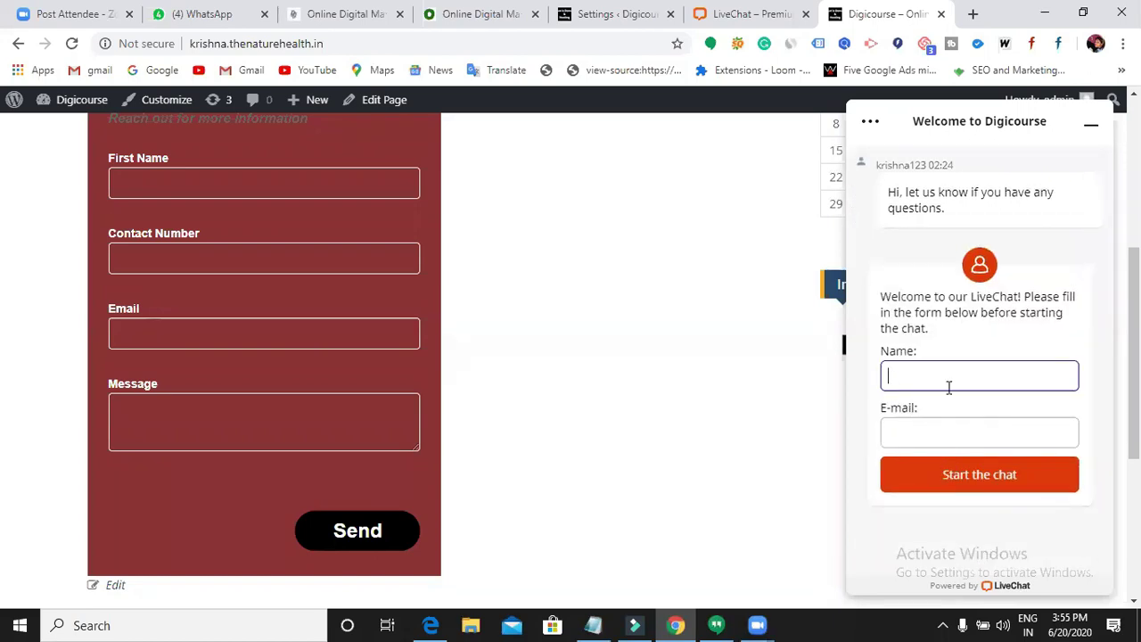
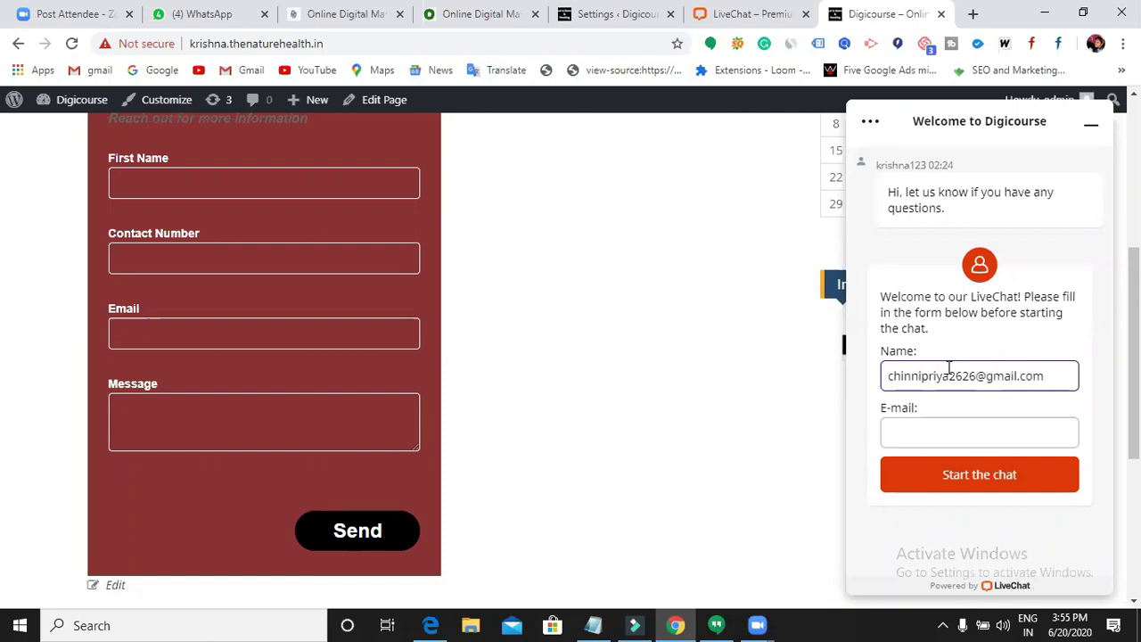
{"action": "left_click_drag", "start_coordinate": [1058, 375], "coordinate": [882, 386]}
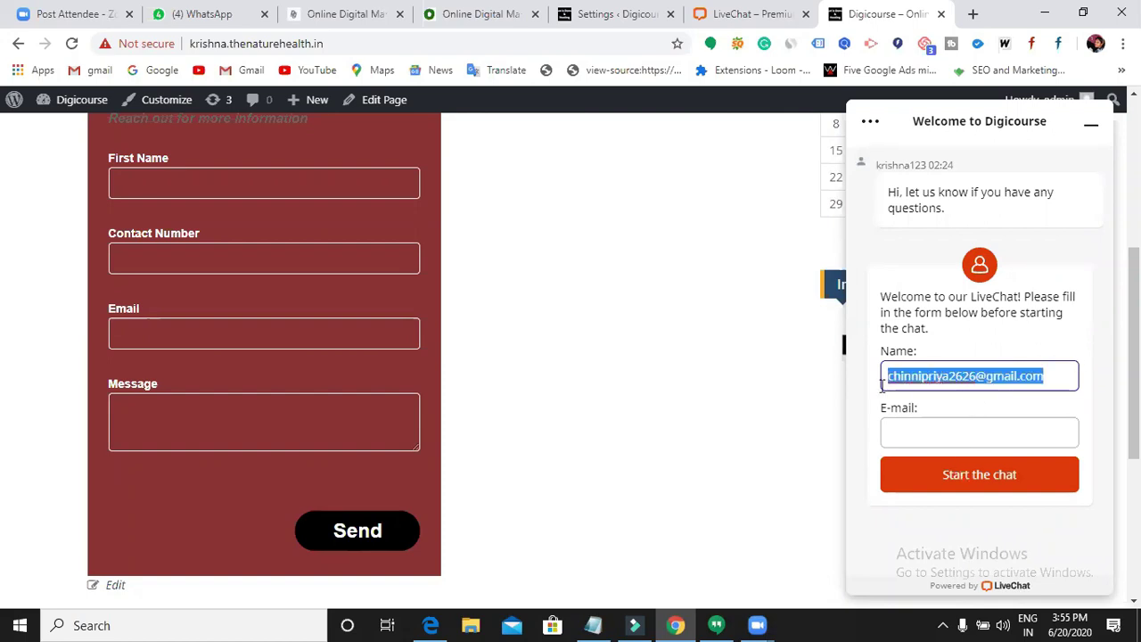
{"action": "left_click", "coordinate": [904, 437]}
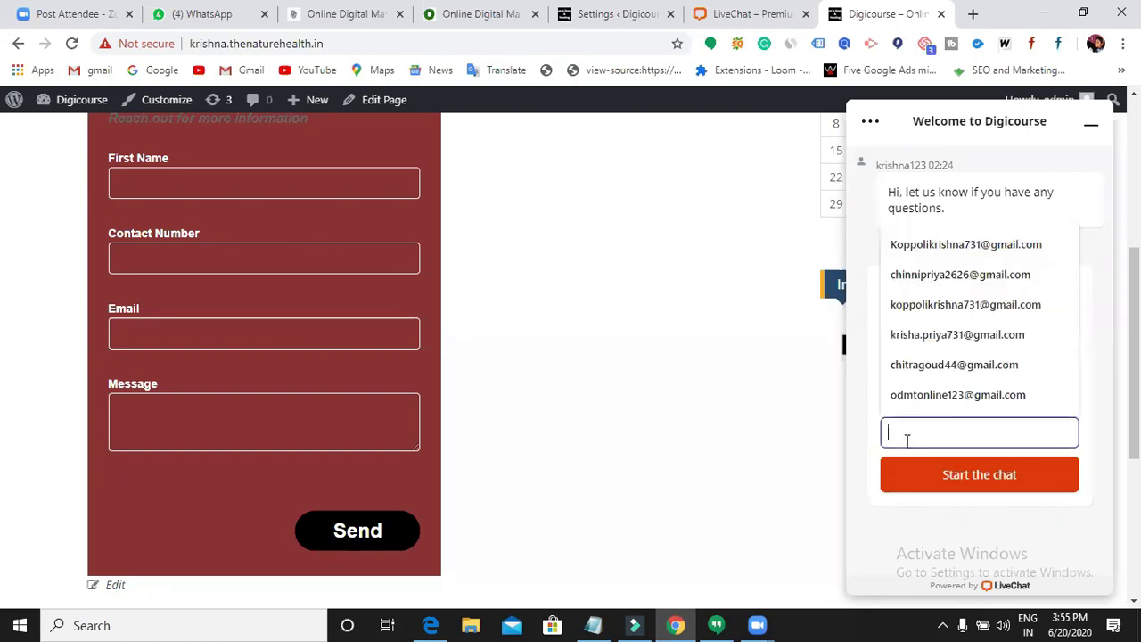
{"action": "key", "text": "Down"}
{"action": "key", "text": "Down"}
{"action": "key", "text": "Return"}
- Replace the e-mail wrongly typed in the Name field with the visitor's name and start the chat
{"action": "left_click", "coordinate": [1063, 379]}
{"action": "key", "text": "BackSpace"}
{"action": "key", "text": "BackSpace"}
{"action": "key", "text": "BackSpace"}
{"action": "key", "text": "BackSpace"}
{"action": "key", "text": "BackSpace"}
{"action": "key", "text": "BackSpace"}
{"action": "key", "text": "BackSpace"}
{"action": "key", "text": "BackSpace"}
{"action": "key", "text": "BackSpace"}
{"action": "key", "text": "BackSpace"}
{"action": "key", "text": "BackSpace"}
{"action": "key", "text": "BackSpace"}
{"action": "key", "text": "BackSpace"}
{"action": "key", "text": "BackSpace"}
{"action": "key", "text": "BackSpace"}
{"action": "key", "text": "BackSpace"}
{"action": "key", "text": "BackSpace"}
{"action": "key", "text": "BackSpace"}
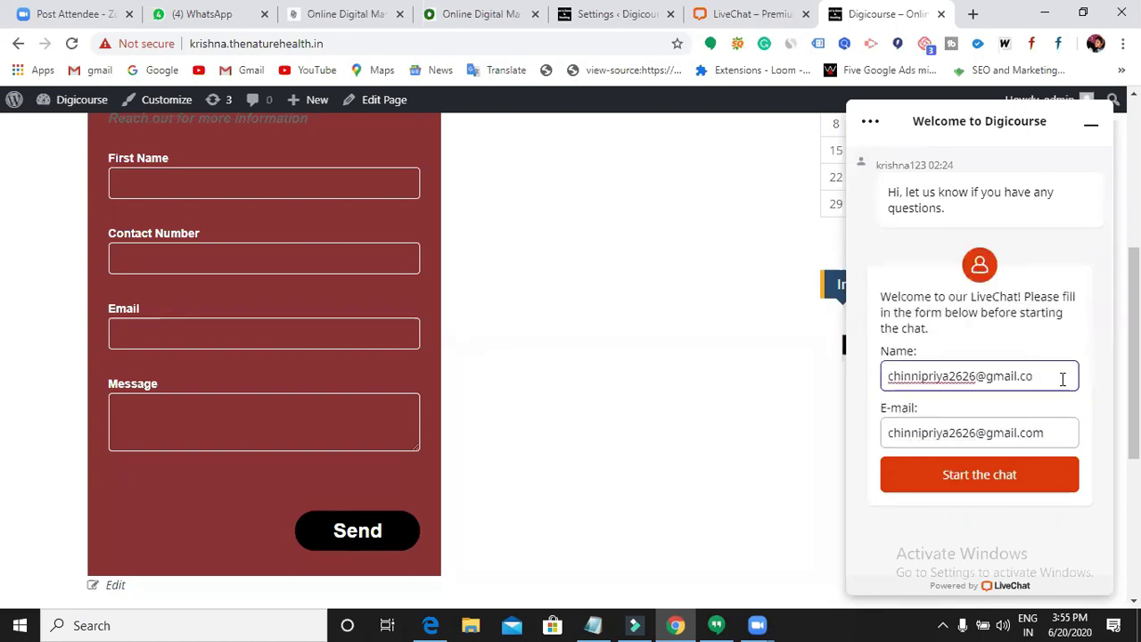
{"action": "key", "text": "BackSpace"}
{"action": "key", "text": "BackSpace"}
{"action": "key", "text": "BackSpace"}
{"action": "key", "text": "BackSpace"}
{"action": "key", "text": "BackSpace"}
{"action": "key", "text": "BackSpace"}
{"action": "key", "text": "BackSpace"}
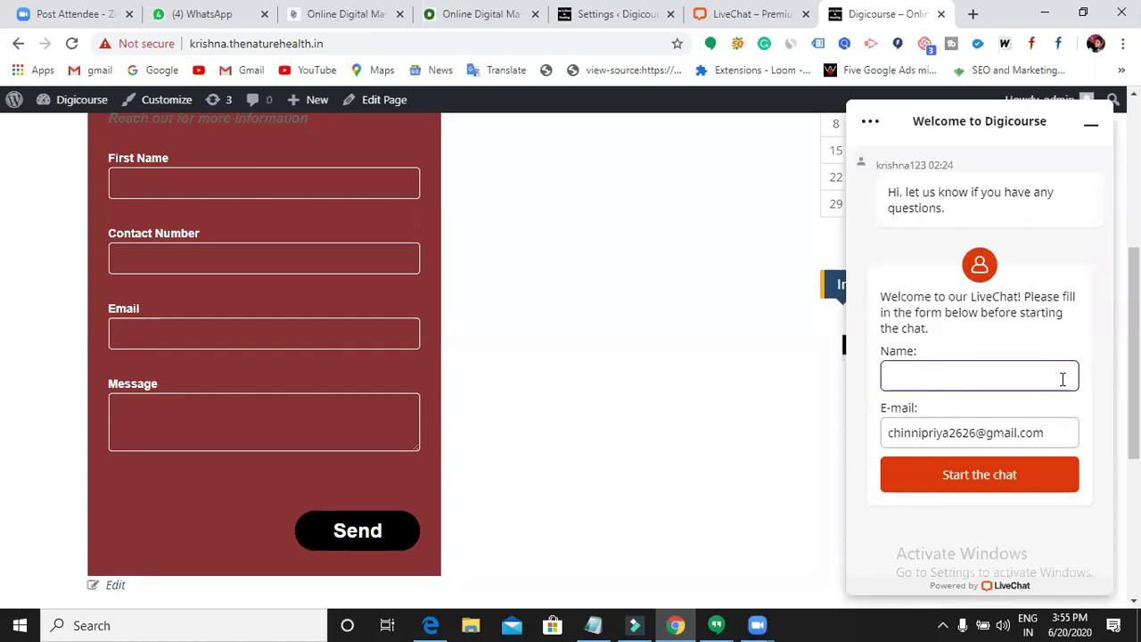
{"action": "type", "text": "krishna"}
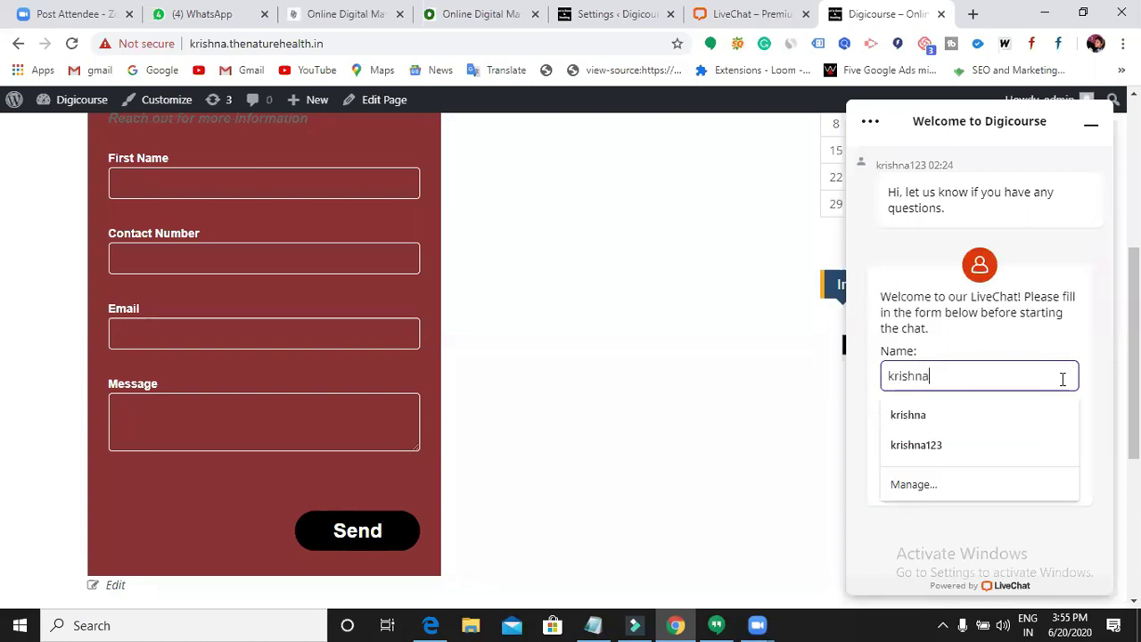
{"action": "left_click", "coordinate": [1035, 317]}
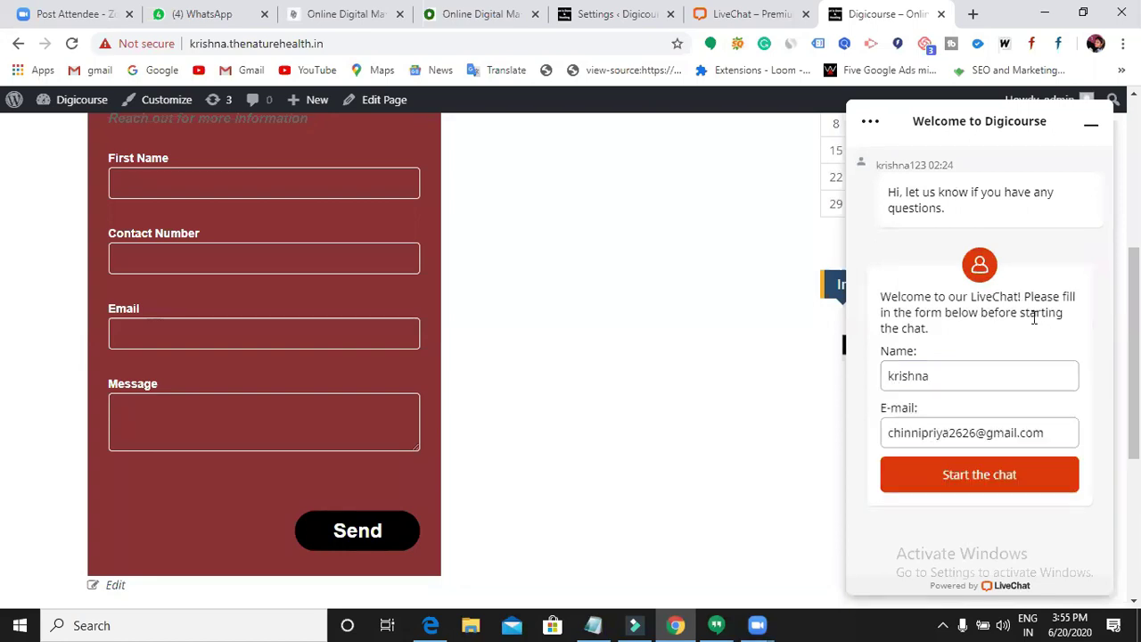
{"action": "left_click", "coordinate": [1000, 475]}
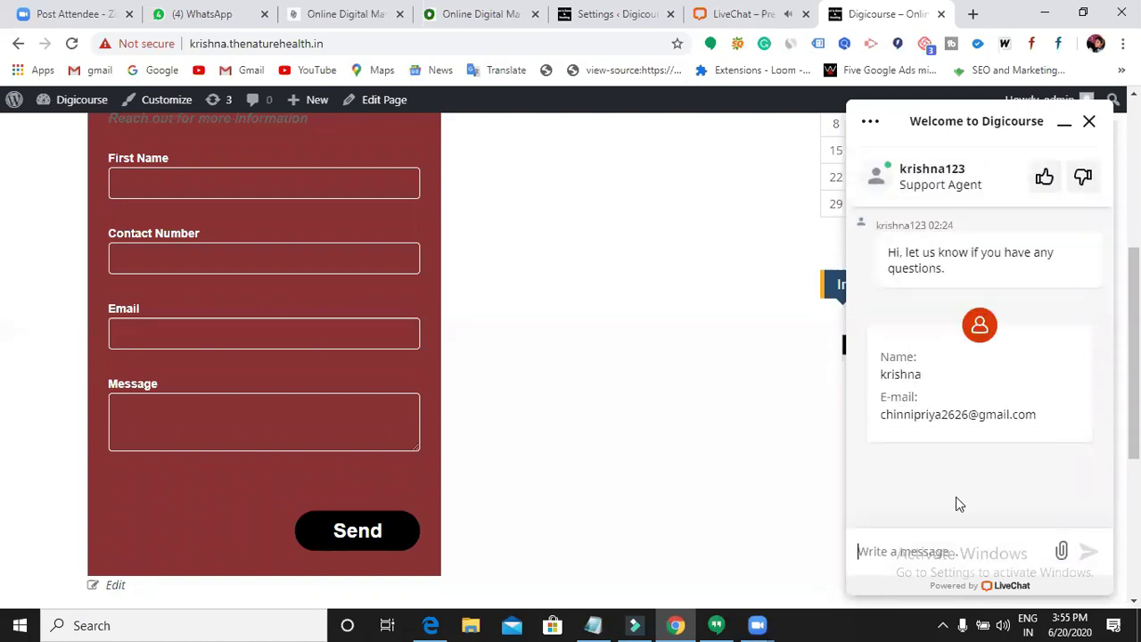
- In LiveChat Chats, reply 'hello' and 'How may i help you?' to the test visitor
{"action": "left_click", "coordinate": [718, 15]}
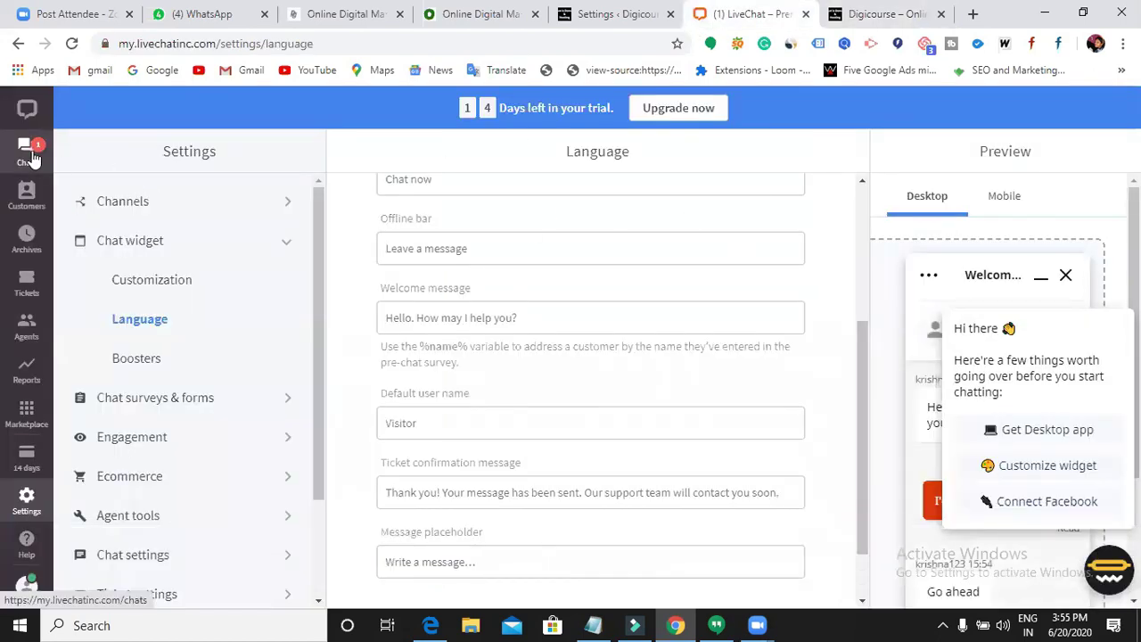
{"action": "left_click", "coordinate": [30, 153]}
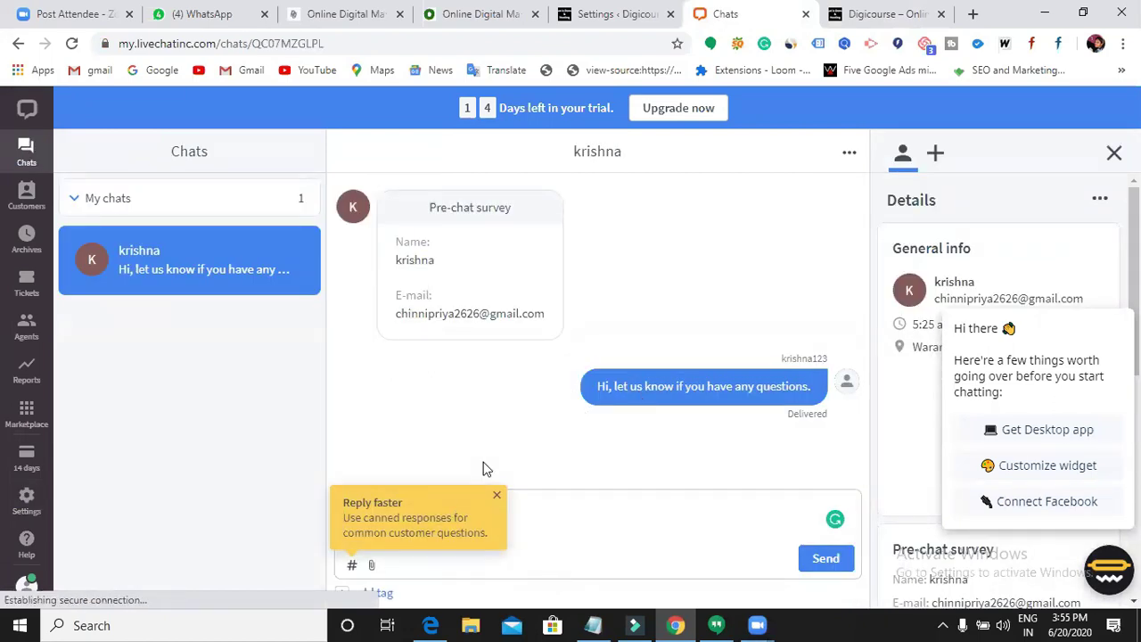
{"action": "left_click", "coordinate": [496, 496]}
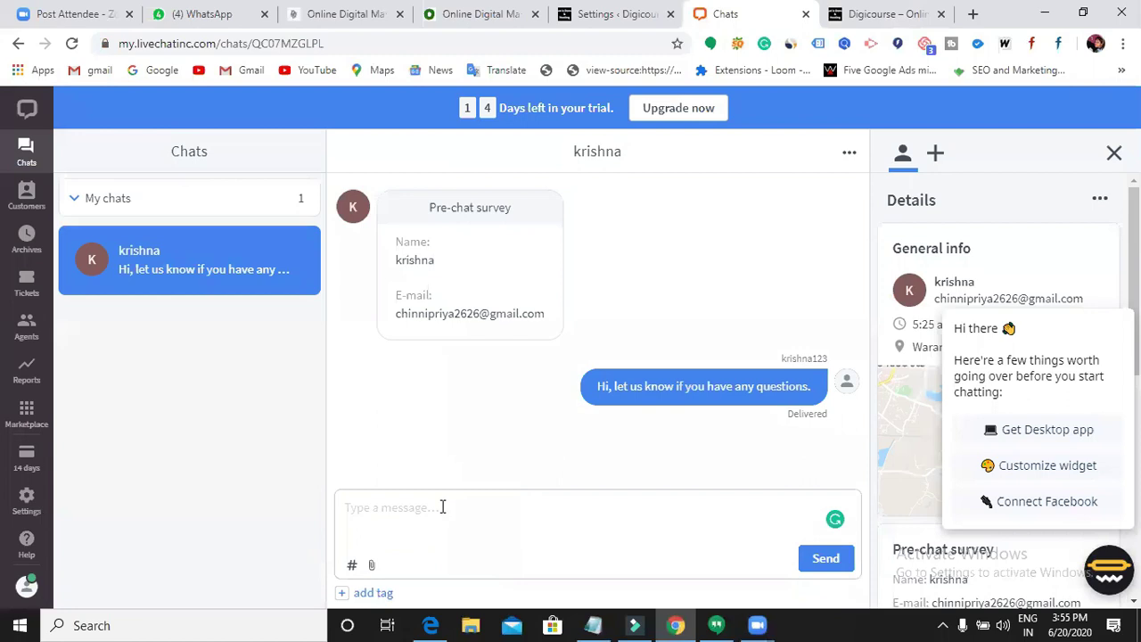
{"action": "type", "text": "hello"}
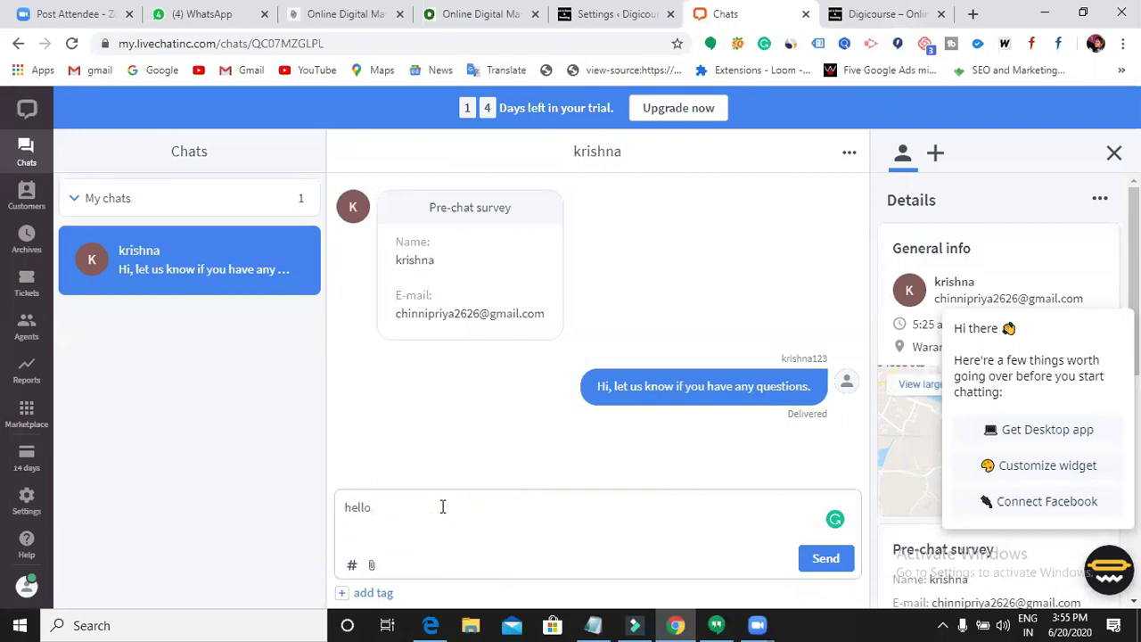
{"action": "left_click", "coordinate": [815, 563]}
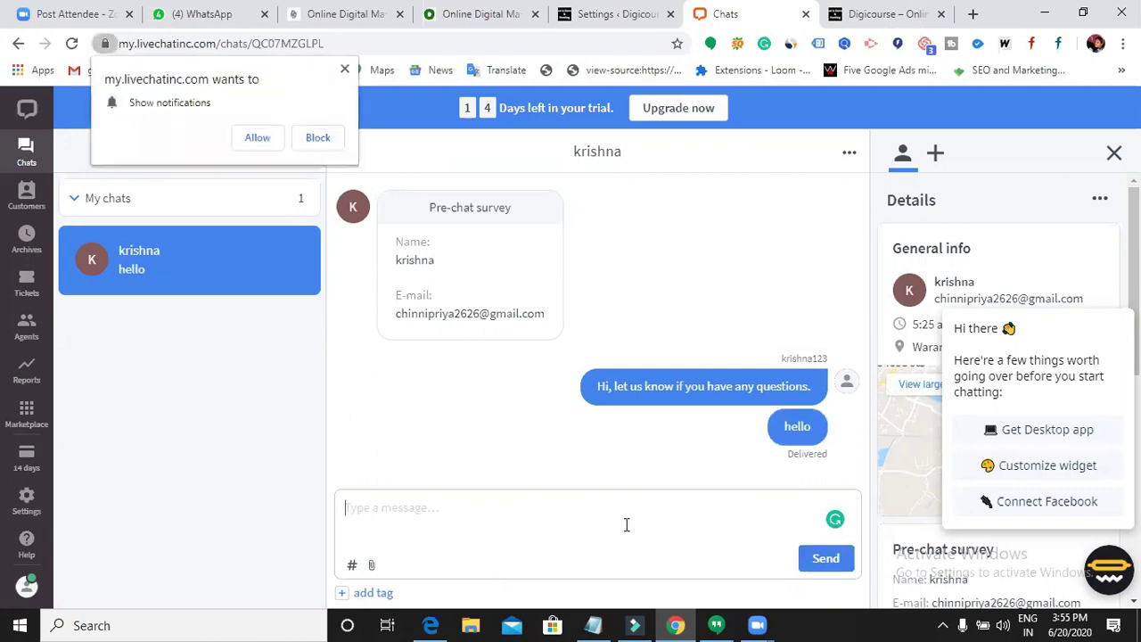
{"action": "type", "text": "How"}
{"action": "left_click", "coordinate": [345, 69]}
{"action": "type", "text": "may i help"}
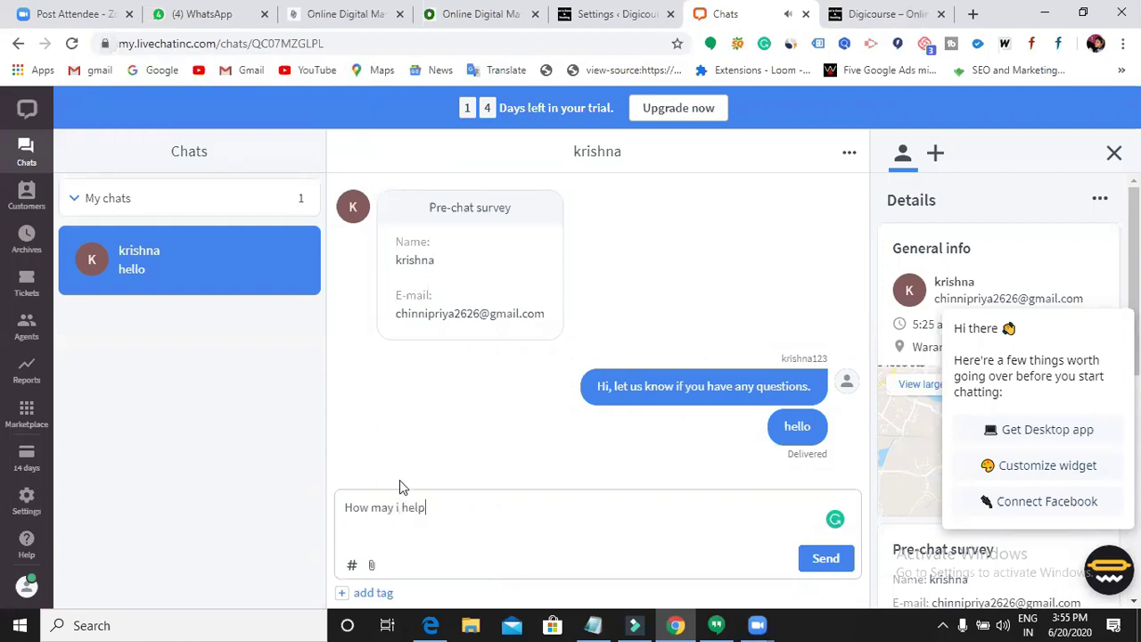
{"action": "type", "text": " you?"}
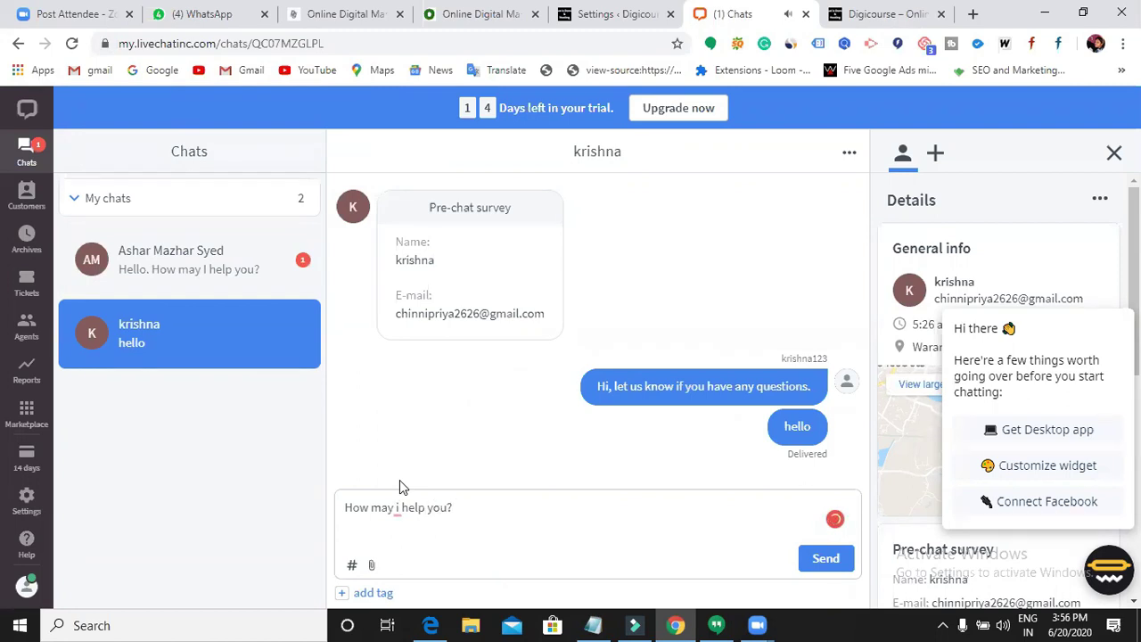
{"action": "key", "text": "Return"}
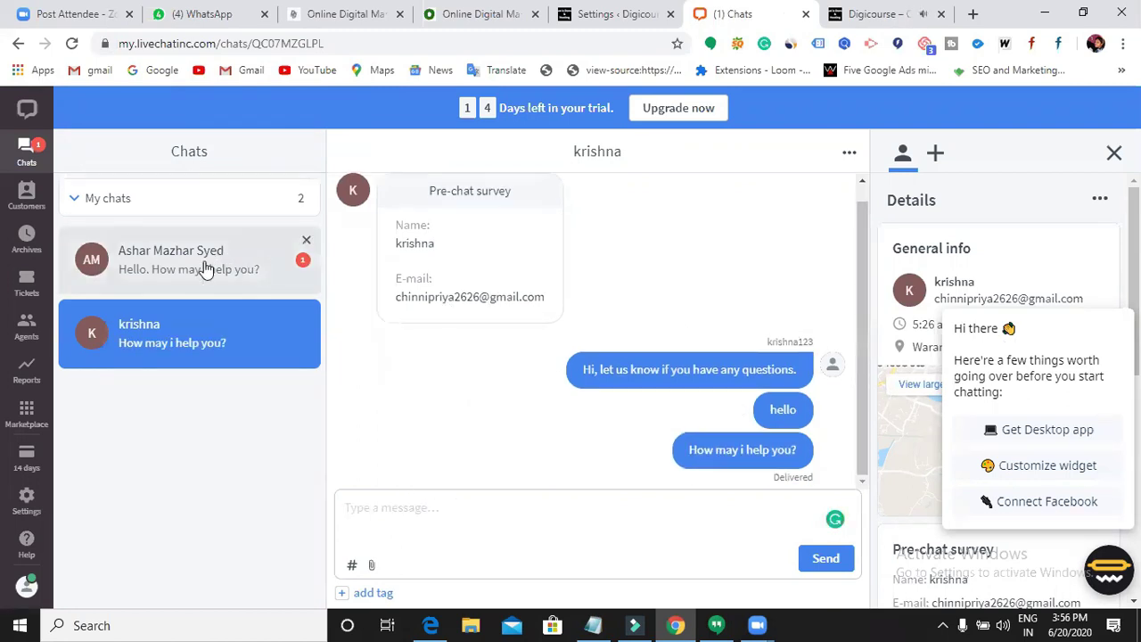
- Send 'hello' to the second waiting visitor, then open the newly arrived visitor's chat
{"action": "left_click", "coordinate": [234, 292]}
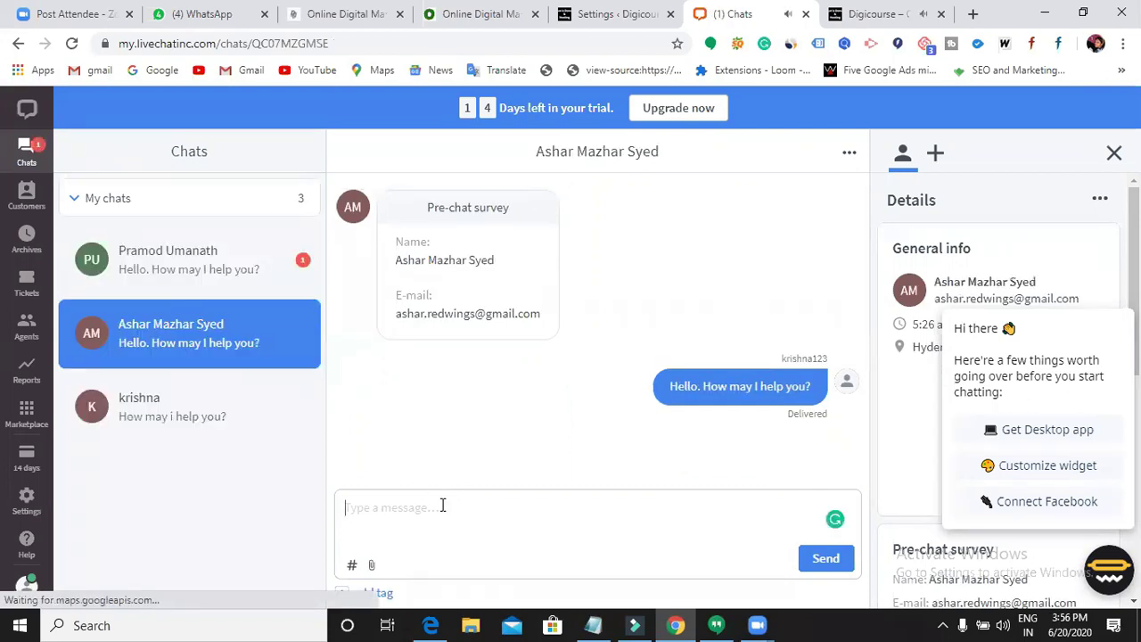
{"action": "type", "text": "hello"}
{"action": "key", "text": "Return"}
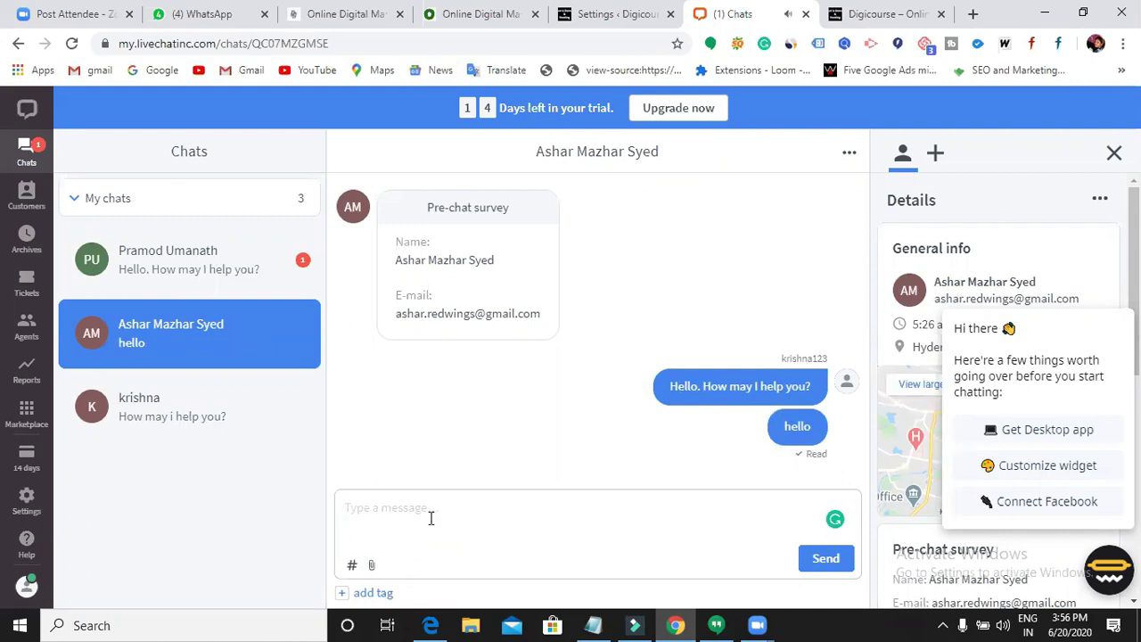
{"action": "left_click", "coordinate": [221, 271]}
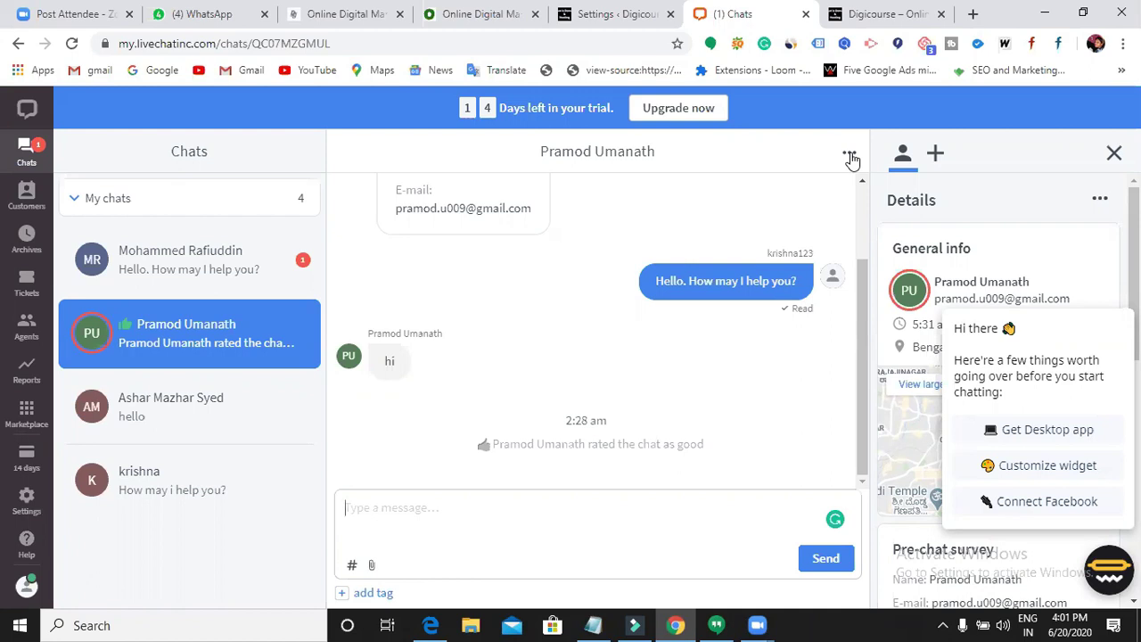
{"action": "left_click", "coordinate": [482, 14]}
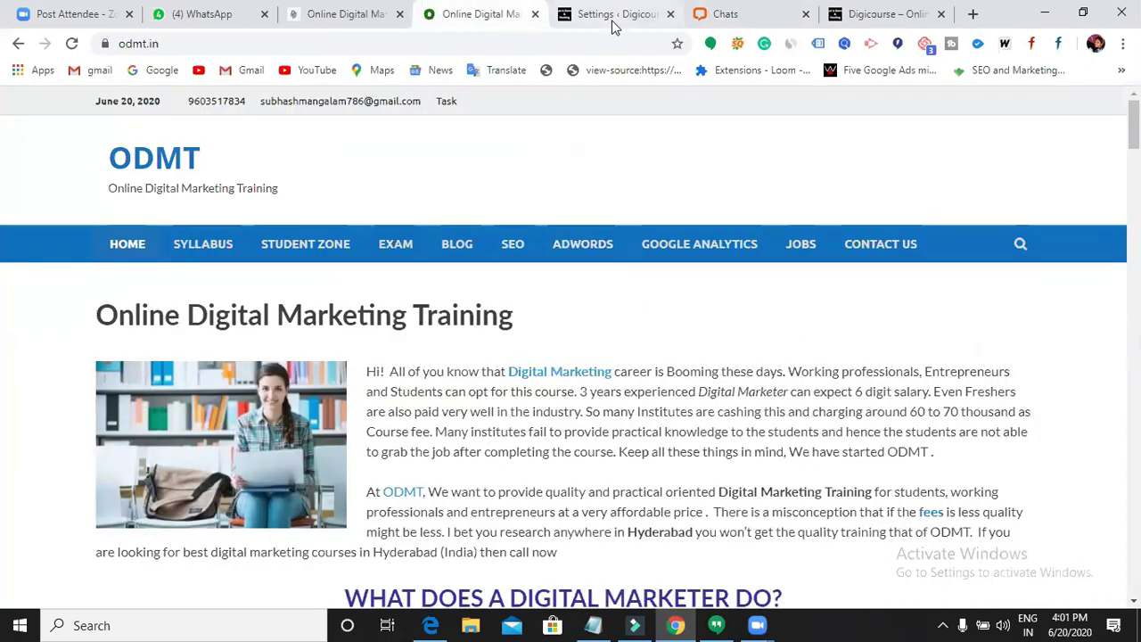
{"action": "left_click", "coordinate": [612, 25]}
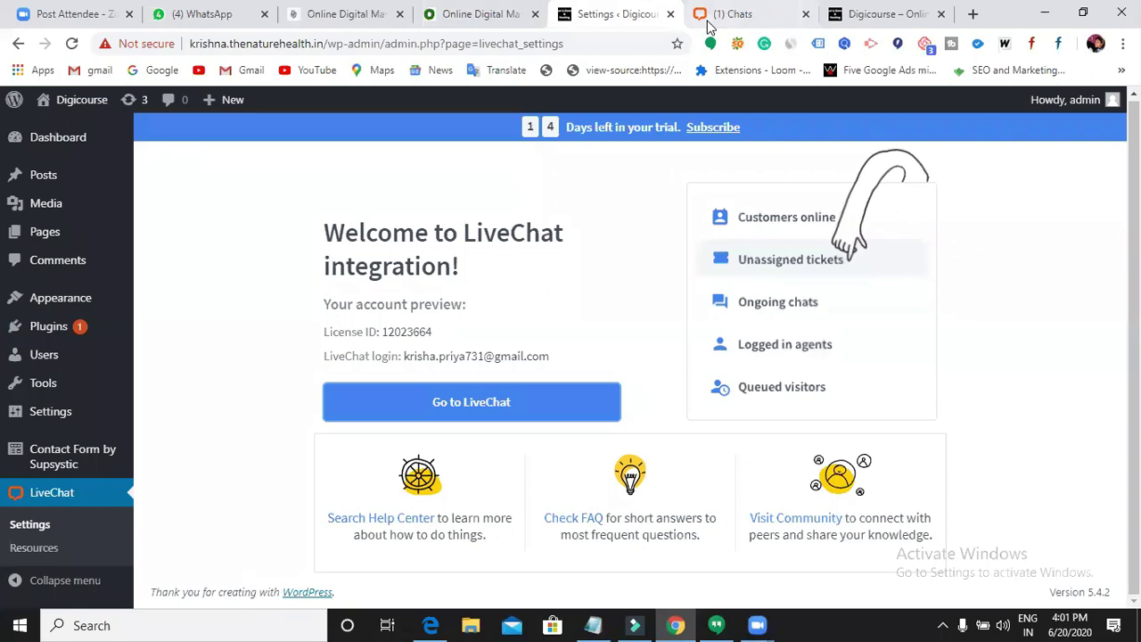
{"action": "left_click", "coordinate": [709, 22]}
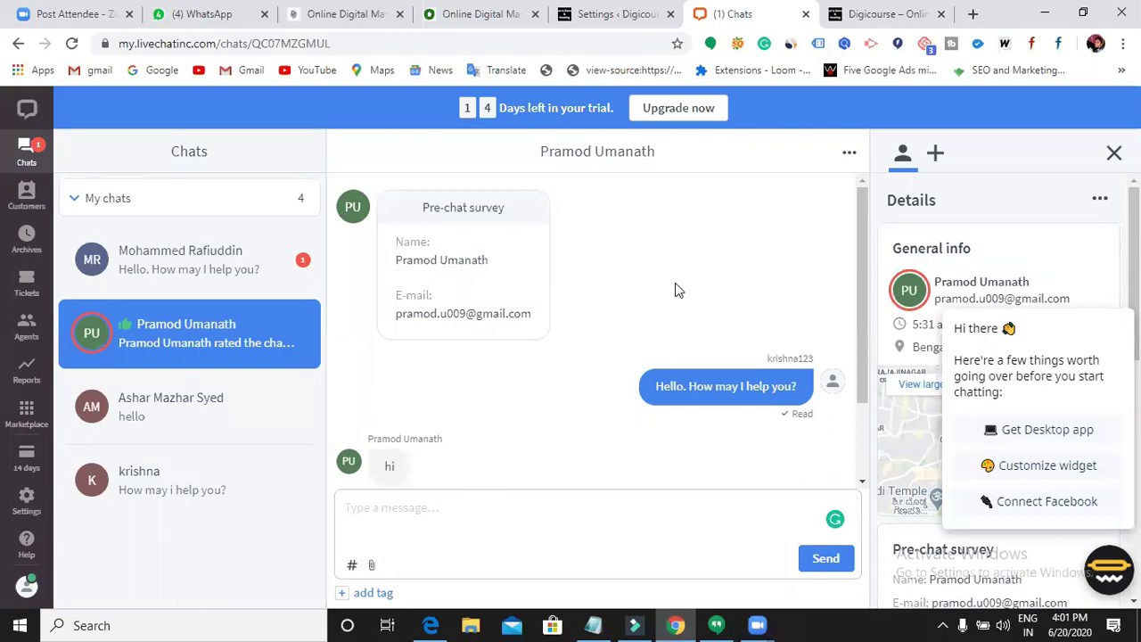
- Check the LiveChat account menu, then return to the WordPress LiveChat settings page
{"action": "left_click", "coordinate": [28, 592]}
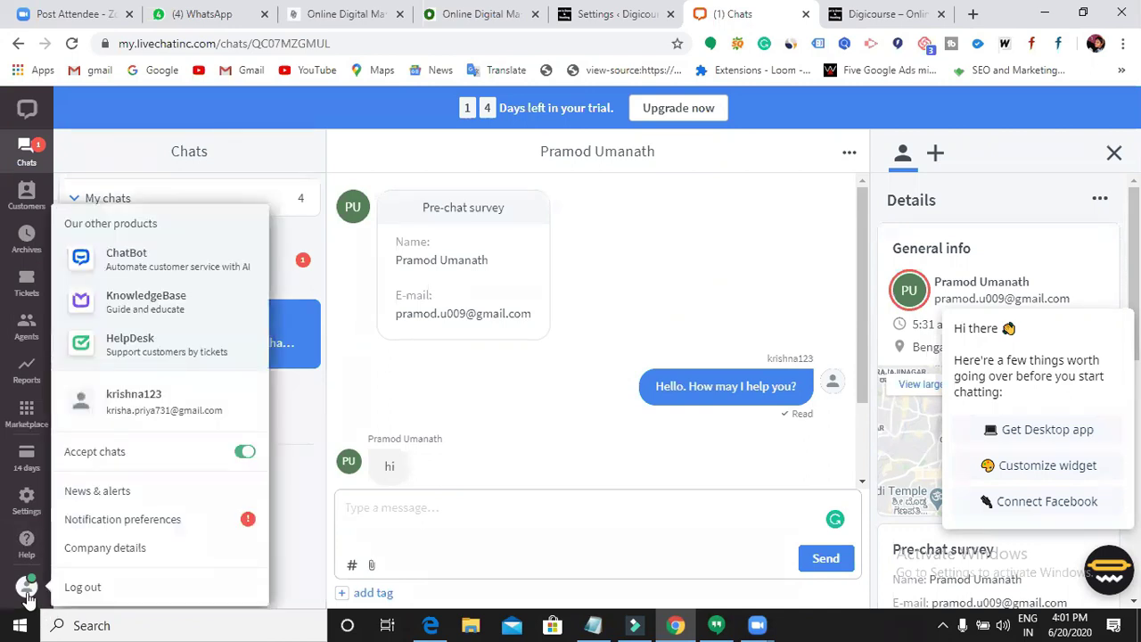
{"action": "left_click", "coordinate": [639, 297]}
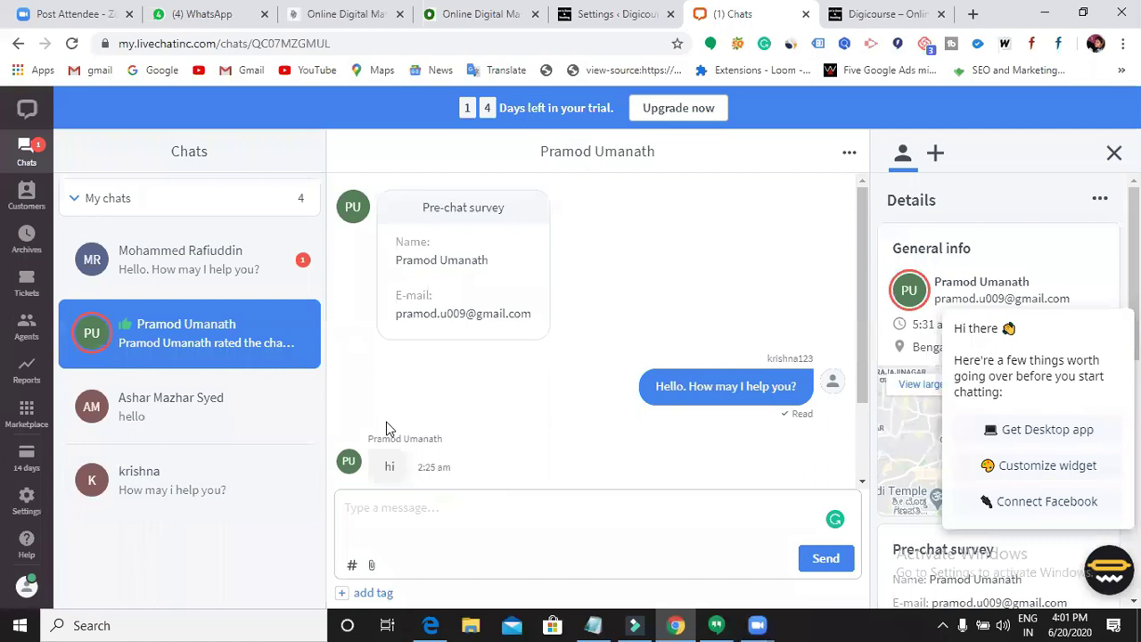
{"action": "left_click", "coordinate": [615, 16]}
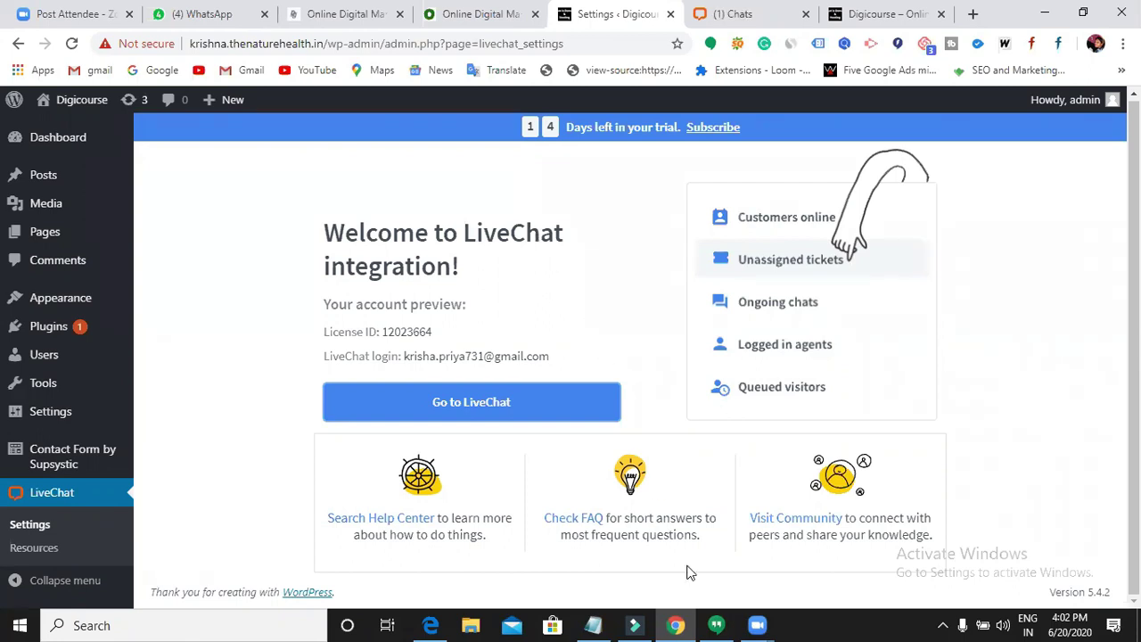
- Add a 'Chat bots' line to the Notepad topic list
{"action": "key", "text": "alt+Tab"}
{"action": "type", "text": "Chat"}
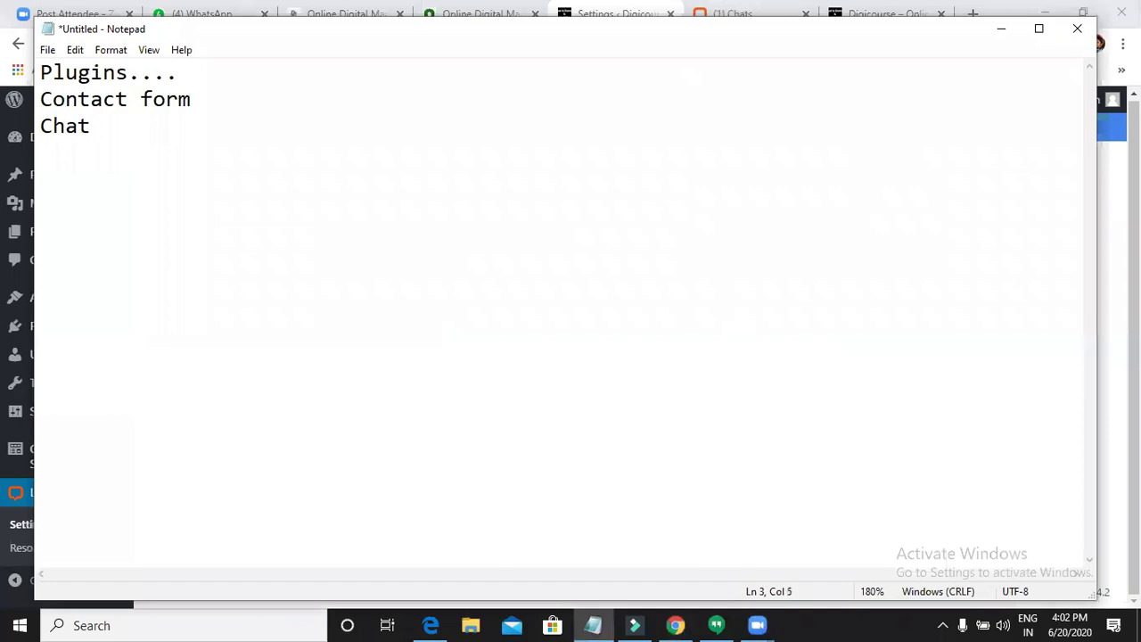
{"action": "type", "text": " bots"}
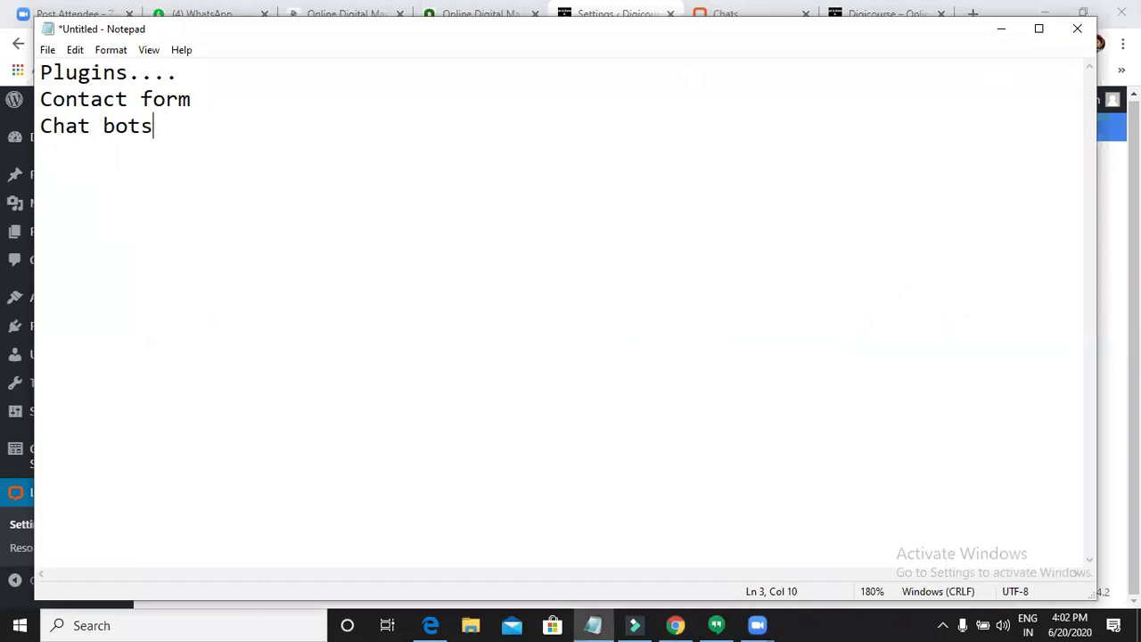
{"action": "key", "text": "Return"}
- Hide Notepad, go from Installed Plugins to Add New, and focus the plugin search box
{"action": "left_click", "coordinate": [1001, 28]}
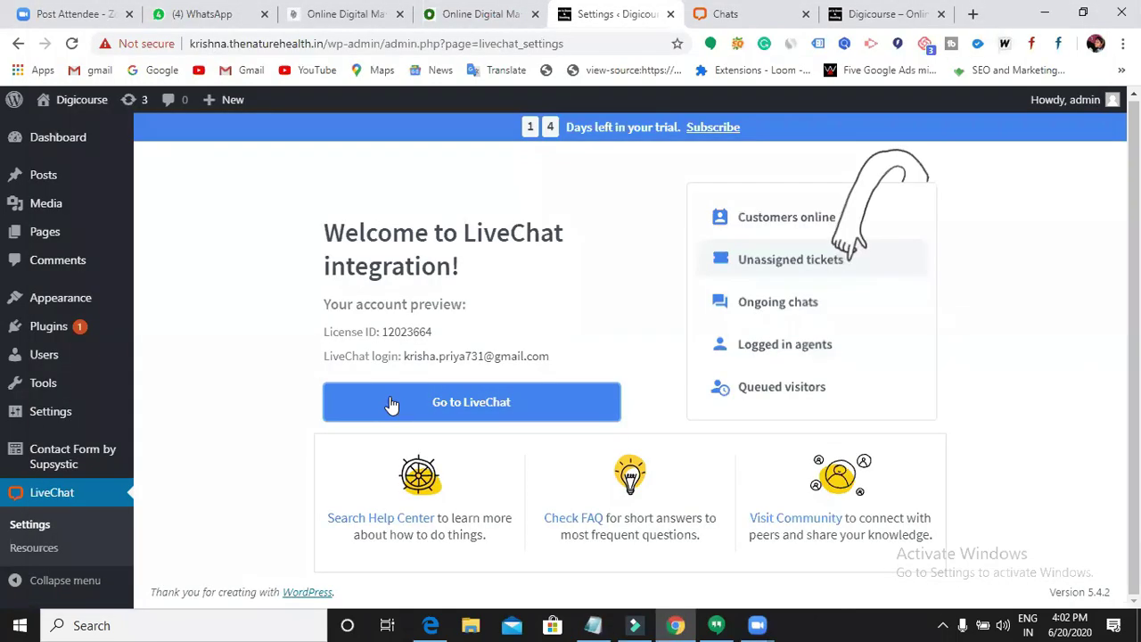
{"action": "left_click", "coordinate": [54, 328]}
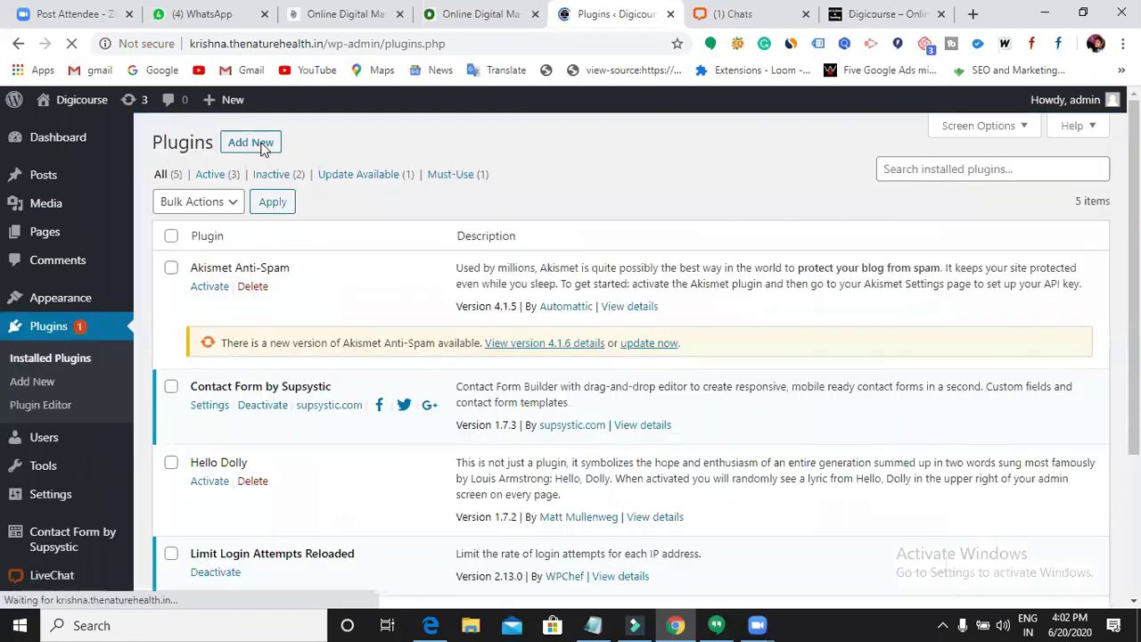
{"action": "left_click", "coordinate": [256, 148]}
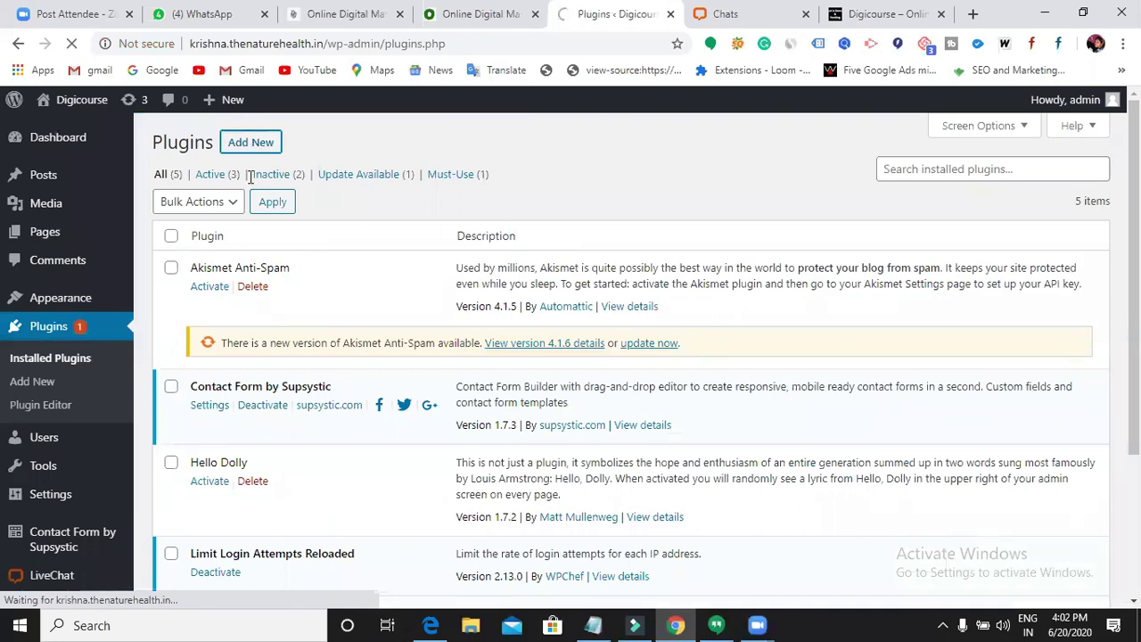
{"action": "left_click", "coordinate": [932, 170]}
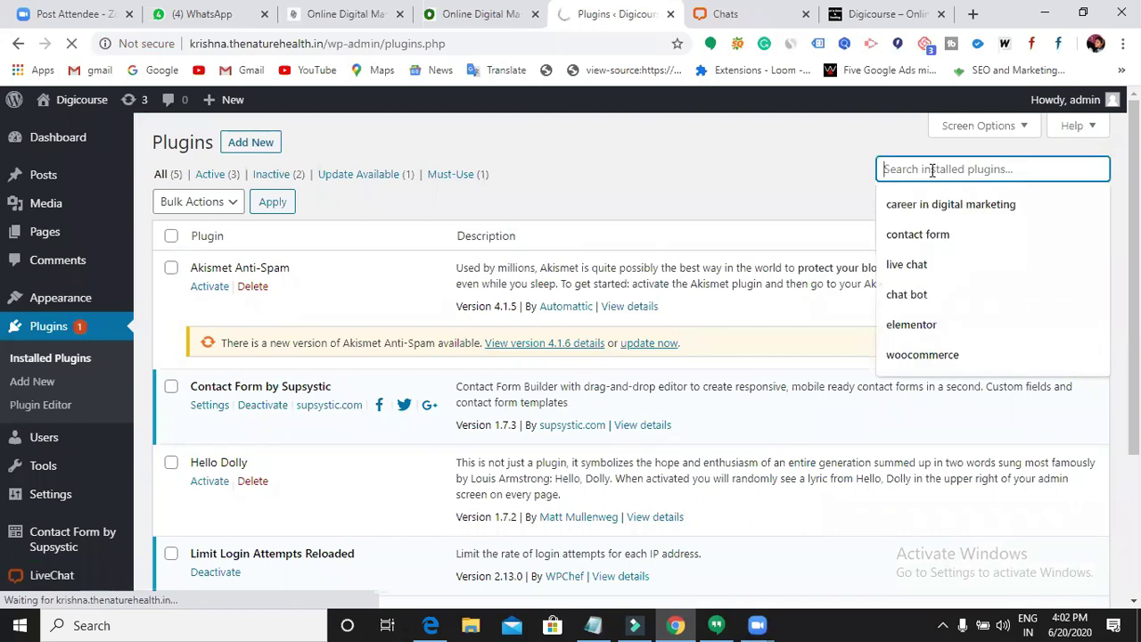
{"action": "left_click", "coordinate": [685, 197]}
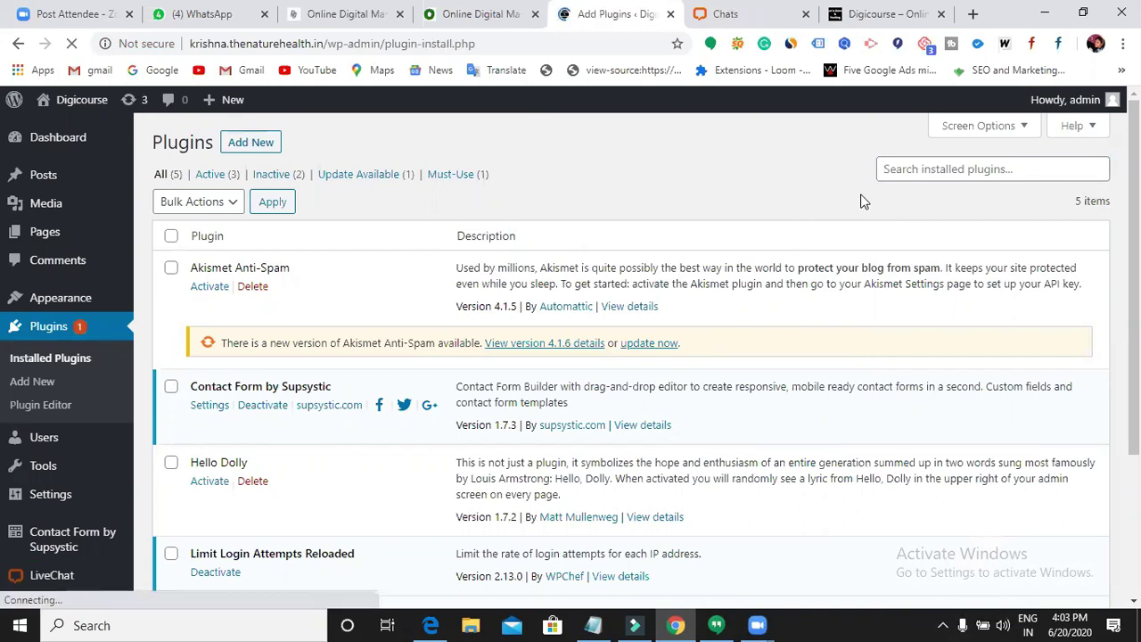
{"action": "left_click", "coordinate": [918, 191]}
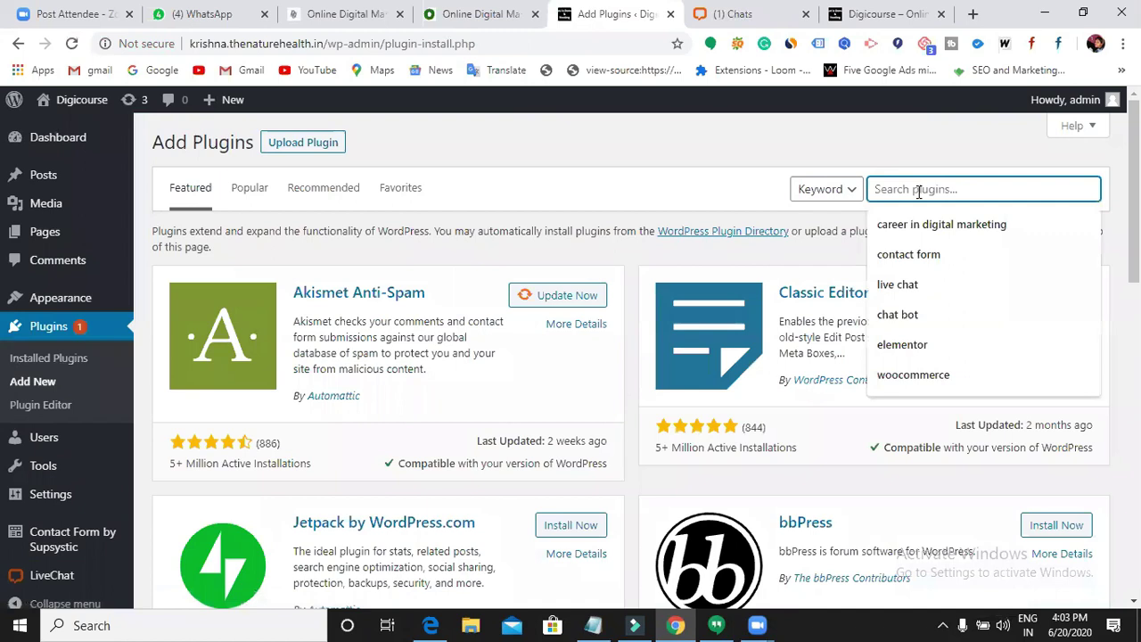
- Search the plugin directory for 'chat bot' and browse the 161 results
{"action": "type", "text": "chat"}
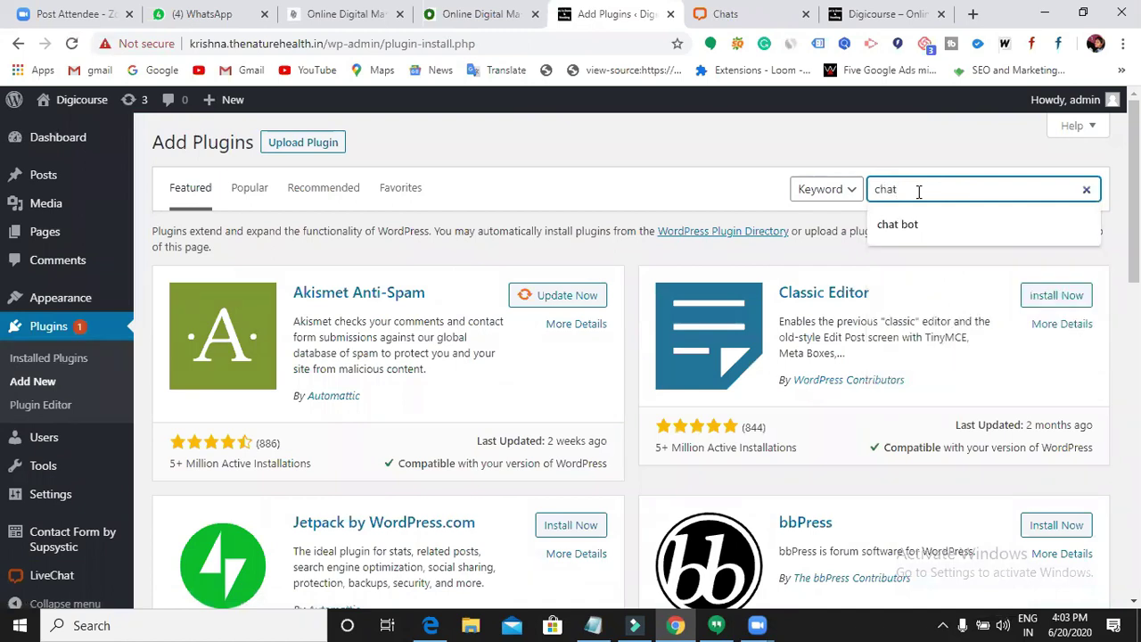
{"action": "type", "text": "  bo"}
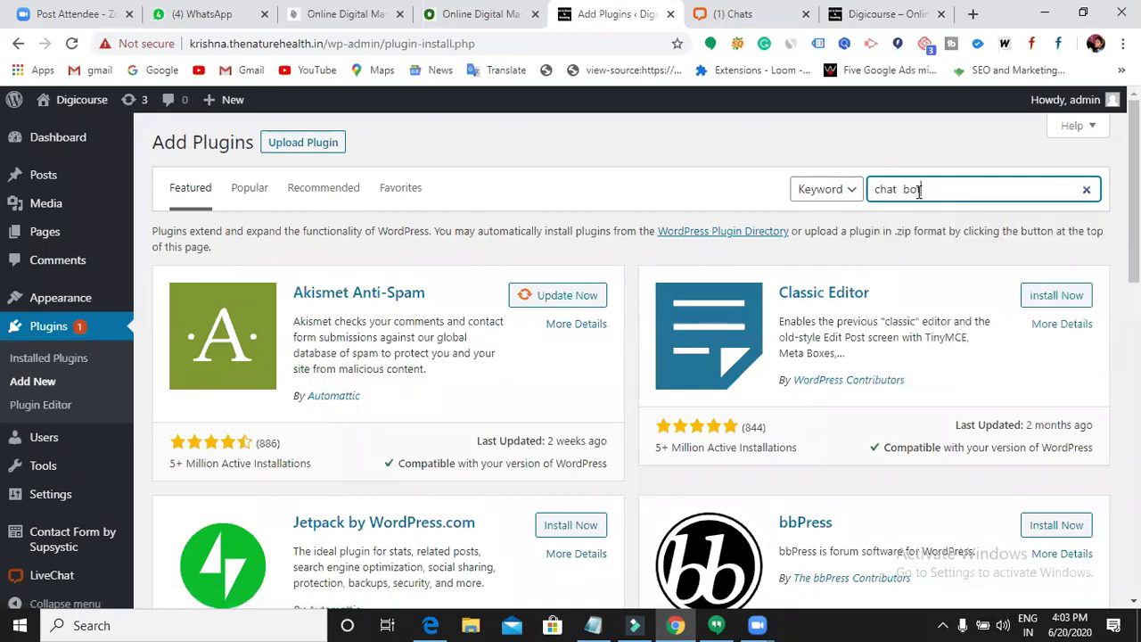
{"action": "type", "text": "t"}
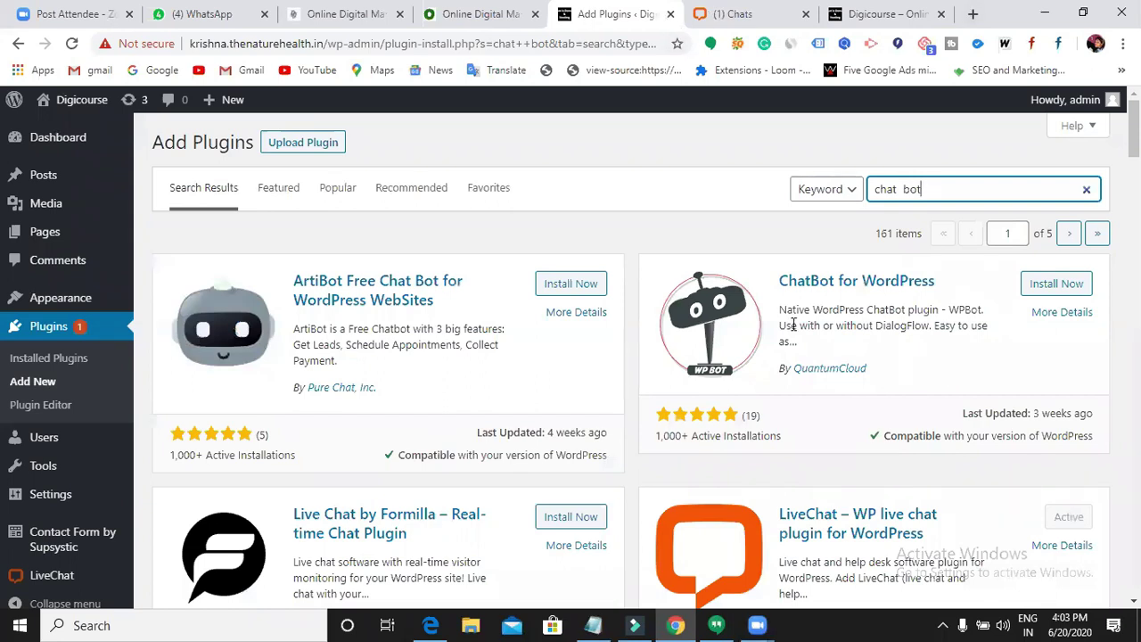
{"action": "scroll", "coordinate": [793, 334], "scroll_direction": "down", "scroll_amount": 2}
{"action": "scroll", "coordinate": [794, 348], "scroll_direction": "down", "scroll_amount": 3}
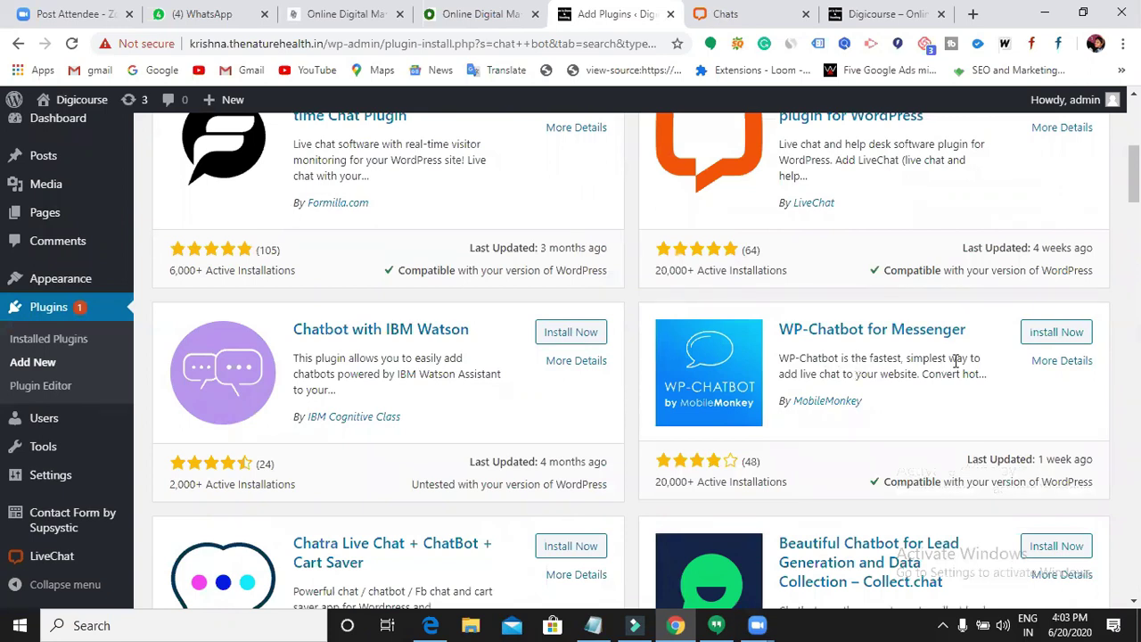
{"action": "scroll", "coordinate": [952, 375], "scroll_direction": "up", "scroll_amount": 5}
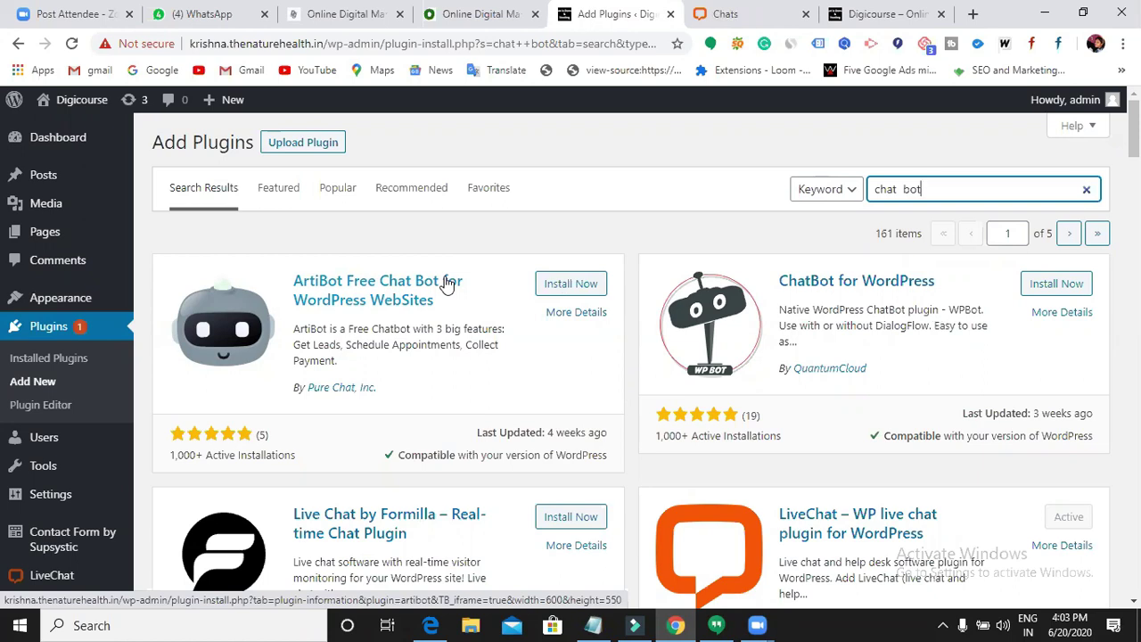
- Install the ArtiBot Free Chat Bot plugin, then activate it
{"action": "left_click", "coordinate": [571, 284]}
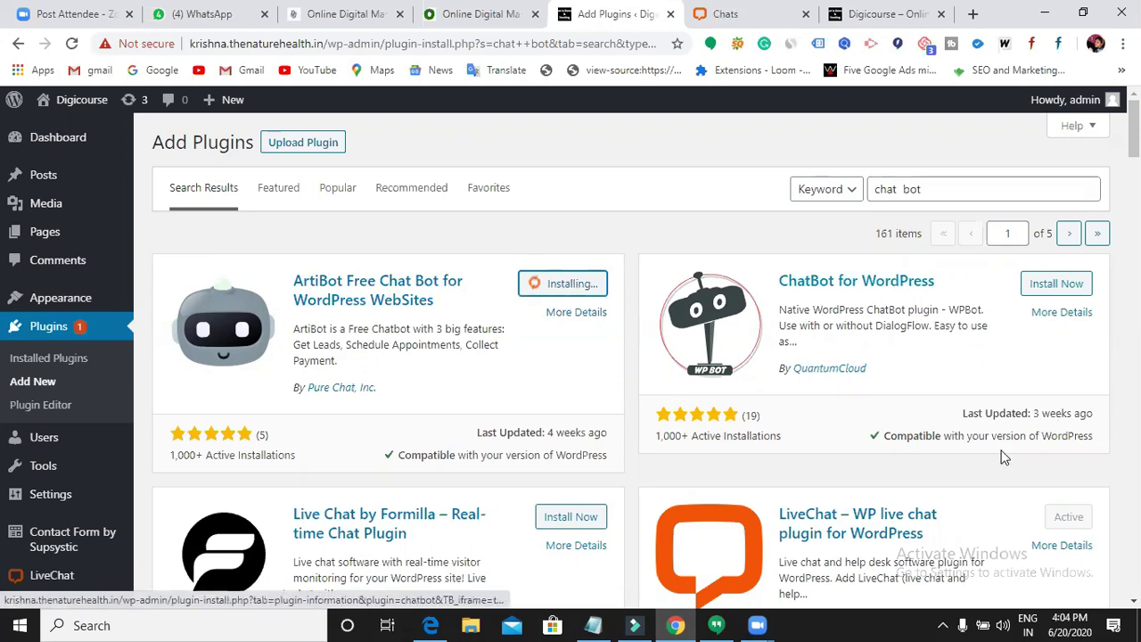
{"action": "scroll", "coordinate": [890, 453], "scroll_direction": "down", "scroll_amount": 4}
{"action": "scroll", "coordinate": [890, 453], "scroll_direction": "down", "scroll_amount": 3}
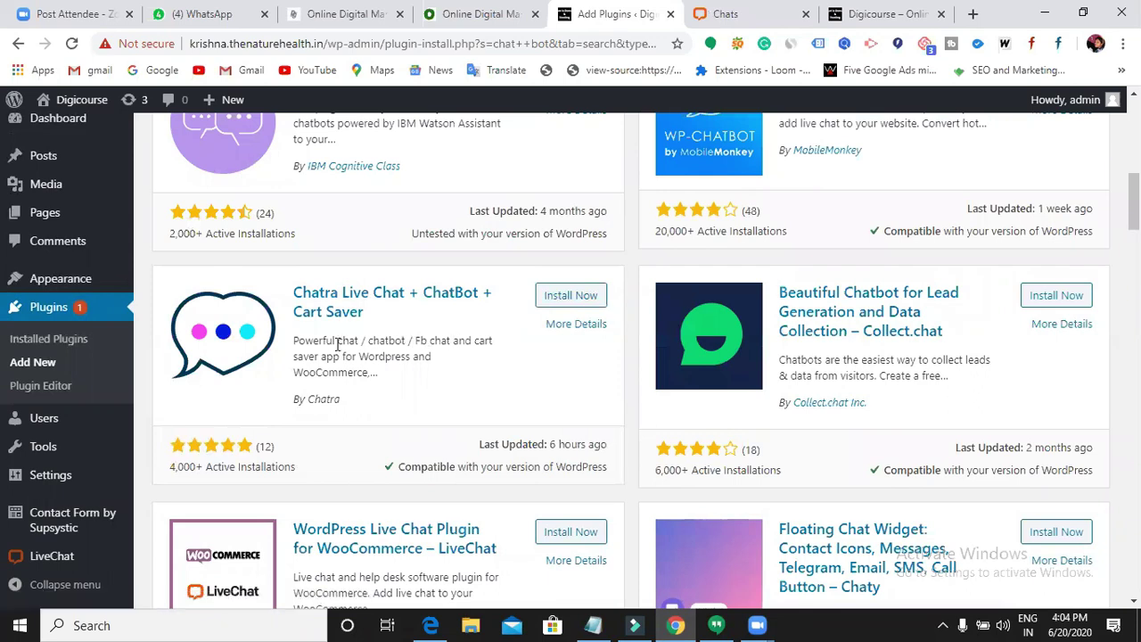
{"action": "scroll", "coordinate": [601, 428], "scroll_direction": "down", "scroll_amount": 5}
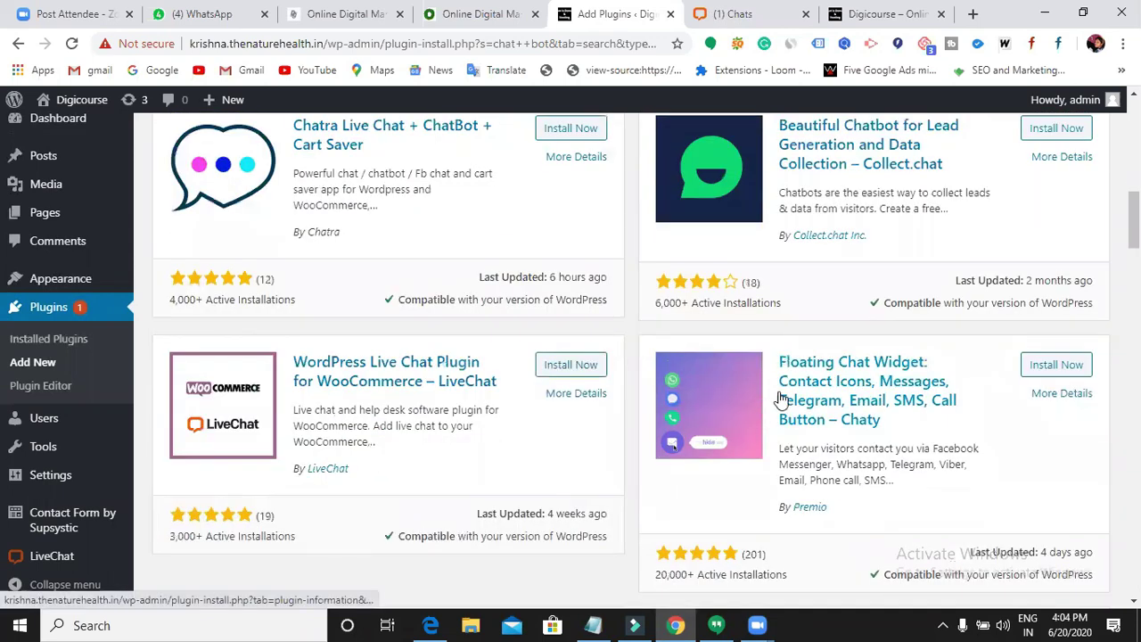
{"action": "scroll", "coordinate": [767, 399], "scroll_direction": "down", "scroll_amount": 1}
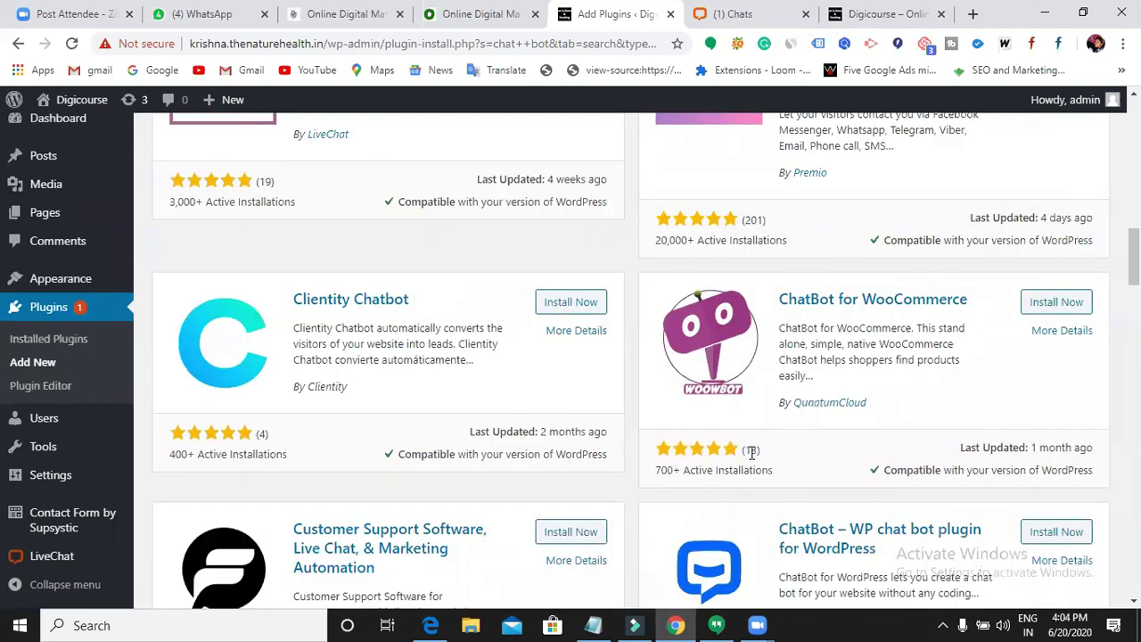
{"action": "scroll", "coordinate": [799, 470], "scroll_direction": "up", "scroll_amount": 12}
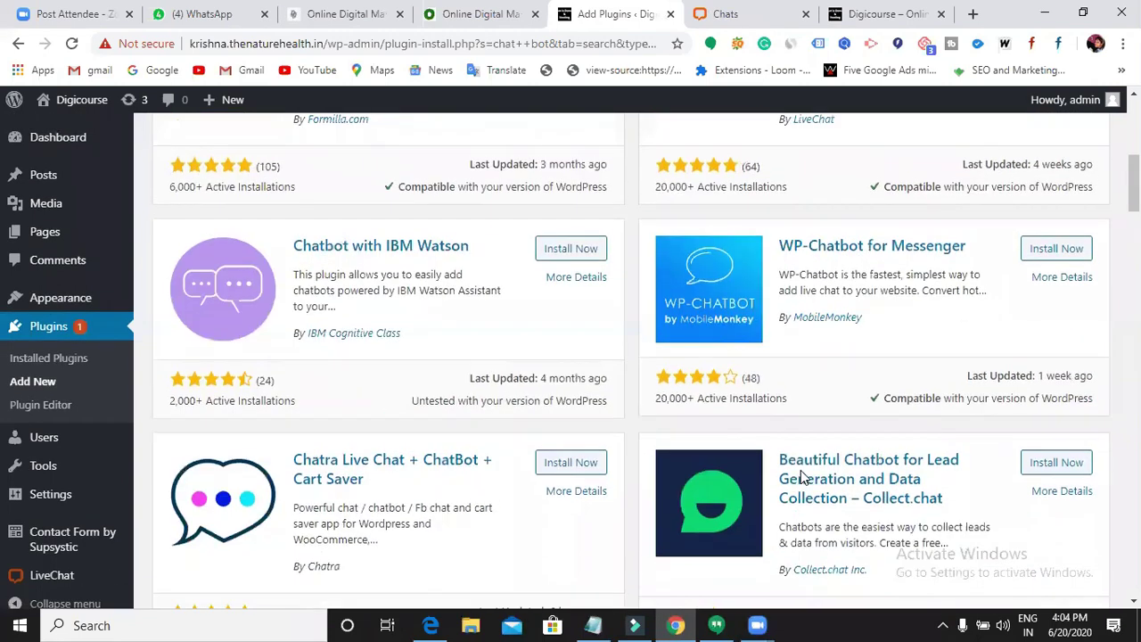
{"action": "scroll", "coordinate": [801, 470], "scroll_direction": "up", "scroll_amount": 2}
{"action": "left_click", "coordinate": [579, 283]}
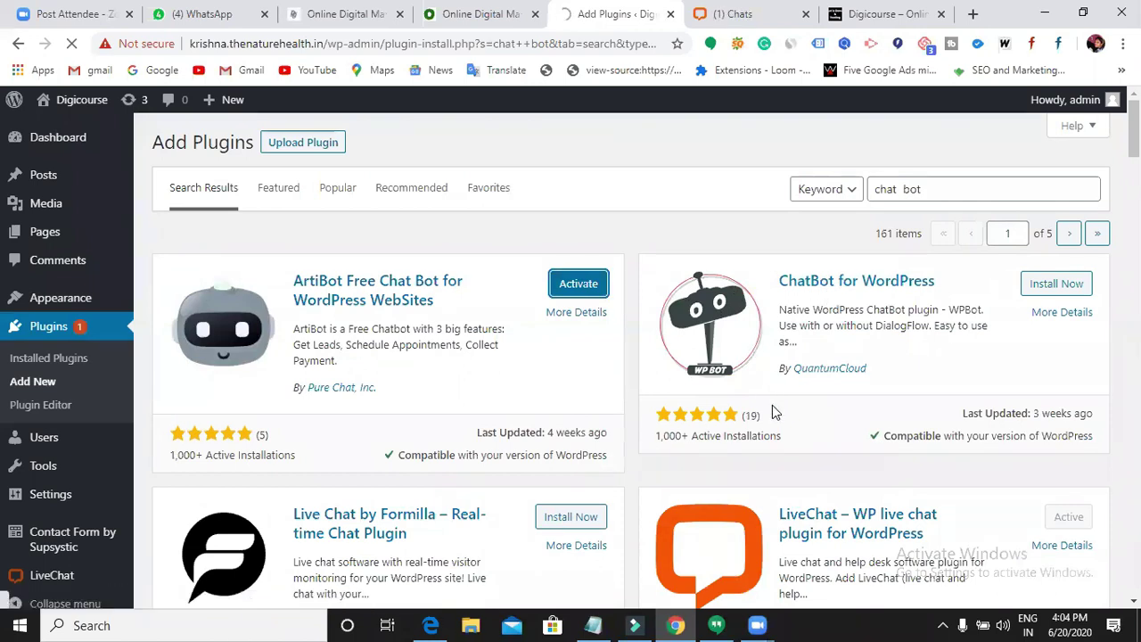
{"action": "scroll", "coordinate": [772, 406], "scroll_direction": "down", "scroll_amount": 1}
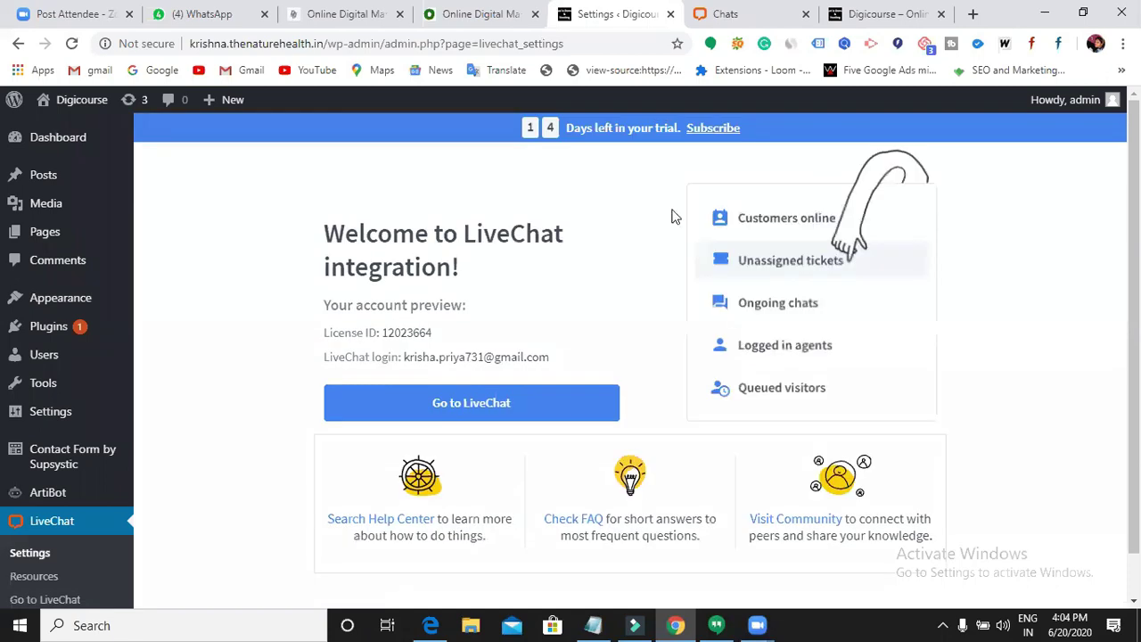
- From the ArtiBot admin page, open the ArtiBot.ai dashboard sign-in in a new tab
{"action": "scroll", "coordinate": [54, 482], "scroll_direction": "down", "scroll_amount": 1}
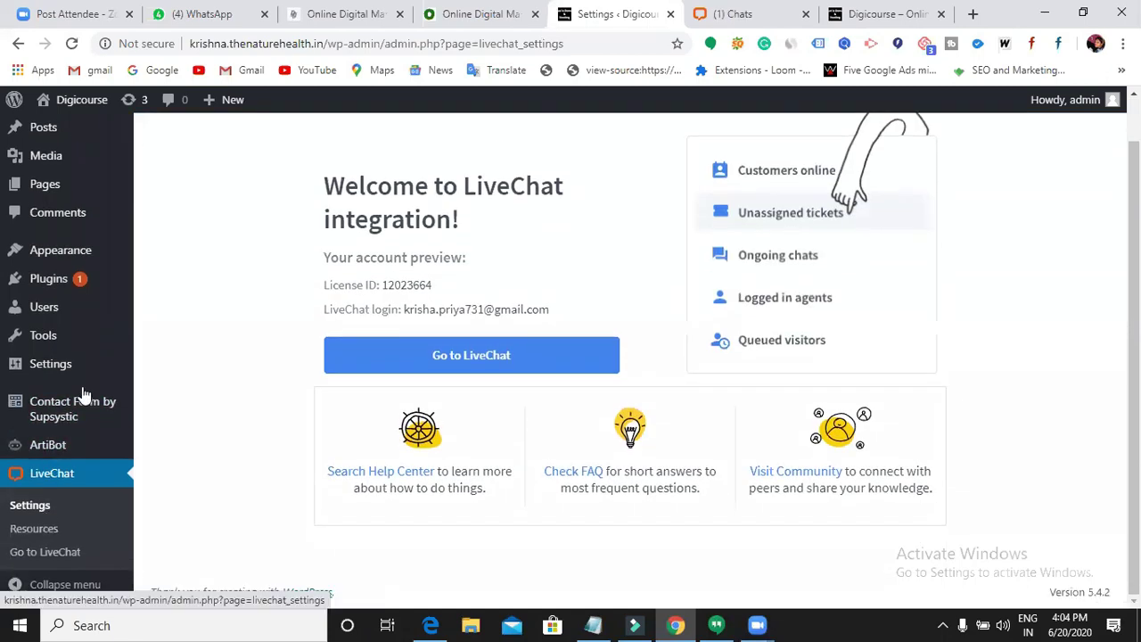
{"action": "left_click", "coordinate": [53, 444]}
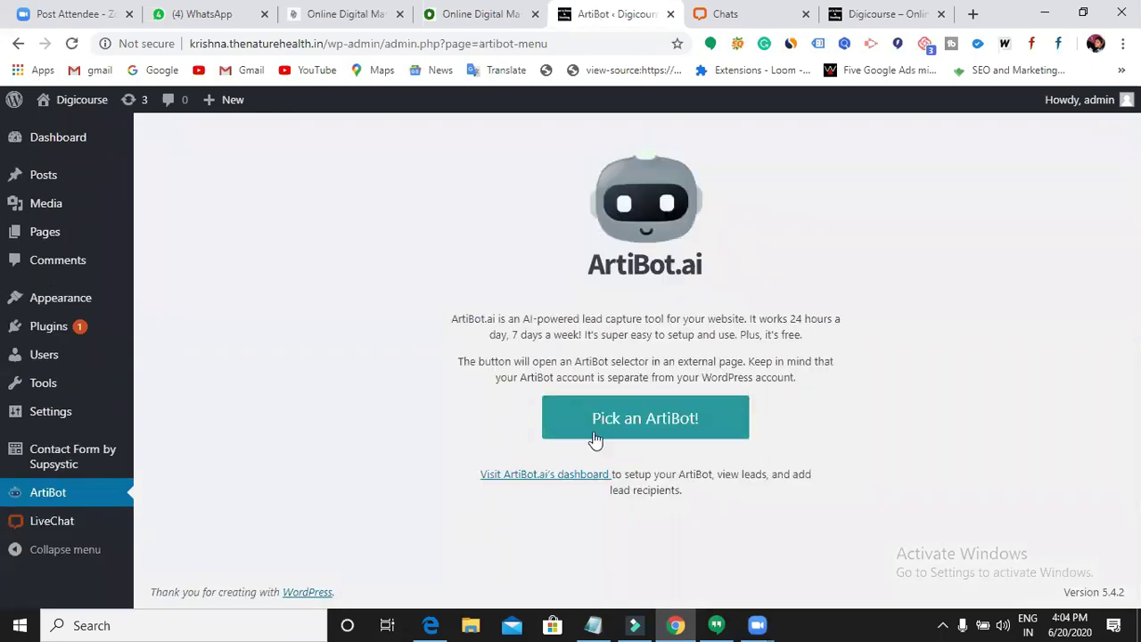
{"action": "left_click", "coordinate": [541, 484]}
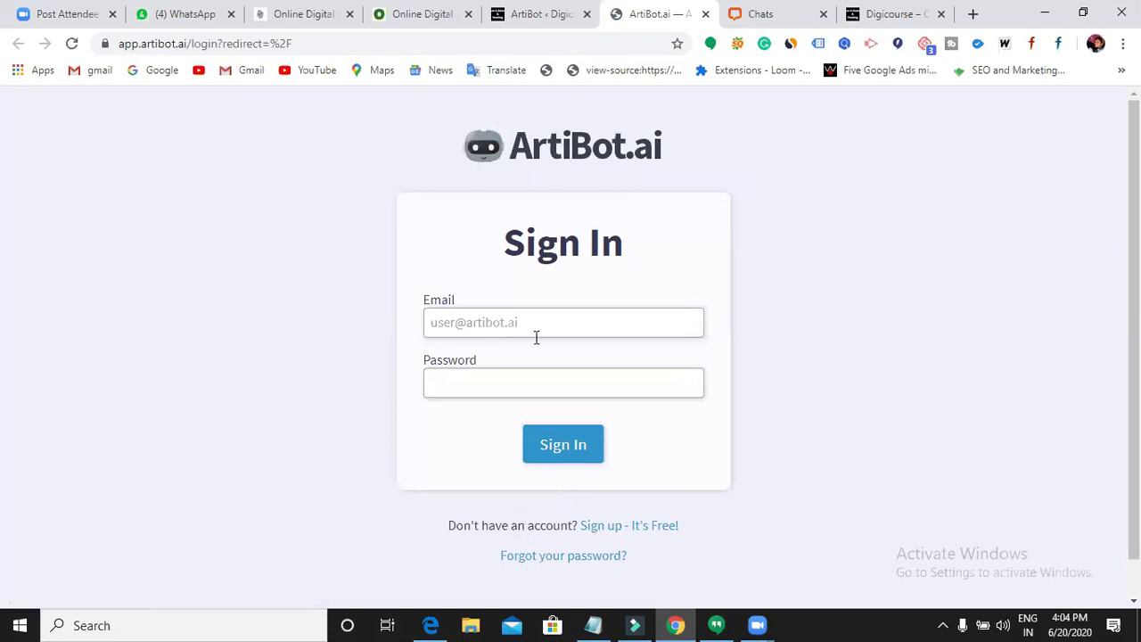
- Switch to the free sign-up form and fill in name, company digicourse and e-mail
{"action": "left_click", "coordinate": [606, 528]}
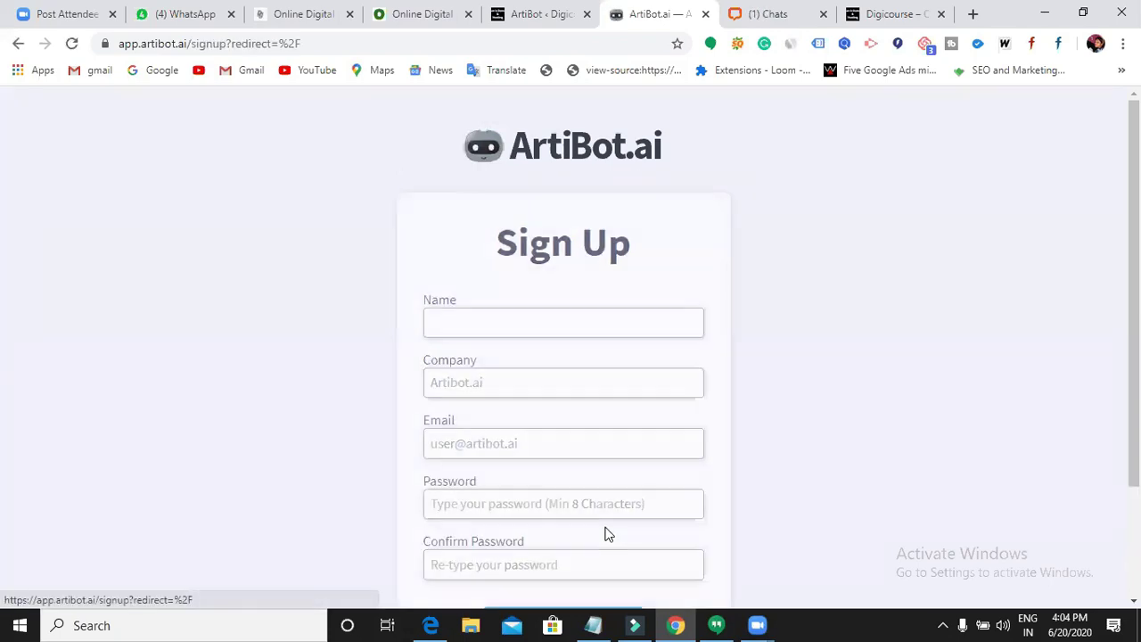
{"action": "left_click", "coordinate": [475, 334]}
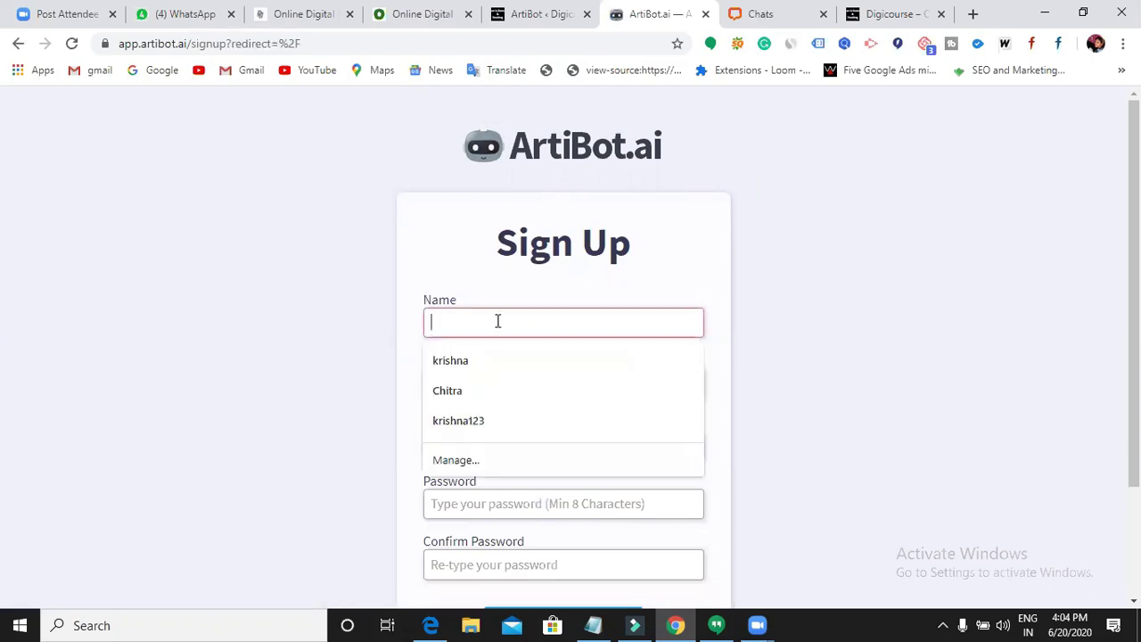
{"action": "left_click", "coordinate": [479, 392]}
{"action": "left_click", "coordinate": [481, 390]}
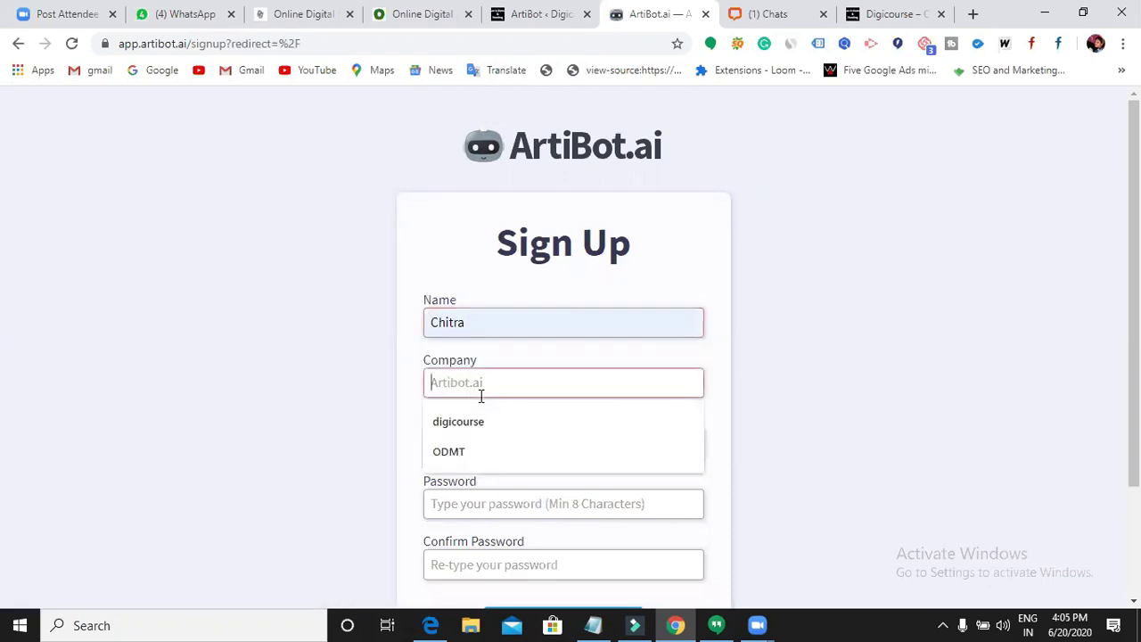
{"action": "left_click", "coordinate": [481, 425]}
{"action": "left_click", "coordinate": [484, 437]}
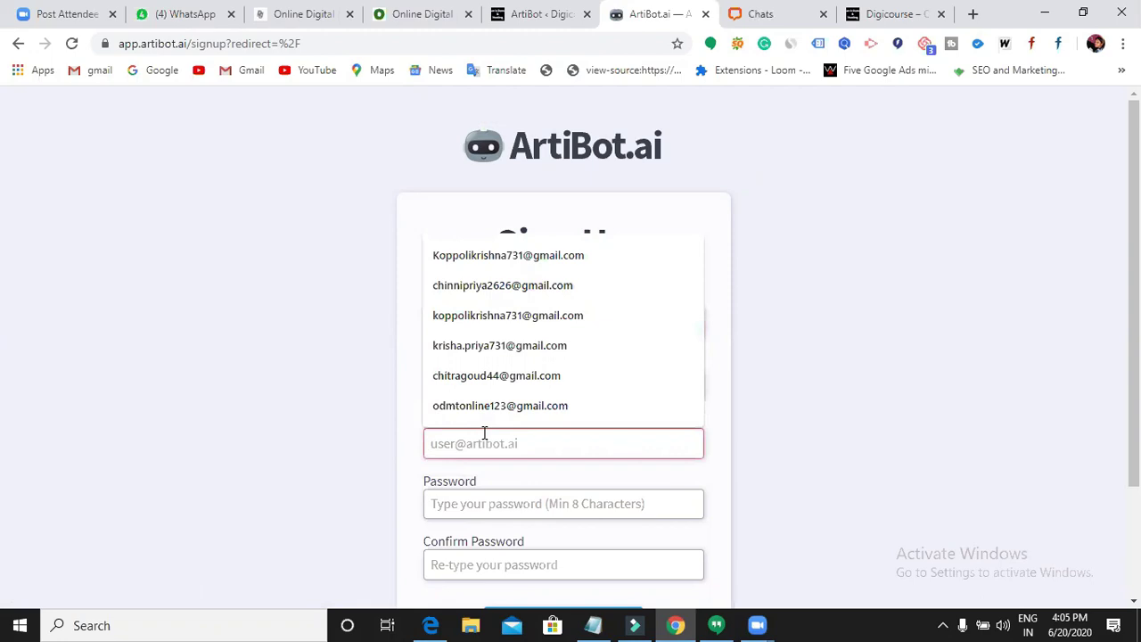
{"action": "left_click", "coordinate": [495, 406]}
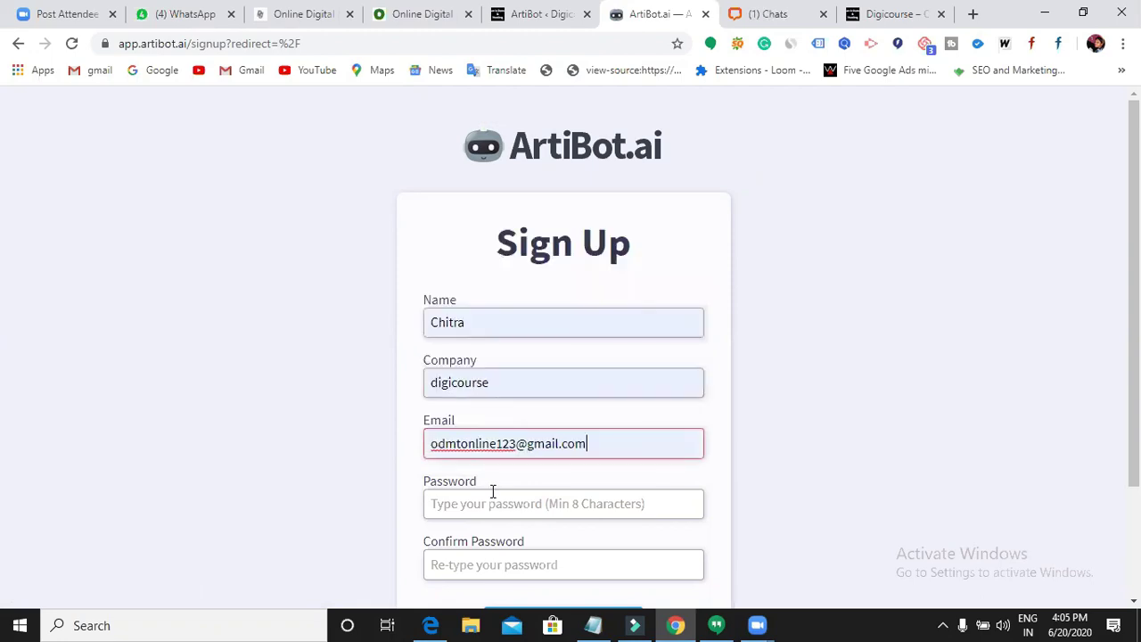
- Enter and confirm the account password, then submit the sign-up
{"action": "scroll", "coordinate": [499, 406], "scroll_direction": "down", "scroll_amount": 1}
{"action": "left_click", "coordinate": [503, 420]}
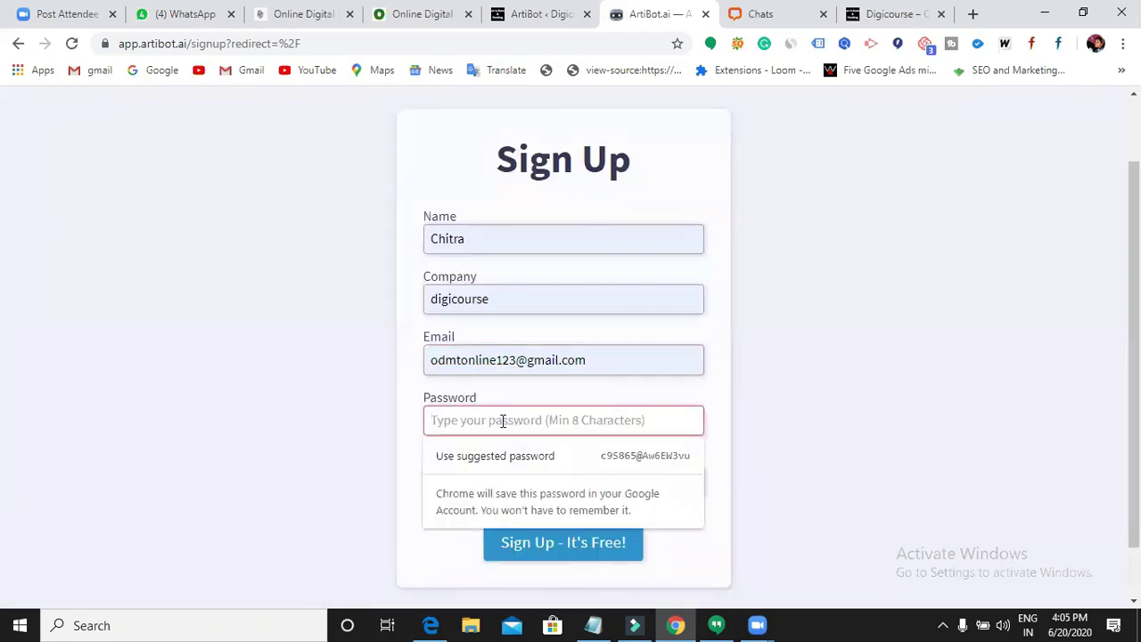
{"action": "type", "text": "•••••••"}
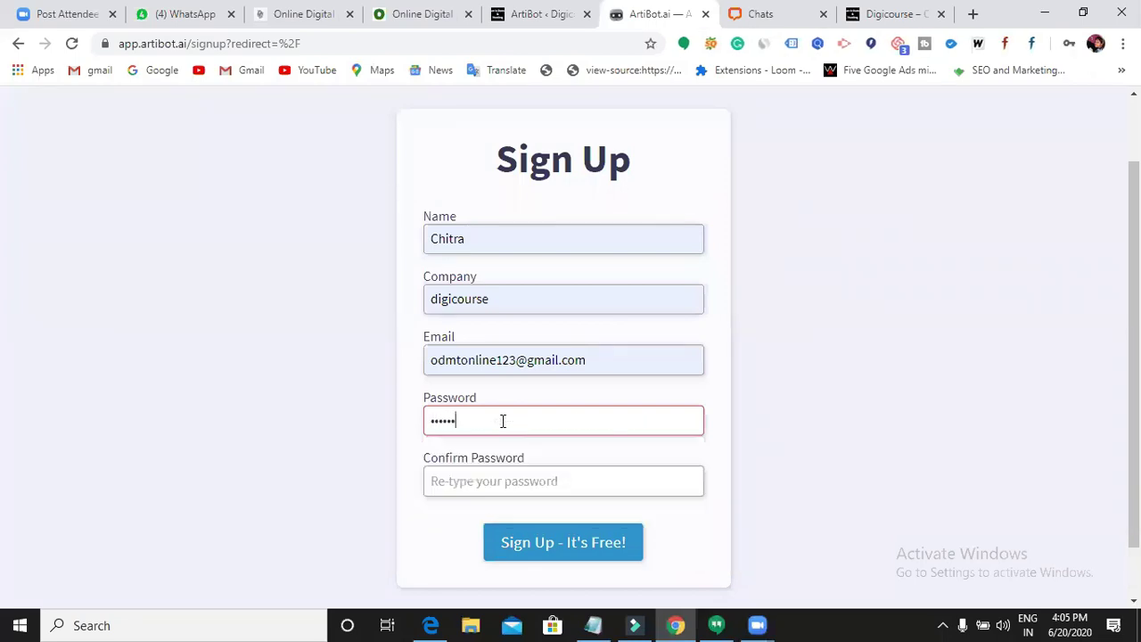
{"action": "type", "text": "•"}
{"action": "left_click", "coordinate": [516, 481]}
{"action": "type", "text": "••"}
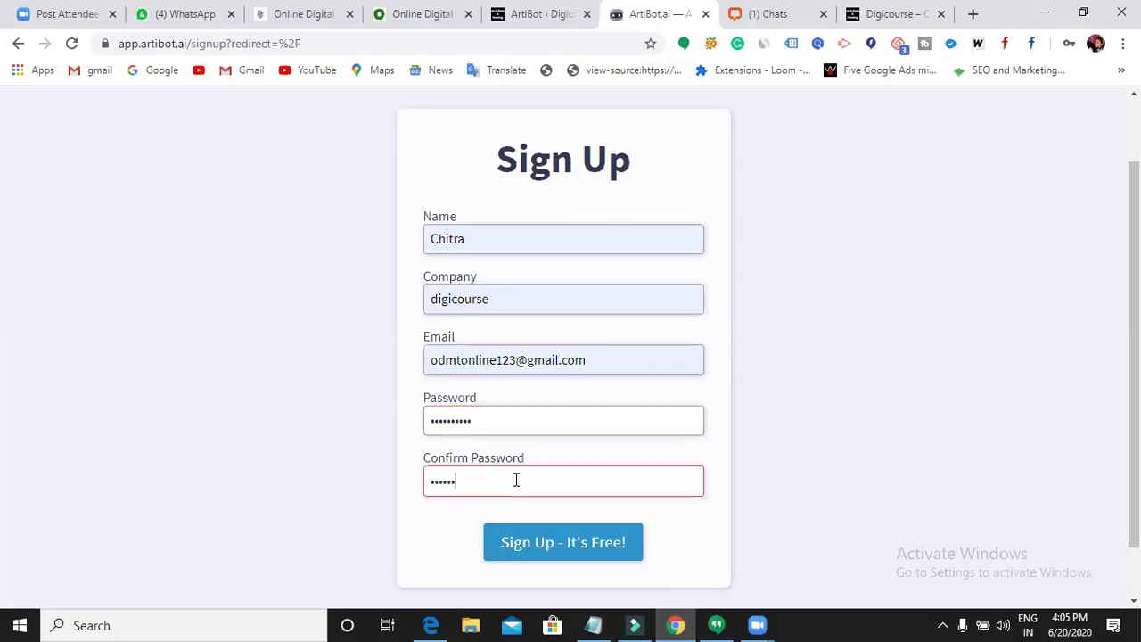
{"action": "type", "text": "l"}
{"action": "left_click", "coordinate": [571, 546]}
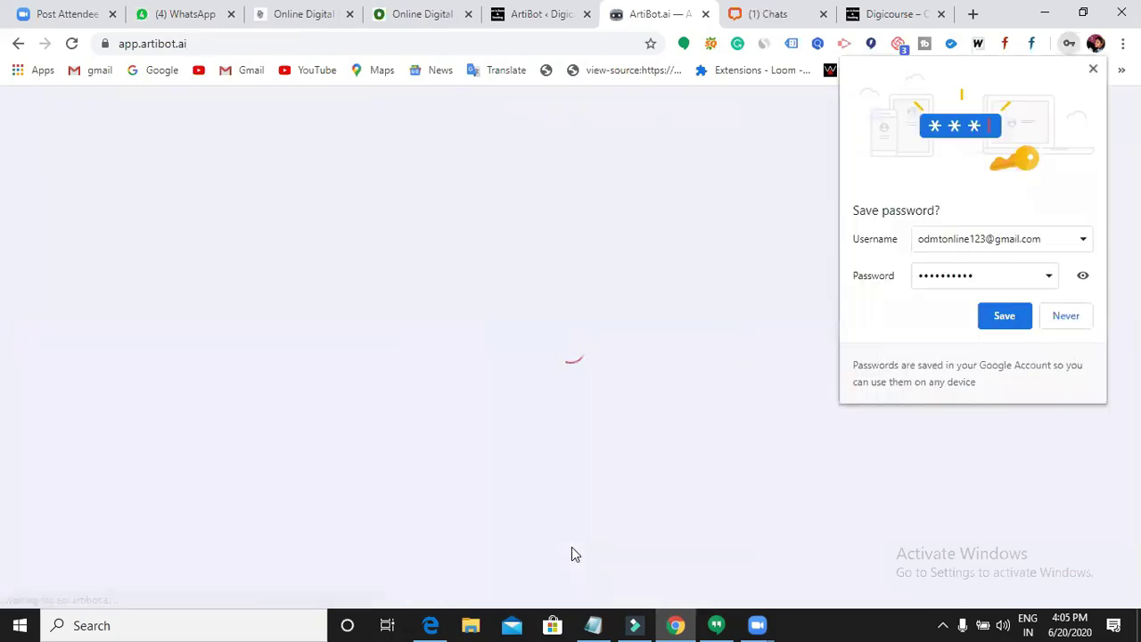
- Dismiss the save-password prompt and start a new ArtiBot from the Blank Template
{"action": "left_click", "coordinate": [1095, 68]}
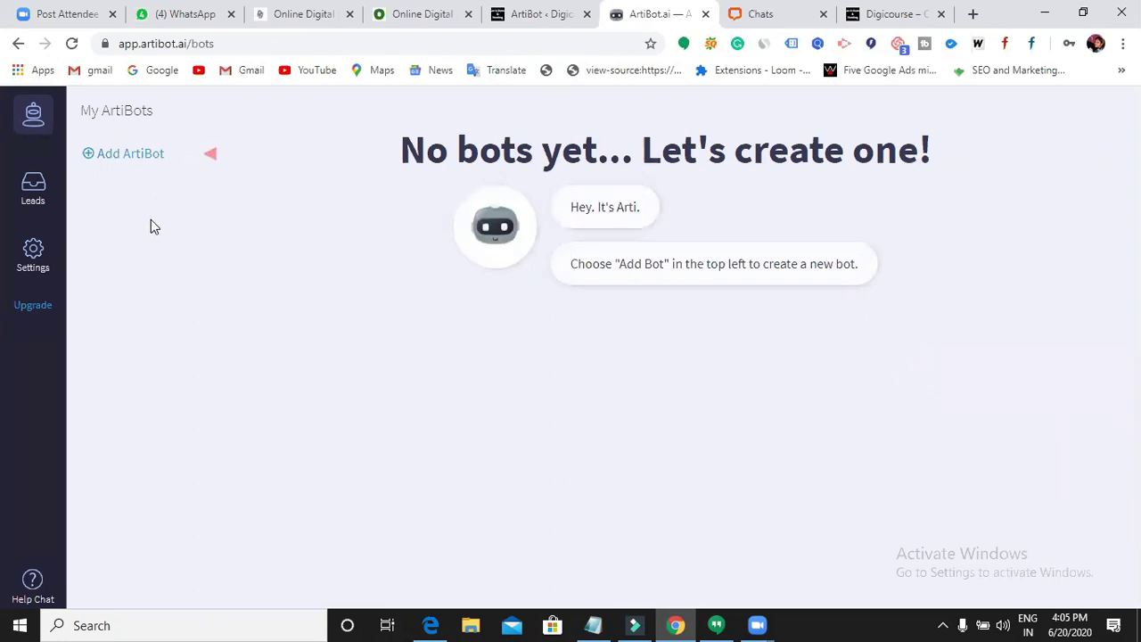
{"action": "left_click", "coordinate": [148, 155]}
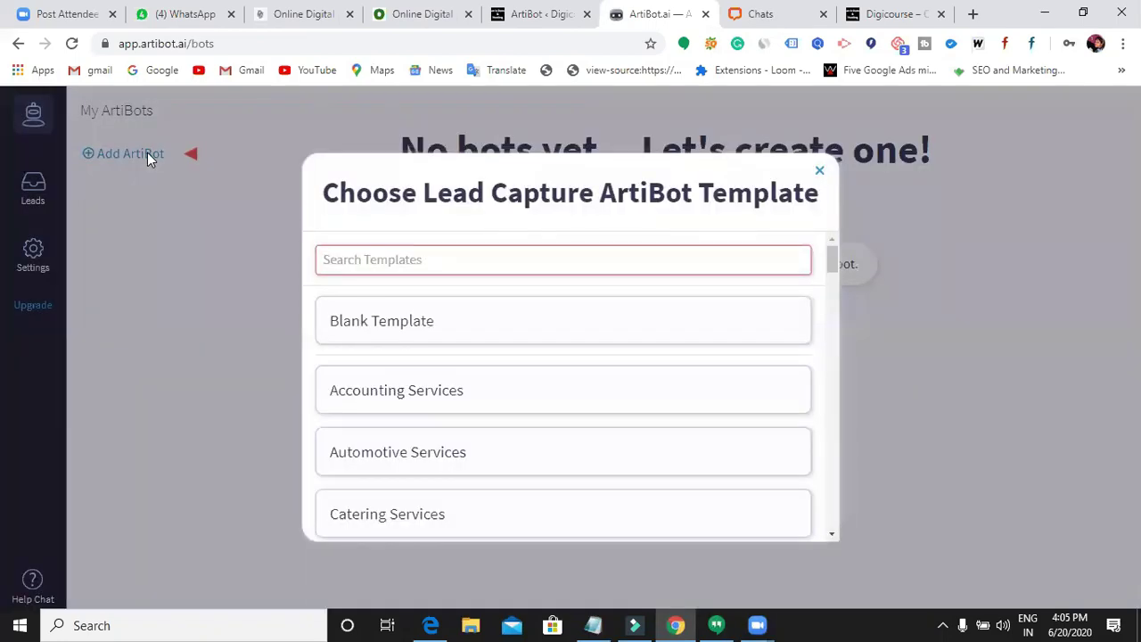
{"action": "mouse_move", "coordinate": [408, 323]}
{"action": "scroll", "coordinate": [419, 404], "scroll_direction": "down", "scroll_amount": 1}
{"action": "scroll", "coordinate": [419, 405], "scroll_direction": "down", "scroll_amount": 10}
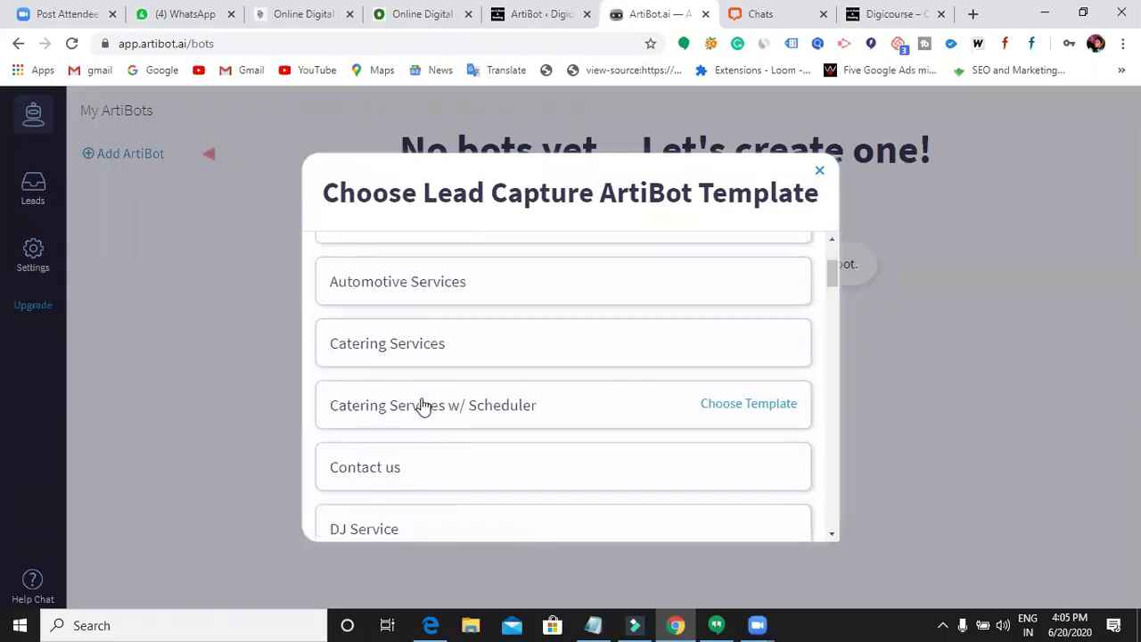
{"action": "scroll", "coordinate": [427, 409], "scroll_direction": "down", "scroll_amount": 4}
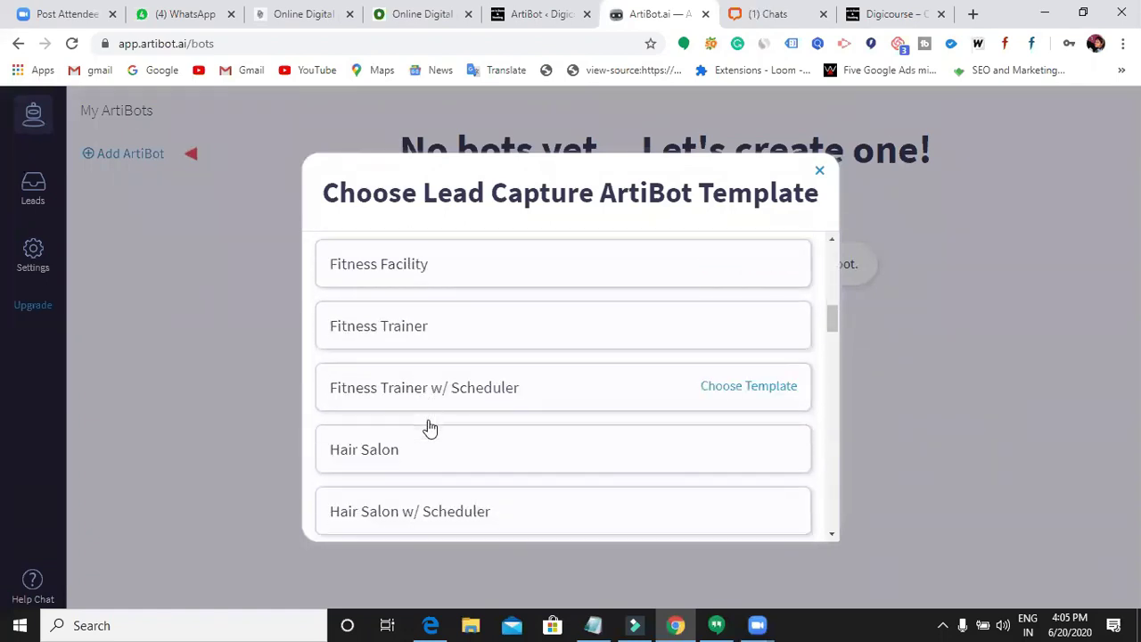
{"action": "scroll", "coordinate": [434, 441], "scroll_direction": "down", "scroll_amount": 3}
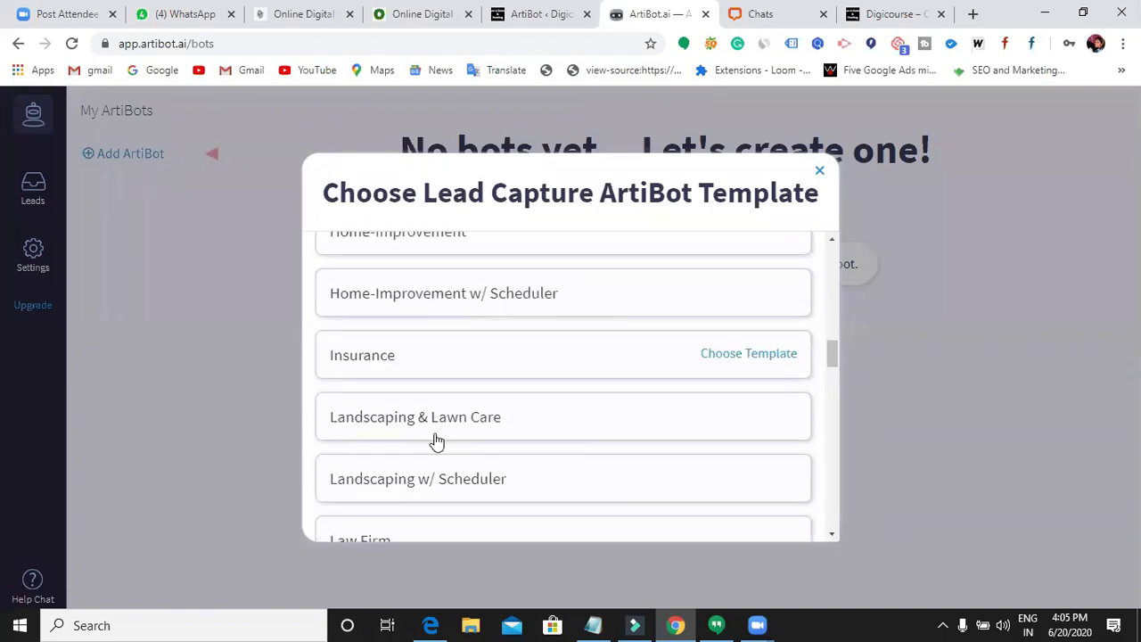
{"action": "scroll", "coordinate": [419, 448], "scroll_direction": "down", "scroll_amount": 5}
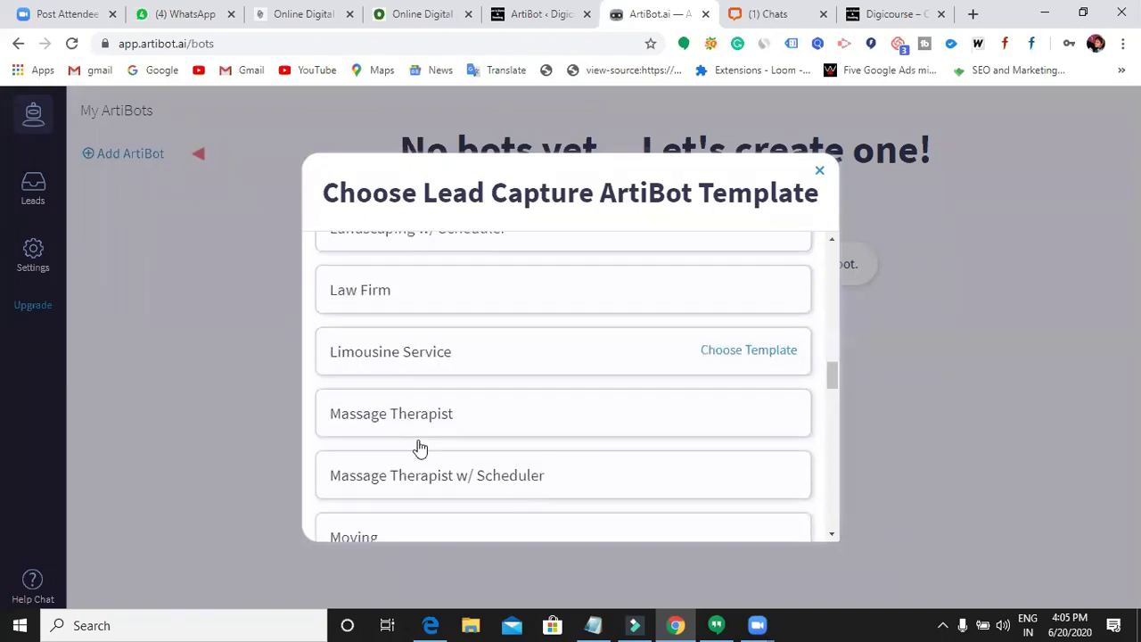
{"action": "scroll", "coordinate": [419, 449], "scroll_direction": "down", "scroll_amount": 5}
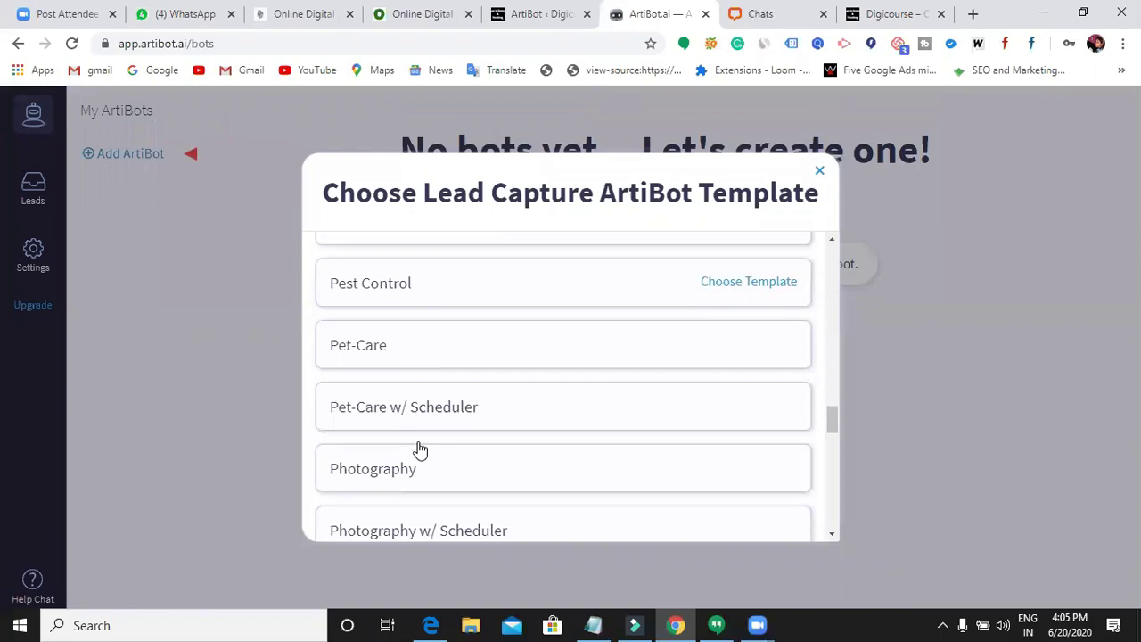
{"action": "scroll", "coordinate": [428, 438], "scroll_direction": "down", "scroll_amount": 4}
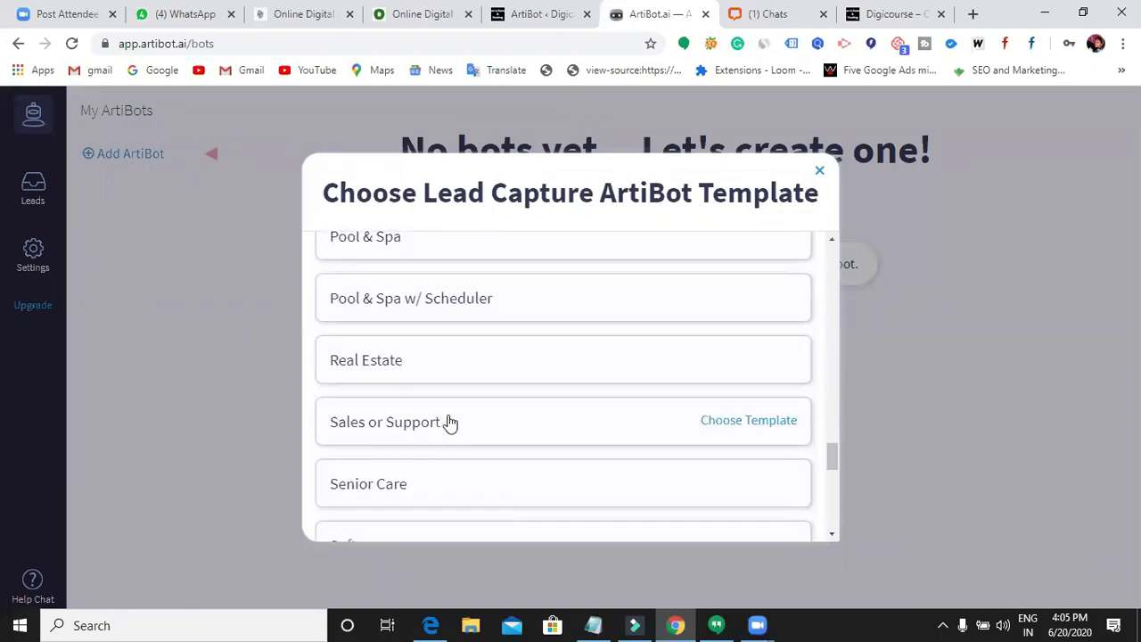
{"action": "scroll", "coordinate": [449, 423], "scroll_direction": "down", "scroll_amount": 1}
{"action": "scroll", "coordinate": [499, 450], "scroll_direction": "up", "scroll_amount": 3}
{"action": "scroll", "coordinate": [515, 440], "scroll_direction": "up", "scroll_amount": 12}
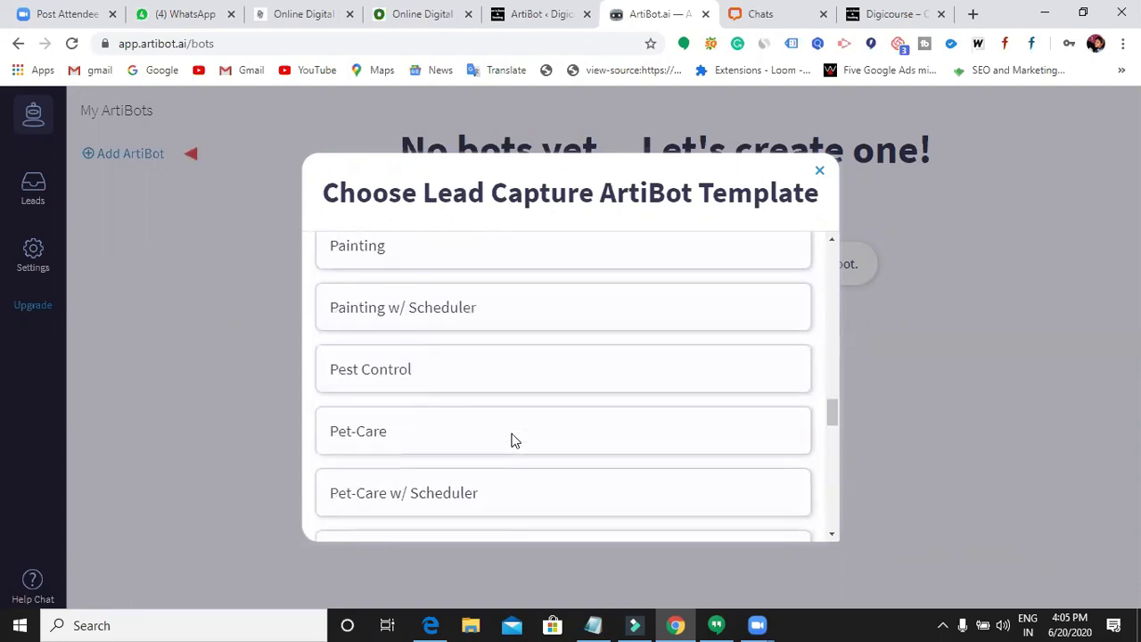
{"action": "scroll", "coordinate": [518, 441], "scroll_direction": "up", "scroll_amount": 10}
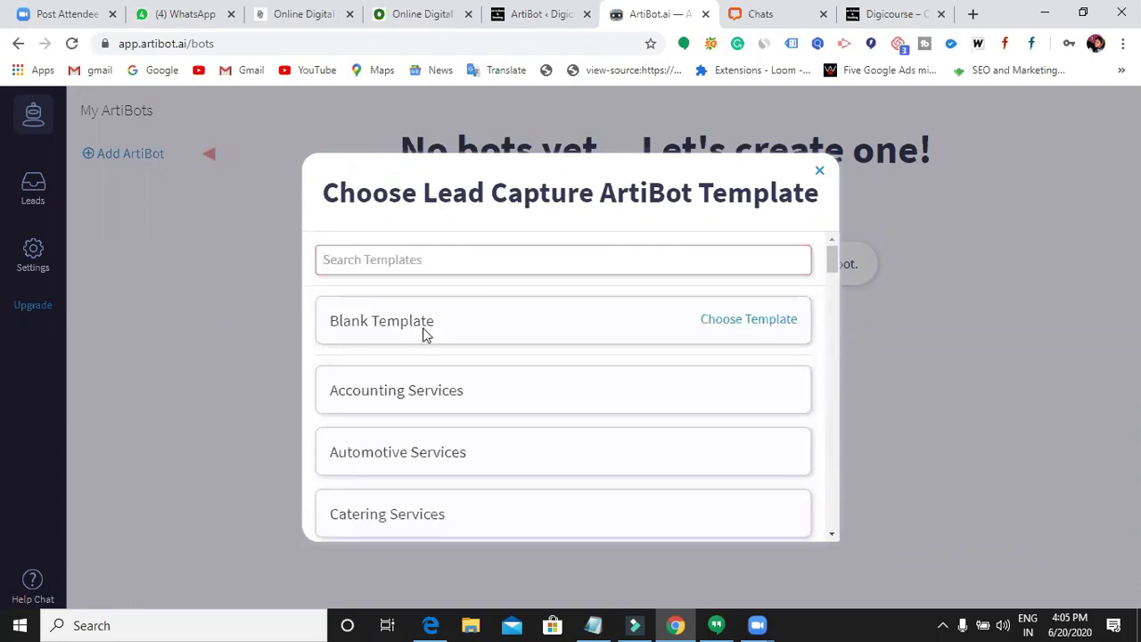
{"action": "left_click", "coordinate": [424, 332]}
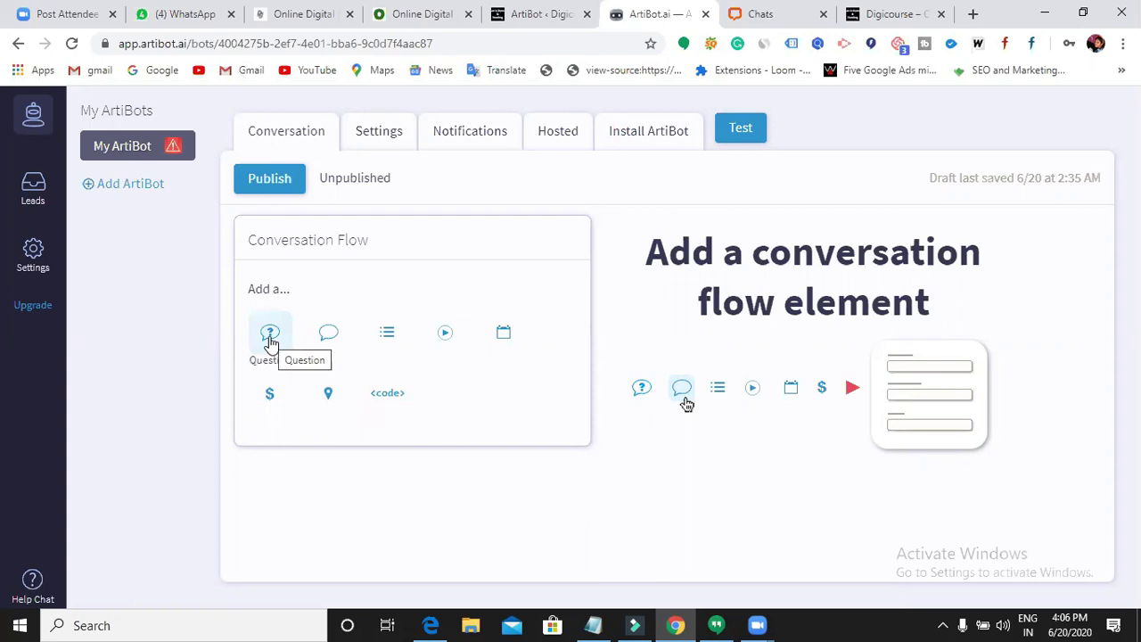
- Add a statement reading 'Hello Welcome to Digicourse' that goes to Next Question
{"action": "left_click", "coordinate": [329, 344]}
{"action": "left_click", "coordinate": [800, 287]}
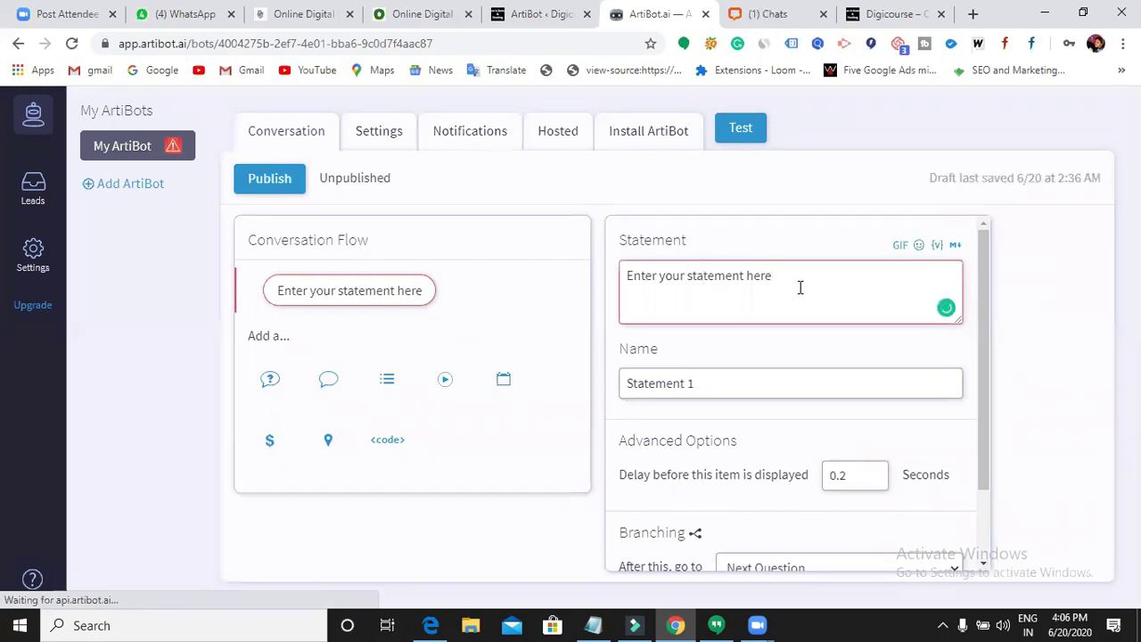
{"action": "key", "text": "BackSpace"}
{"action": "key", "text": "BackSpace"}
{"action": "key", "text": "BackSpace"}
{"action": "key", "text": "BackSpace"}
{"action": "key", "text": "BackSpace"}
{"action": "key", "text": "BackSpace"}
{"action": "key", "text": "BackSpace"}
{"action": "key", "text": "BackSpace"}
{"action": "key", "text": "BackSpace"}
{"action": "key", "text": "BackSpace"}
{"action": "key", "text": "BackSpace"}
{"action": "key", "text": "BackSpace"}
{"action": "key", "text": "BackSpace"}
{"action": "key", "text": "BackSpace"}
{"action": "key", "text": "BackSpace"}
{"action": "key", "text": "BackSpace"}
{"action": "key", "text": "BackSpace"}
{"action": "key", "text": "BackSpace"}
{"action": "key", "text": "BackSpace"}
{"action": "key", "text": "BackSpace"}
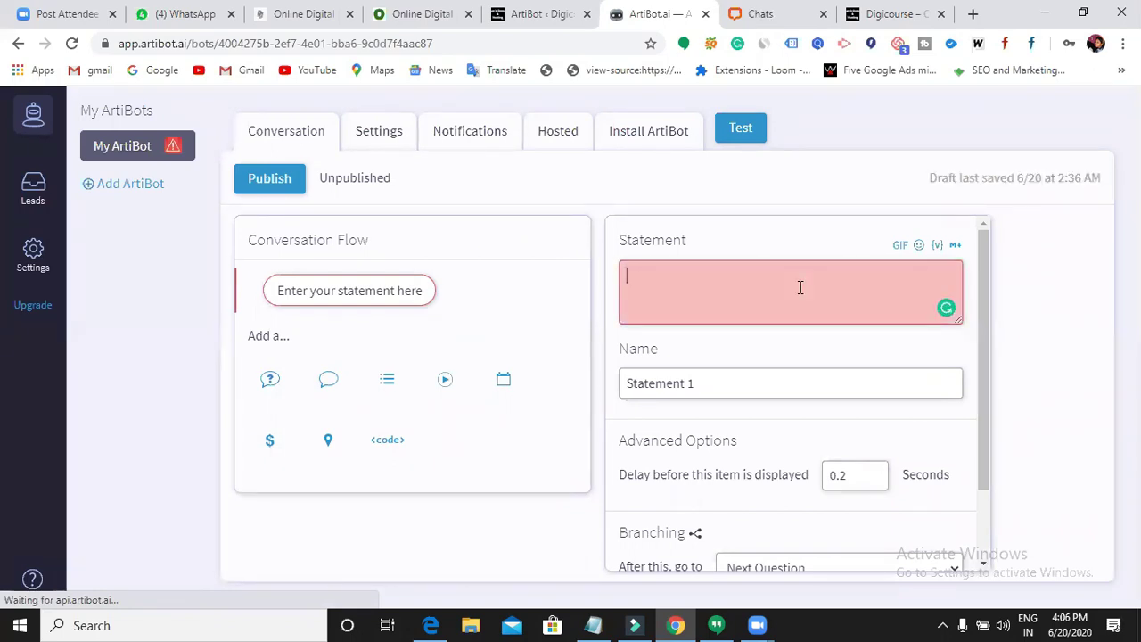
{"action": "type", "text": "Hello Welcome to "}
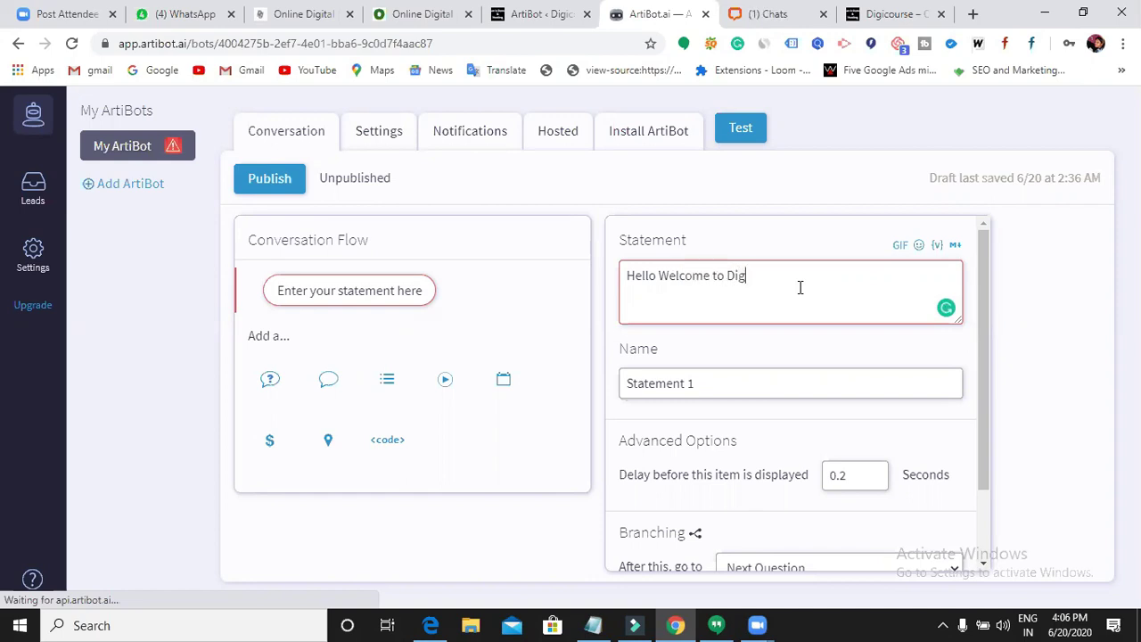
{"action": "type", "text": "Digicourse"}
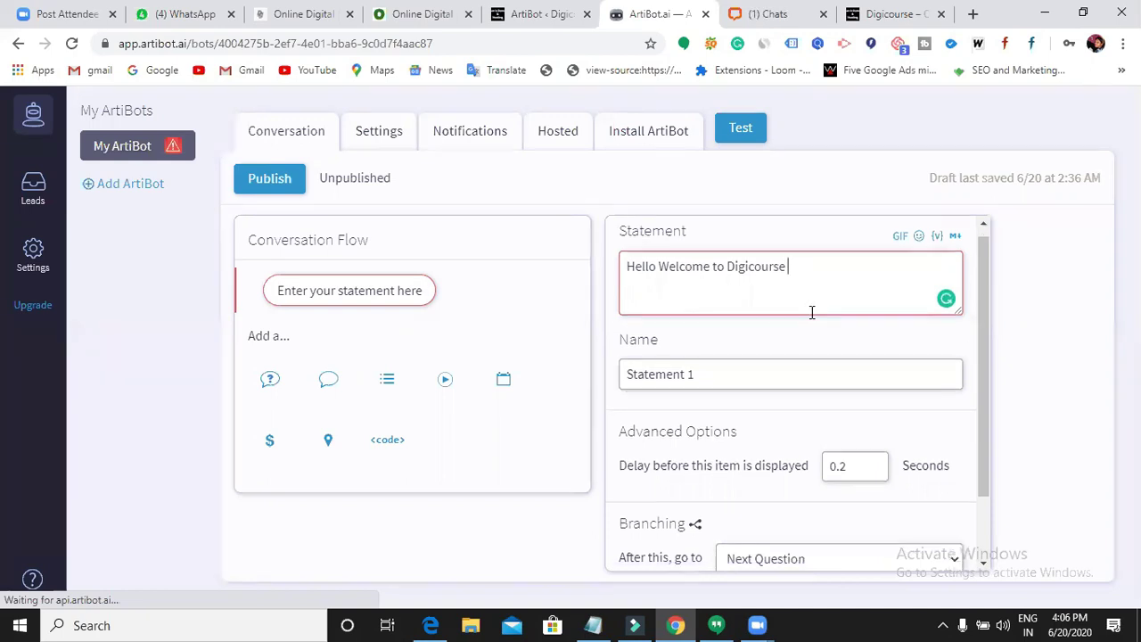
{"action": "scroll", "coordinate": [810, 313], "scroll_direction": "down", "scroll_amount": 1}
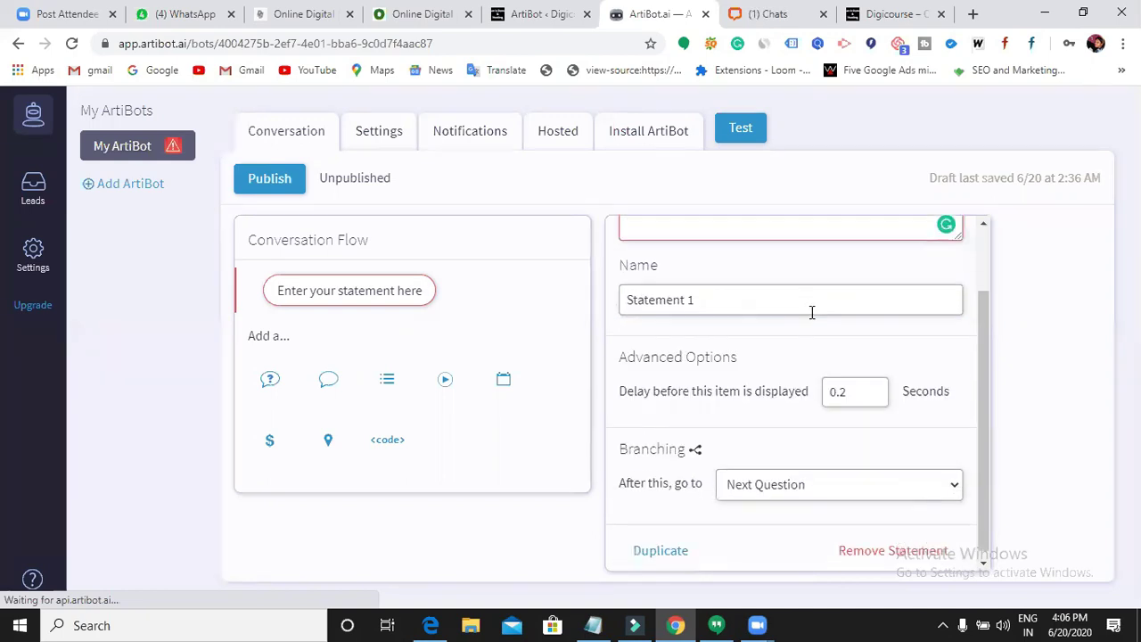
{"action": "left_click", "coordinate": [854, 488]}
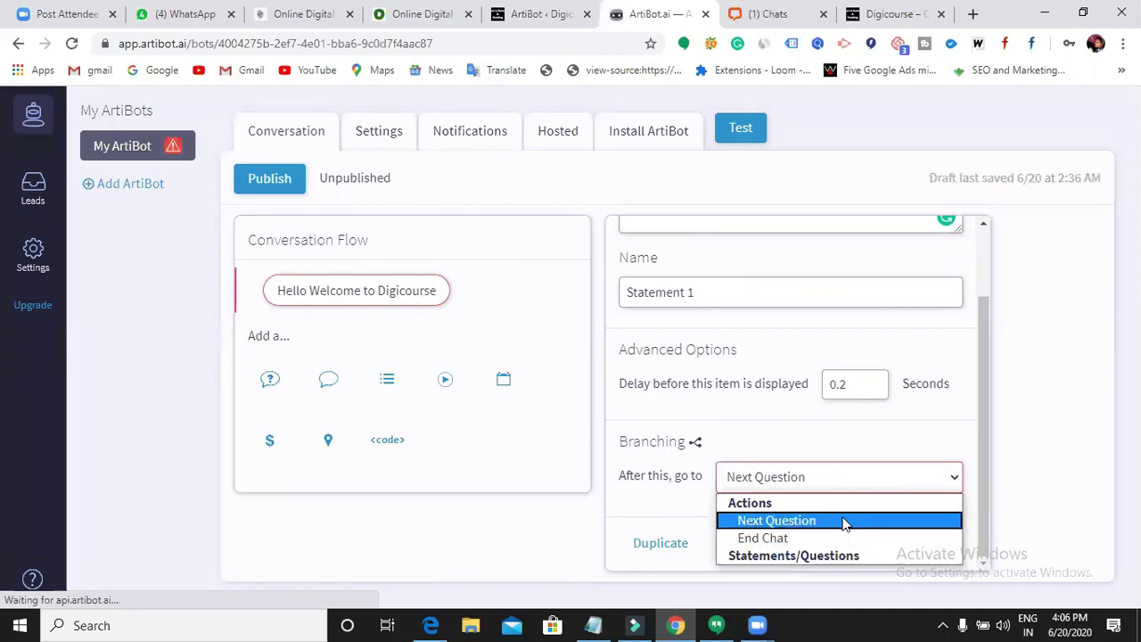
{"action": "left_click", "coordinate": [844, 522]}
{"action": "scroll", "coordinate": [933, 502], "scroll_direction": "up", "scroll_amount": 1}
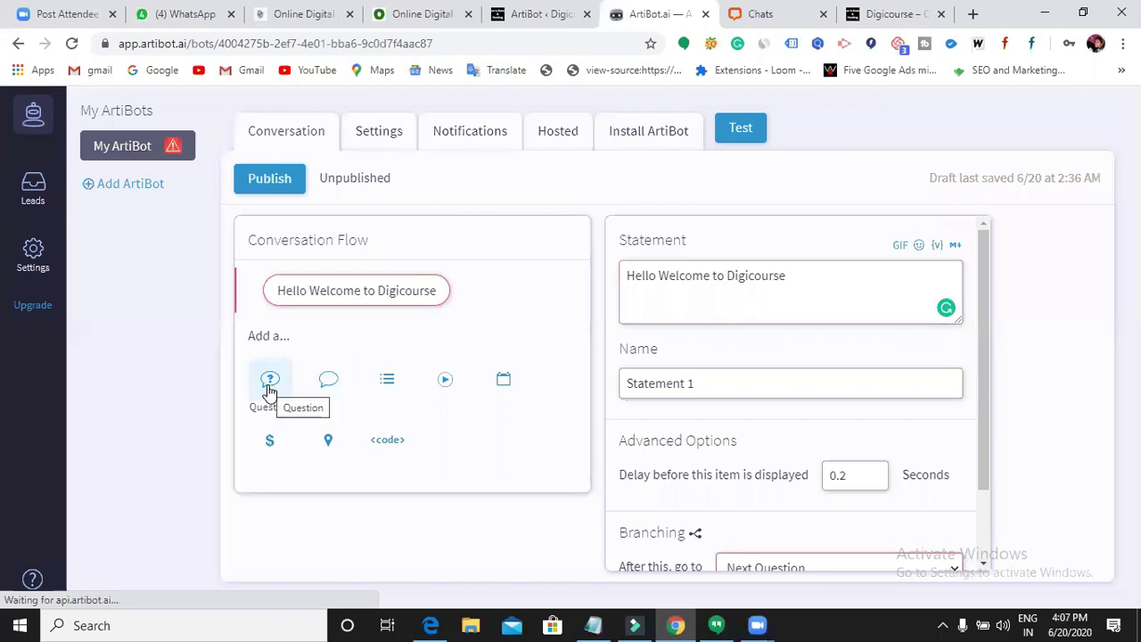
- Add a multiple-choice question with the text 'Are you looking for it?'
{"action": "left_click", "coordinate": [387, 382]}
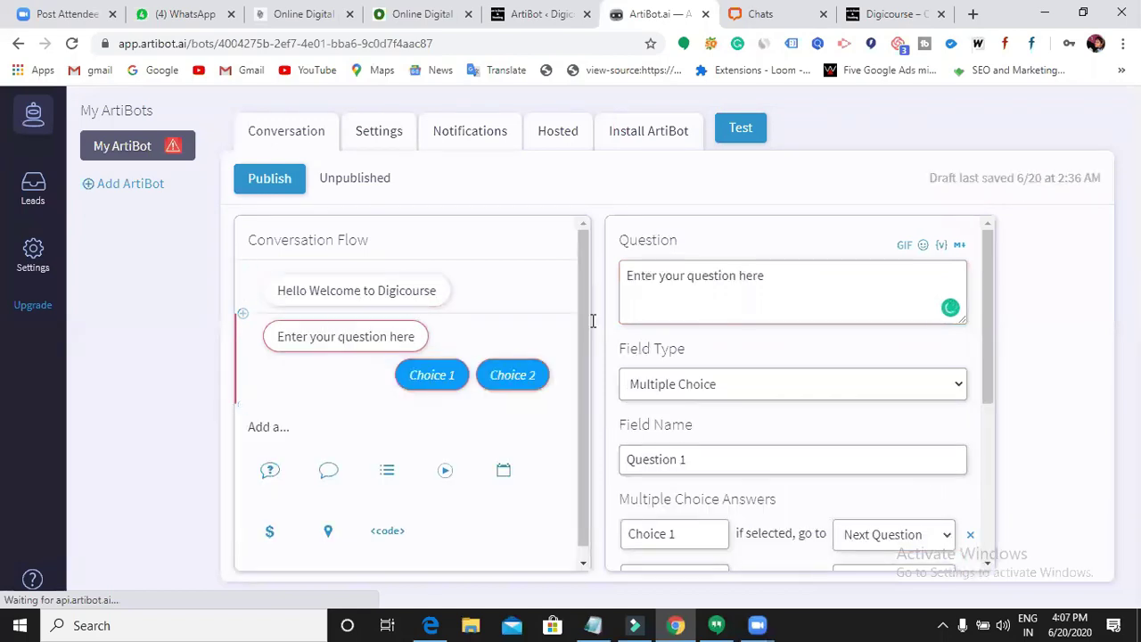
{"action": "left_click", "coordinate": [821, 282]}
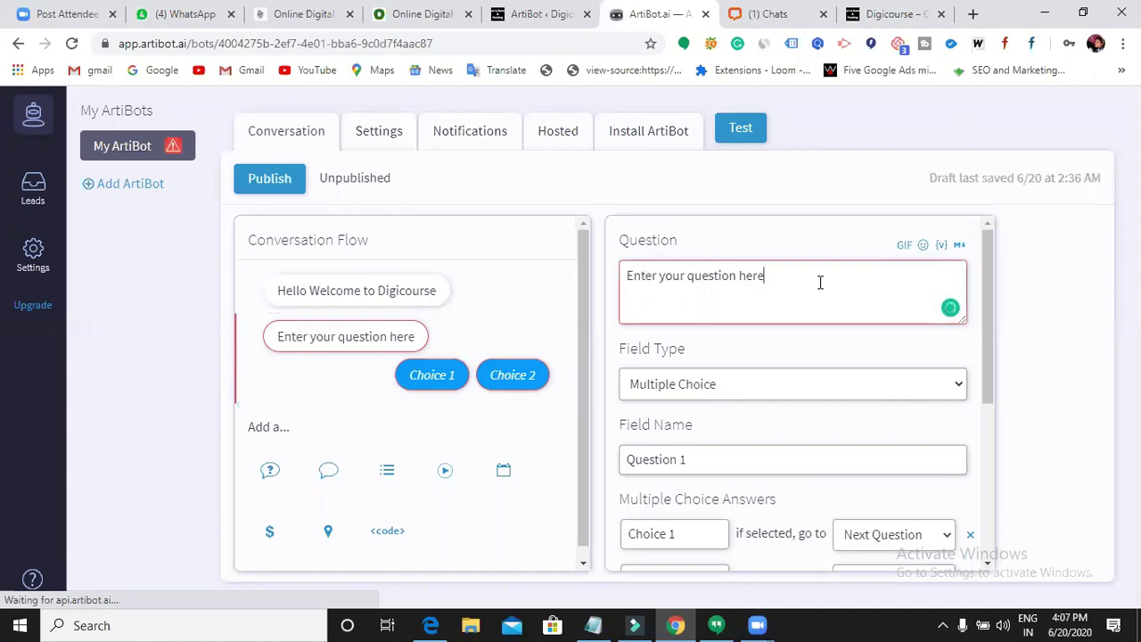
{"action": "key", "text": "BackSpace"}
{"action": "key", "text": "BackSpace"}
{"action": "key", "text": "BackSpace"}
{"action": "key", "text": "BackSpace"}
{"action": "key", "text": "BackSpace"}
{"action": "key", "text": "BackSpace"}
{"action": "key", "text": "BackSpace"}
{"action": "key", "text": "BackSpace"}
{"action": "key", "text": "BackSpace"}
{"action": "key", "text": "BackSpace"}
{"action": "key", "text": "BackSpace"}
{"action": "key", "text": "BackSpace"}
{"action": "key", "text": "BackSpace"}
{"action": "key", "text": "BackSpace"}
{"action": "key", "text": "BackSpace"}
{"action": "key", "text": "BackSpace"}
{"action": "key", "text": "BackSpace"}
{"action": "key", "text": "BackSpace"}
{"action": "key", "text": "BackSpace"}
{"action": "type", "text": "Are"}
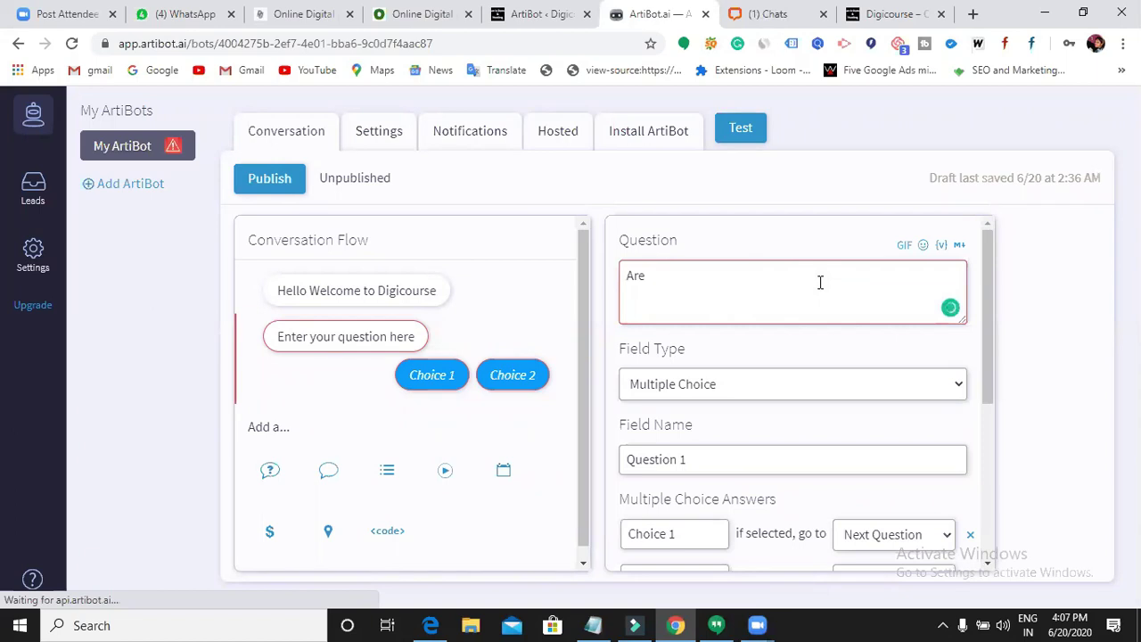
{"action": "type", "text": " you looking for ?"}
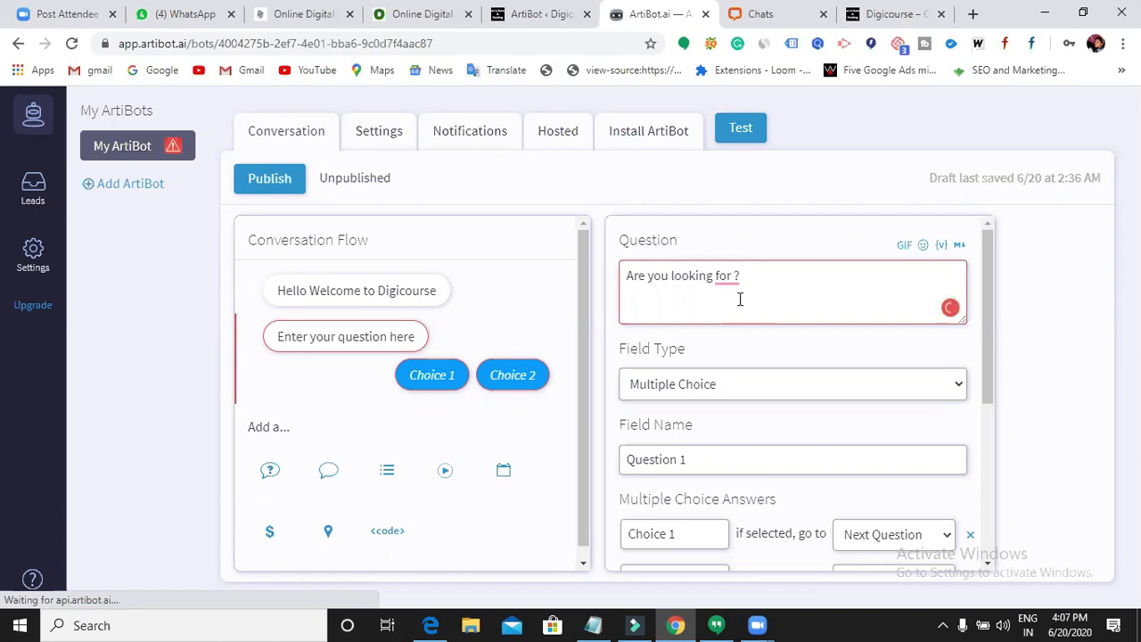
{"action": "mouse_move", "coordinate": [730, 281]}
{"action": "left_click", "coordinate": [731, 326]}
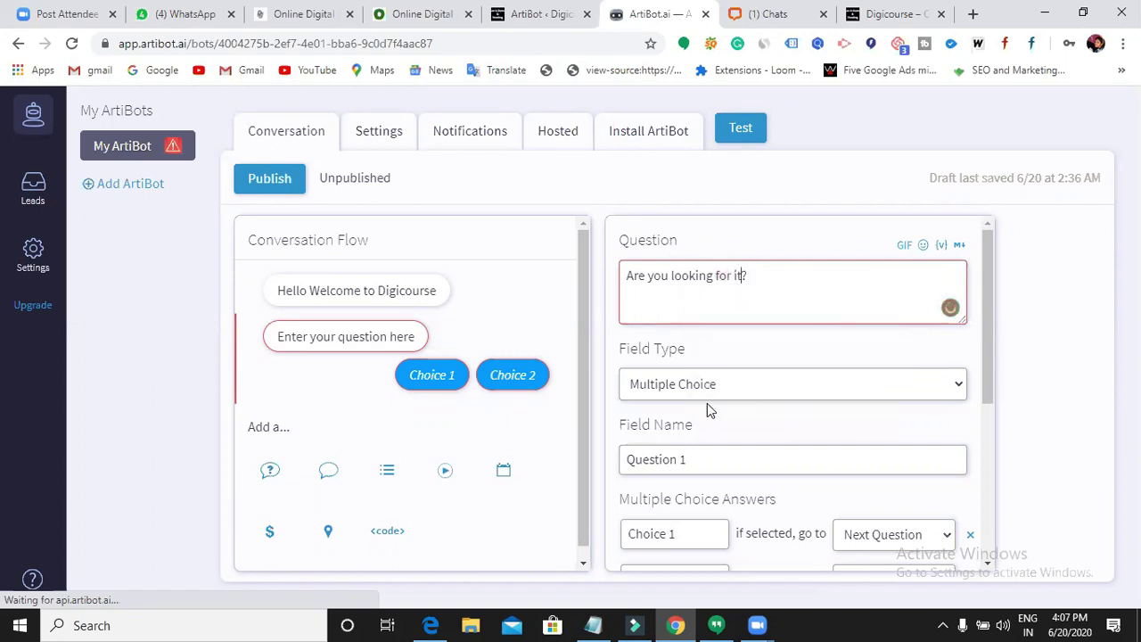
- Keep Multiple Choice as the field type and rename the field to Kp1
{"action": "left_click", "coordinate": [847, 388]}
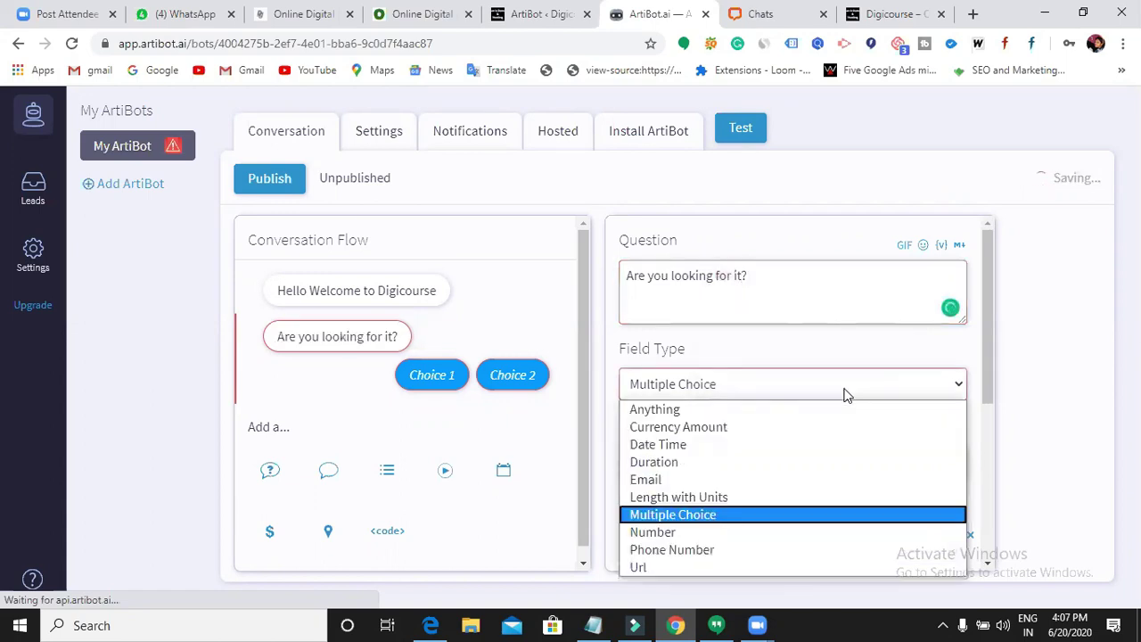
{"action": "left_click", "coordinate": [847, 387]}
{"action": "left_click", "coordinate": [716, 466]}
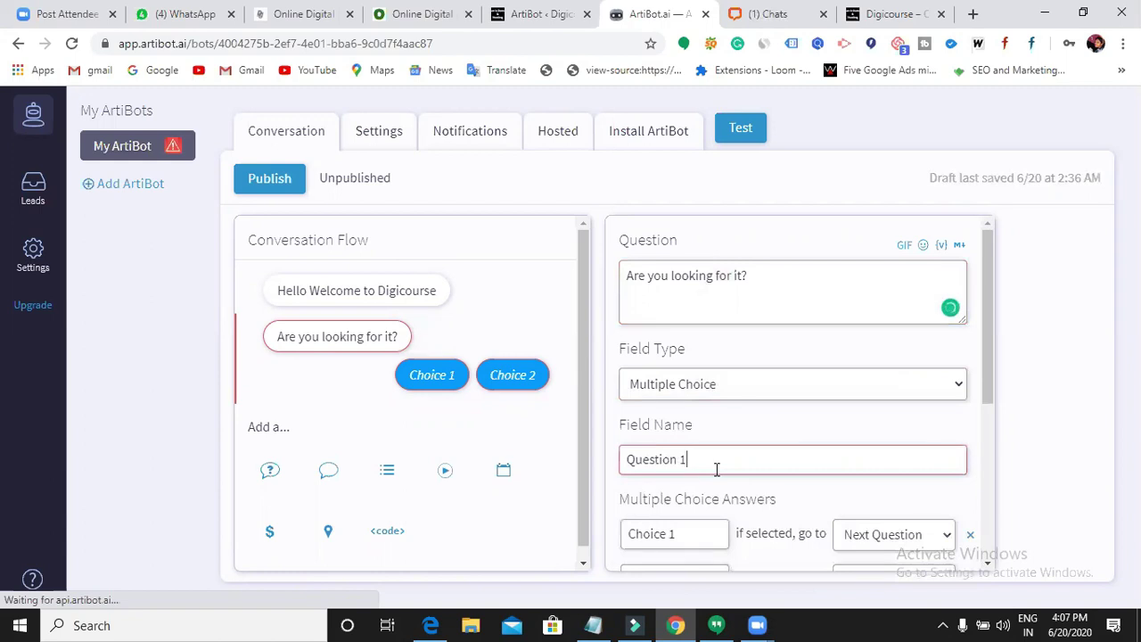
{"action": "key", "text": "BackSpace"}
{"action": "key", "text": "BackSpace"}
{"action": "key", "text": "BackSpace"}
{"action": "key", "text": "BackSpace"}
{"action": "key", "text": "BackSpace"}
{"action": "key", "text": "BackSpace"}
{"action": "key", "text": "BackSpace"}
{"action": "key", "text": "BackSpace"}
{"action": "key", "text": "BackSpace"}
{"action": "key", "text": "BackSpace"}
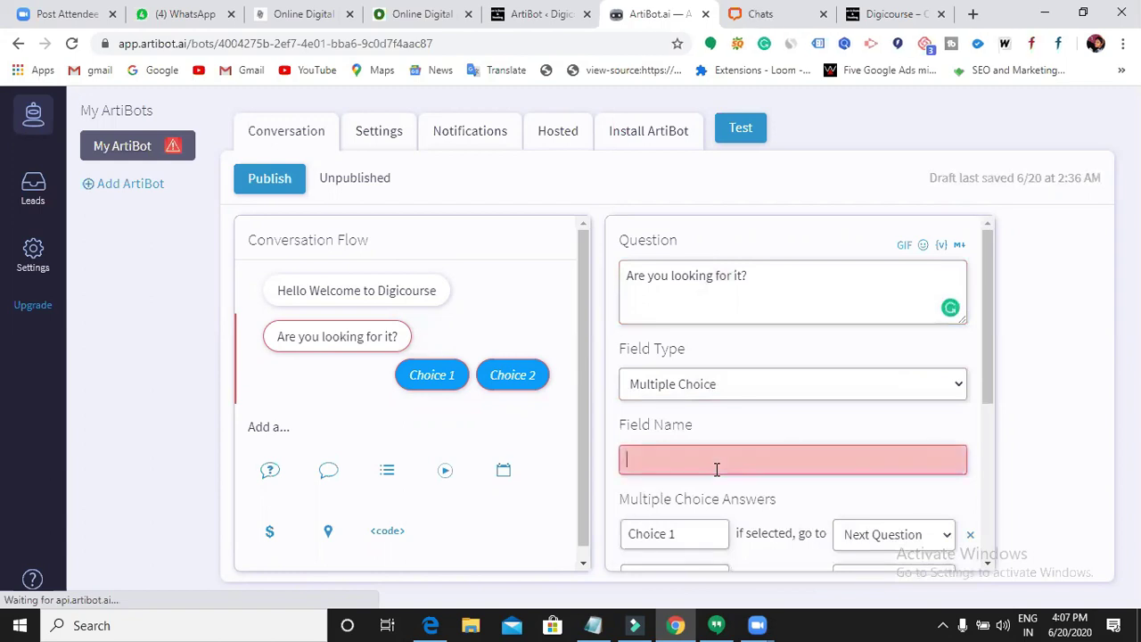
{"action": "type", "text": "Kp1"}
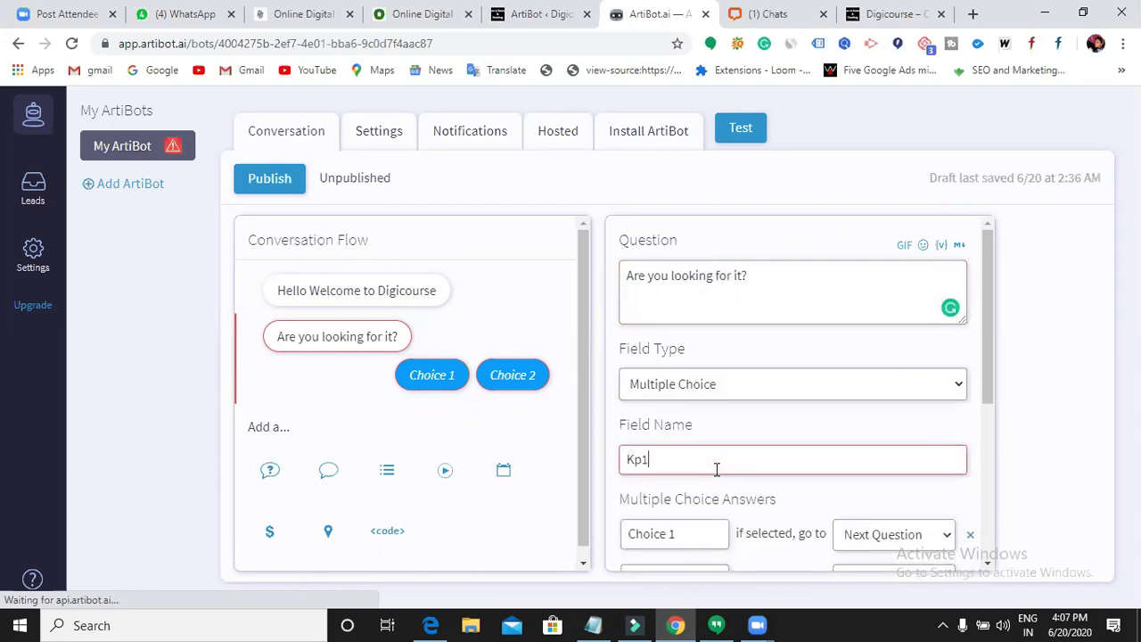
- Rename the first two answer choices to SEO and Google Ads
{"action": "scroll", "coordinate": [760, 456], "scroll_direction": "down", "scroll_amount": 1}
{"action": "left_click", "coordinate": [700, 452]}
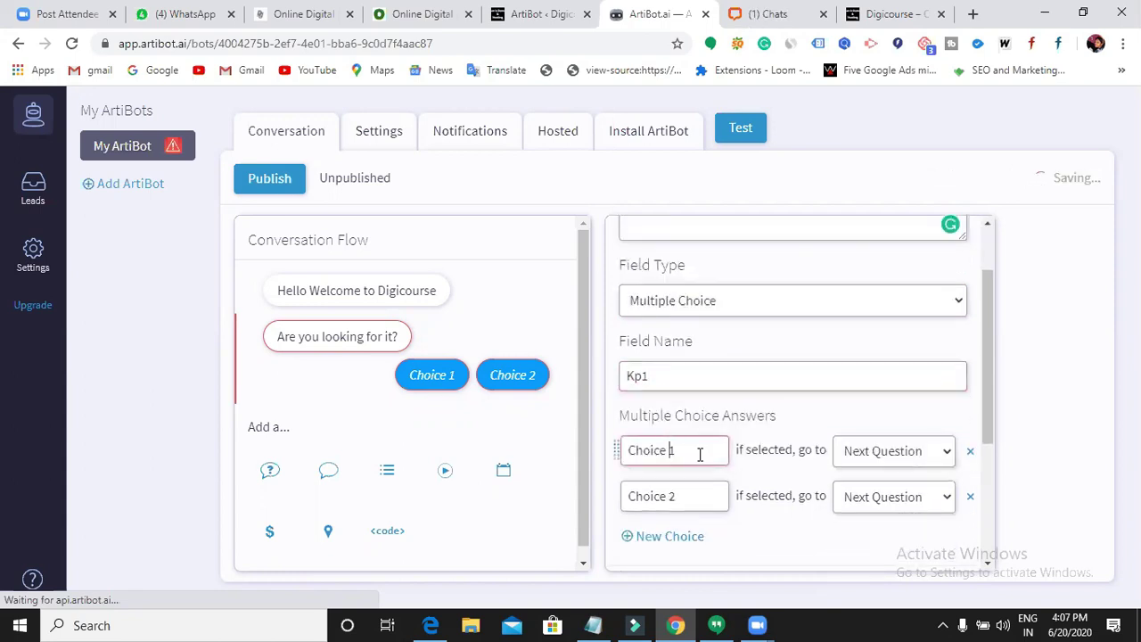
{"action": "key", "text": "BackSpace"}
{"action": "key", "text": "BackSpace"}
{"action": "key", "text": "BackSpace"}
{"action": "key", "text": "BackSpace"}
{"action": "key", "text": "BackSpace"}
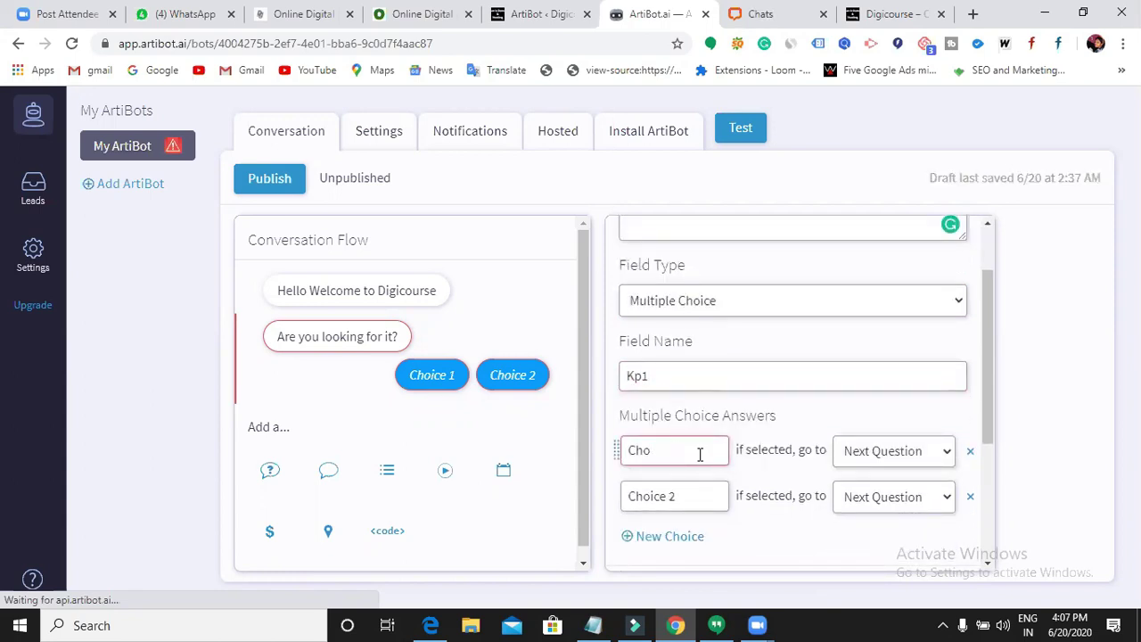
{"action": "key", "text": "BackSpace"}
{"action": "type", "text": "SEO"}
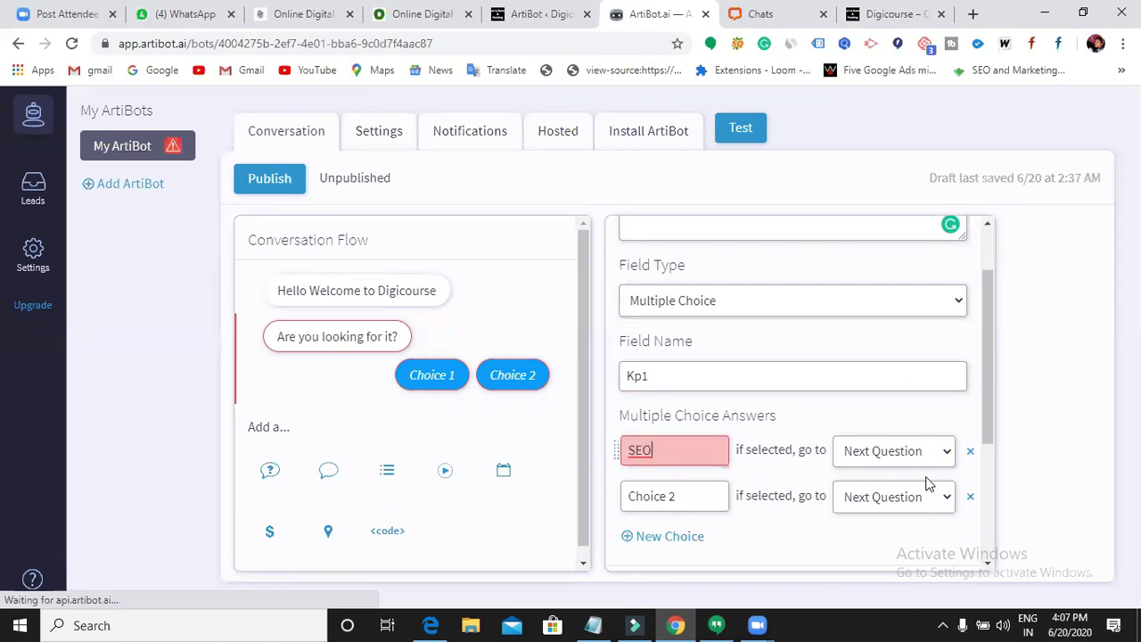
{"action": "left_click", "coordinate": [716, 498]}
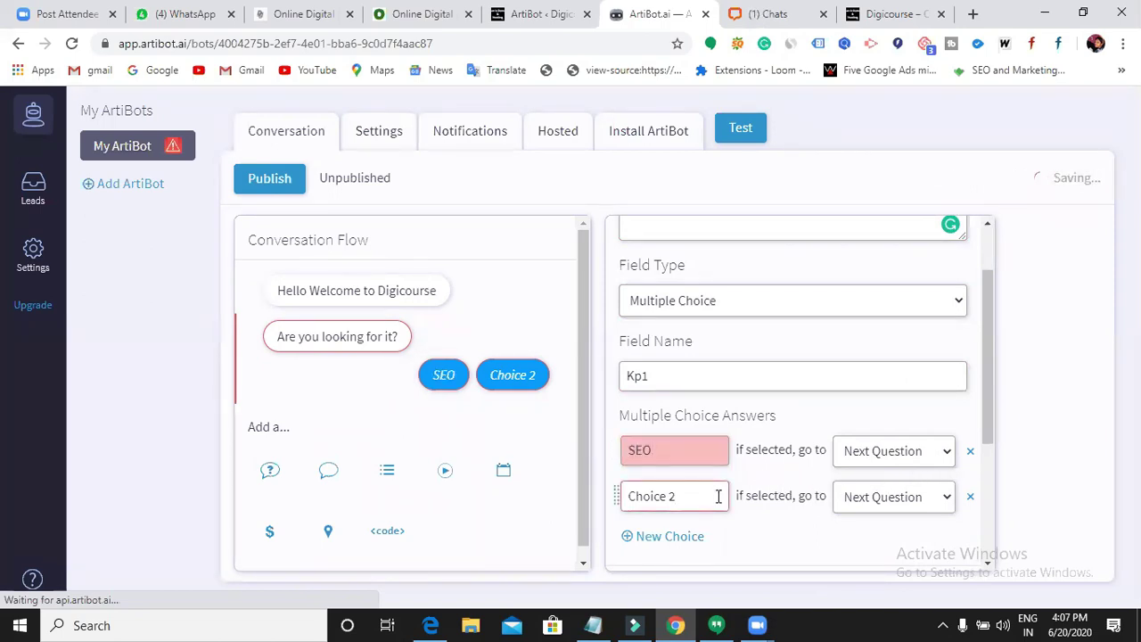
{"action": "key", "text": "BackSpace"}
{"action": "key", "text": "BackSpace"}
{"action": "key", "text": "BackSpace"}
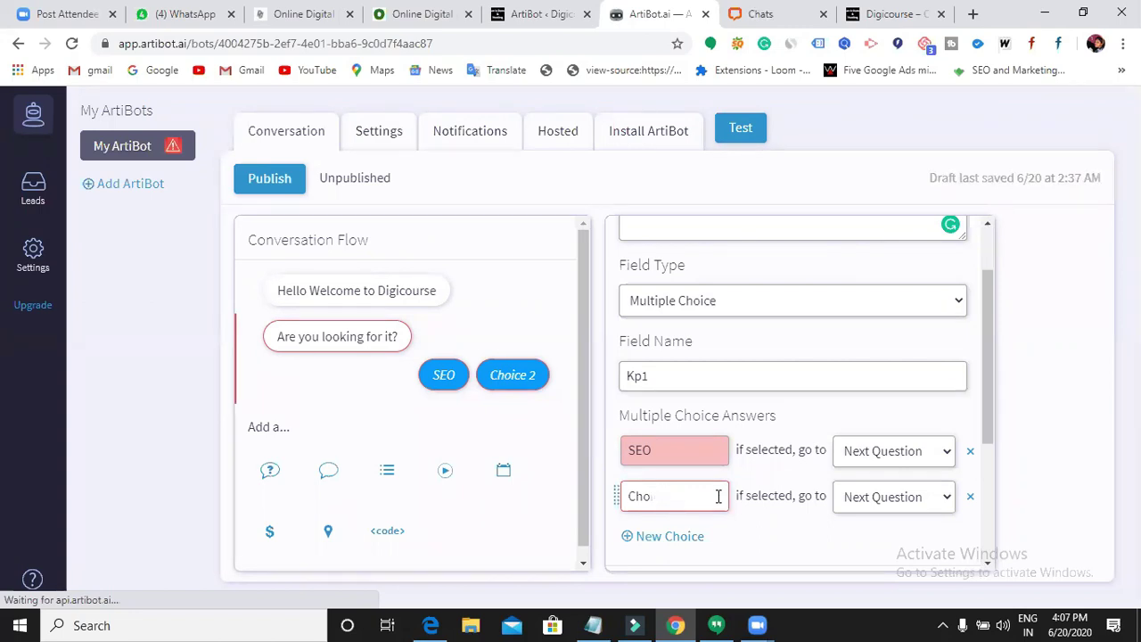
{"action": "key", "text": "BackSpace"}
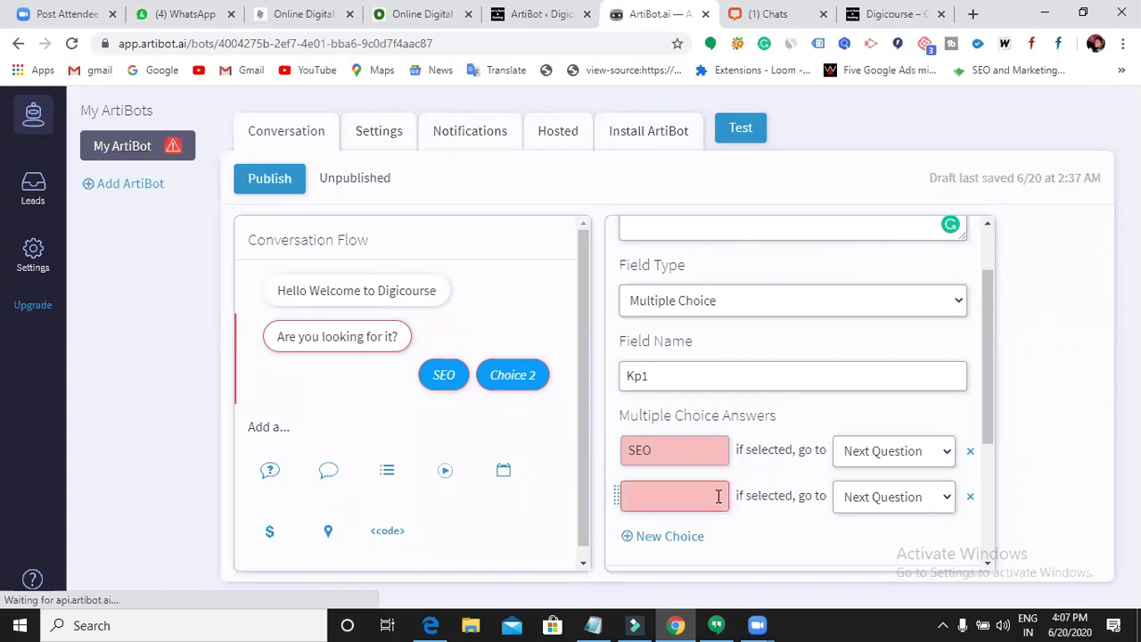
{"action": "type", "text": "Google"}
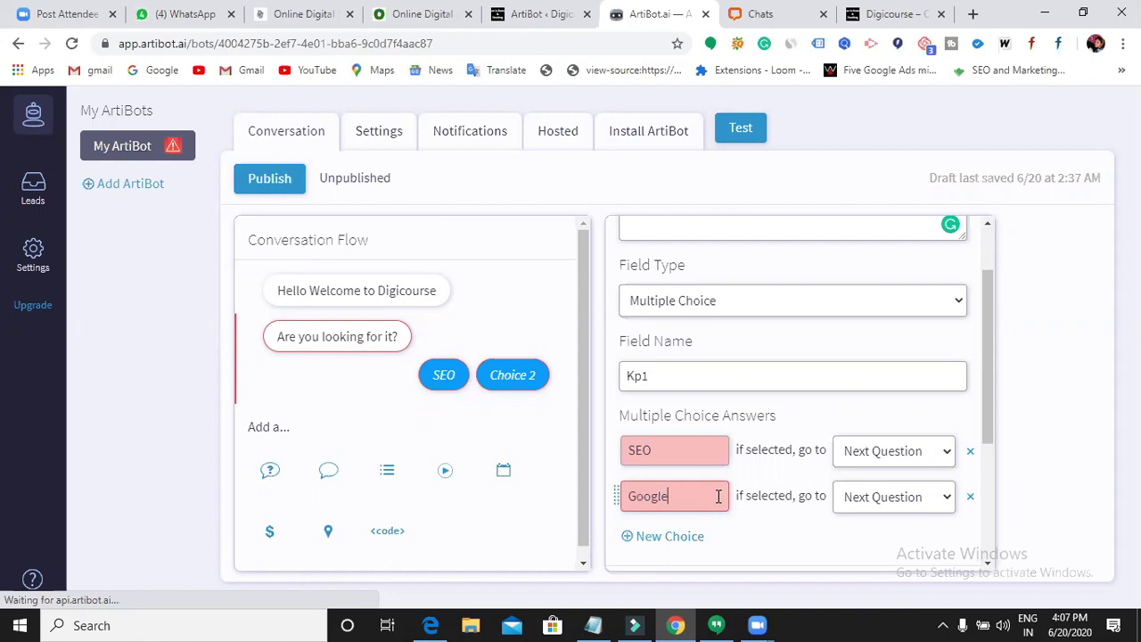
{"action": "type", "text": " Ads"}
- Add third and fourth answer choices named SMO and SMM
{"action": "left_click", "coordinate": [676, 537]}
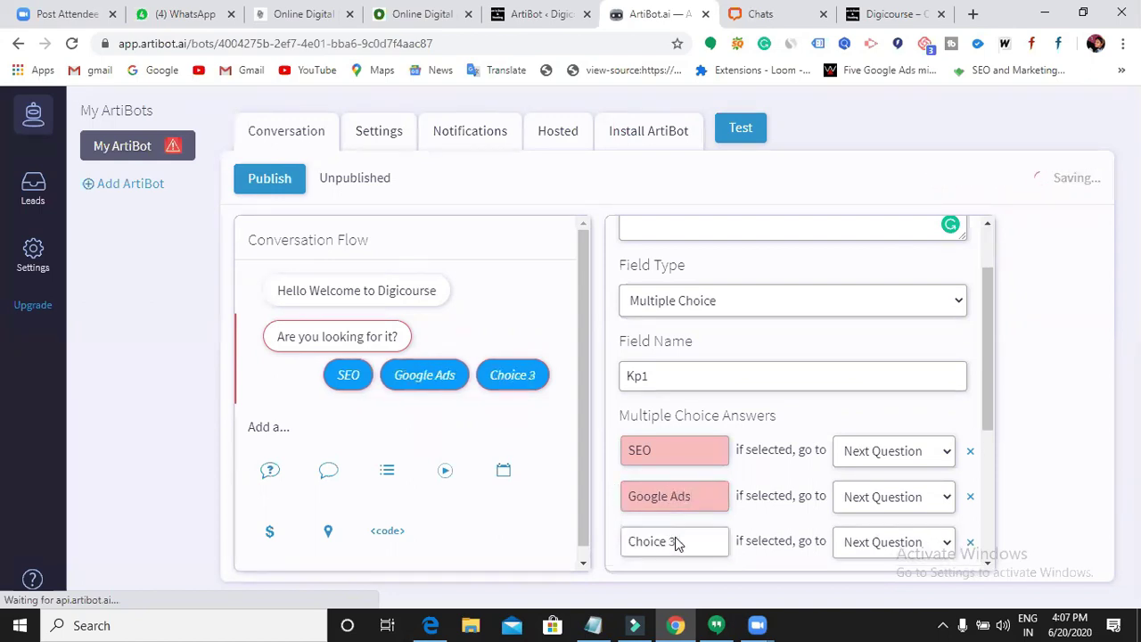
{"action": "scroll", "coordinate": [676, 535], "scroll_direction": "down", "scroll_amount": 1}
{"action": "left_click", "coordinate": [706, 457]}
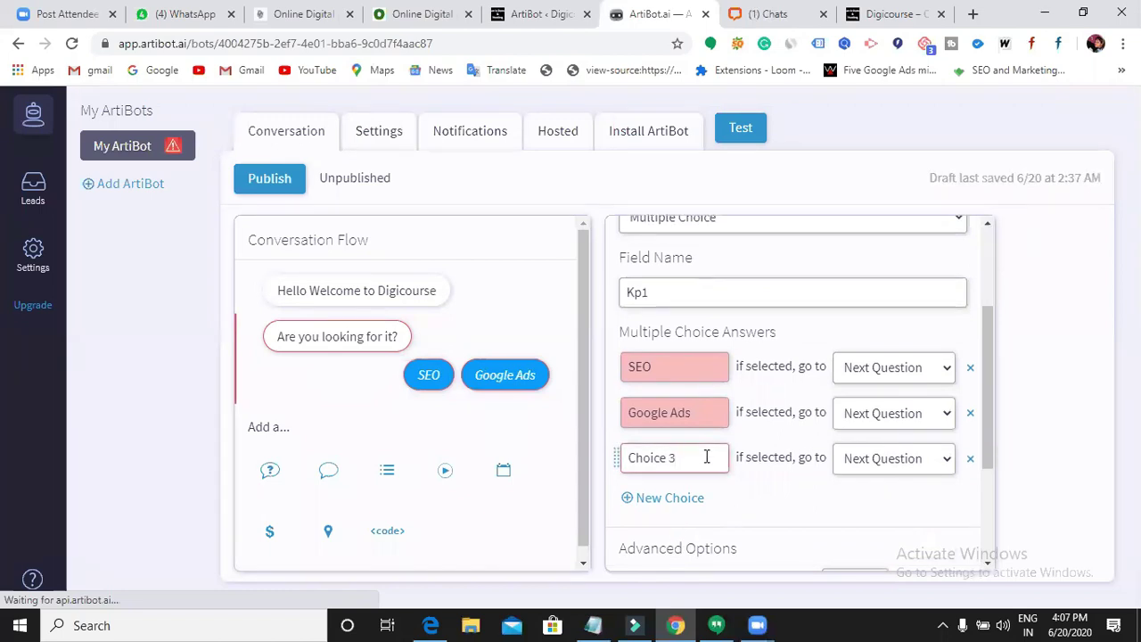
{"action": "key", "text": "BackSpace"}
{"action": "key", "text": "BackSpace"}
{"action": "key", "text": "BackSpace"}
{"action": "key", "text": "BackSpace"}
{"action": "key", "text": "BackSpace"}
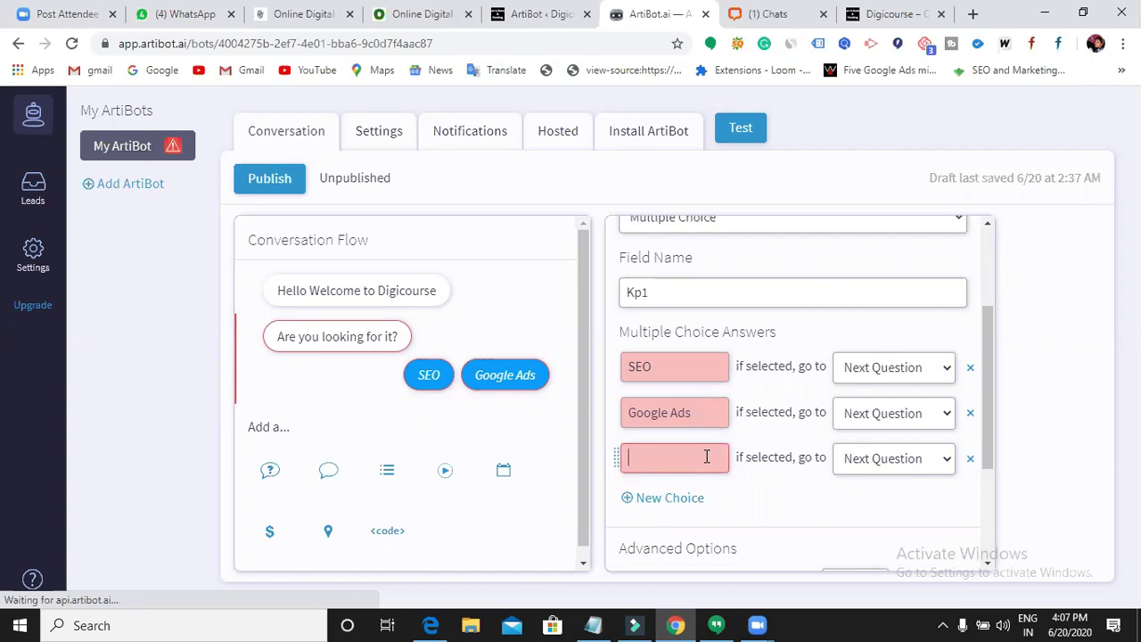
{"action": "left_click", "coordinate": [692, 500]}
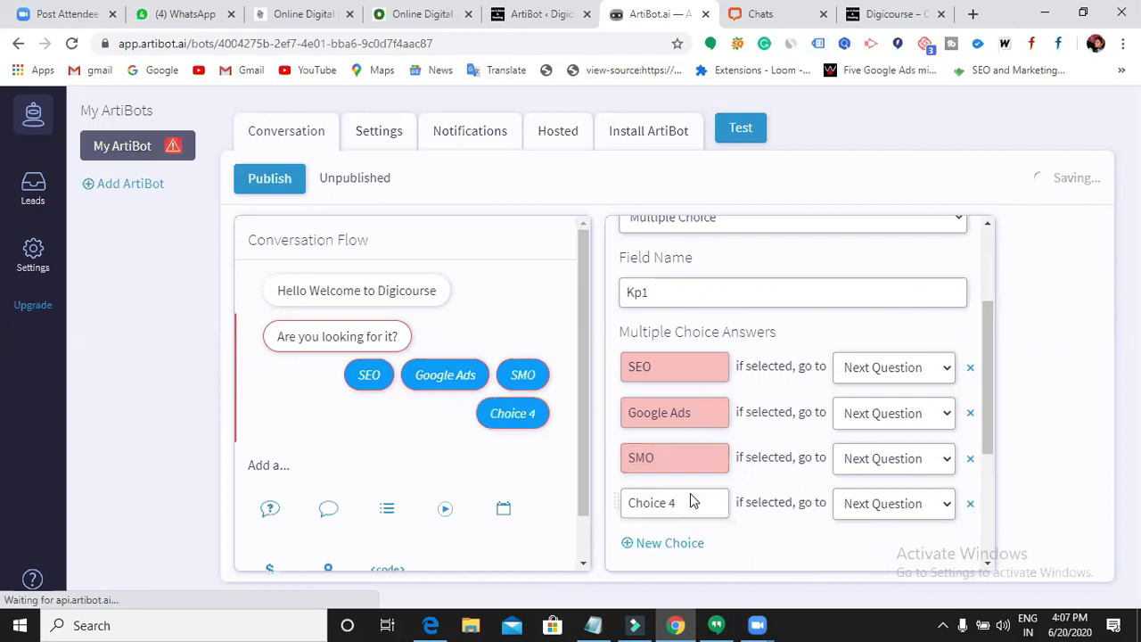
{"action": "key", "text": "BackSpace"}
{"action": "key", "text": "BackSpace"}
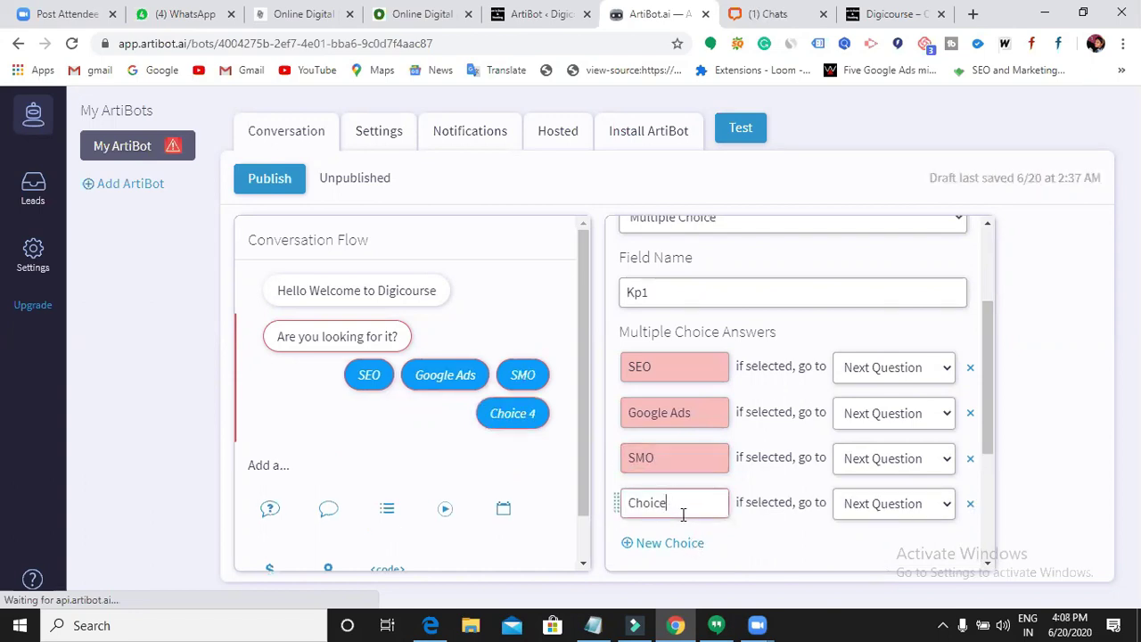
{"action": "key", "text": "BackSpace"}
{"action": "key", "text": "BackSpace"}
{"action": "key", "text": "BackSpace"}
{"action": "key", "text": "BackSpace"}
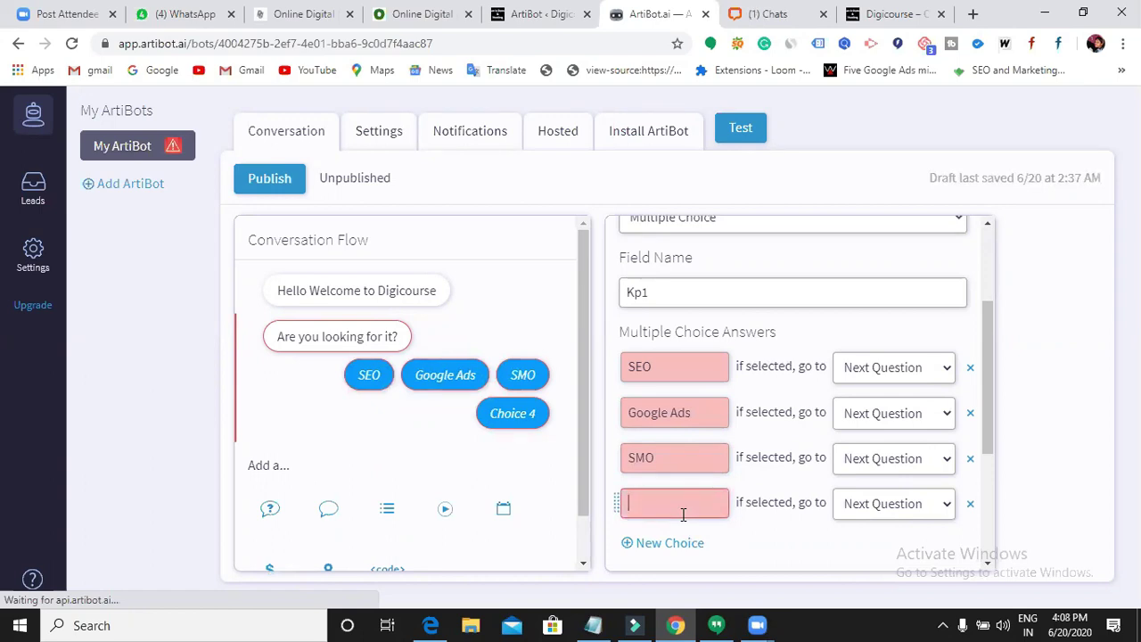
{"action": "type", "text": "SMM"}
- Keep the SEO answer leading to Next Question
{"action": "left_click", "coordinate": [943, 370]}
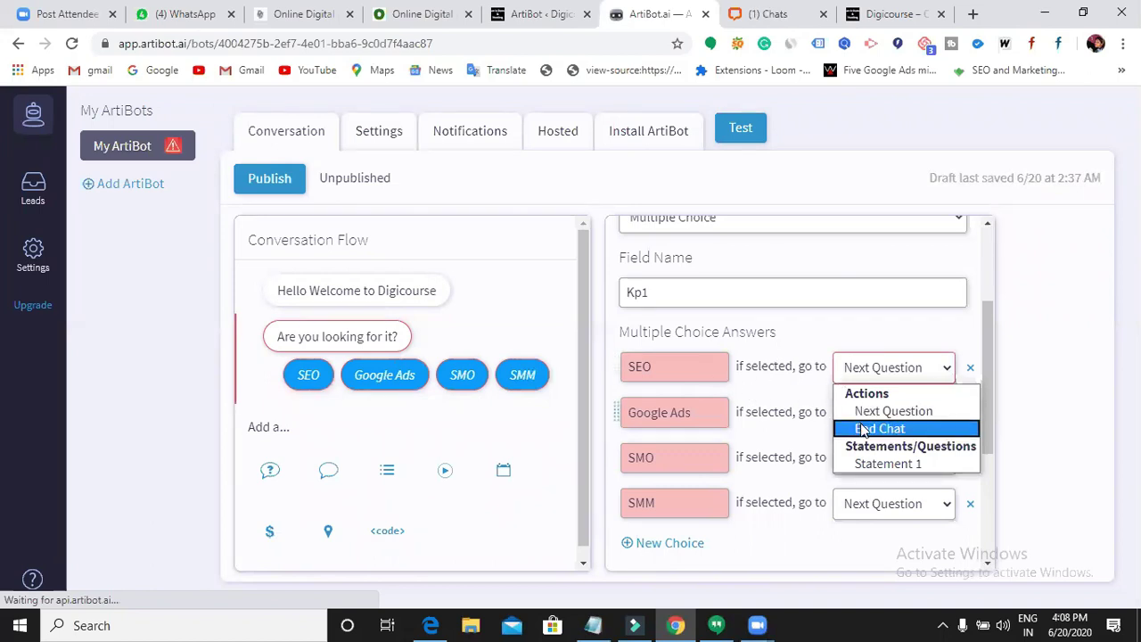
{"action": "left_click", "coordinate": [883, 411]}
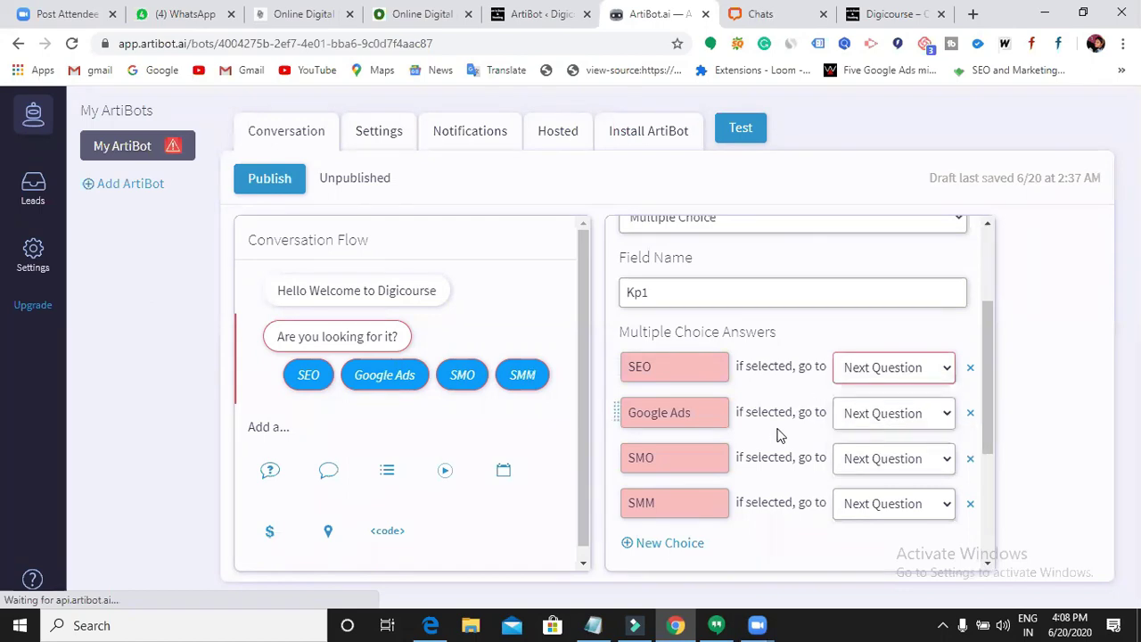
{"action": "scroll", "coordinate": [782, 434], "scroll_direction": "down", "scroll_amount": 2}
{"action": "scroll", "coordinate": [782, 433], "scroll_direction": "down", "scroll_amount": 1}
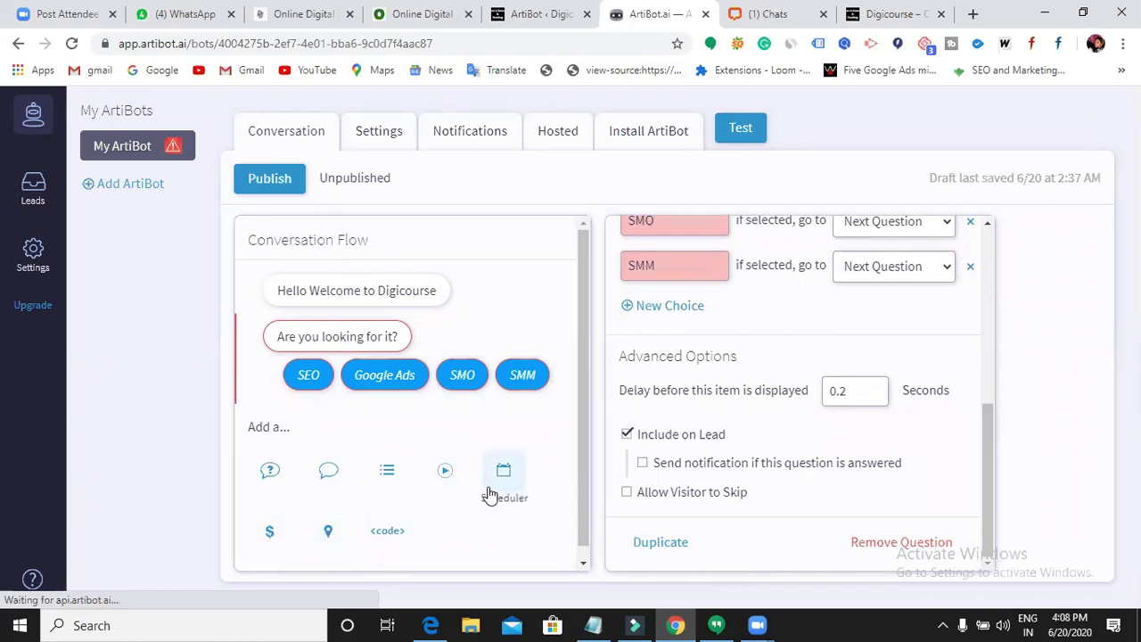
- Toggle between Settings and Conversation and try dragging the 'Are you looking for it?' question
{"action": "scroll", "coordinate": [797, 446], "scroll_direction": "up", "scroll_amount": 6}
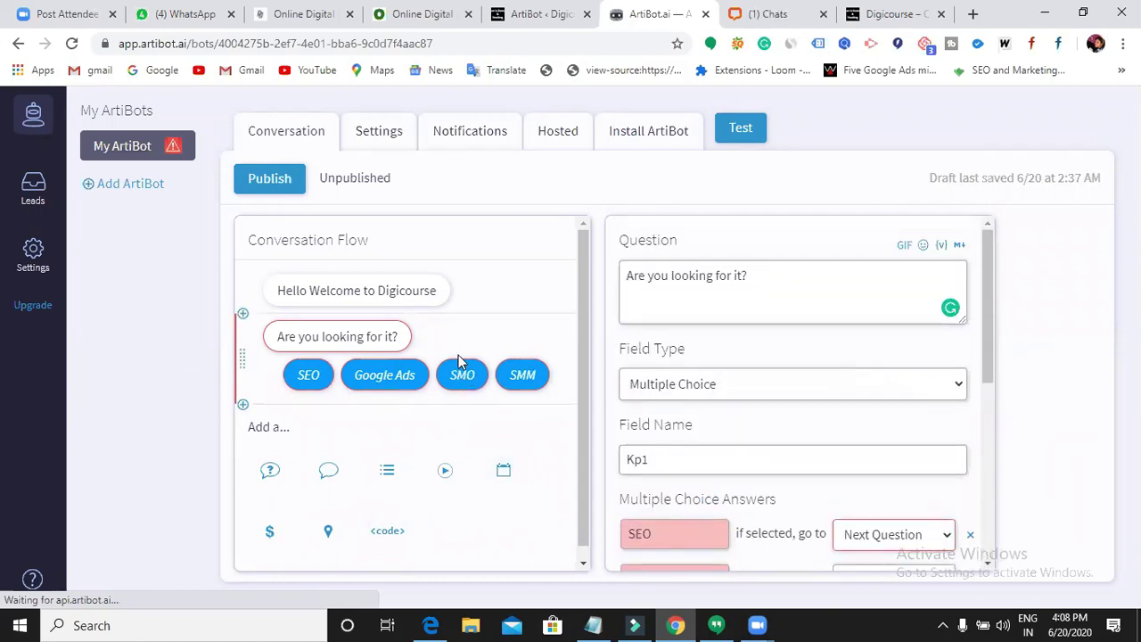
{"action": "left_click", "coordinate": [408, 135]}
{"action": "left_click", "coordinate": [279, 137]}
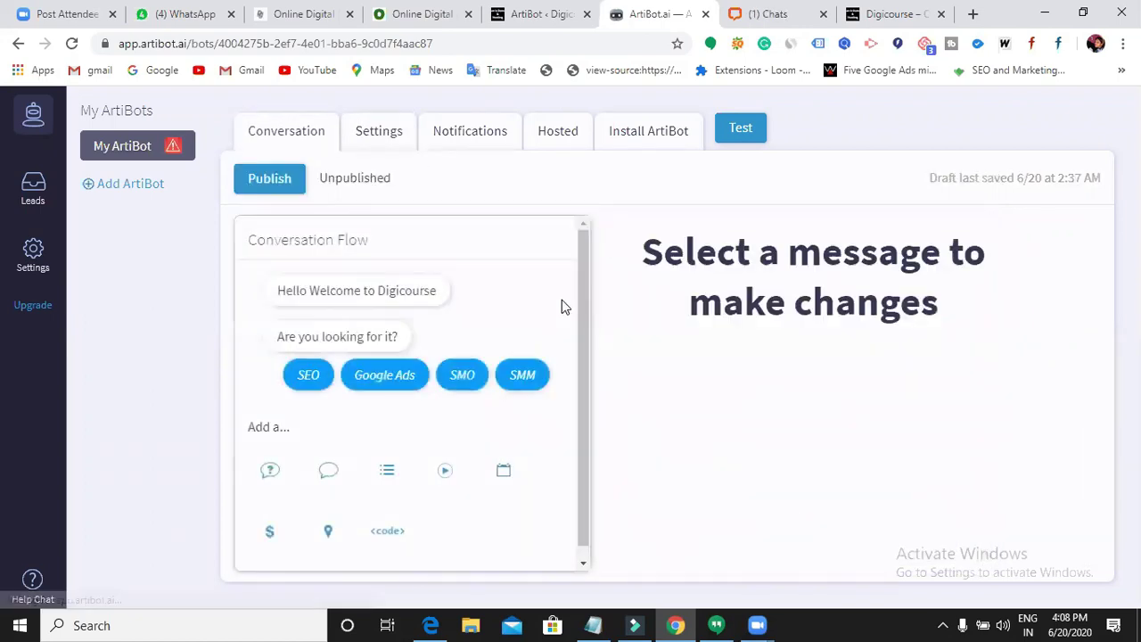
{"action": "scroll", "coordinate": [428, 457], "scroll_direction": "down", "scroll_amount": 1}
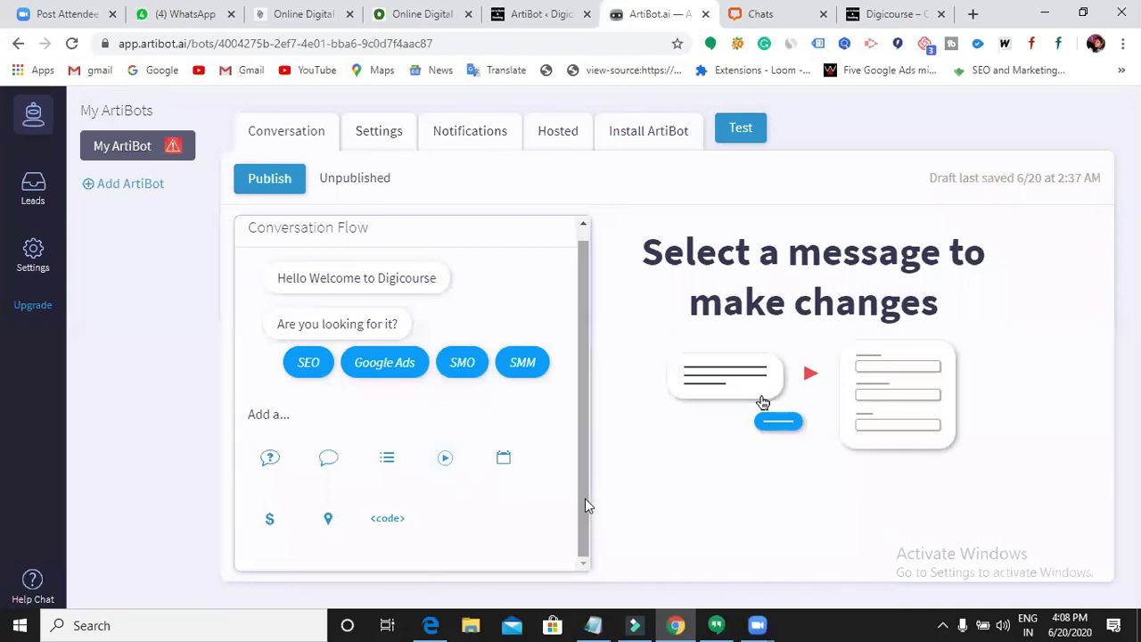
{"action": "left_click_drag", "start_coordinate": [581, 470], "coordinate": [580, 515]}
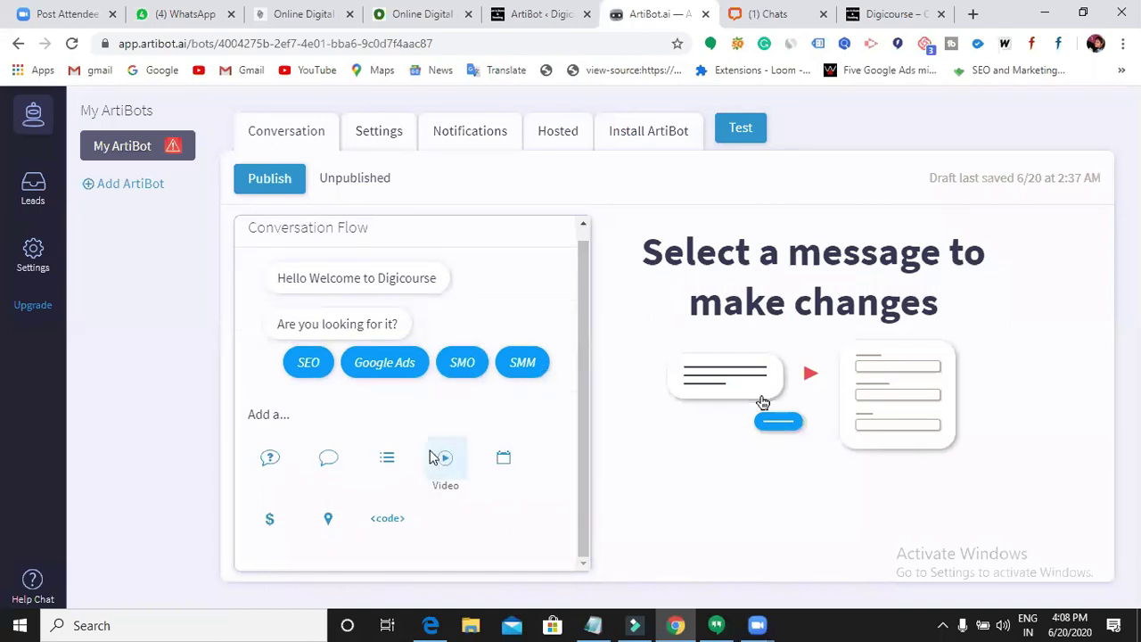
{"action": "left_click_drag", "start_coordinate": [244, 348], "coordinate": [308, 341]}
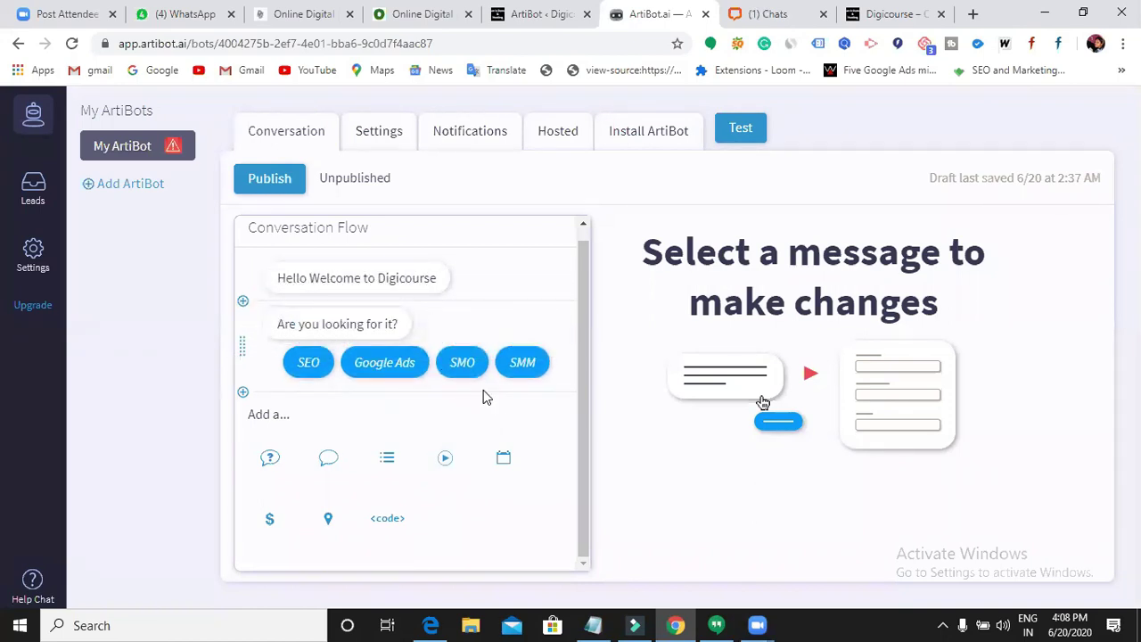
- Append an Address block after the multiple-choice question
{"action": "left_click", "coordinate": [383, 138]}
{"action": "left_click", "coordinate": [298, 134]}
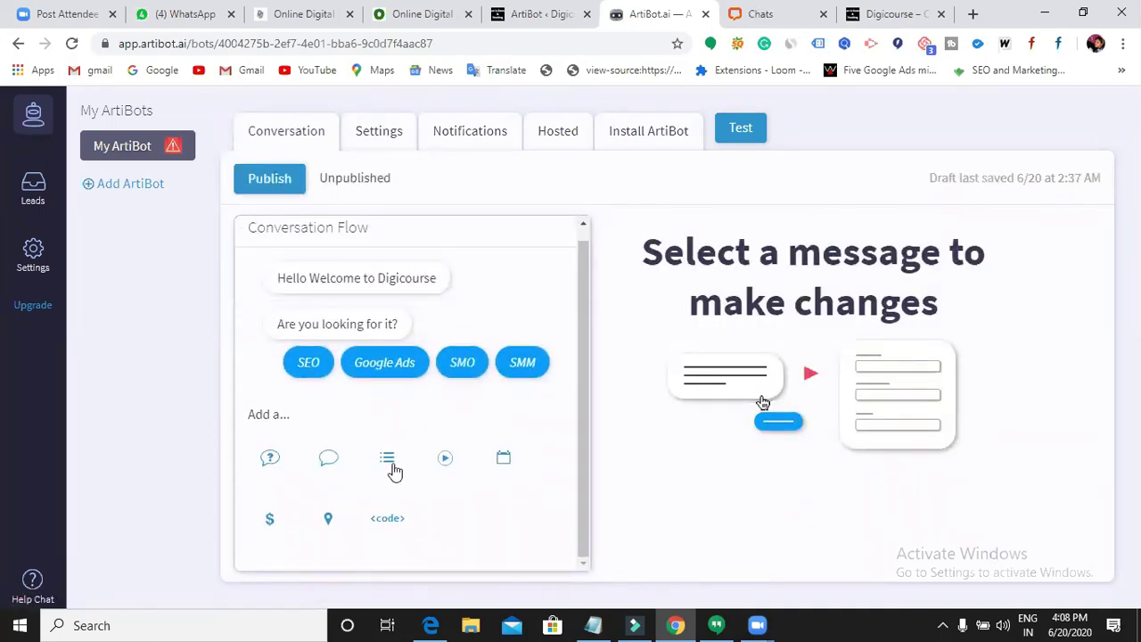
{"action": "left_click", "coordinate": [335, 526]}
- Open and close the step-type insert menu twice without adding anything
{"action": "scroll", "coordinate": [280, 535], "scroll_direction": "up", "scroll_amount": 2}
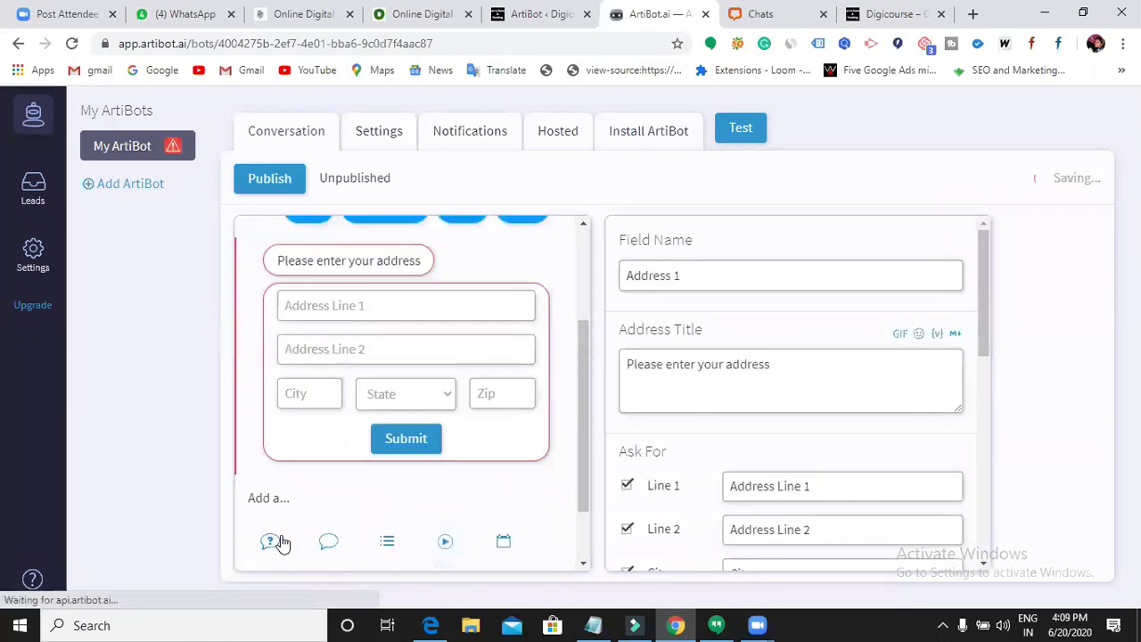
{"action": "scroll", "coordinate": [268, 428], "scroll_direction": "up", "scroll_amount": 1}
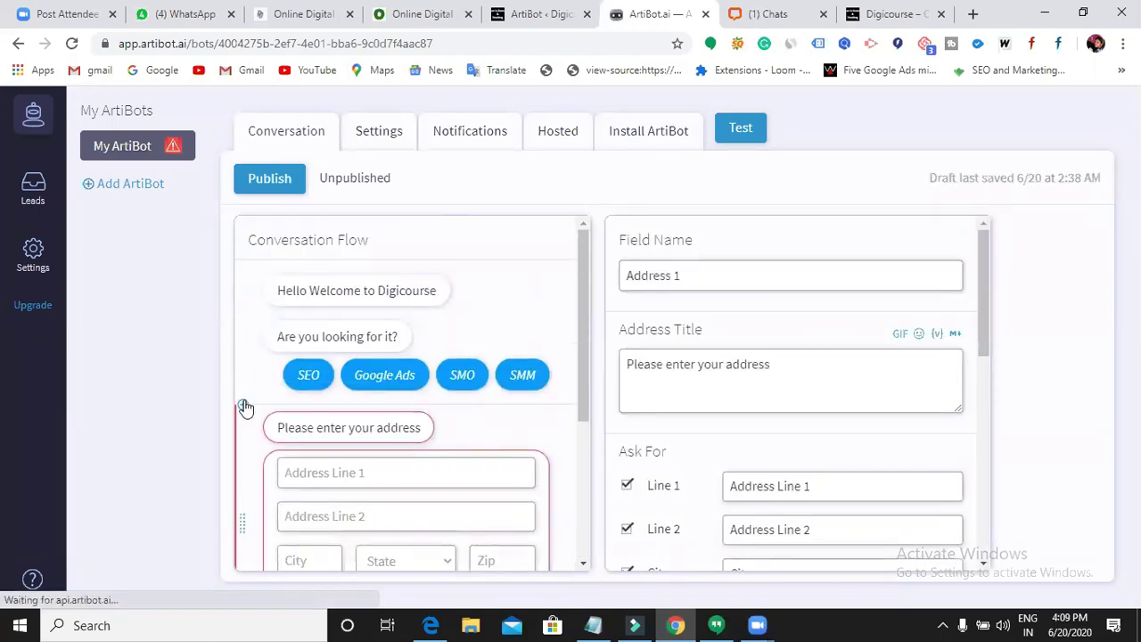
{"action": "left_click", "coordinate": [245, 407]}
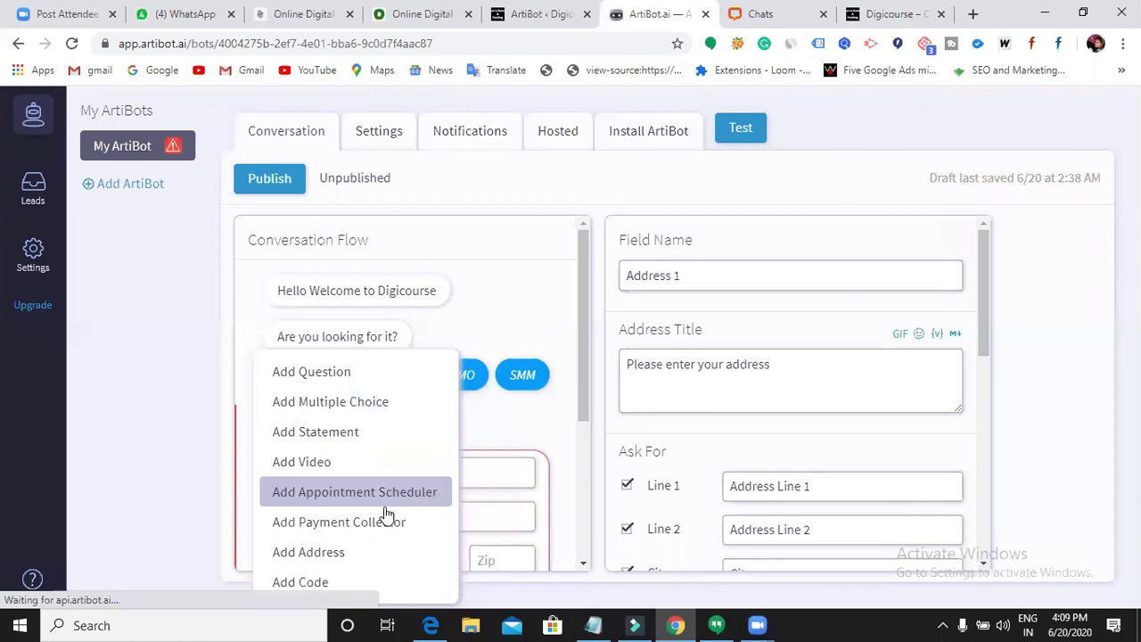
{"action": "left_click", "coordinate": [522, 420]}
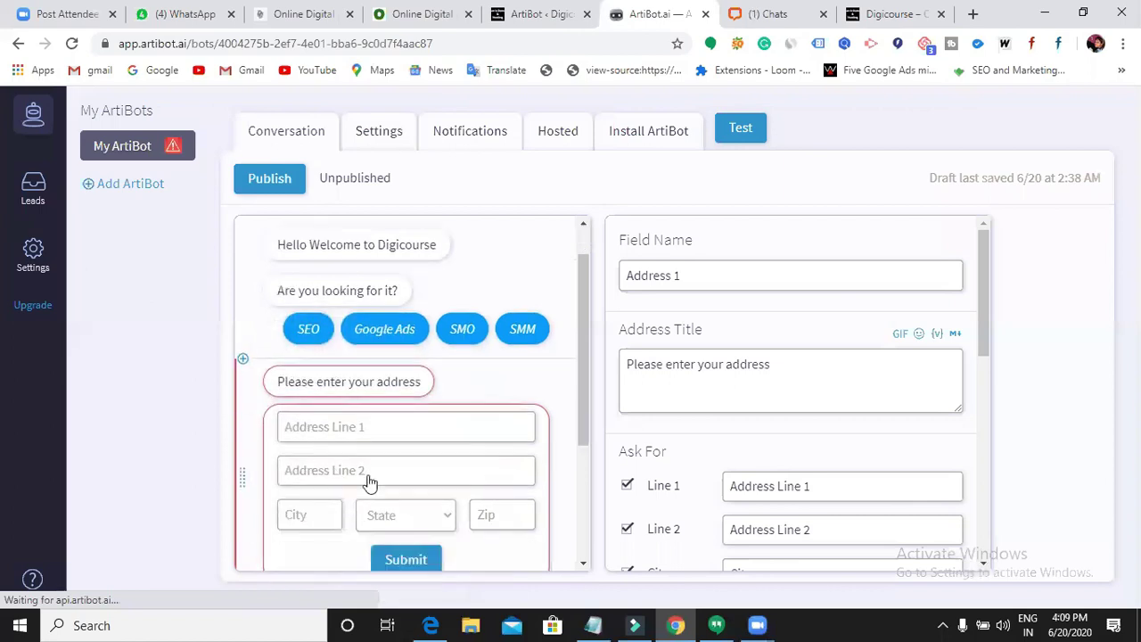
{"action": "scroll", "coordinate": [369, 479], "scroll_direction": "down", "scroll_amount": 3}
{"action": "scroll", "coordinate": [268, 384], "scroll_direction": "up", "scroll_amount": 2}
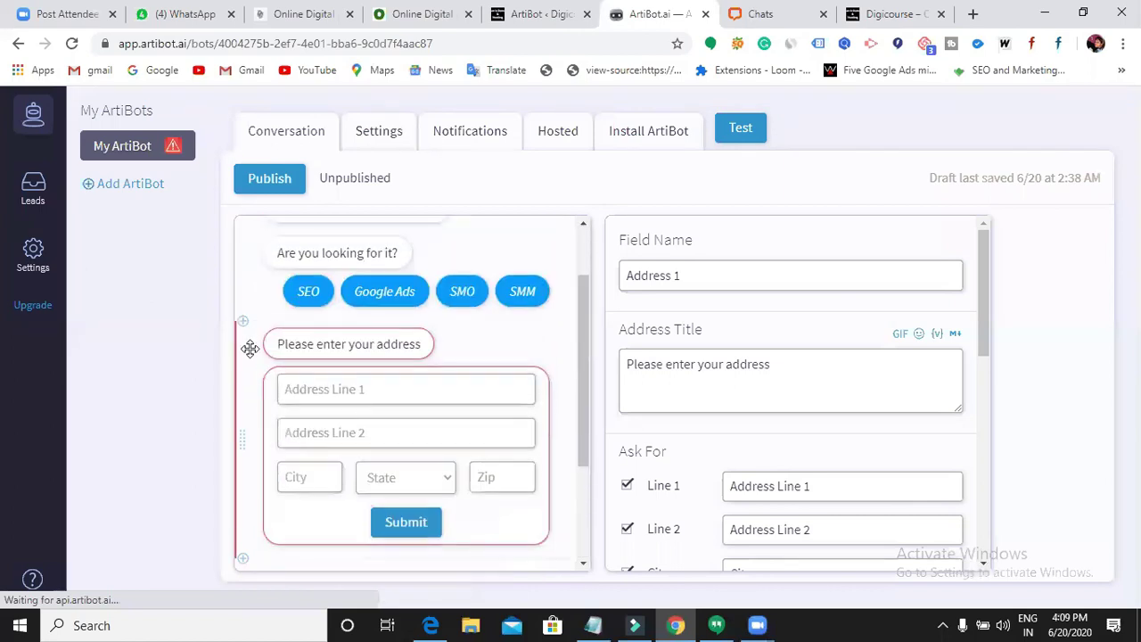
{"action": "left_click", "coordinate": [245, 322]}
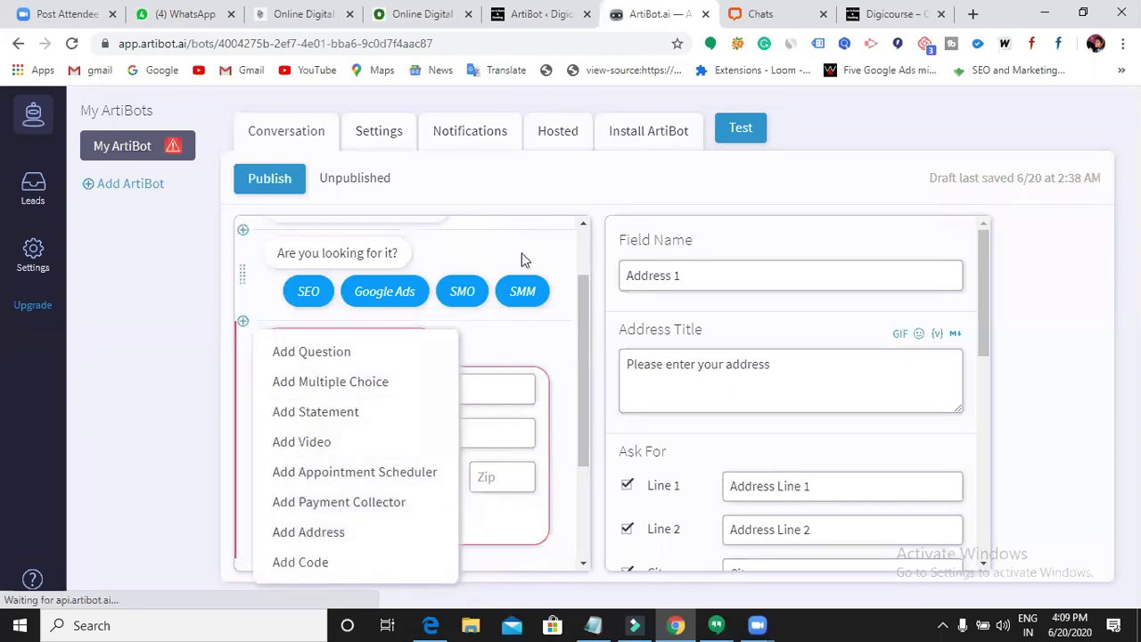
{"action": "left_click", "coordinate": [622, 181]}
- Remove the 'Please enter your address' step and confirm with OK
{"action": "scroll", "coordinate": [651, 486], "scroll_direction": "down", "scroll_amount": 3}
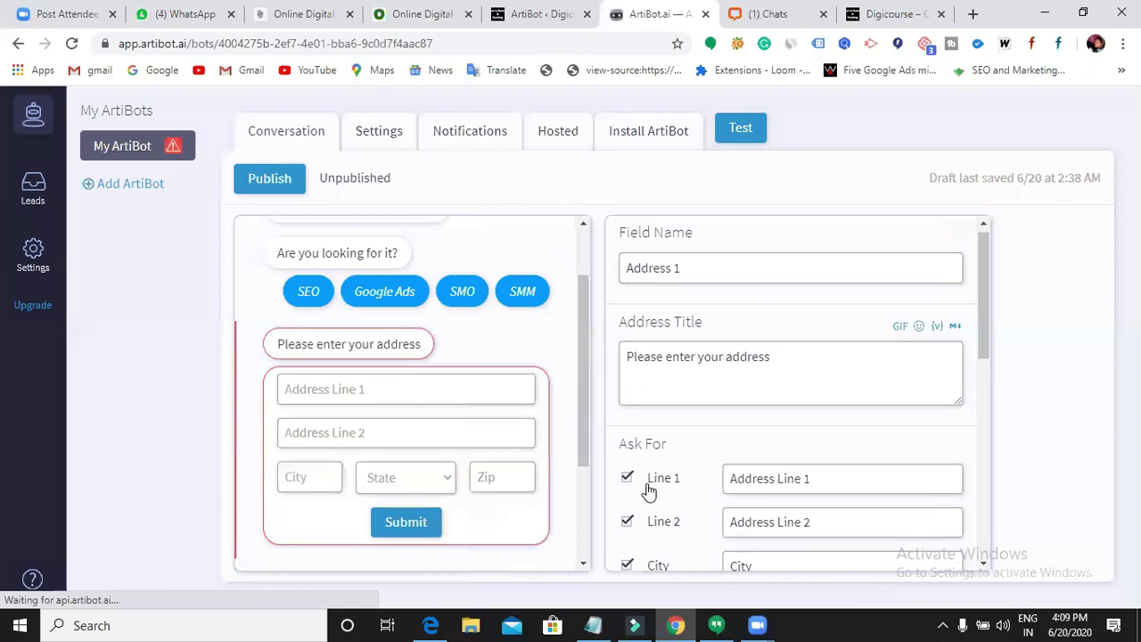
{"action": "scroll", "coordinate": [656, 492], "scroll_direction": "up", "scroll_amount": 3}
{"action": "scroll", "coordinate": [484, 461], "scroll_direction": "up", "scroll_amount": 2}
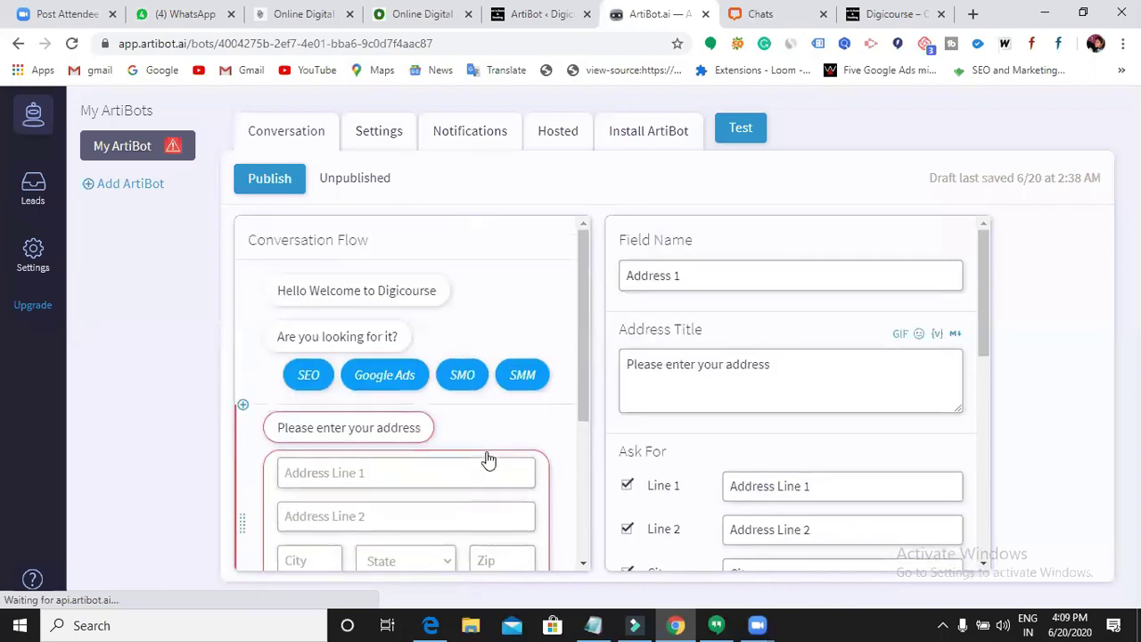
{"action": "scroll", "coordinate": [854, 364], "scroll_direction": "down", "scroll_amount": 10}
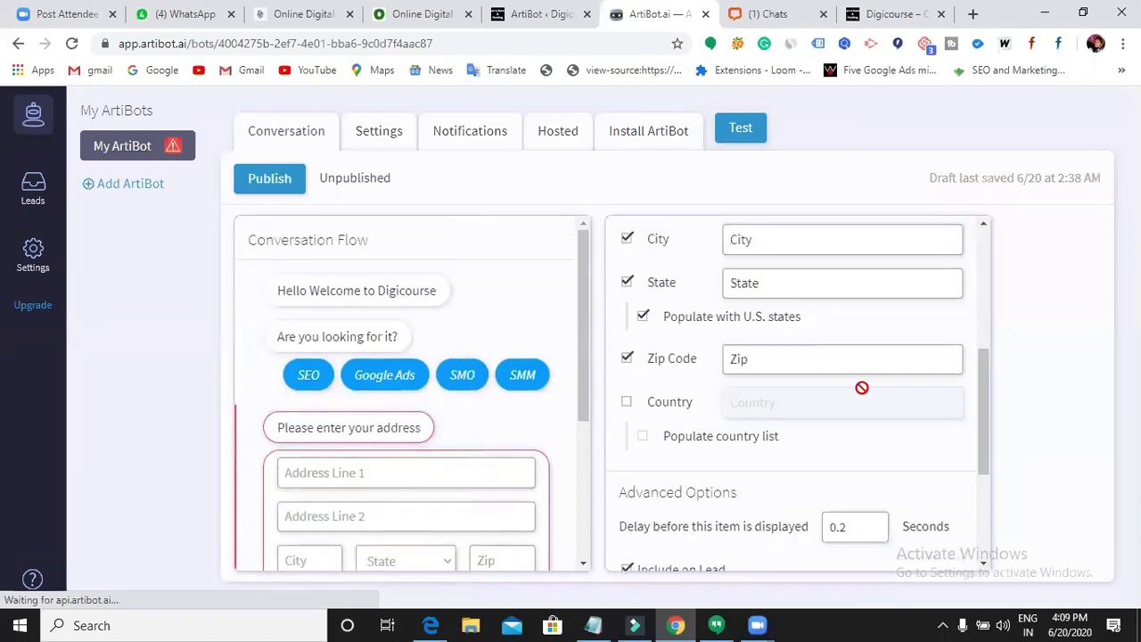
{"action": "left_click", "coordinate": [901, 545]}
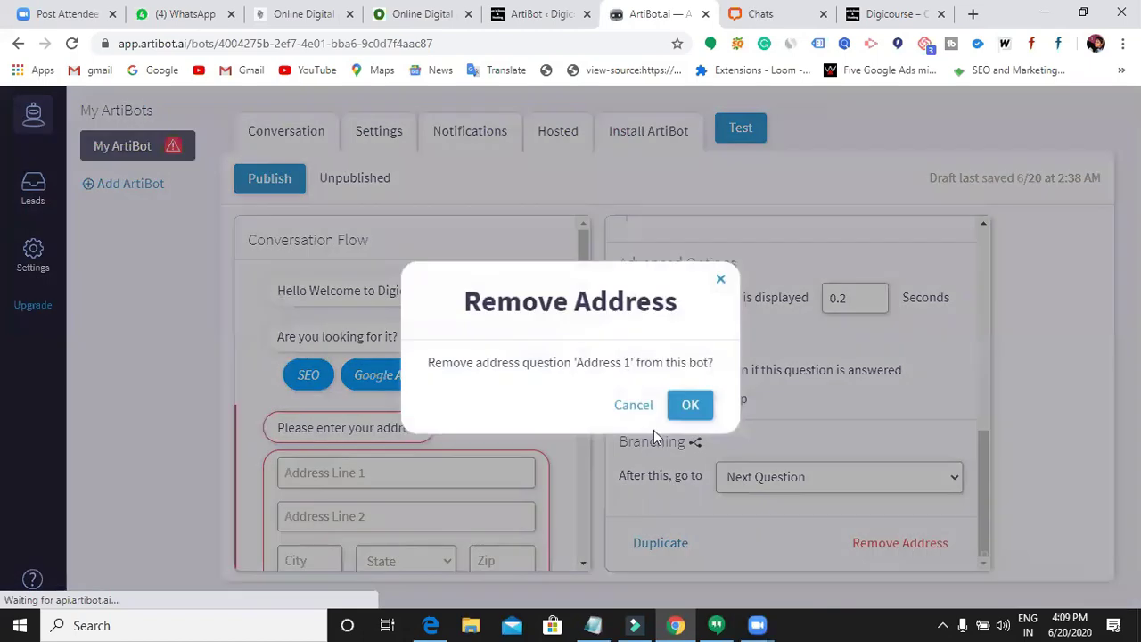
{"action": "left_click", "coordinate": [691, 405]}
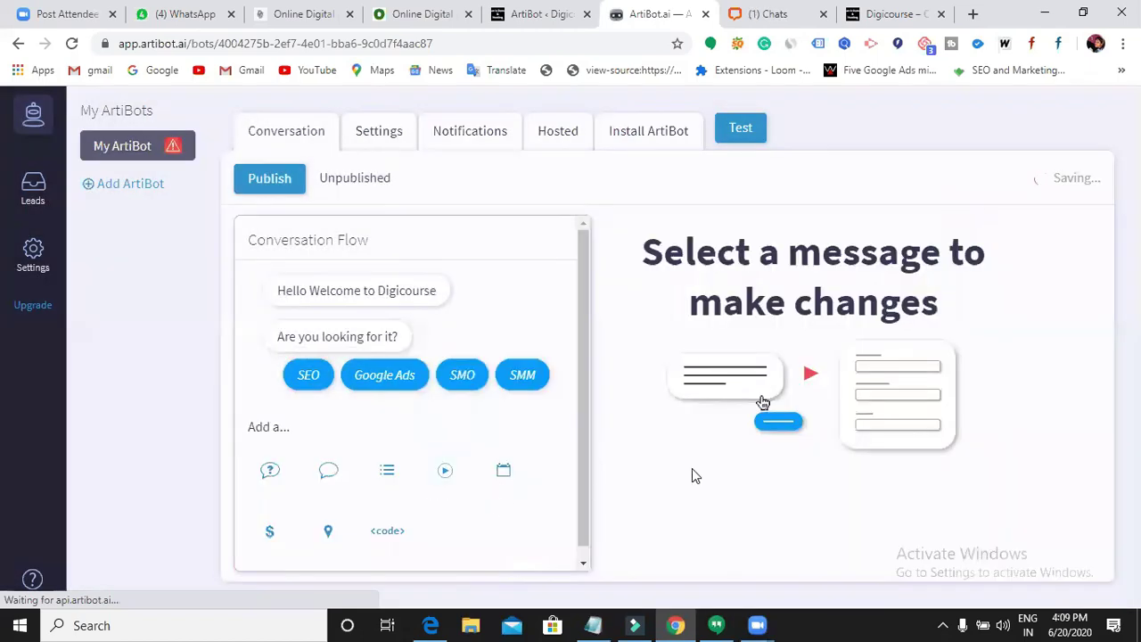
{"action": "left_click", "coordinate": [746, 138]}
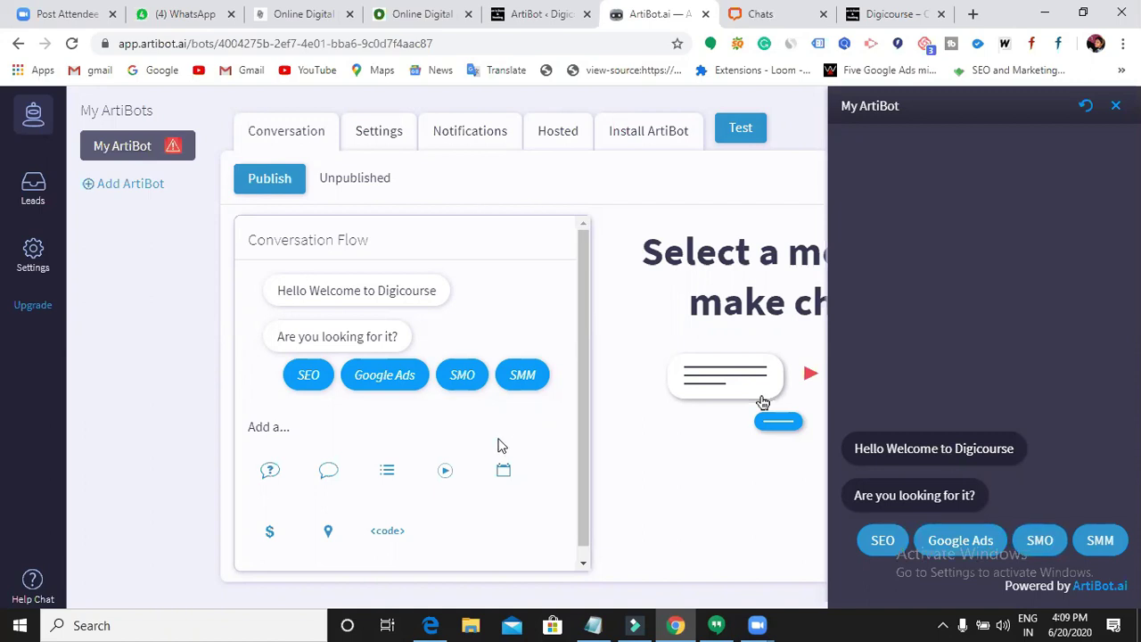
{"action": "scroll", "coordinate": [499, 446], "scroll_direction": "down", "scroll_amount": 1}
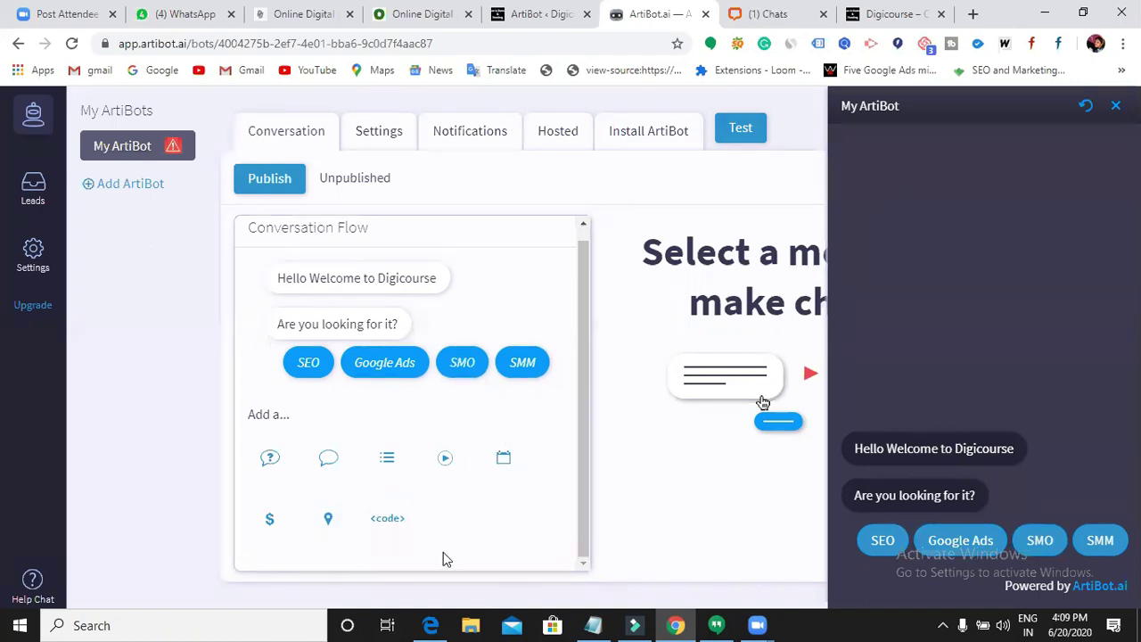
{"action": "scroll", "coordinate": [459, 343], "scroll_direction": "up", "scroll_amount": 1}
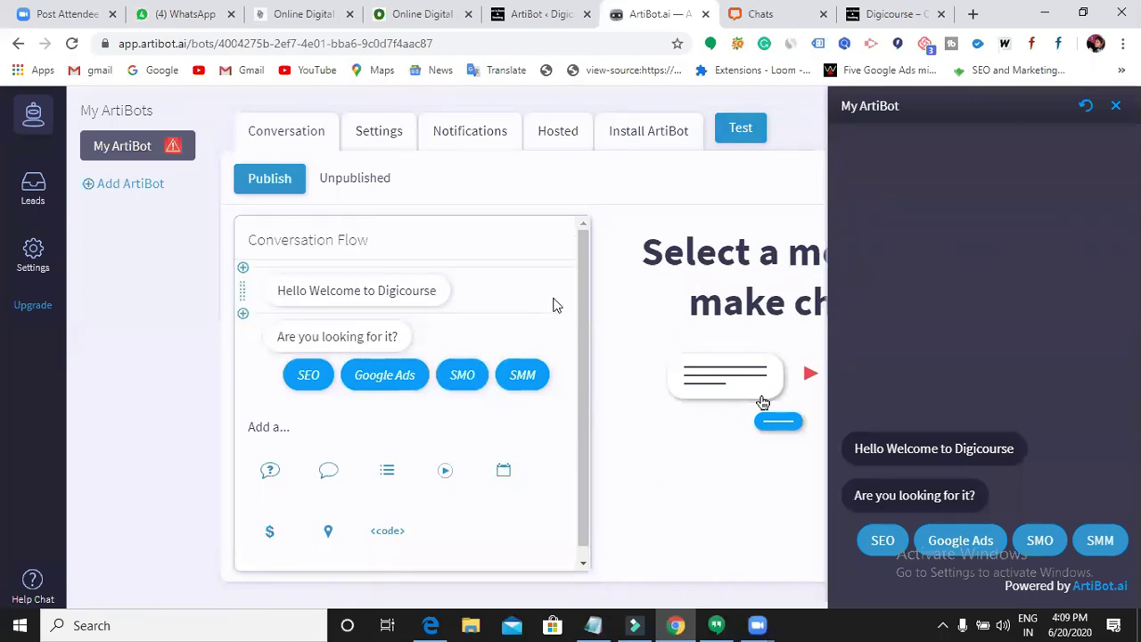
{"action": "scroll", "coordinate": [522, 370], "scroll_direction": "down", "scroll_amount": 1}
{"action": "scroll", "coordinate": [522, 370], "scroll_direction": "down", "scroll_amount": 1}
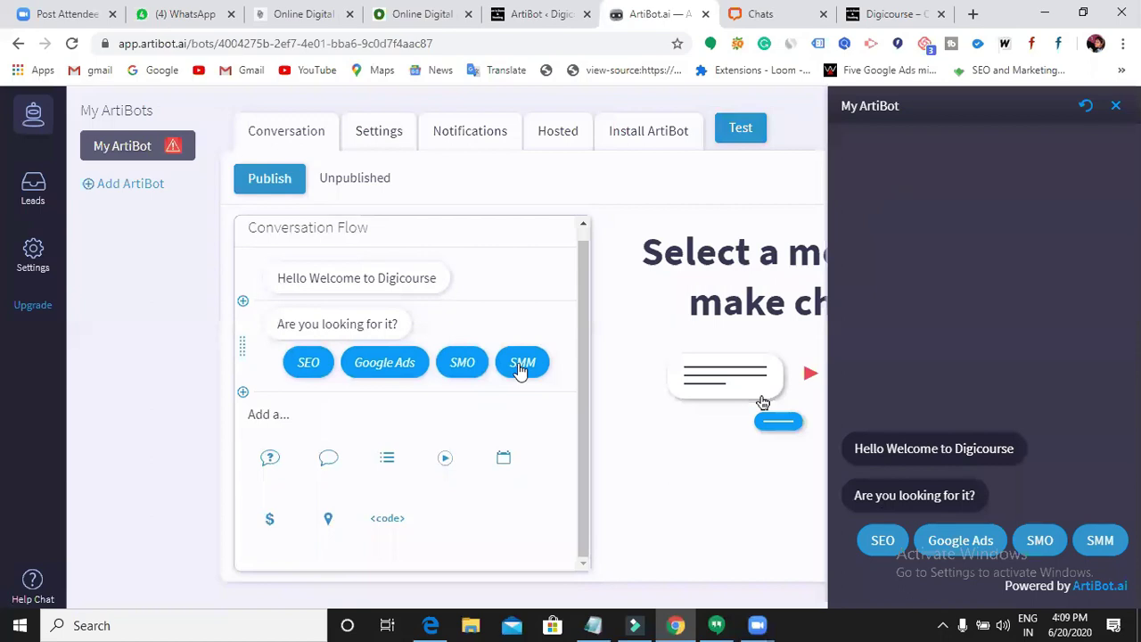
{"action": "left_click", "coordinate": [572, 282]}
{"action": "scroll", "coordinate": [571, 283], "scroll_direction": "up", "scroll_amount": 2}
{"action": "scroll", "coordinate": [429, 368], "scroll_direction": "down", "scroll_amount": 2}
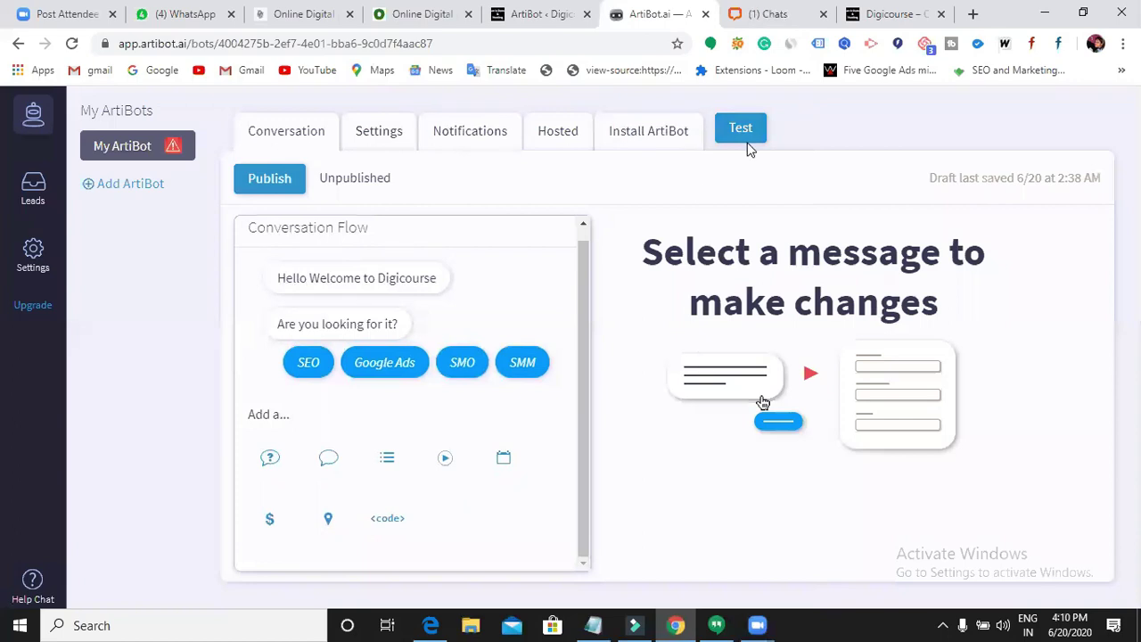
- Review the bot's settings, lead notifications and Install ArtiBot instructions
{"action": "left_click", "coordinate": [402, 141]}
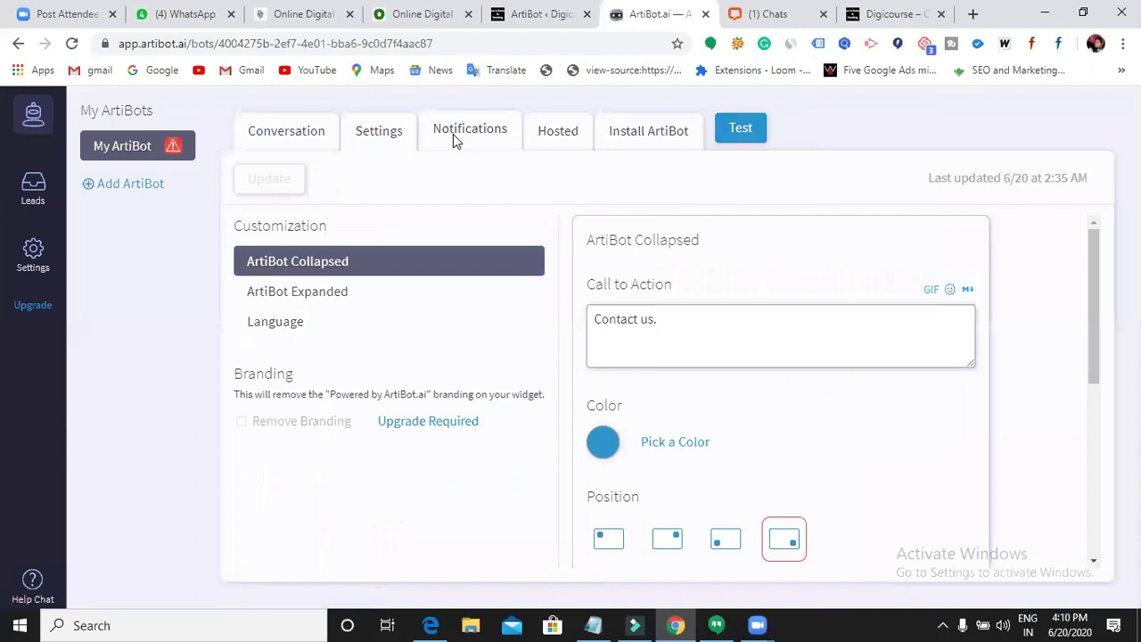
{"action": "left_click", "coordinate": [454, 137]}
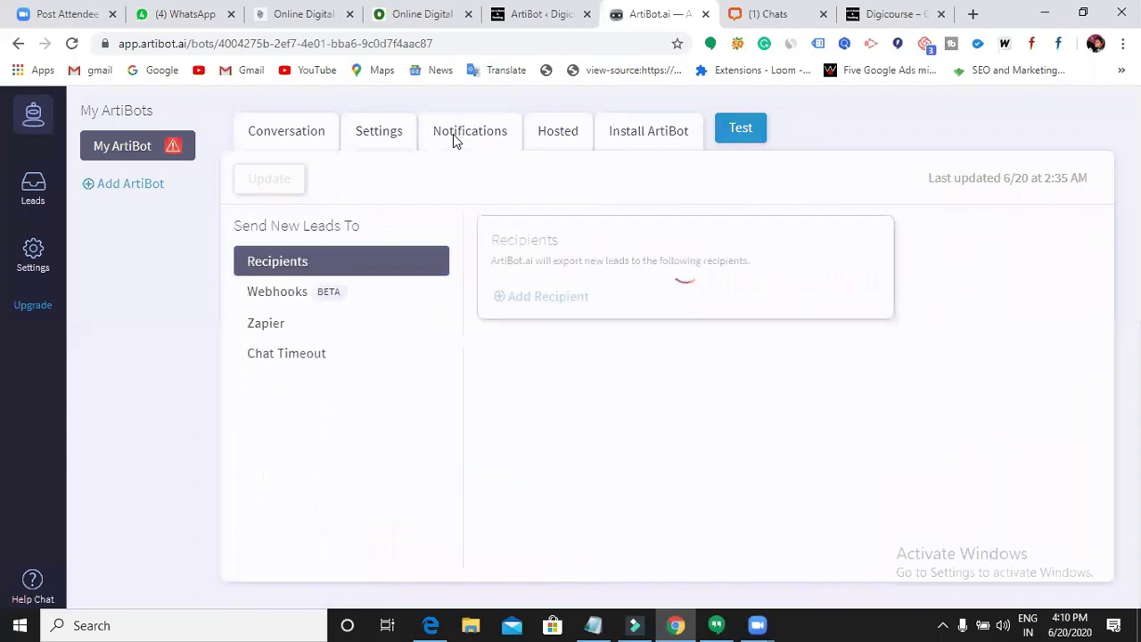
{"action": "left_click", "coordinate": [660, 142]}
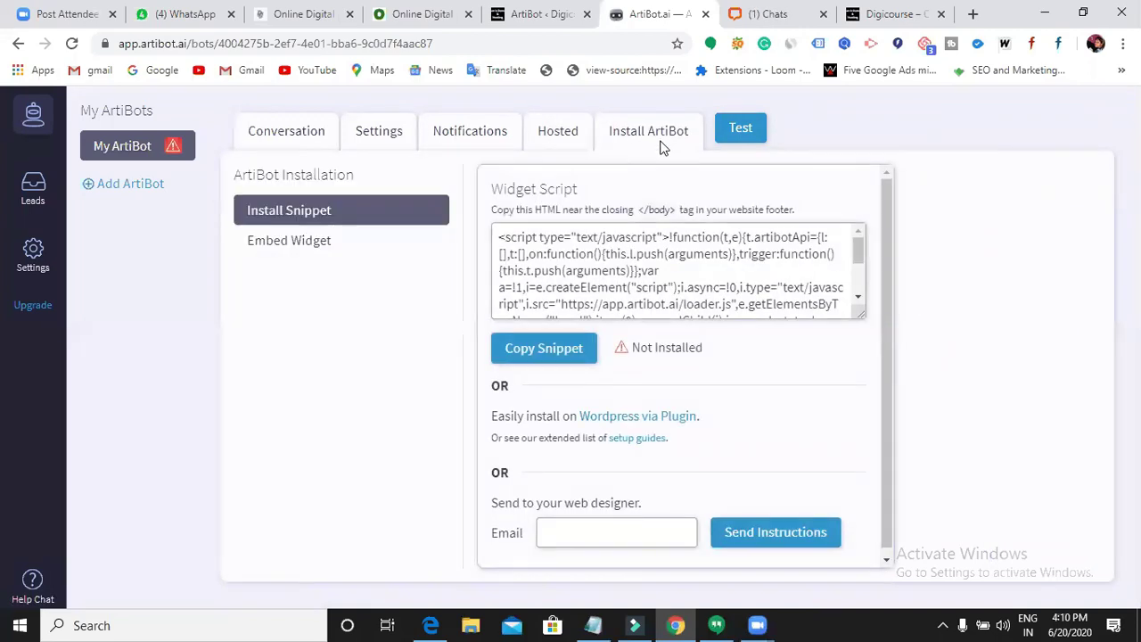
{"action": "scroll", "coordinate": [571, 285], "scroll_direction": "down", "scroll_amount": 3}
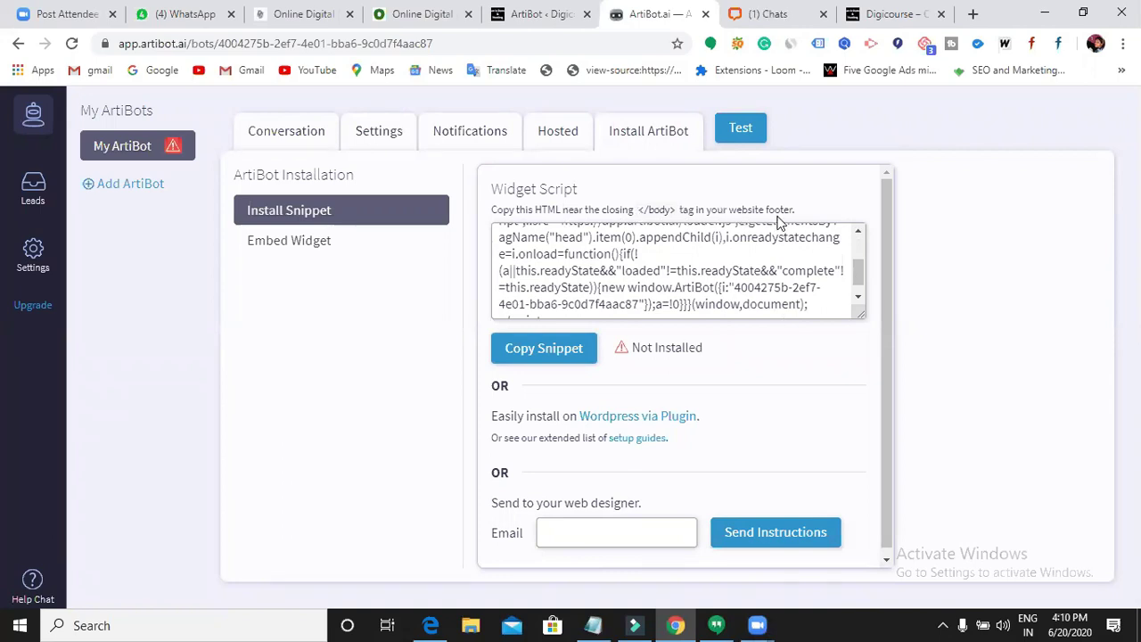
{"action": "scroll", "coordinate": [705, 308], "scroll_direction": "down", "scroll_amount": 1}
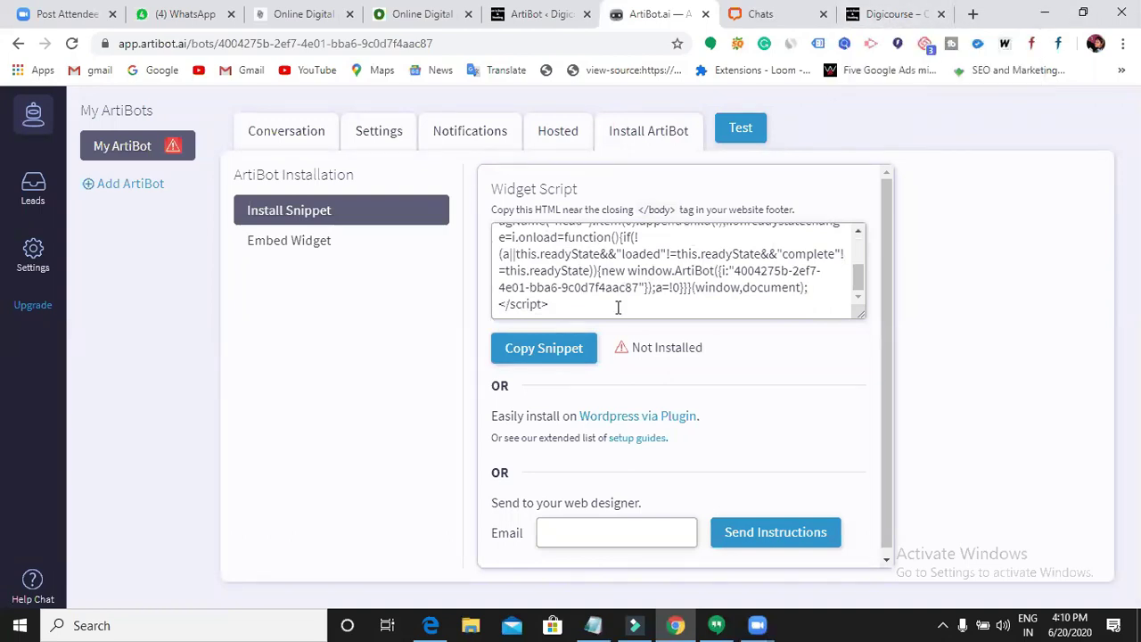
{"action": "scroll", "coordinate": [619, 312], "scroll_direction": "down", "scroll_amount": 1}
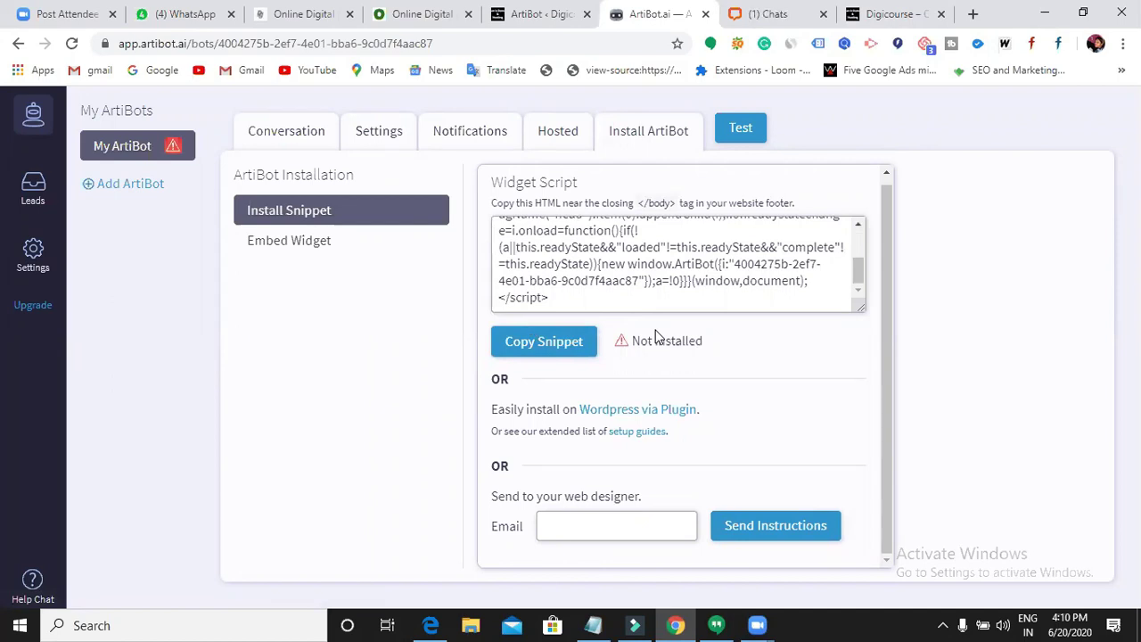
- Copy the ArtiBot widget script snippet from the Install ArtiBot page
{"action": "left_click", "coordinate": [303, 136]}
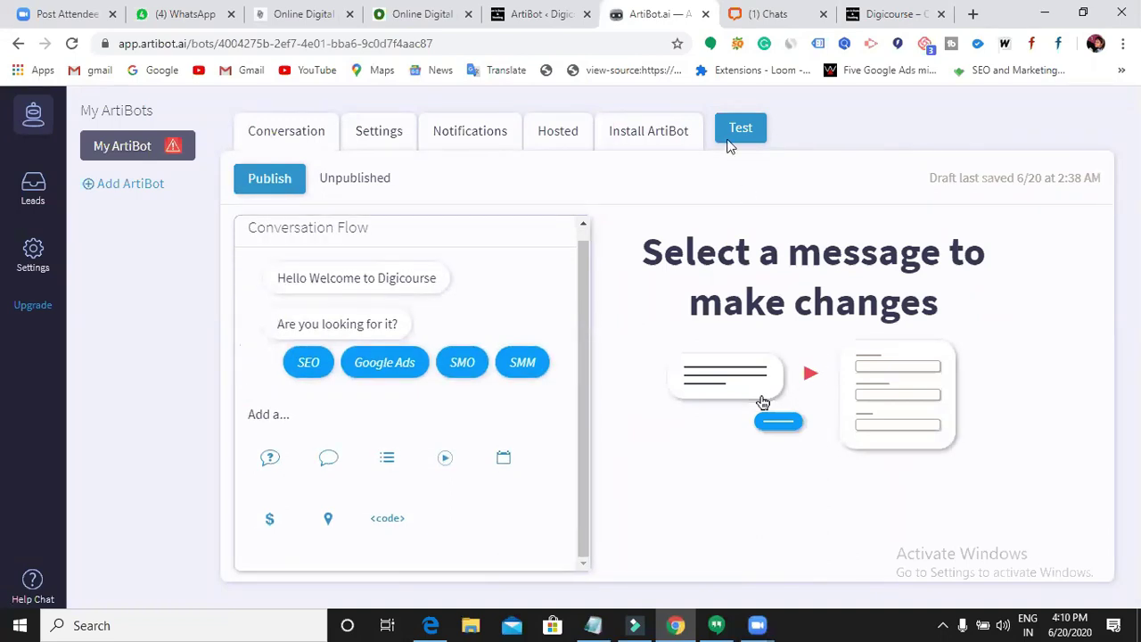
{"action": "left_click", "coordinate": [675, 131]}
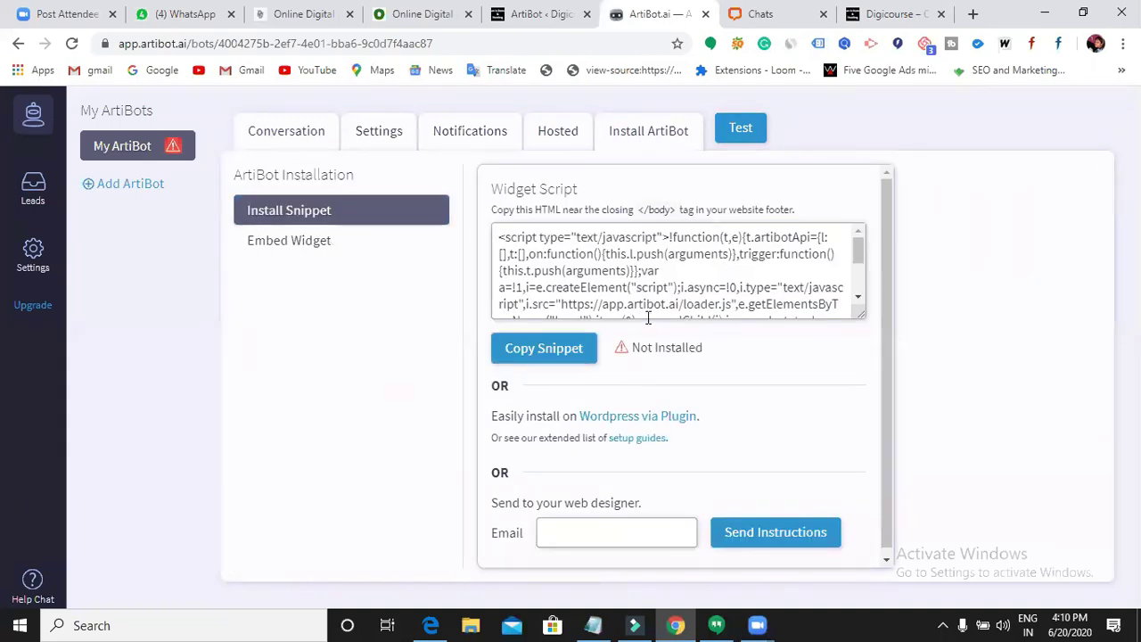
{"action": "scroll", "coordinate": [677, 286], "scroll_direction": "down", "scroll_amount": 3}
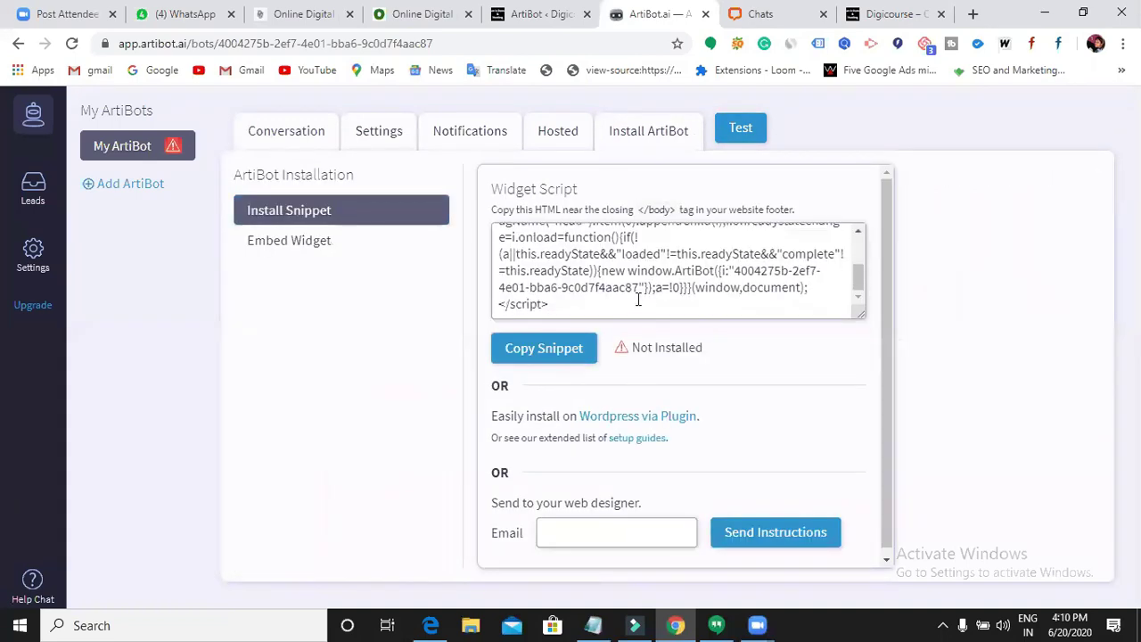
{"action": "left_click", "coordinate": [550, 342]}
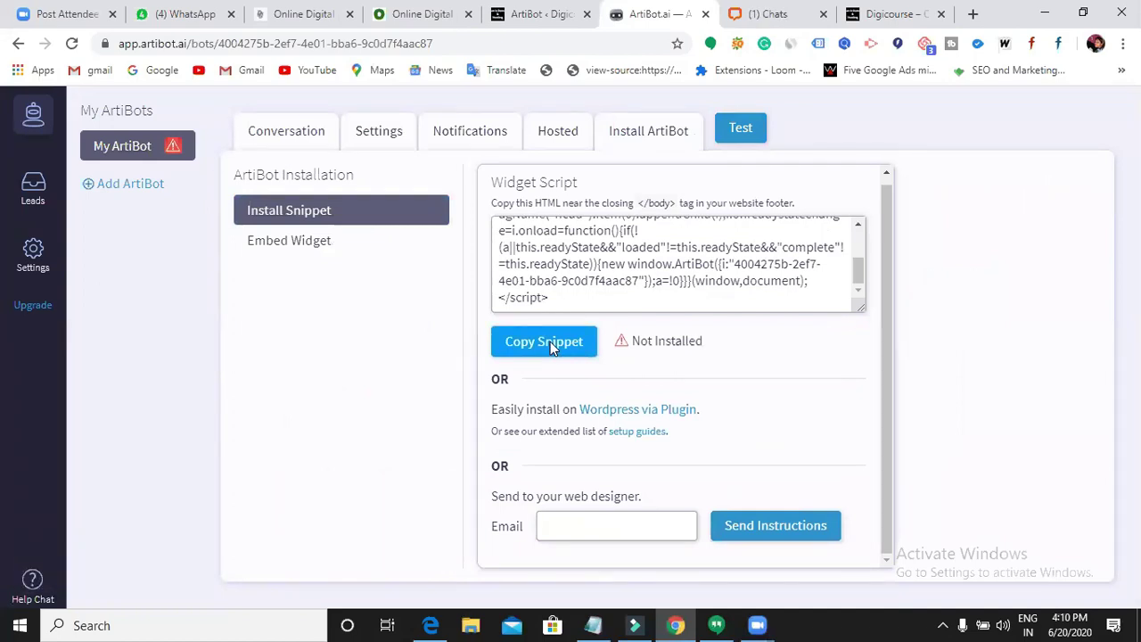
- Return to the WordPress admin and open the Installed Plugins list
{"action": "left_click", "coordinate": [553, 15]}
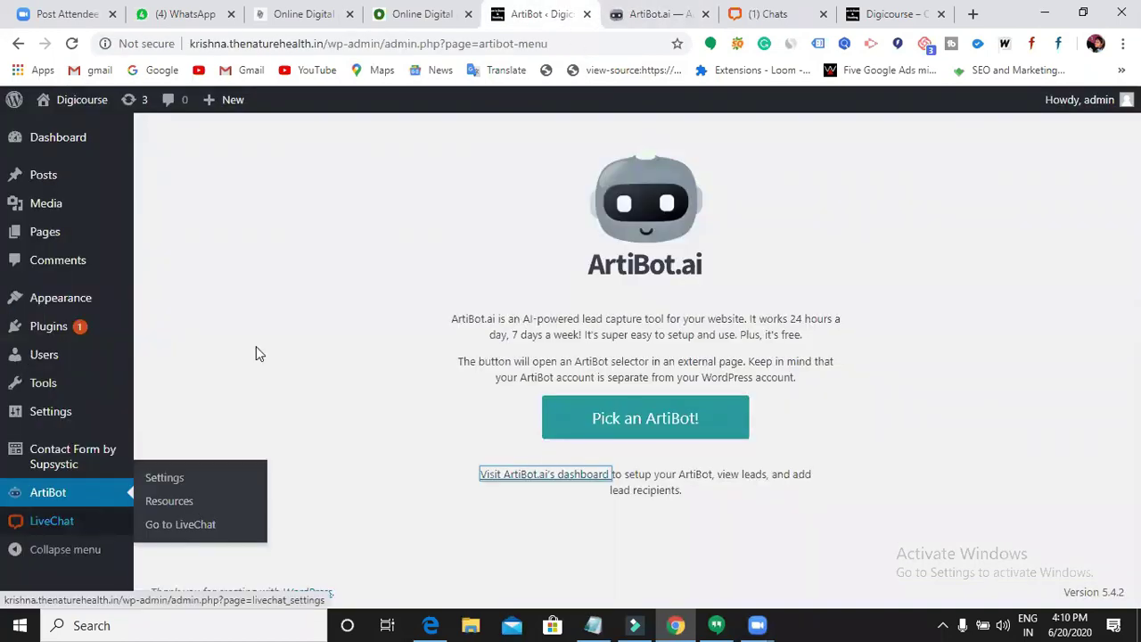
{"action": "mouse_move", "coordinate": [76, 364]}
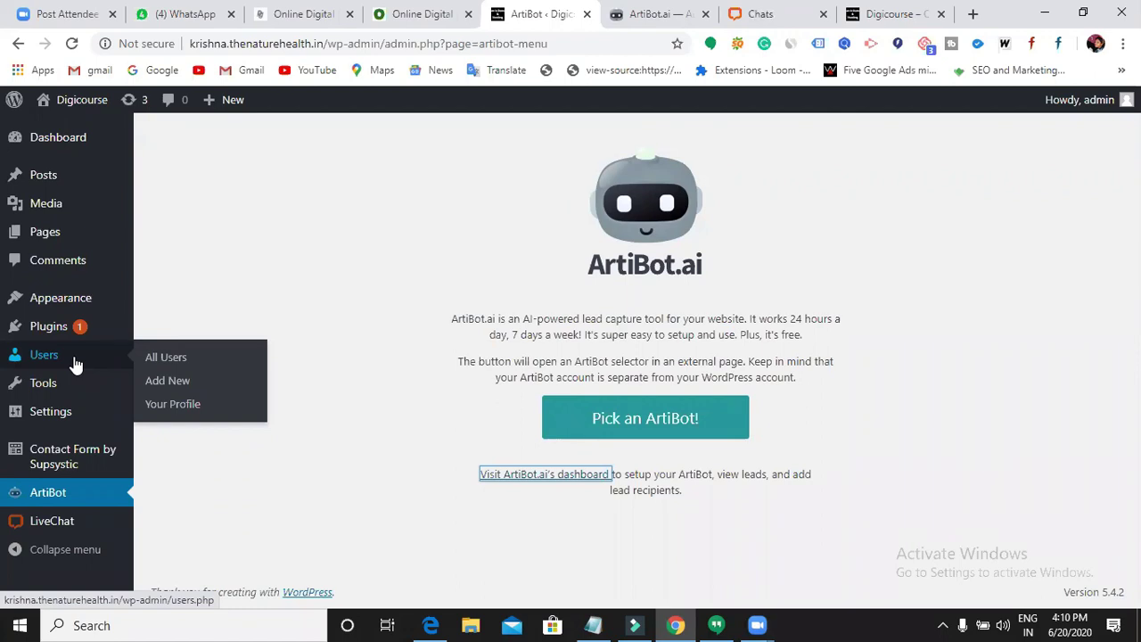
{"action": "mouse_move", "coordinate": [78, 334]}
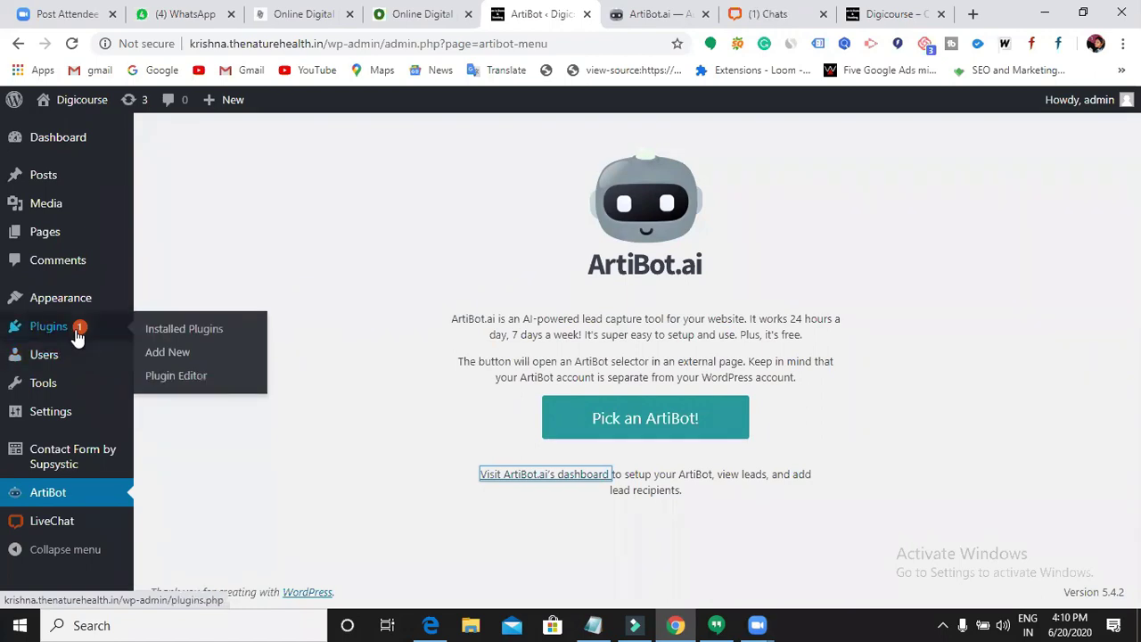
{"action": "left_click", "coordinate": [668, 21]}
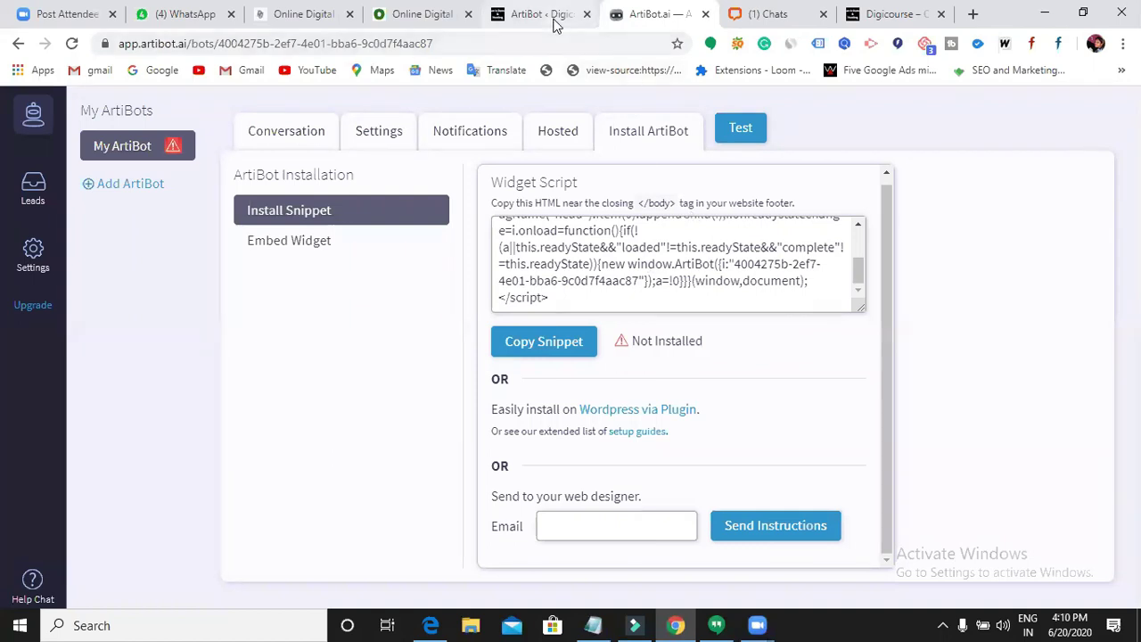
{"action": "left_click", "coordinate": [546, 14]}
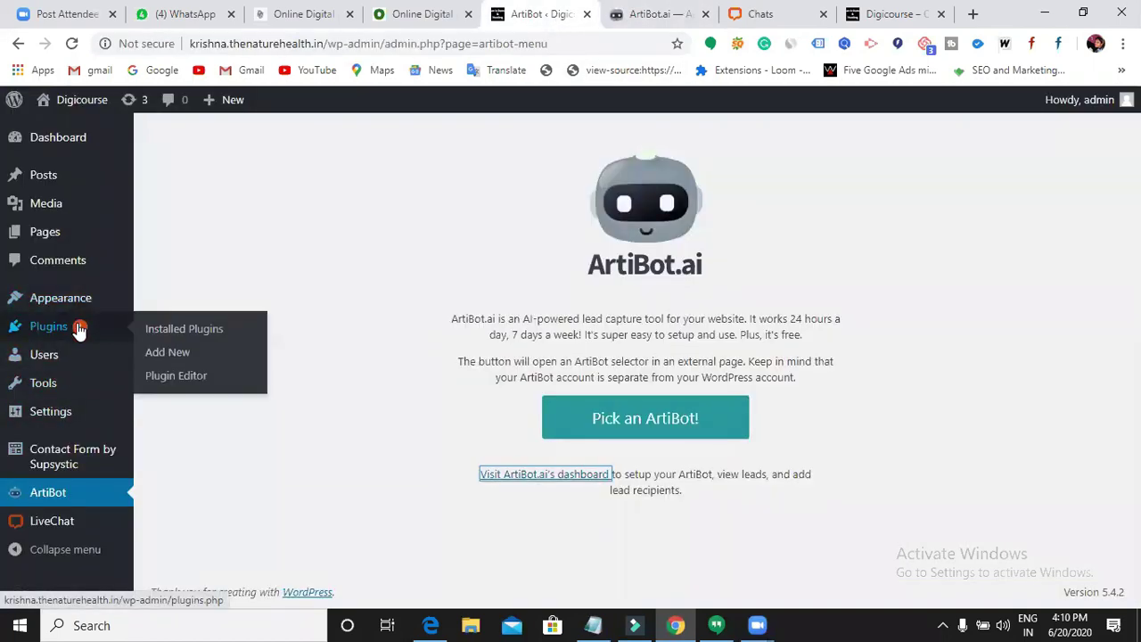
{"action": "left_click", "coordinate": [78, 329]}
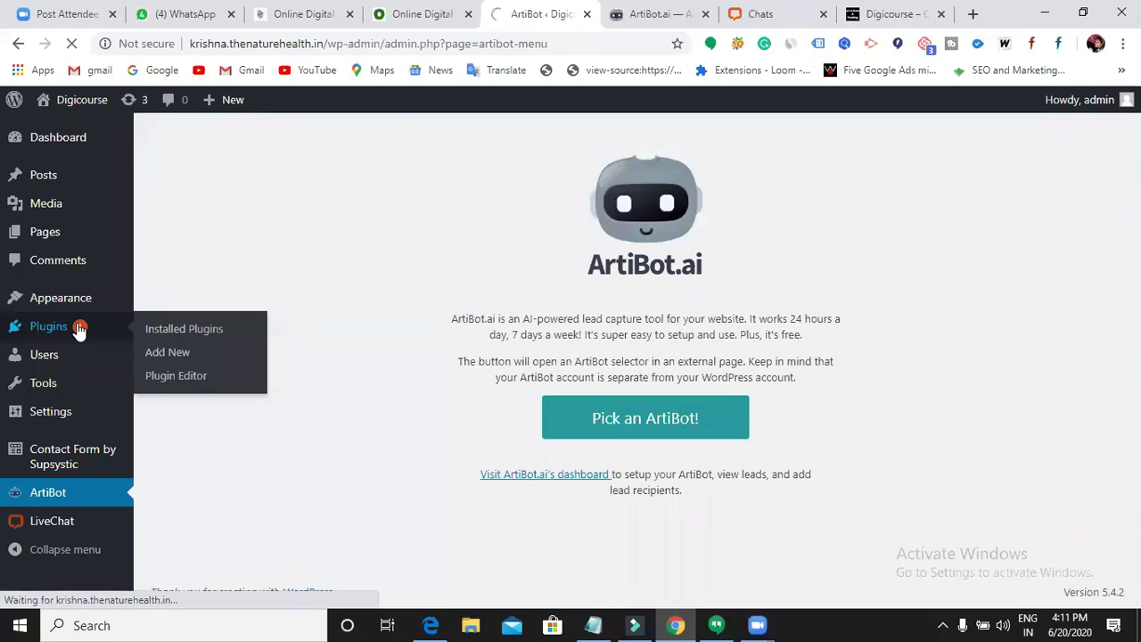
{"action": "left_click", "coordinate": [944, 624]}
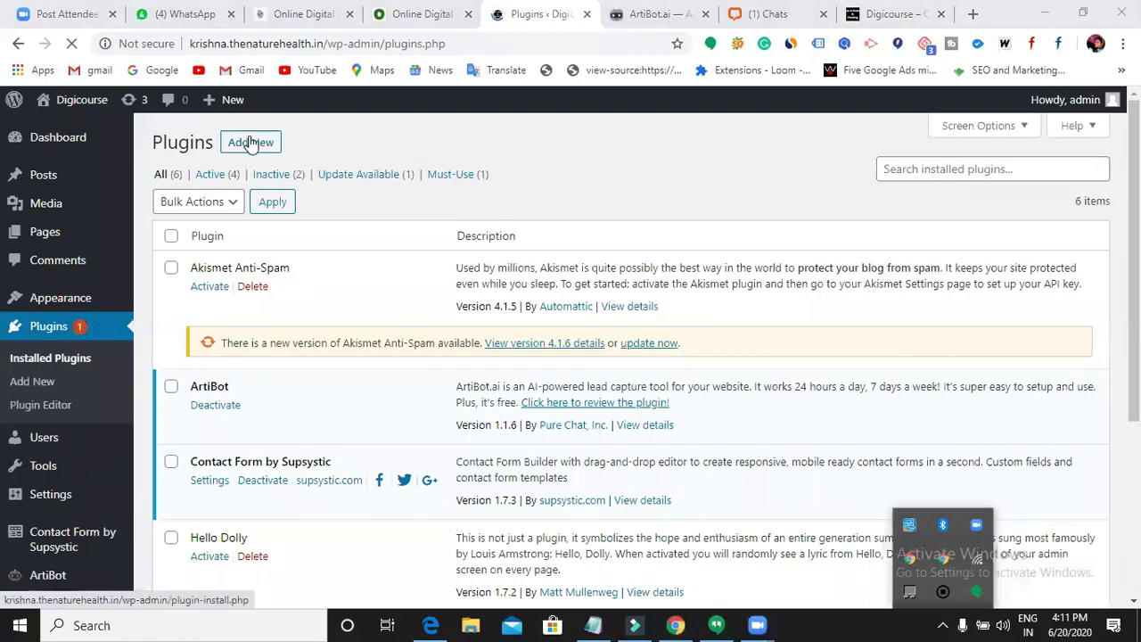
- Search Add New for 'insert head and footer', then install and activate Insert Header and Footer
{"action": "left_click", "coordinate": [252, 143]}
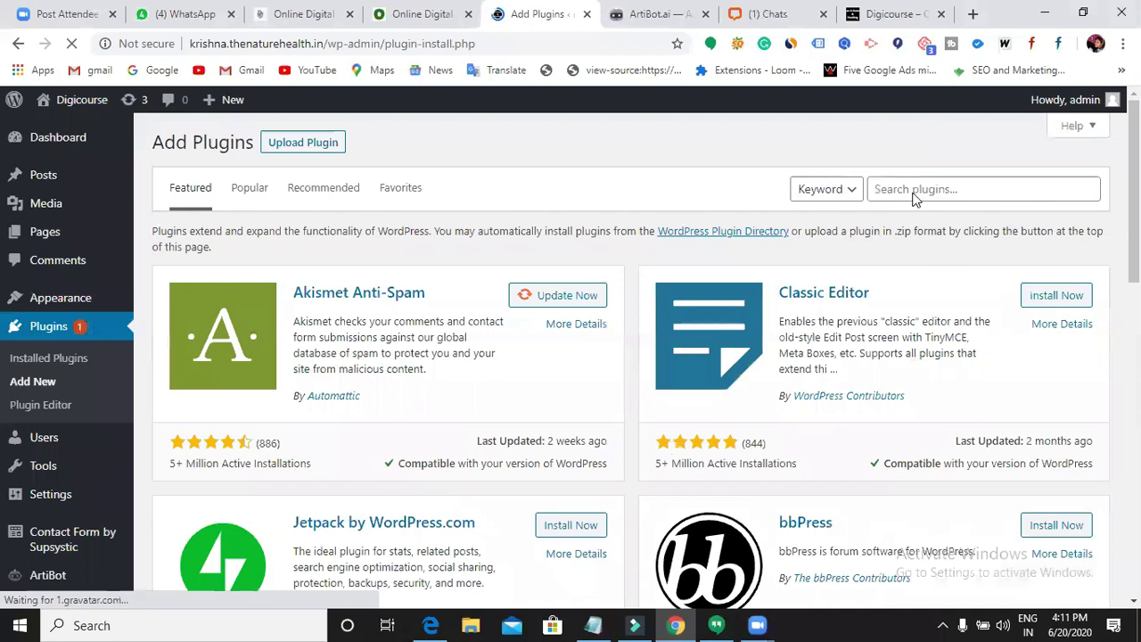
{"action": "left_click", "coordinate": [914, 191]}
{"action": "type", "text": "insert head and footer"}
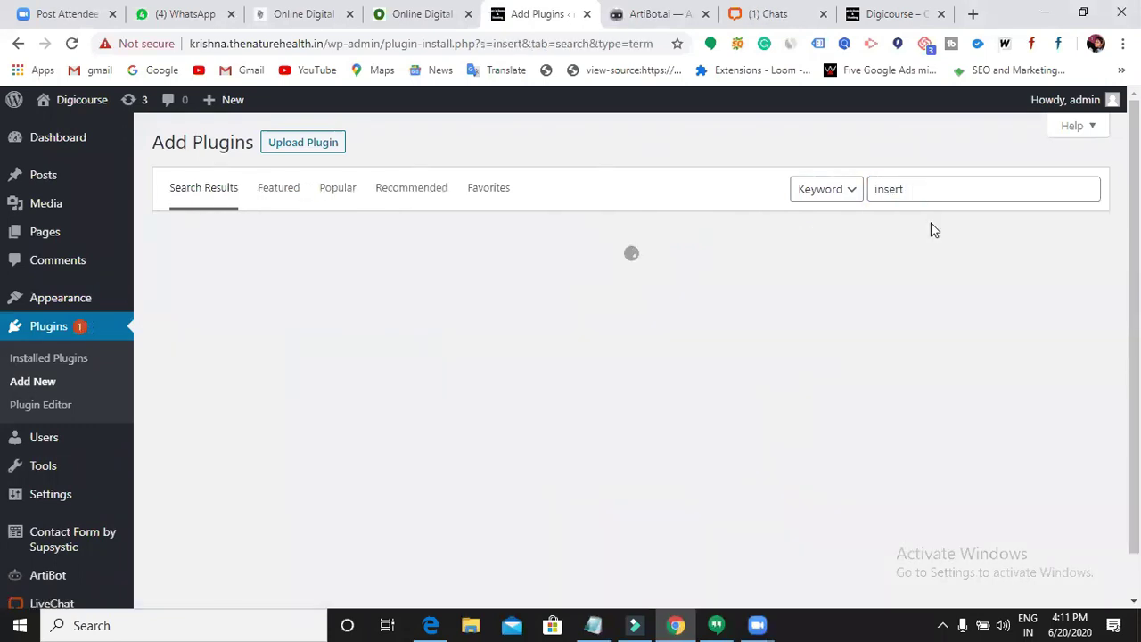
{"action": "left_click", "coordinate": [940, 224]}
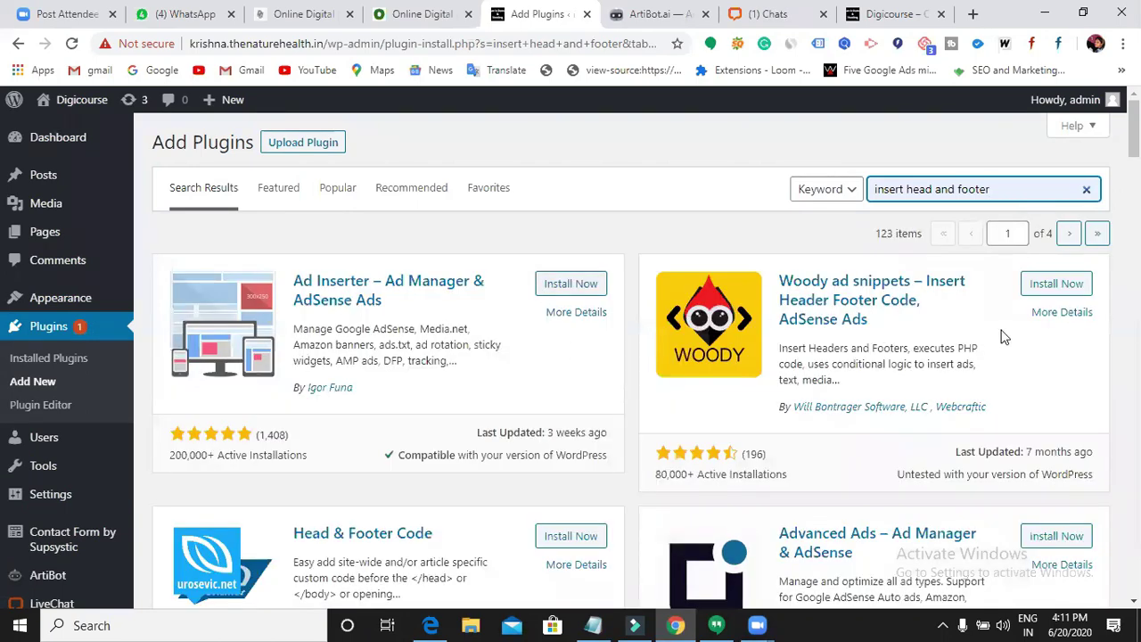
{"action": "scroll", "coordinate": [576, 468], "scroll_direction": "down", "scroll_amount": 2}
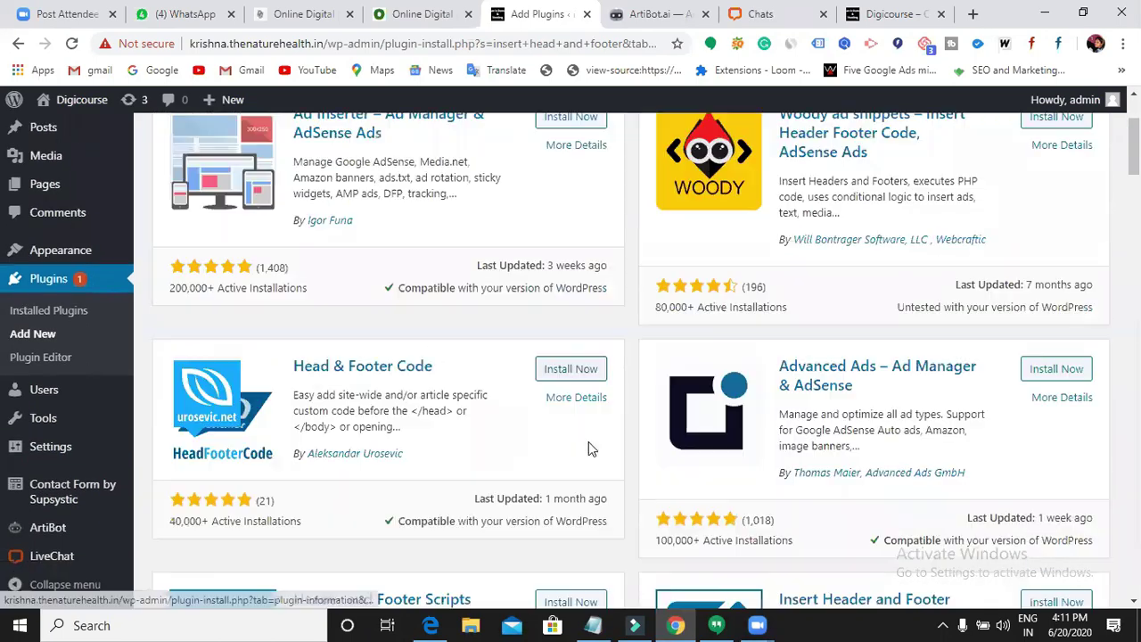
{"action": "scroll", "coordinate": [588, 442], "scroll_direction": "down", "scroll_amount": 2}
{"action": "left_click", "coordinate": [1040, 437]}
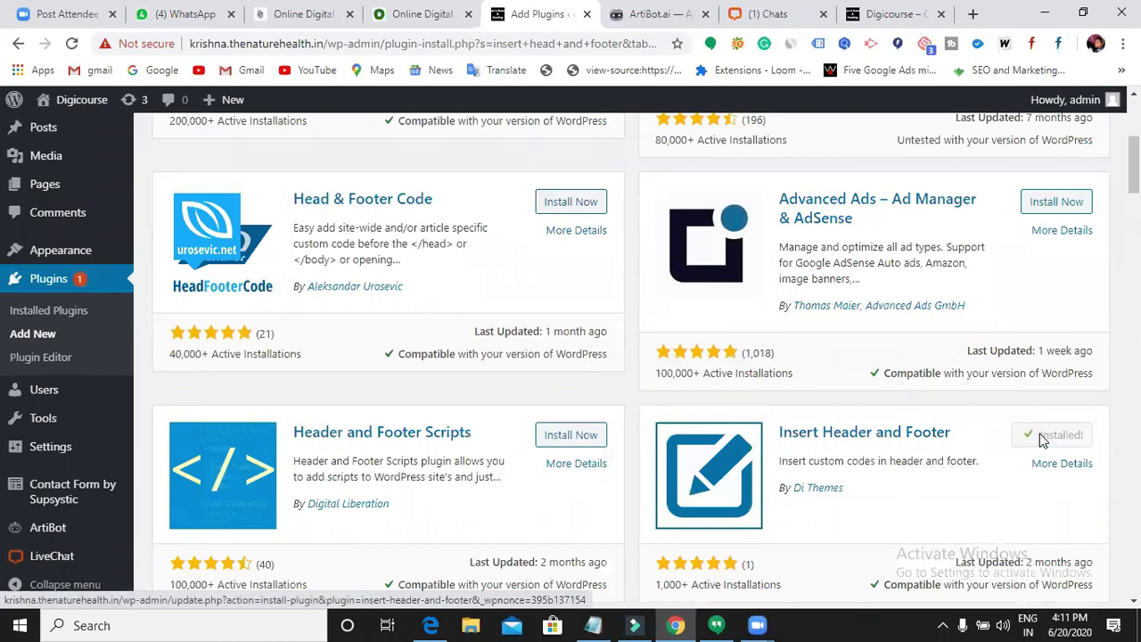
{"action": "left_click", "coordinate": [1056, 442]}
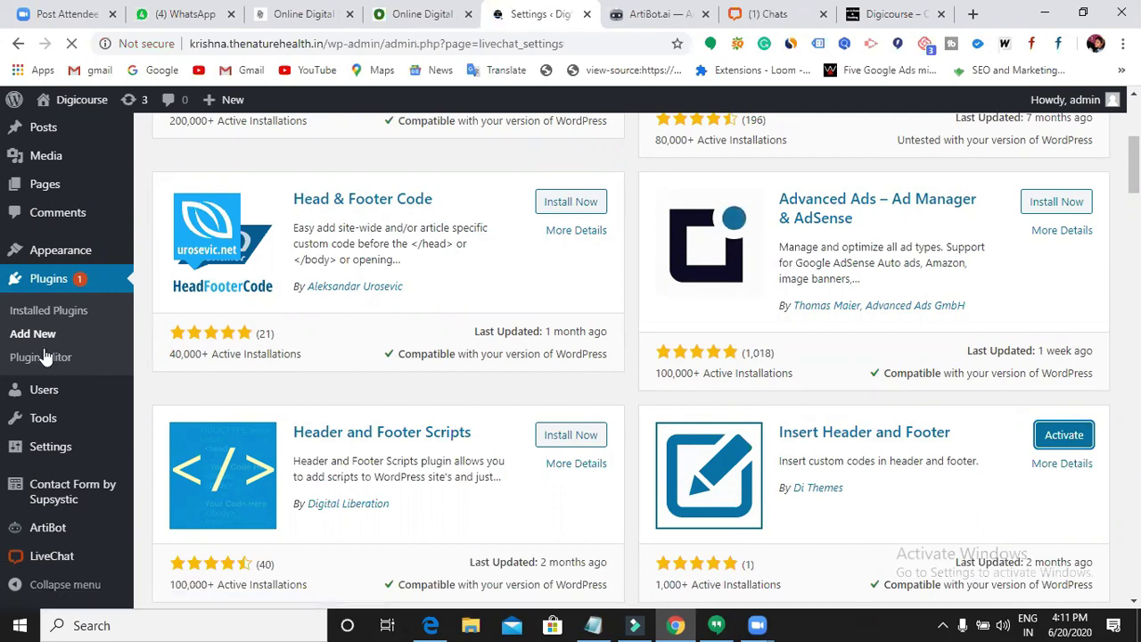
{"action": "mouse_move", "coordinate": [51, 355]}
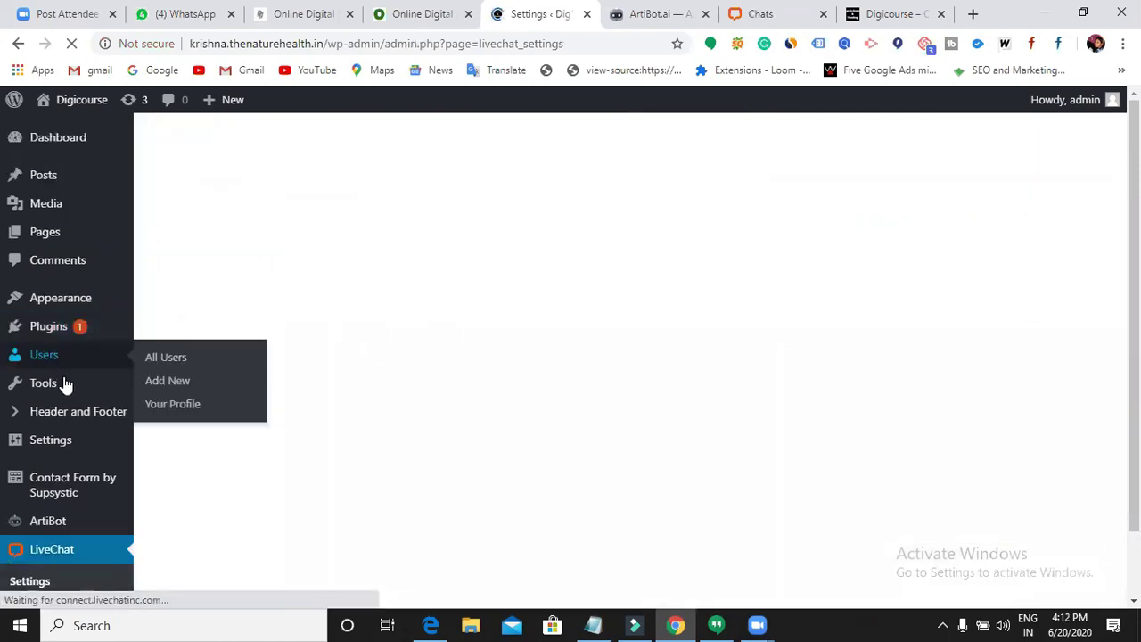
{"action": "scroll", "coordinate": [93, 268], "scroll_direction": "down", "scroll_amount": 2}
- Open the Appearance Theme Editor and accept the theme-editing warning
{"action": "mouse_move", "coordinate": [98, 226]}
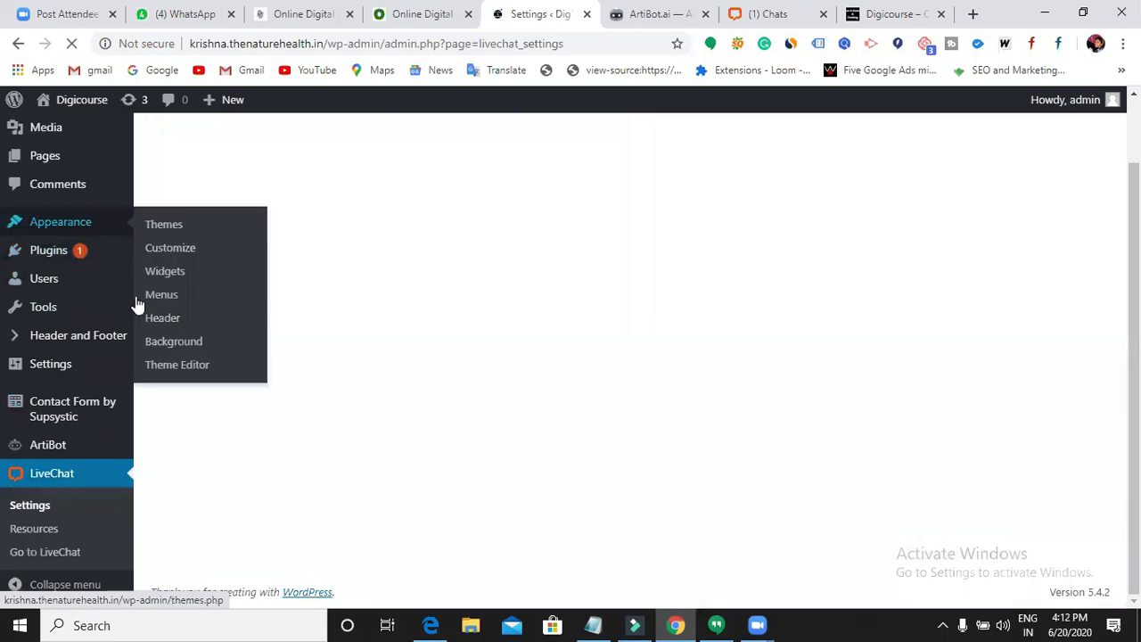
{"action": "left_click", "coordinate": [176, 367]}
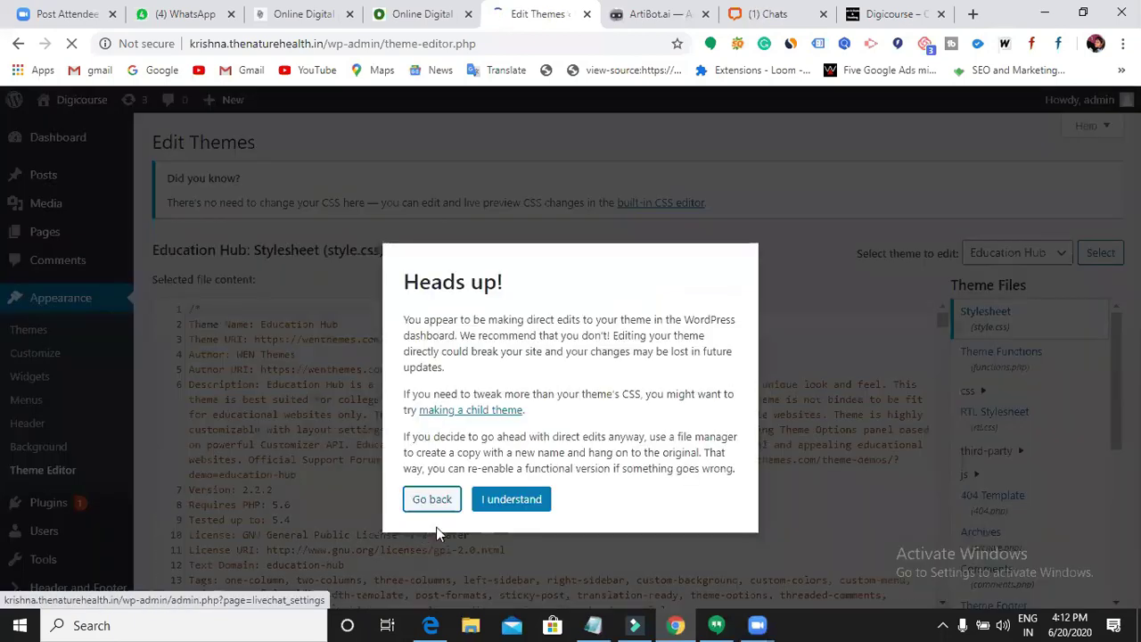
{"action": "left_click", "coordinate": [507, 500]}
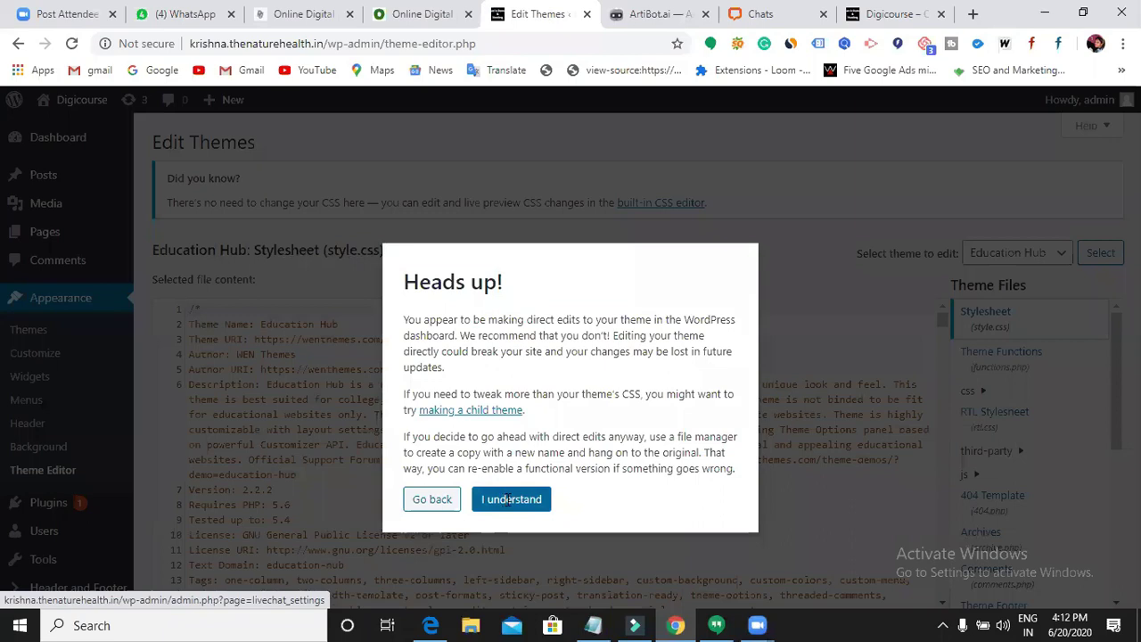
{"action": "scroll", "coordinate": [638, 464], "scroll_direction": "down", "scroll_amount": 2}
{"action": "scroll", "coordinate": [988, 502], "scroll_direction": "down", "scroll_amount": 5}
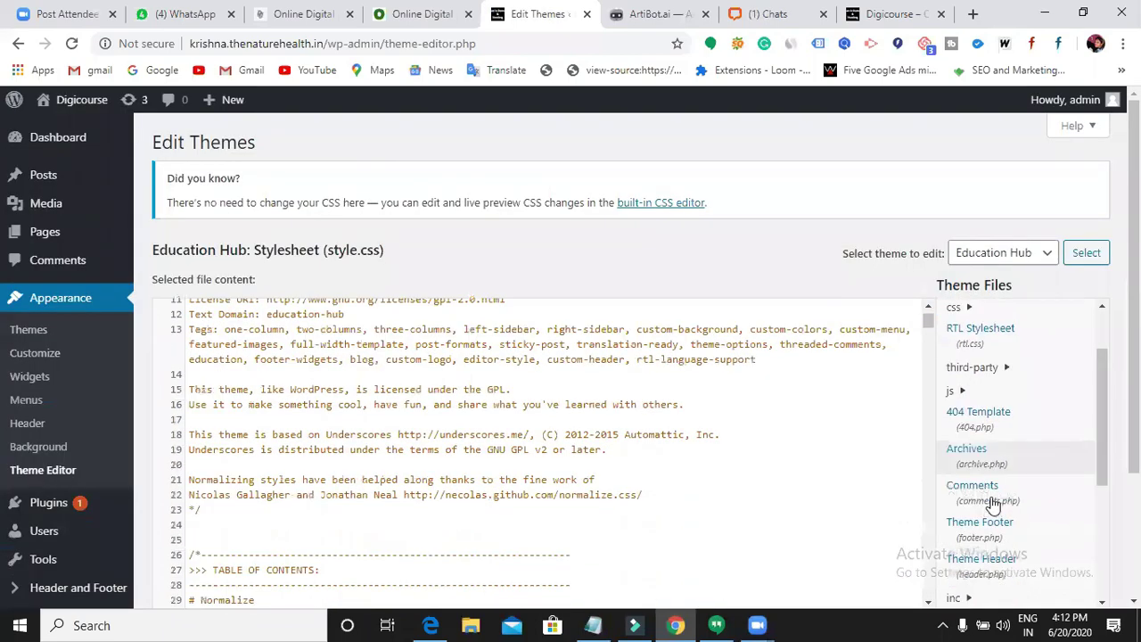
{"action": "scroll", "coordinate": [1005, 457], "scroll_direction": "up", "scroll_amount": 2}
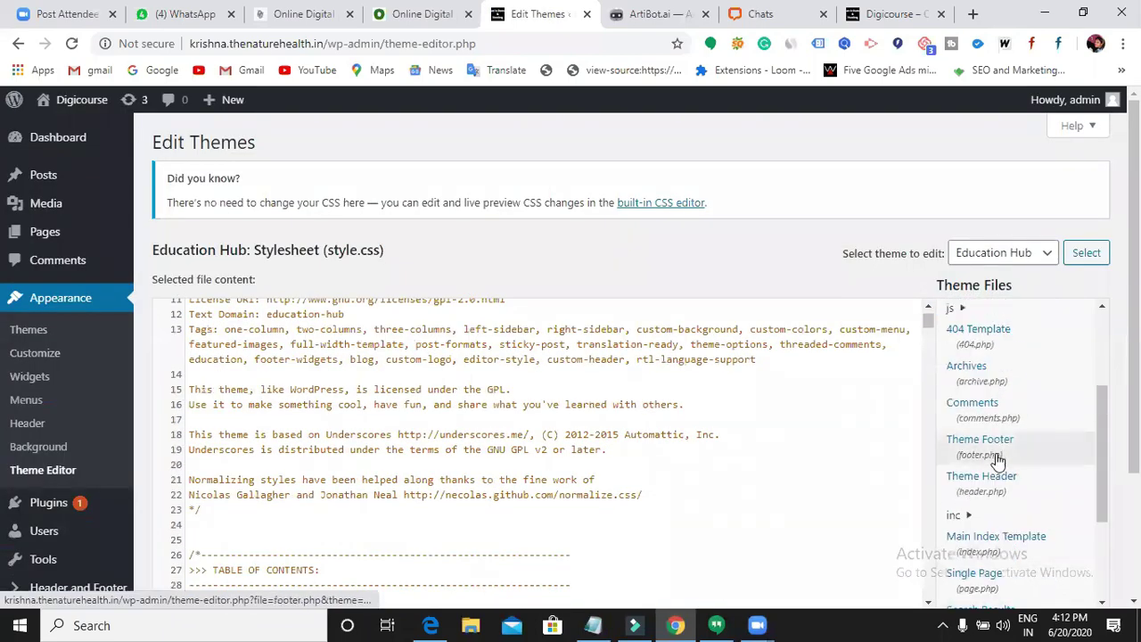
{"action": "scroll", "coordinate": [998, 410], "scroll_direction": "down", "scroll_amount": 1}
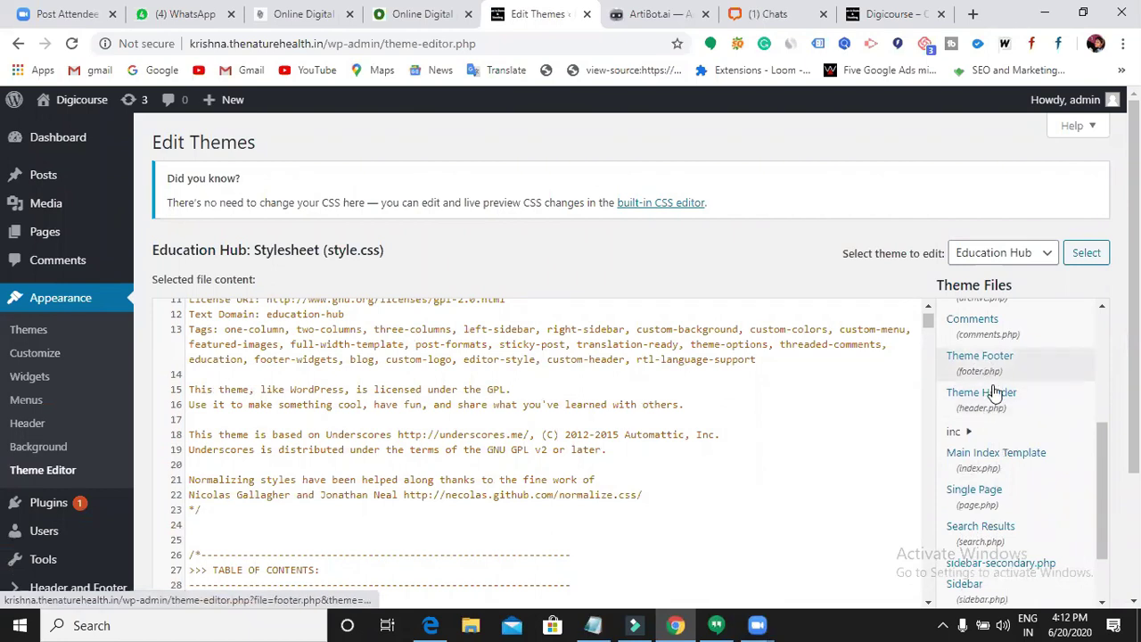
{"action": "scroll", "coordinate": [978, 467], "scroll_direction": "down", "scroll_amount": 2}
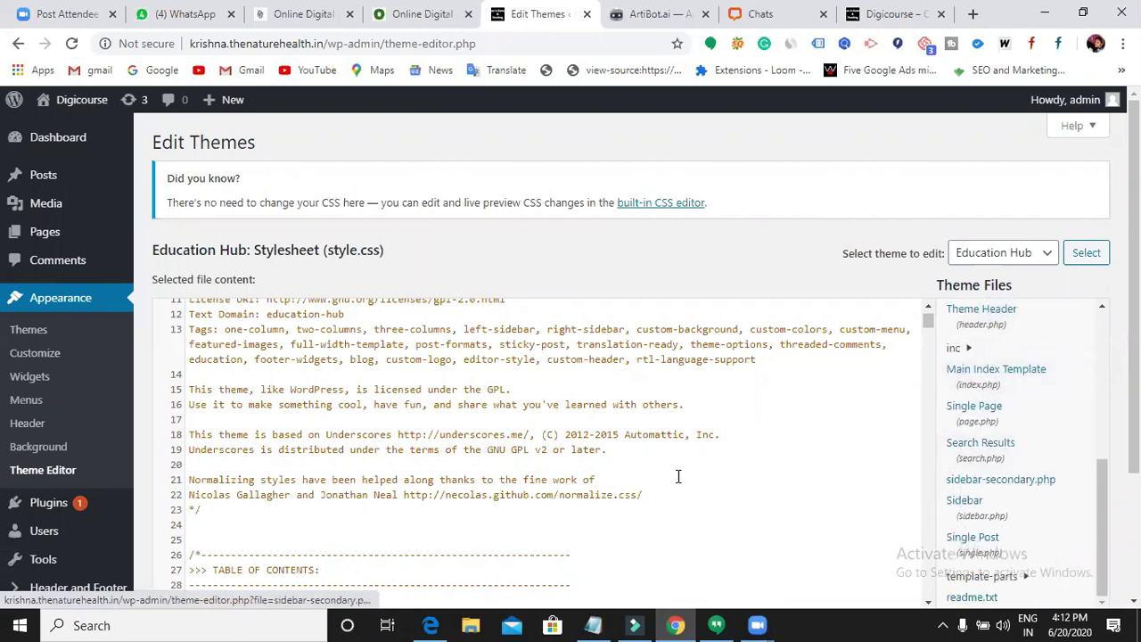
{"action": "scroll", "coordinate": [686, 474], "scroll_direction": "down", "scroll_amount": 3}
{"action": "scroll", "coordinate": [972, 451], "scroll_direction": "up", "scroll_amount": 2}
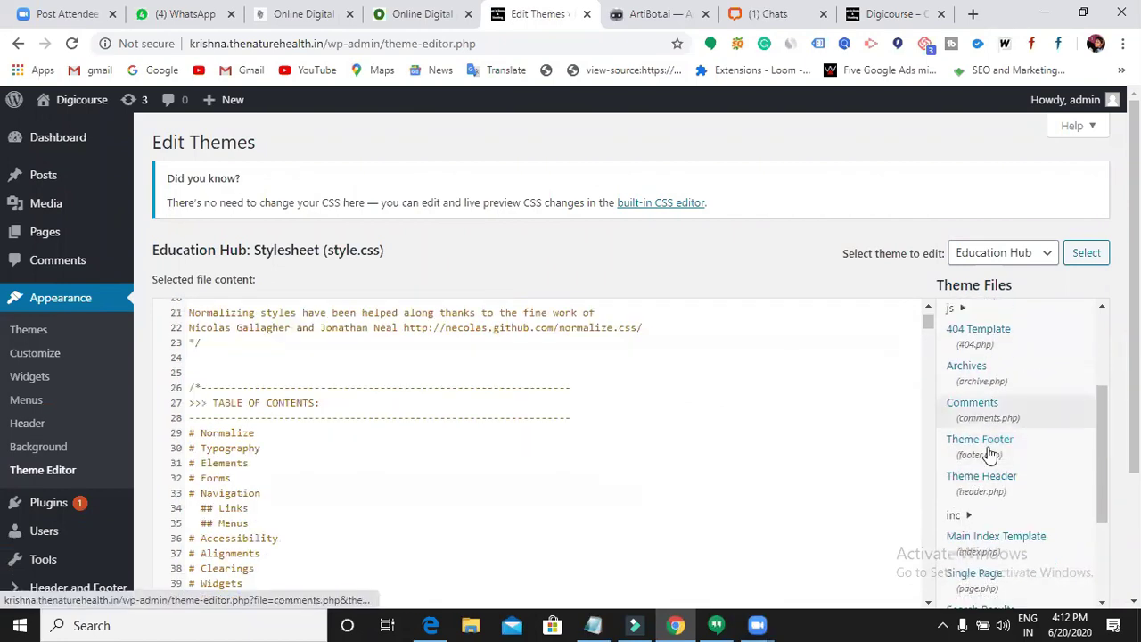
- Open Theme Header (header.php), locate the wp_head line, then bring up ArtiBot's snippet page
{"action": "left_click", "coordinate": [998, 479]}
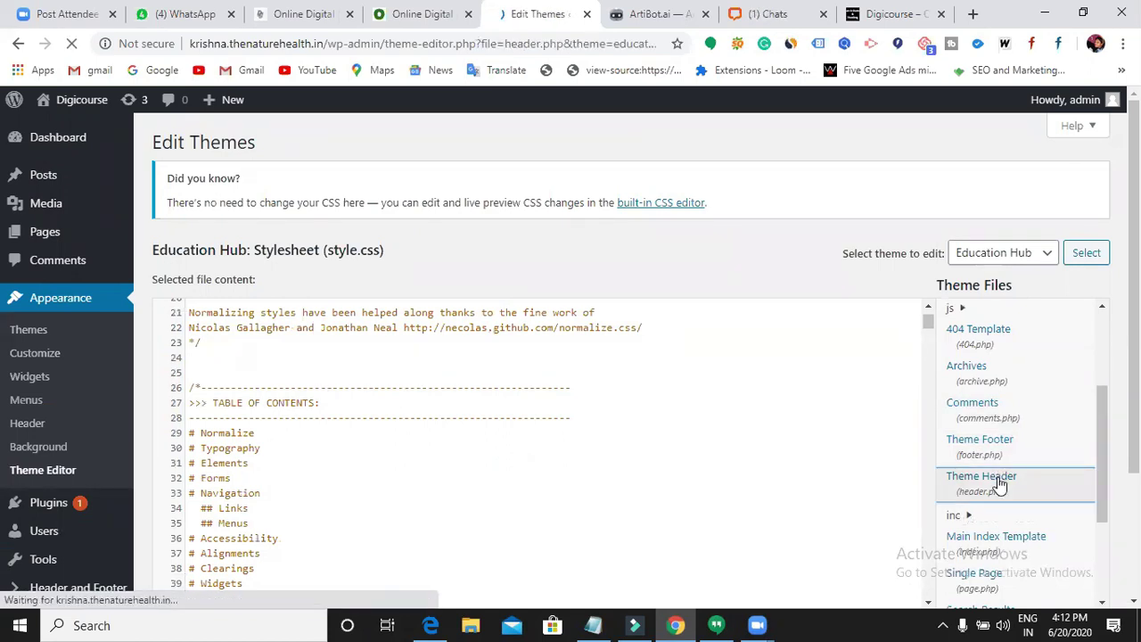
{"action": "scroll", "coordinate": [545, 461], "scroll_direction": "down", "scroll_amount": 3}
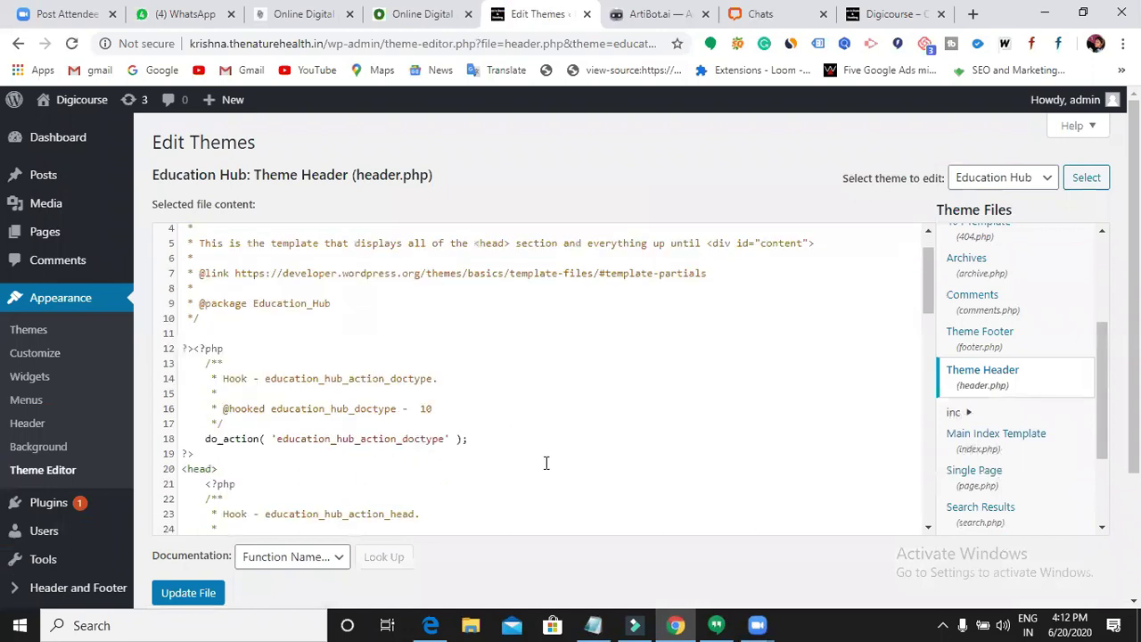
{"action": "scroll", "coordinate": [200, 367], "scroll_direction": "down", "scroll_amount": 2}
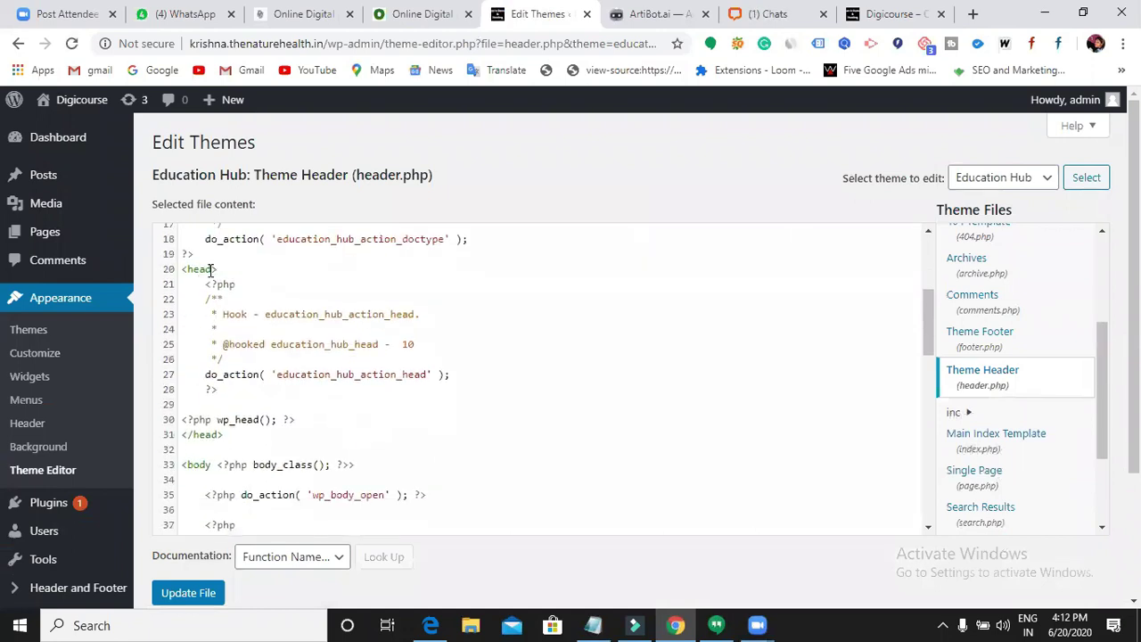
{"action": "left_click_drag", "start_coordinate": [252, 321], "coordinate": [329, 398]}
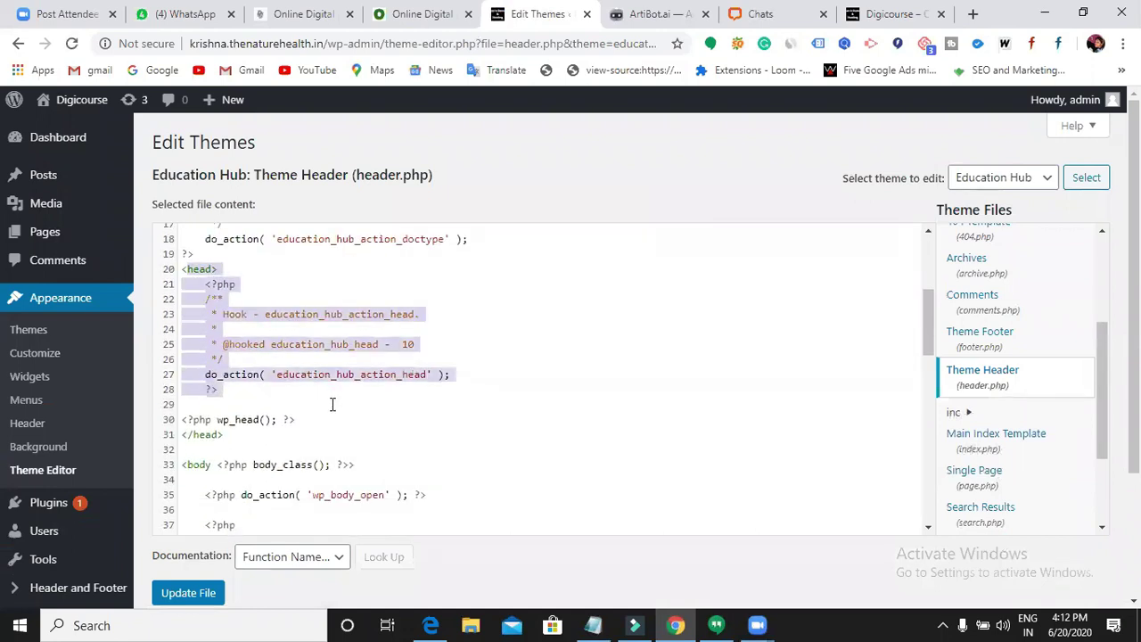
{"action": "left_click", "coordinate": [385, 423]}
{"action": "scroll", "coordinate": [384, 423], "scroll_direction": "down", "scroll_amount": 2}
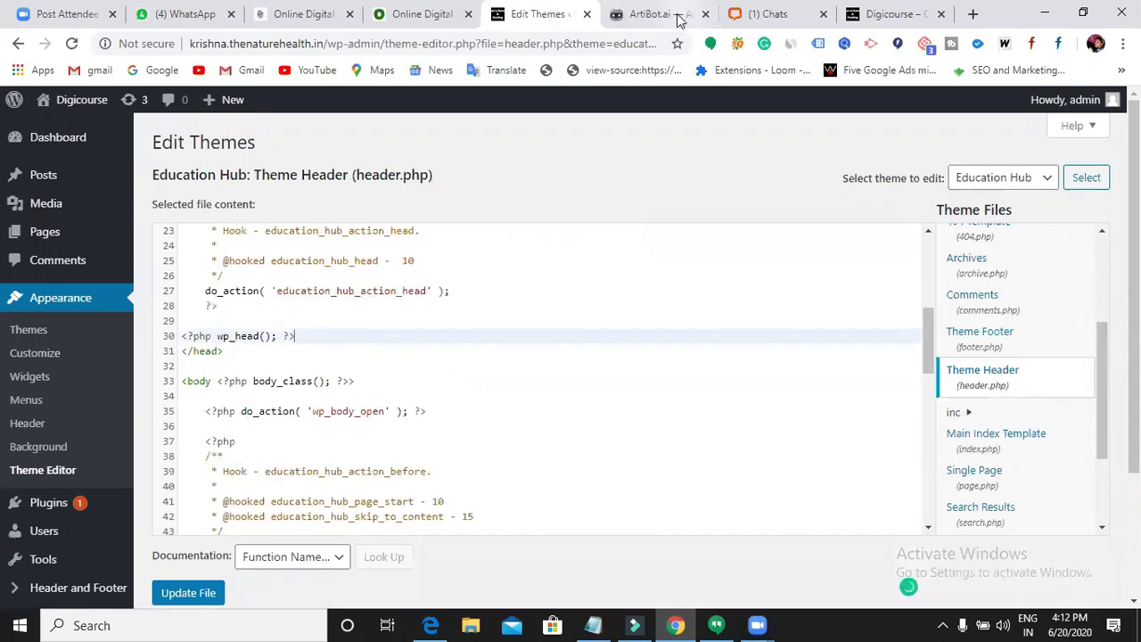
{"action": "left_click", "coordinate": [651, 13]}
{"action": "scroll", "coordinate": [668, 283], "scroll_direction": "up", "scroll_amount": 3}
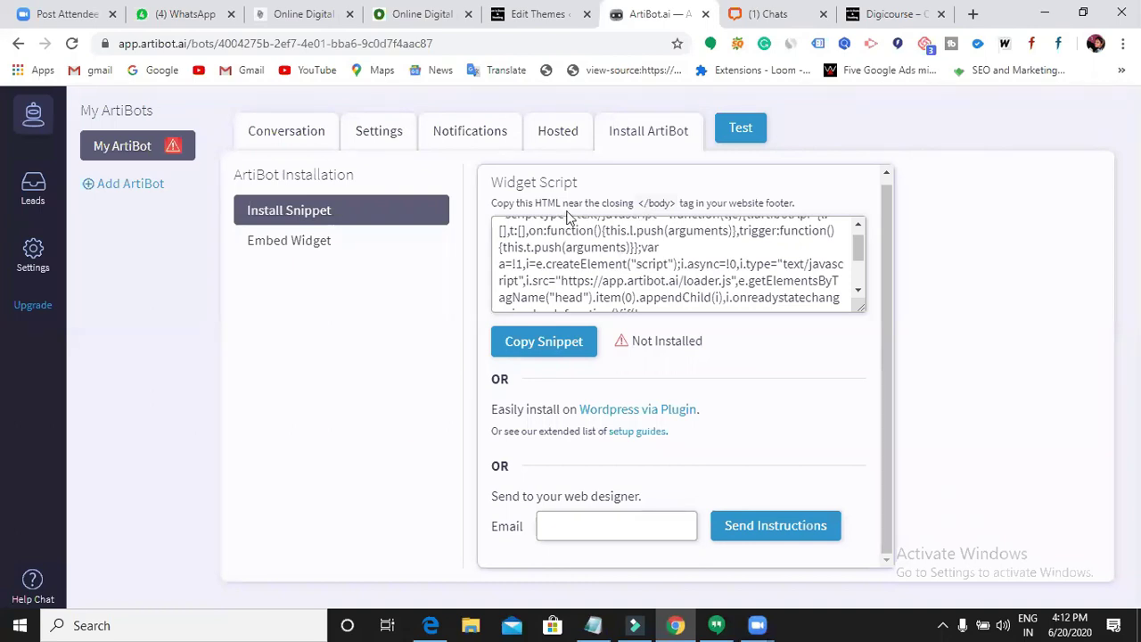
- Note that the ArtiBot script belongs near the closing </body> tag, then return to header.php
{"action": "mouse_move", "coordinate": [648, 203]}
{"action": "left_mouse_down"}
{"action": "mouse_move", "coordinate": [670, 205]}
{"action": "mouse_move", "coordinate": [642, 206]}
{"action": "left_mouse_up"}
{"action": "left_click", "coordinate": [675, 204]}
{"action": "left_click", "coordinate": [638, 198]}
{"action": "left_click", "coordinate": [546, 16]}
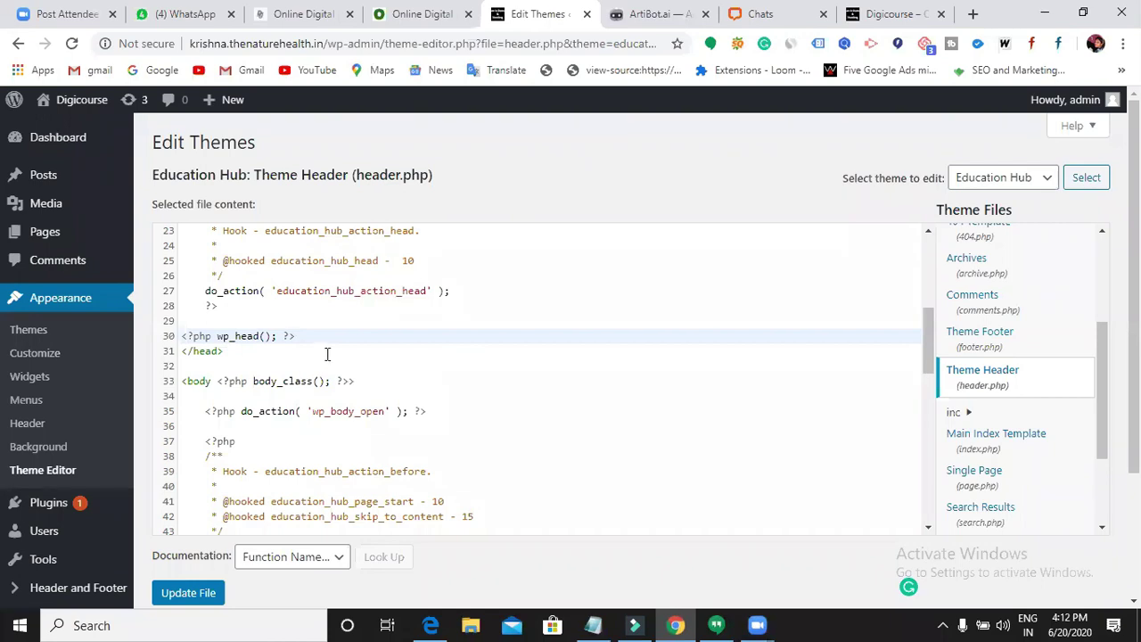
- Paste the ArtiBot widget script on line 34 after <body> in header.php and save the file
{"action": "scroll", "coordinate": [370, 413], "scroll_direction": "down", "scroll_amount": 3}
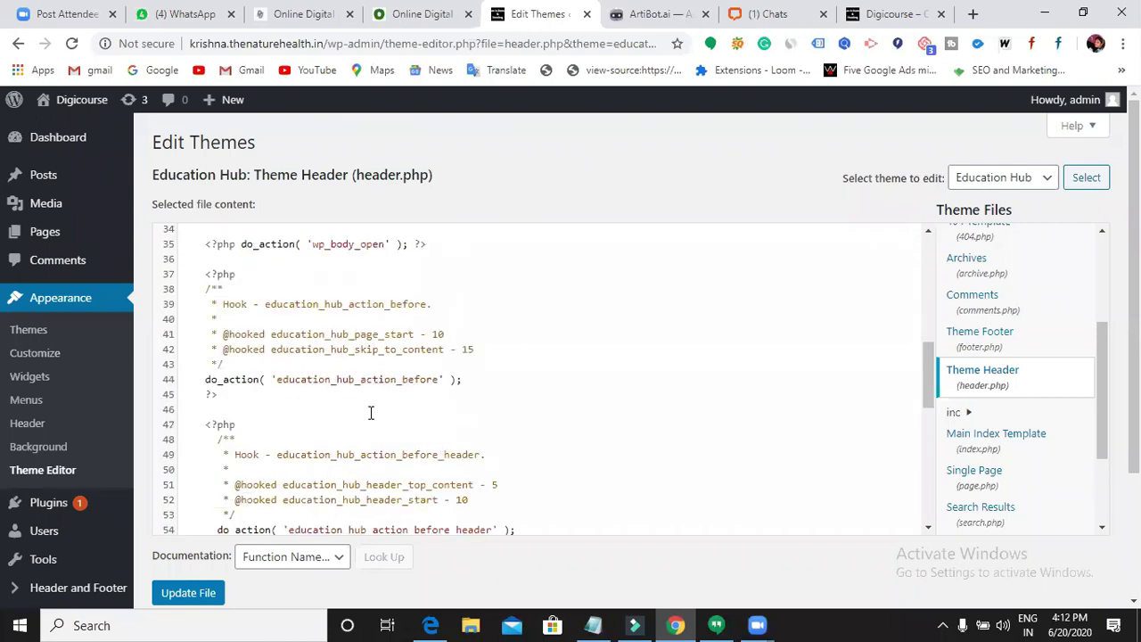
{"action": "scroll", "coordinate": [411, 405], "scroll_direction": "up", "scroll_amount": 2}
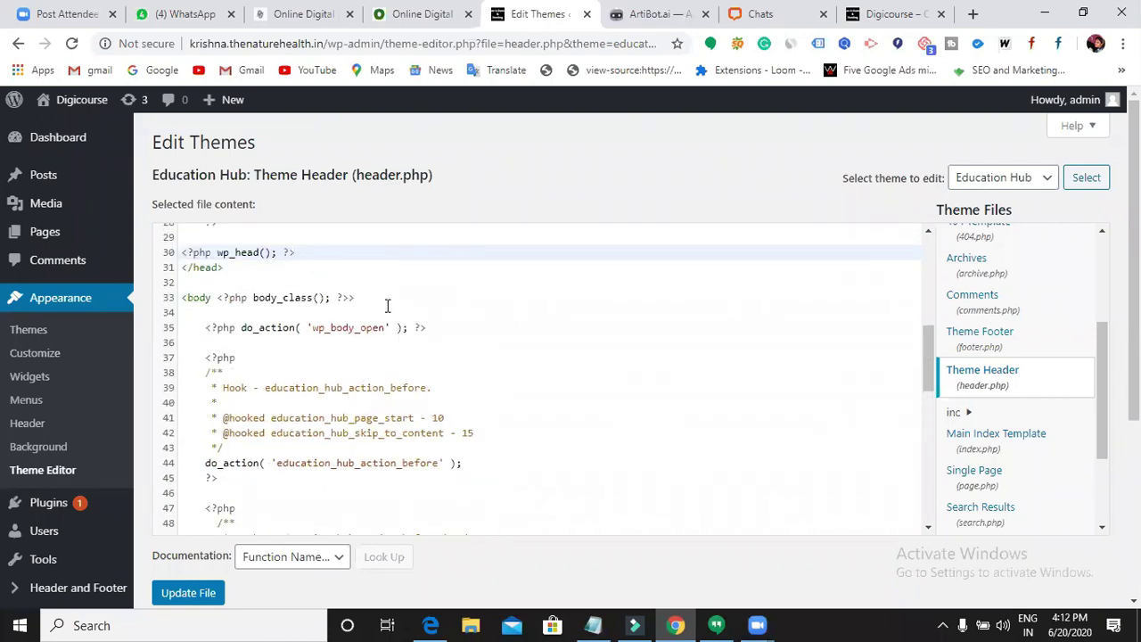
{"action": "left_click", "coordinate": [389, 312]}
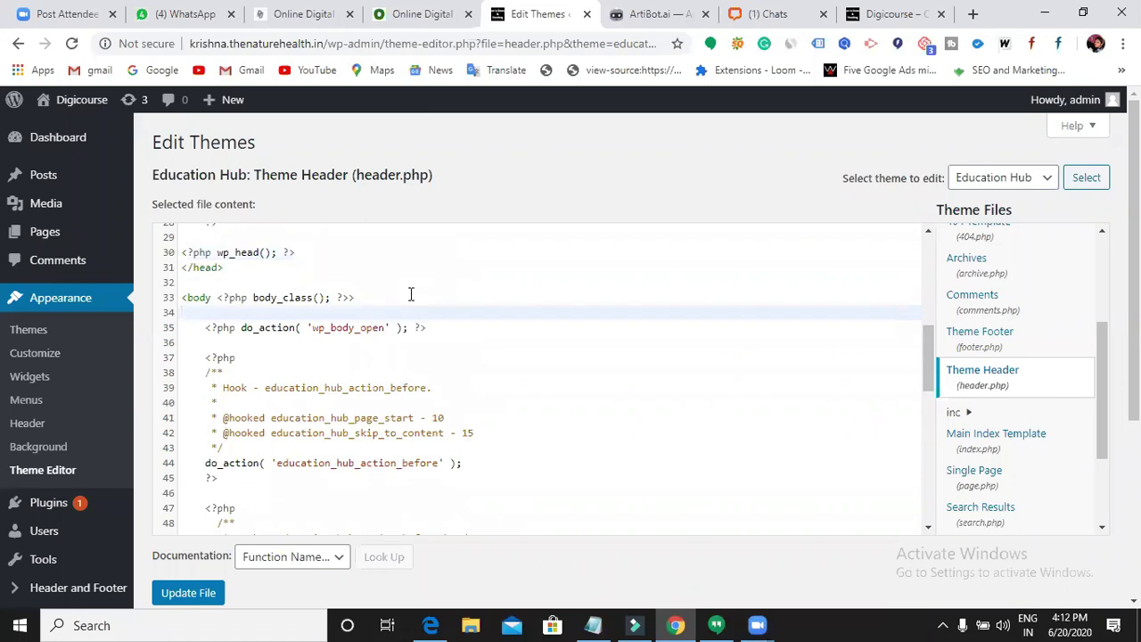
{"action": "type", "text": "<script type=\"text/javascript\">!function(t,e){t.artibotApi={l:[],t:[],on:function(){this.l.push(arguments)},trigger:function(){this.t.push(arguments)}};var a=!1,i=e.createElement(\"script\");i.async=!0,i.type=\"text/javascript\",i.src=\"https://app.artibot.ai/loader.js\",e.getElementsByTagName(\"head\").item(0).appendChild(i),i.onreadystatechange=i.onload=function(){if(!(a||this.readyState&&\"loaded\"!=this.readyState&&\"complete\"!=this.readyState)){new window.ArtiBot({i:\"4004275b-2ef7-4e01-bba6-9c0d7f4aac87\"});a=!0}}}(window,document);</script>"}
{"action": "left_click", "coordinate": [202, 594]}
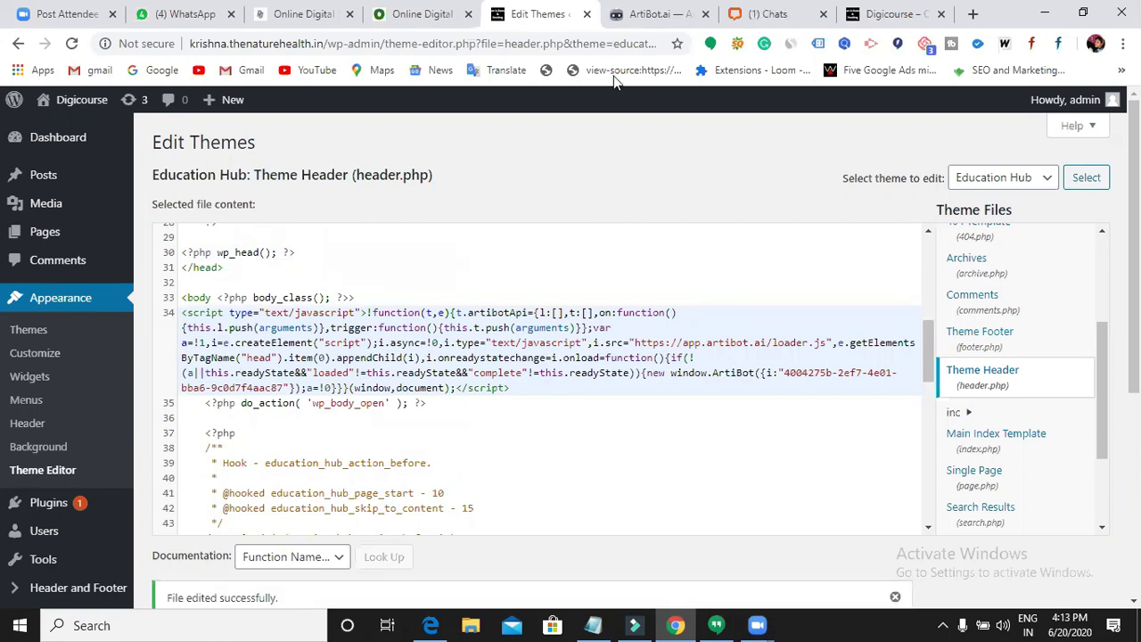
{"action": "left_click", "coordinate": [642, 16]}
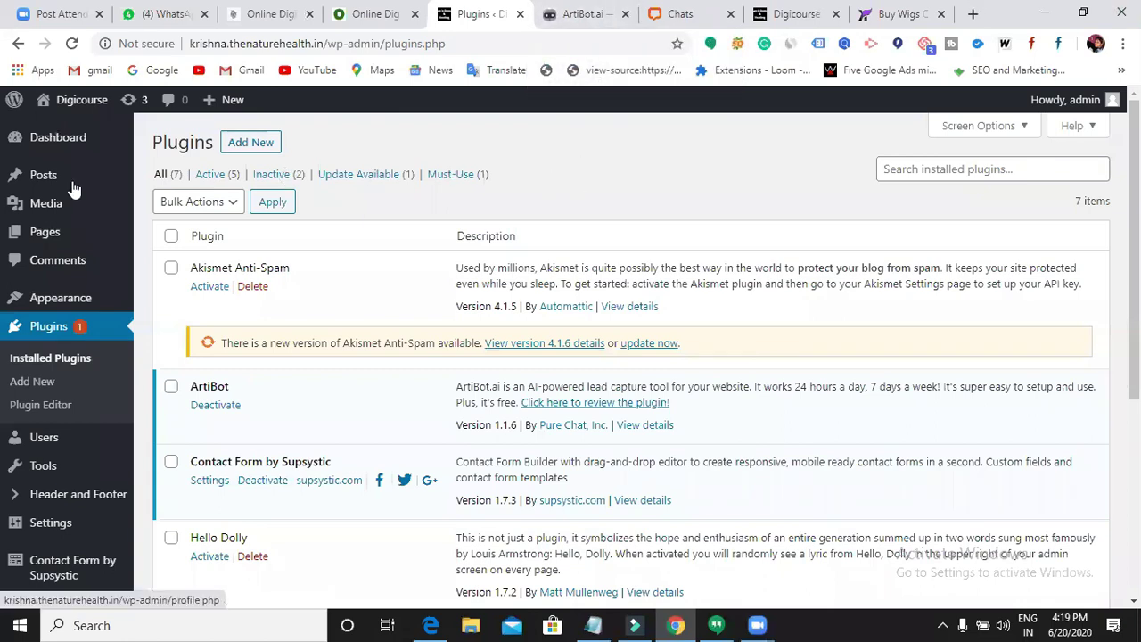
- Search Add New plugins for 'pop up' and scroll to Popup by Supsystic
{"action": "left_click", "coordinate": [253, 145]}
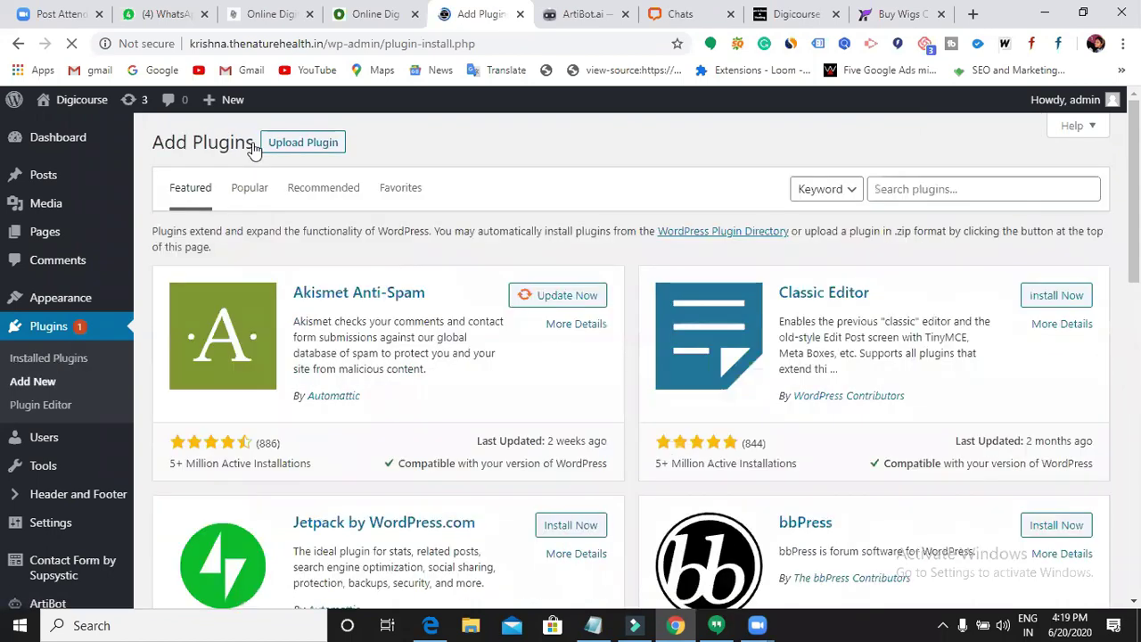
{"action": "left_click", "coordinate": [936, 190]}
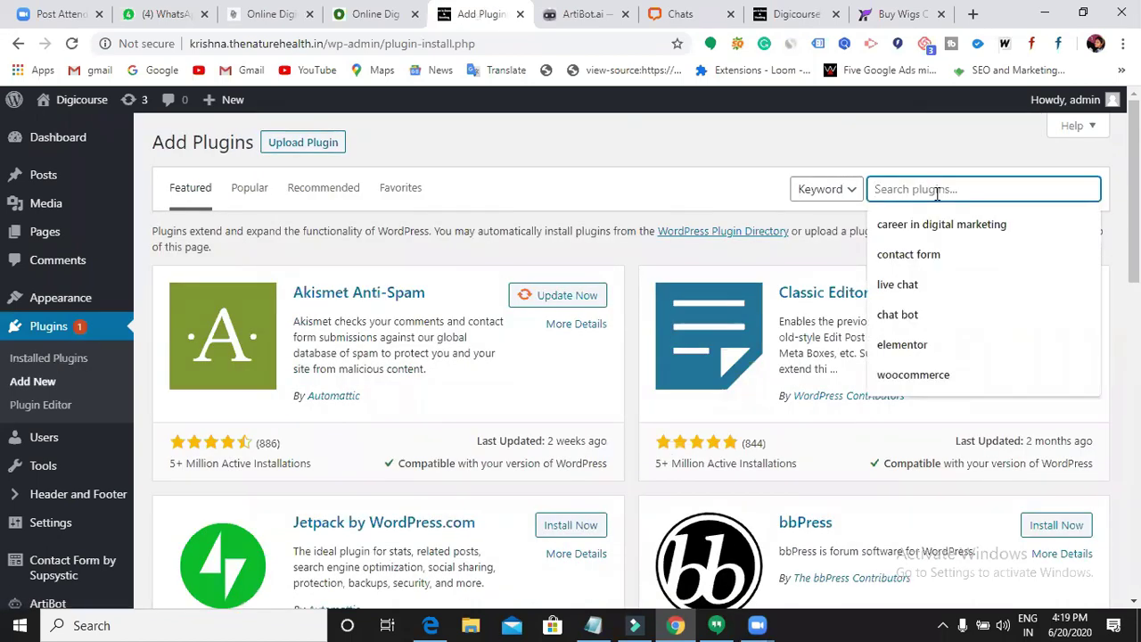
{"action": "type", "text": "poop up"}
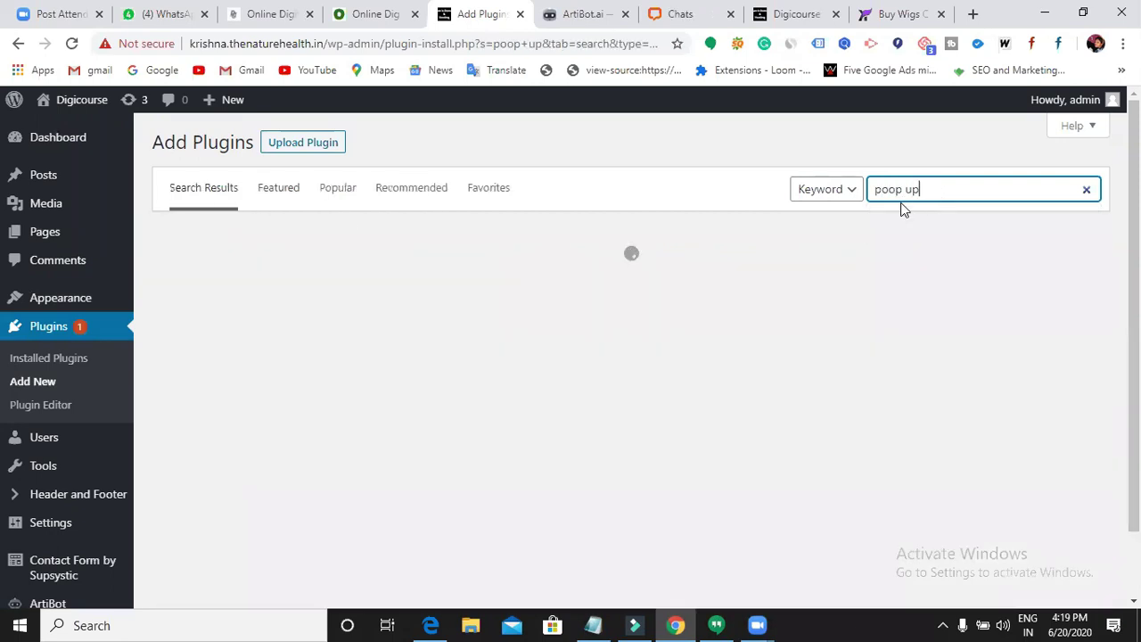
{"action": "double_click", "coordinate": [897, 188]}
{"action": "type", "text": "pop"}
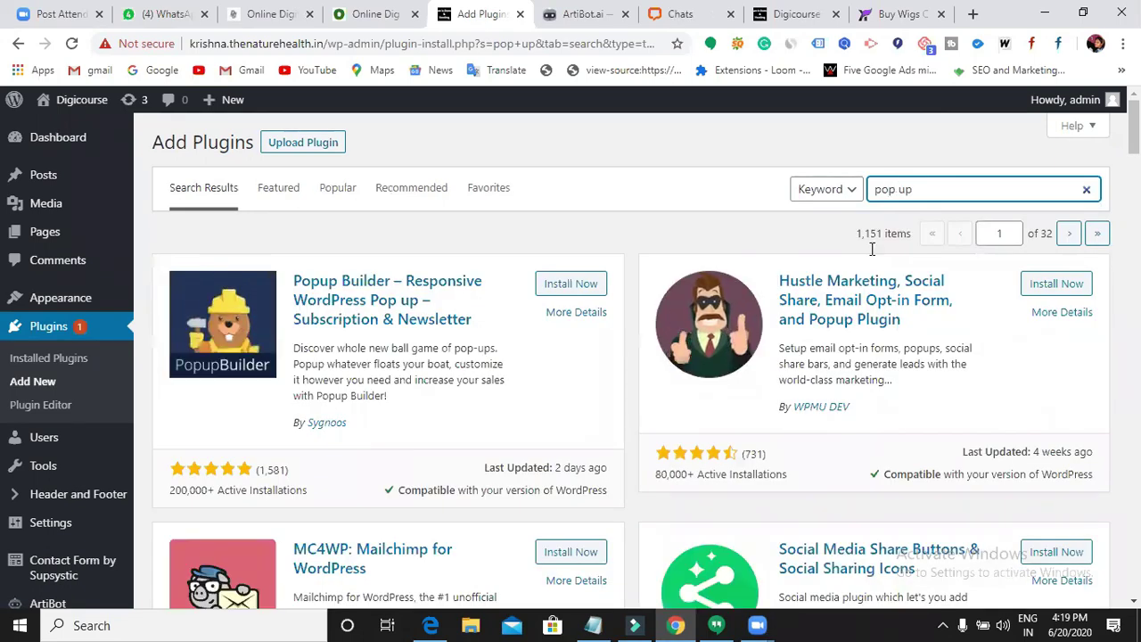
{"action": "scroll", "coordinate": [859, 302], "scroll_direction": "down", "scroll_amount": 2}
{"action": "scroll", "coordinate": [859, 302], "scroll_direction": "down", "scroll_amount": 5}
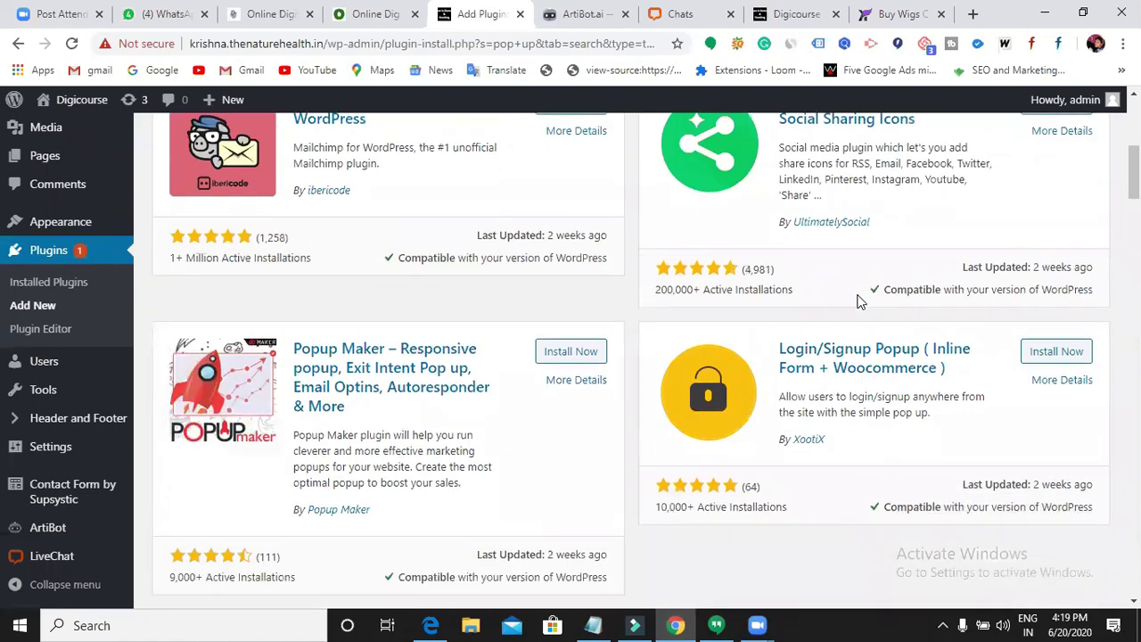
{"action": "scroll", "coordinate": [859, 302], "scroll_direction": "down", "scroll_amount": 2}
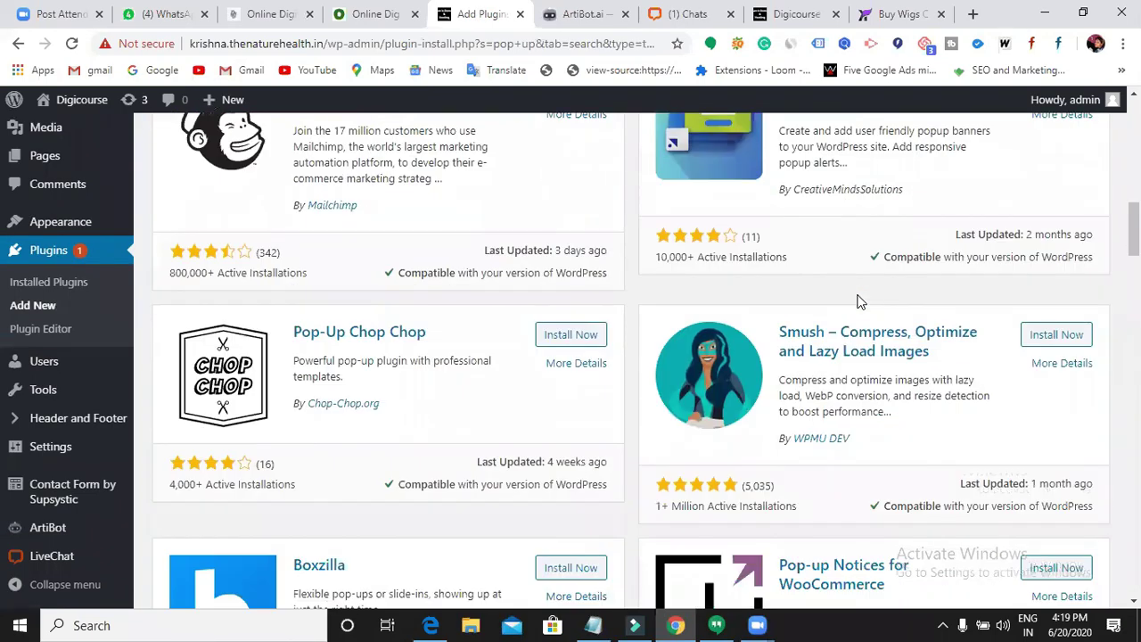
{"action": "scroll", "coordinate": [859, 301], "scroll_direction": "down", "scroll_amount": 5}
{"action": "scroll", "coordinate": [859, 303], "scroll_direction": "down", "scroll_amount": 5}
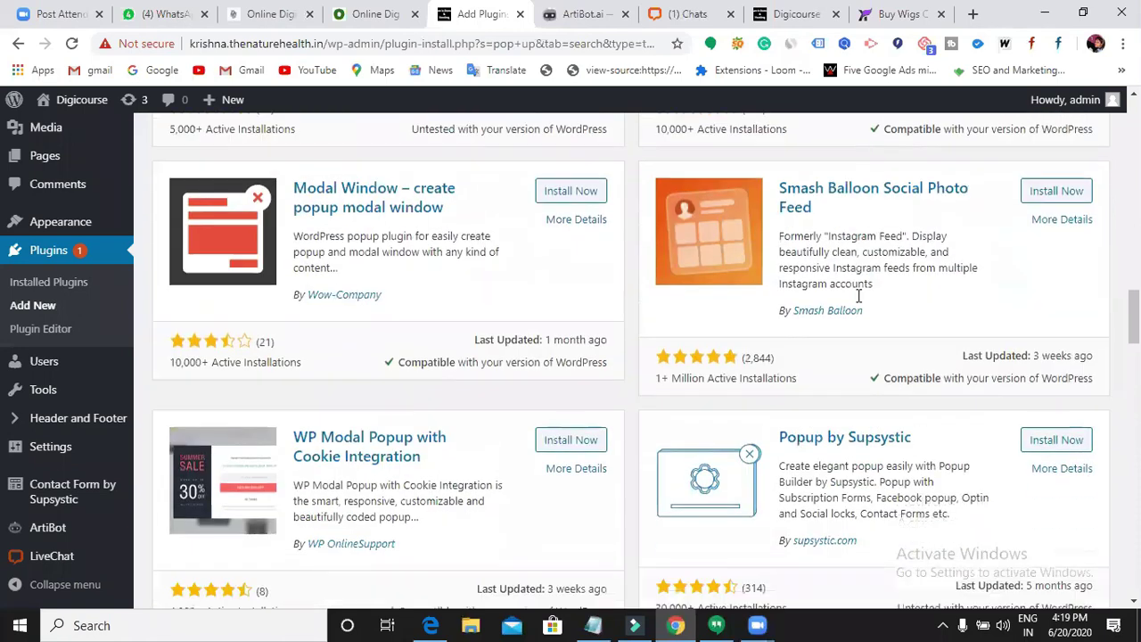
{"action": "scroll", "coordinate": [859, 299], "scroll_direction": "down", "scroll_amount": 2}
- Install Popup by Supsystic and start activating it
{"action": "left_click", "coordinate": [1073, 304]}
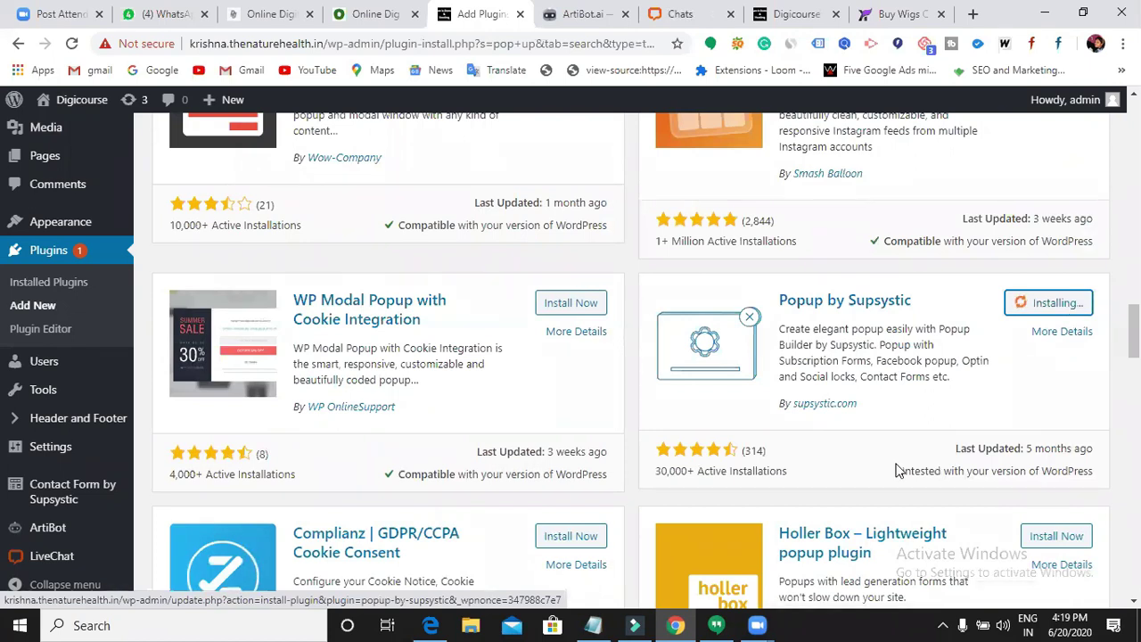
{"action": "scroll", "coordinate": [897, 462], "scroll_direction": "down", "scroll_amount": 4}
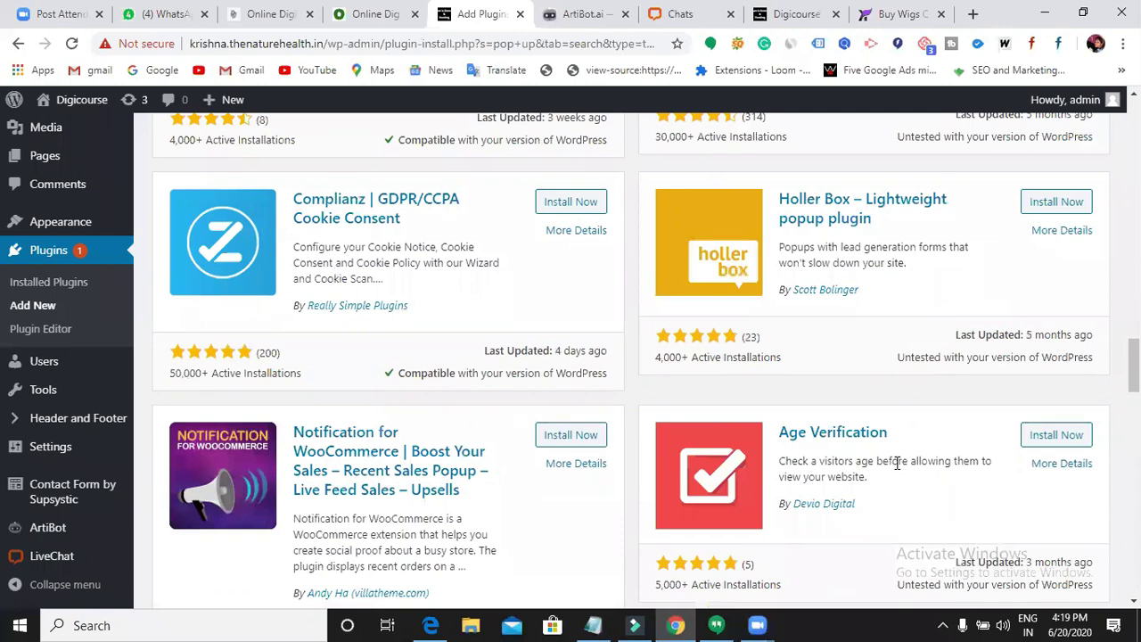
{"action": "scroll", "coordinate": [709, 466], "scroll_direction": "down", "scroll_amount": 2}
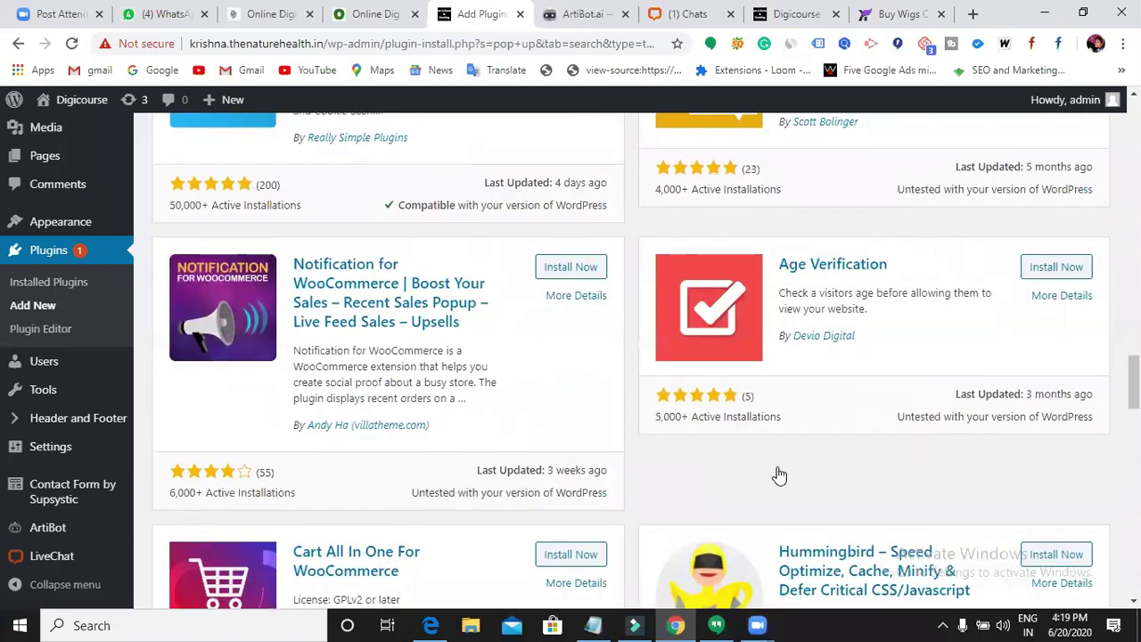
{"action": "scroll", "coordinate": [863, 463], "scroll_direction": "up", "scroll_amount": 6}
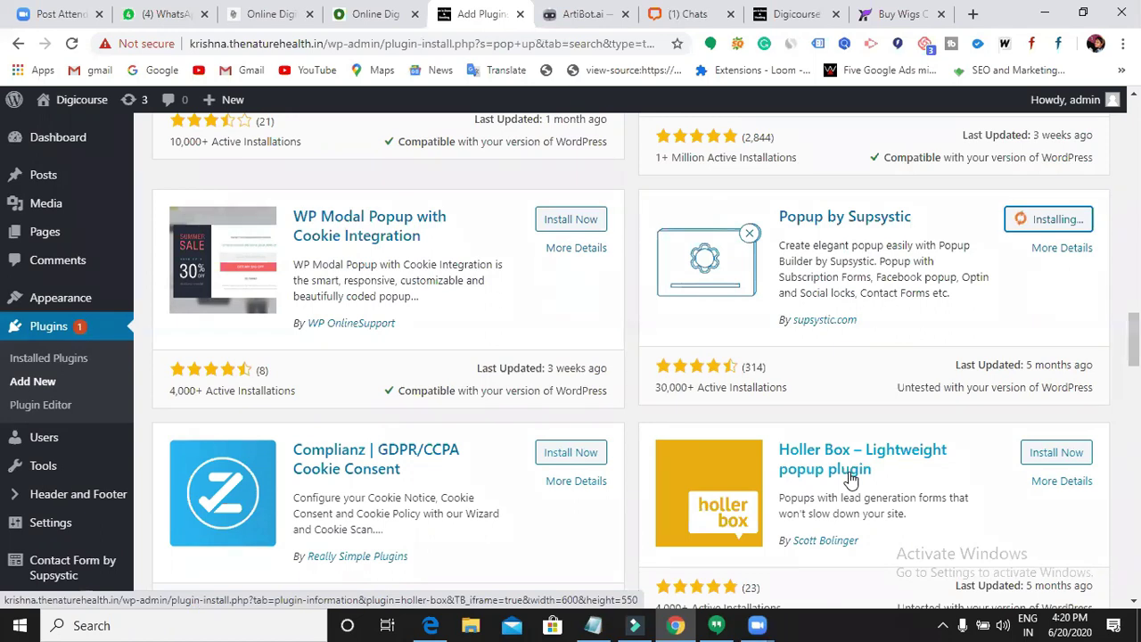
{"action": "left_click", "coordinate": [1064, 221]}
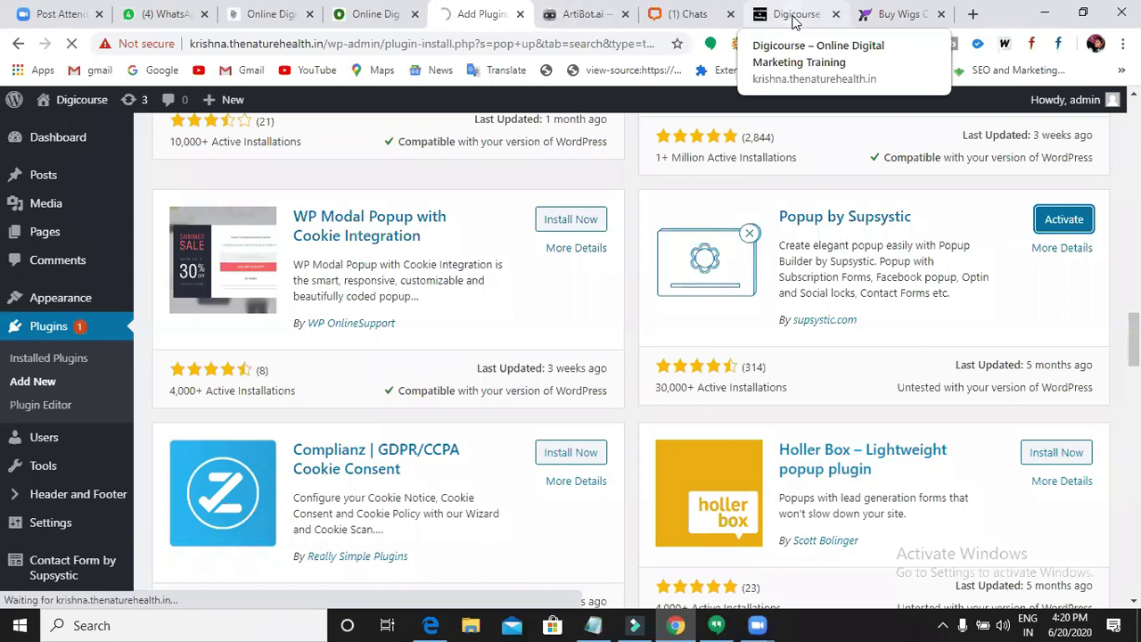
- Close the ArtiBot chat panel on the Digicourse site and check the Wi-Fi status
{"action": "left_click", "coordinate": [796, 22]}
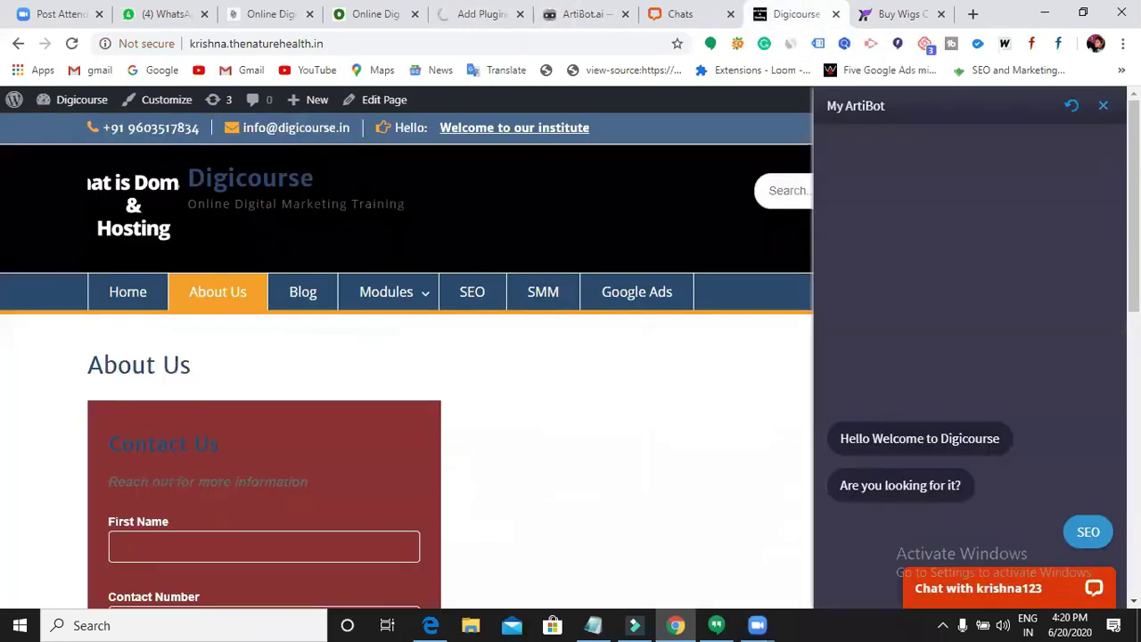
{"action": "left_click", "coordinate": [1104, 107]}
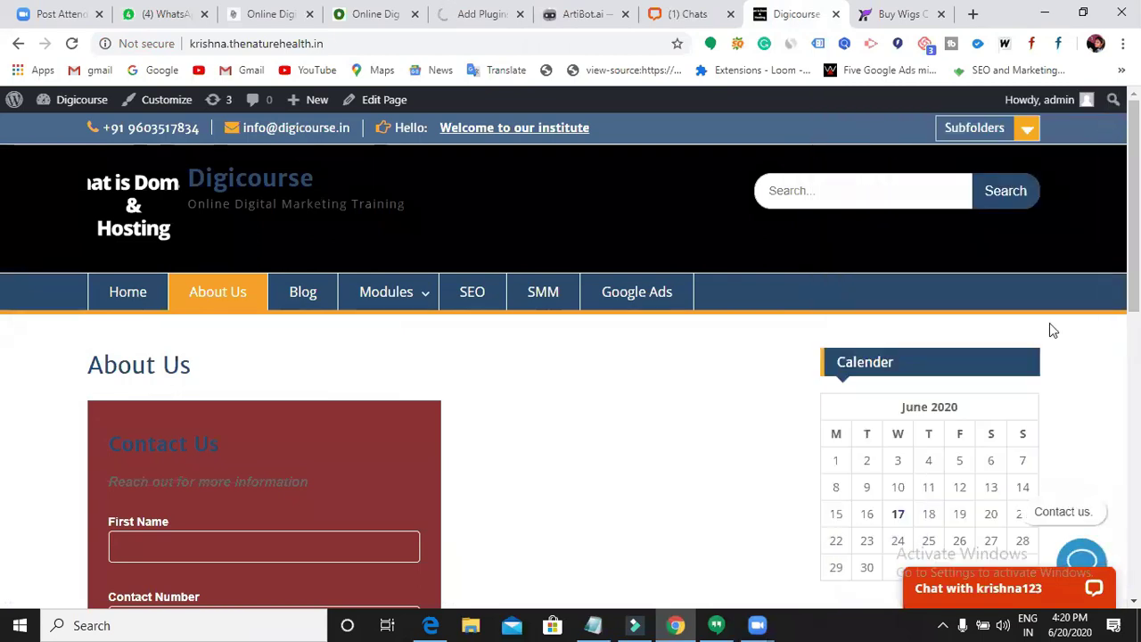
{"action": "left_click", "coordinate": [942, 624]}
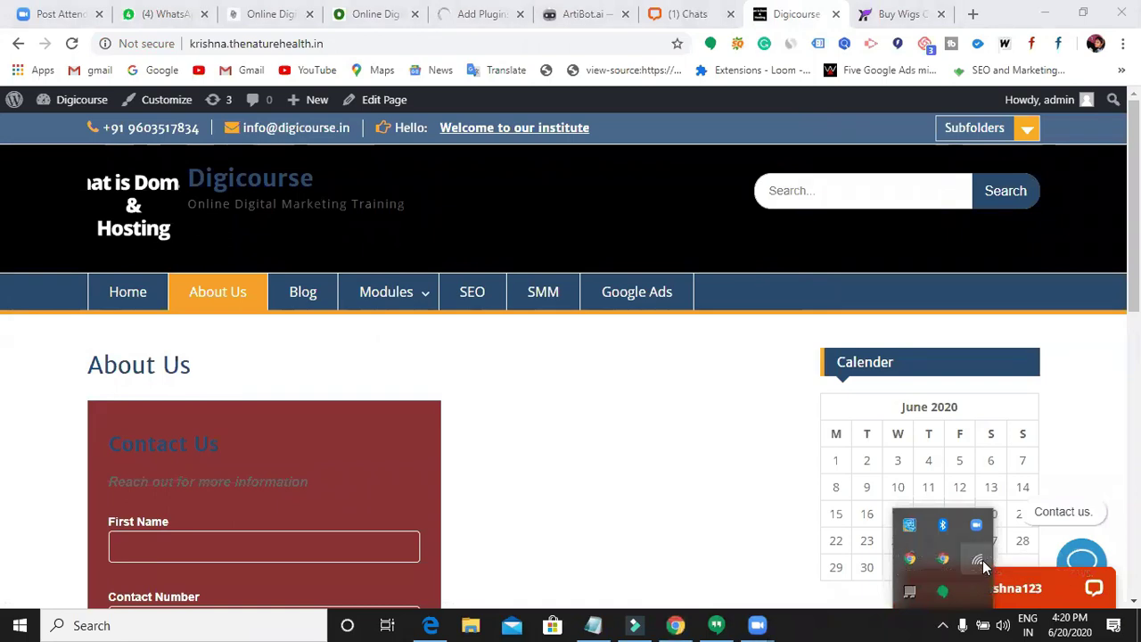
{"action": "left_click", "coordinate": [981, 564]}
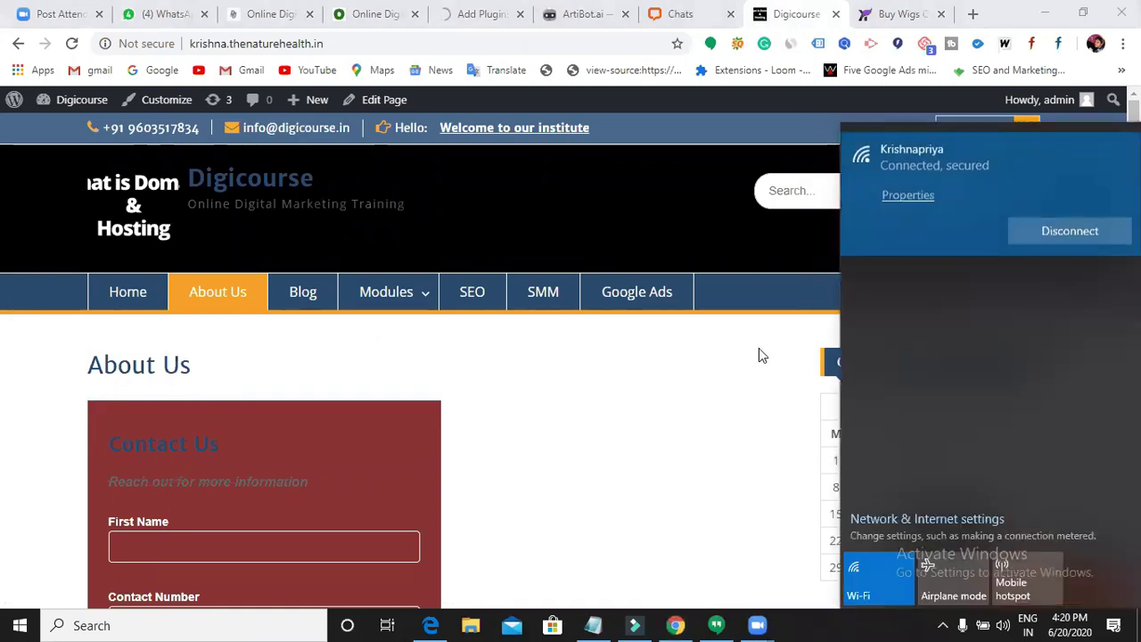
{"action": "left_click", "coordinate": [757, 356]}
- Select the site's web address and go back to the WordPress admin
{"action": "left_click", "coordinate": [972, 128]}
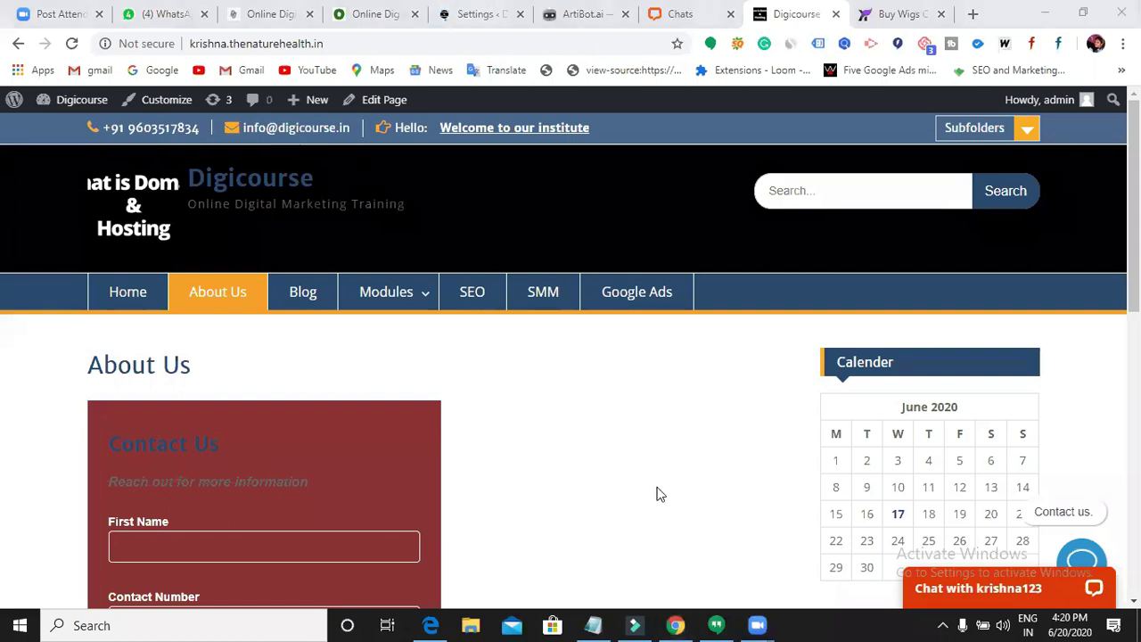
{"action": "double_click", "coordinate": [379, 41]}
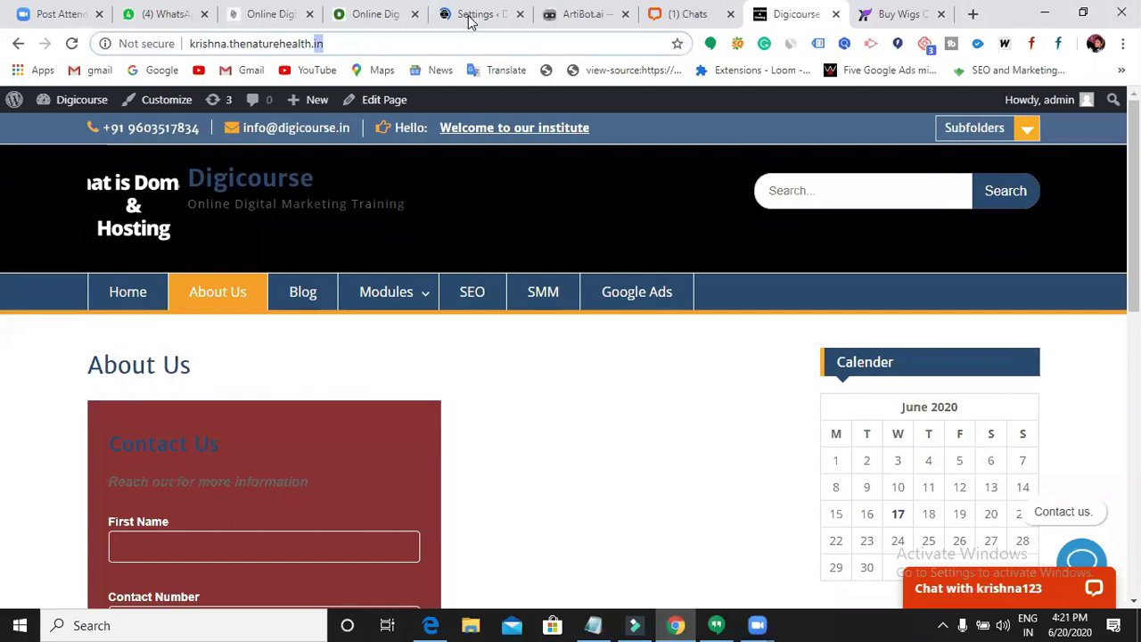
{"action": "left_click", "coordinate": [470, 22]}
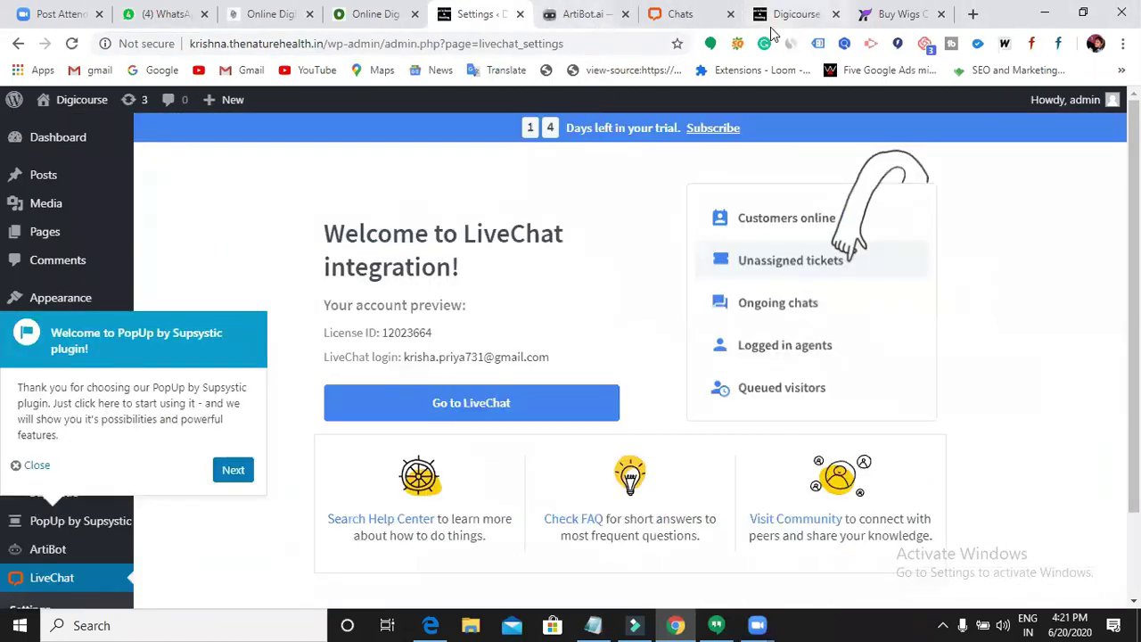
- Reload the Digicourse About Us page, scroll through it, and open then close the ArtiBot chat
{"action": "left_click", "coordinate": [778, 18]}
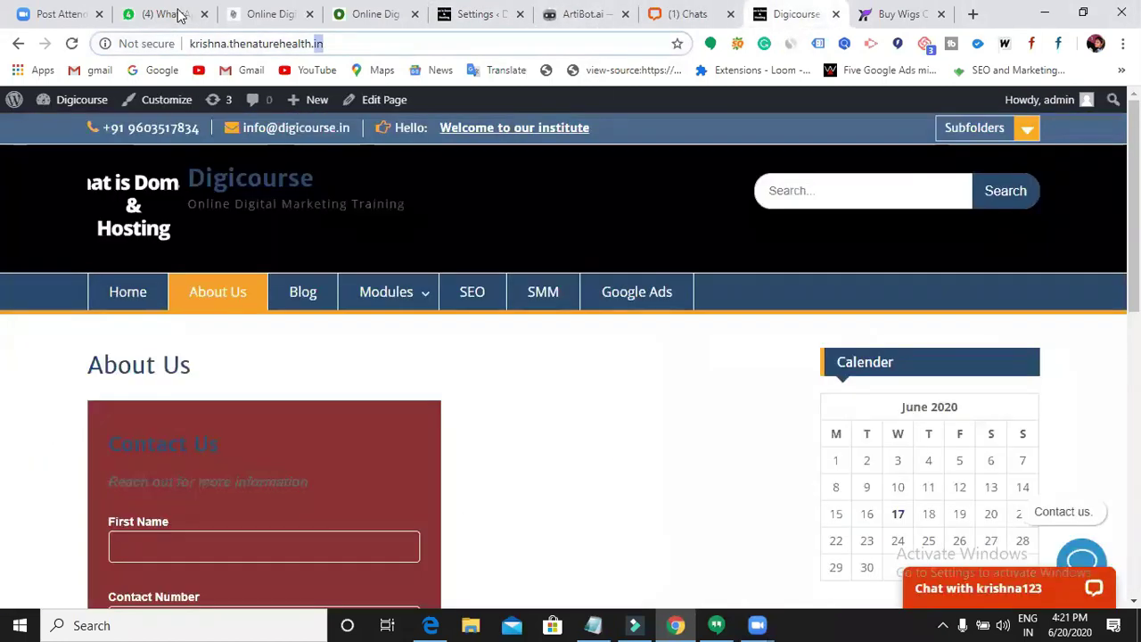
{"action": "left_click", "coordinate": [72, 44]}
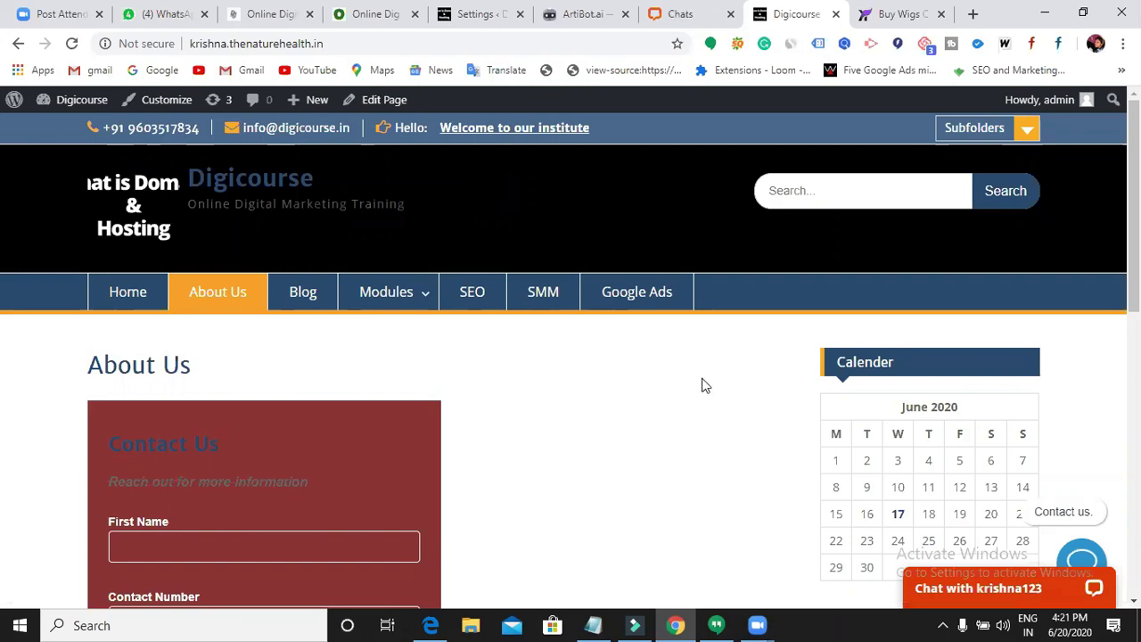
{"action": "scroll", "coordinate": [1063, 537], "scroll_direction": "down", "scroll_amount": 7}
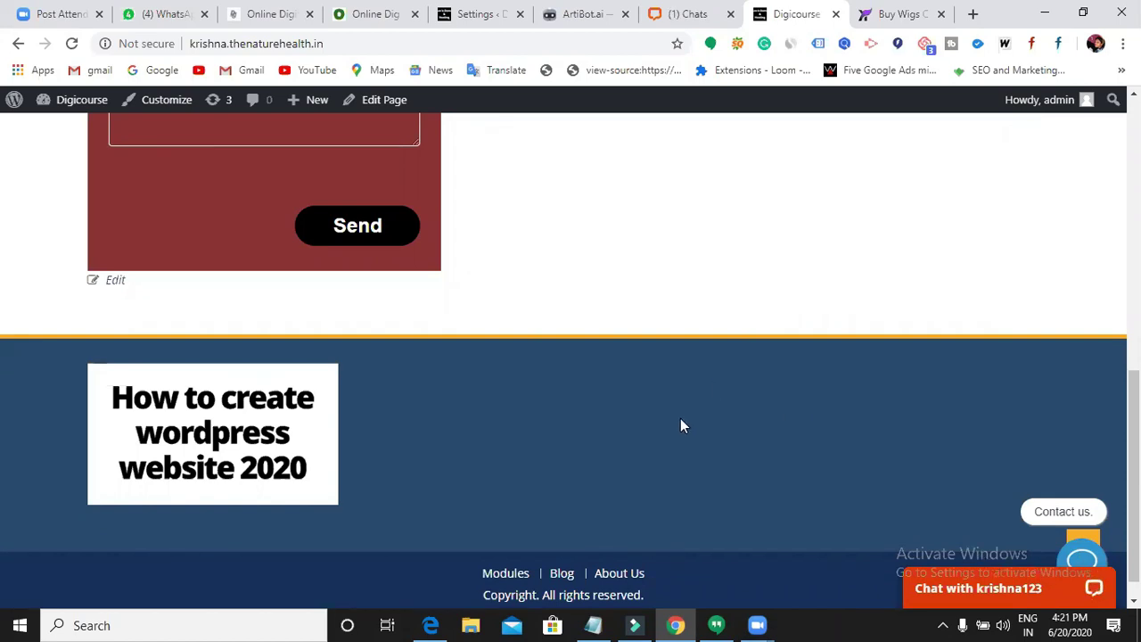
{"action": "scroll", "coordinate": [680, 418], "scroll_direction": "up", "scroll_amount": 3}
{"action": "scroll", "coordinate": [680, 418], "scroll_direction": "up", "scroll_amount": 5}
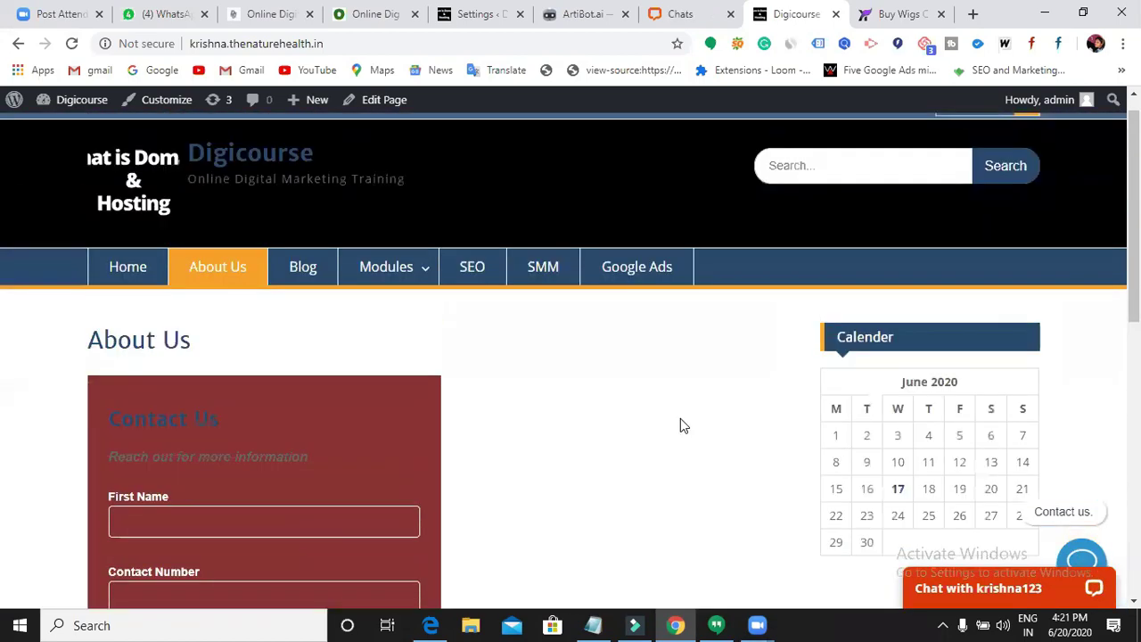
{"action": "left_click", "coordinate": [1081, 560]}
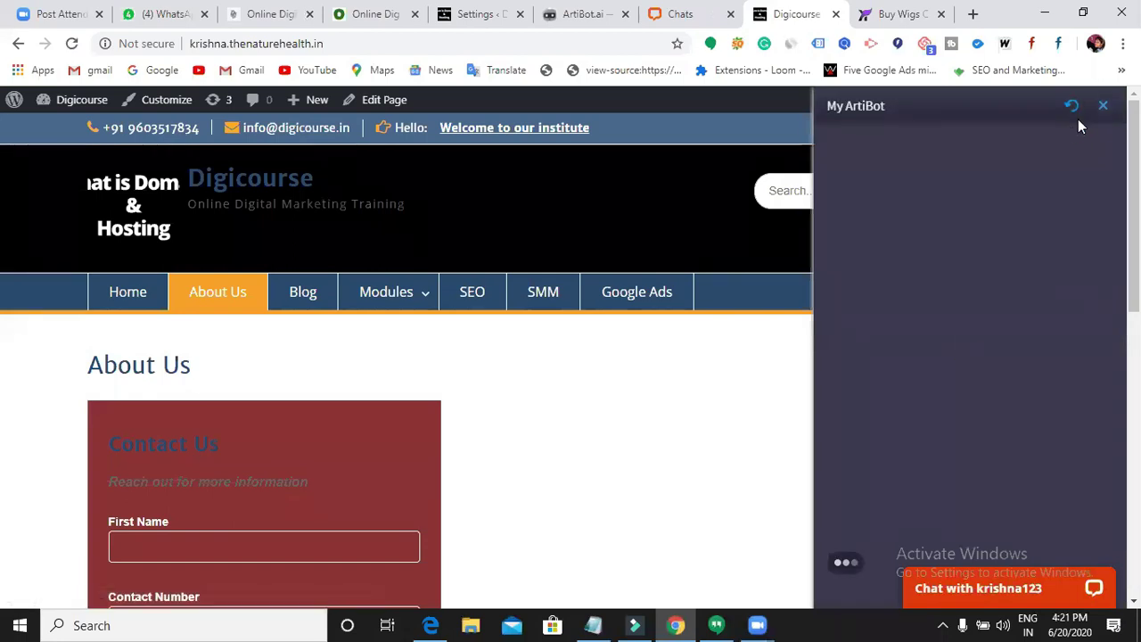
{"action": "left_click", "coordinate": [1105, 107]}
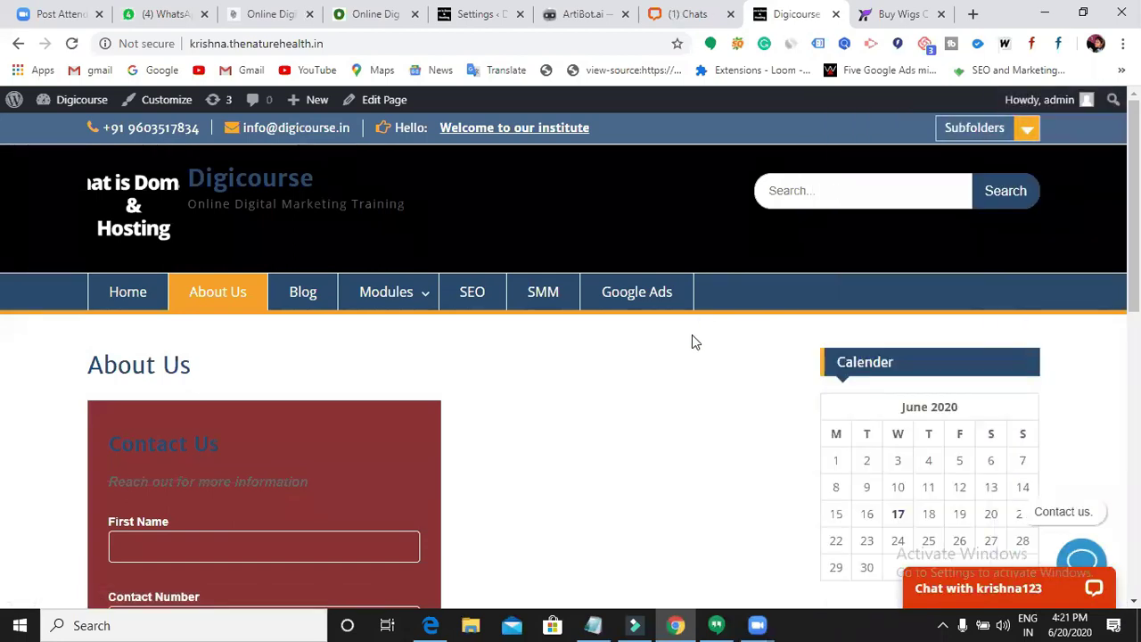
{"action": "scroll", "coordinate": [698, 351], "scroll_direction": "down", "scroll_amount": 10}
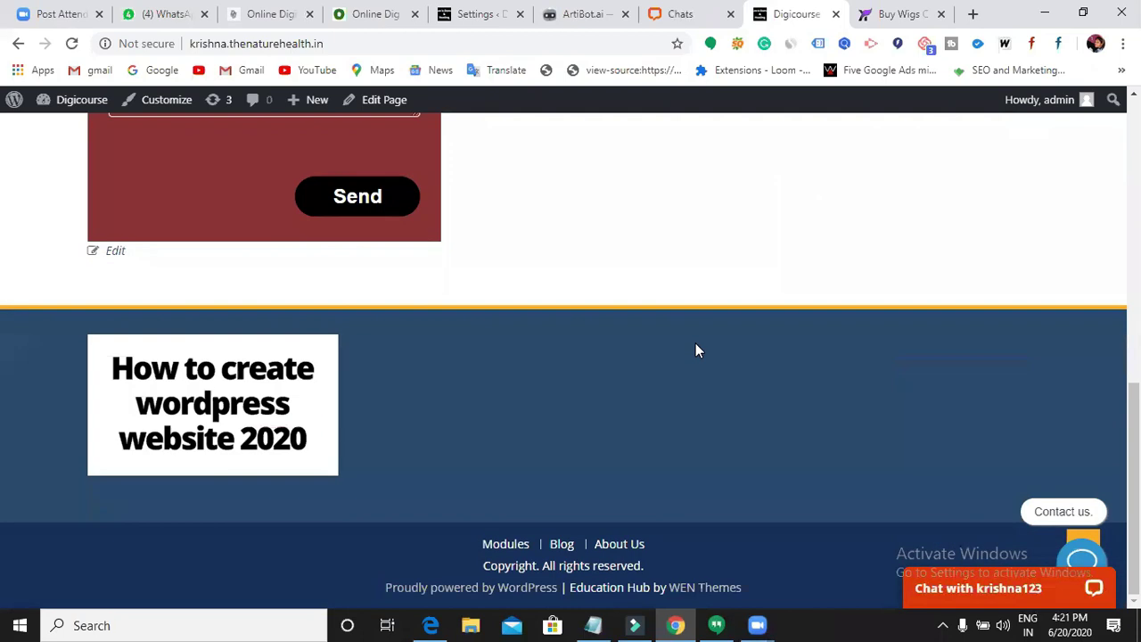
{"action": "scroll", "coordinate": [698, 350], "scroll_direction": "up", "scroll_amount": 10}
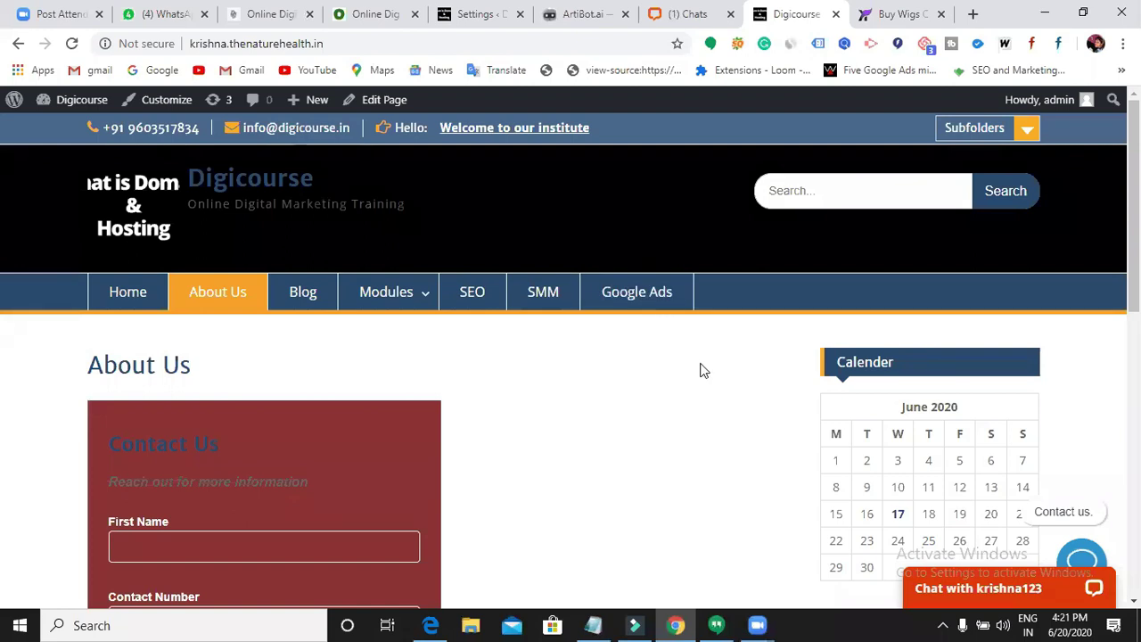
{"action": "scroll", "coordinate": [701, 370], "scroll_direction": "down", "scroll_amount": 5}
{"action": "scroll", "coordinate": [703, 370], "scroll_direction": "up", "scroll_amount": 5}
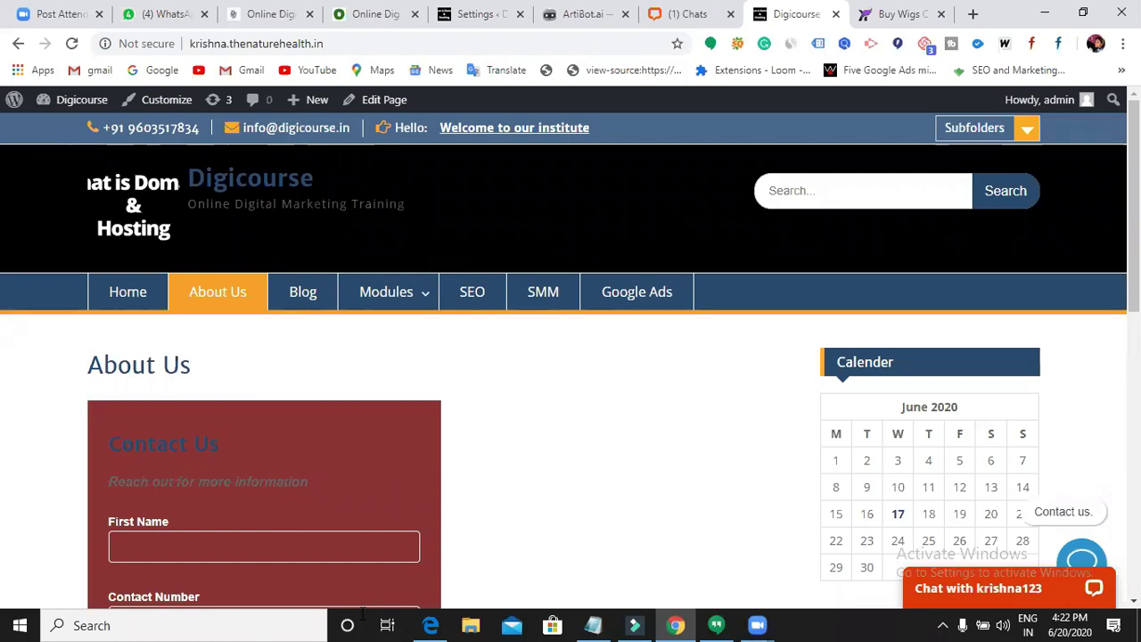
- Dismiss the Supsystic welcome notice and open Add New PopUp under PopUp by Supsystic
{"action": "left_click", "coordinate": [470, 25]}
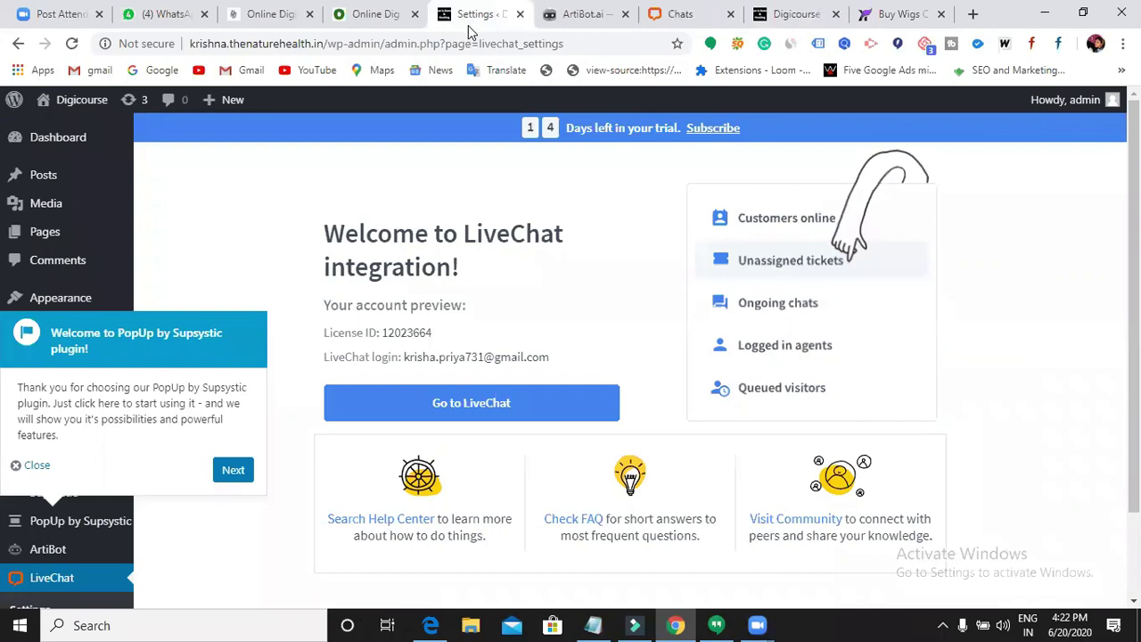
{"action": "left_click", "coordinate": [32, 465]}
{"action": "scroll", "coordinate": [28, 468], "scroll_direction": "down", "scroll_amount": 2}
{"action": "mouse_move", "coordinate": [78, 437]}
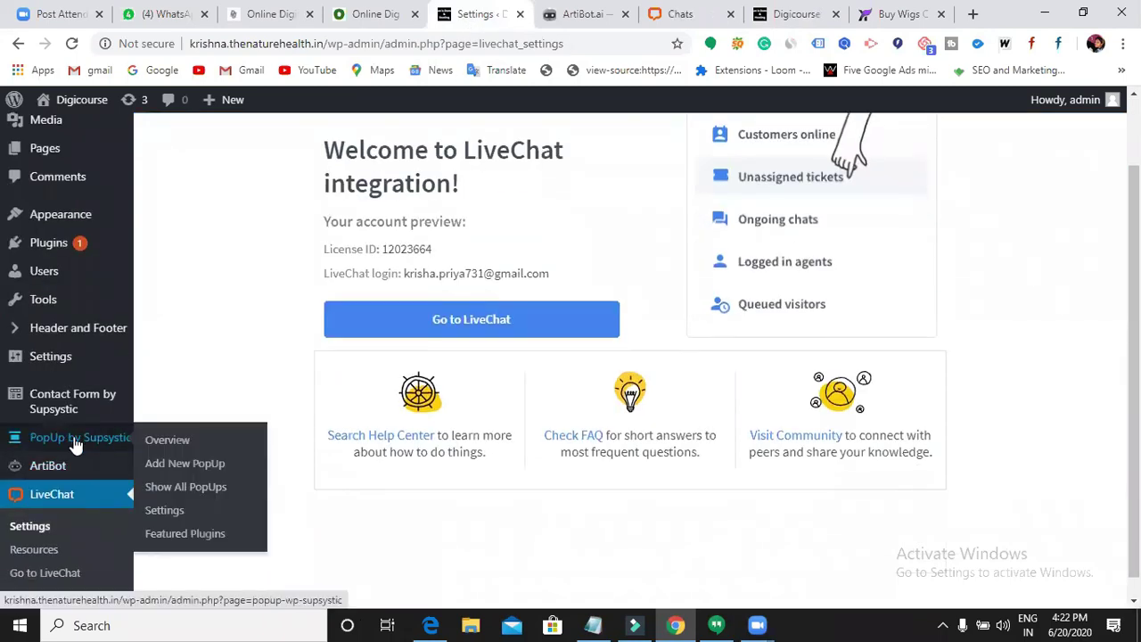
{"action": "left_click", "coordinate": [66, 442]}
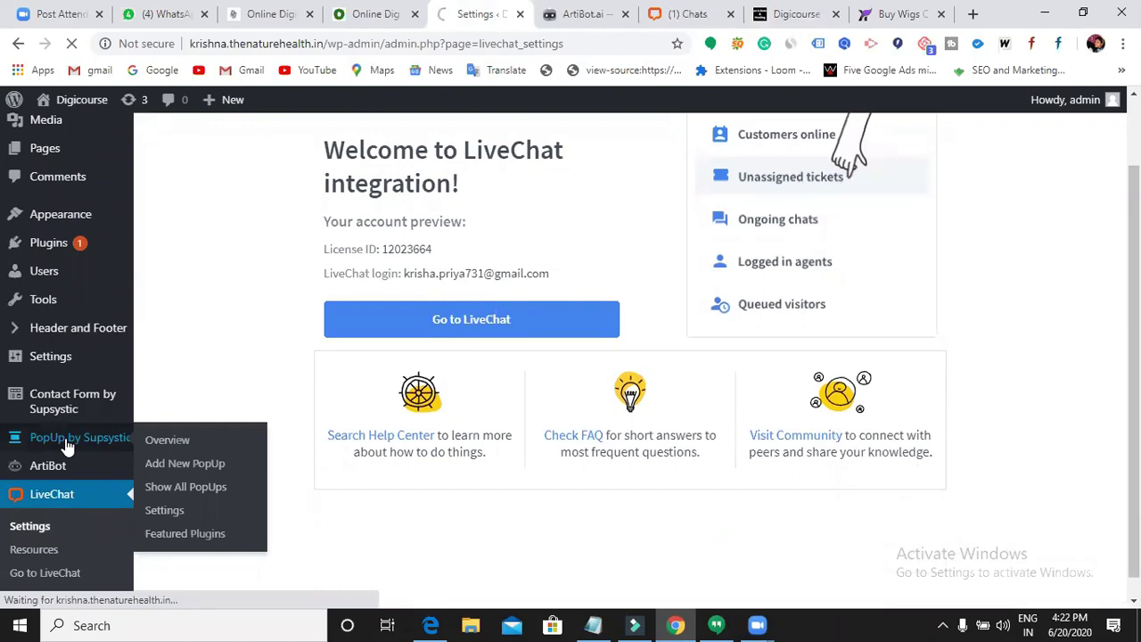
{"action": "left_click", "coordinate": [67, 446]}
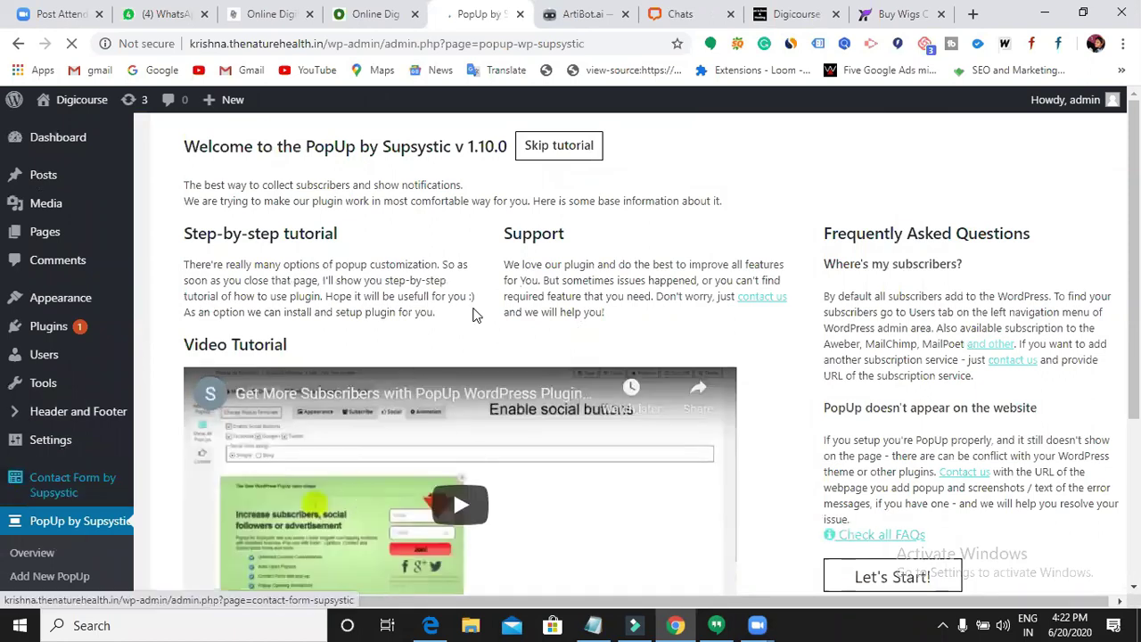
{"action": "scroll", "coordinate": [482, 500], "scroll_direction": "down", "scroll_amount": 3}
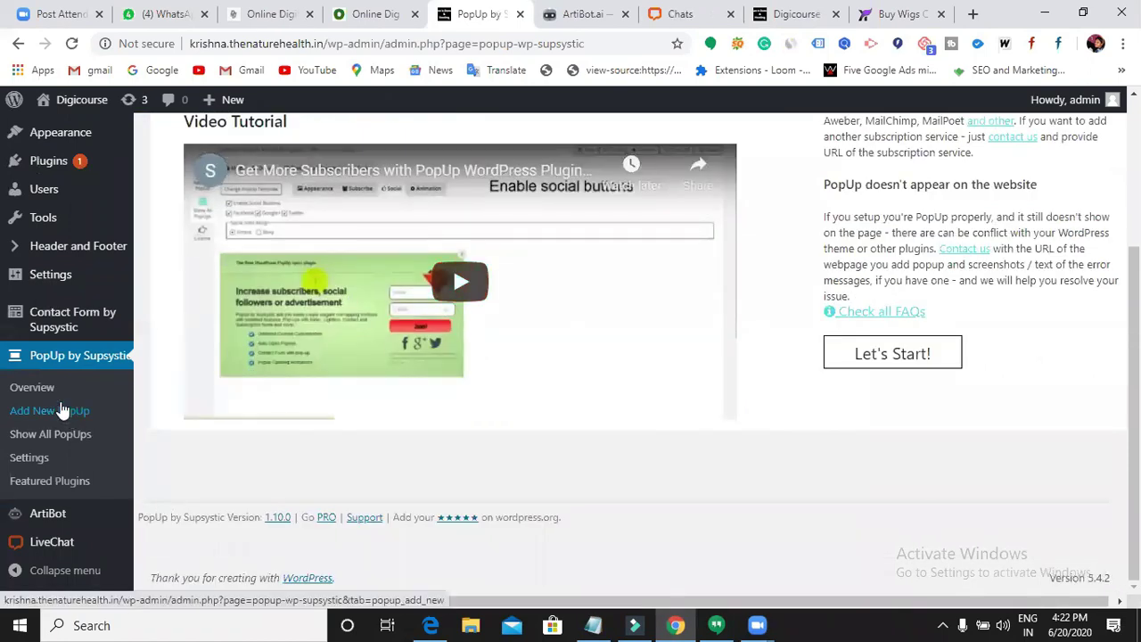
{"action": "left_click", "coordinate": [60, 410]}
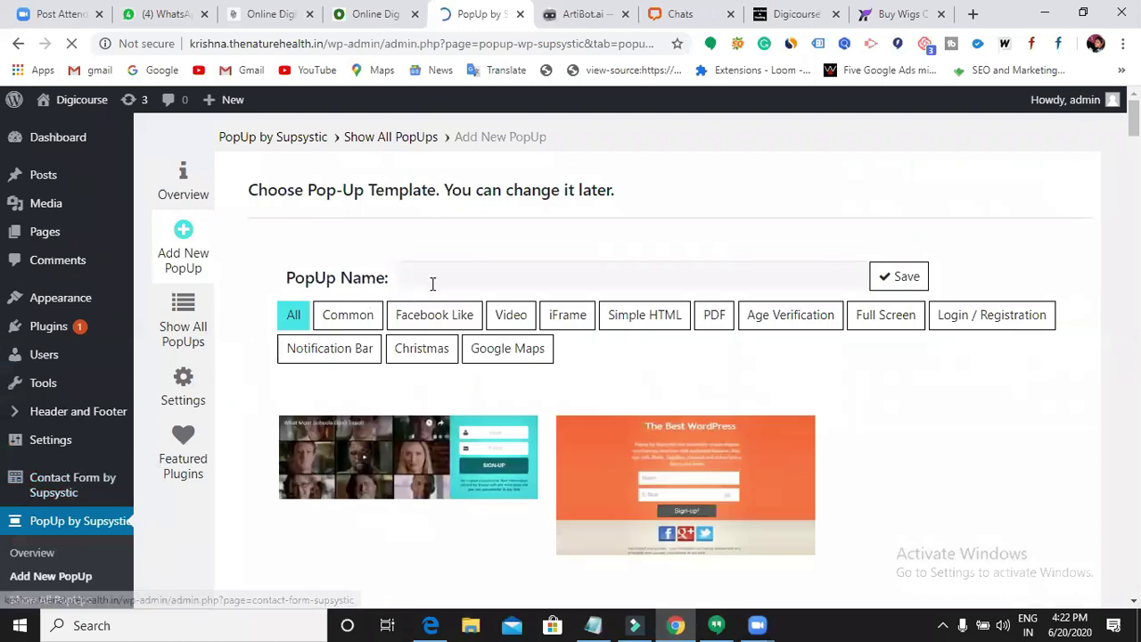
- Name the new popup '3pm' and scroll down through the template grid
{"action": "left_click", "coordinate": [432, 283]}
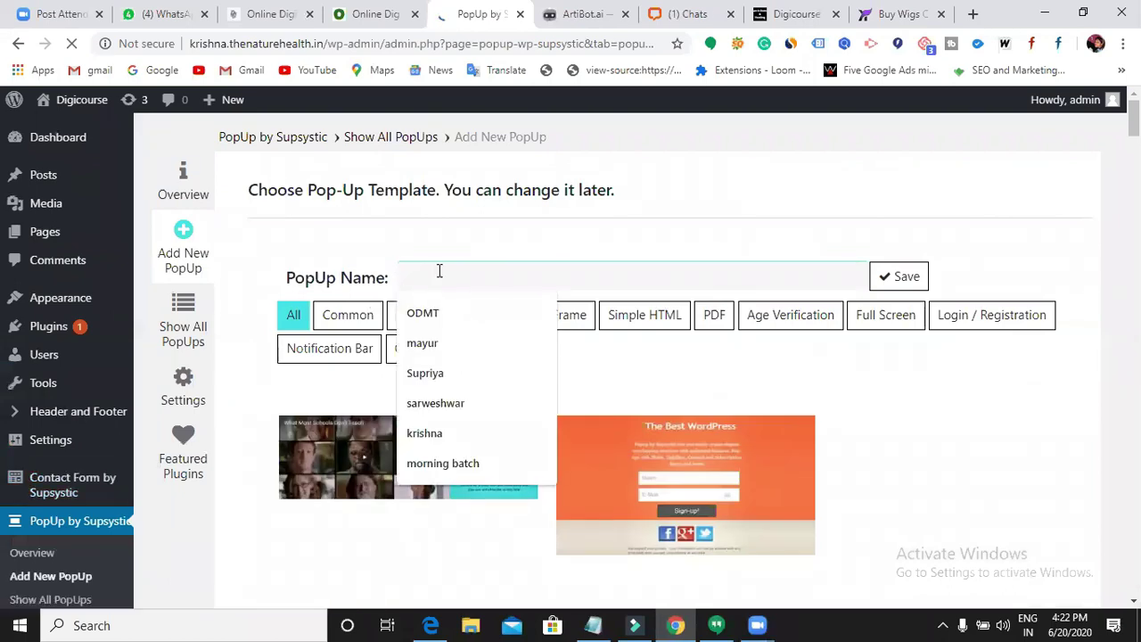
{"action": "type", "text": "3p"}
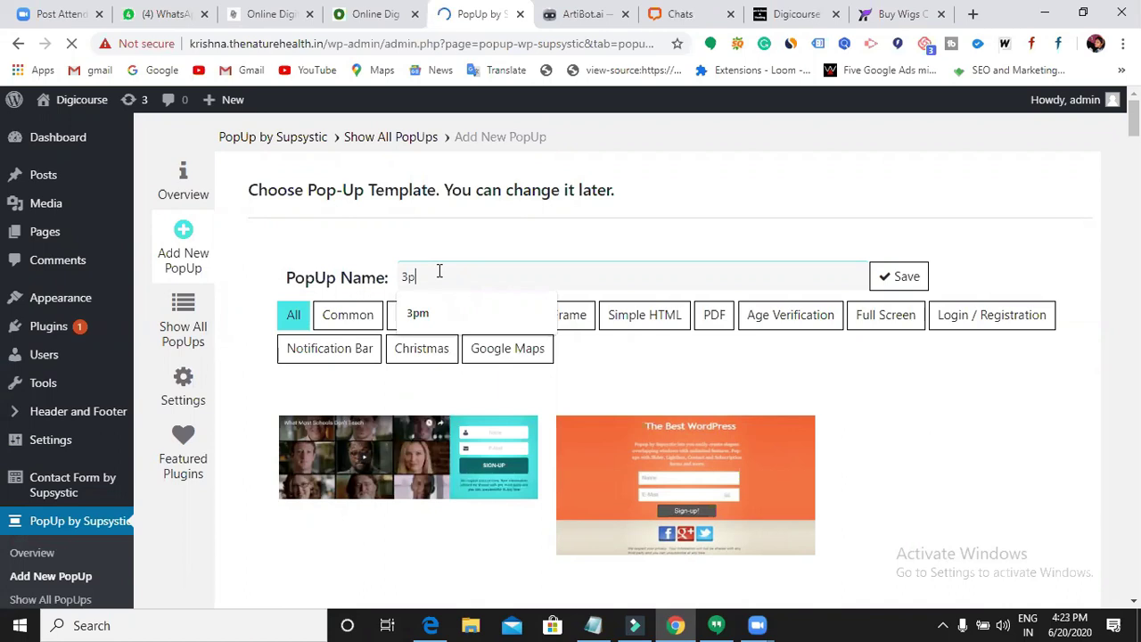
{"action": "type", "text": "m"}
{"action": "scroll", "coordinate": [518, 406], "scroll_direction": "down", "scroll_amount": 1}
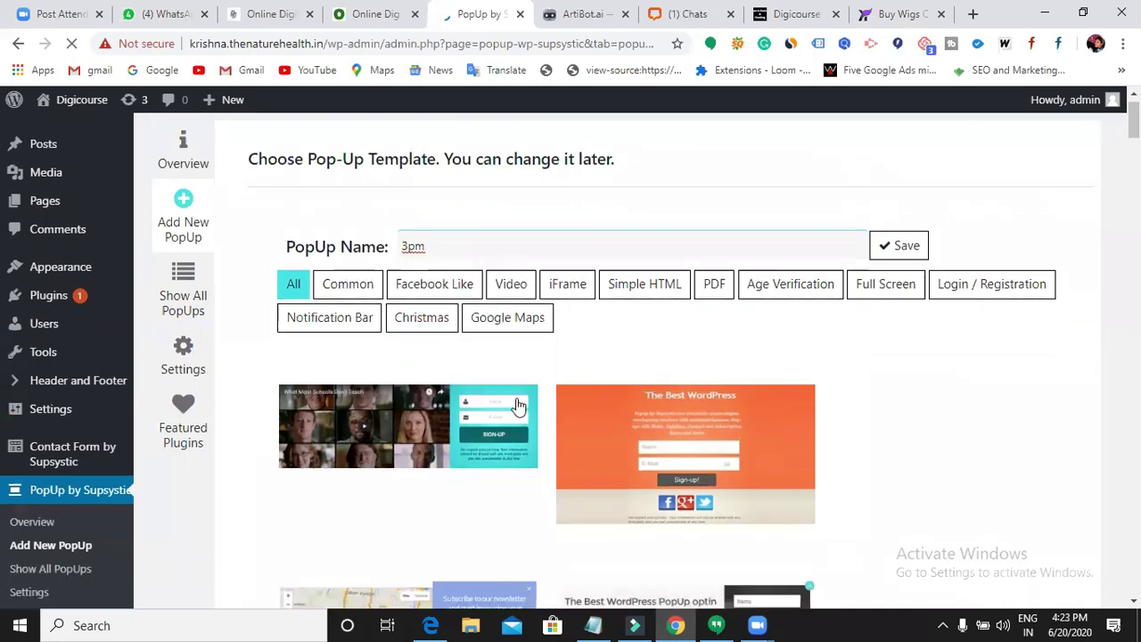
{"action": "scroll", "coordinate": [518, 406], "scroll_direction": "down", "scroll_amount": 5}
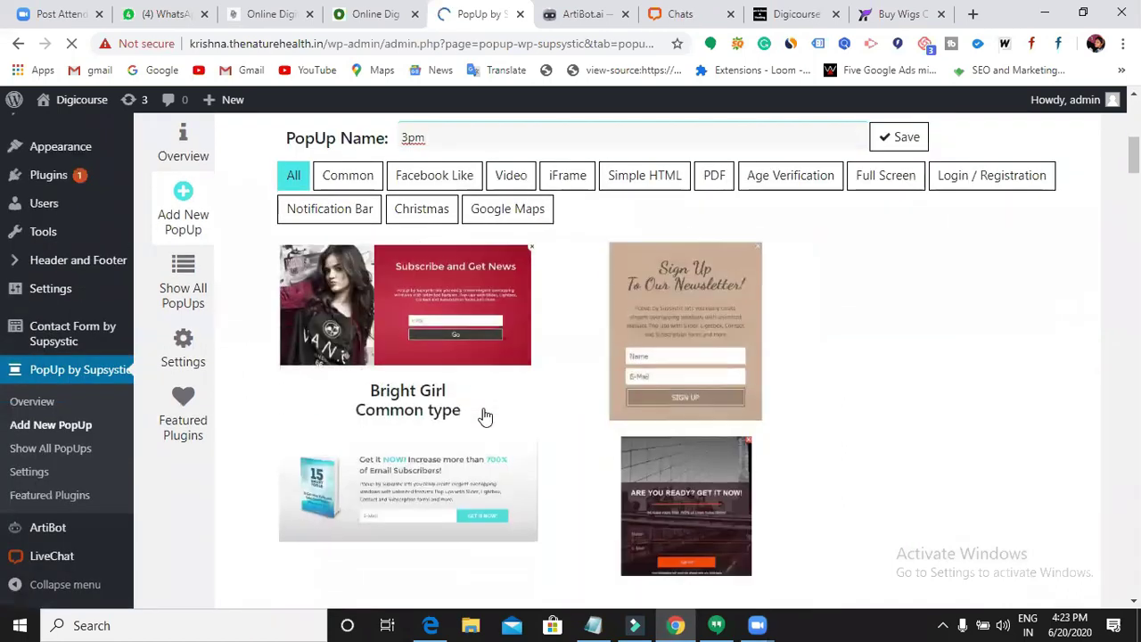
{"action": "scroll", "coordinate": [486, 417], "scroll_direction": "down", "scroll_amount": 10}
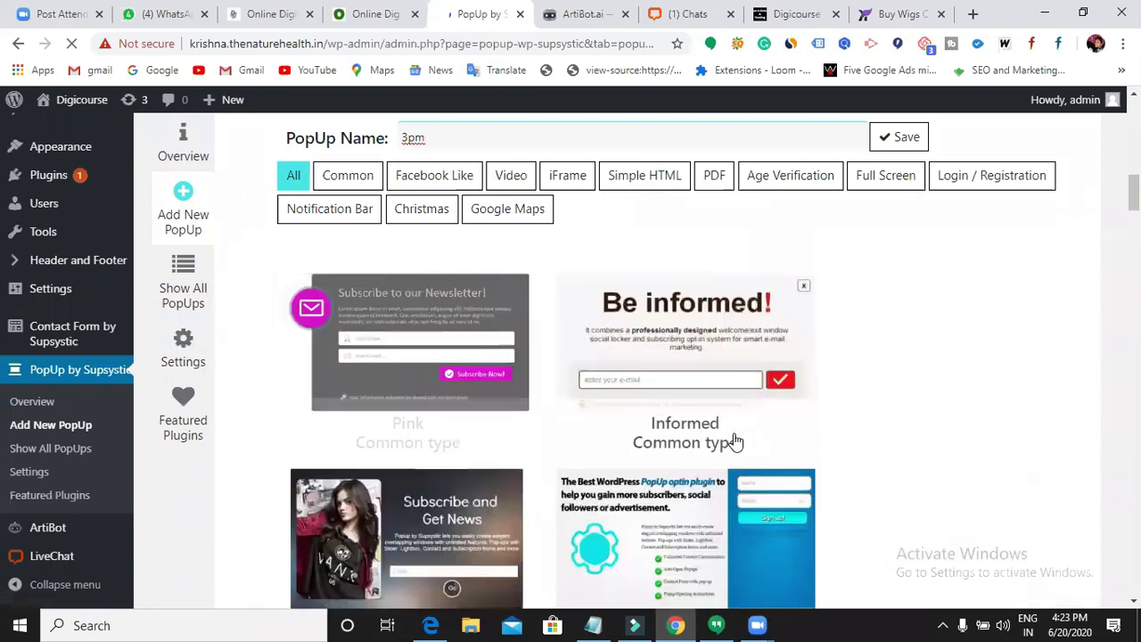
{"action": "scroll", "coordinate": [735, 442], "scroll_direction": "down", "scroll_amount": 10}
{"action": "scroll", "coordinate": [645, 426], "scroll_direction": "down", "scroll_amount": 10}
{"action": "scroll", "coordinate": [499, 433], "scroll_direction": "down", "scroll_amount": 10}
{"action": "scroll", "coordinate": [477, 385], "scroll_direction": "down", "scroll_amount": 10}
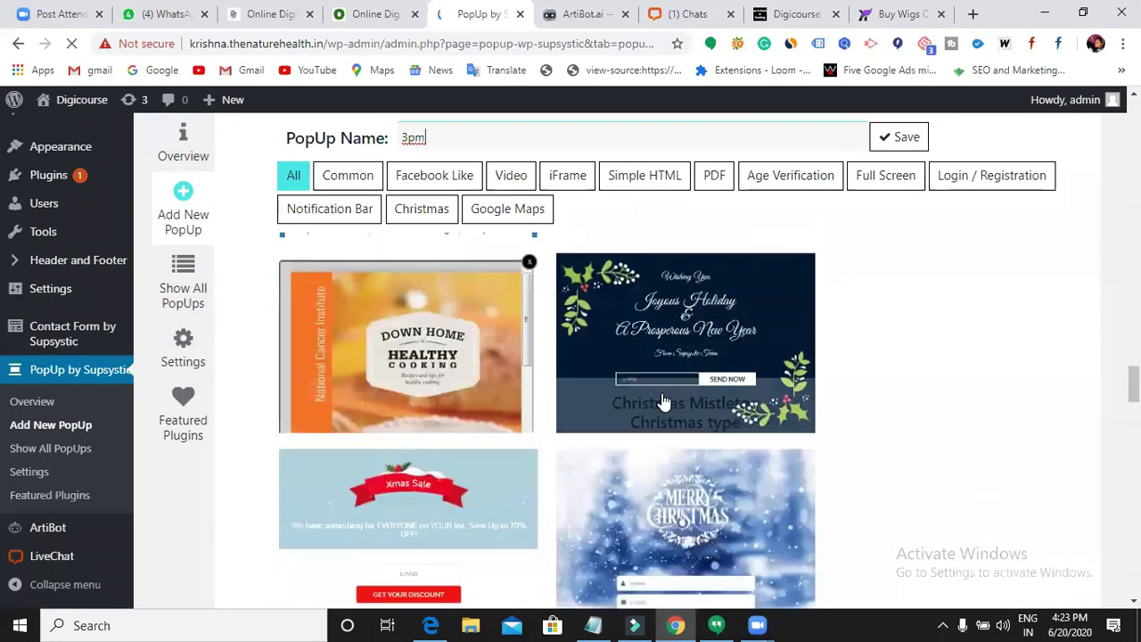
{"action": "scroll", "coordinate": [503, 440], "scroll_direction": "down", "scroll_amount": 10}
- Scroll back up the templates to the Layered Popup design
{"action": "scroll", "coordinate": [514, 448], "scroll_direction": "up", "scroll_amount": 15}
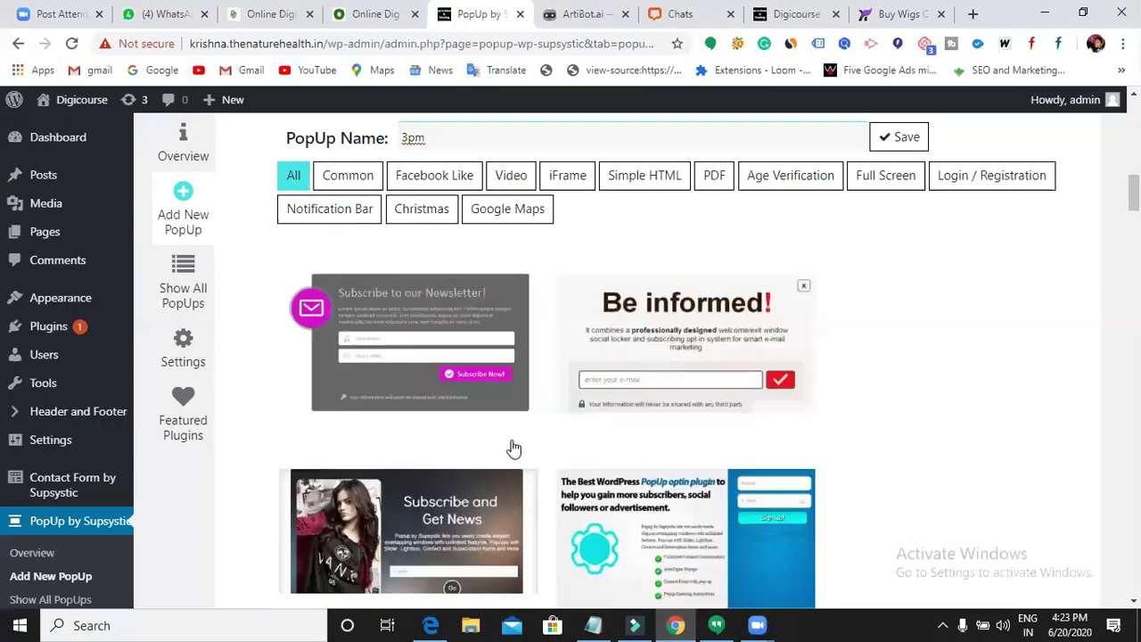
{"action": "scroll", "coordinate": [513, 448], "scroll_direction": "down", "scroll_amount": 5}
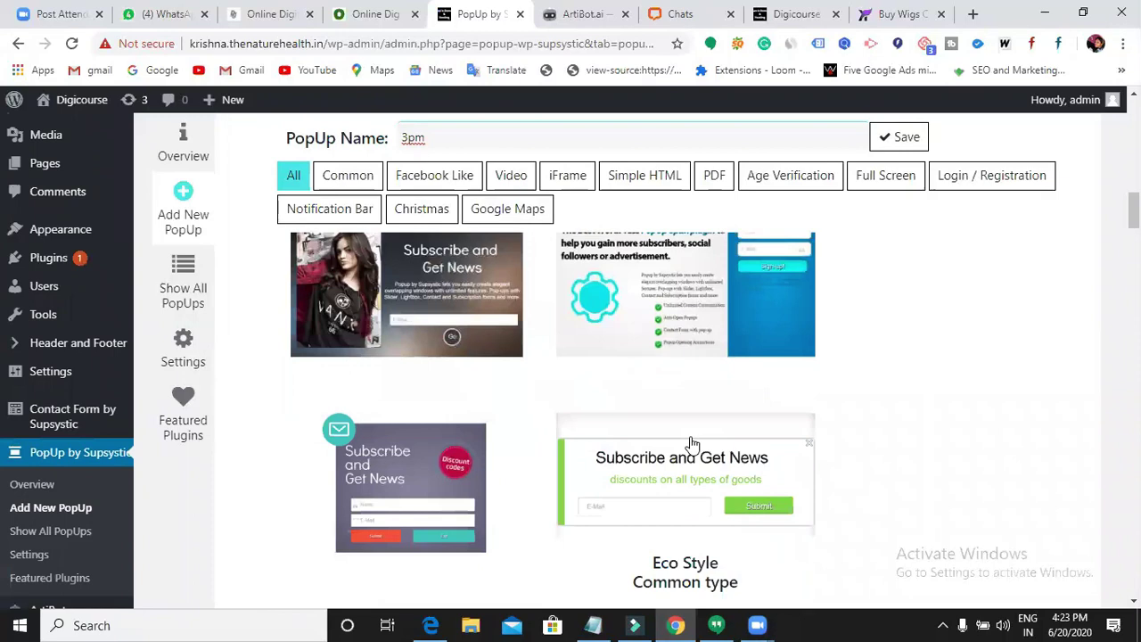
{"action": "scroll", "coordinate": [692, 444], "scroll_direction": "up", "scroll_amount": 5}
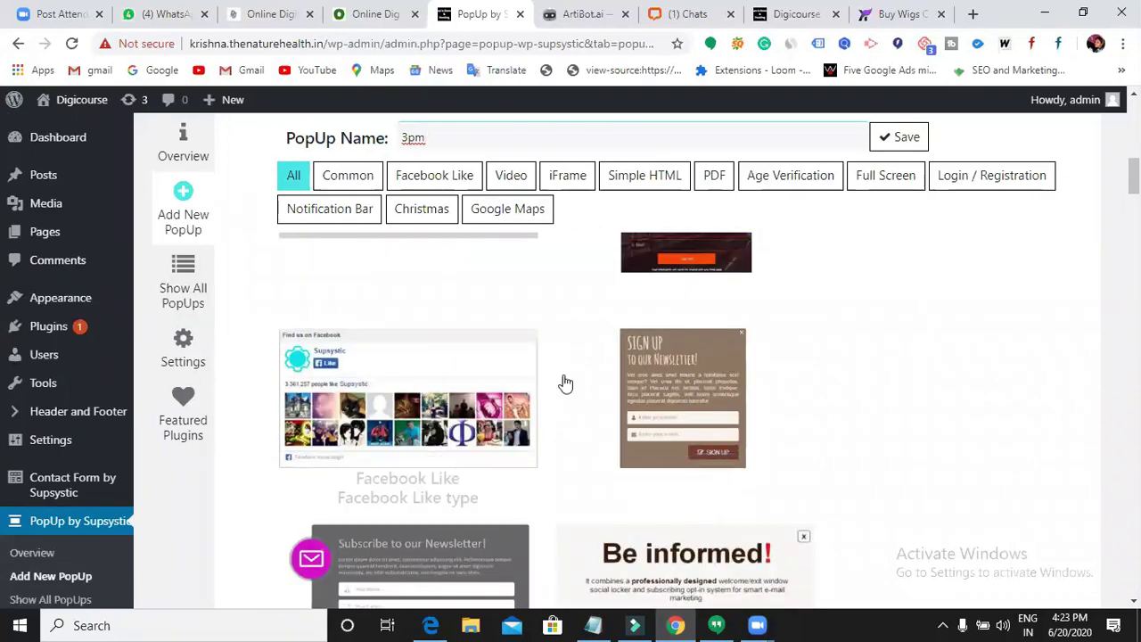
{"action": "scroll", "coordinate": [586, 446], "scroll_direction": "up", "scroll_amount": 3}
{"action": "scroll", "coordinate": [485, 472], "scroll_direction": "up", "scroll_amount": 5}
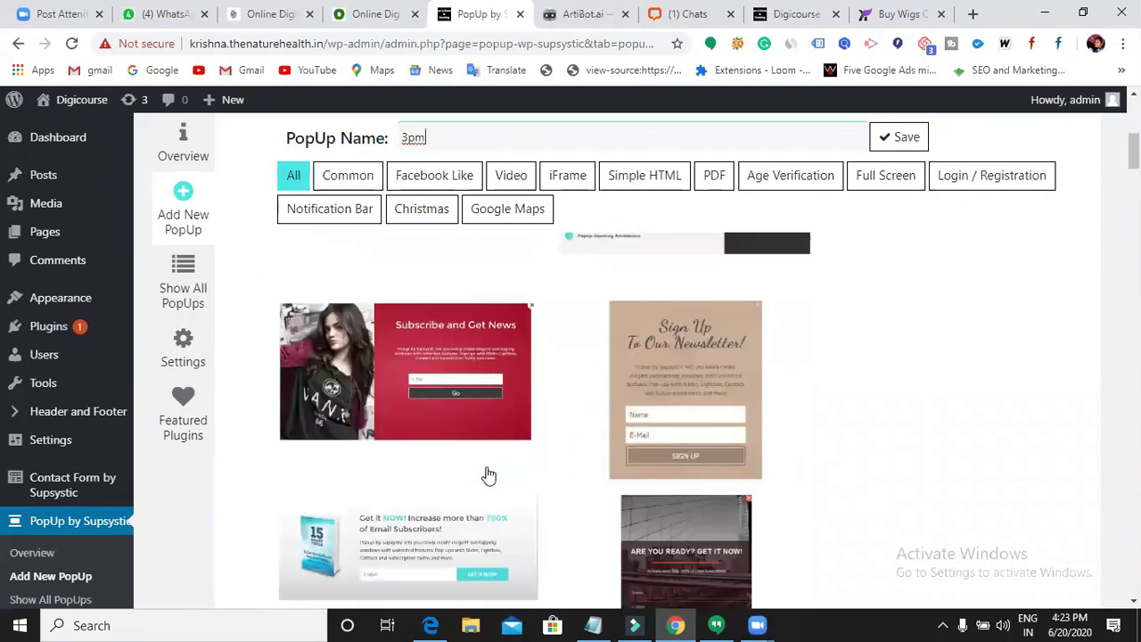
{"action": "scroll", "coordinate": [596, 458], "scroll_direction": "up", "scroll_amount": 5}
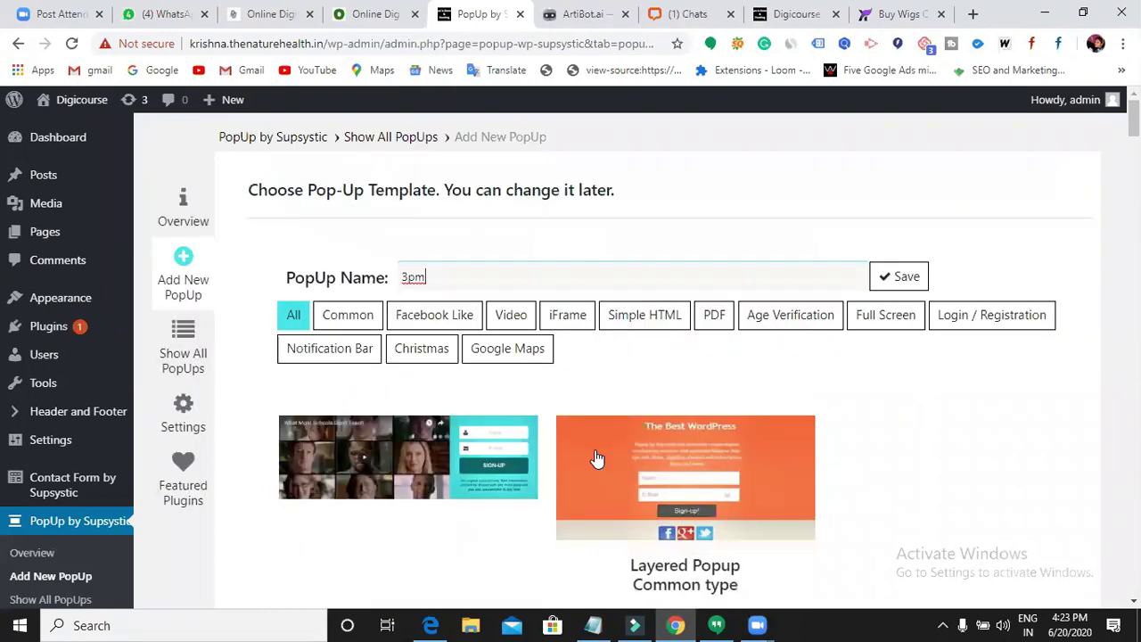
{"action": "scroll", "coordinate": [660, 473], "scroll_direction": "down", "scroll_amount": 2}
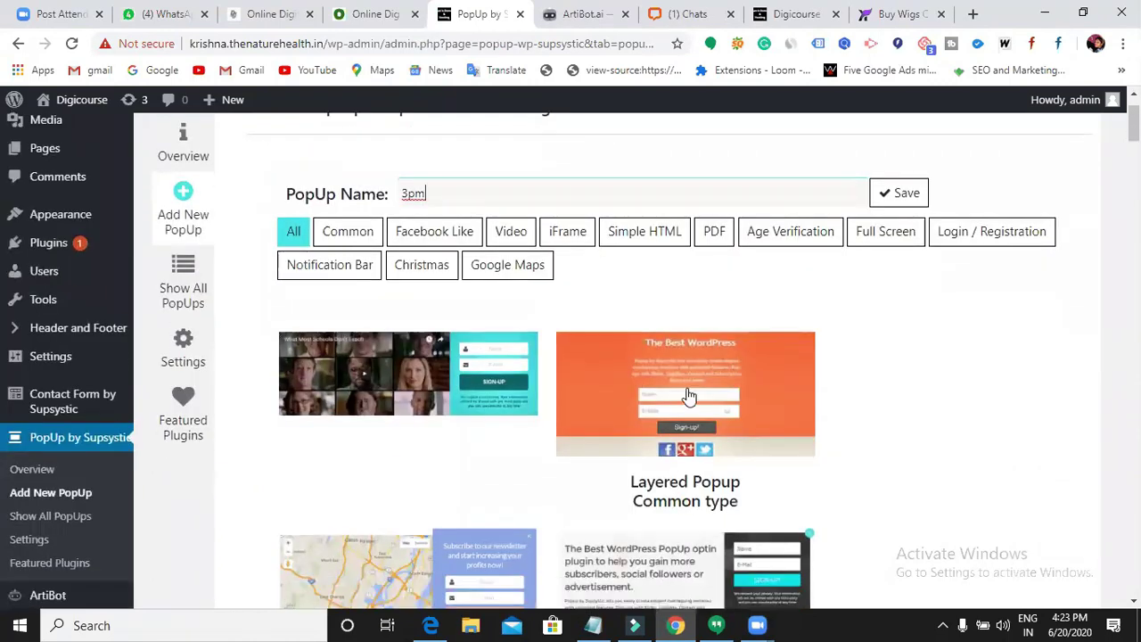
- Save the 3pm popup built on the Layered Popup template to reveal its Main settings
{"action": "left_click", "coordinate": [897, 203]}
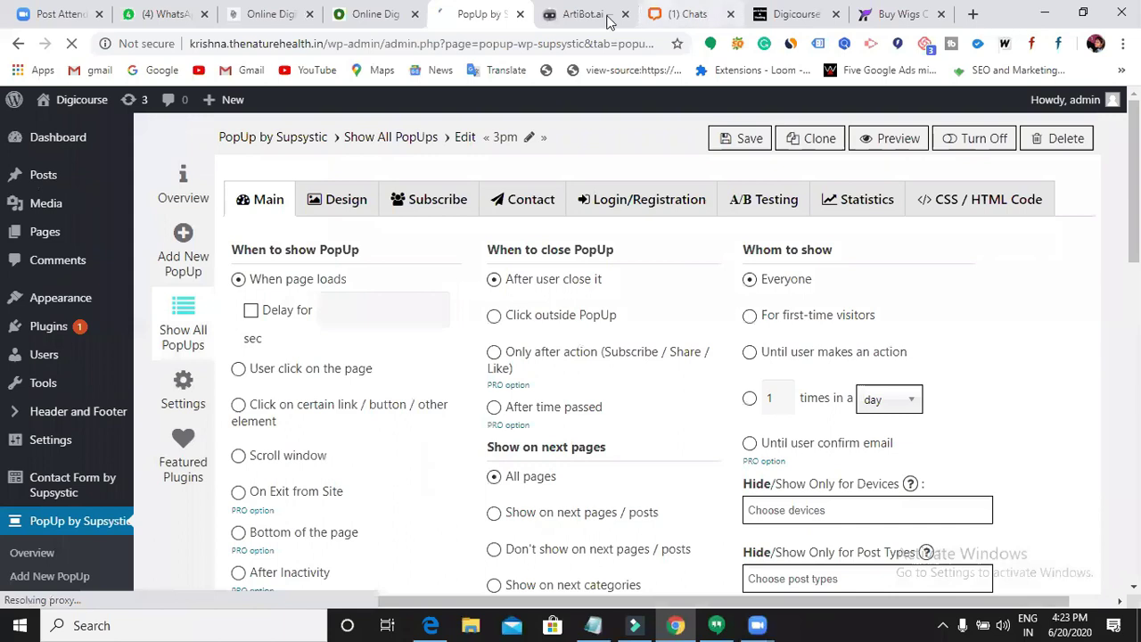
- Reload the Digicourse About Us page to show 'The Best WordPress' popup with Name, E-Mail and Sign-up! fields
{"action": "left_click", "coordinate": [802, 25]}
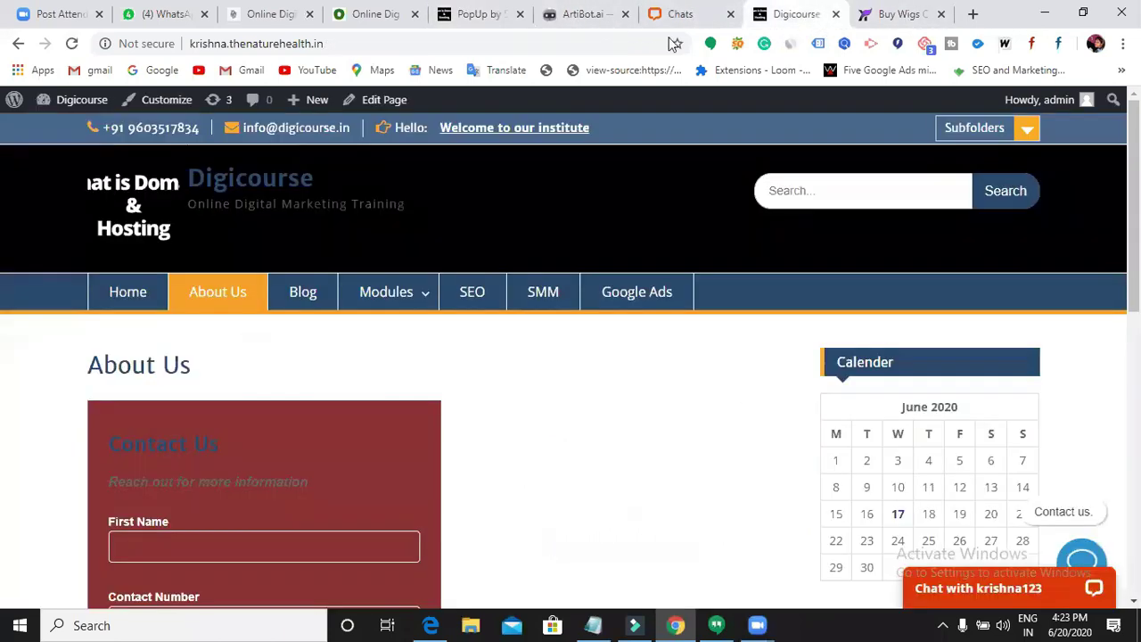
{"action": "left_click", "coordinate": [73, 45]}
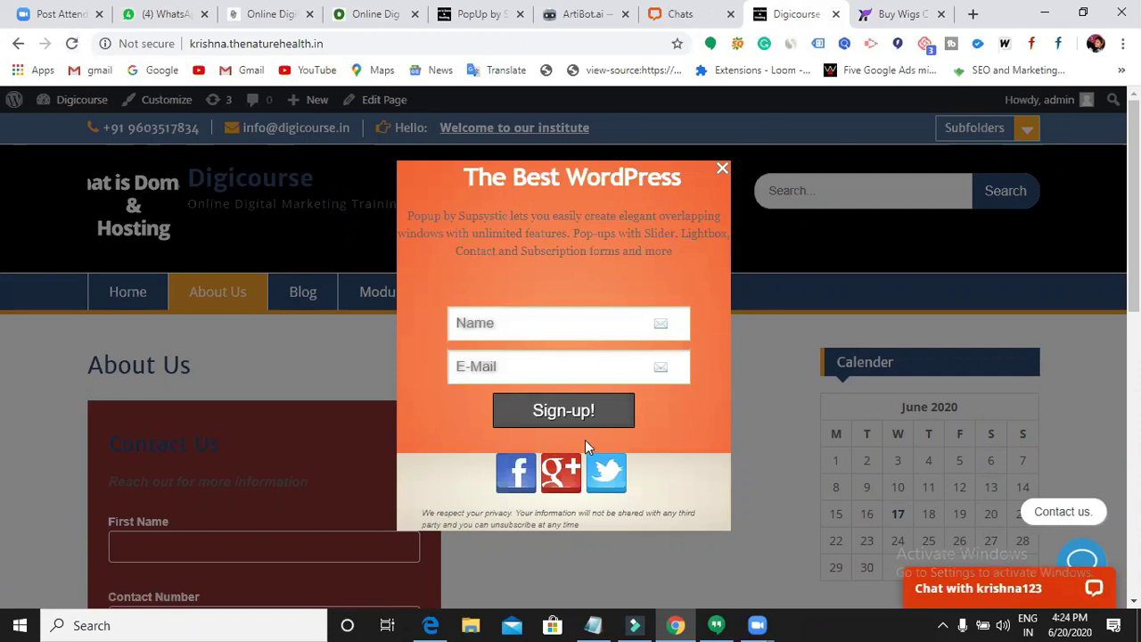
{"action": "scroll", "coordinate": [584, 440], "scroll_direction": "down", "scroll_amount": 10}
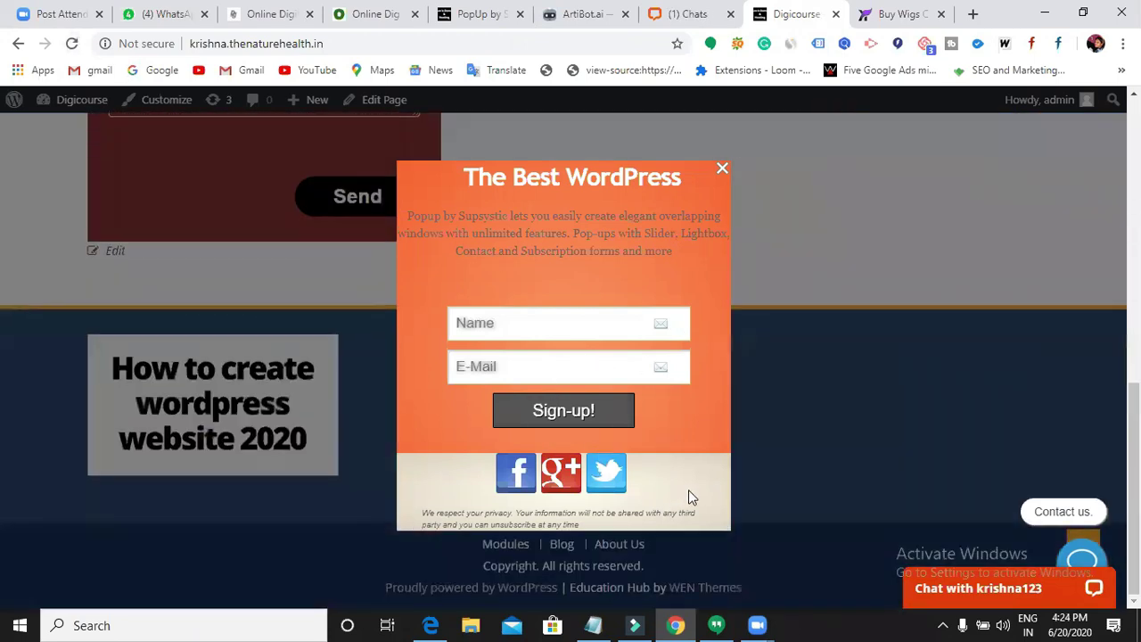
{"action": "scroll", "coordinate": [688, 490], "scroll_direction": "up", "scroll_amount": 10}
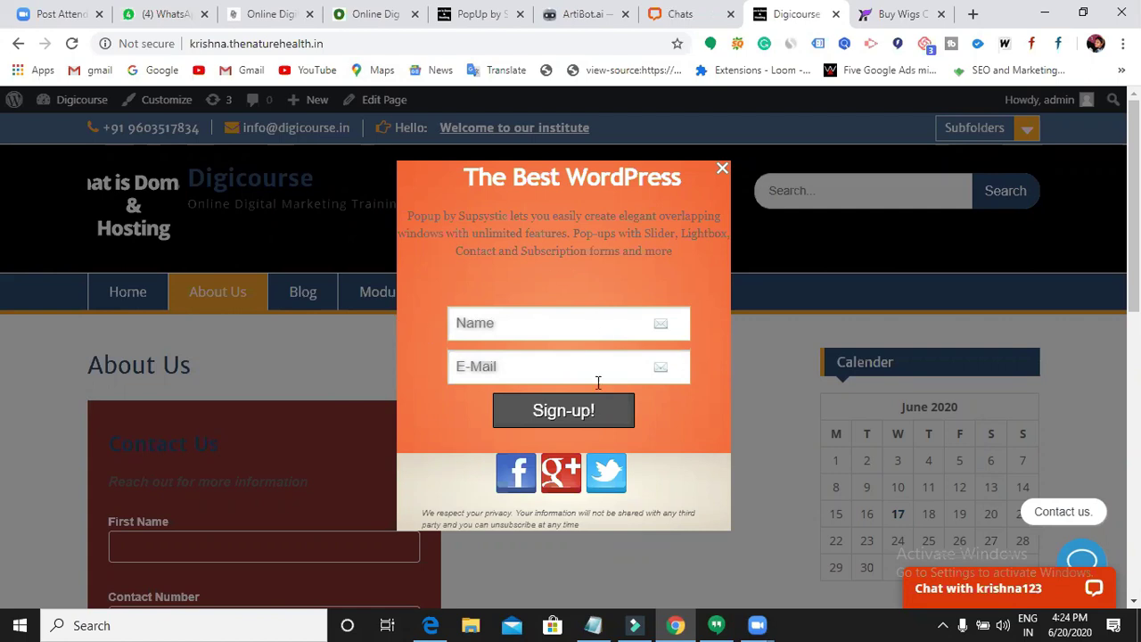
{"action": "scroll", "coordinate": [598, 382], "scroll_direction": "down", "scroll_amount": 2}
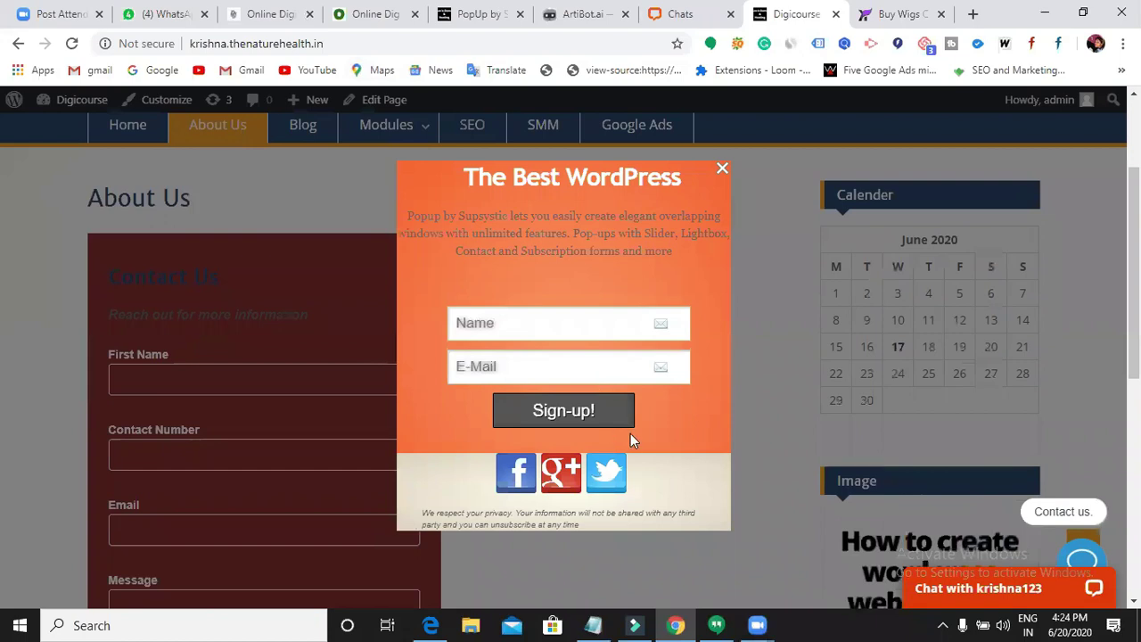
{"action": "scroll", "coordinate": [631, 434], "scroll_direction": "up", "scroll_amount": 2}
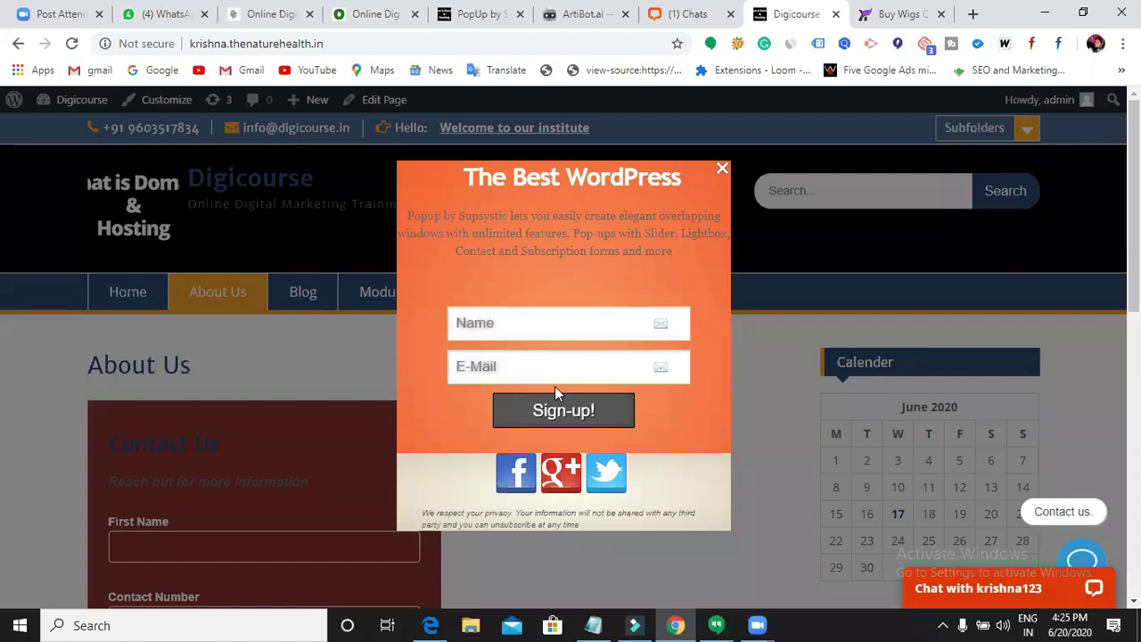
- Go to the 3pm popup's Main settings in the PopUp by Supsystic tab
{"action": "left_click", "coordinate": [477, 14]}
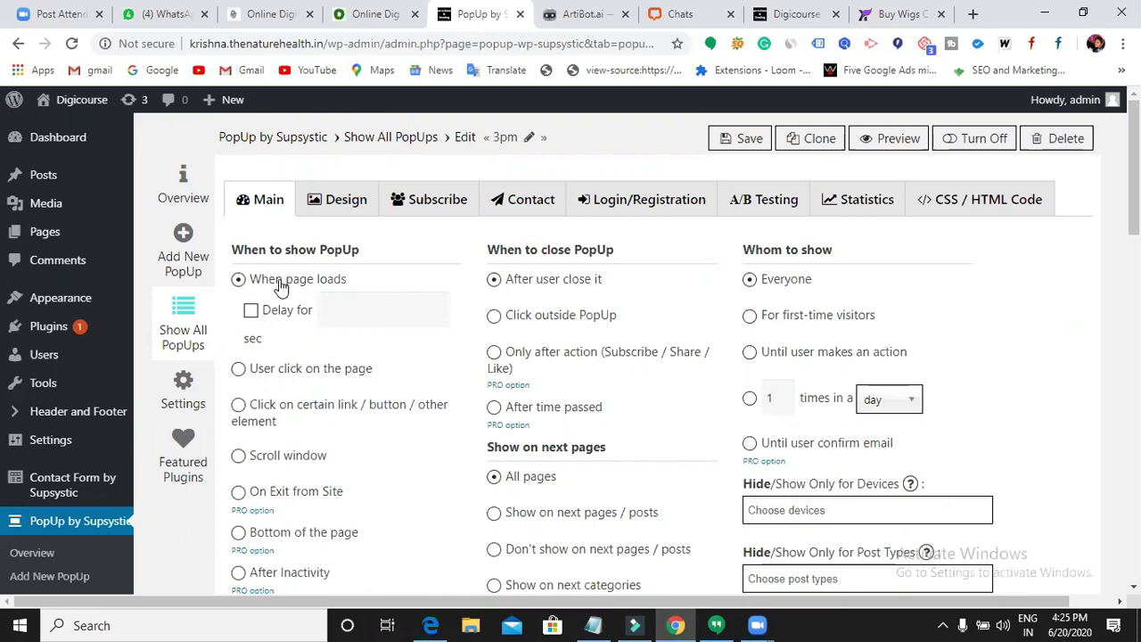
- Enable 'Delay for' with 10 seconds on the 3pm popup and save it
{"action": "left_click", "coordinate": [252, 312]}
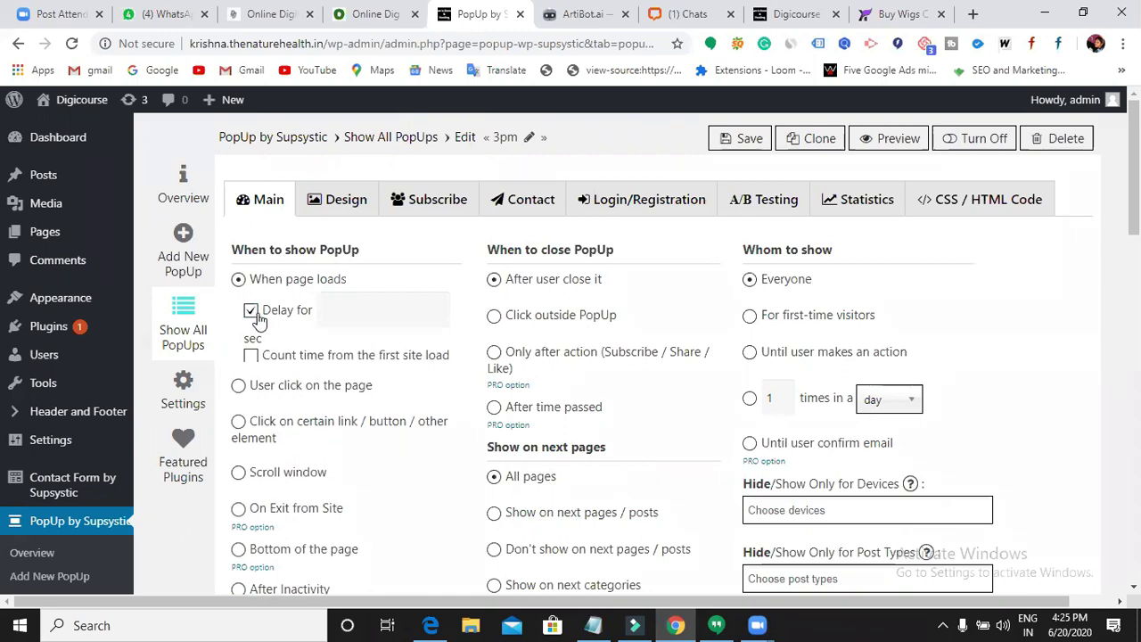
{"action": "mouse_move", "coordinate": [283, 359]}
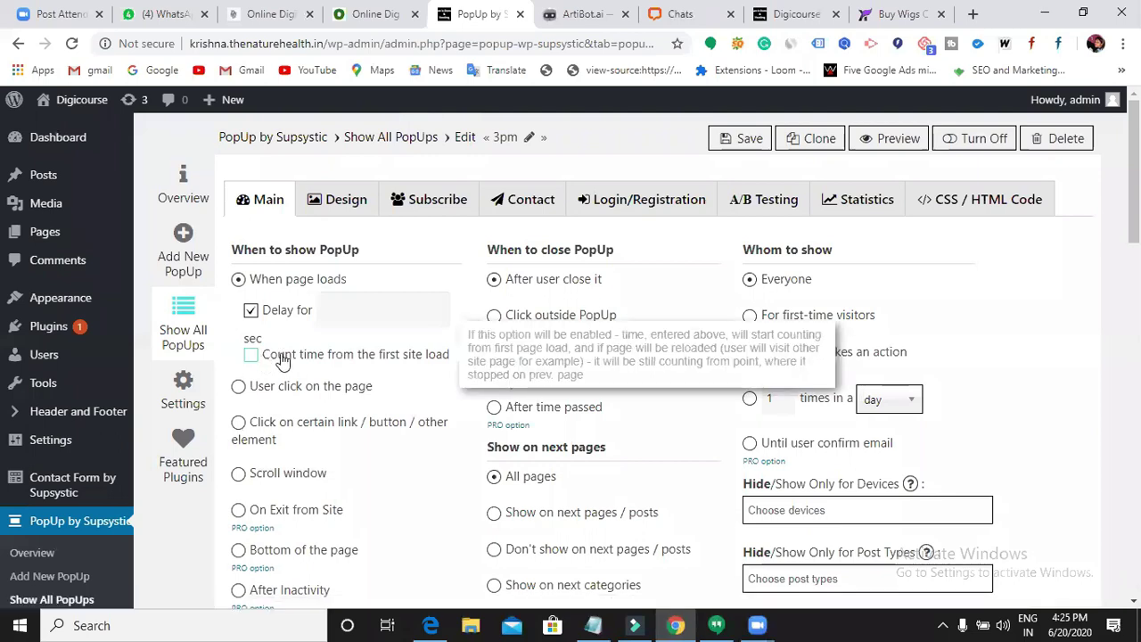
{"action": "left_click", "coordinate": [342, 310]}
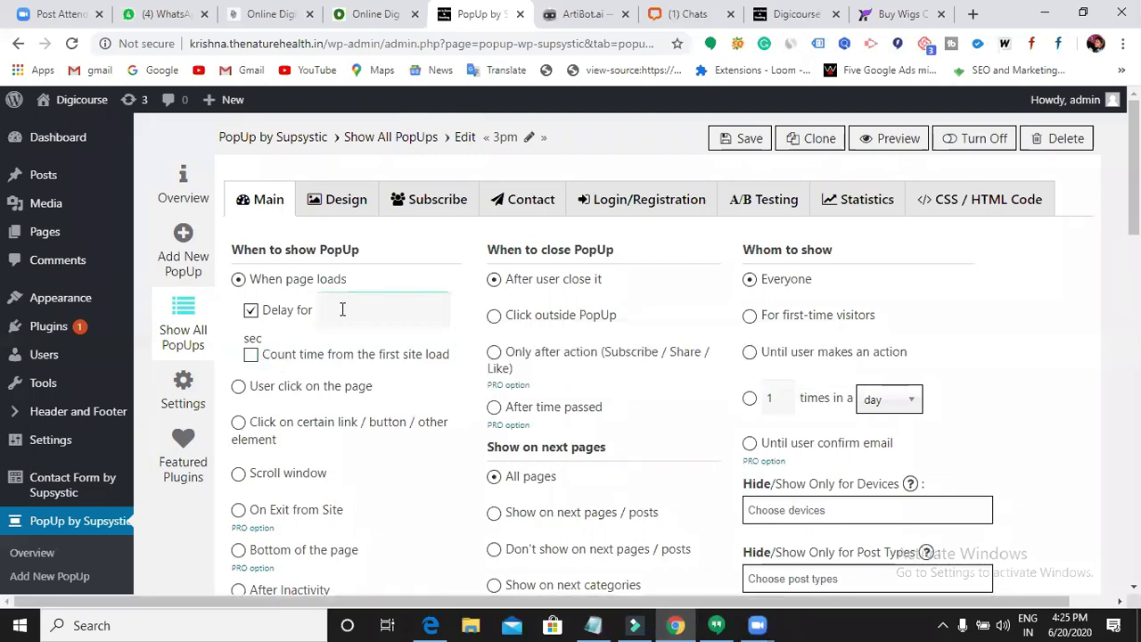
{"action": "type", "text": "10"}
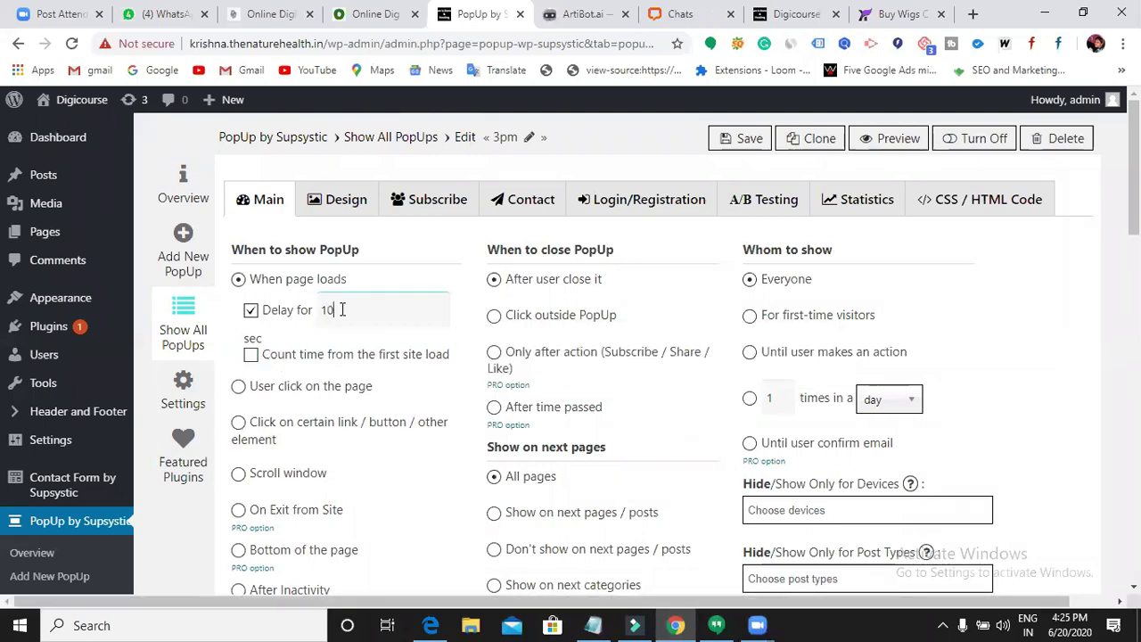
{"action": "left_click", "coordinate": [731, 146]}
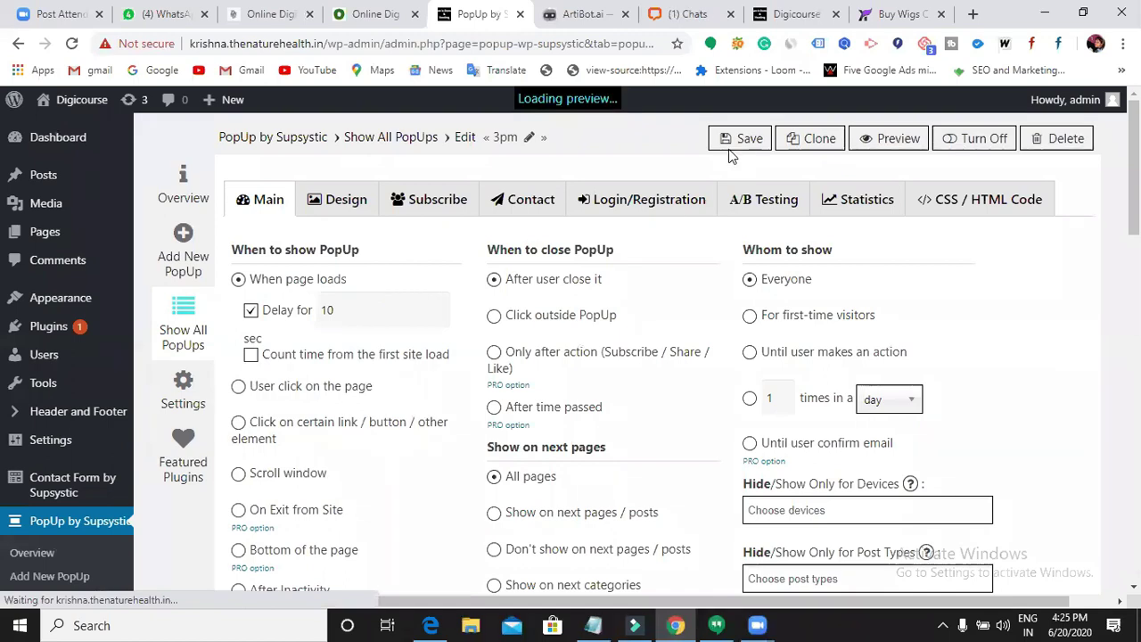
{"action": "left_click", "coordinate": [789, 14]}
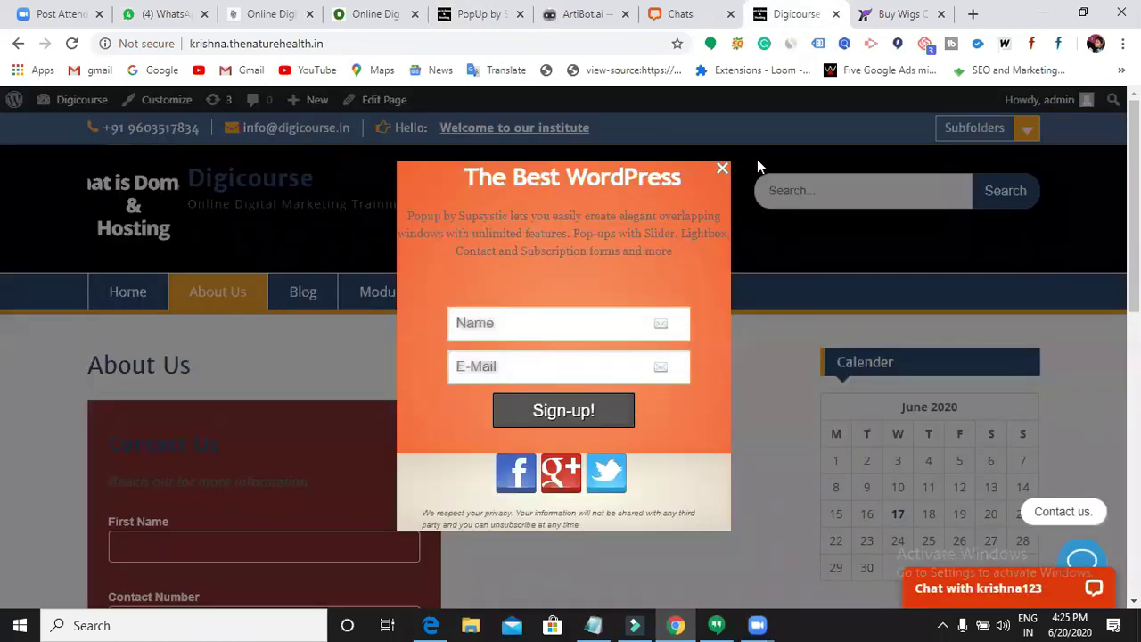
- Reload the Digicourse page to test the 10-second popup delay, then switch to the wig shop
{"action": "left_click", "coordinate": [72, 43]}
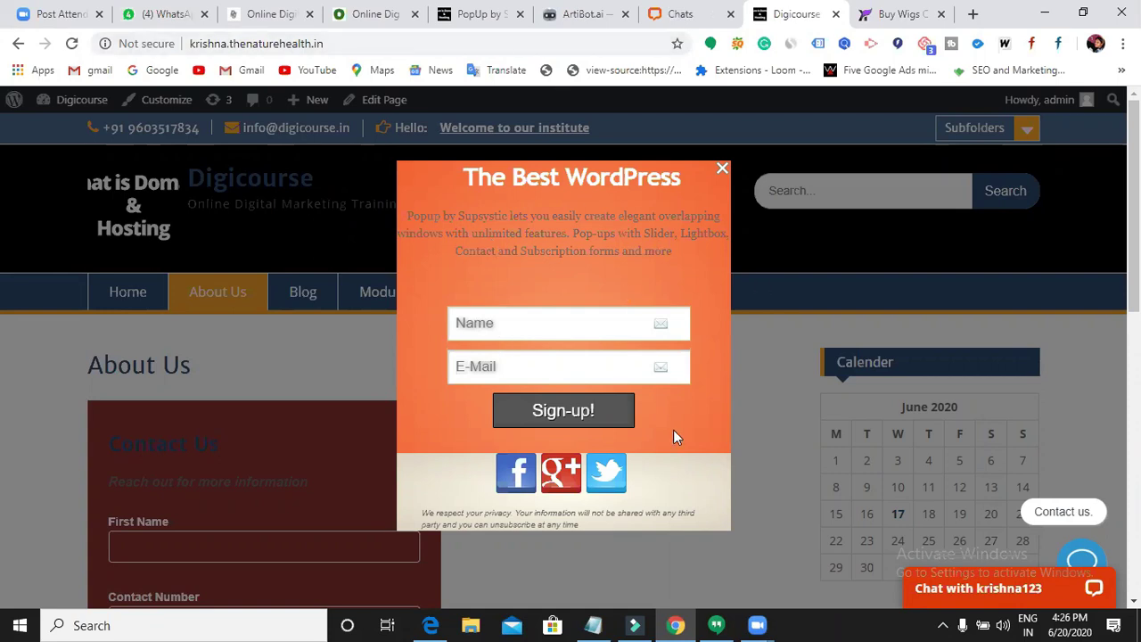
{"action": "left_click", "coordinate": [896, 14]}
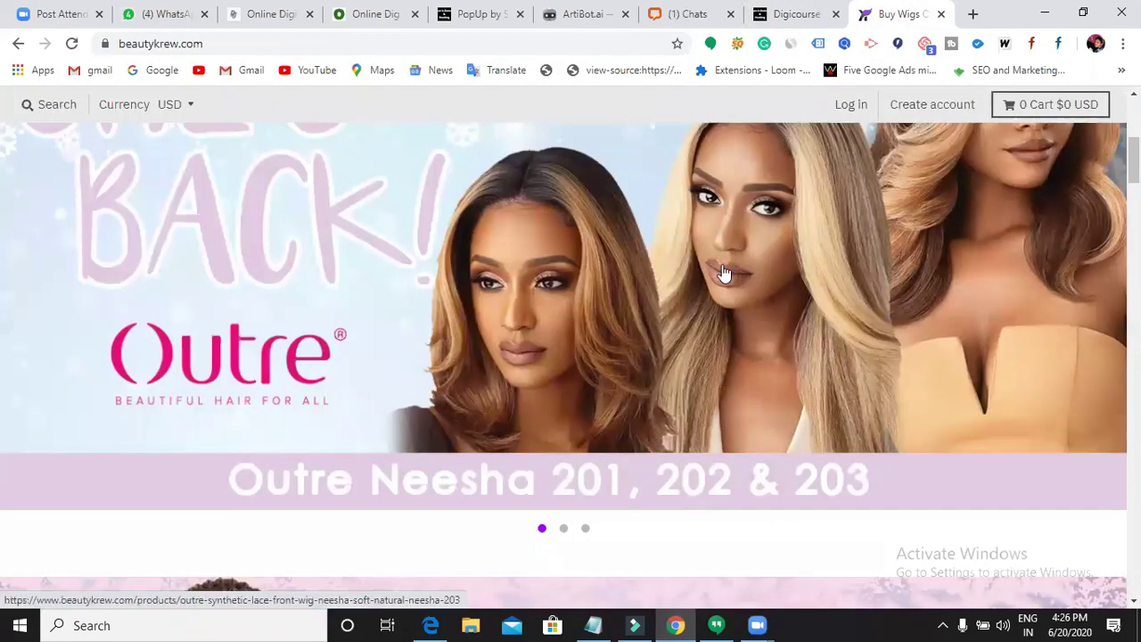
- Switch back to the Digicourse site tab
{"action": "left_click", "coordinate": [802, 15]}
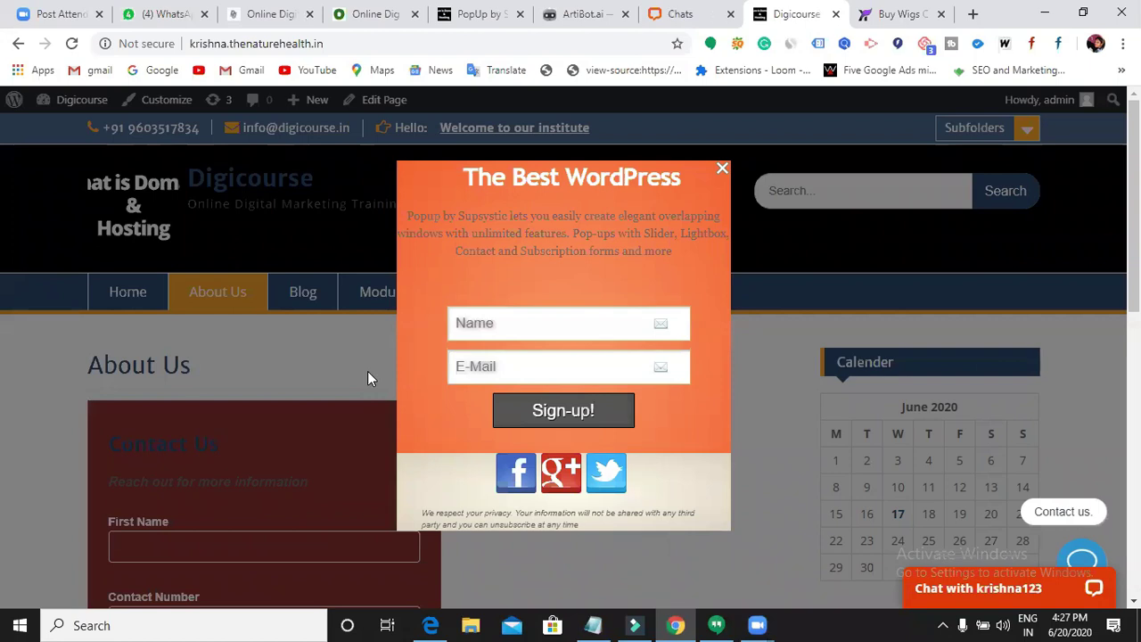
- Look over the 3pm popup's settings page in the Supsystic editor
{"action": "left_click", "coordinate": [488, 25]}
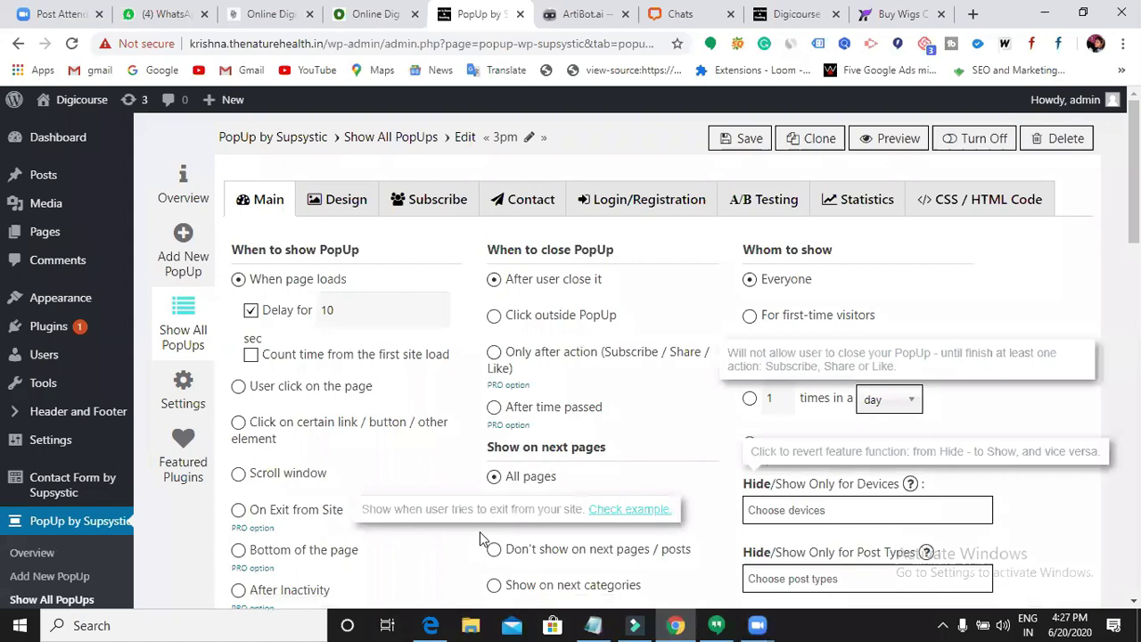
{"action": "scroll", "coordinate": [492, 549], "scroll_direction": "down", "scroll_amount": 1}
{"action": "scroll", "coordinate": [491, 547], "scroll_direction": "up", "scroll_amount": 1}
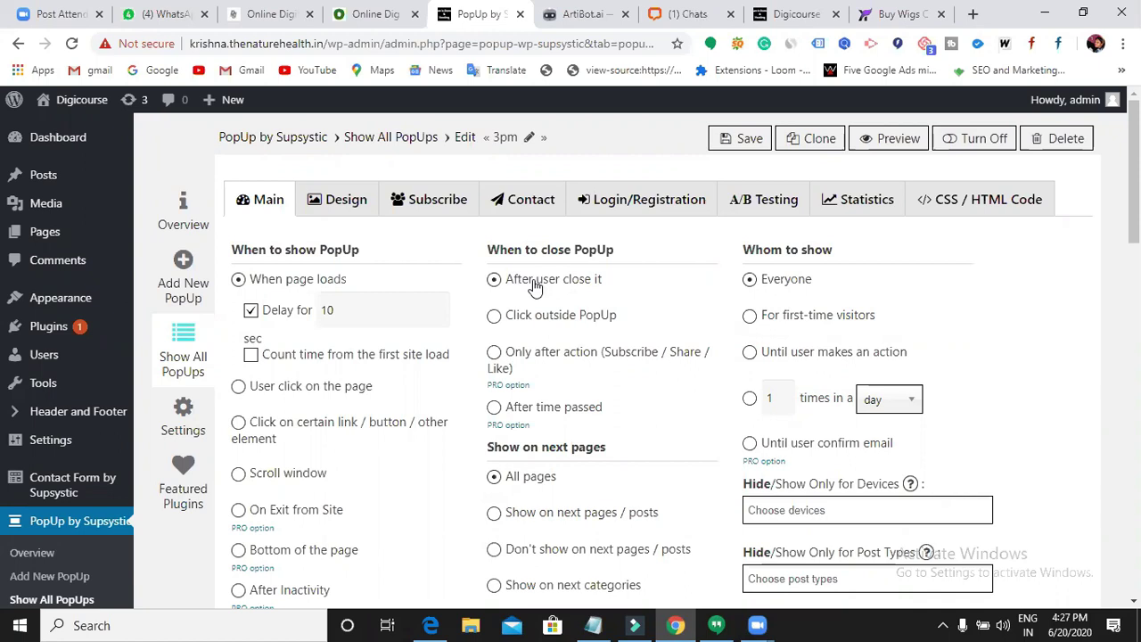
- Dismiss the sign-up popup with its X on the Digicourse site, then return to the settings
{"action": "left_click", "coordinate": [793, 26]}
{"action": "left_click", "coordinate": [716, 168]}
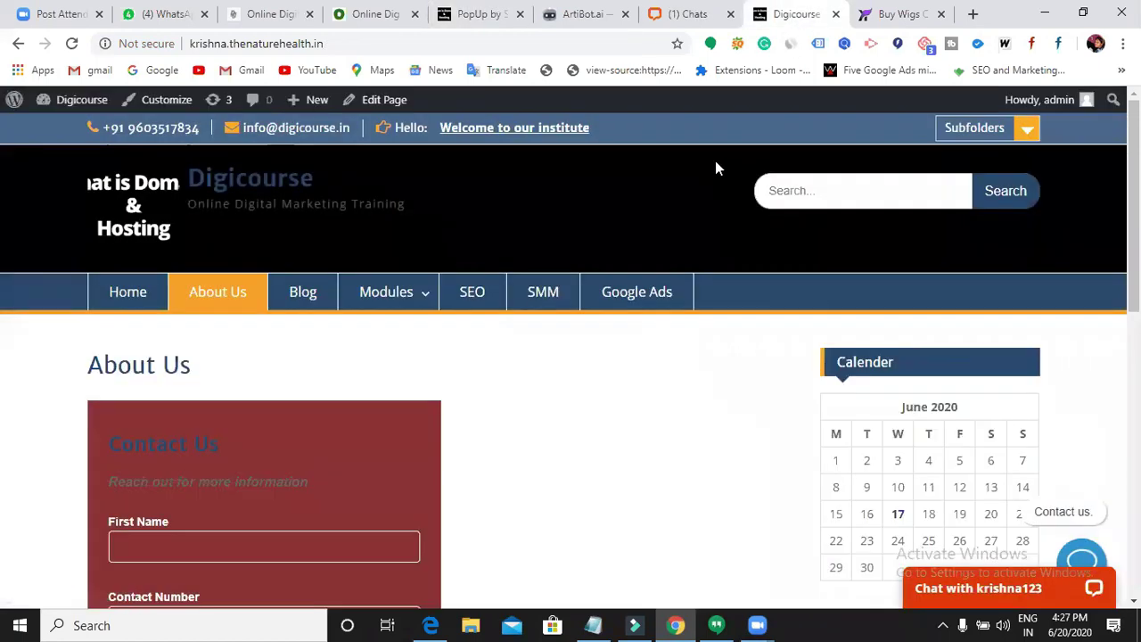
{"action": "left_click", "coordinate": [582, 18]}
{"action": "left_click", "coordinate": [471, 20]}
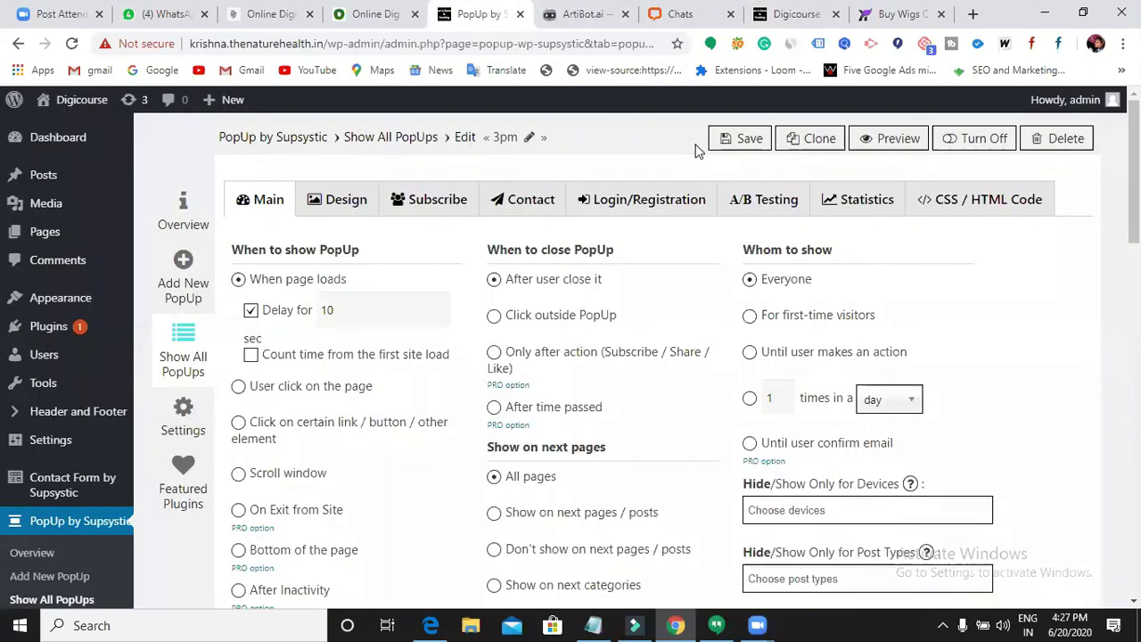
- Choose 'Click outside PopUp' under When to close PopUp for the 3pm popup
{"action": "left_click", "coordinate": [496, 323]}
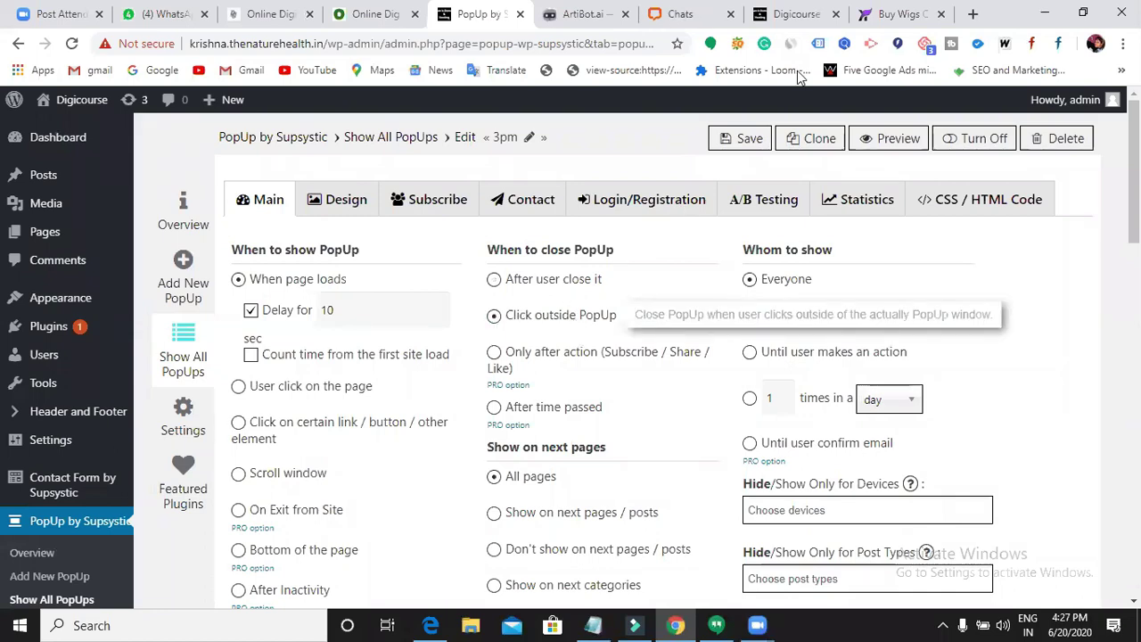
{"action": "left_click", "coordinate": [782, 24]}
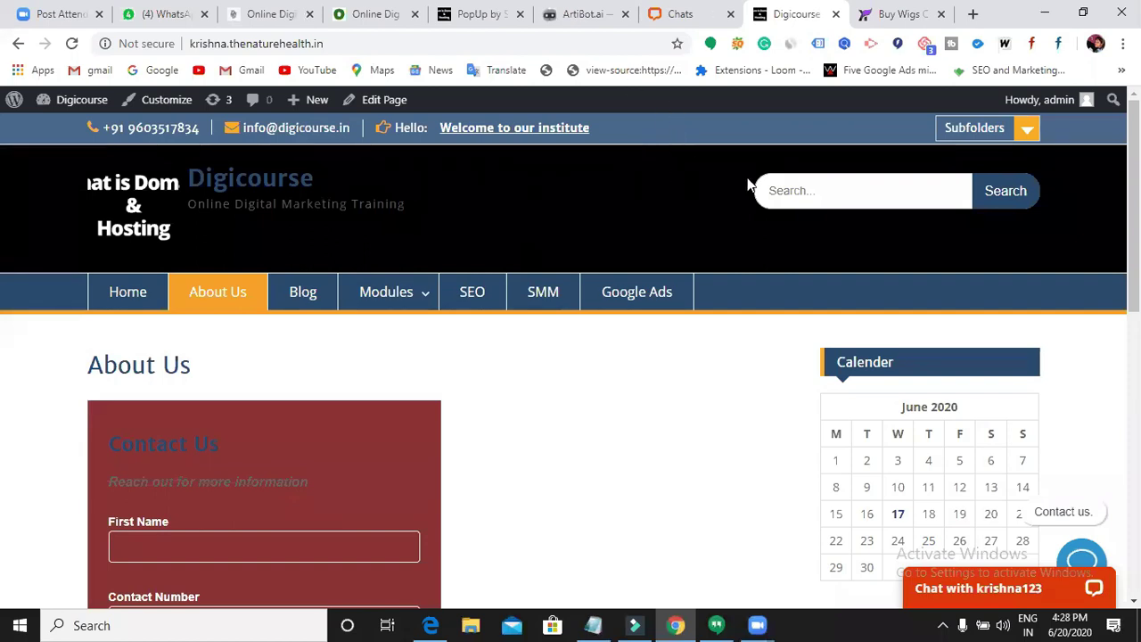
- Scroll through the Digicourse About Us page, then go back to the 3pm popup's Main settings
{"action": "left_click", "coordinate": [496, 20]}
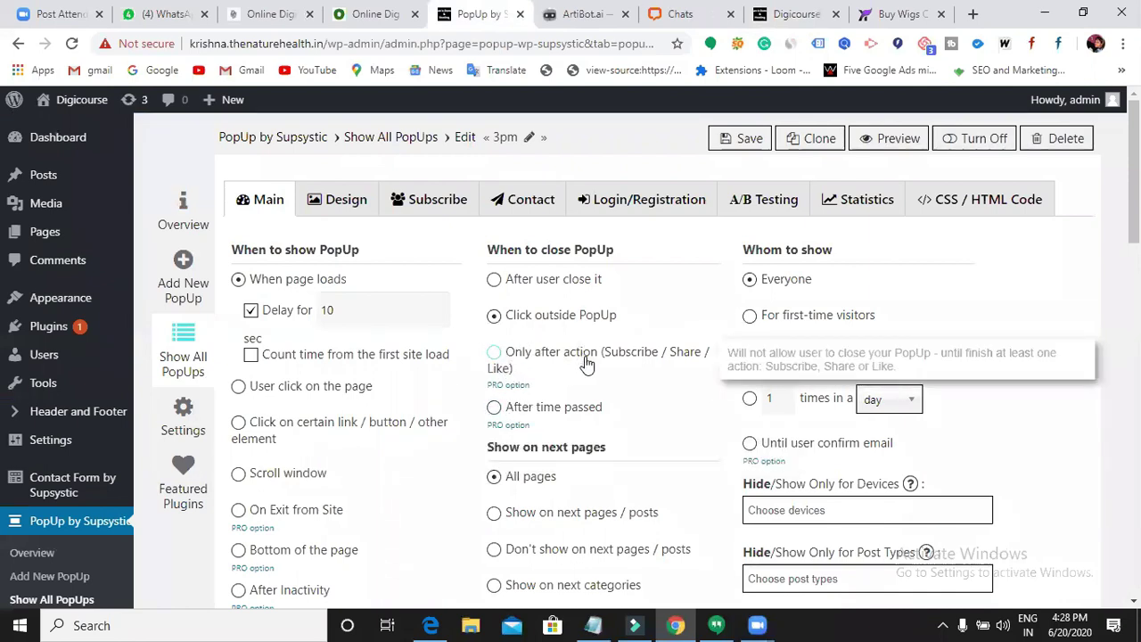
{"action": "left_click", "coordinate": [797, 13]}
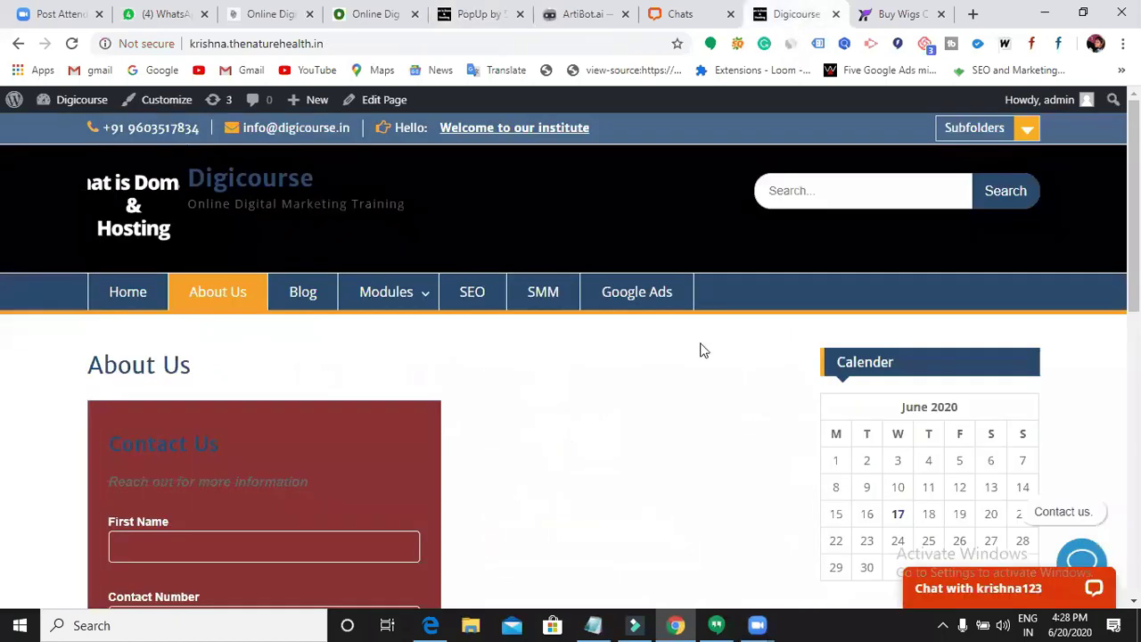
{"action": "scroll", "coordinate": [853, 435], "scroll_direction": "down", "scroll_amount": 1}
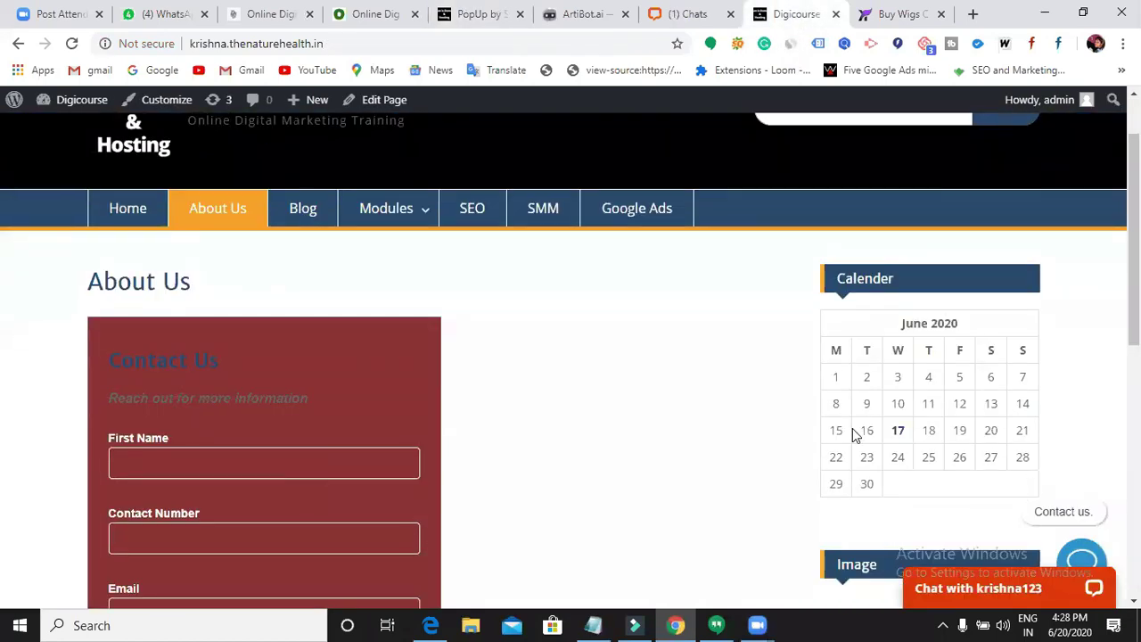
{"action": "scroll", "coordinate": [845, 437], "scroll_direction": "down", "scroll_amount": 5}
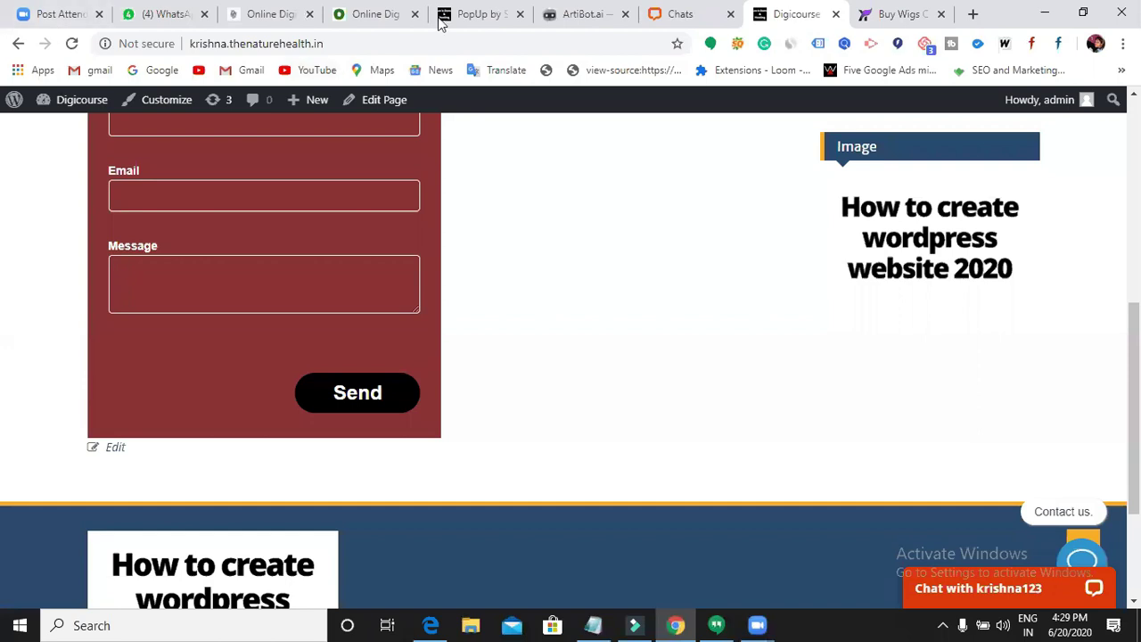
{"action": "scroll", "coordinate": [586, 410], "scroll_direction": "up", "scroll_amount": 4}
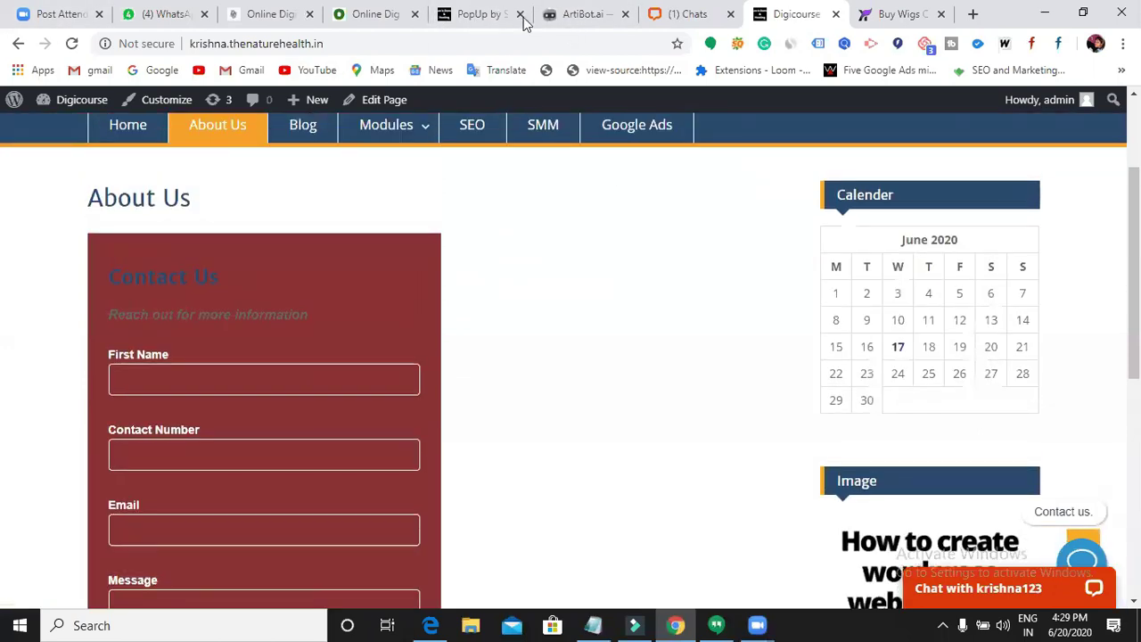
{"action": "left_click", "coordinate": [658, 27]}
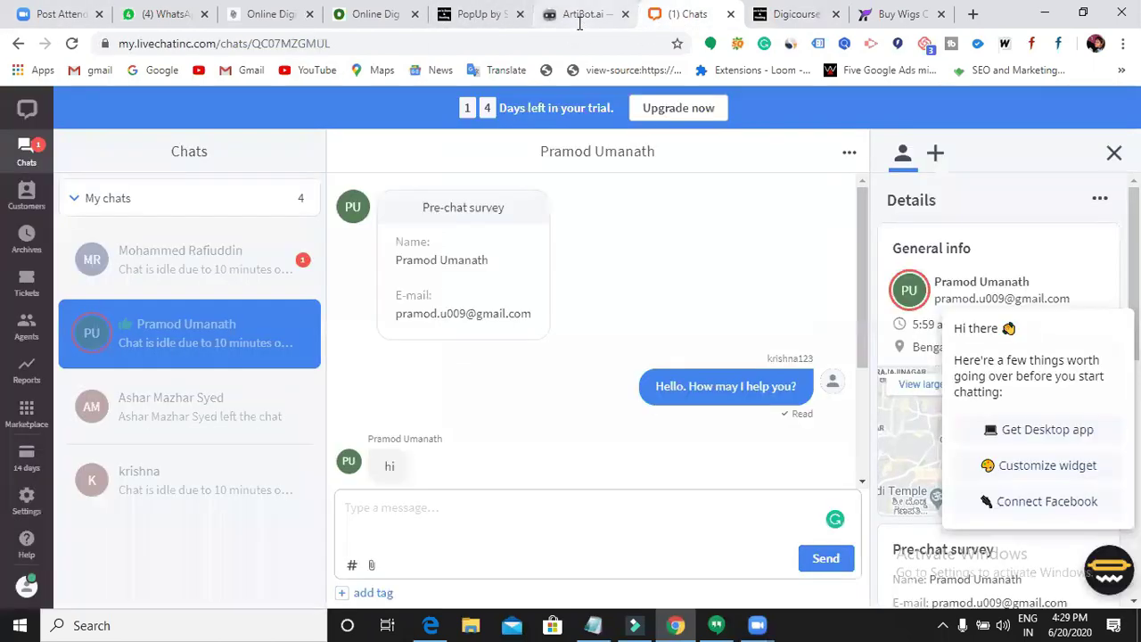
{"action": "left_click", "coordinate": [581, 27]}
{"action": "left_click", "coordinate": [484, 18]}
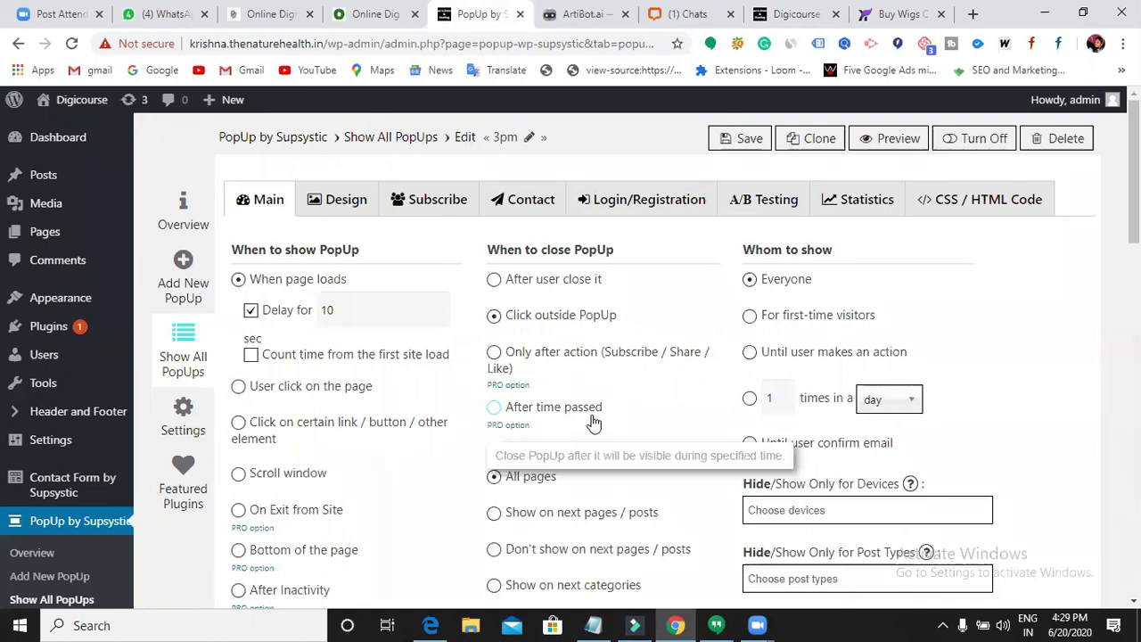
- Scroll the 3pm popup's Design tab through background colours and close-button styles to the preview
{"action": "left_click", "coordinate": [346, 202]}
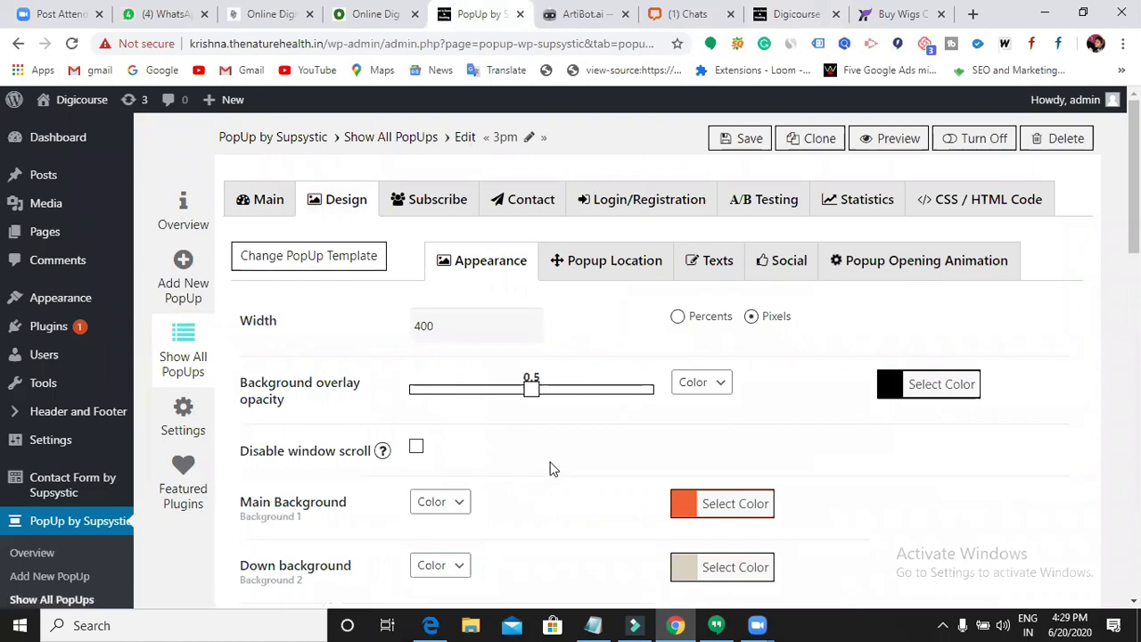
{"action": "scroll", "coordinate": [286, 272], "scroll_direction": "down", "scroll_amount": 1}
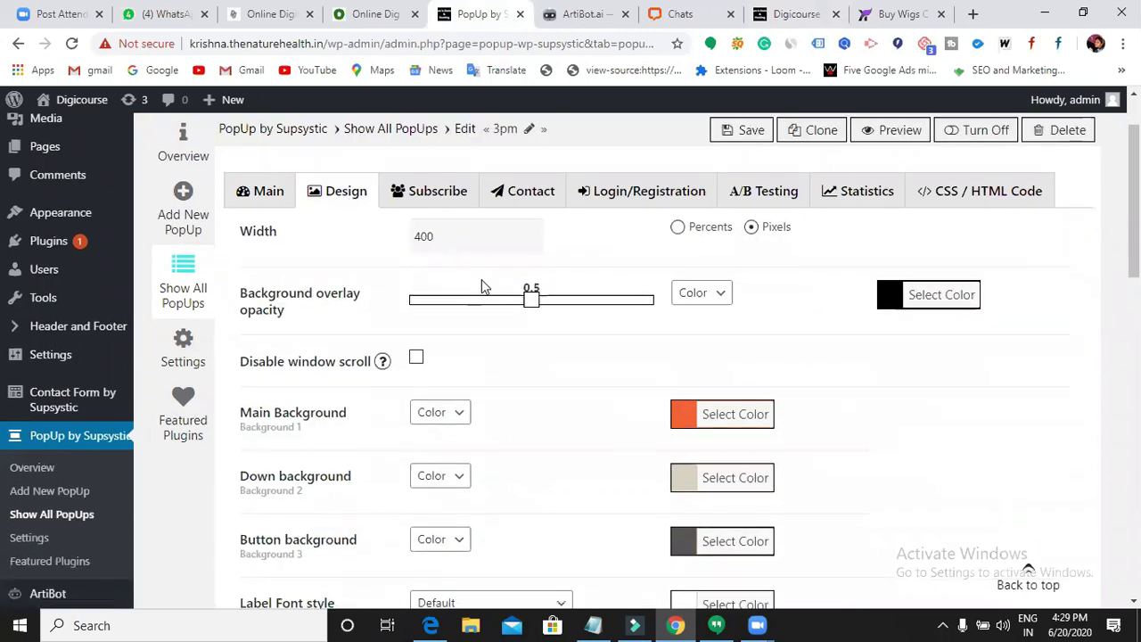
{"action": "scroll", "coordinate": [481, 286], "scroll_direction": "down", "scroll_amount": 1}
{"action": "scroll", "coordinate": [481, 285], "scroll_direction": "down", "scroll_amount": 1}
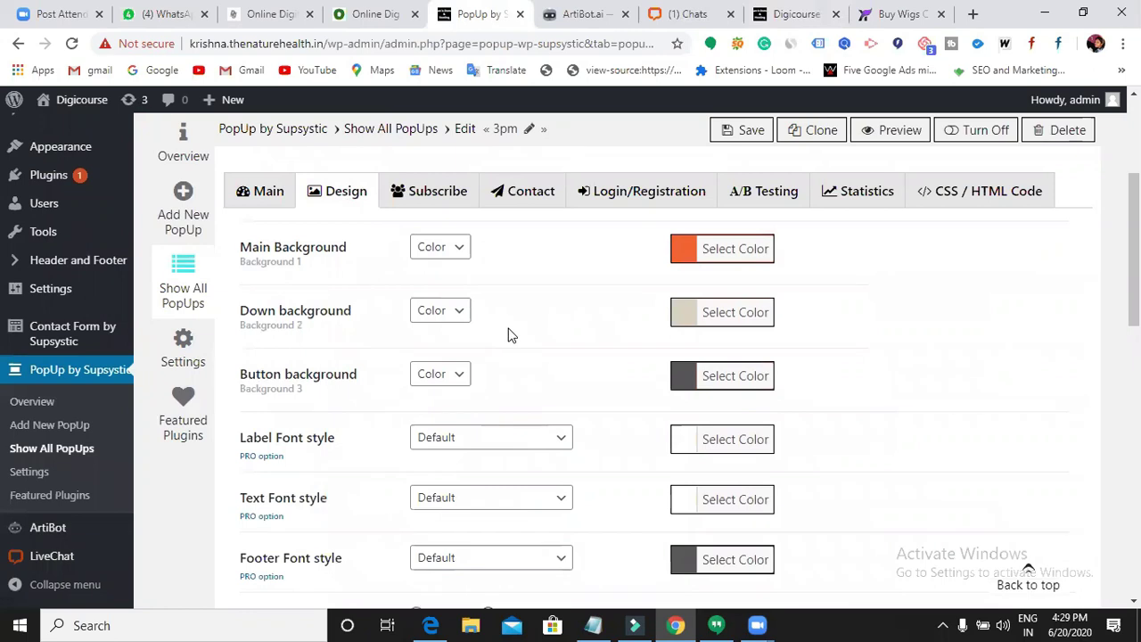
{"action": "scroll", "coordinate": [509, 330], "scroll_direction": "down", "scroll_amount": 1}
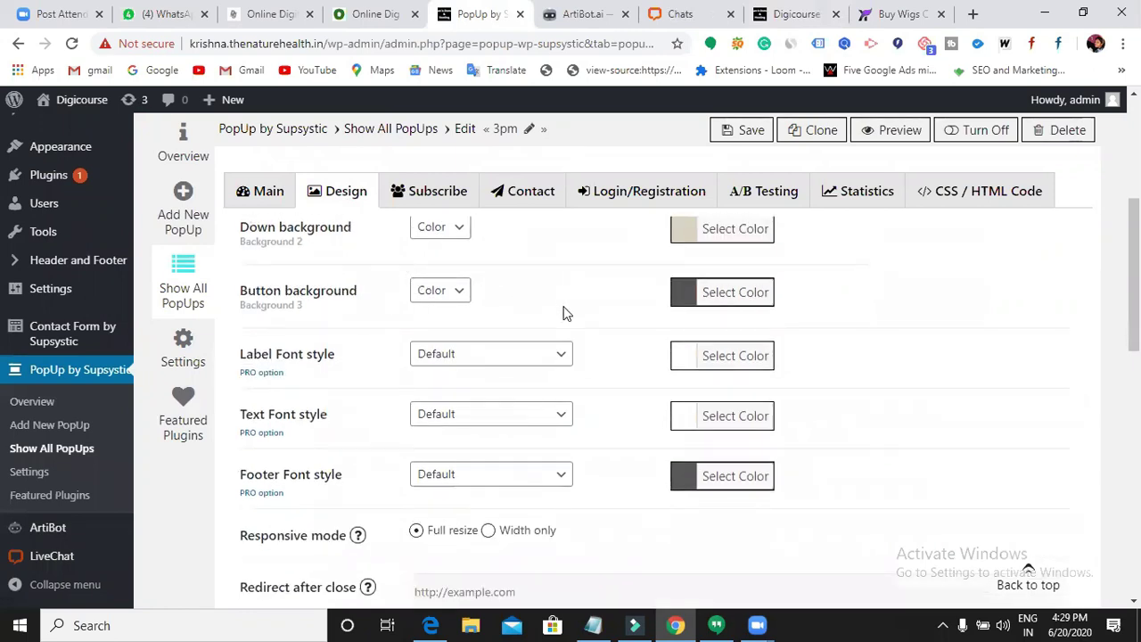
{"action": "scroll", "coordinate": [566, 310], "scroll_direction": "down", "scroll_amount": 1}
{"action": "scroll", "coordinate": [490, 303], "scroll_direction": "down", "scroll_amount": 1}
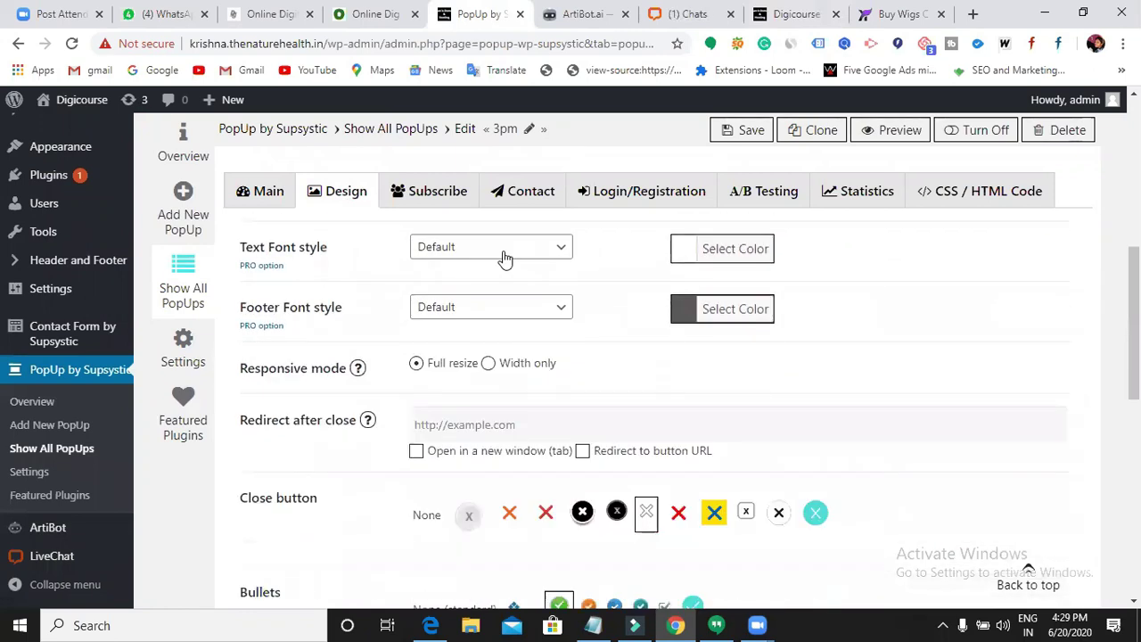
{"action": "scroll", "coordinate": [505, 268], "scroll_direction": "down", "scroll_amount": 3}
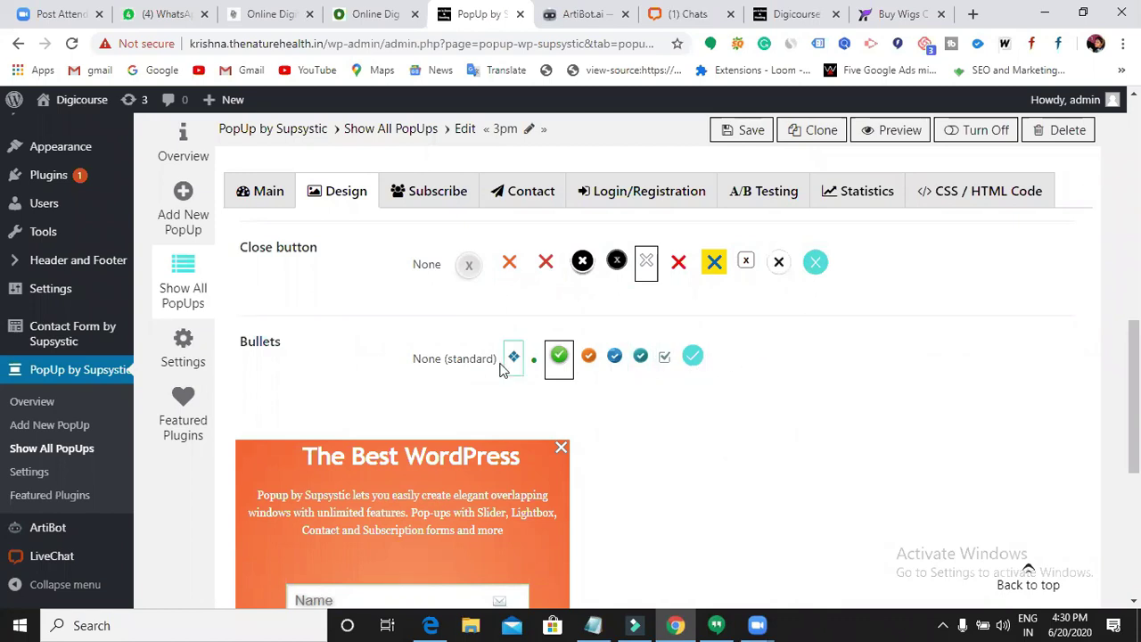
{"action": "scroll", "coordinate": [444, 440], "scroll_direction": "down", "scroll_amount": 2}
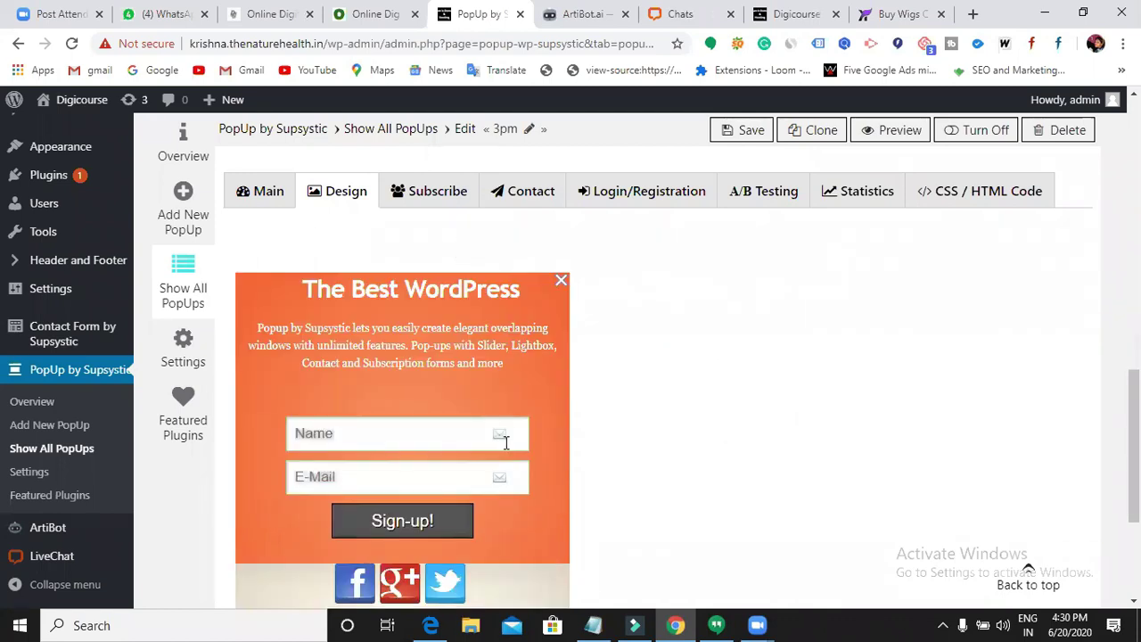
{"action": "scroll", "coordinate": [510, 453], "scroll_direction": "up", "scroll_amount": 2}
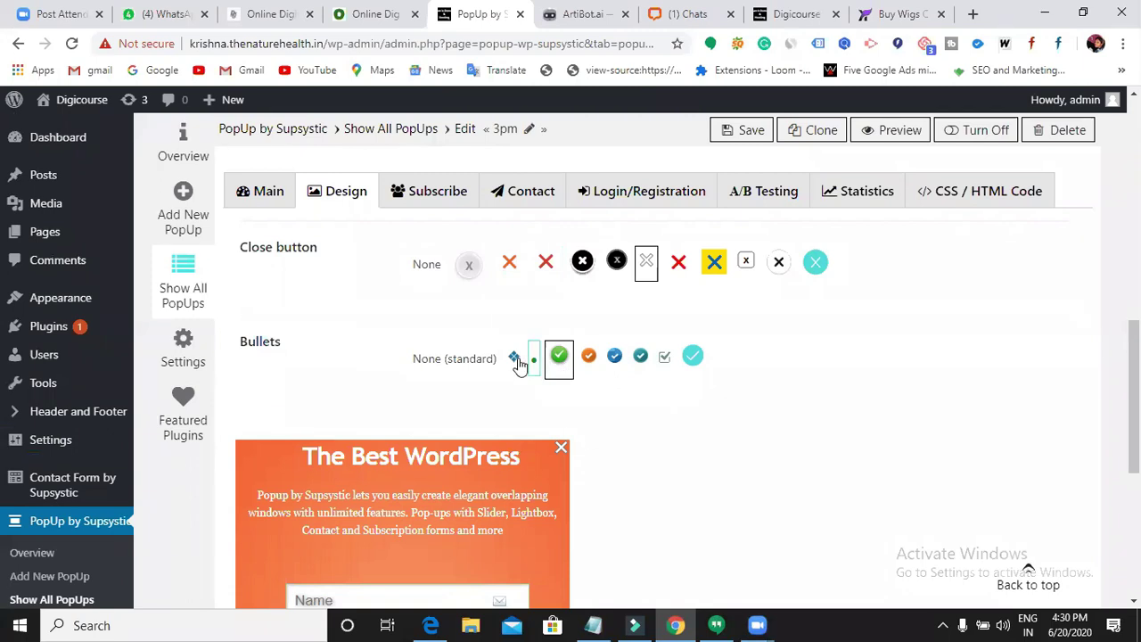
{"action": "scroll", "coordinate": [438, 366], "scroll_direction": "up", "scroll_amount": 10}
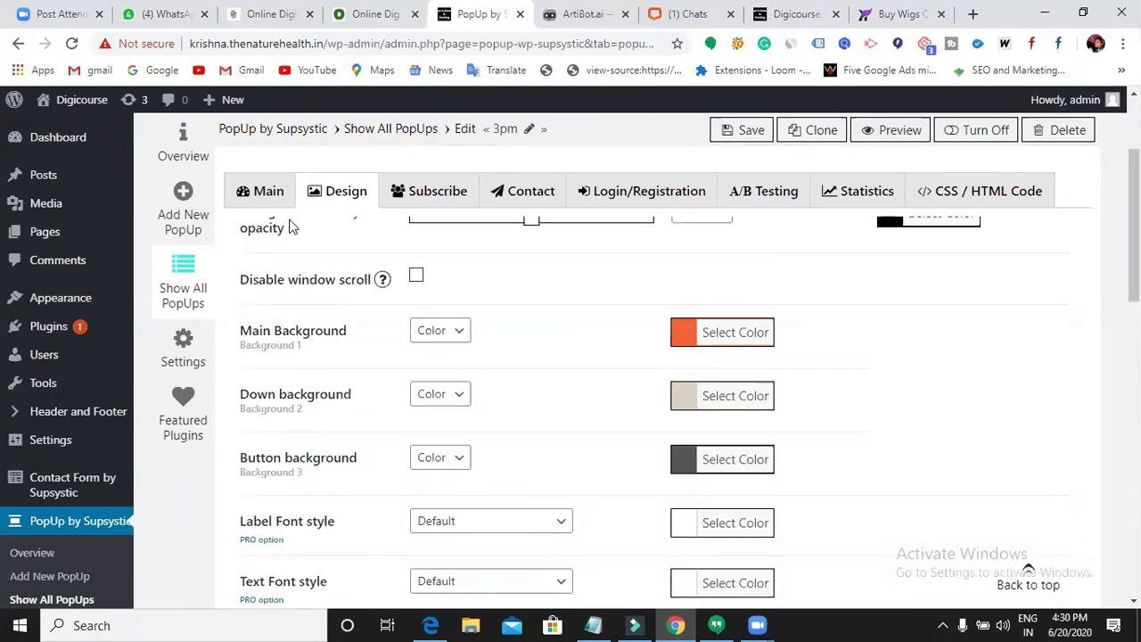
{"action": "scroll", "coordinate": [688, 370], "scroll_direction": "down", "scroll_amount": 1}
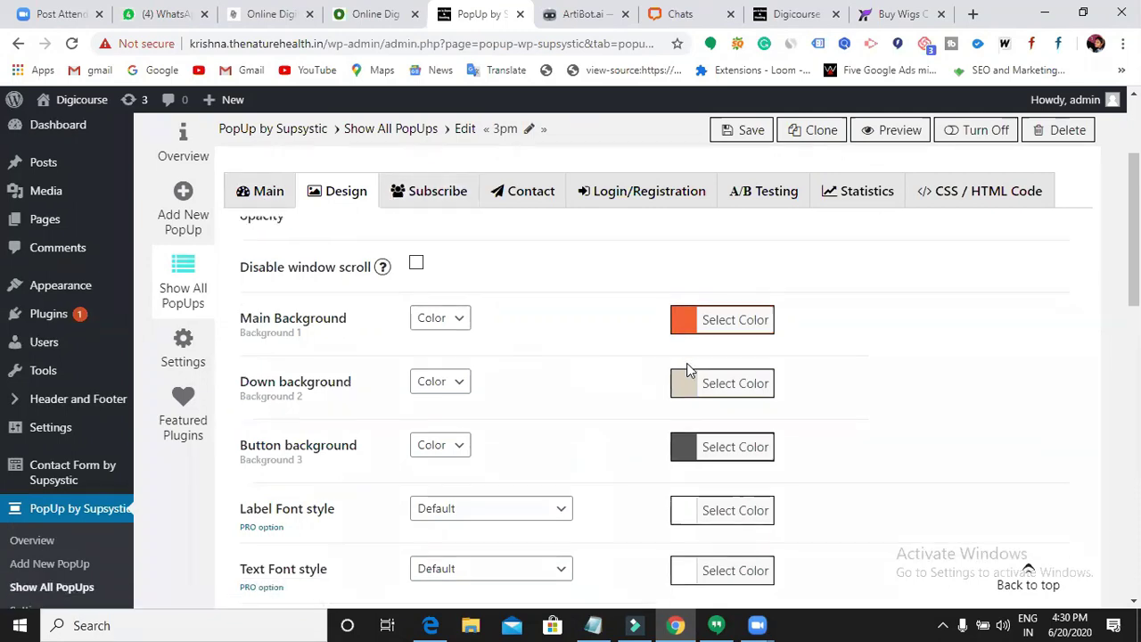
{"action": "scroll", "coordinate": [689, 370], "scroll_direction": "down", "scroll_amount": 5}
{"action": "scroll", "coordinate": [689, 370], "scroll_direction": "down", "scroll_amount": 2}
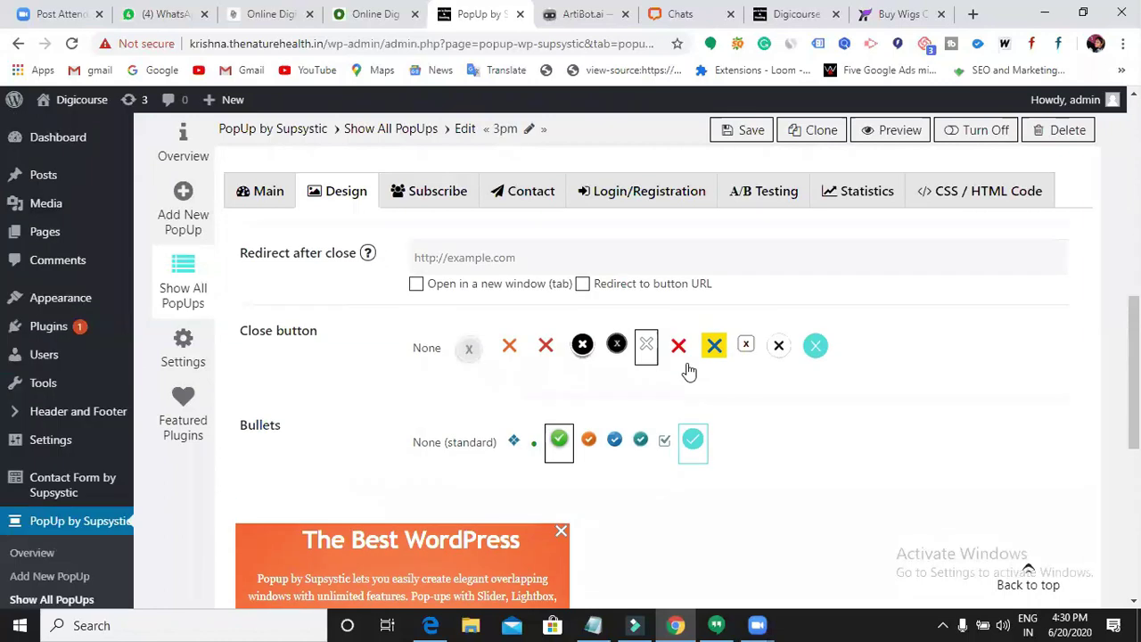
{"action": "scroll", "coordinate": [689, 370], "scroll_direction": "up", "scroll_amount": 4}
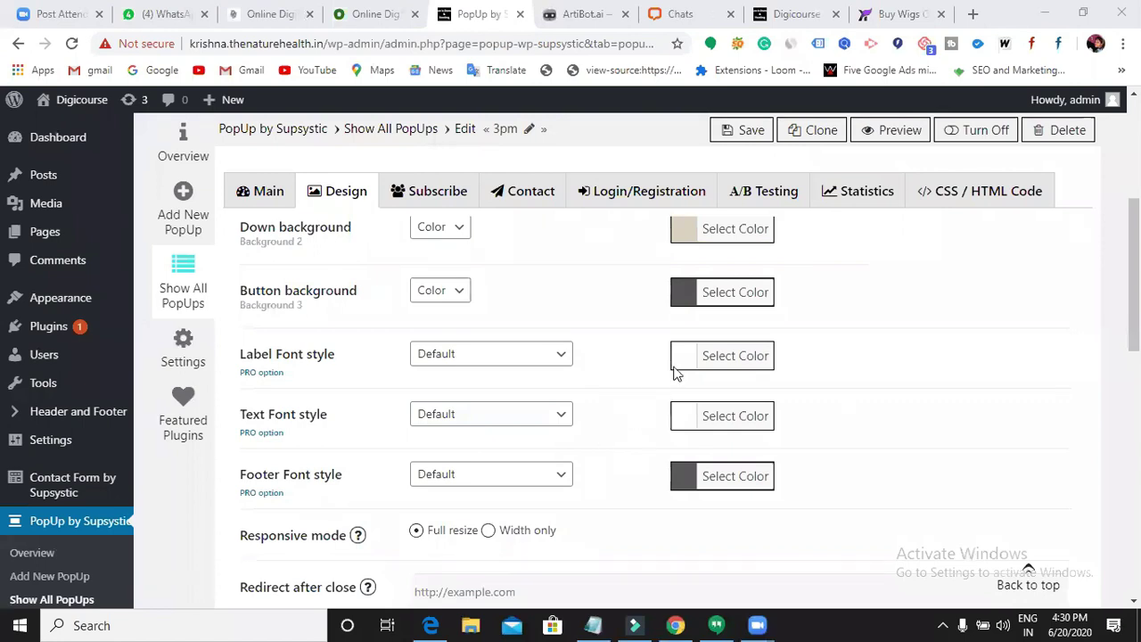
- Save the popup, reload the About Us page, and dismiss the popup with an outside click
{"action": "left_click", "coordinate": [738, 140]}
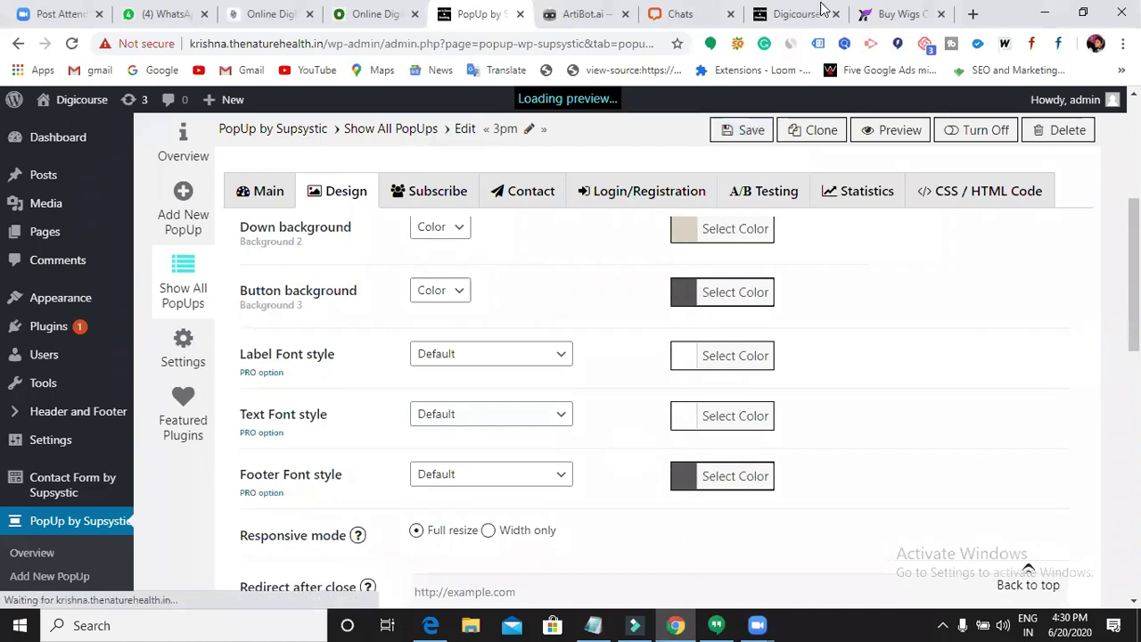
{"action": "left_click", "coordinate": [790, 16]}
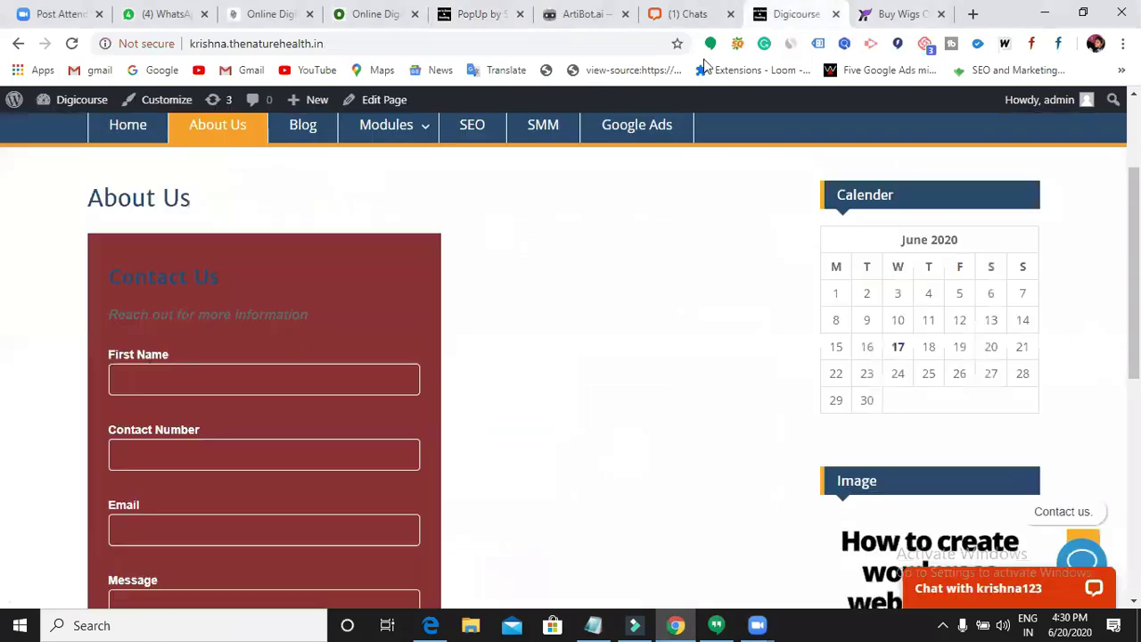
{"action": "left_click", "coordinate": [71, 43]}
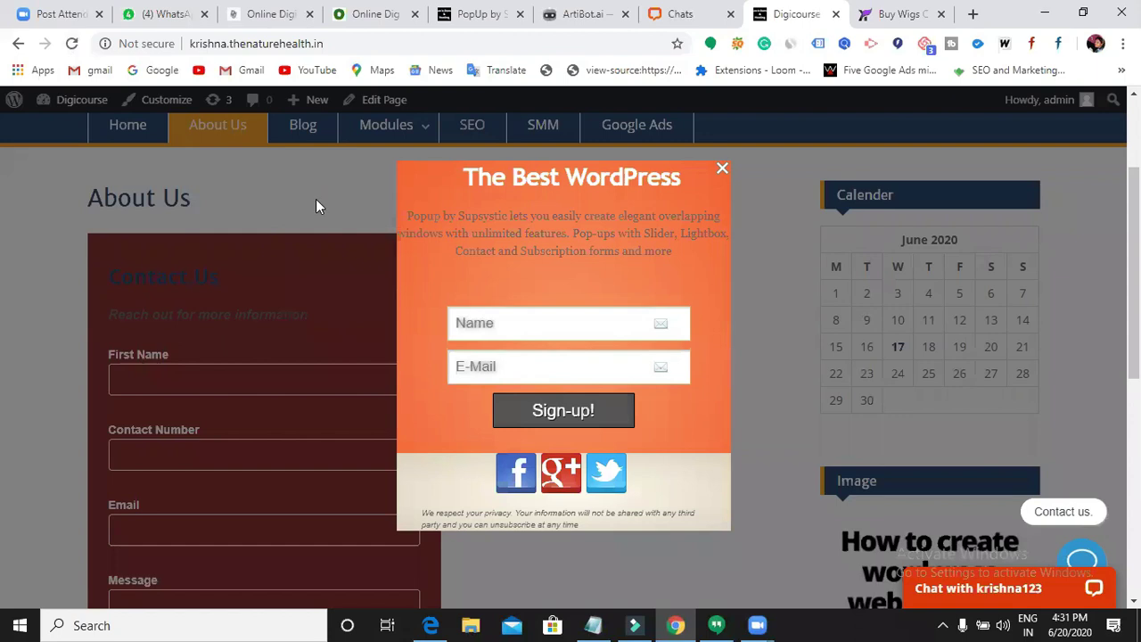
{"action": "left_click", "coordinate": [348, 237]}
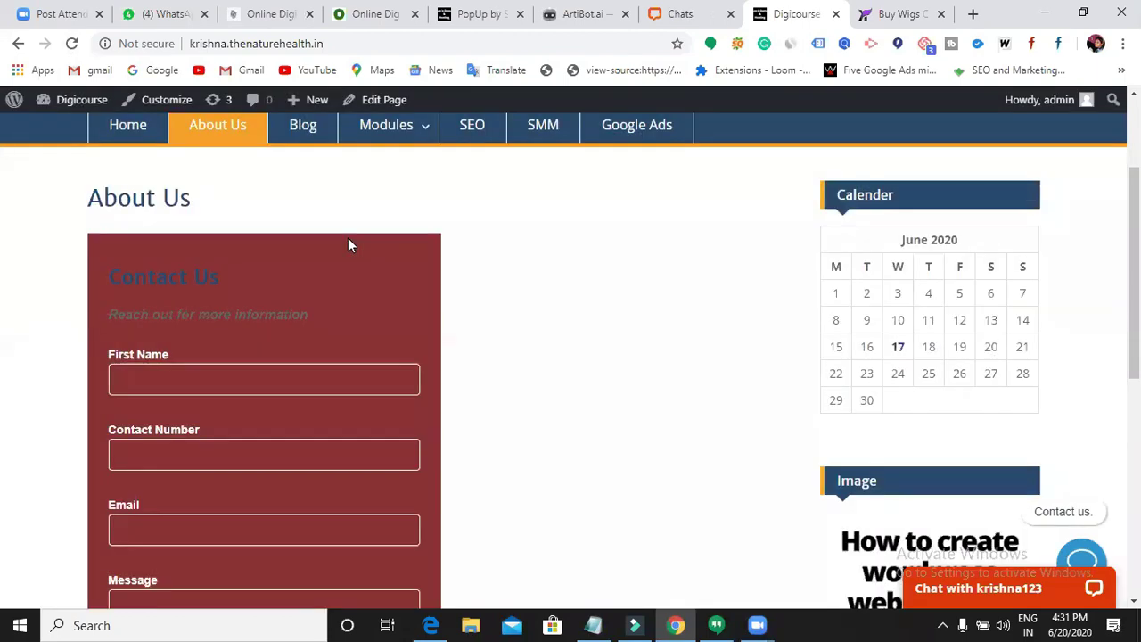
{"action": "scroll", "coordinate": [405, 311], "scroll_direction": "up", "scroll_amount": 2}
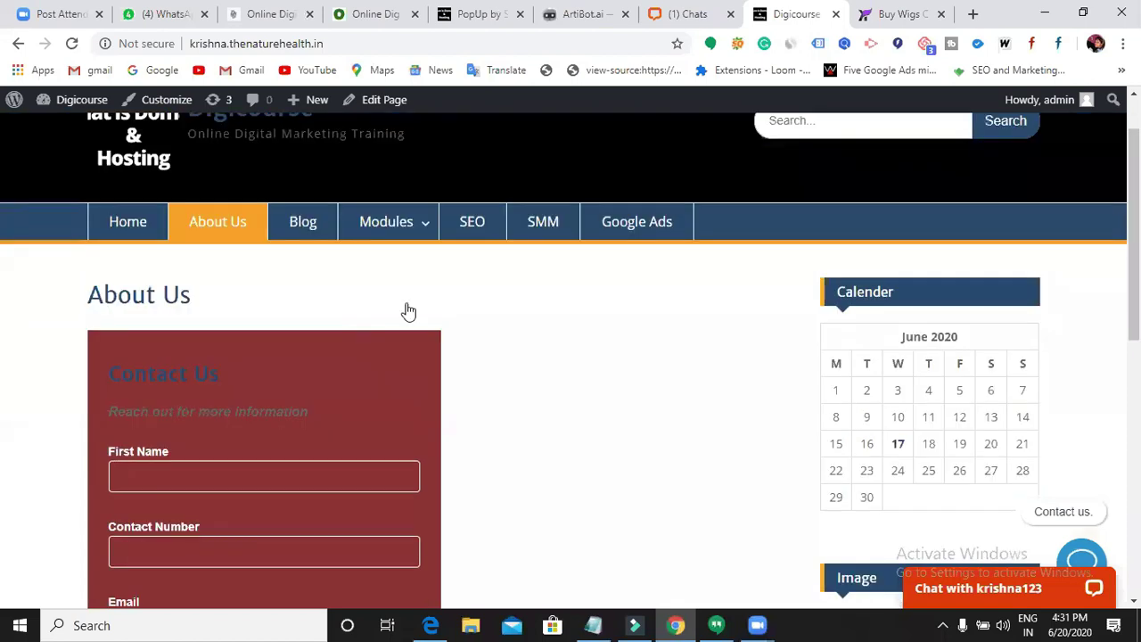
{"action": "mouse_move", "coordinate": [406, 309]}
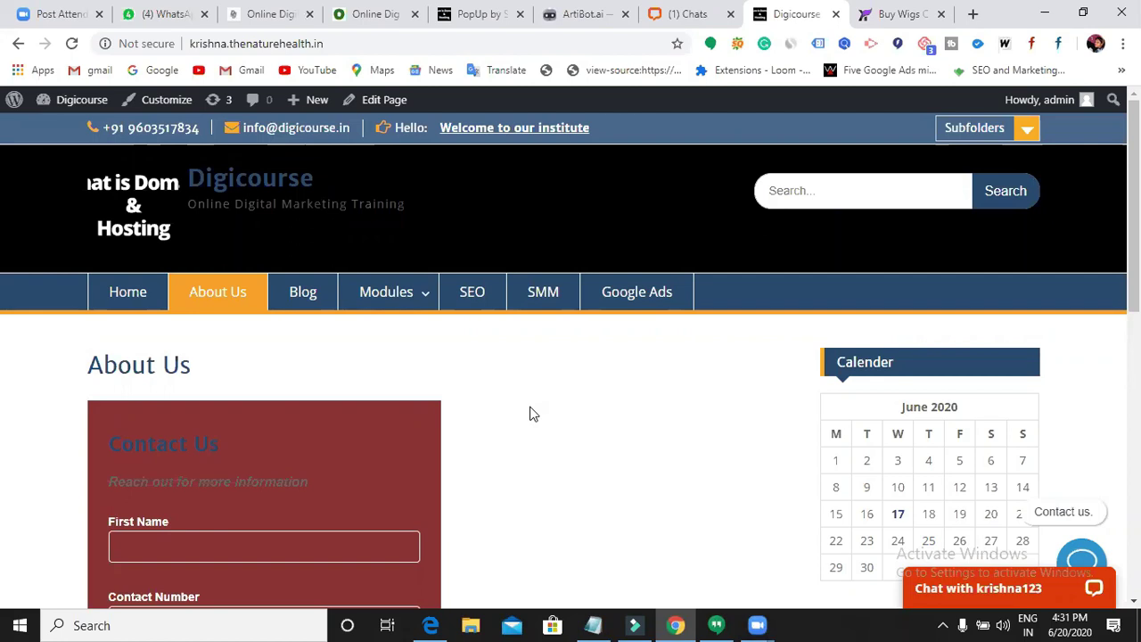
- Type 'Pop Ups' as line four under 'Chat bots' in the Notepad plugins list
{"action": "left_click", "coordinate": [593, 625]}
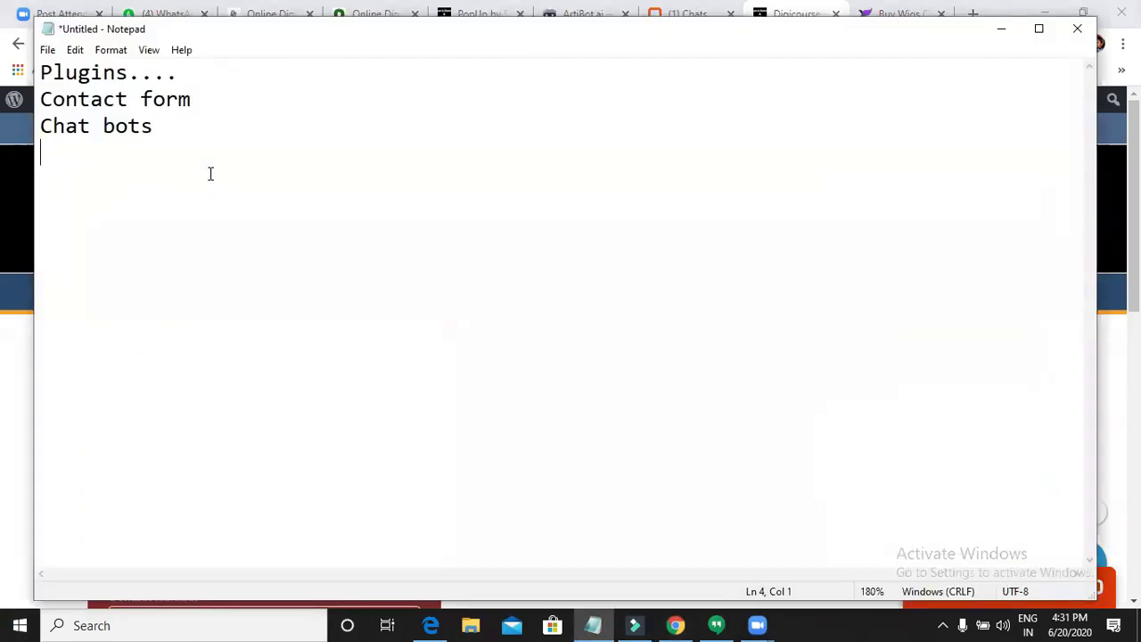
{"action": "type", "text": "Poop"}
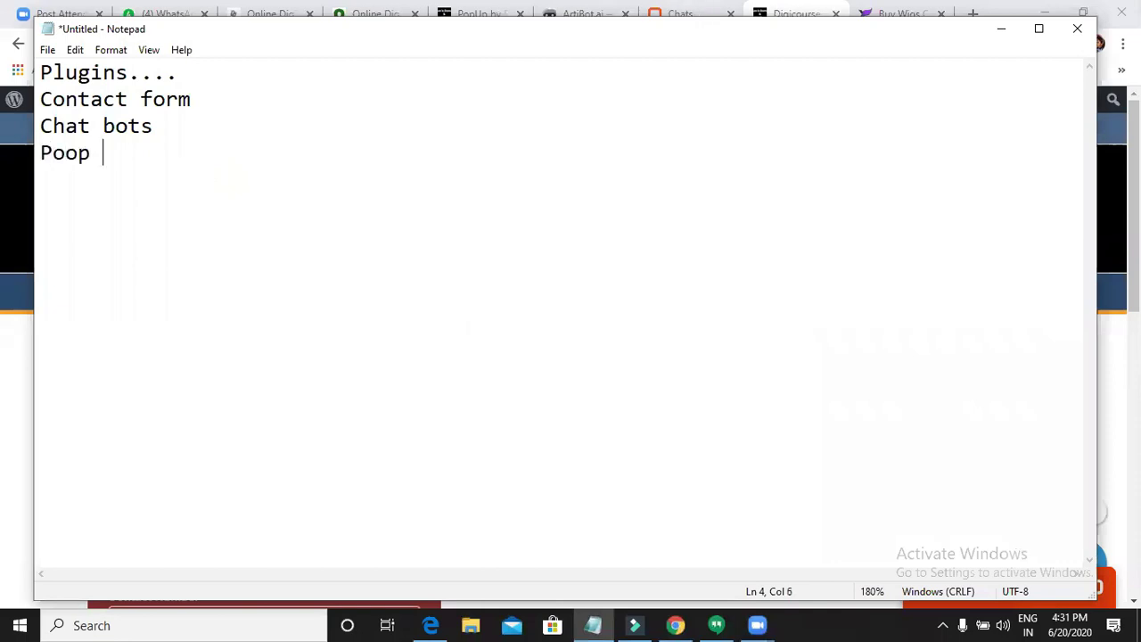
{"action": "key", "text": "BackSpace"}
{"action": "key", "text": "BackSpace"}
{"action": "key", "text": "BackSpace"}
{"action": "type", "text": "p Ups"}
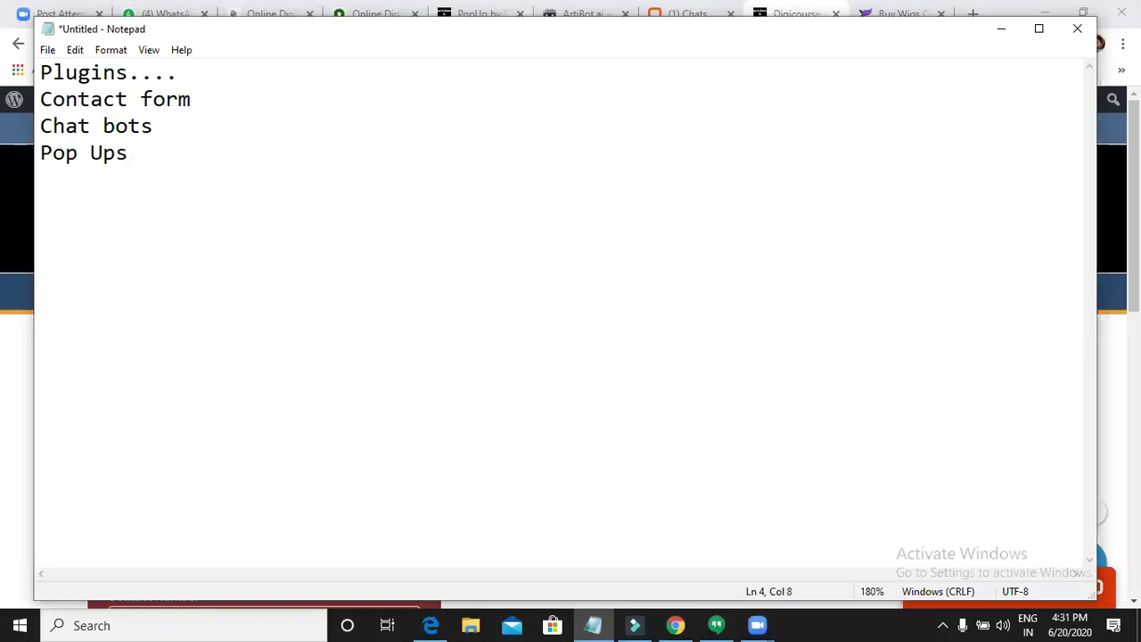